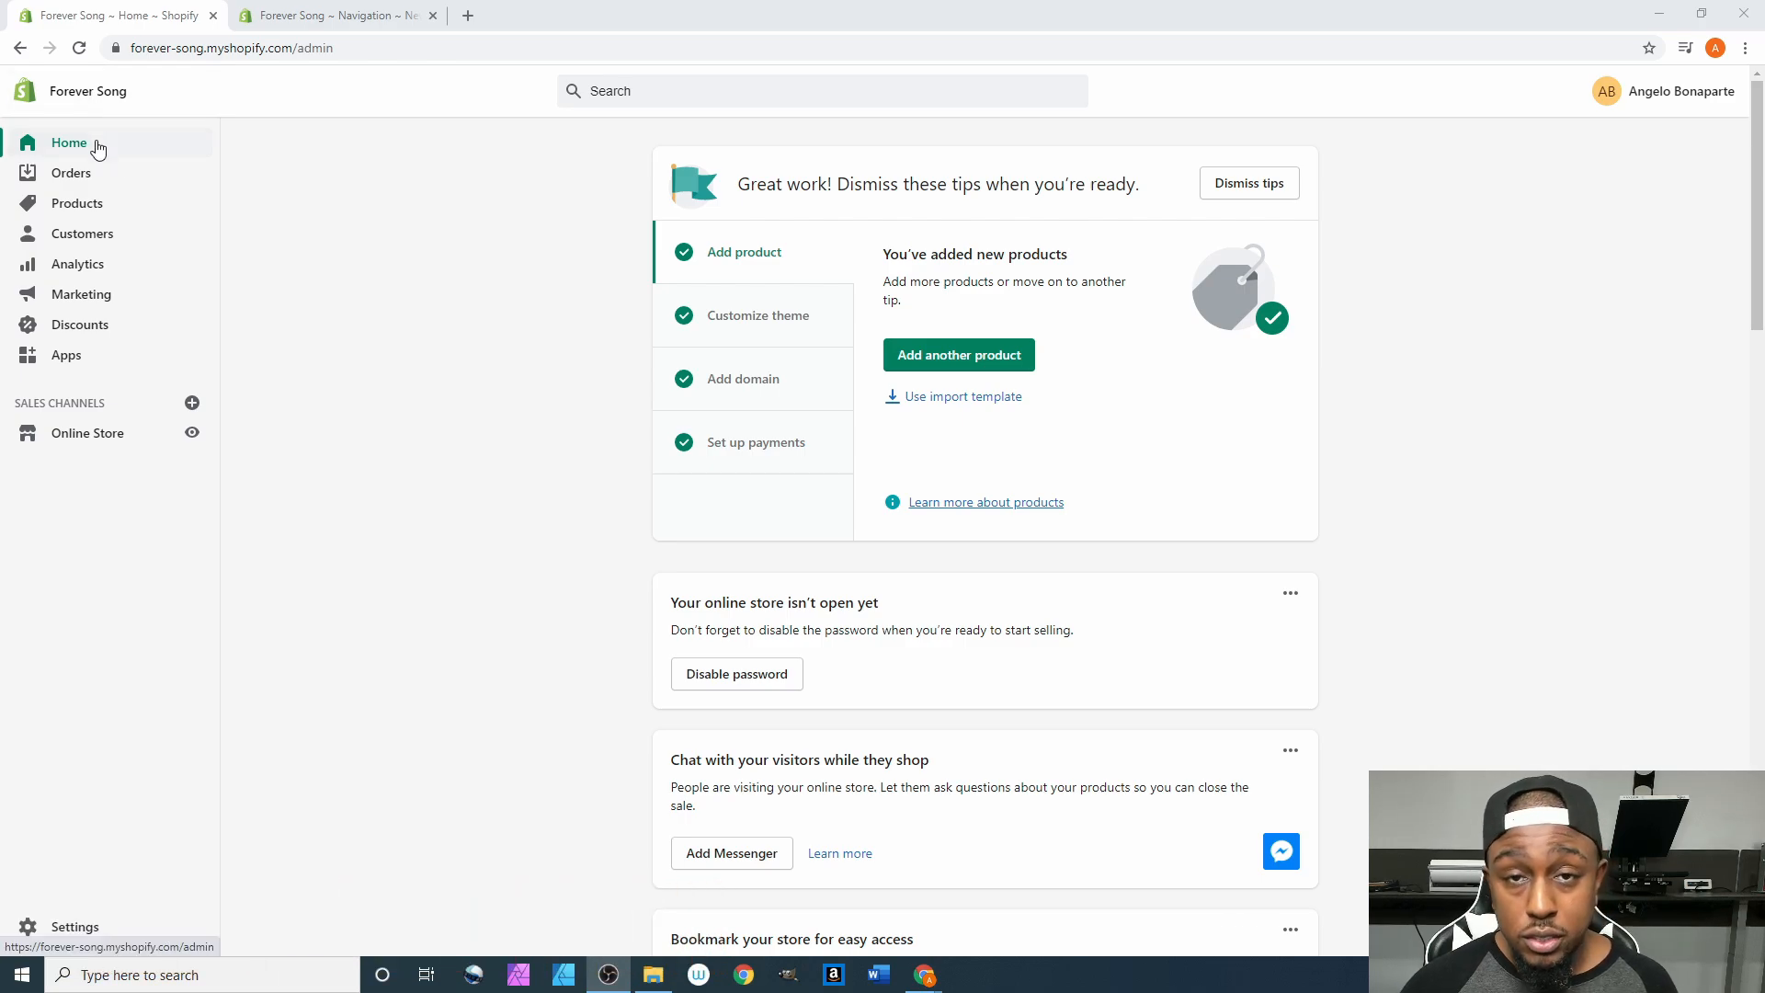
Open the online store's Themes page and review the current theme, store speed and theme library sections.
left_click(66, 440)
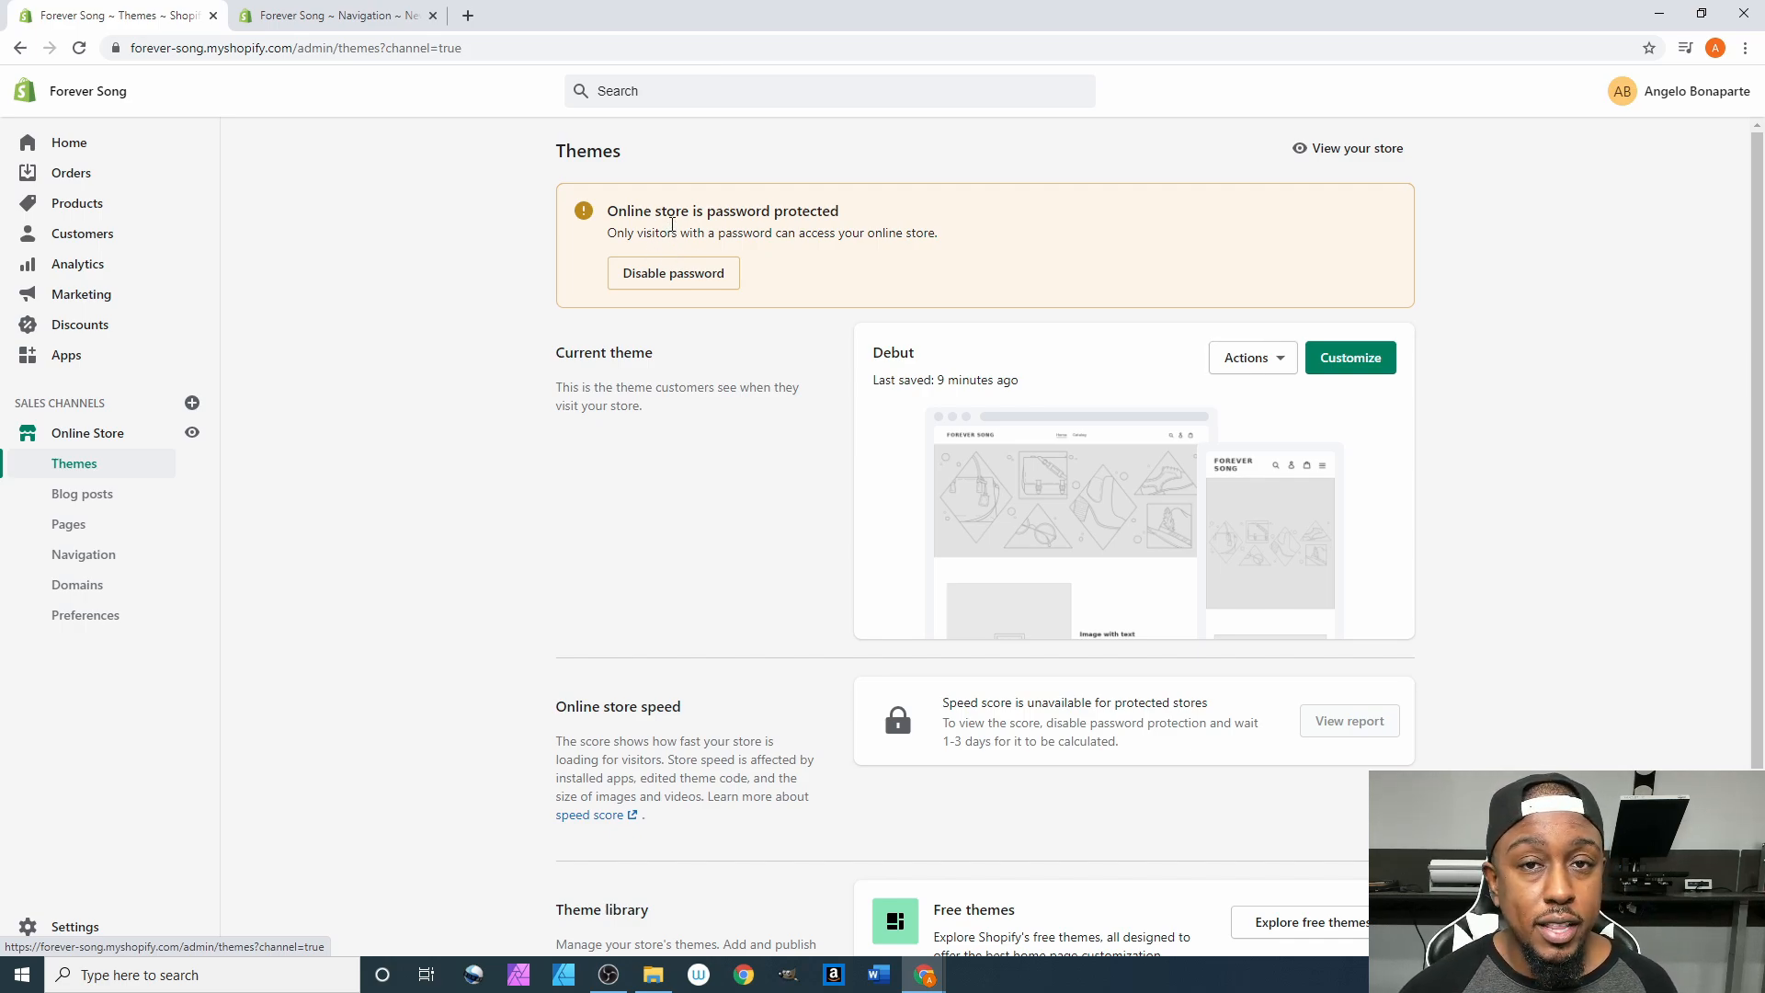
scroll(671, 229, "down", 1)
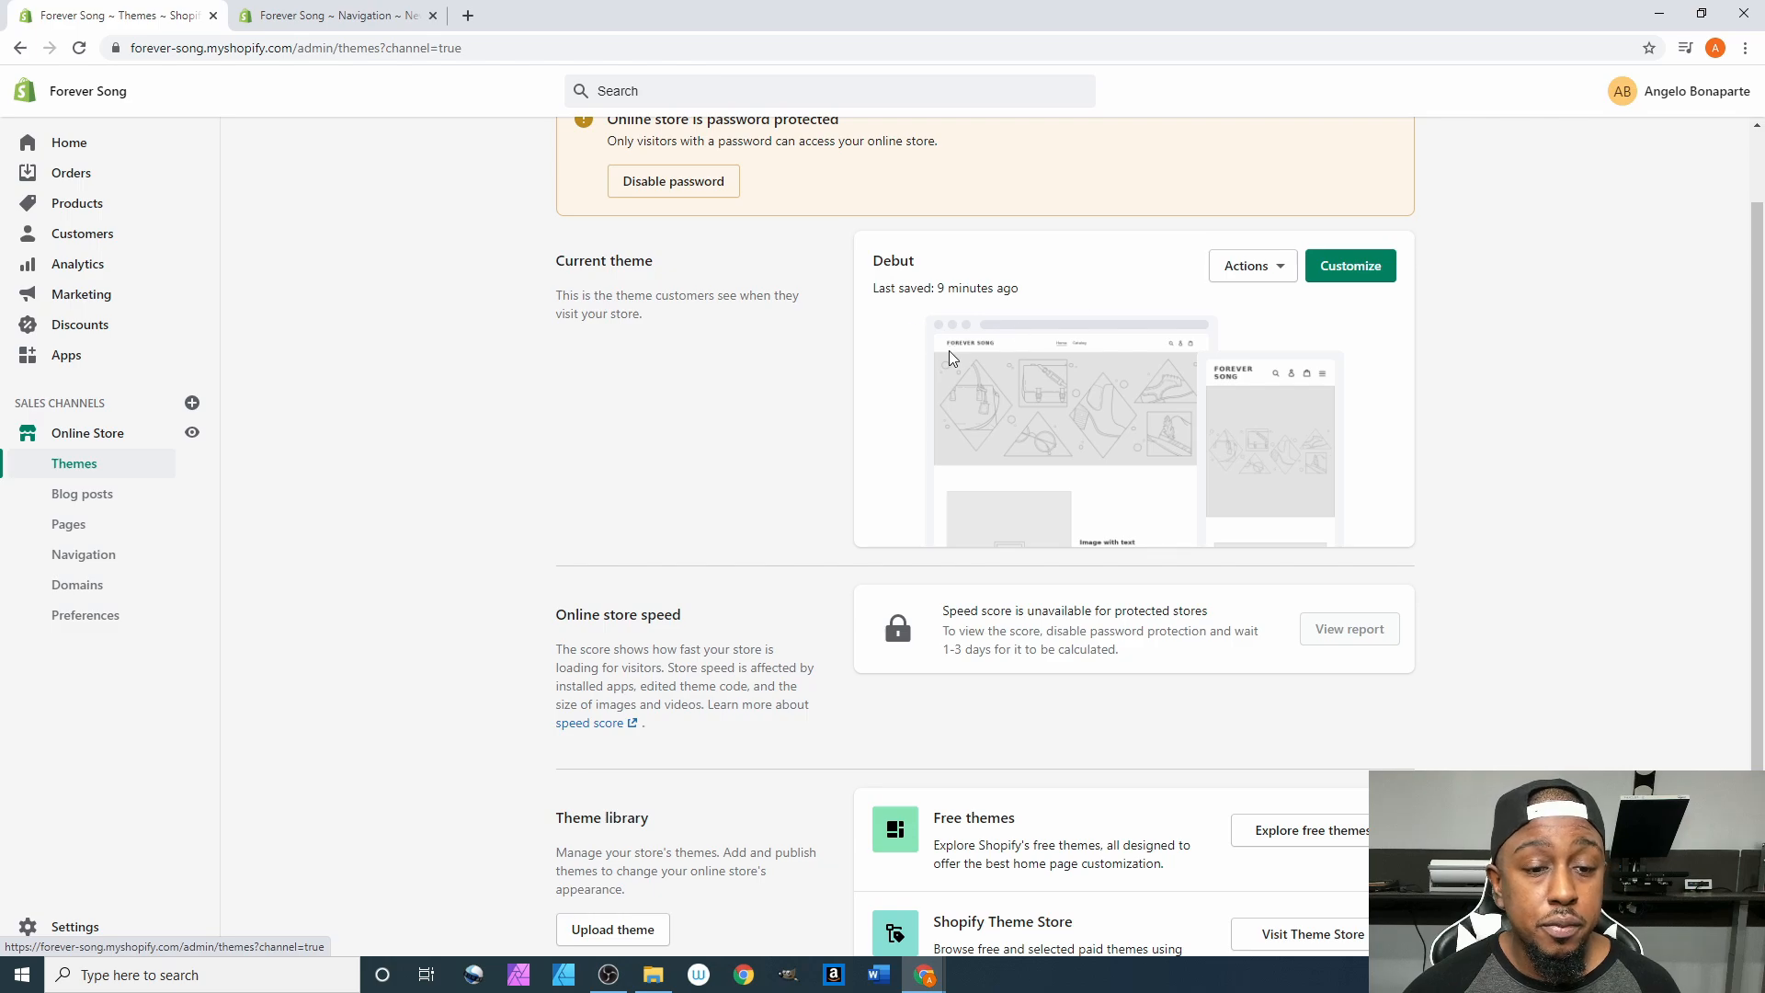
scroll(897, 342, "down", 1)
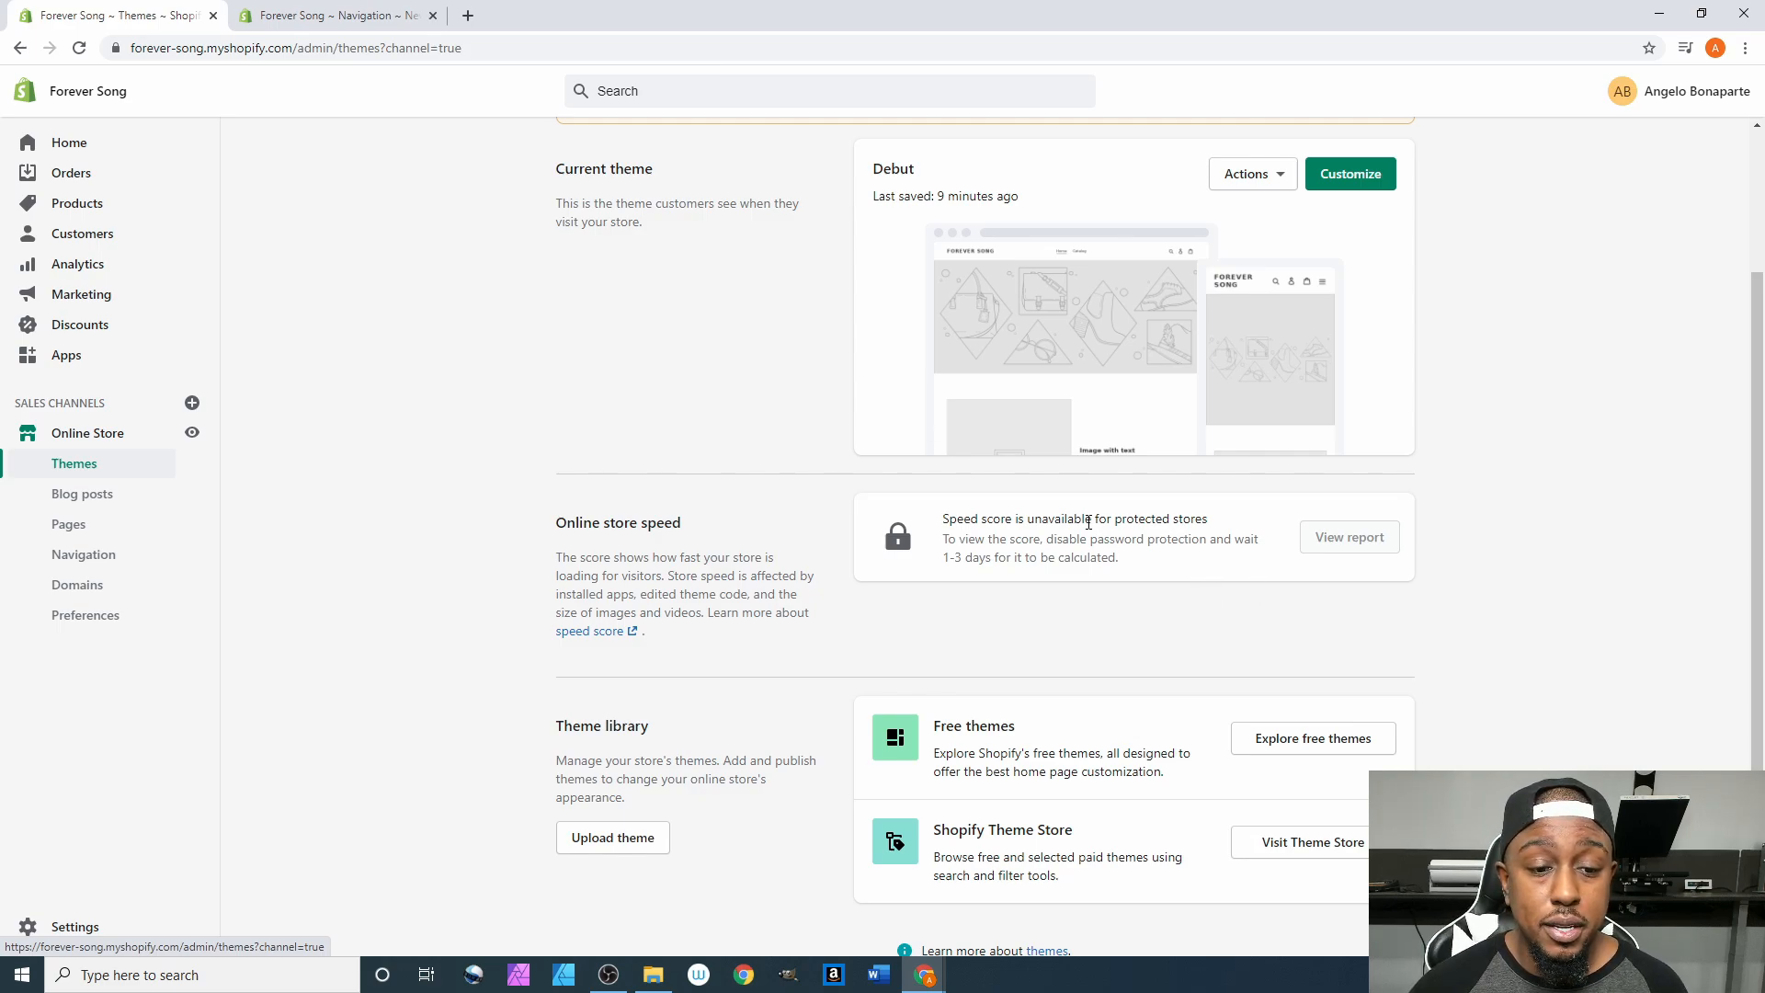
scroll(1007, 533, "down", 1)
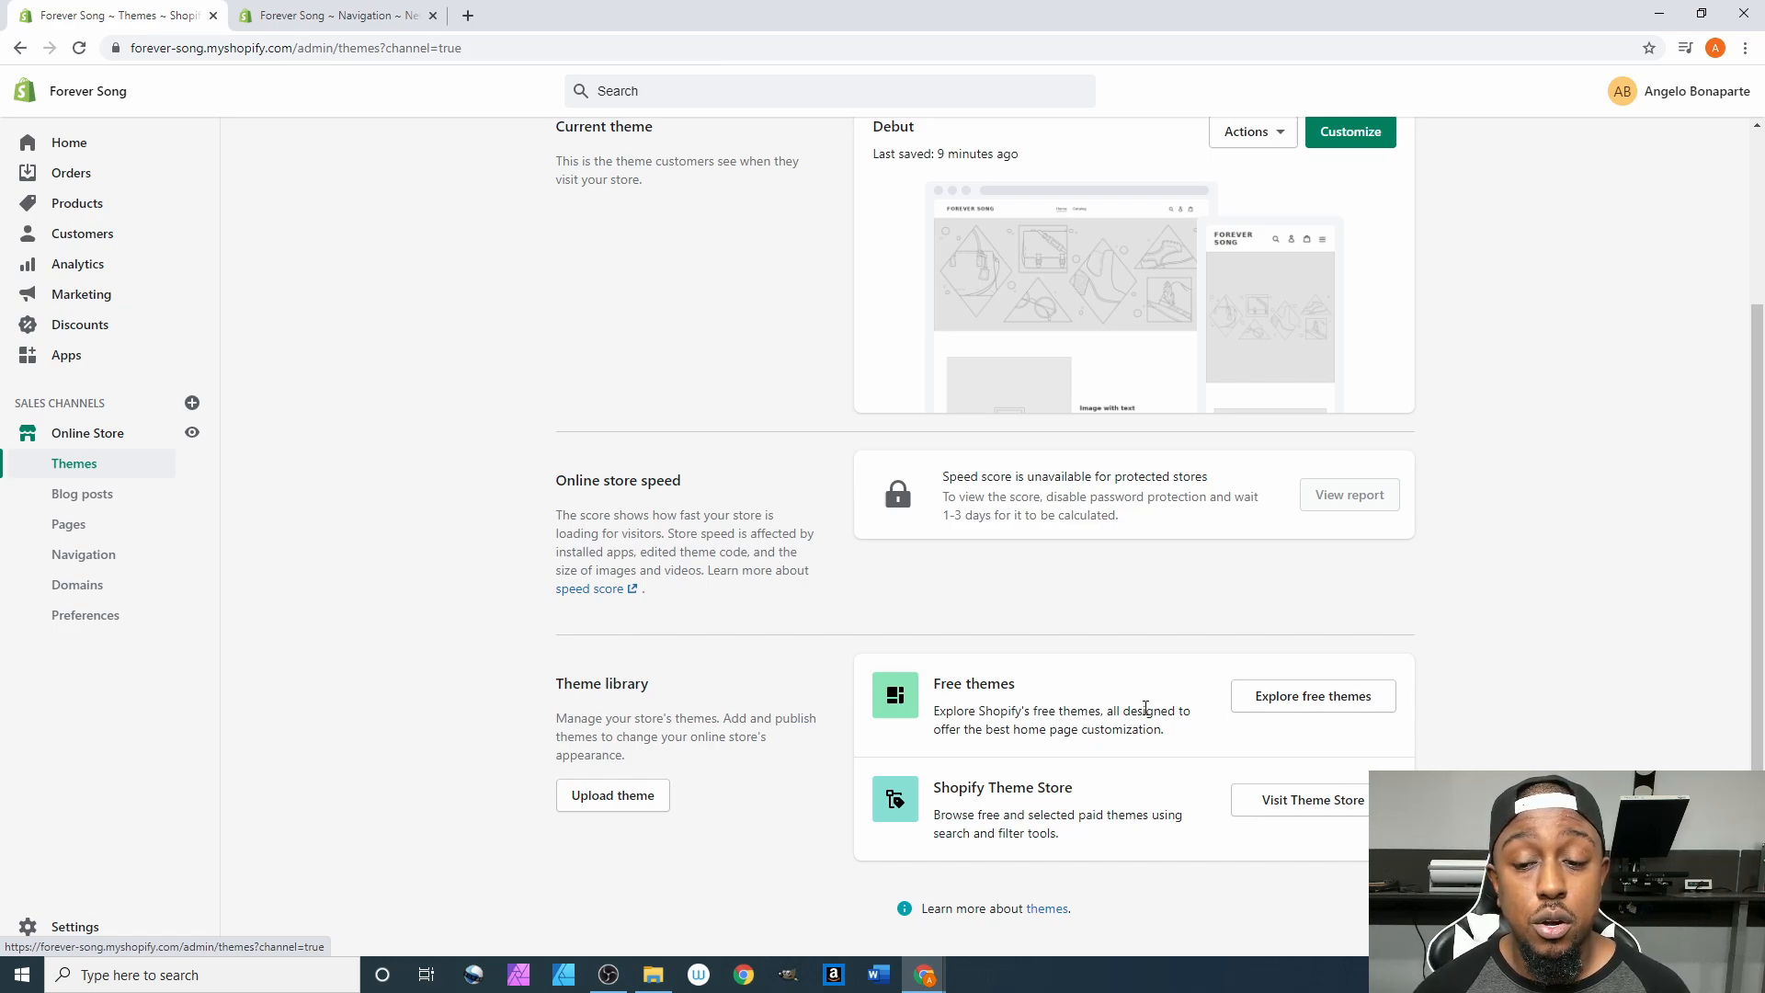
scroll(1141, 653, "up", 1)
scroll(1141, 653, "up", 2)
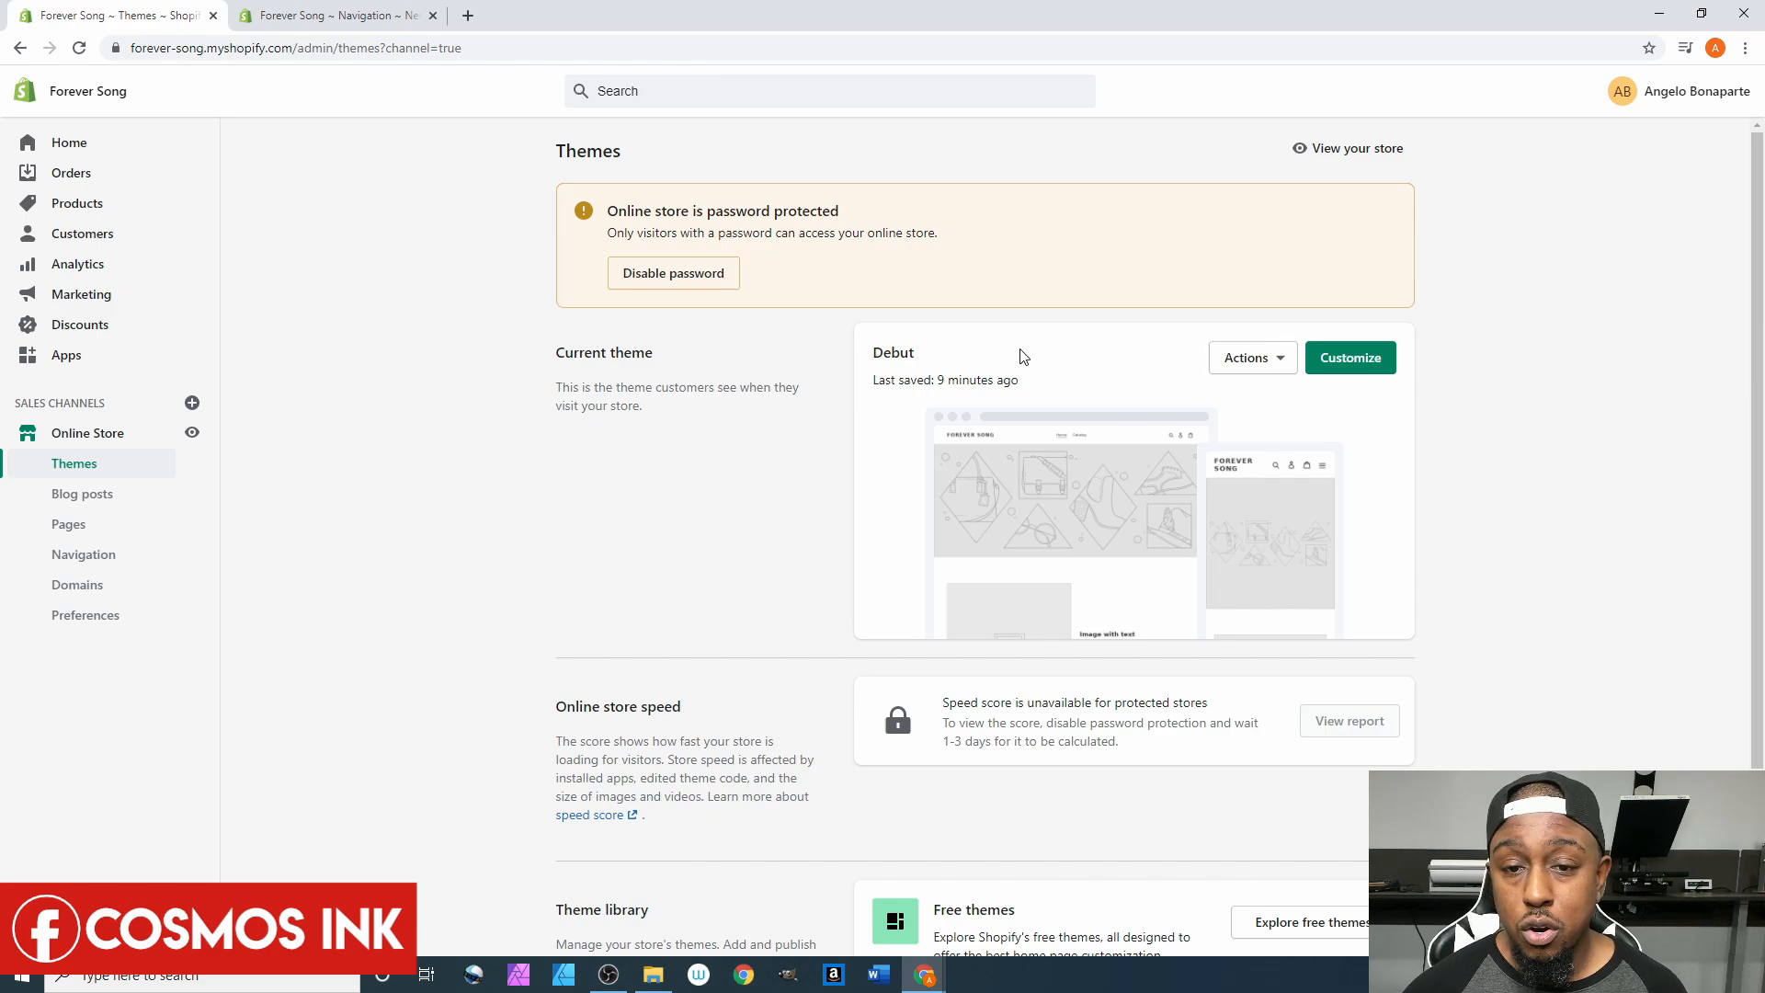
View the storefront and examine the home page's sections from the header down to the footer.
left_click(1279, 364)
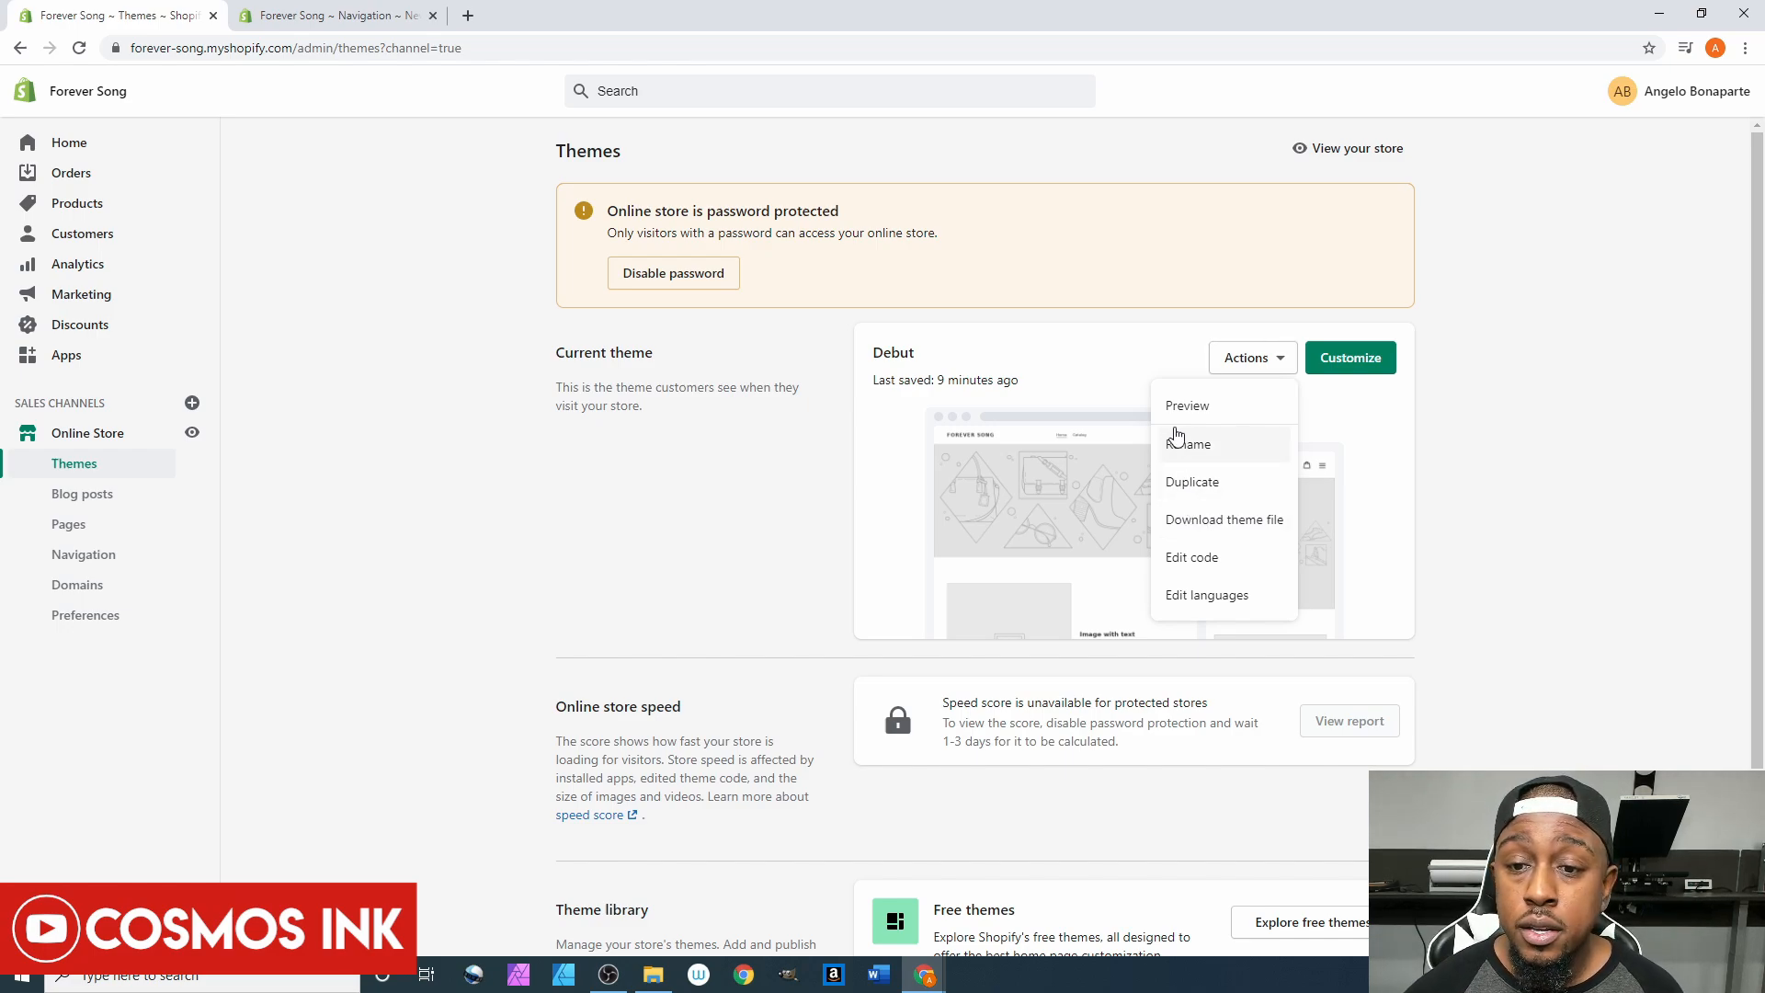
left_click(1341, 153)
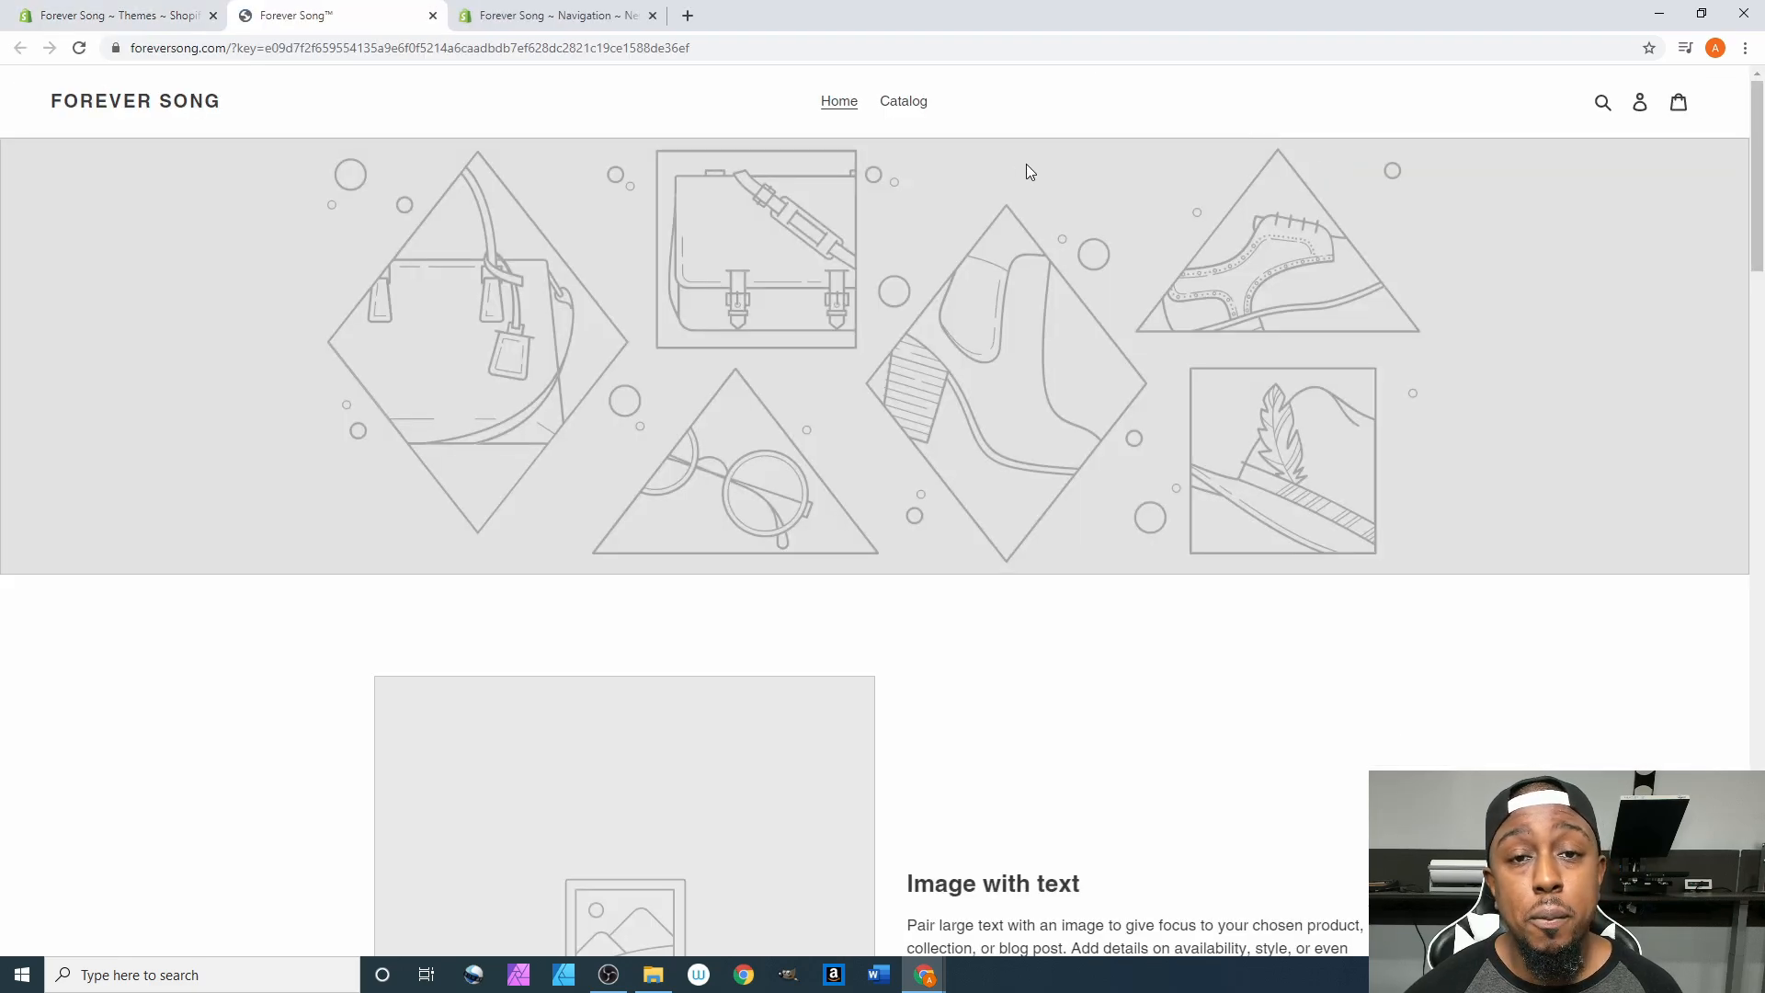
scroll(862, 245, "down", 20)
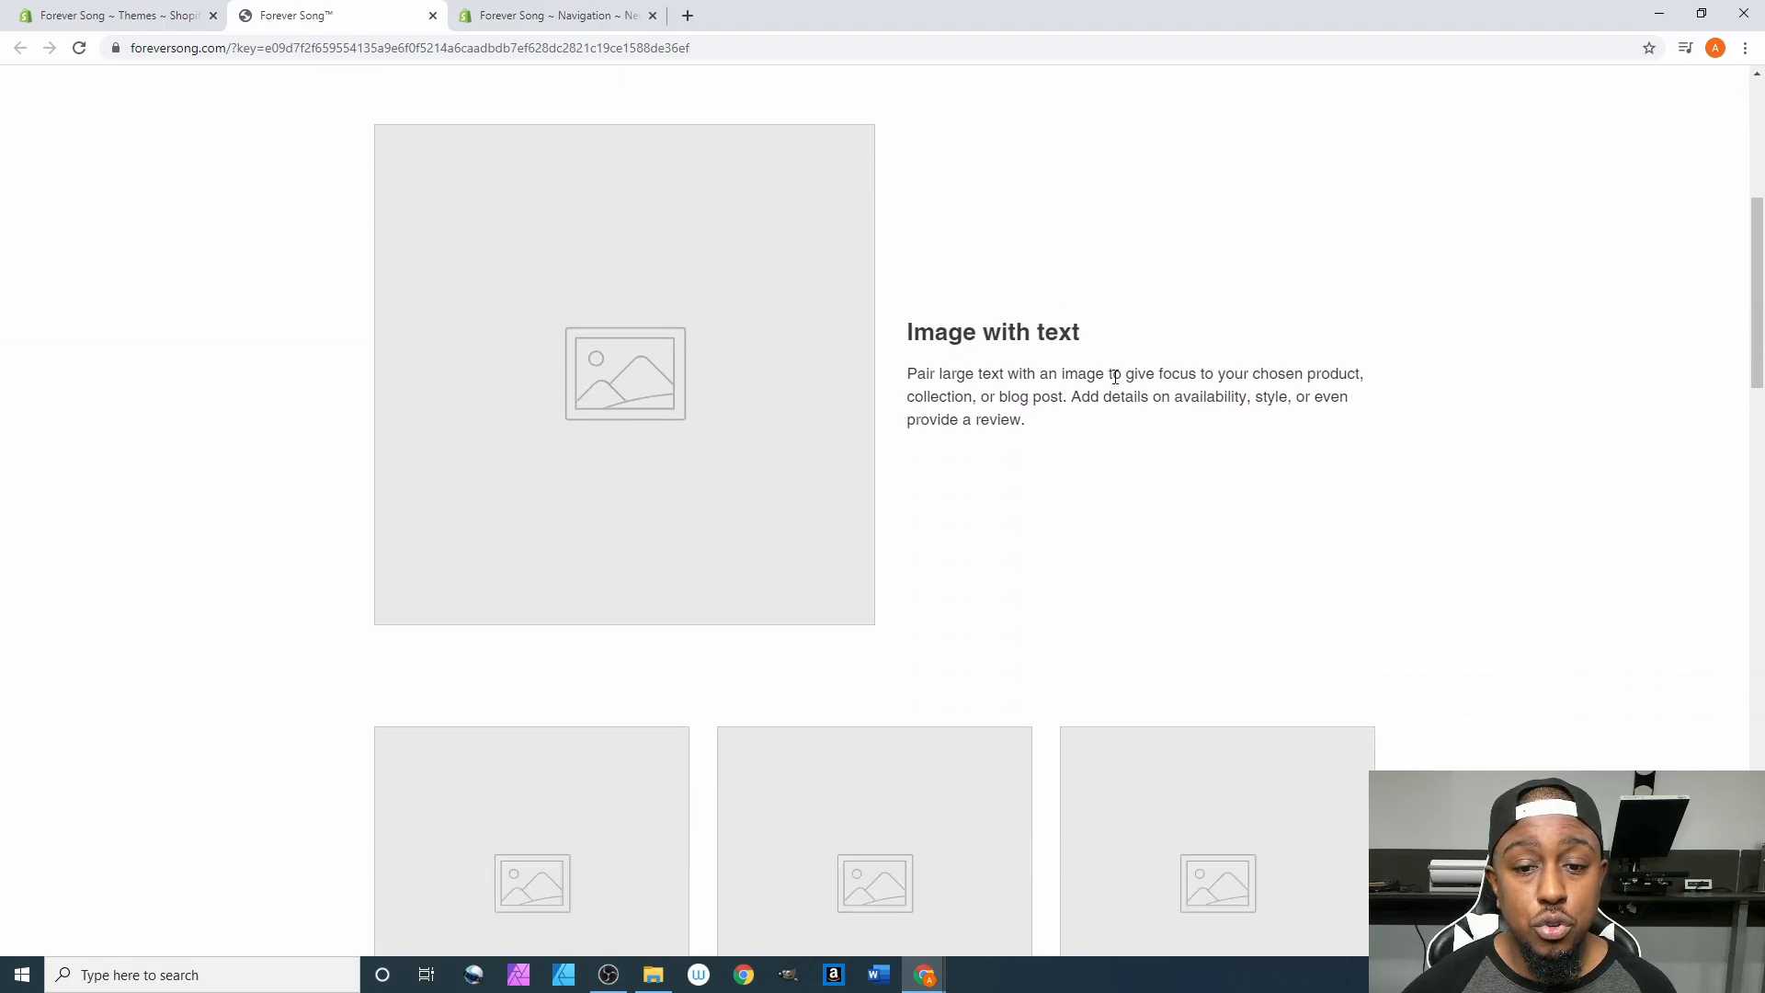
scroll(1196, 396, "down", 5)
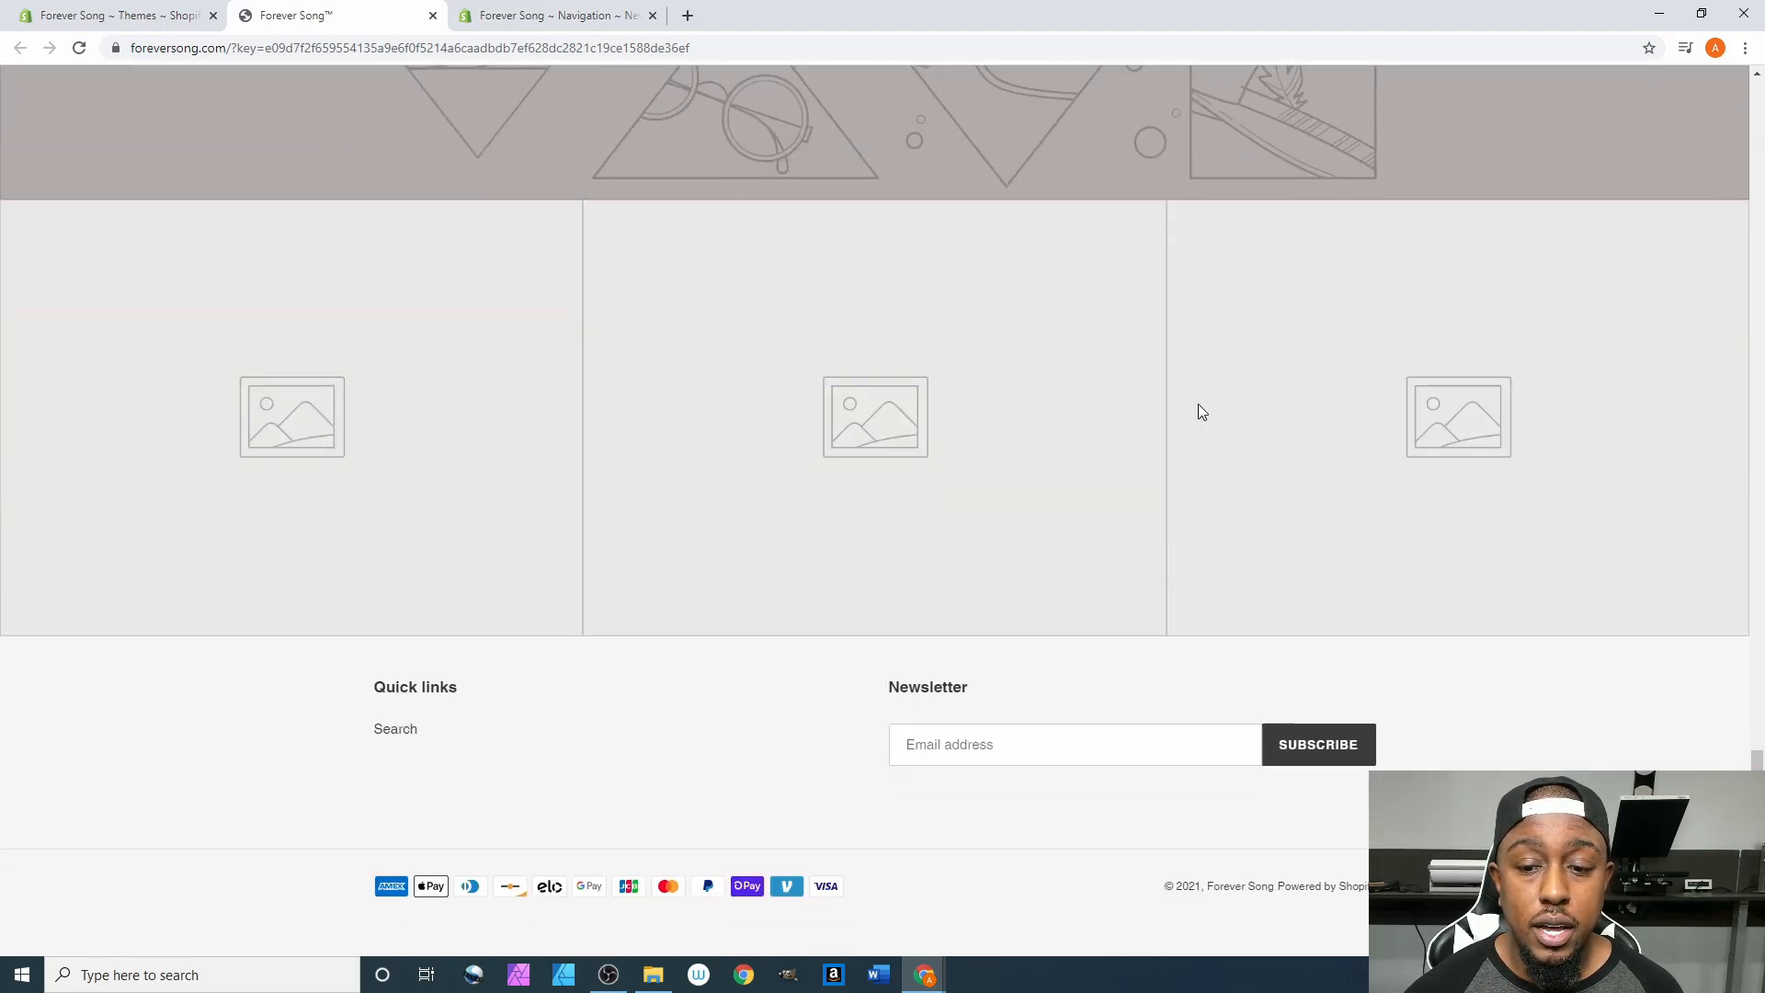
scroll(1199, 402, "up", 20)
scroll(1176, 418, "up", 10)
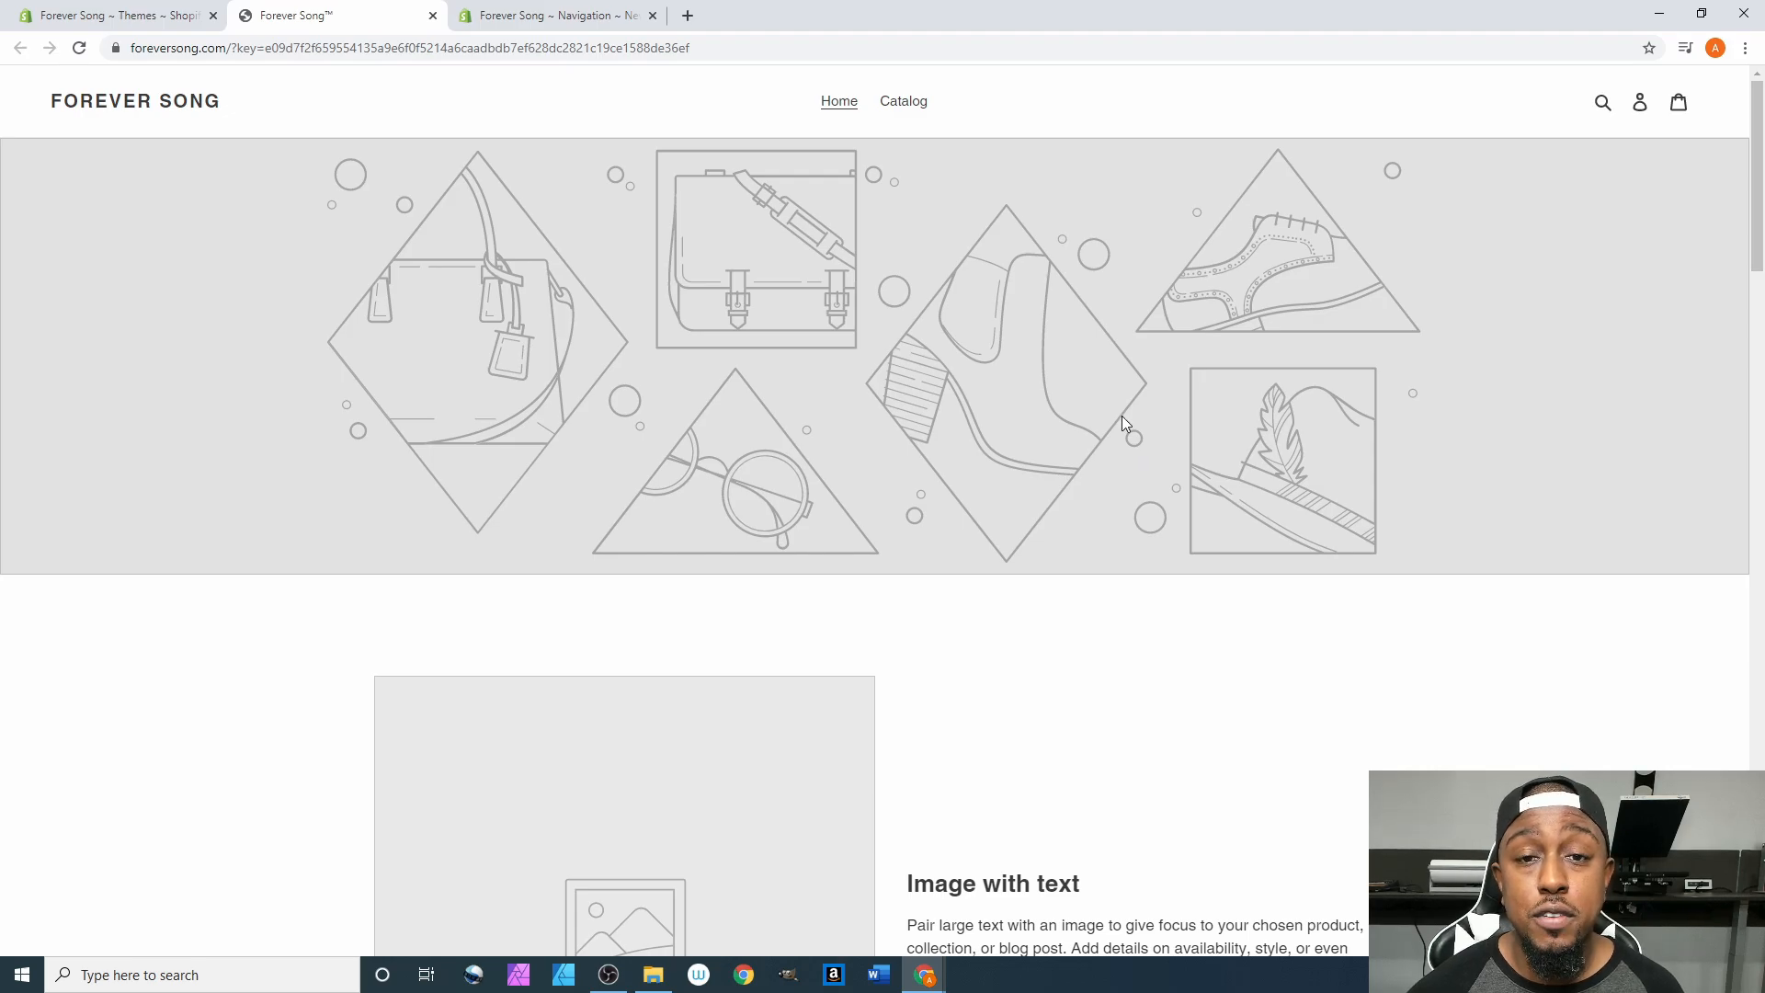
scroll(1046, 303, "down", 3)
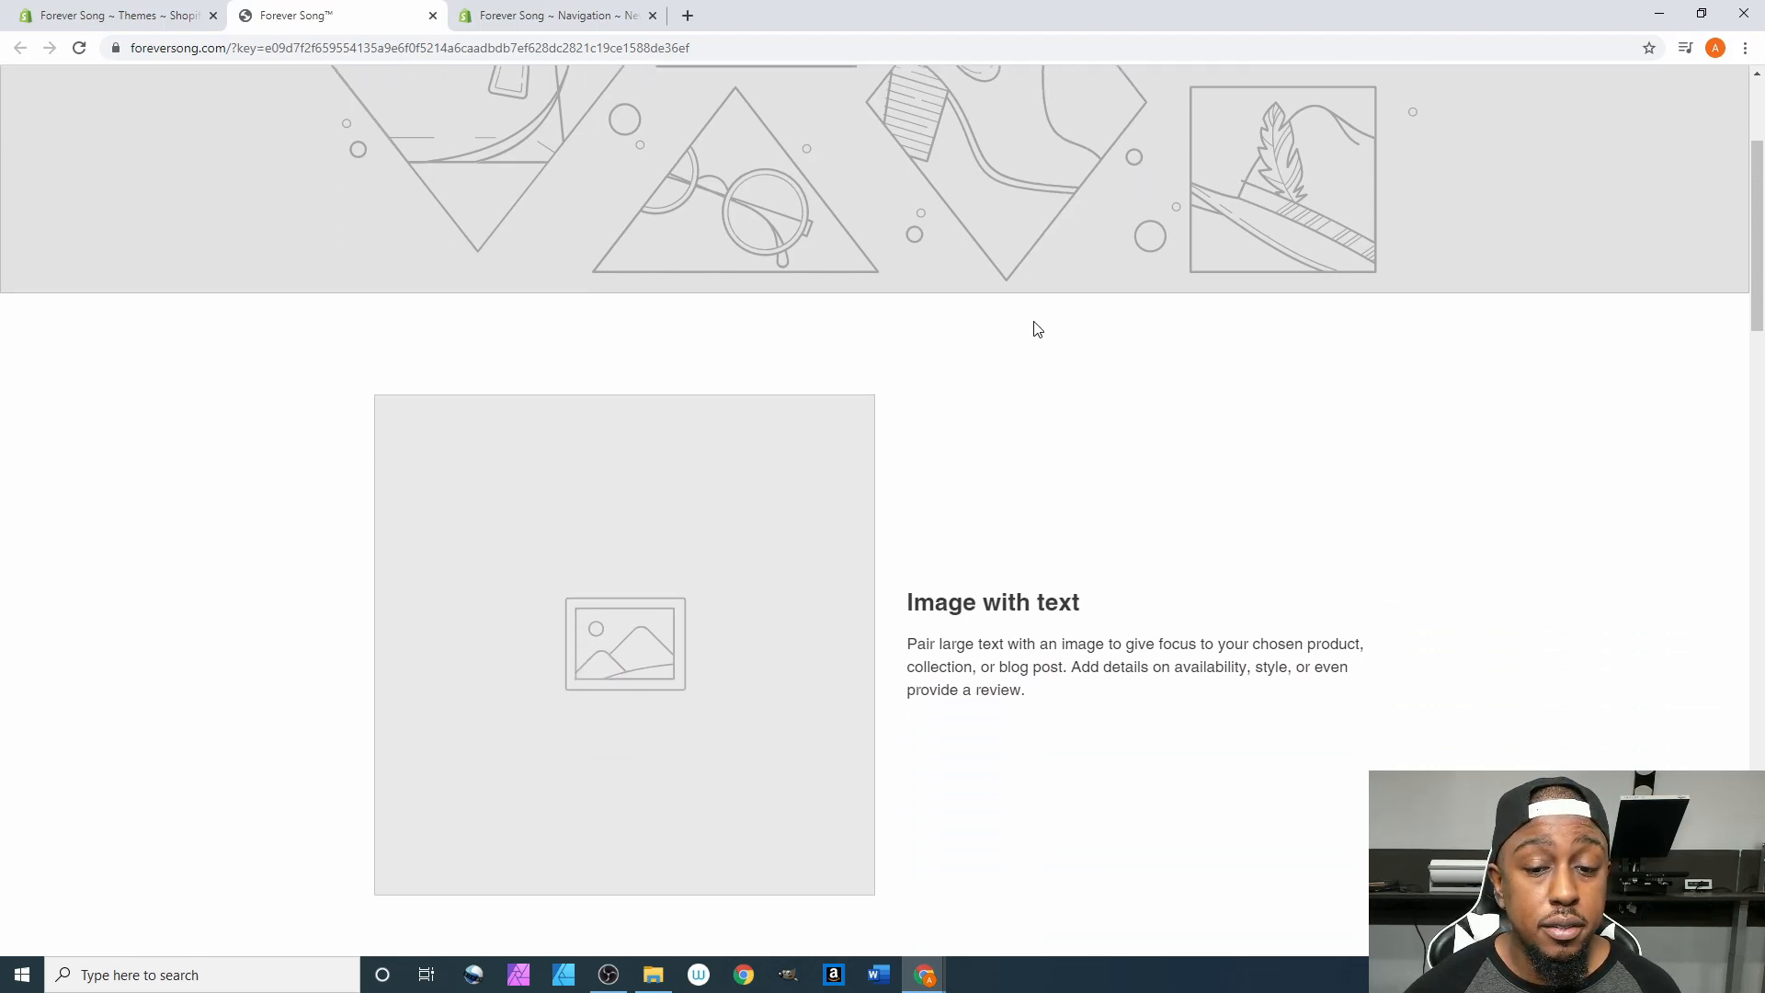
scroll(1037, 328, "up", 3)
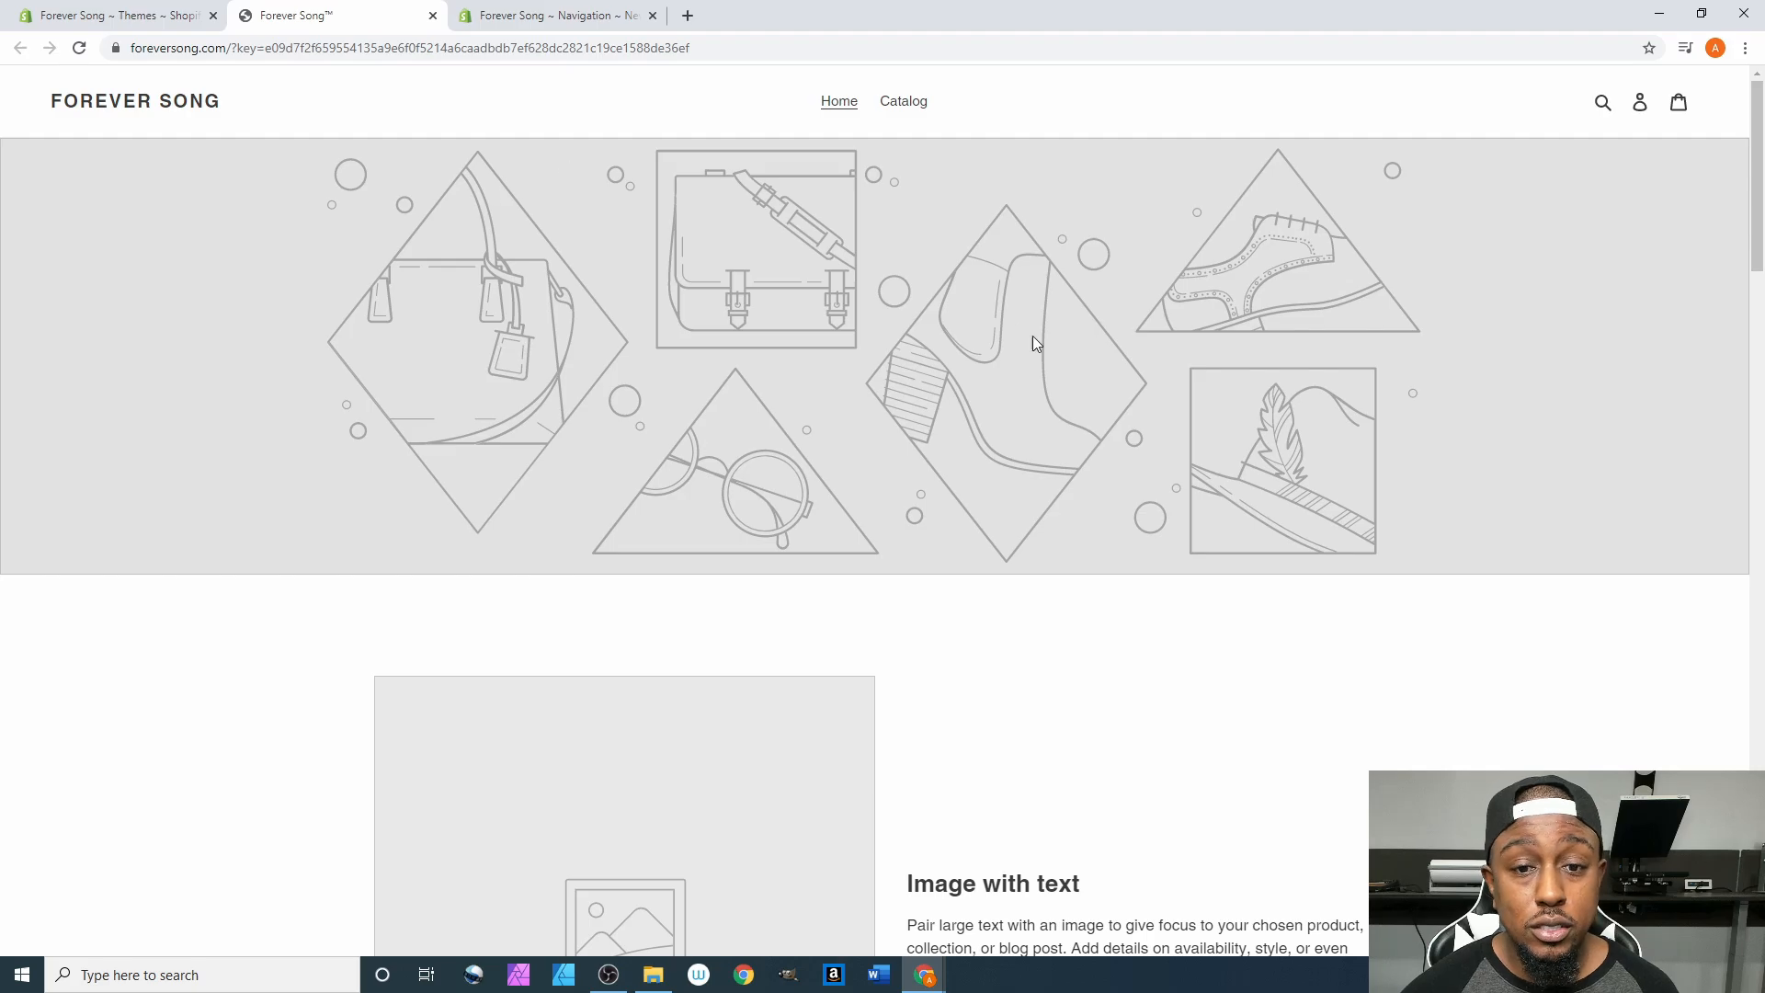
scroll(1068, 484, "down", 15)
scroll(1040, 457, "up", 15)
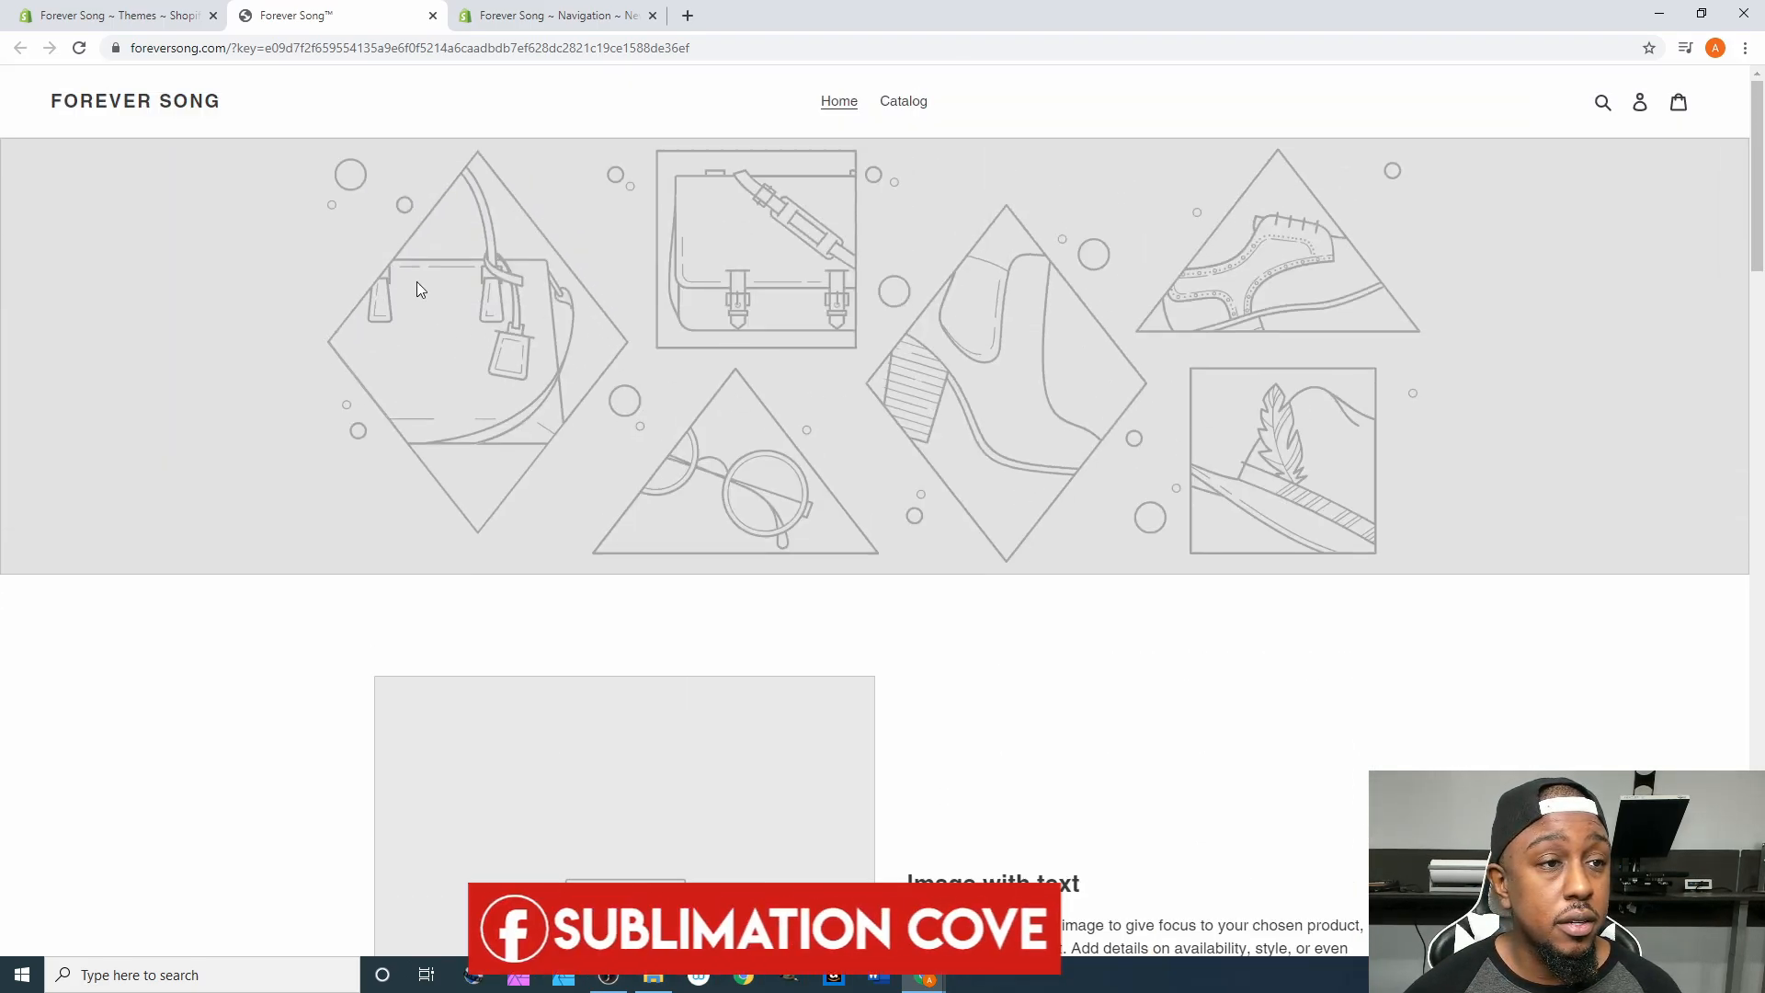
Return to the store's Themes page and open the Debut theme for customization.
left_click(136, 21)
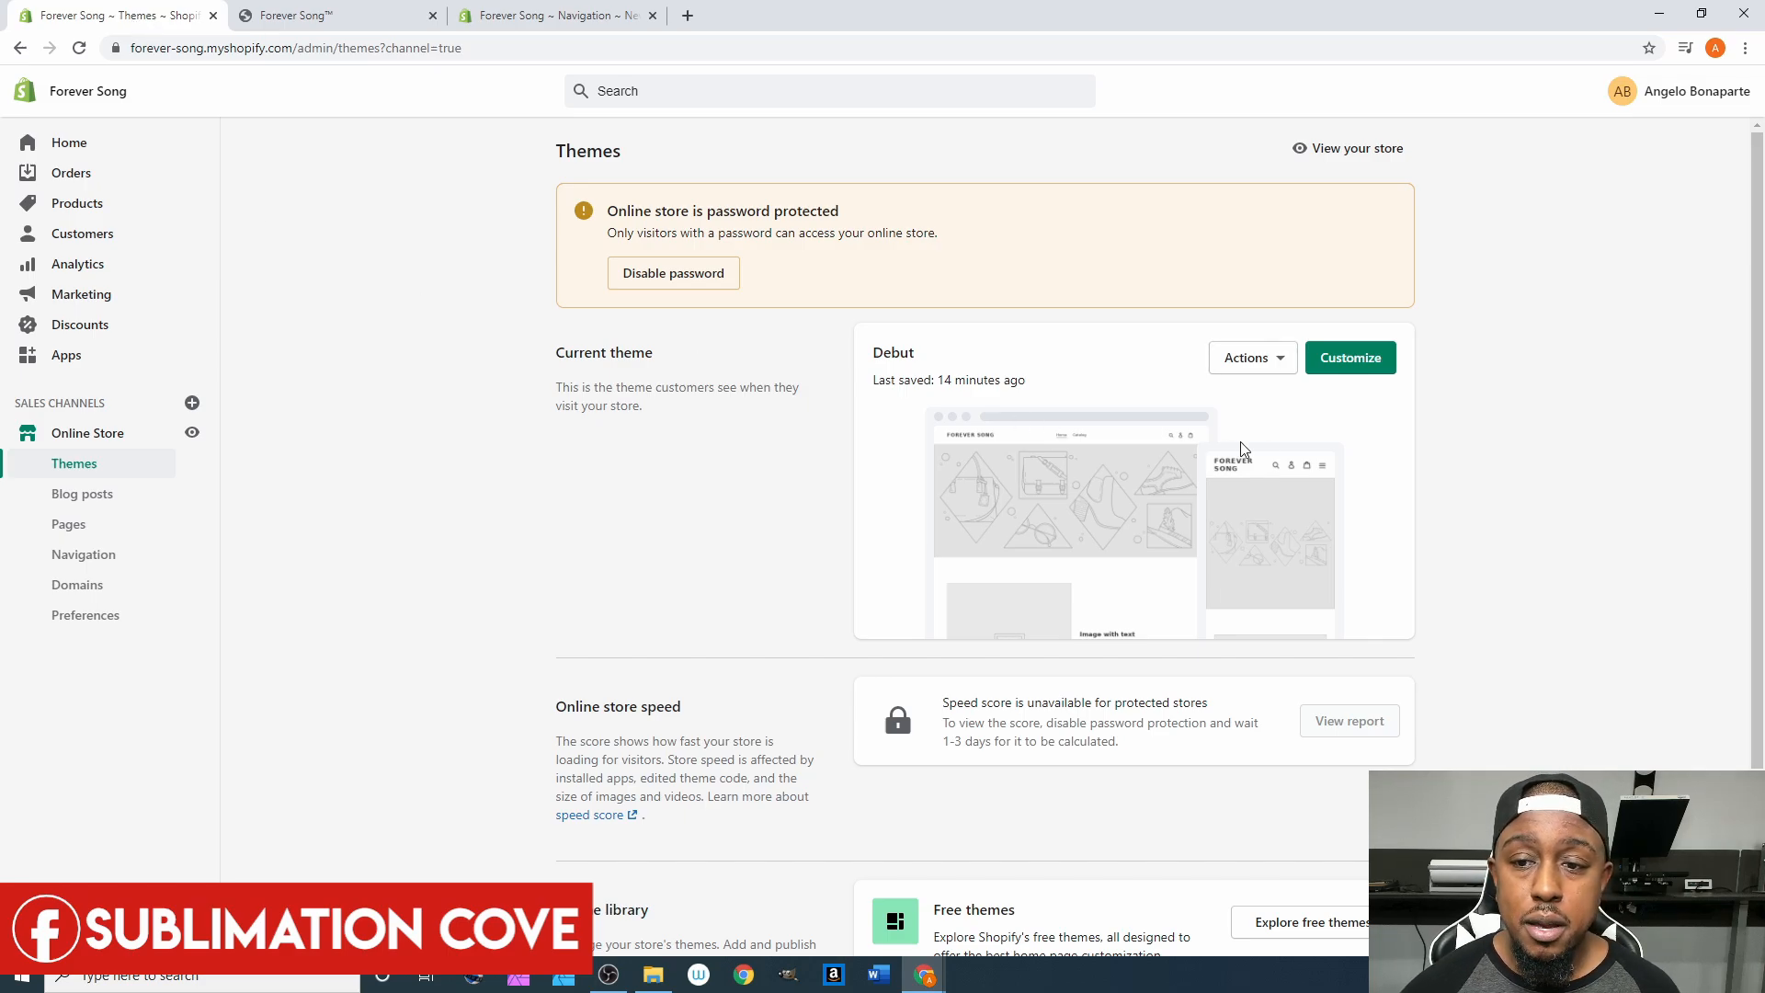
left_click(1374, 361)
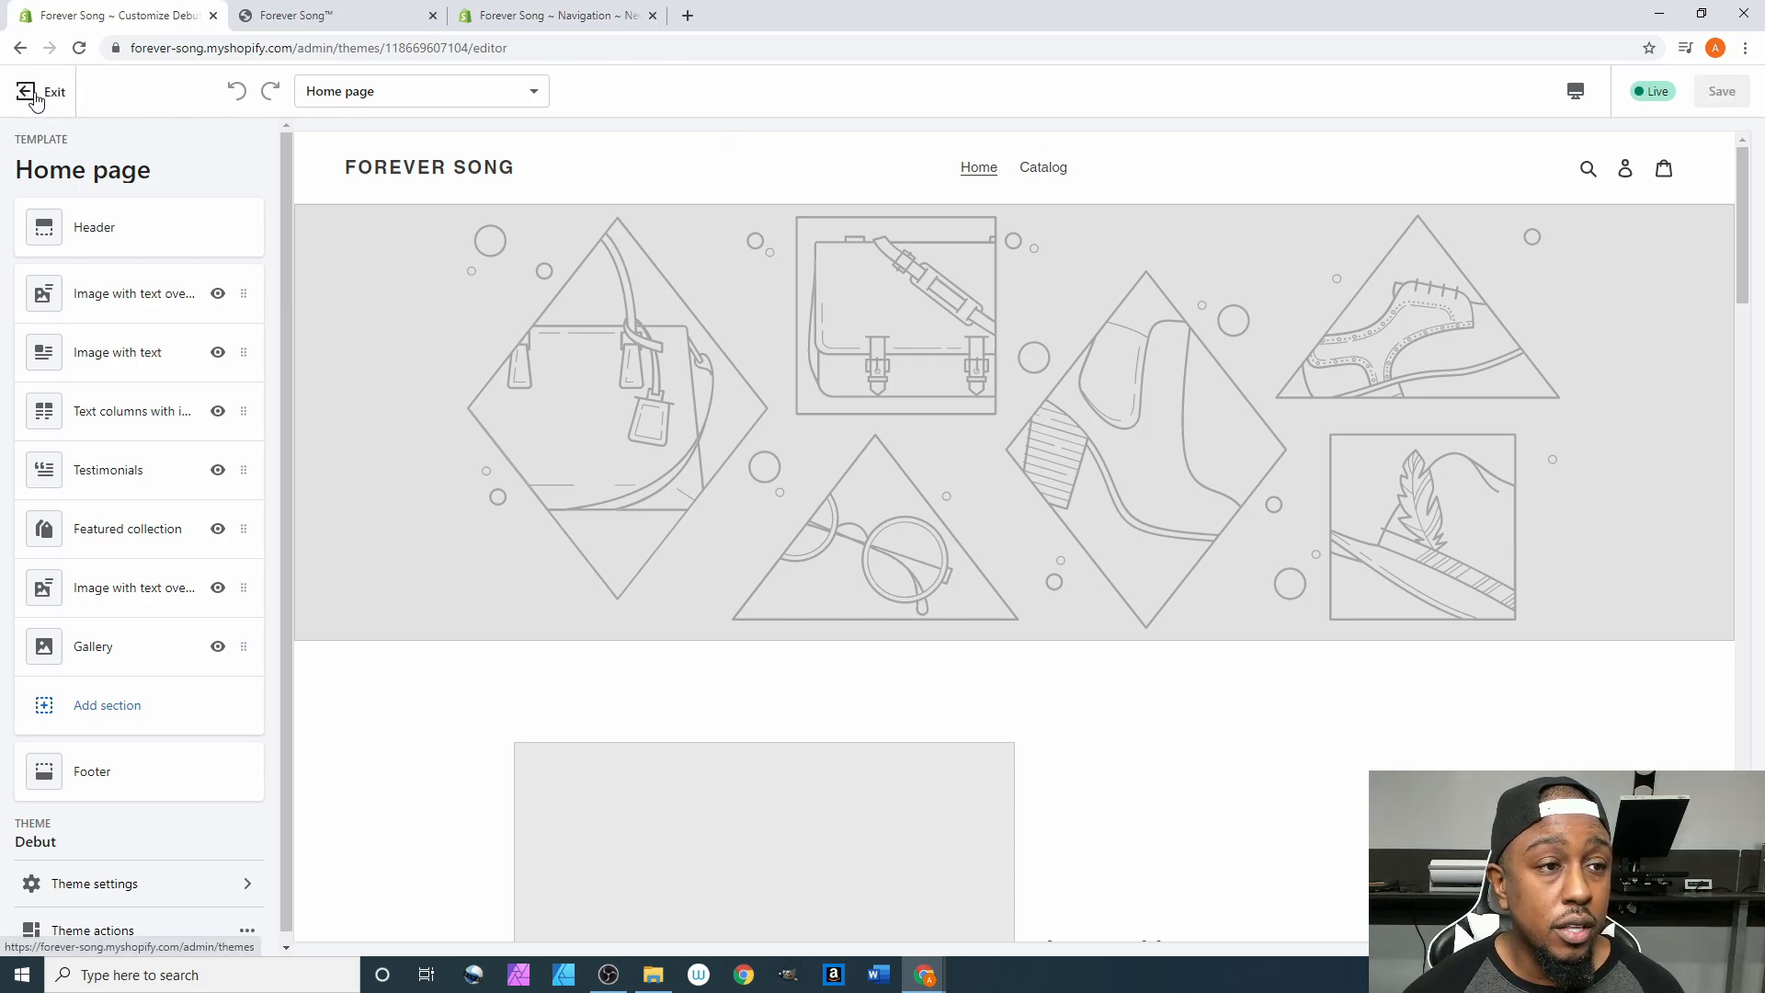
left_click(47, 95)
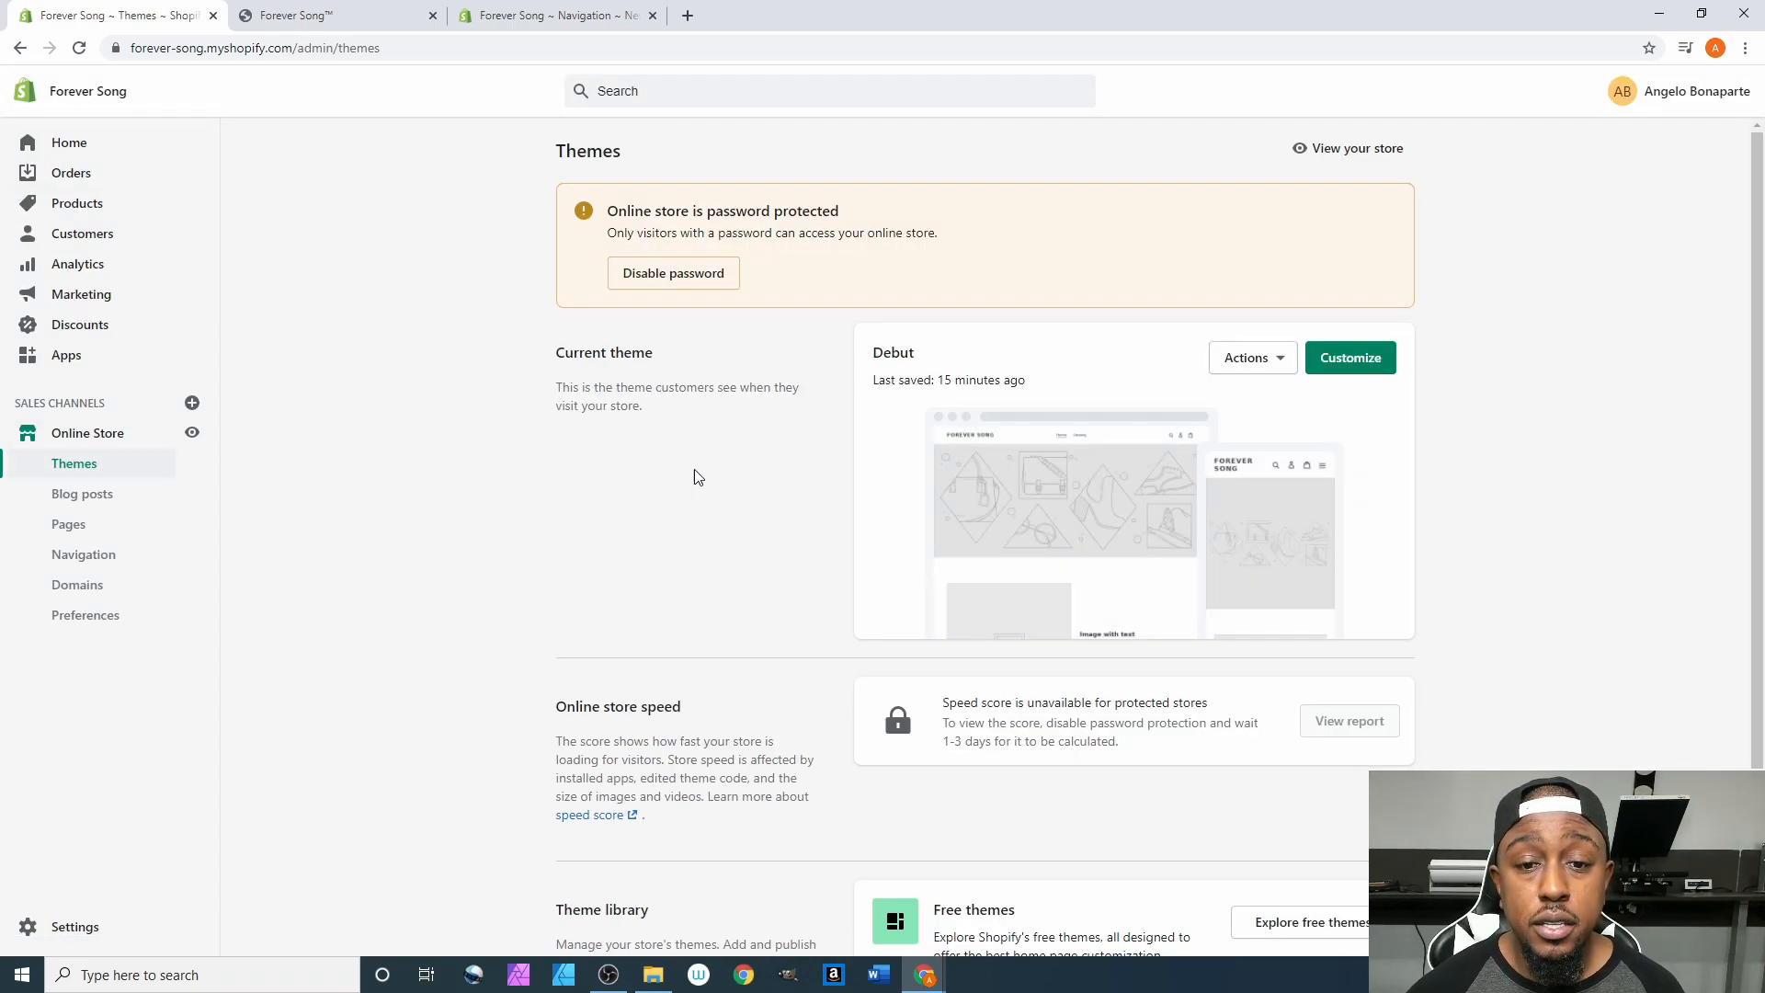
left_click(1360, 367)
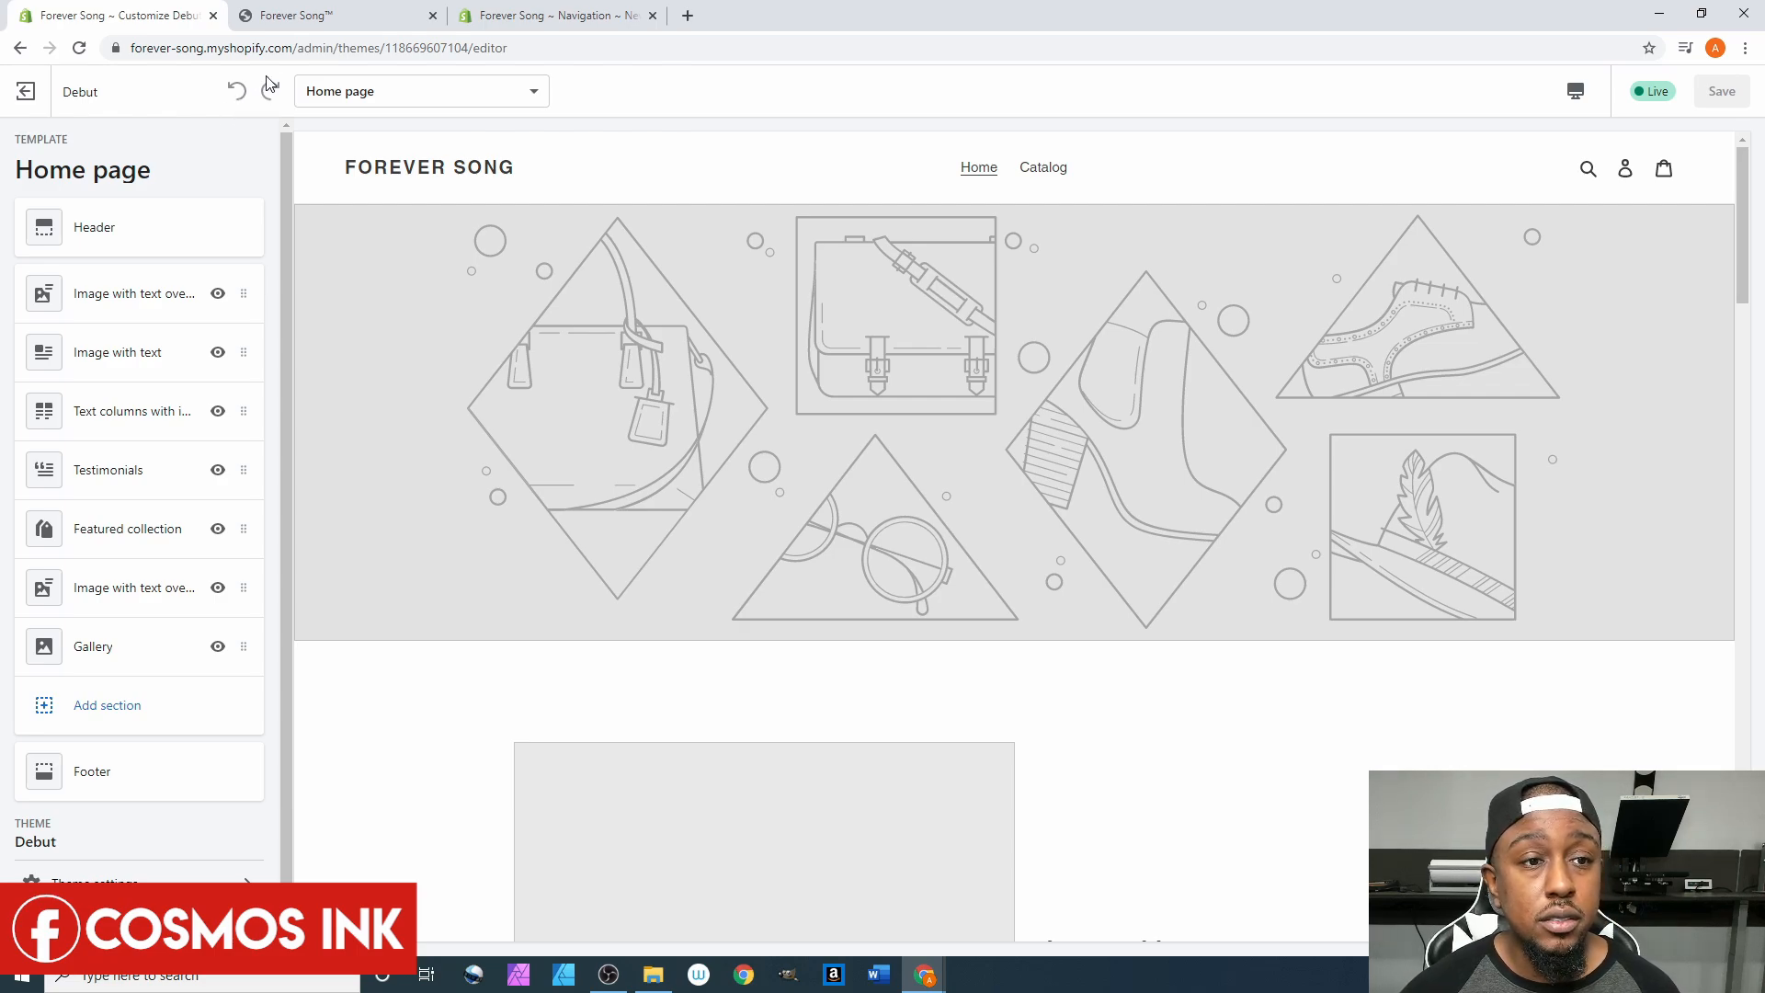
View the Password page, Collection pages and Checkout page templates in the theme editor.
left_click(497, 95)
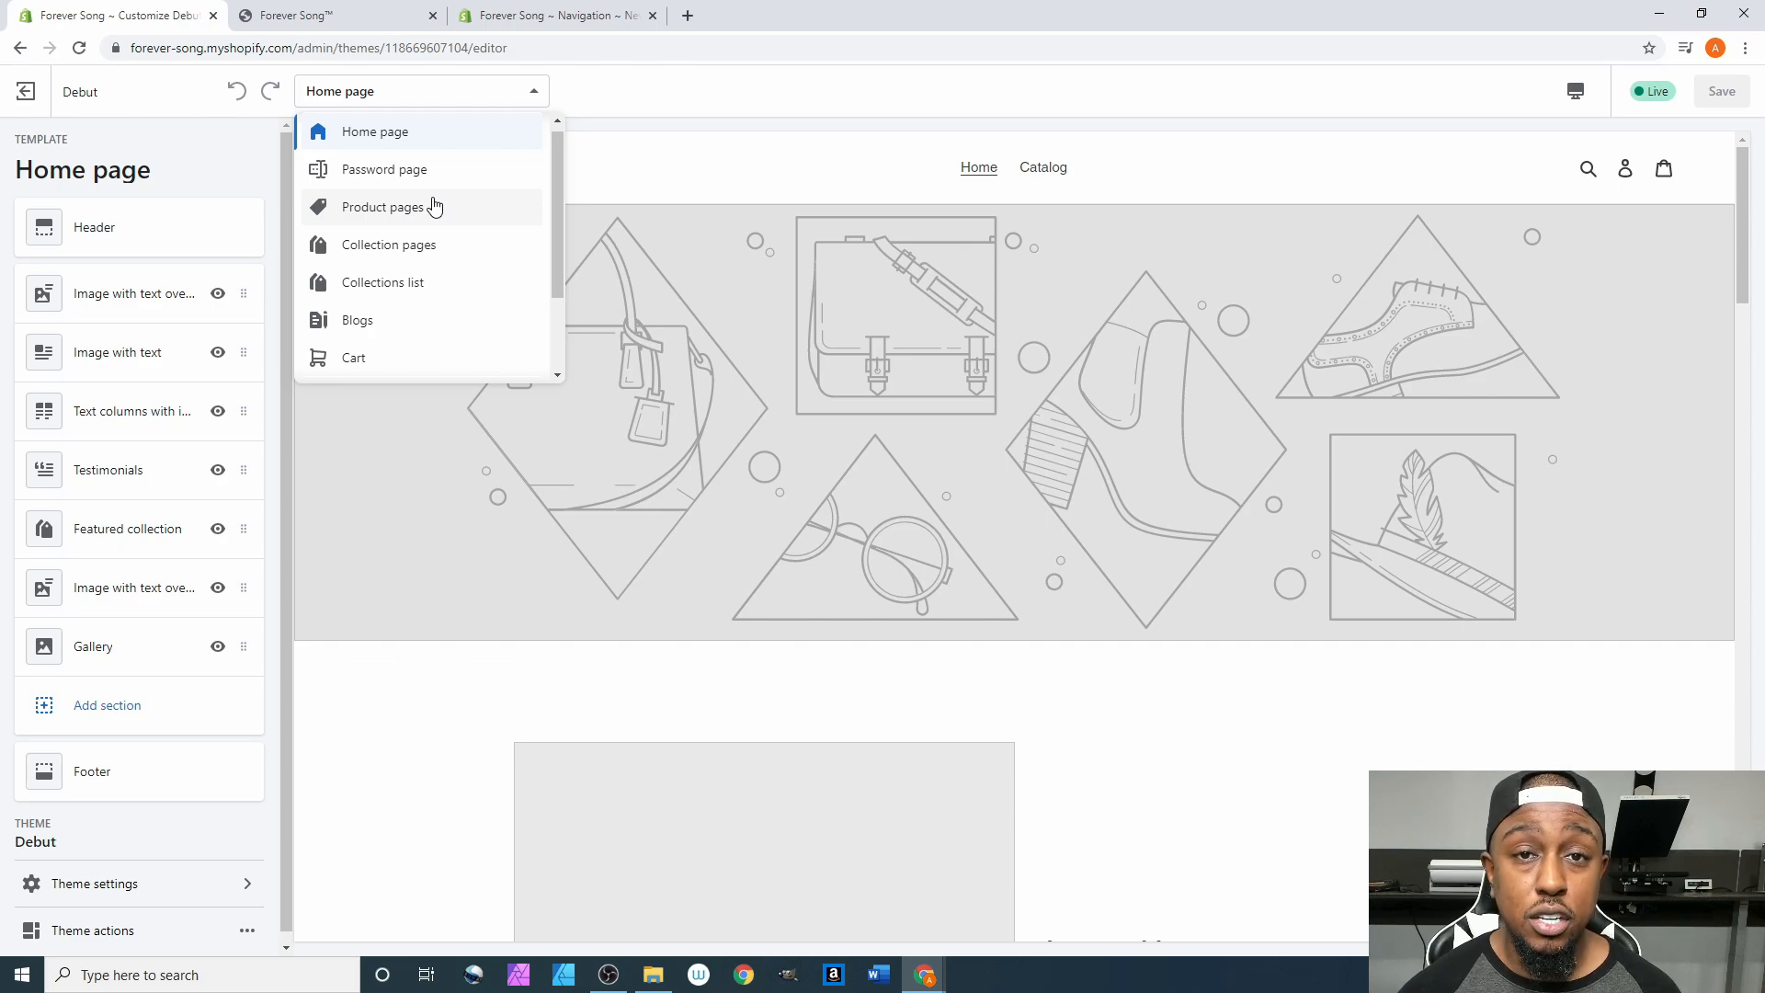
left_click(414, 173)
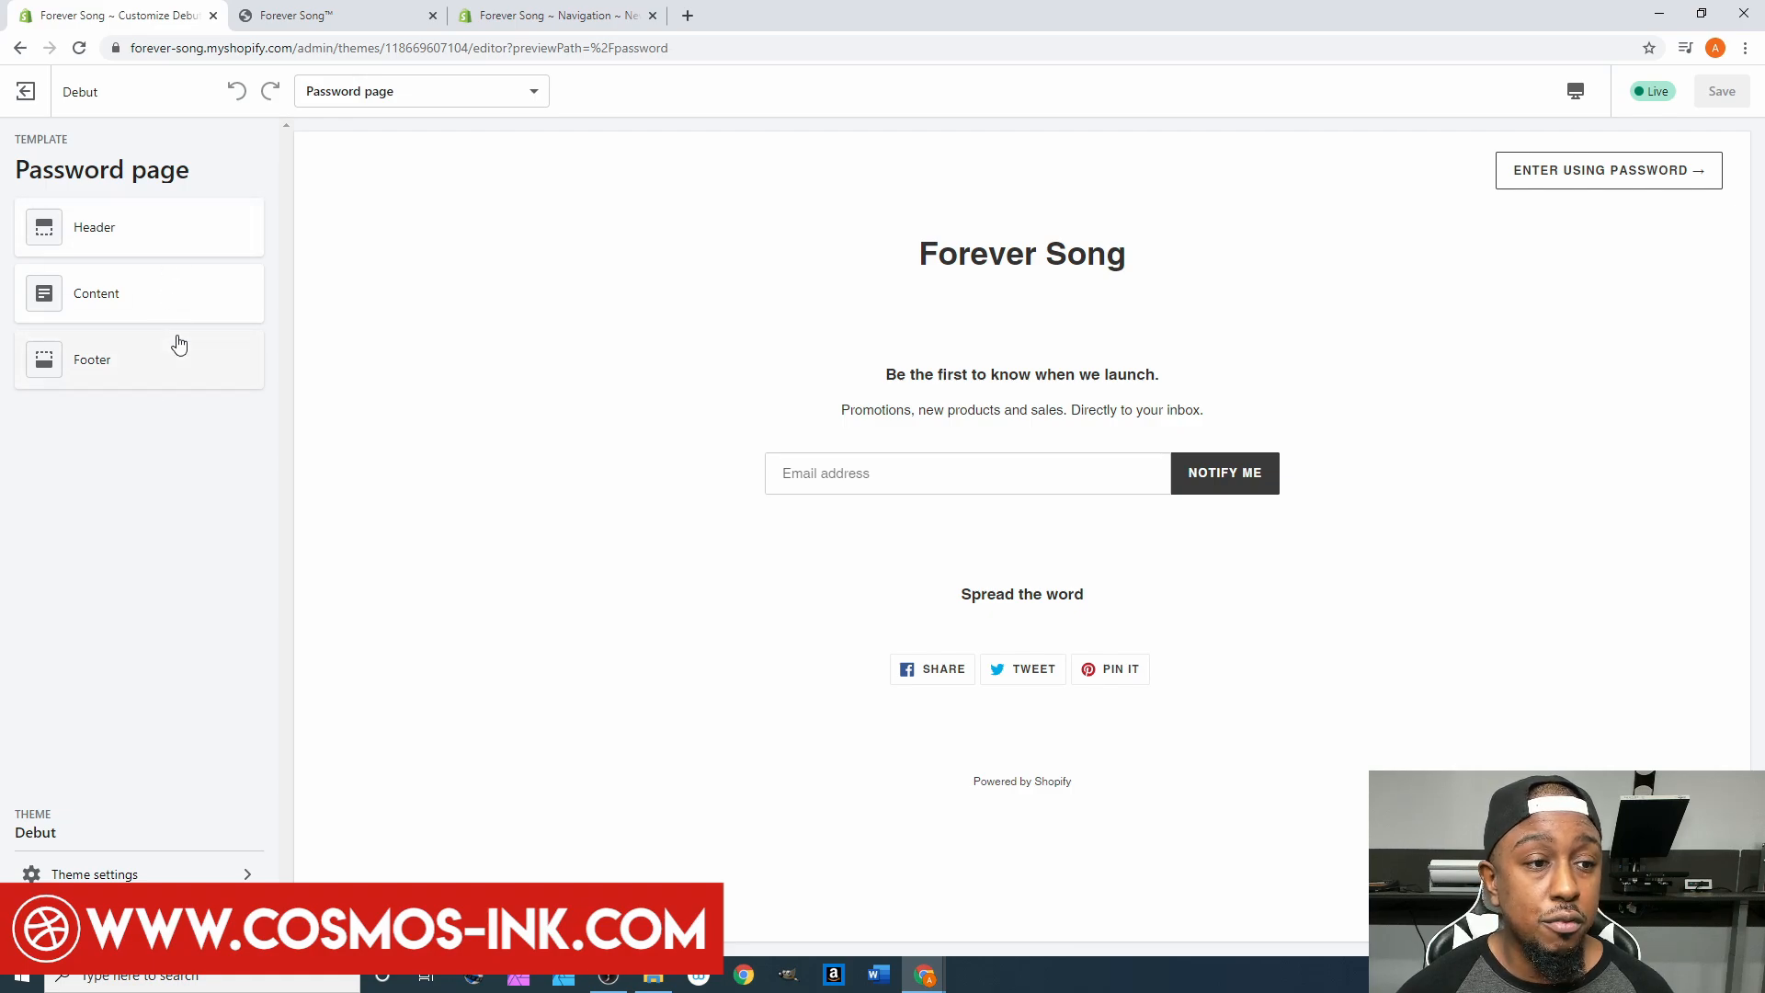
left_click(512, 99)
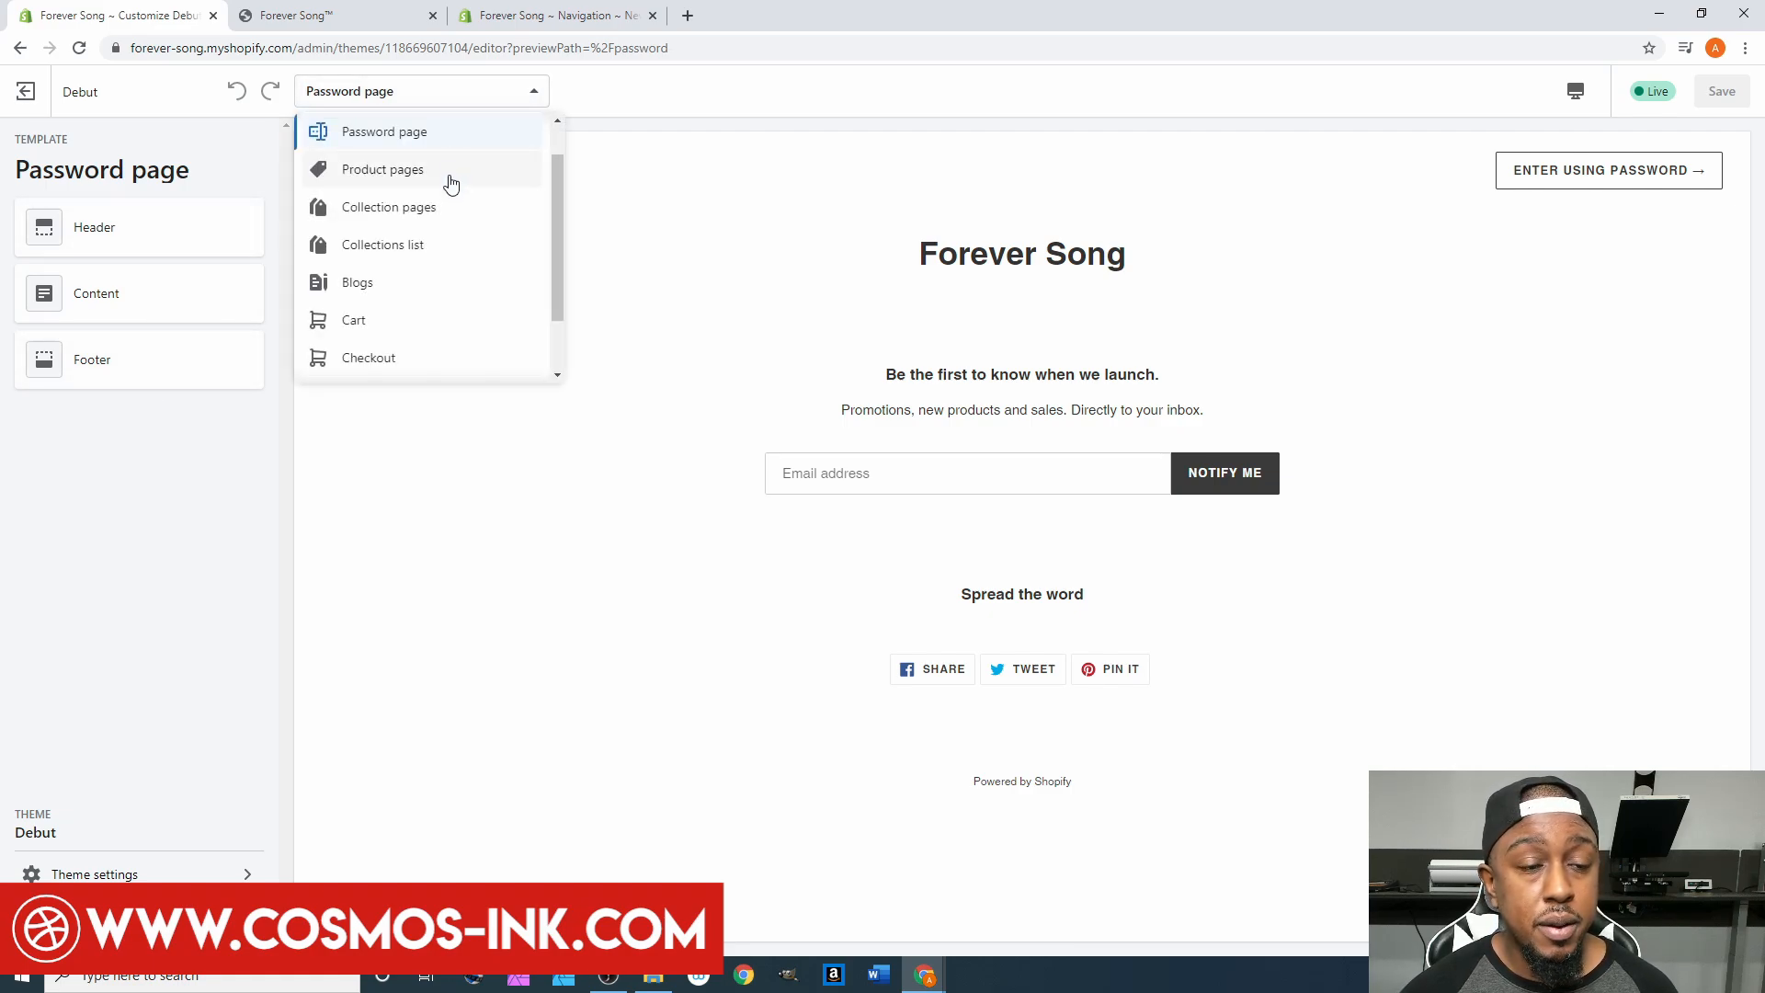
left_click(437, 206)
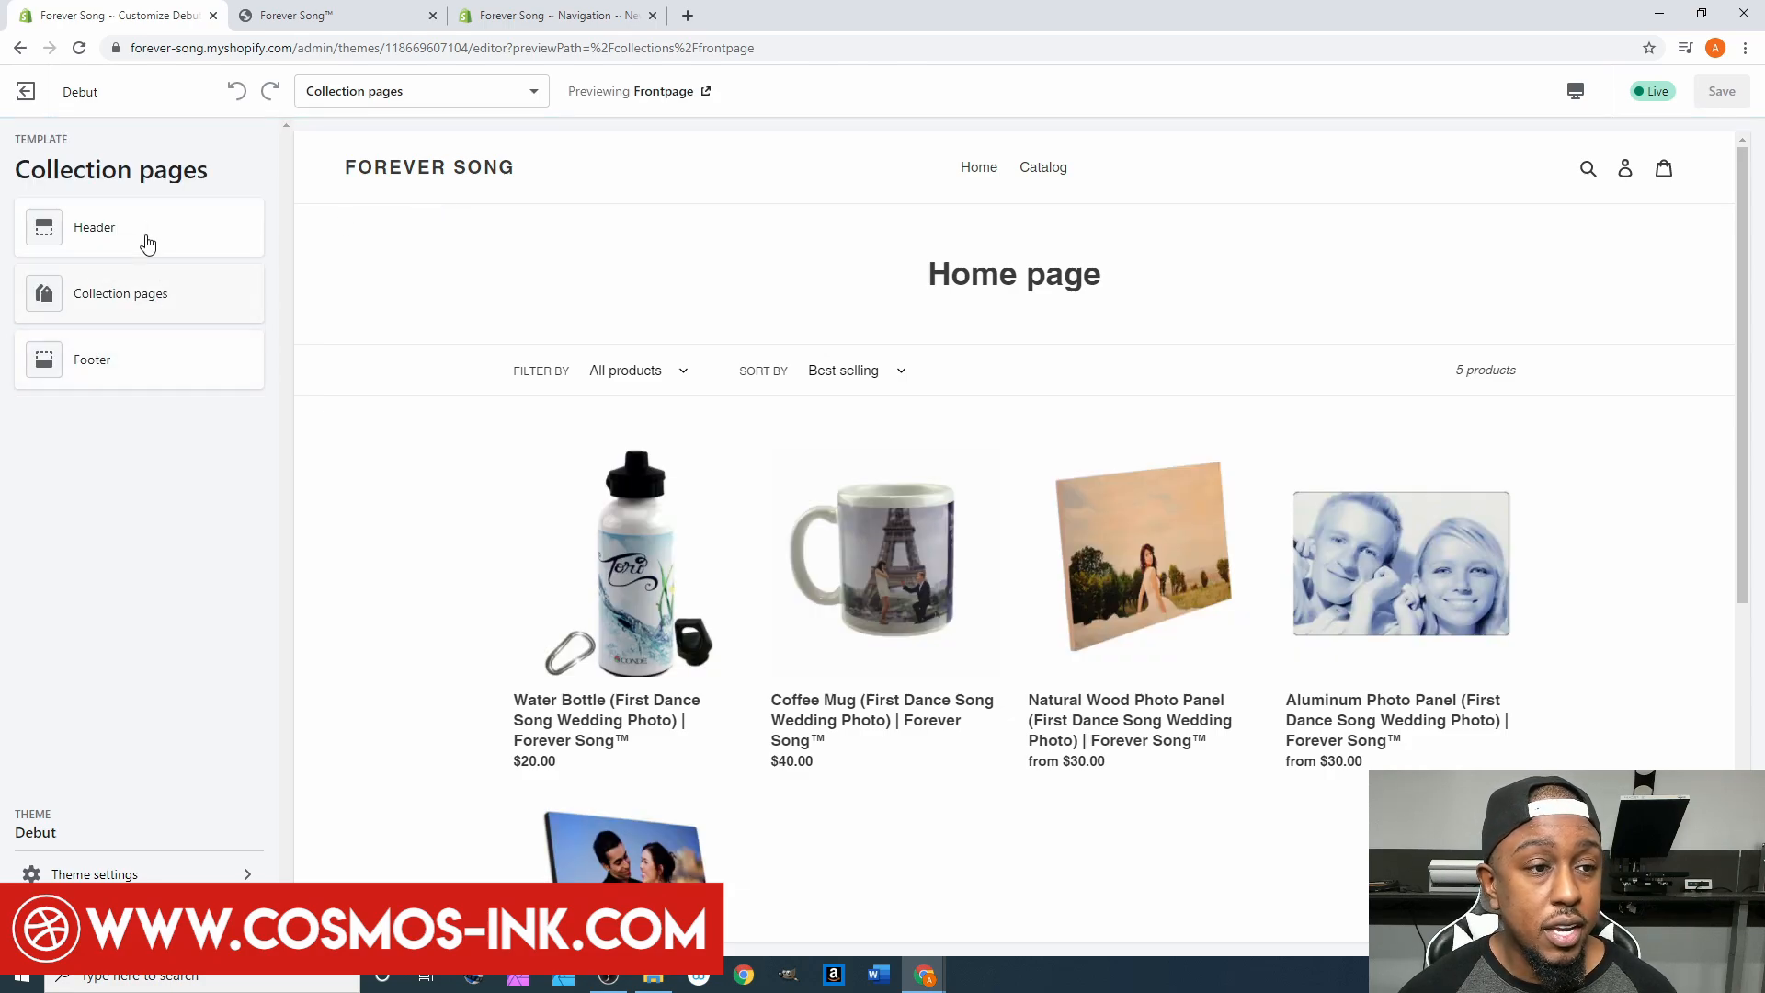
left_click(425, 100)
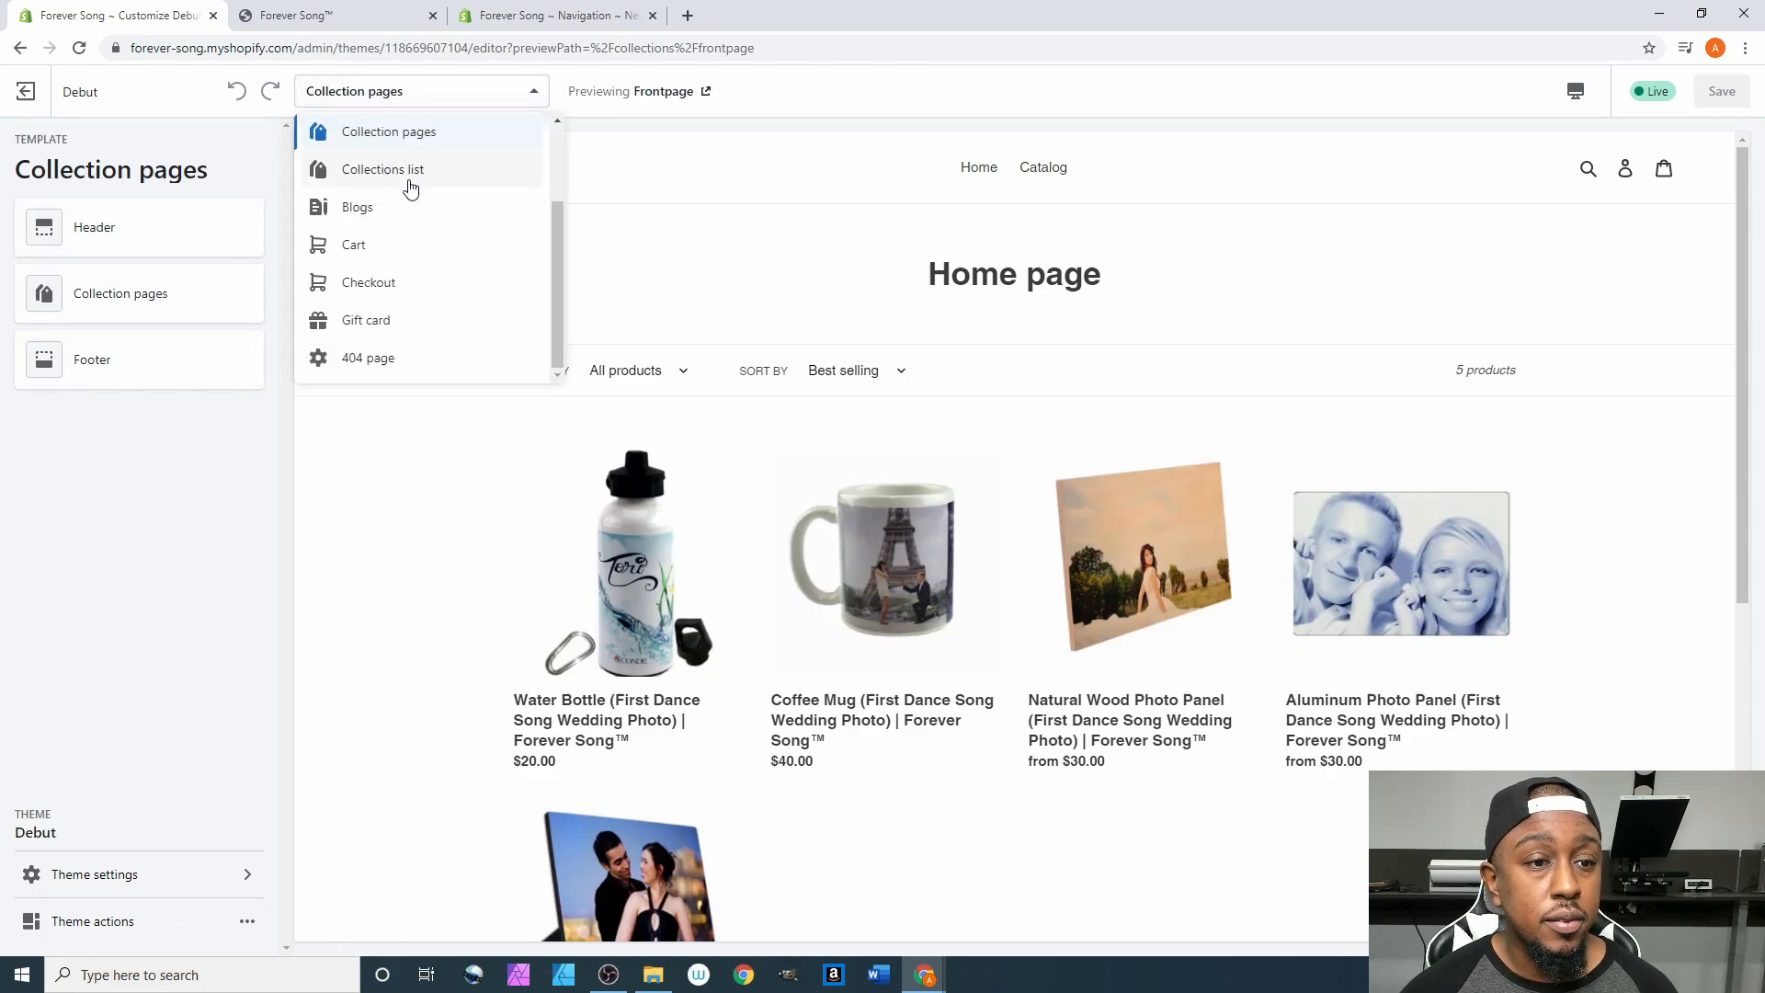
left_click(382, 281)
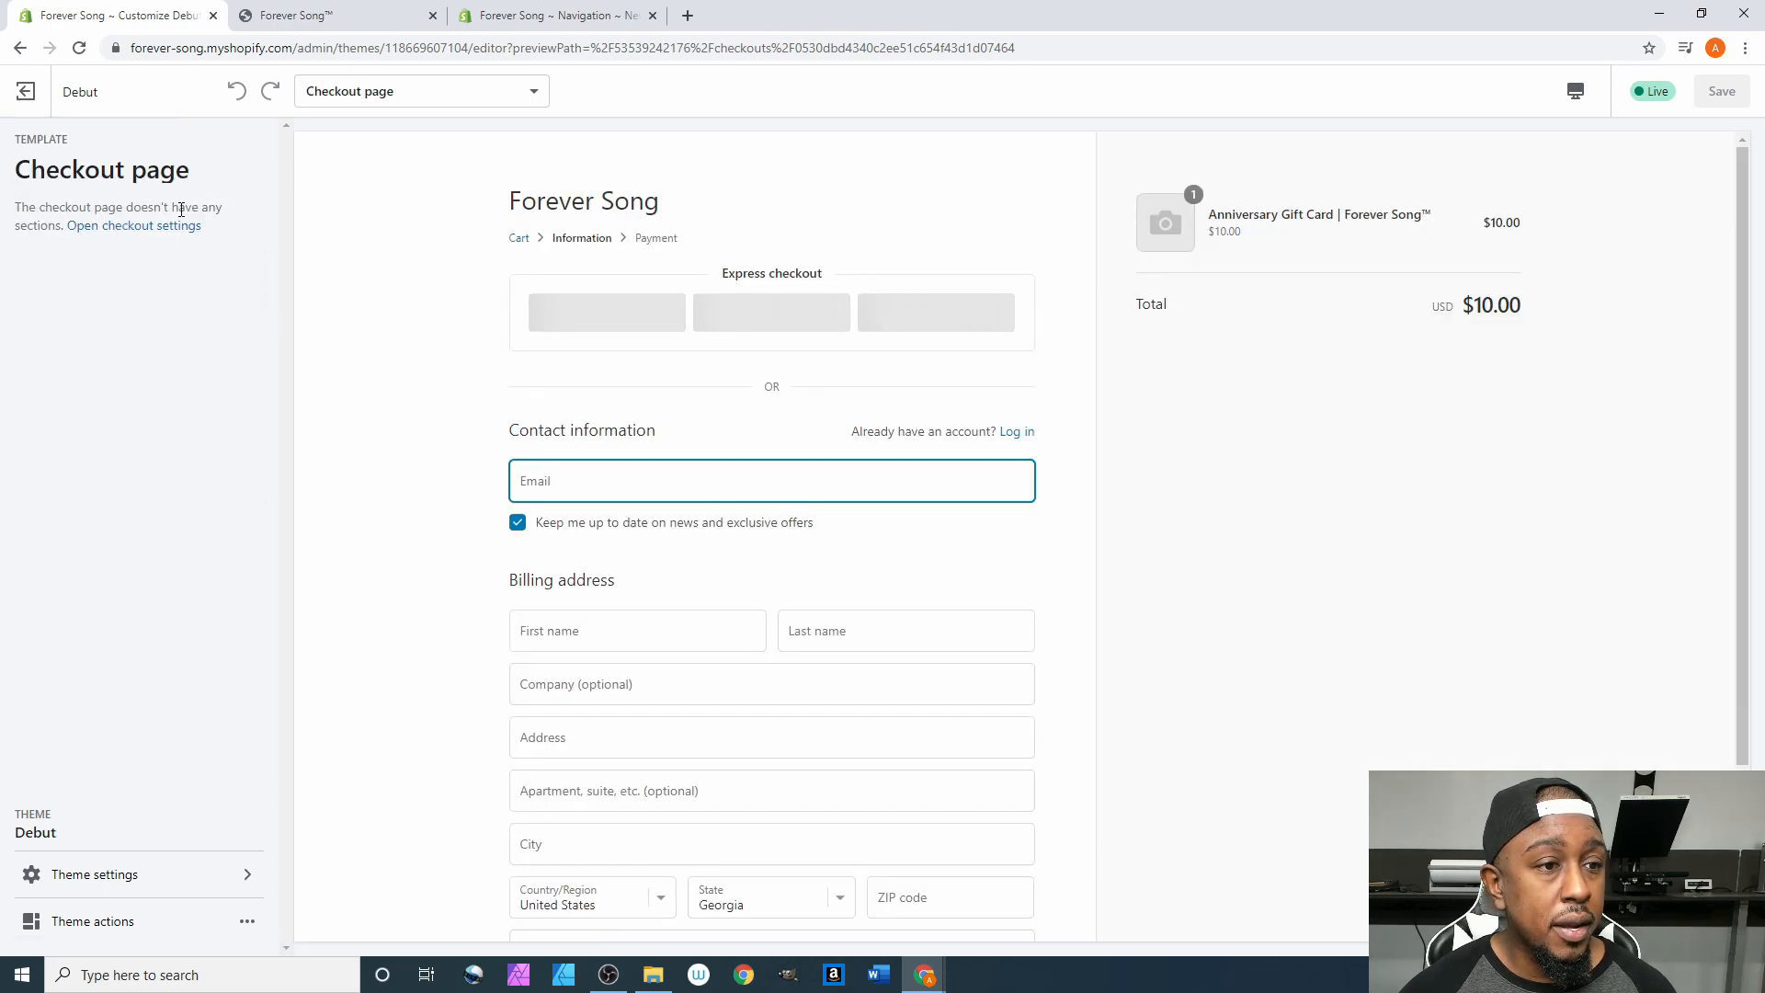
Switch the theme editor back to the Home page template.
left_click(338, 91)
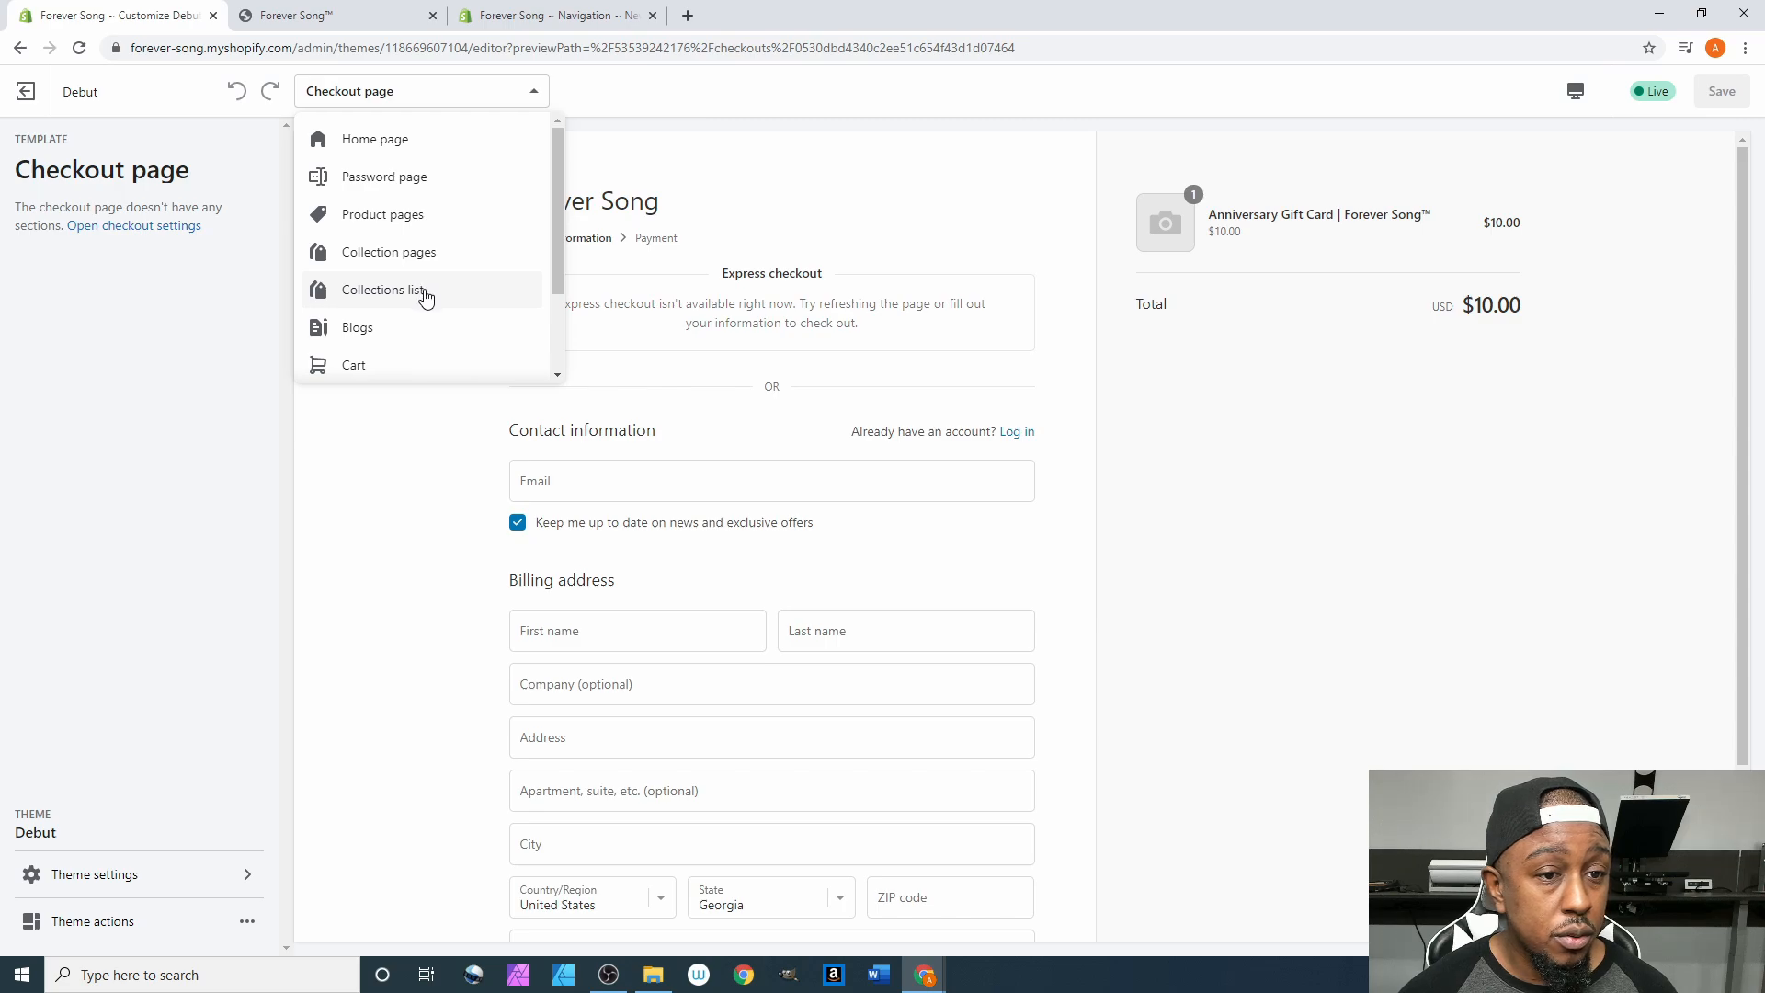
scroll(432, 333, "down", 2)
scroll(432, 326, "up", 2)
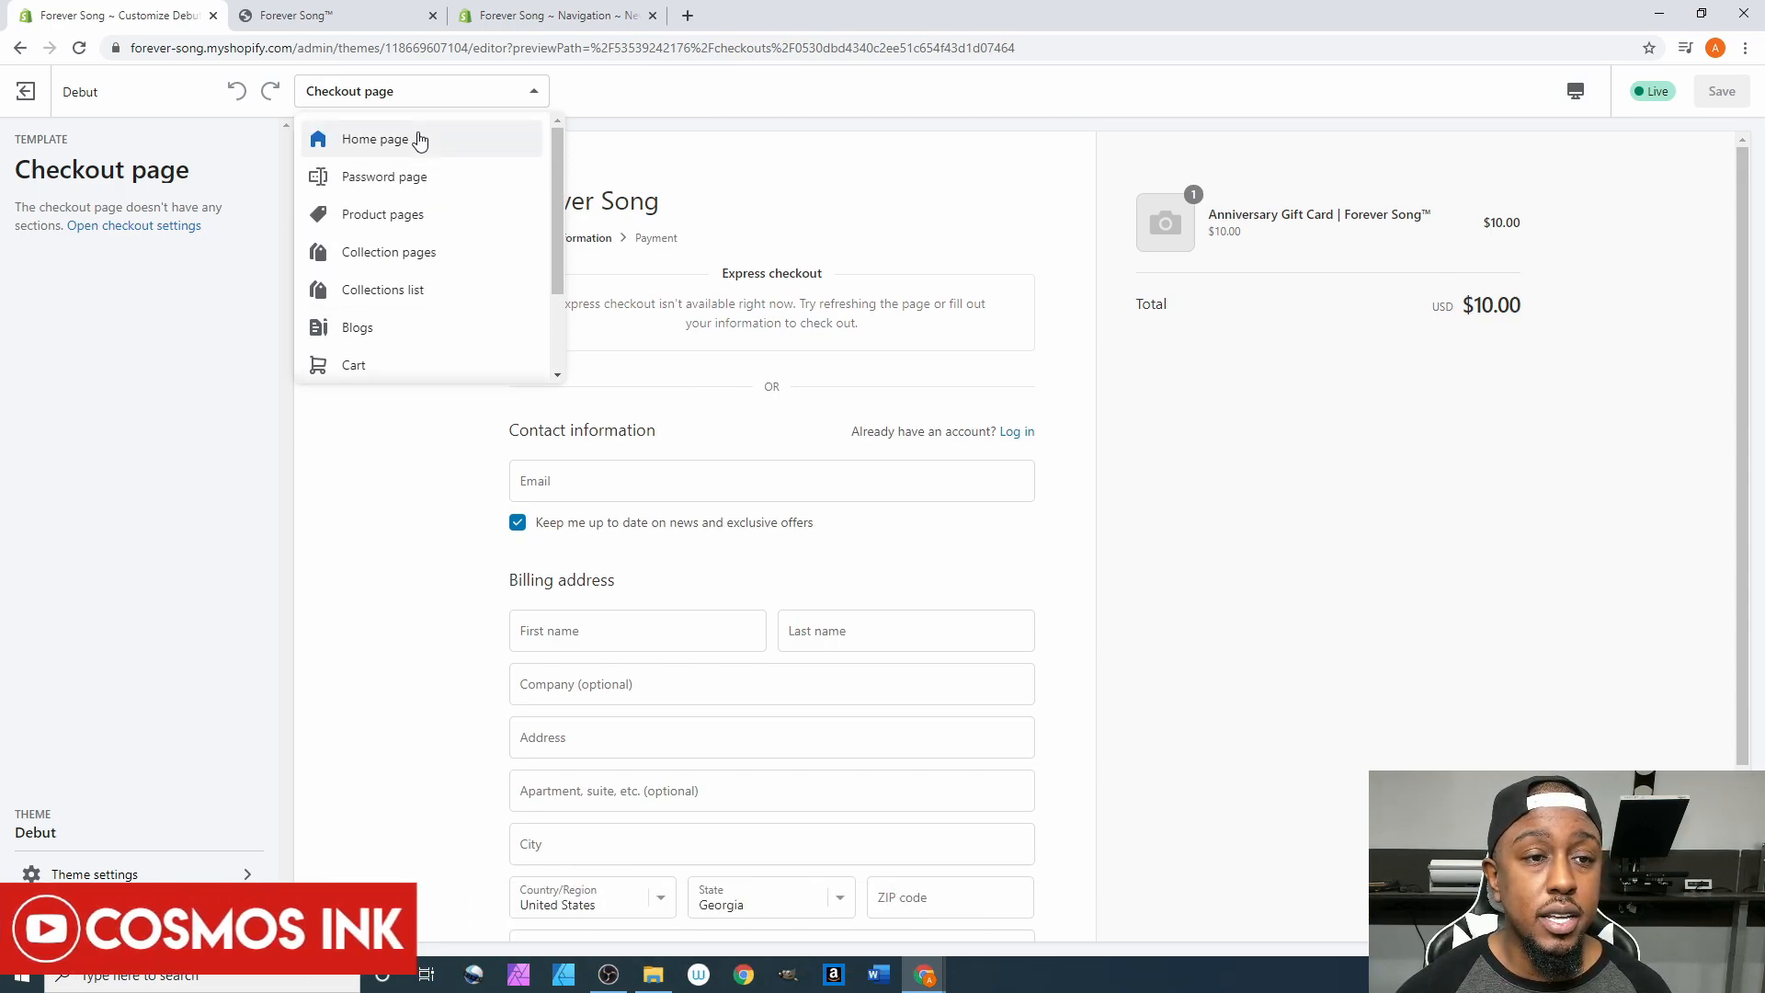
left_click(420, 140)
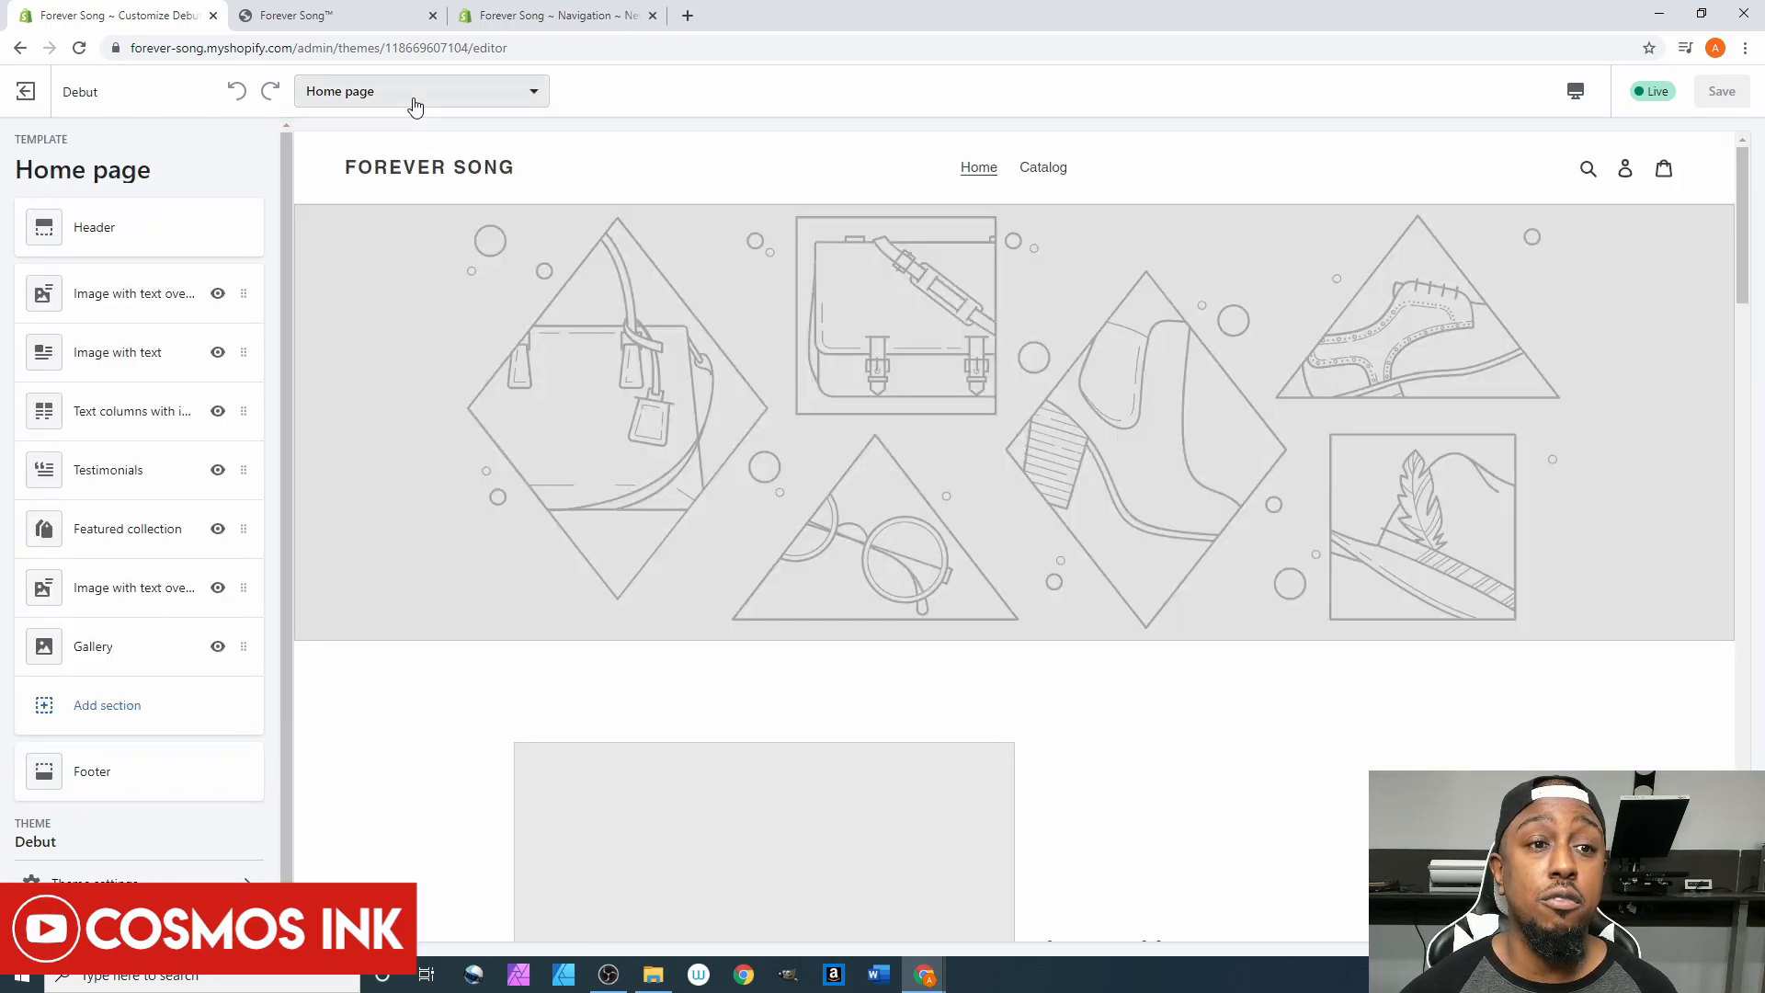
Look through the available page templates and the Mobile, Desktop and Fullscreen preview options.
left_click(416, 101)
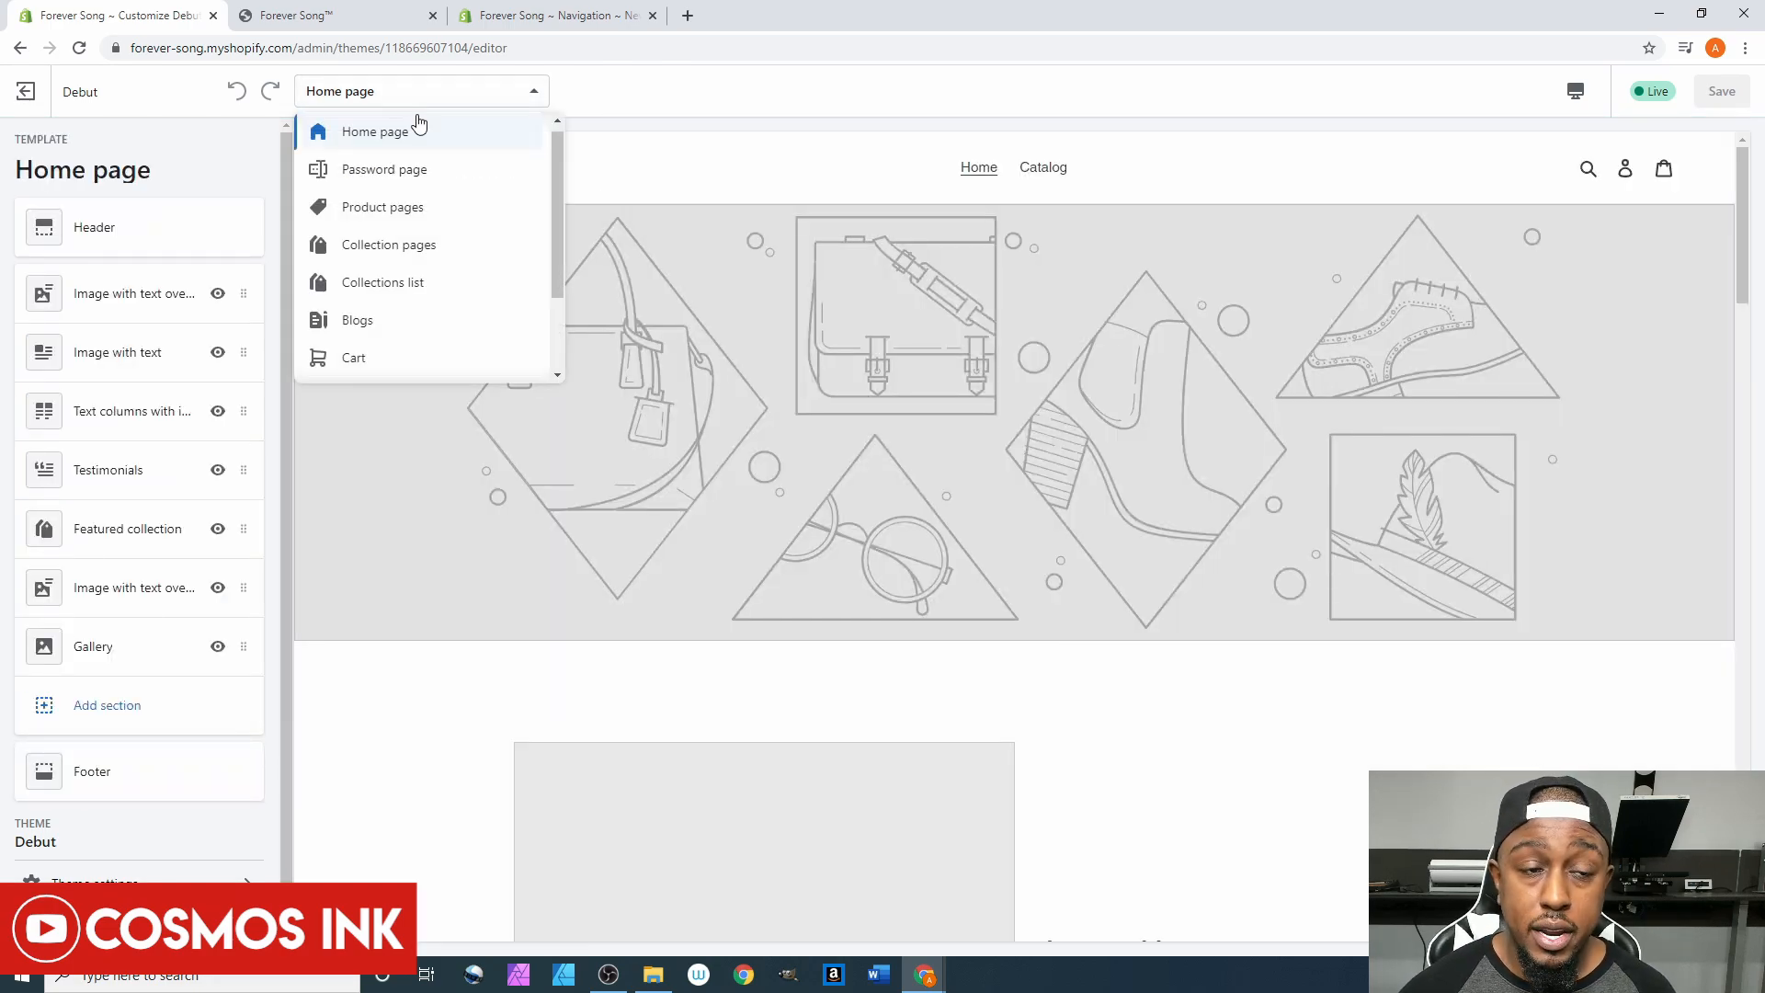
scroll(433, 244, "down", 2)
scroll(442, 275, "up", 2)
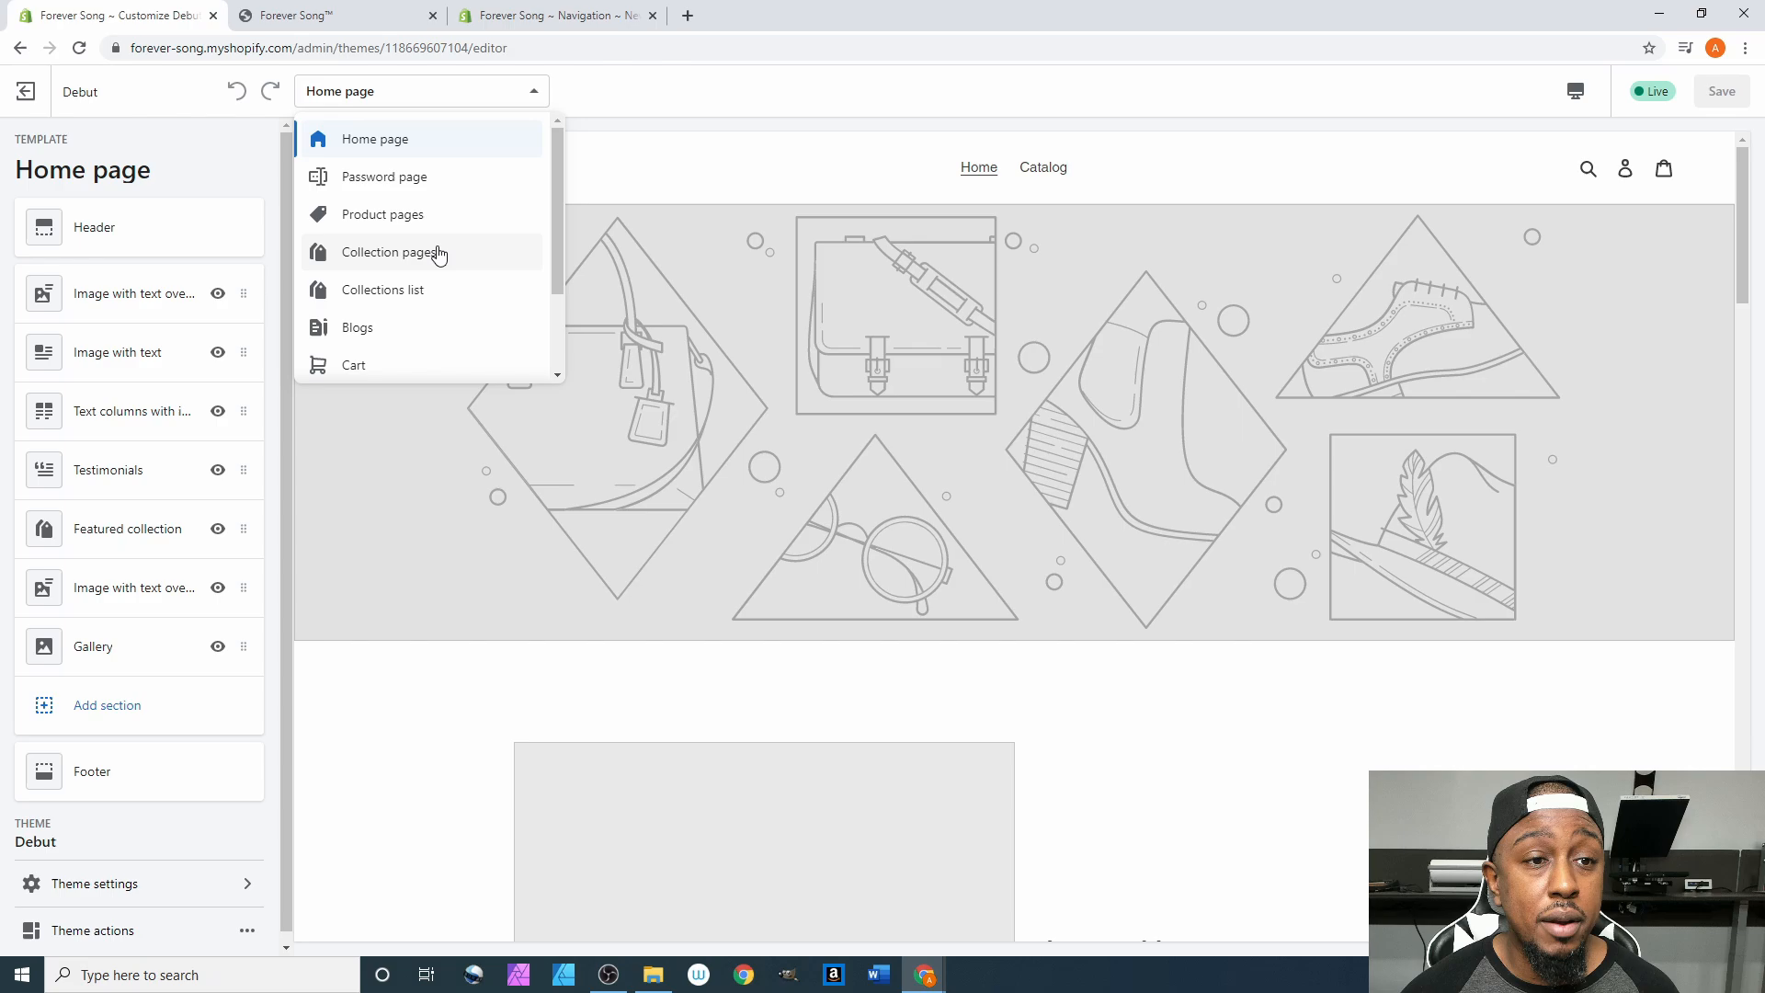
left_click(445, 99)
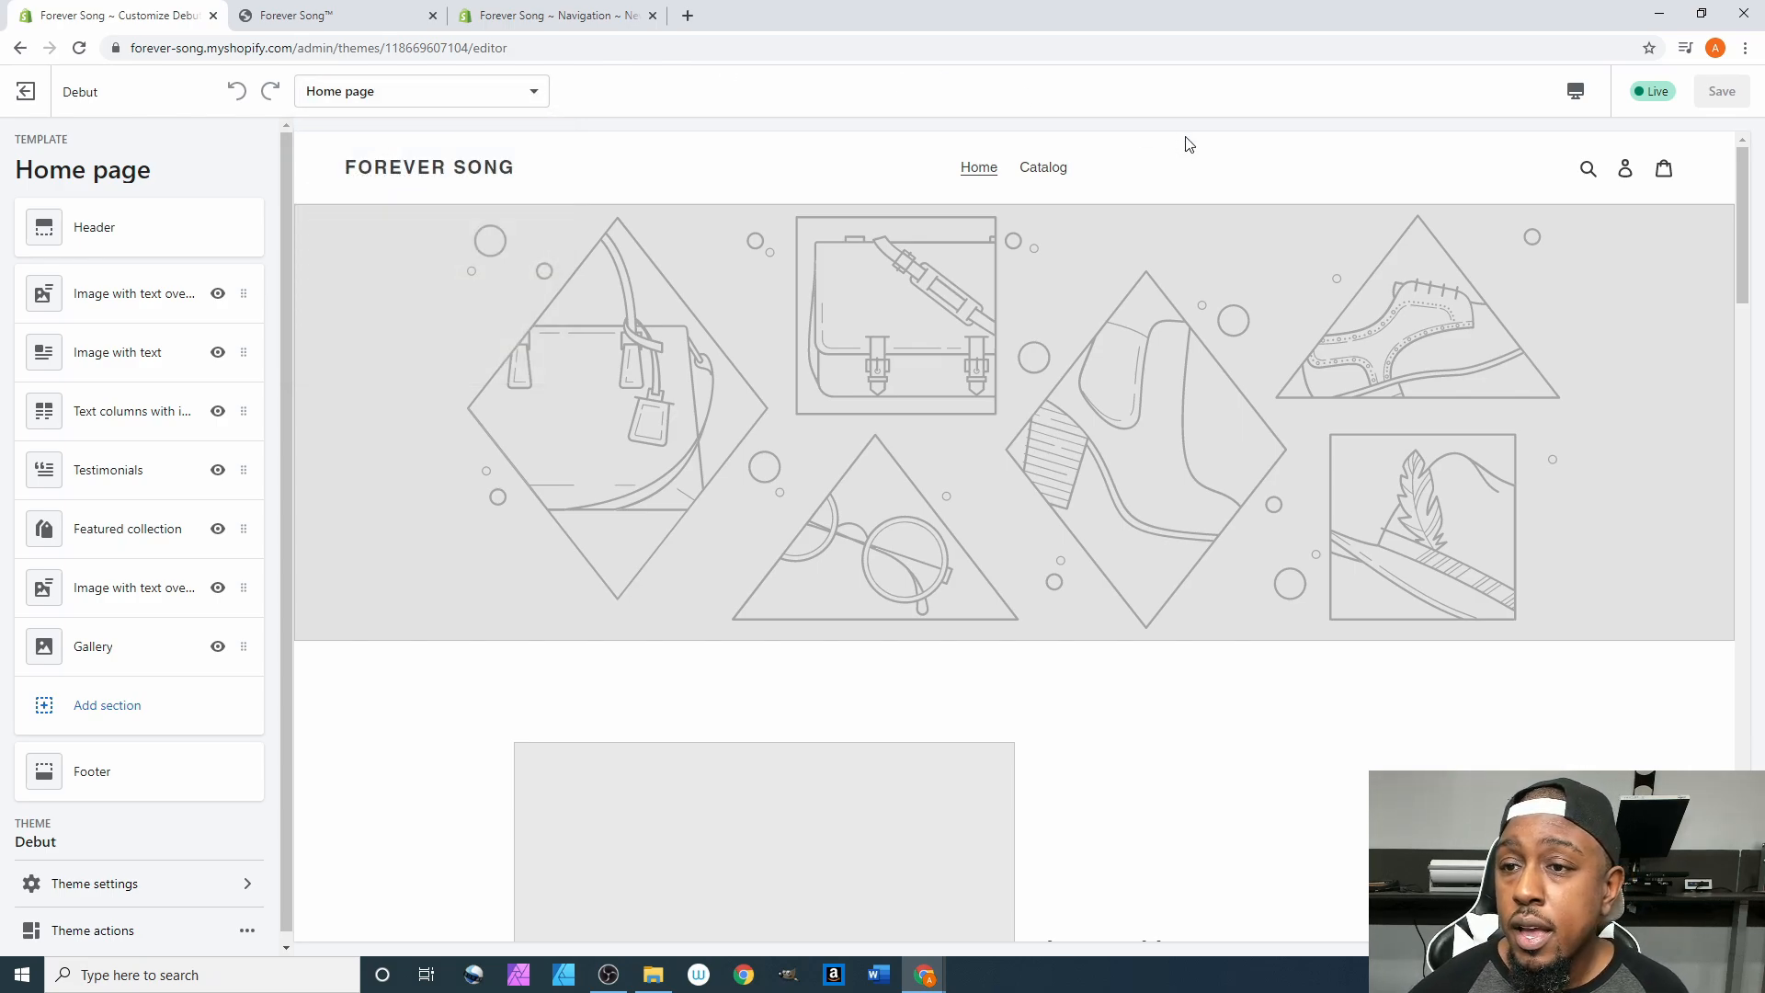
left_click(1576, 95)
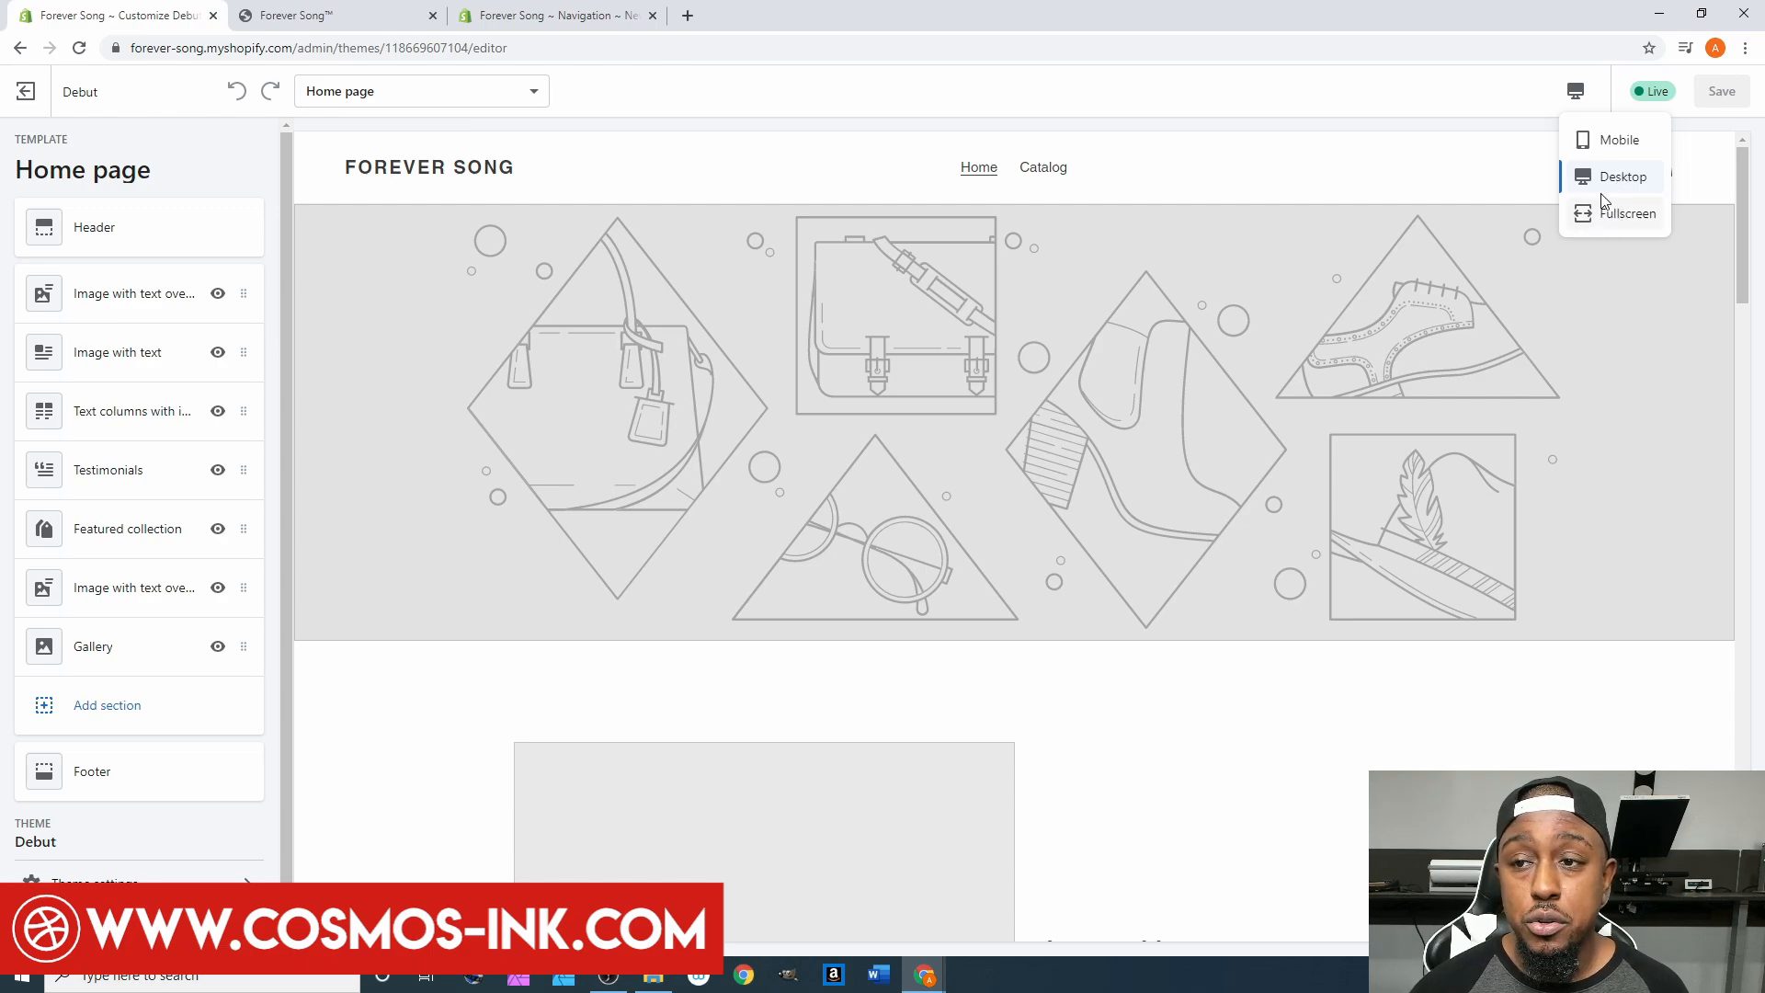
left_click(1650, 91)
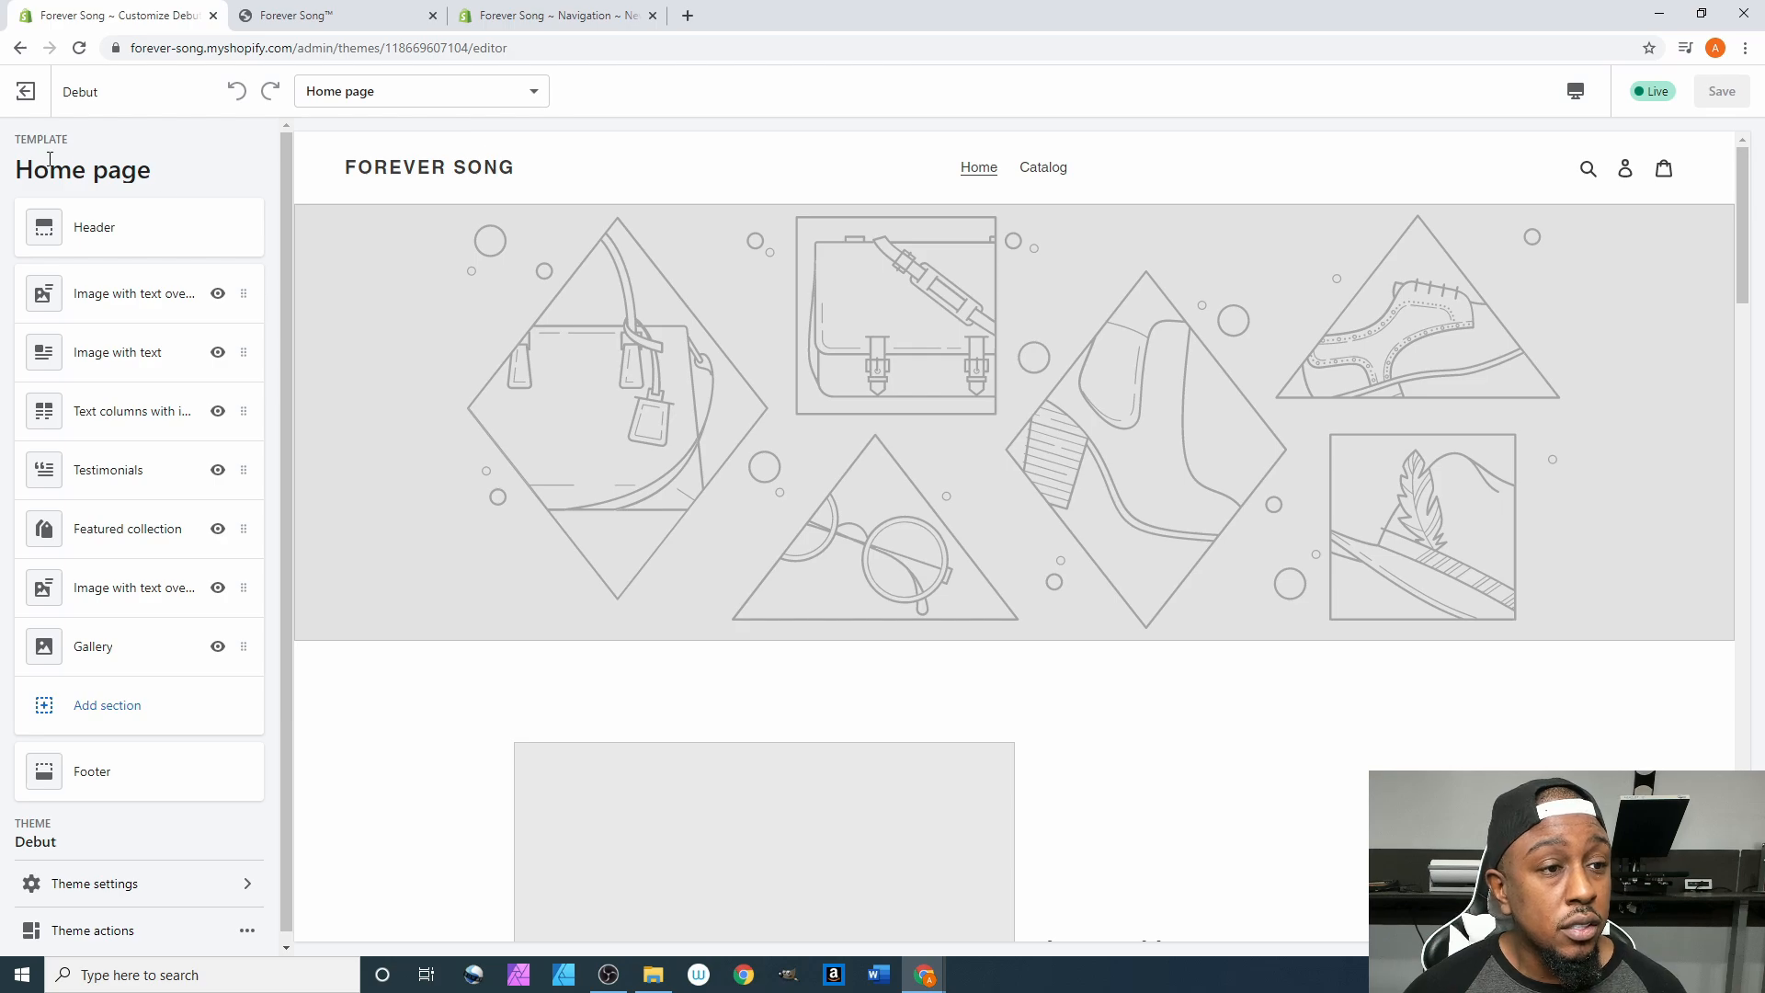
Open the Header section and set the notebook-and-pens photo from the Staff Favorites free images as its logo image.
left_click(102, 226)
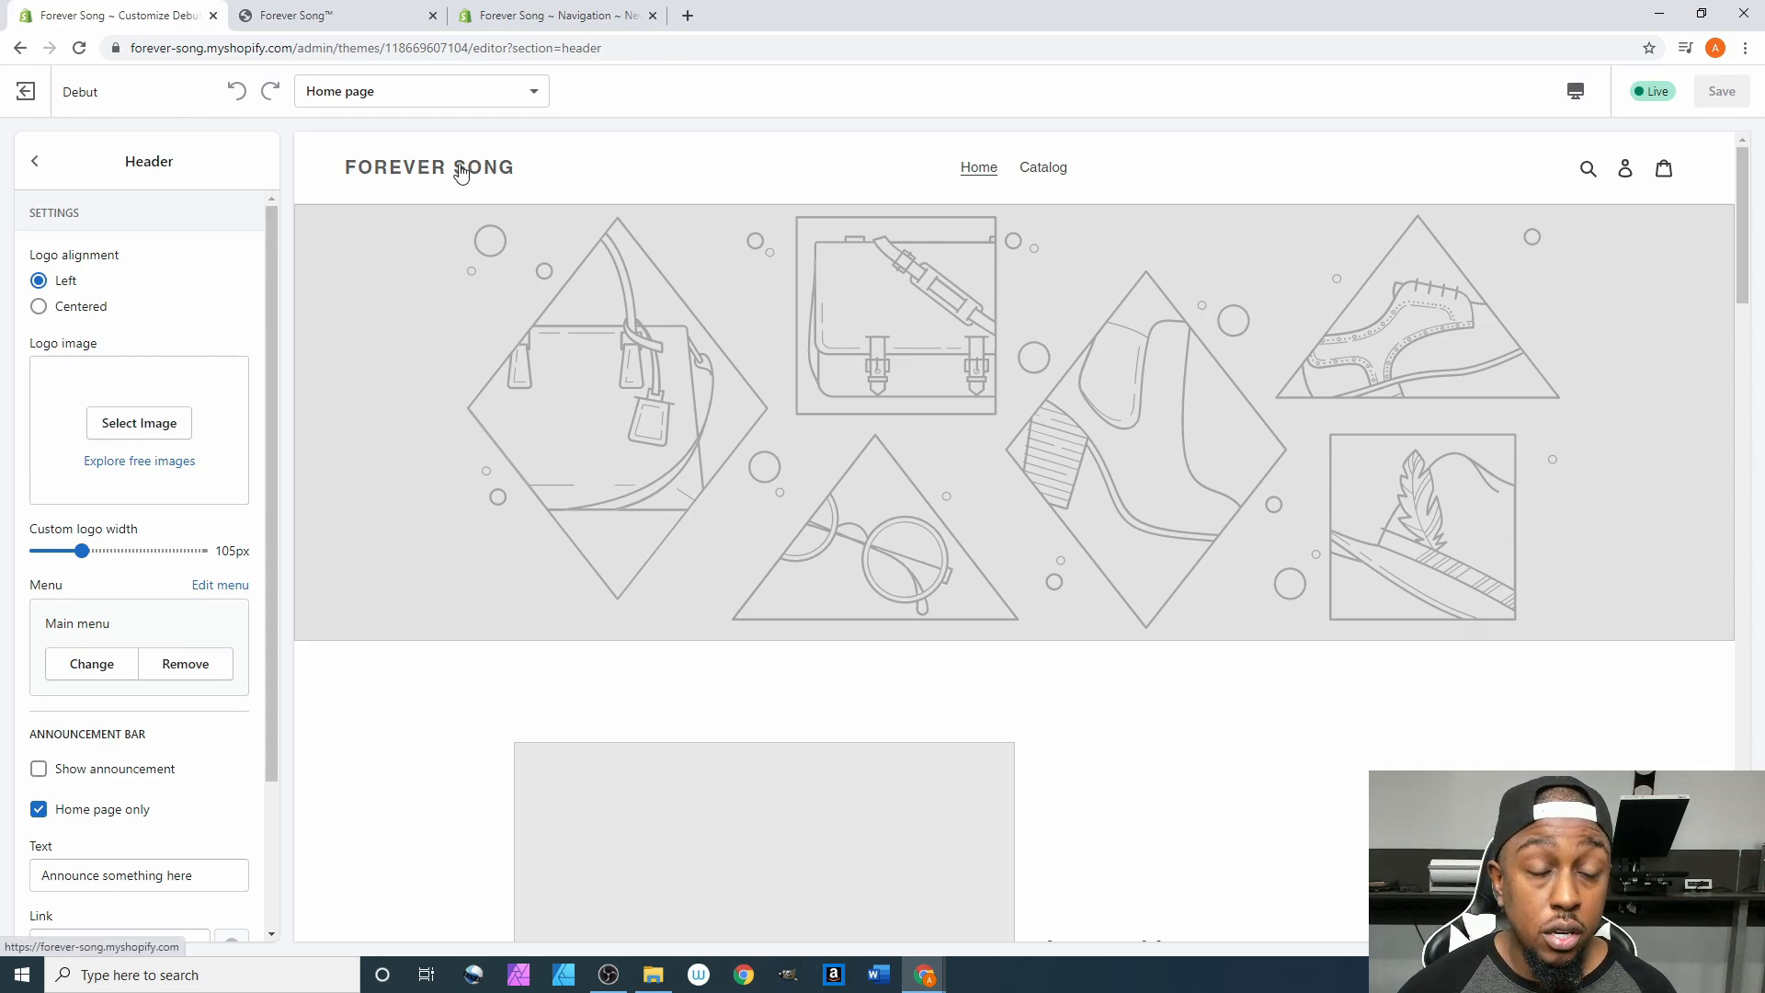
left_click(163, 463)
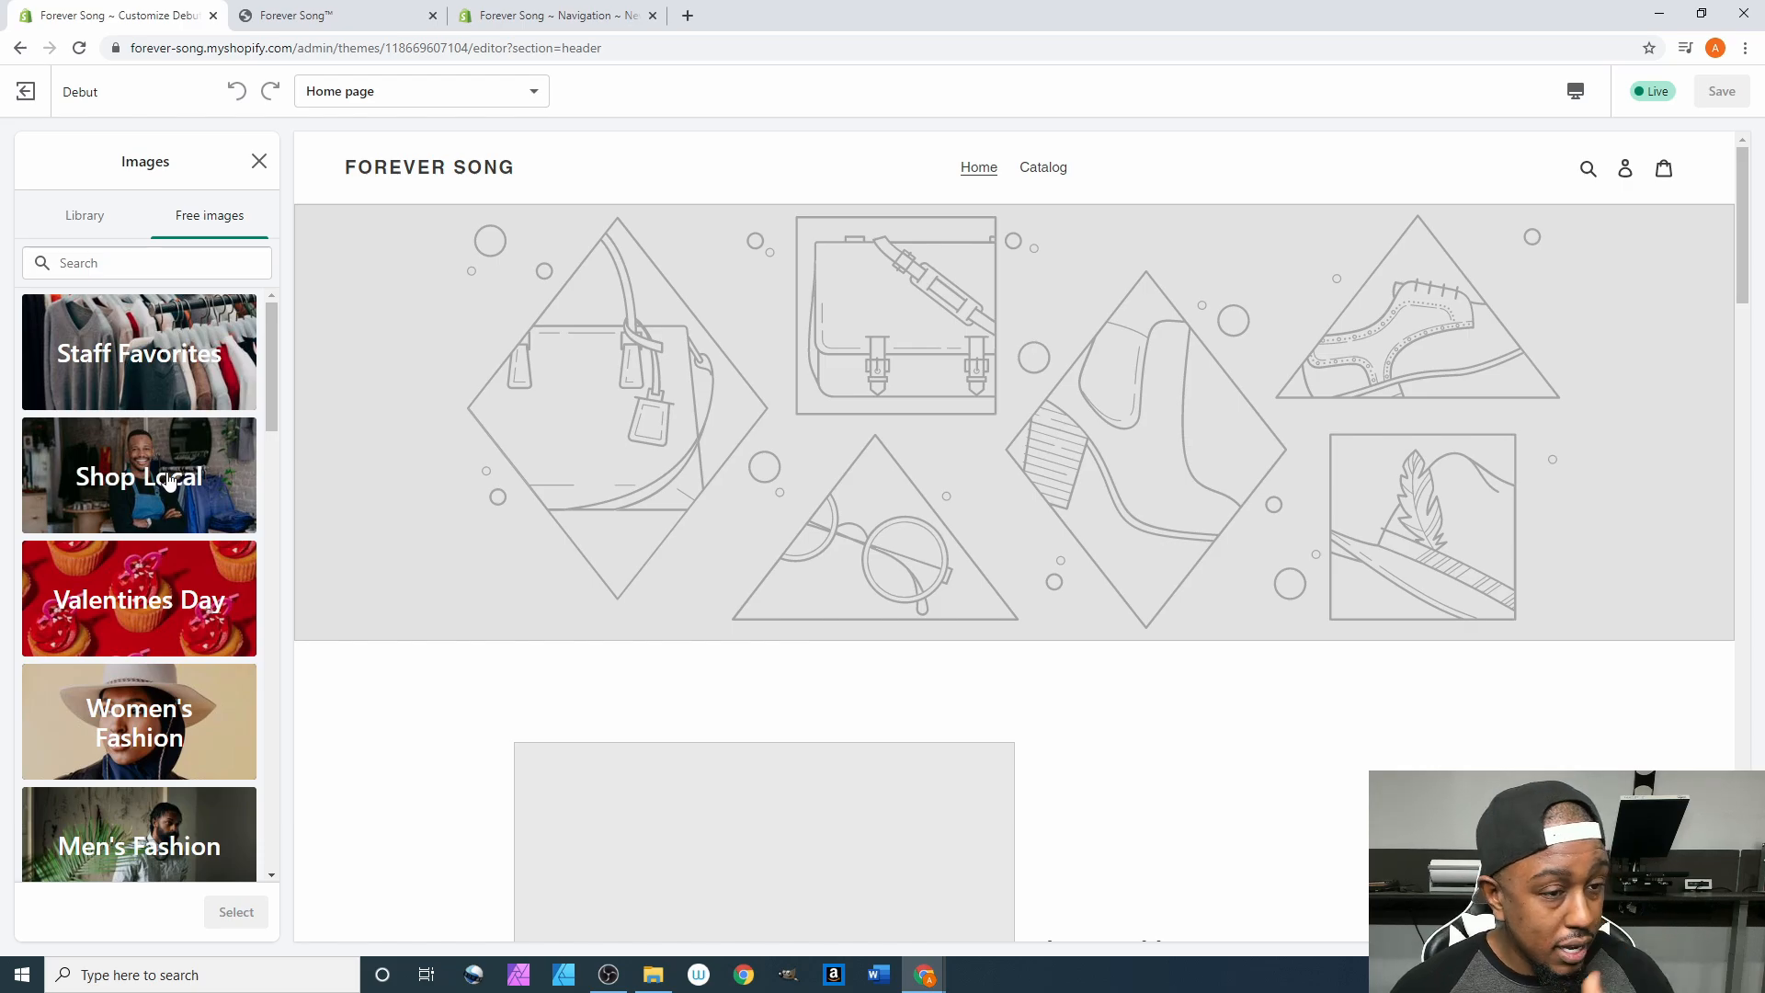
left_click(152, 361)
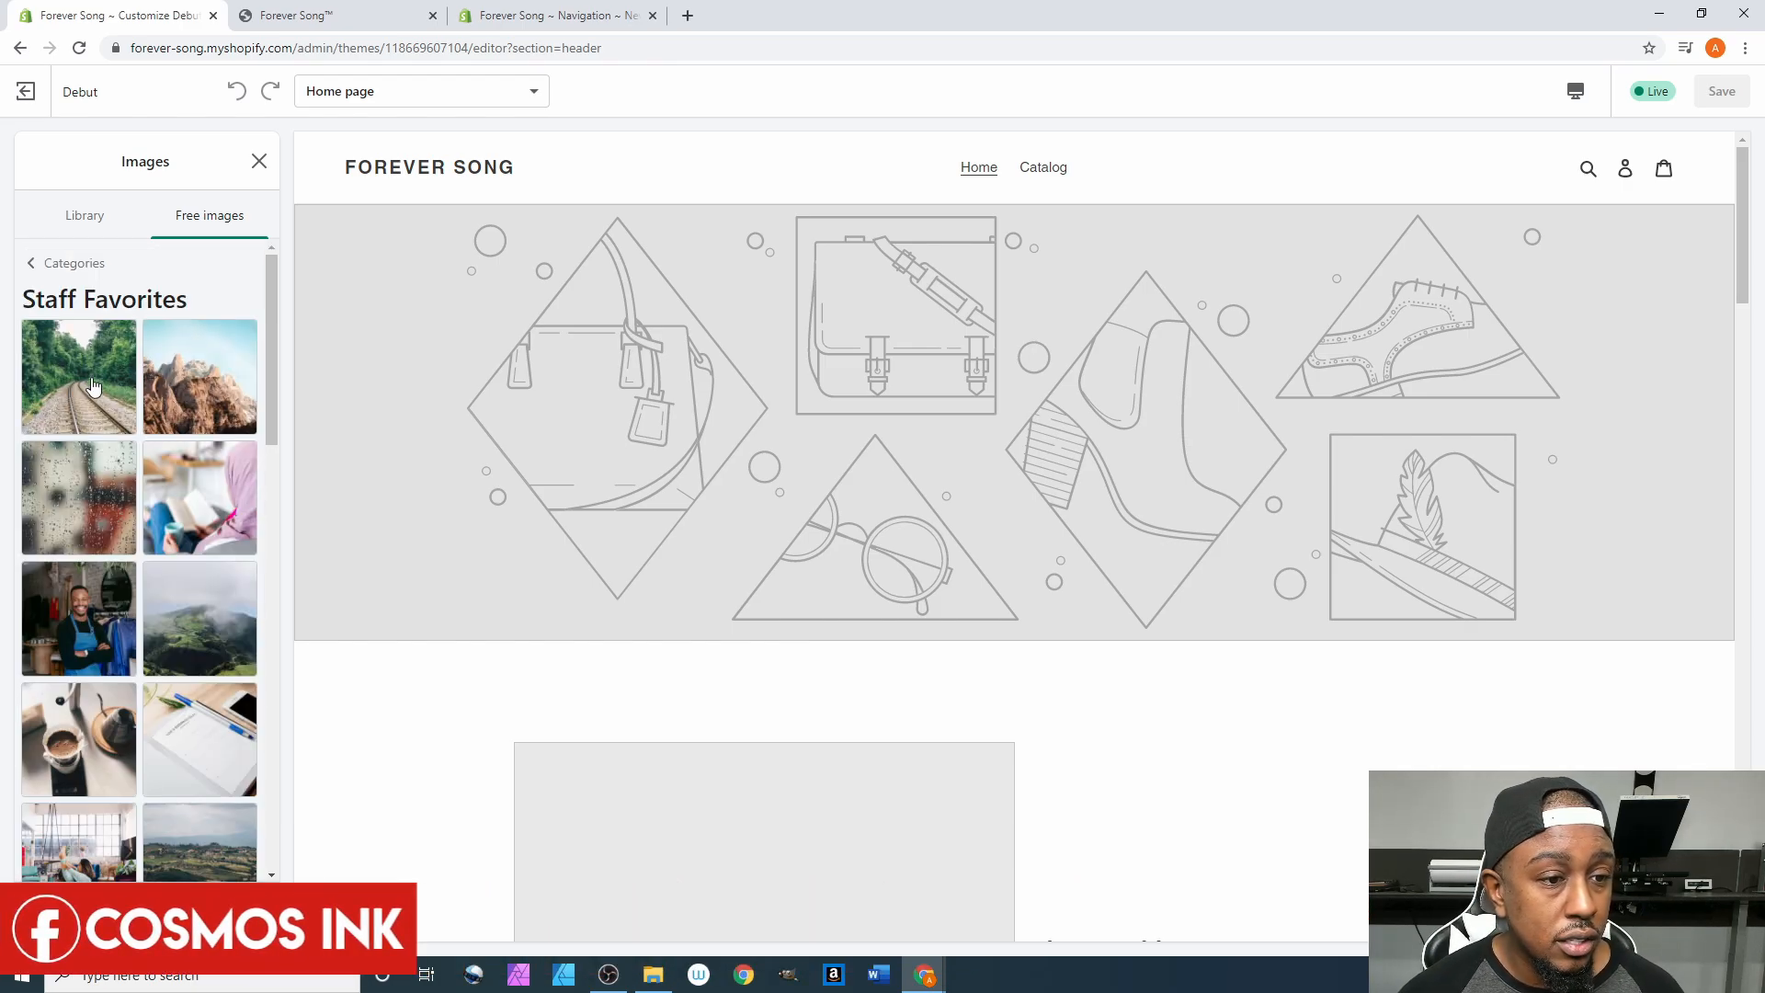
scroll(198, 550, "down", 3)
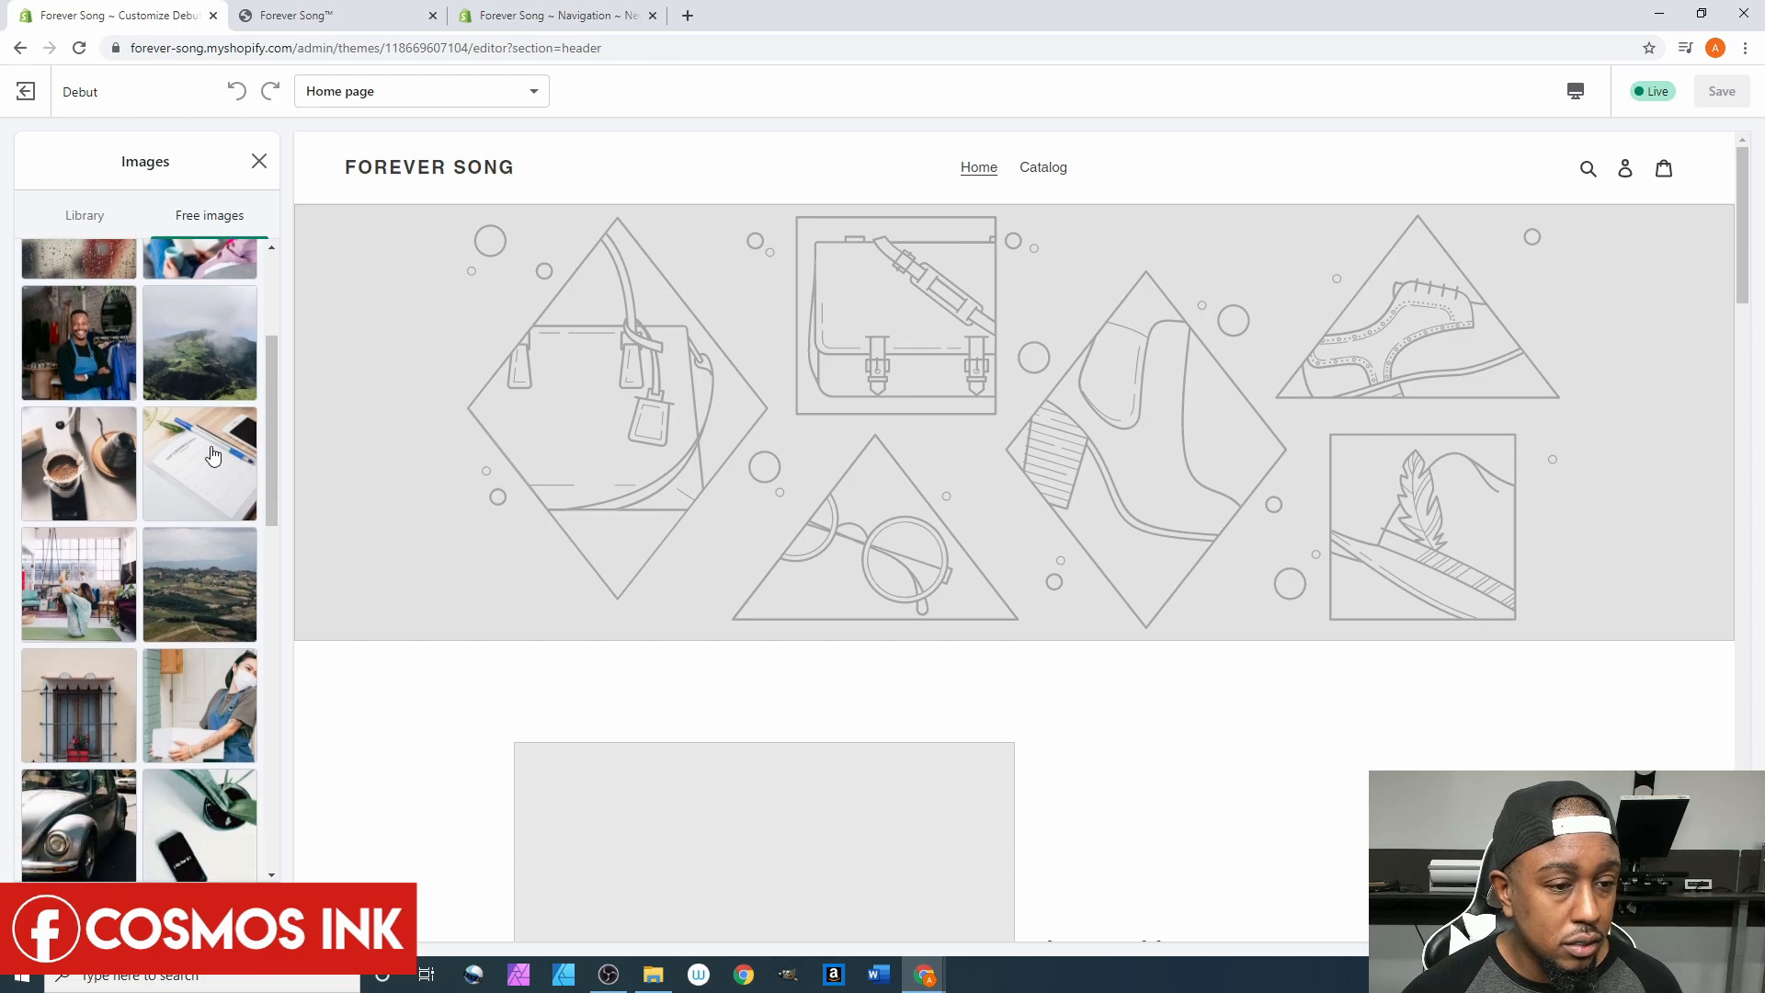
left_click(214, 452)
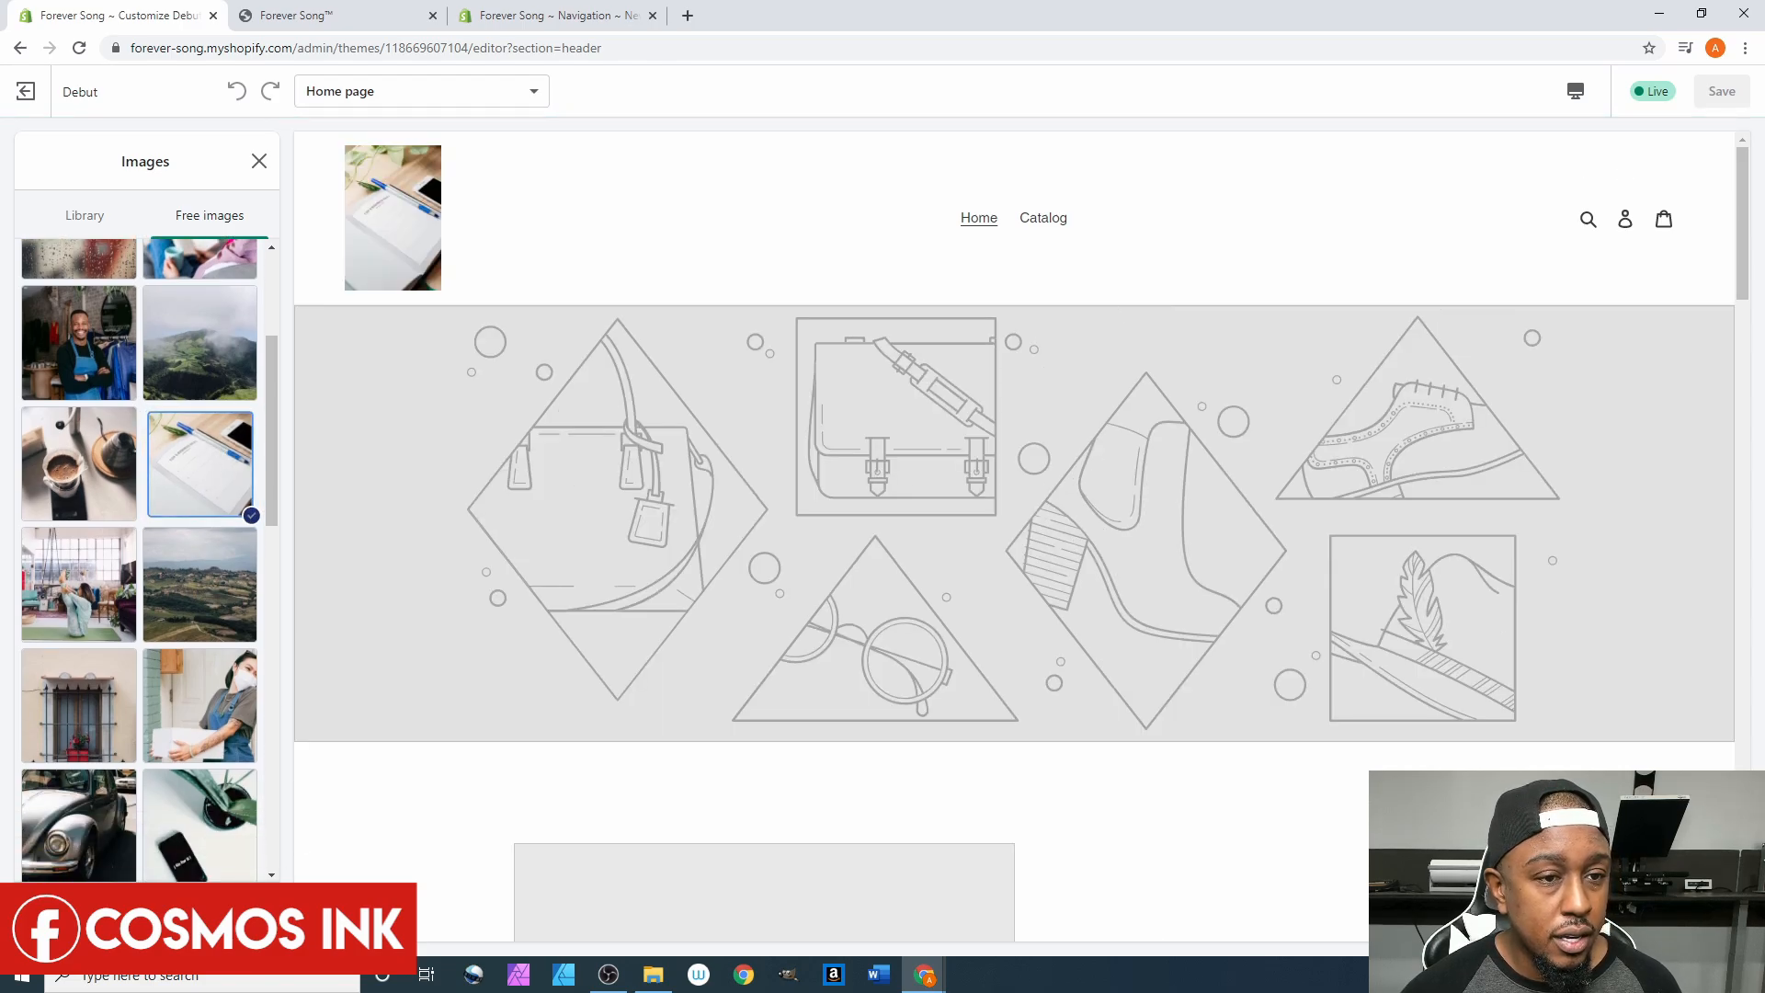
left_click(260, 161)
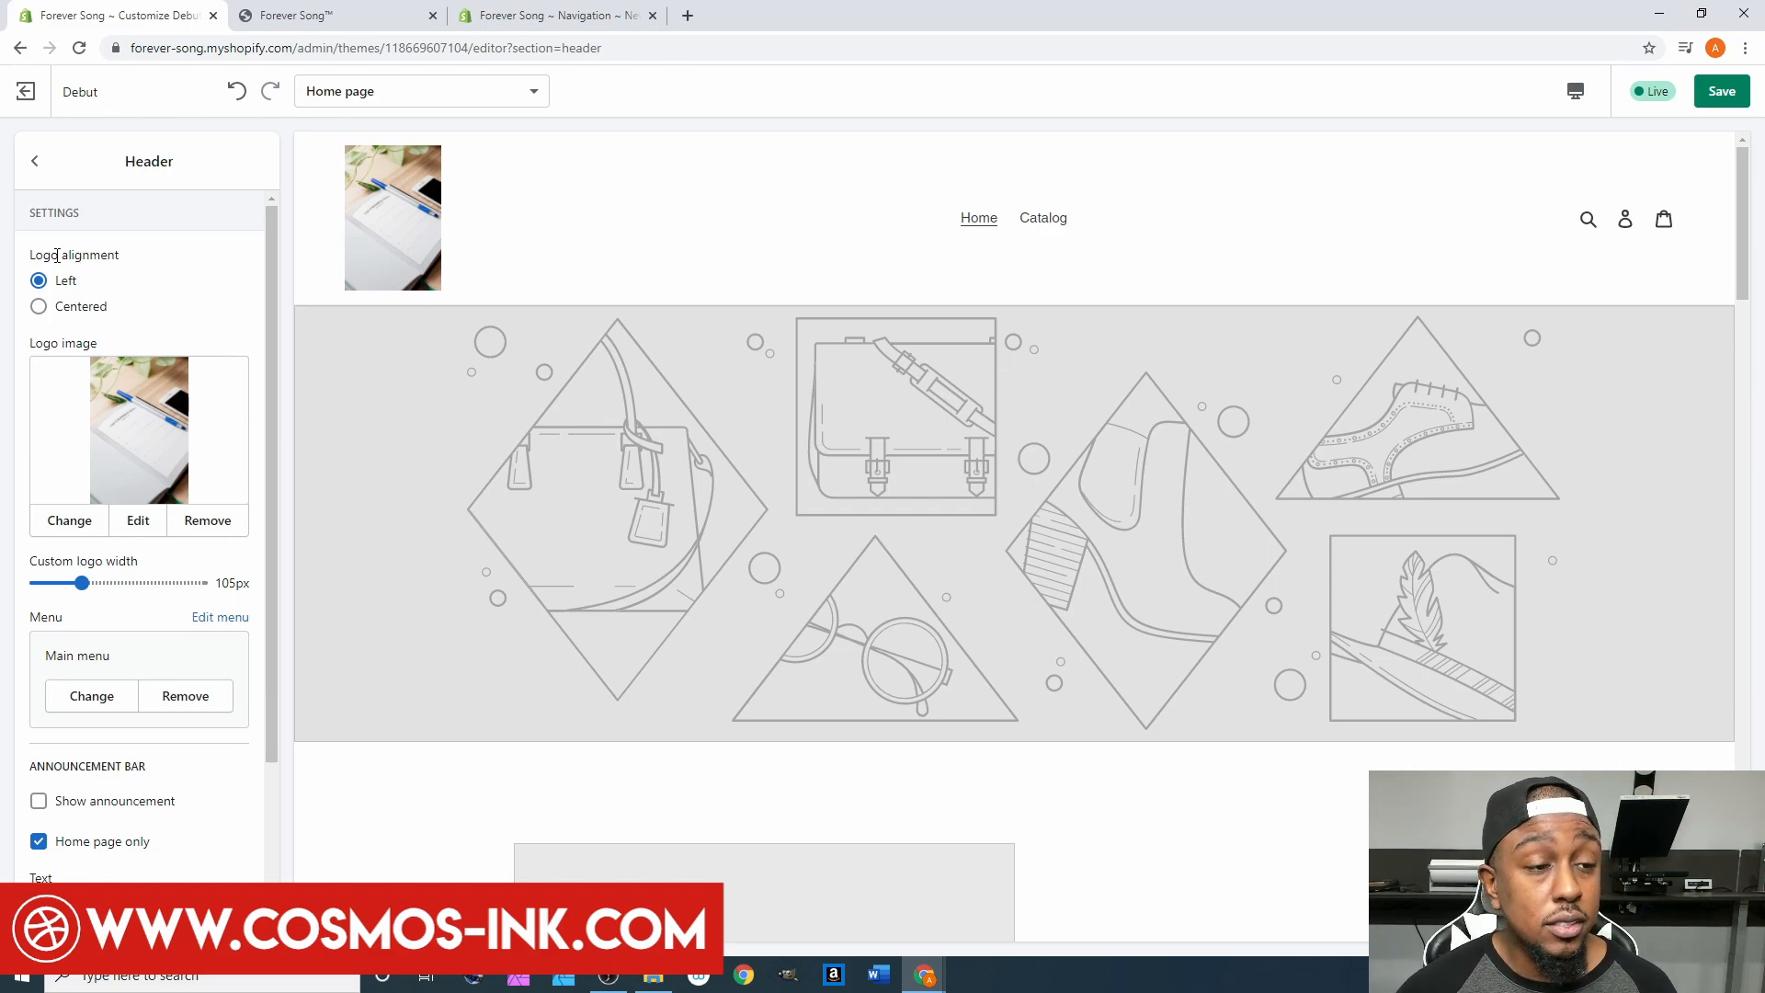
Set the header's logo alignment to Centered and the custom logo width to 120px.
left_click(73, 315)
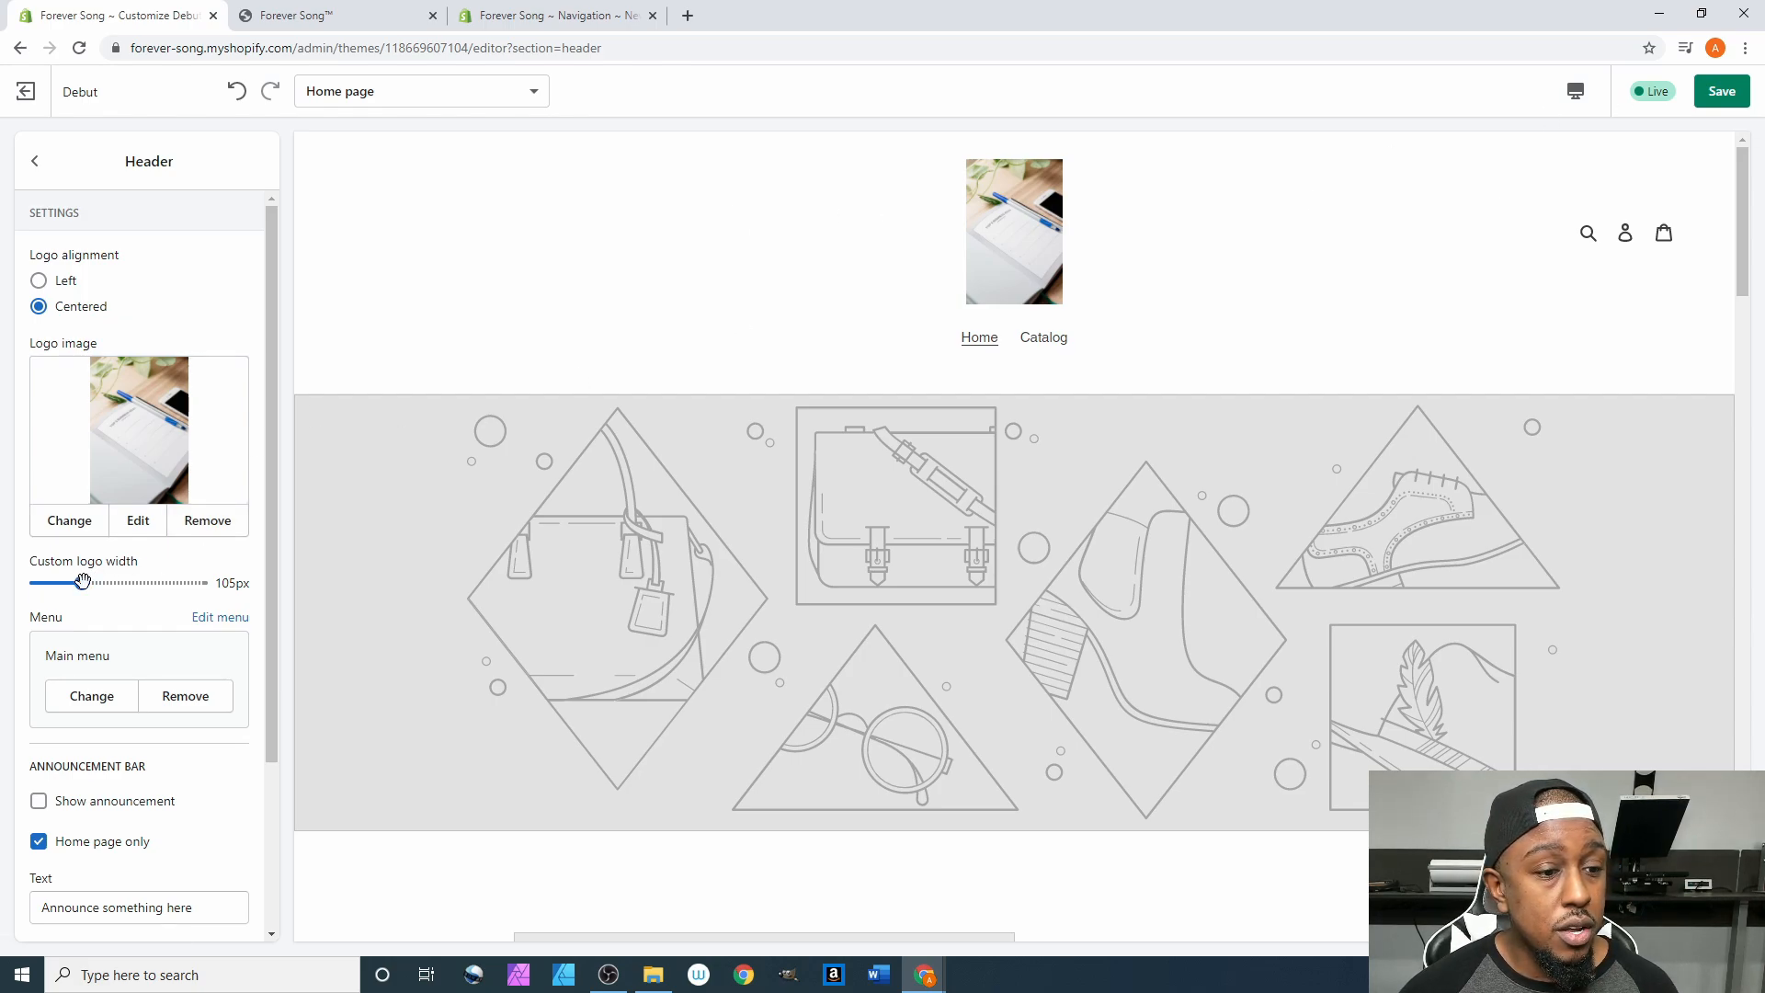
mouse_move(82, 583)
left_mouse_down()
mouse_move(193, 585)
mouse_move(97, 572)
left_mouse_up()
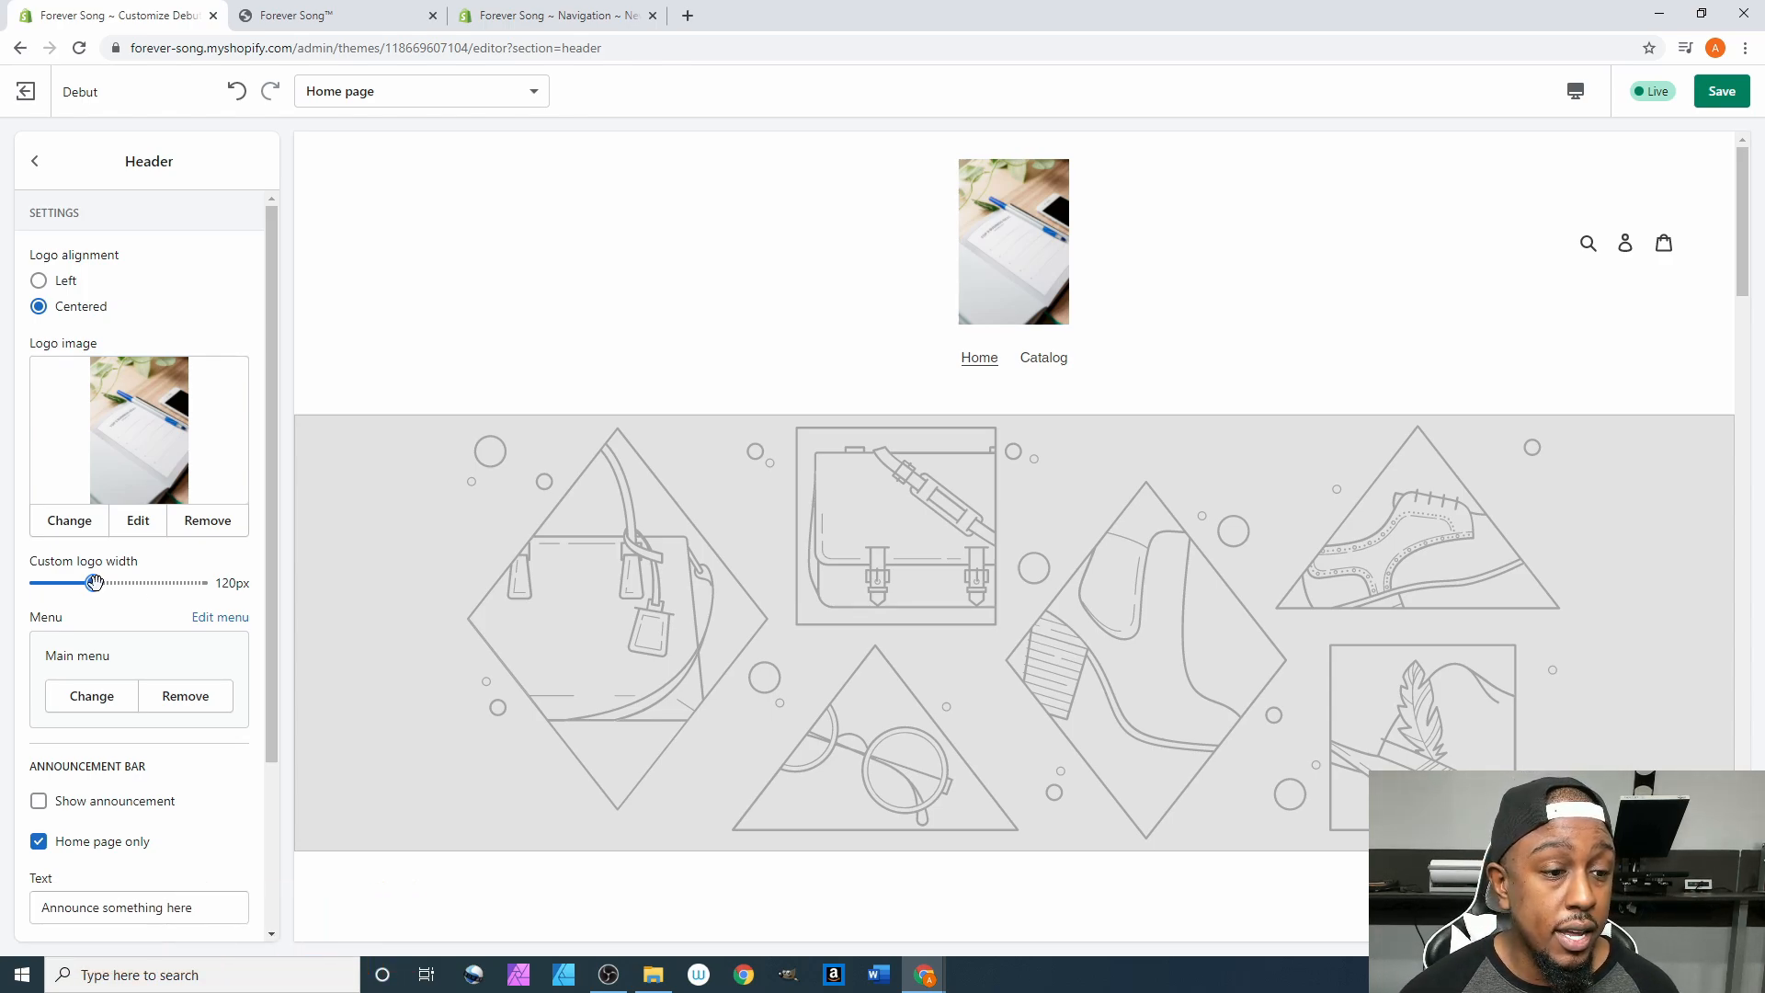
Look through the uploaded image library and the free image categories available for replacing the logo image.
left_click(93, 521)
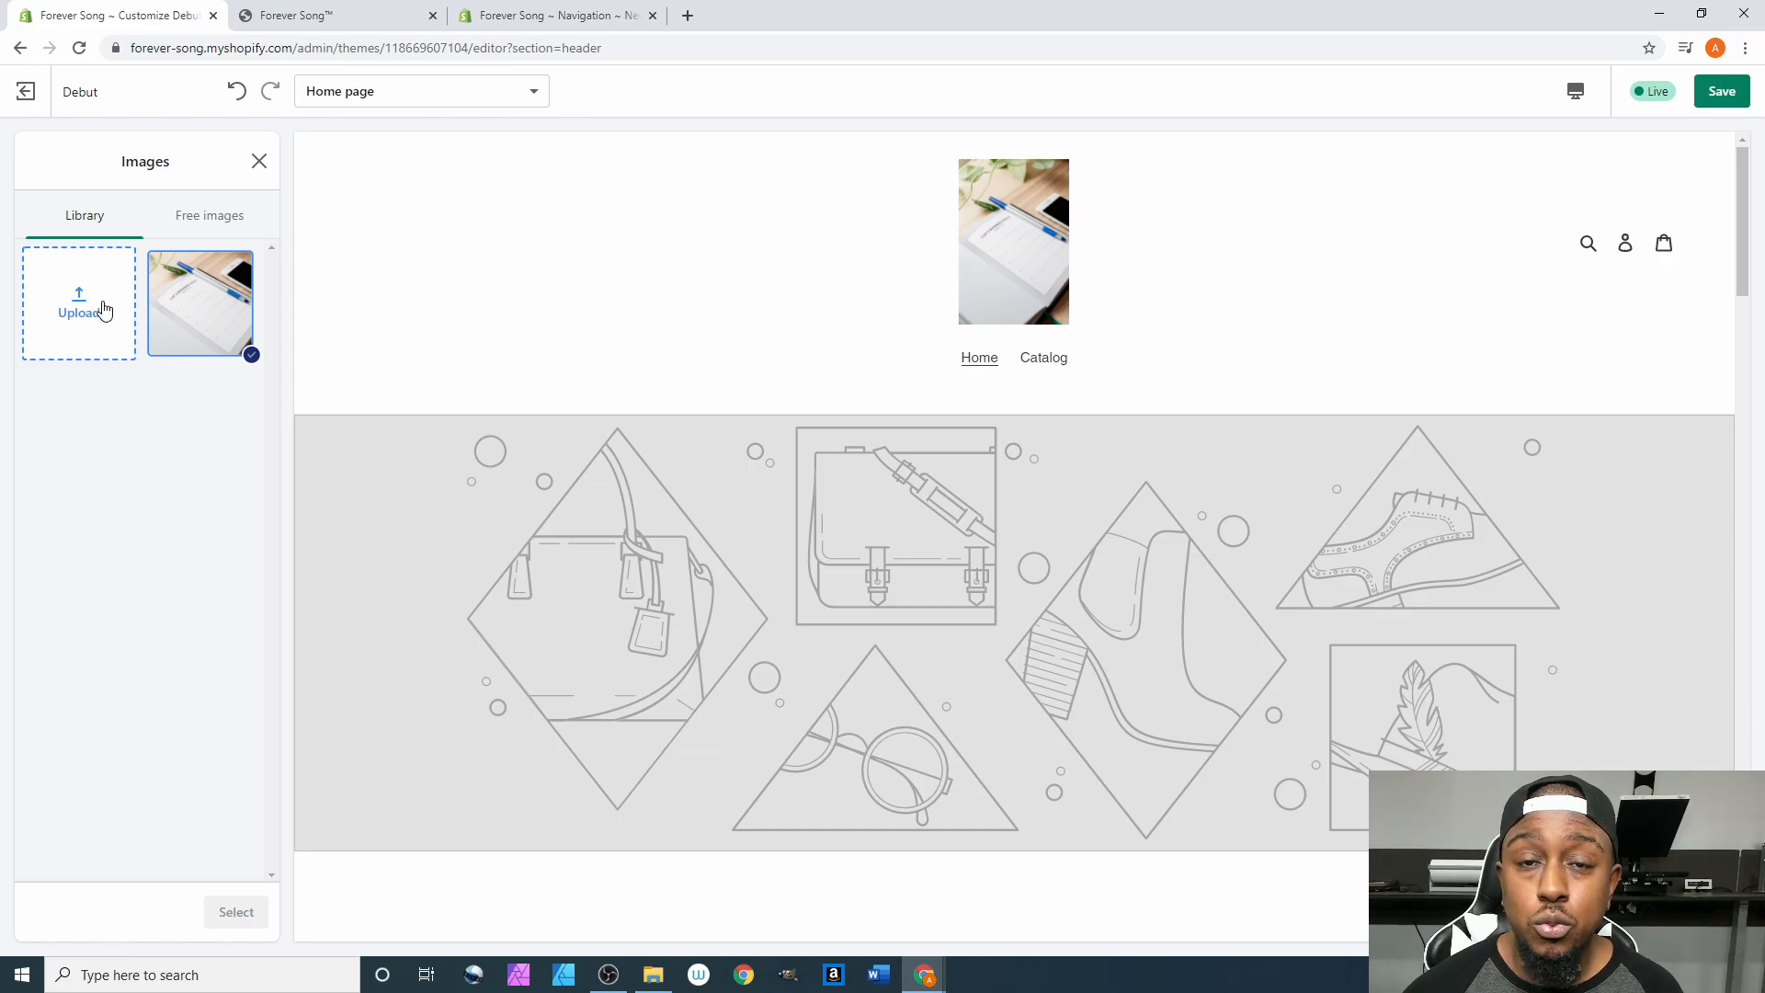
left_click(210, 221)
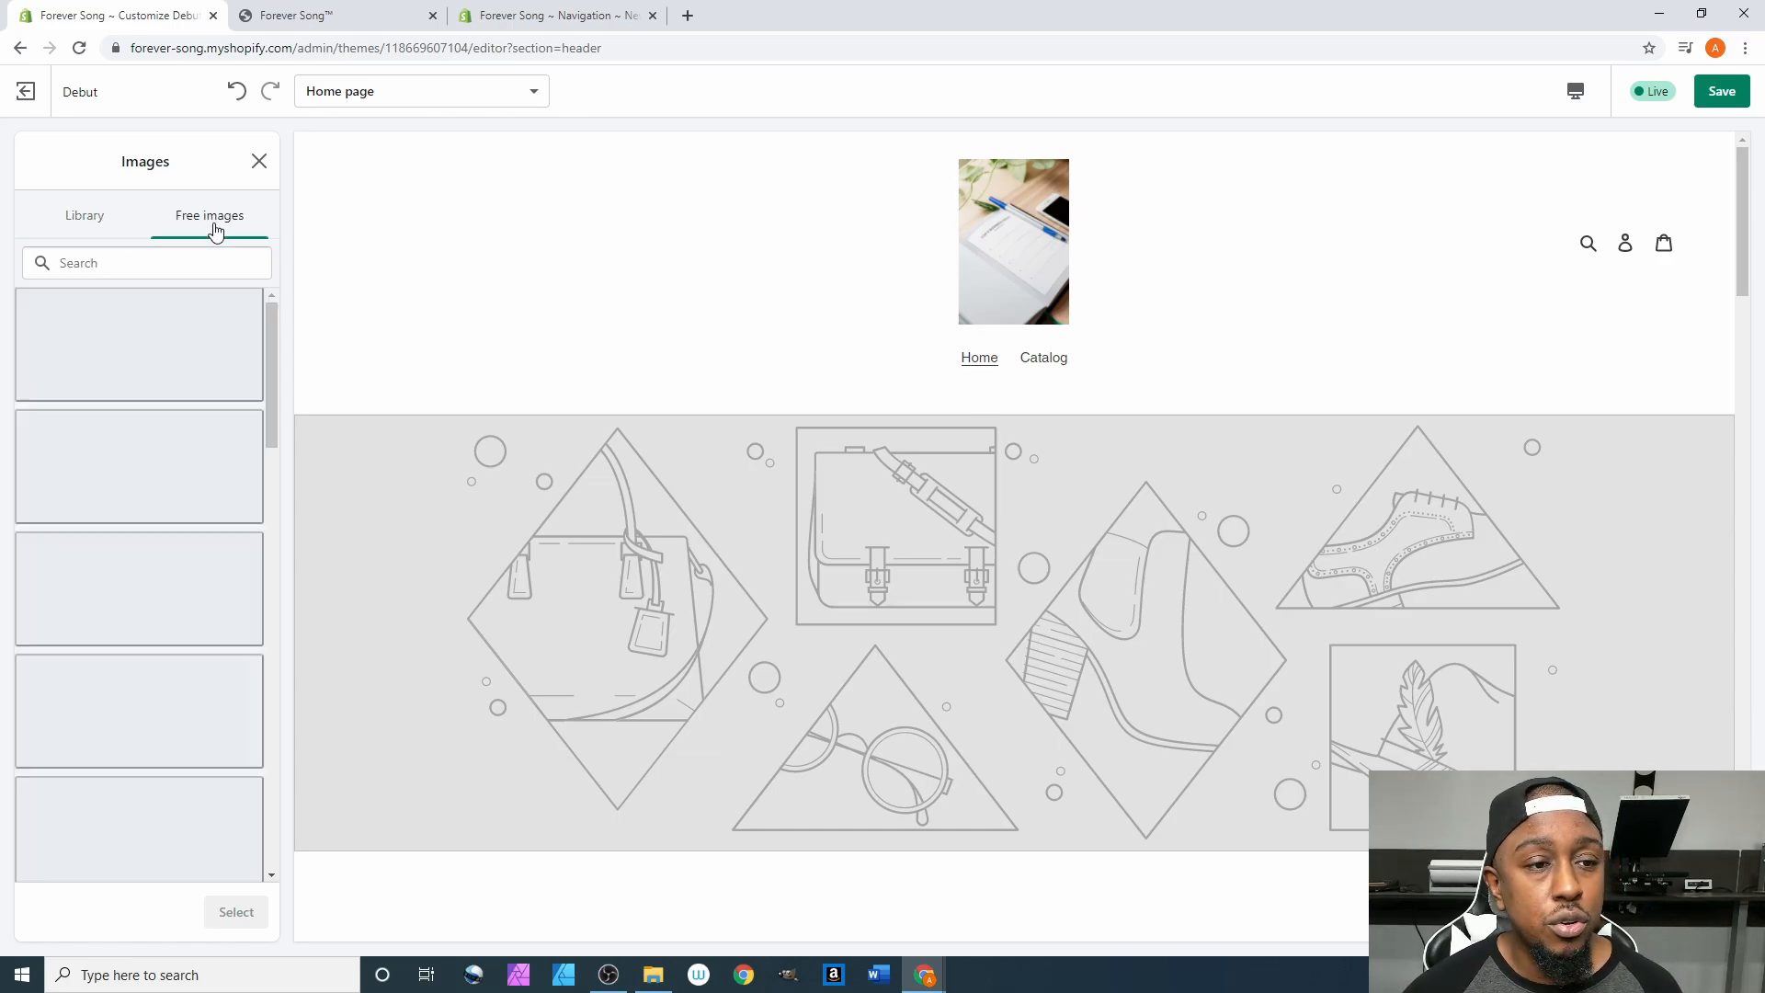
scroll(138, 588, "down", 5)
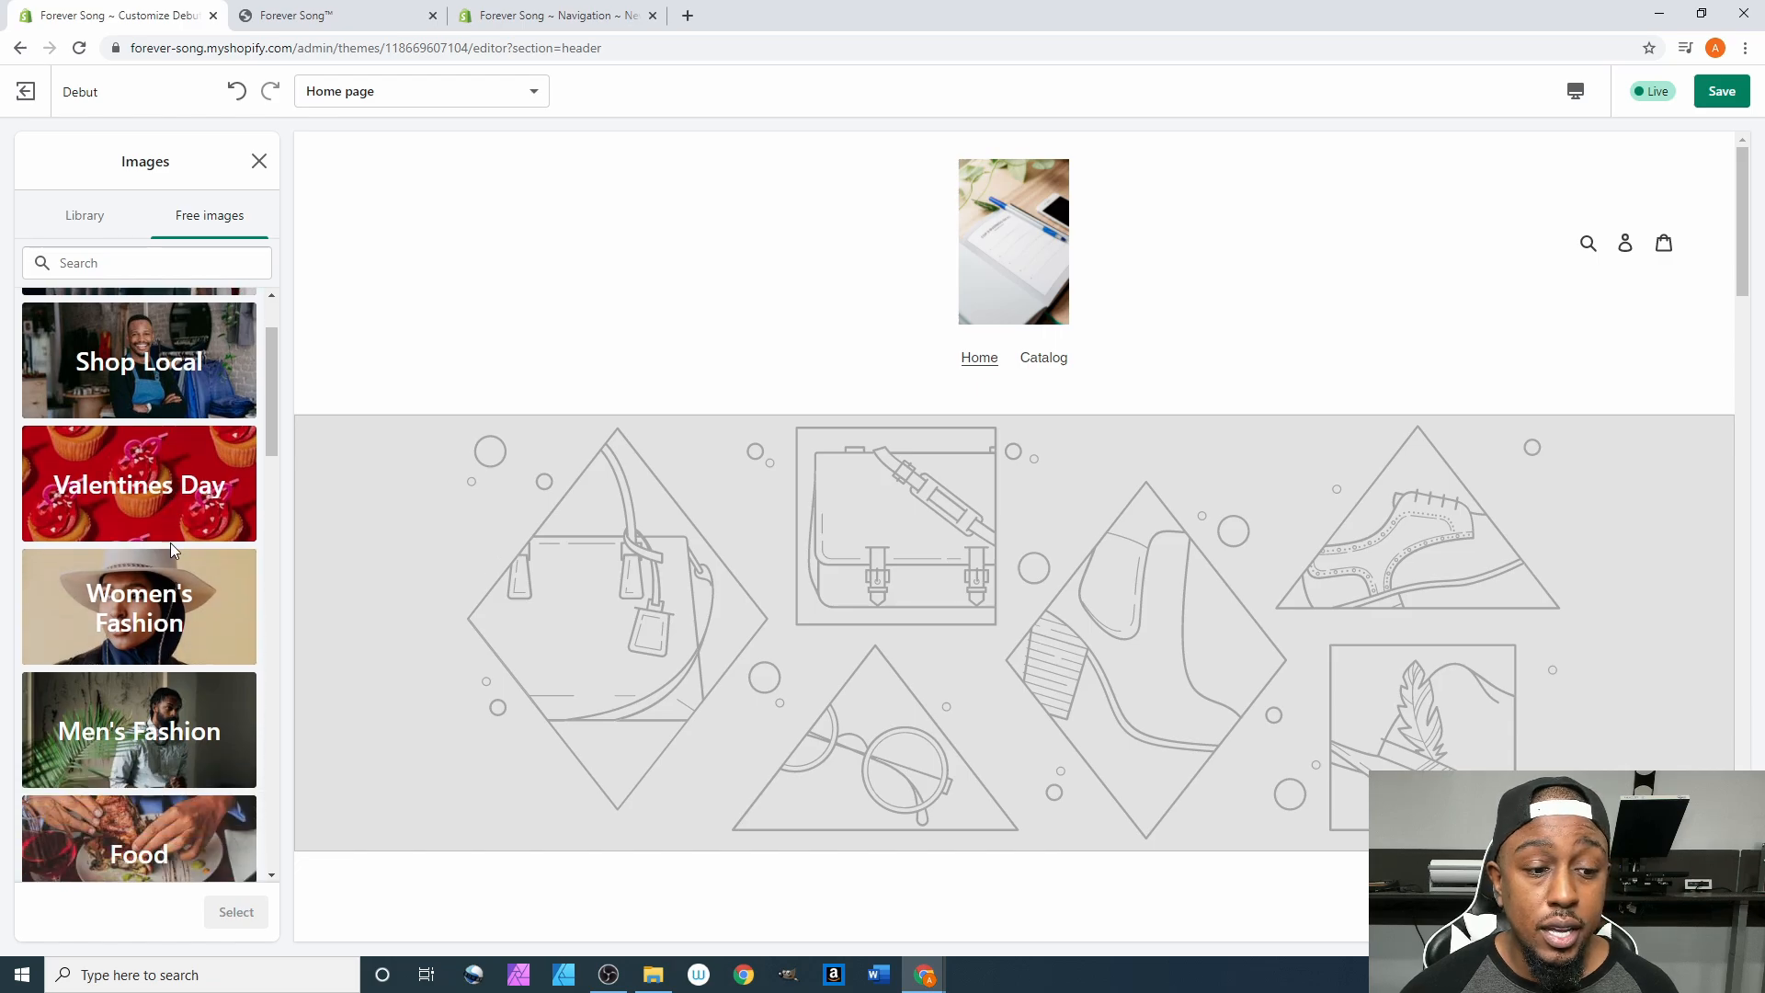
scroll(175, 560, "up", 5)
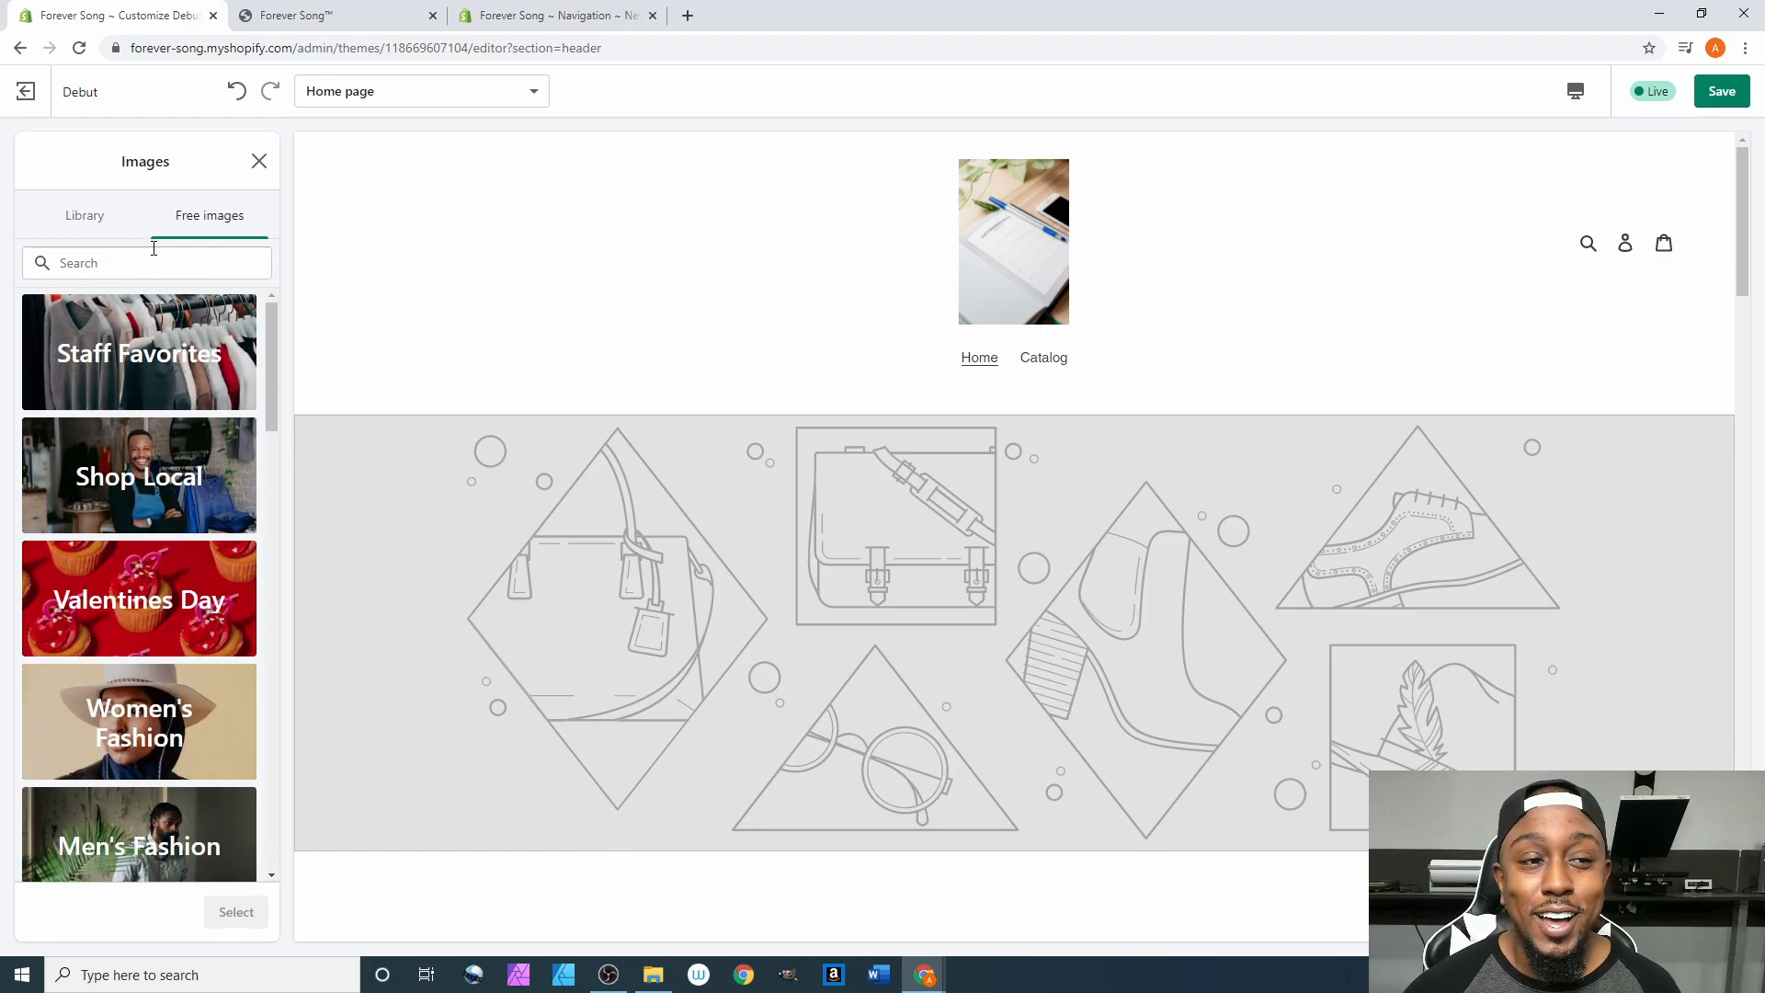
left_click(112, 225)
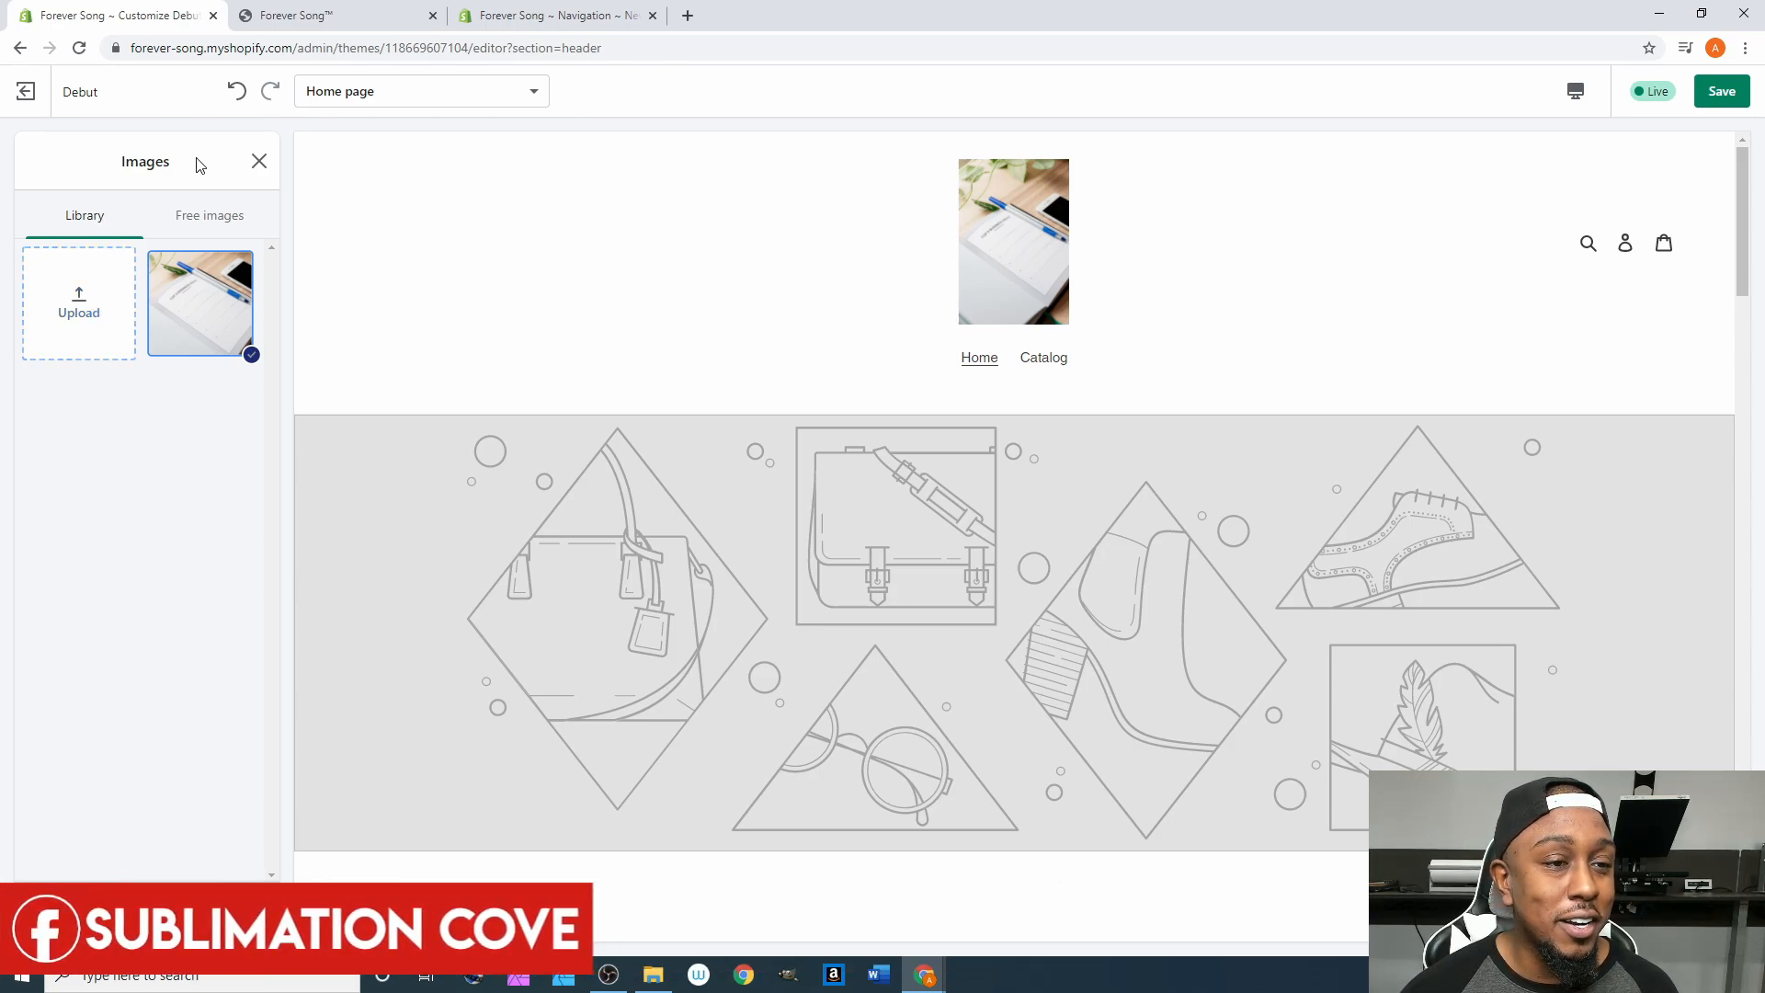
left_click(259, 163)
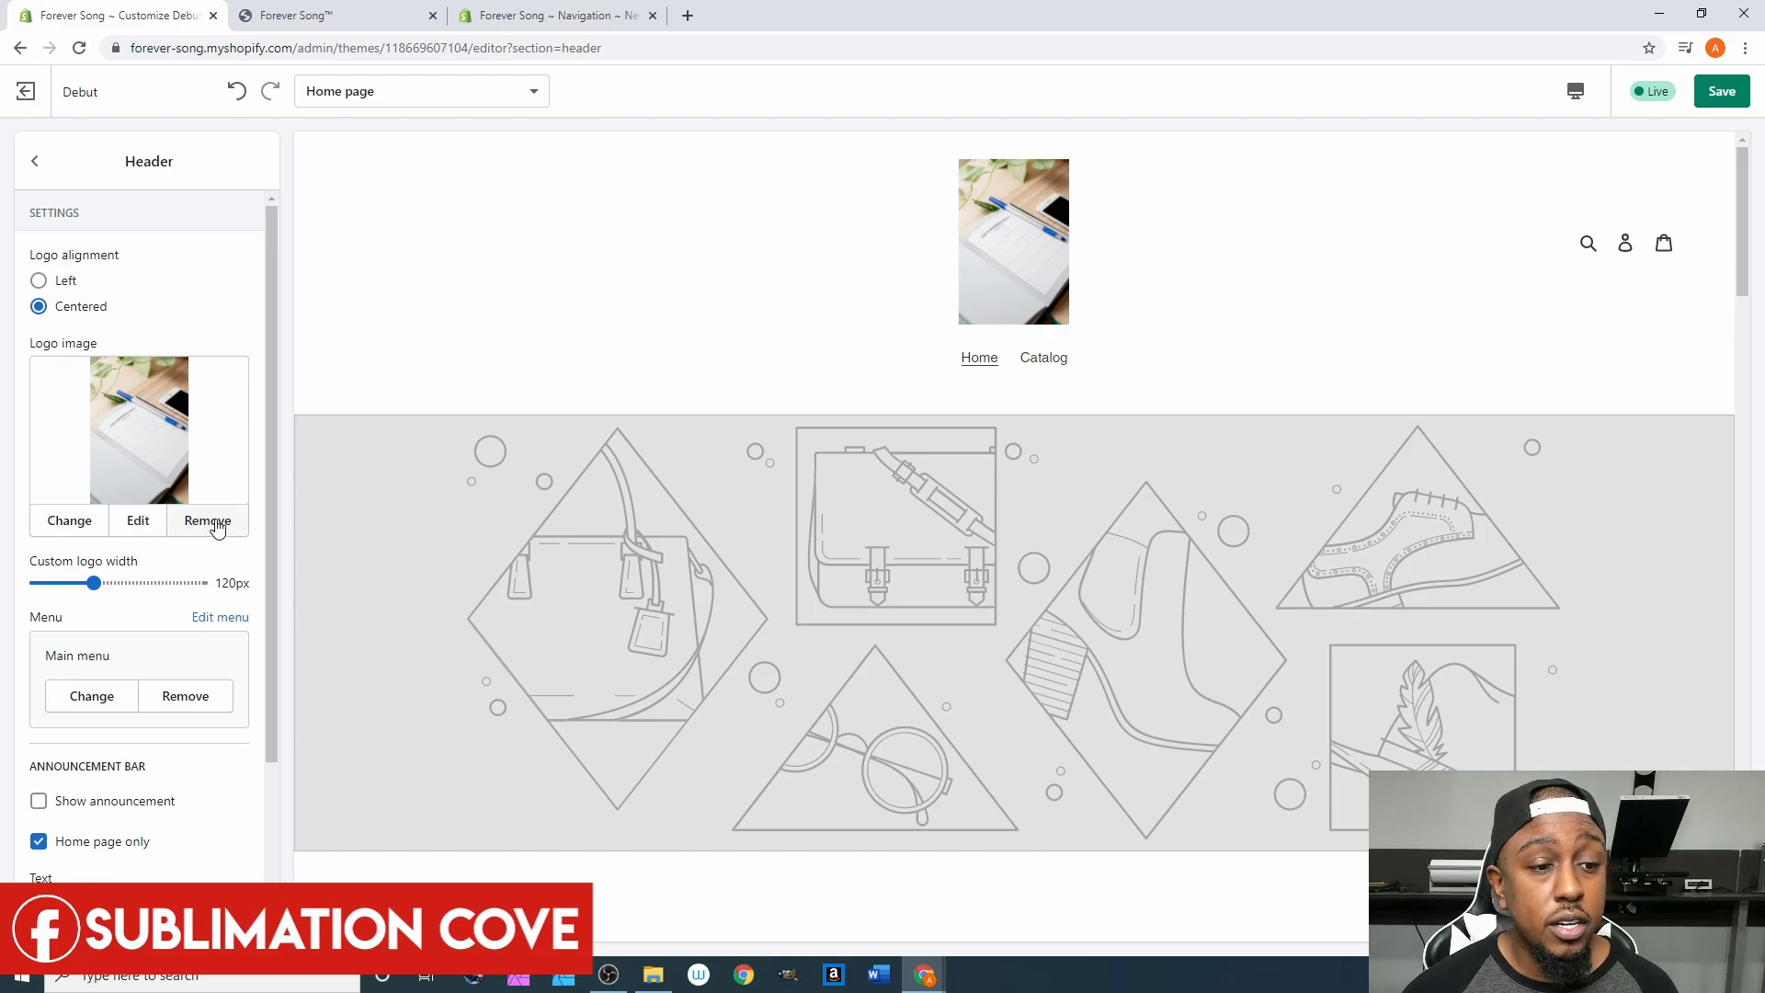
Give the logo image the alt text "Forever Song Logo™ | Forever Song™" and save it.
left_click(138, 523)
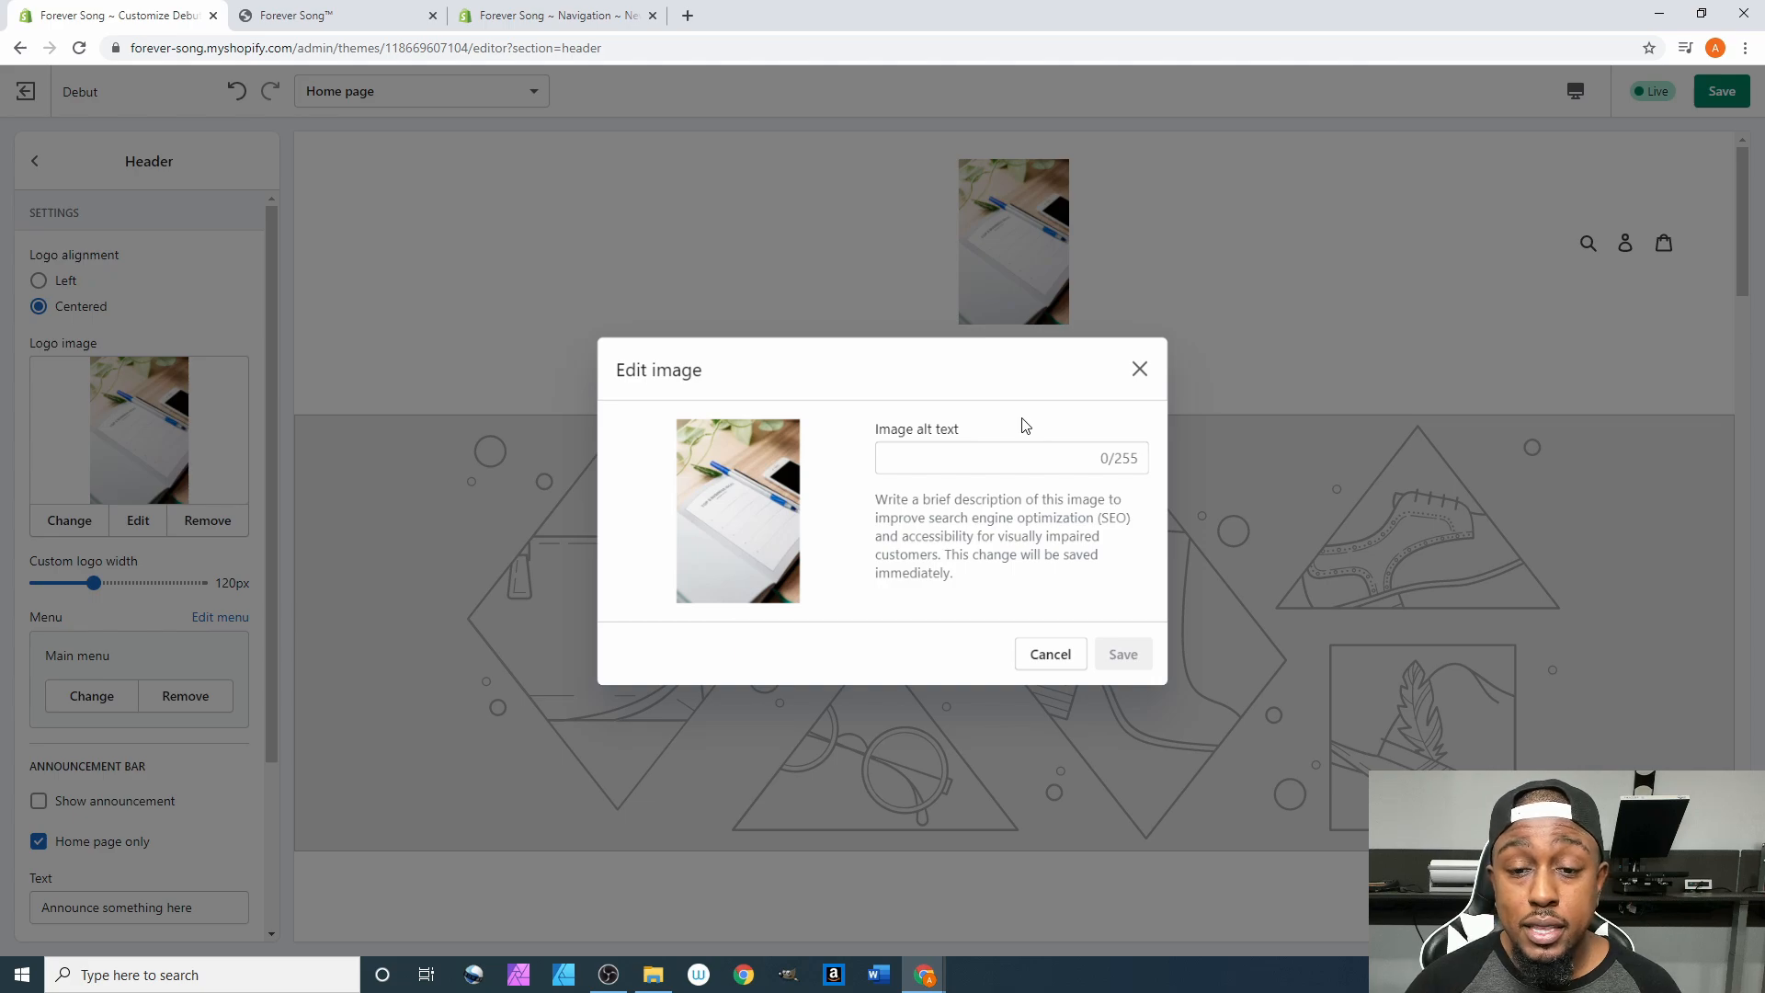
left_click(959, 448)
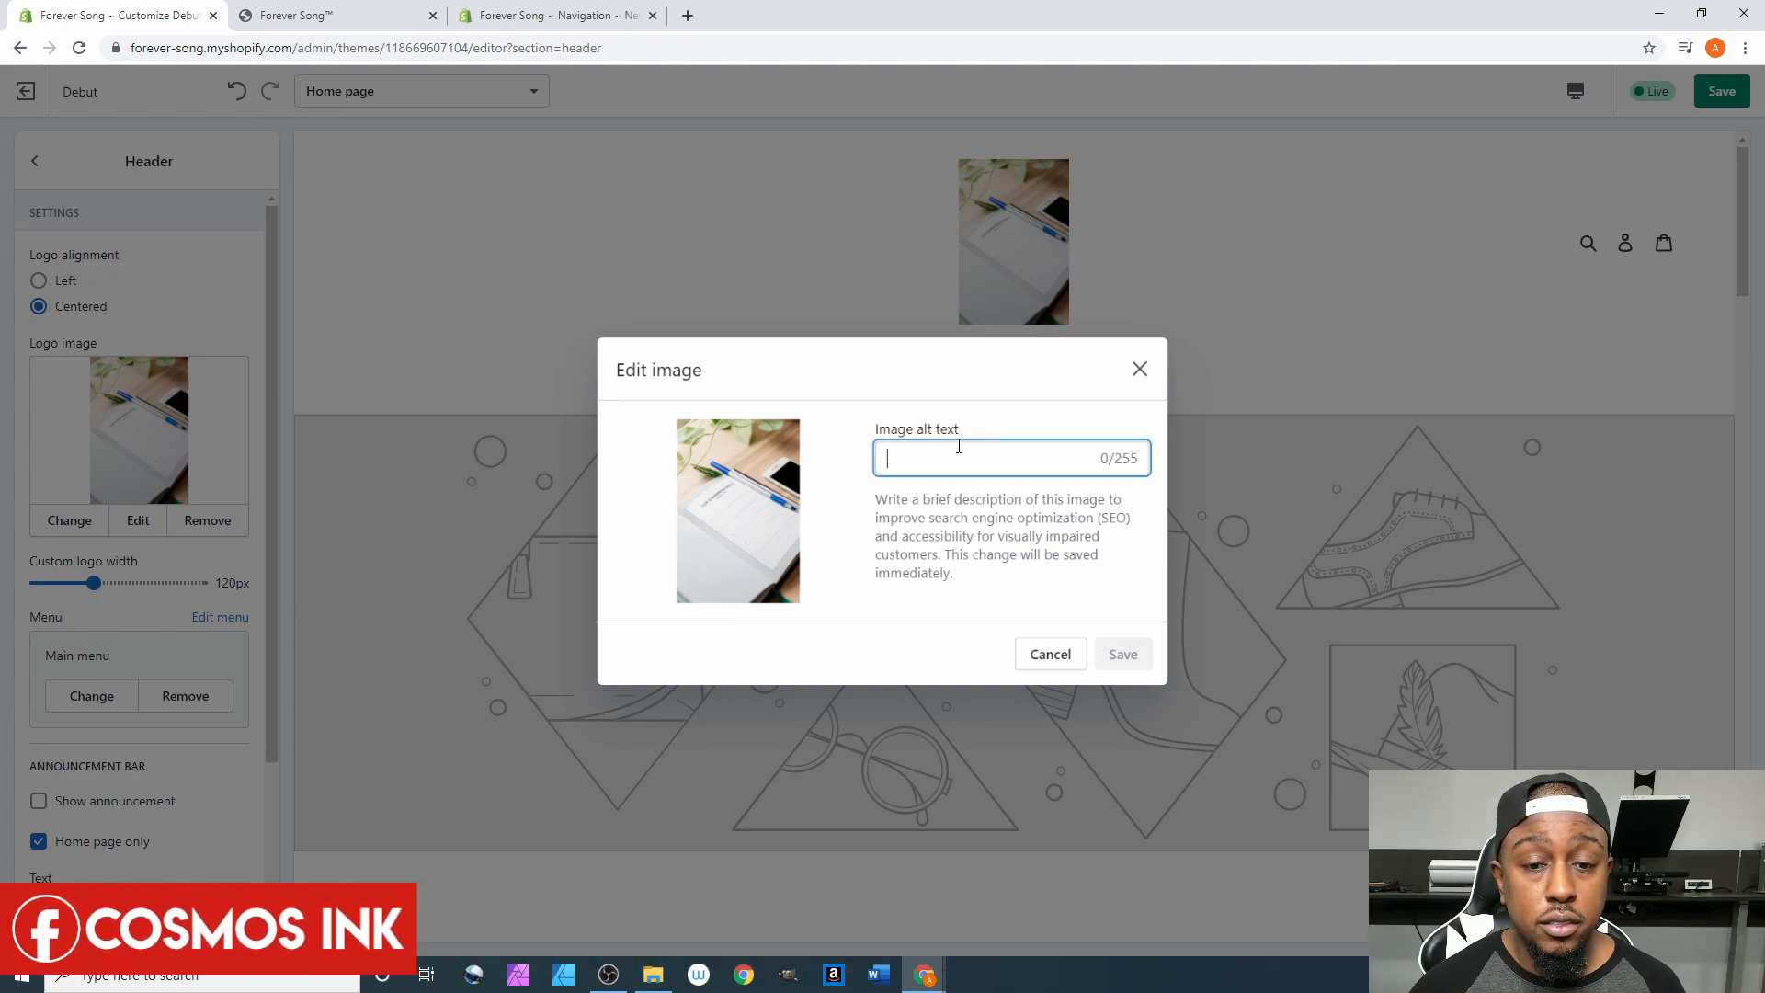
type("For")
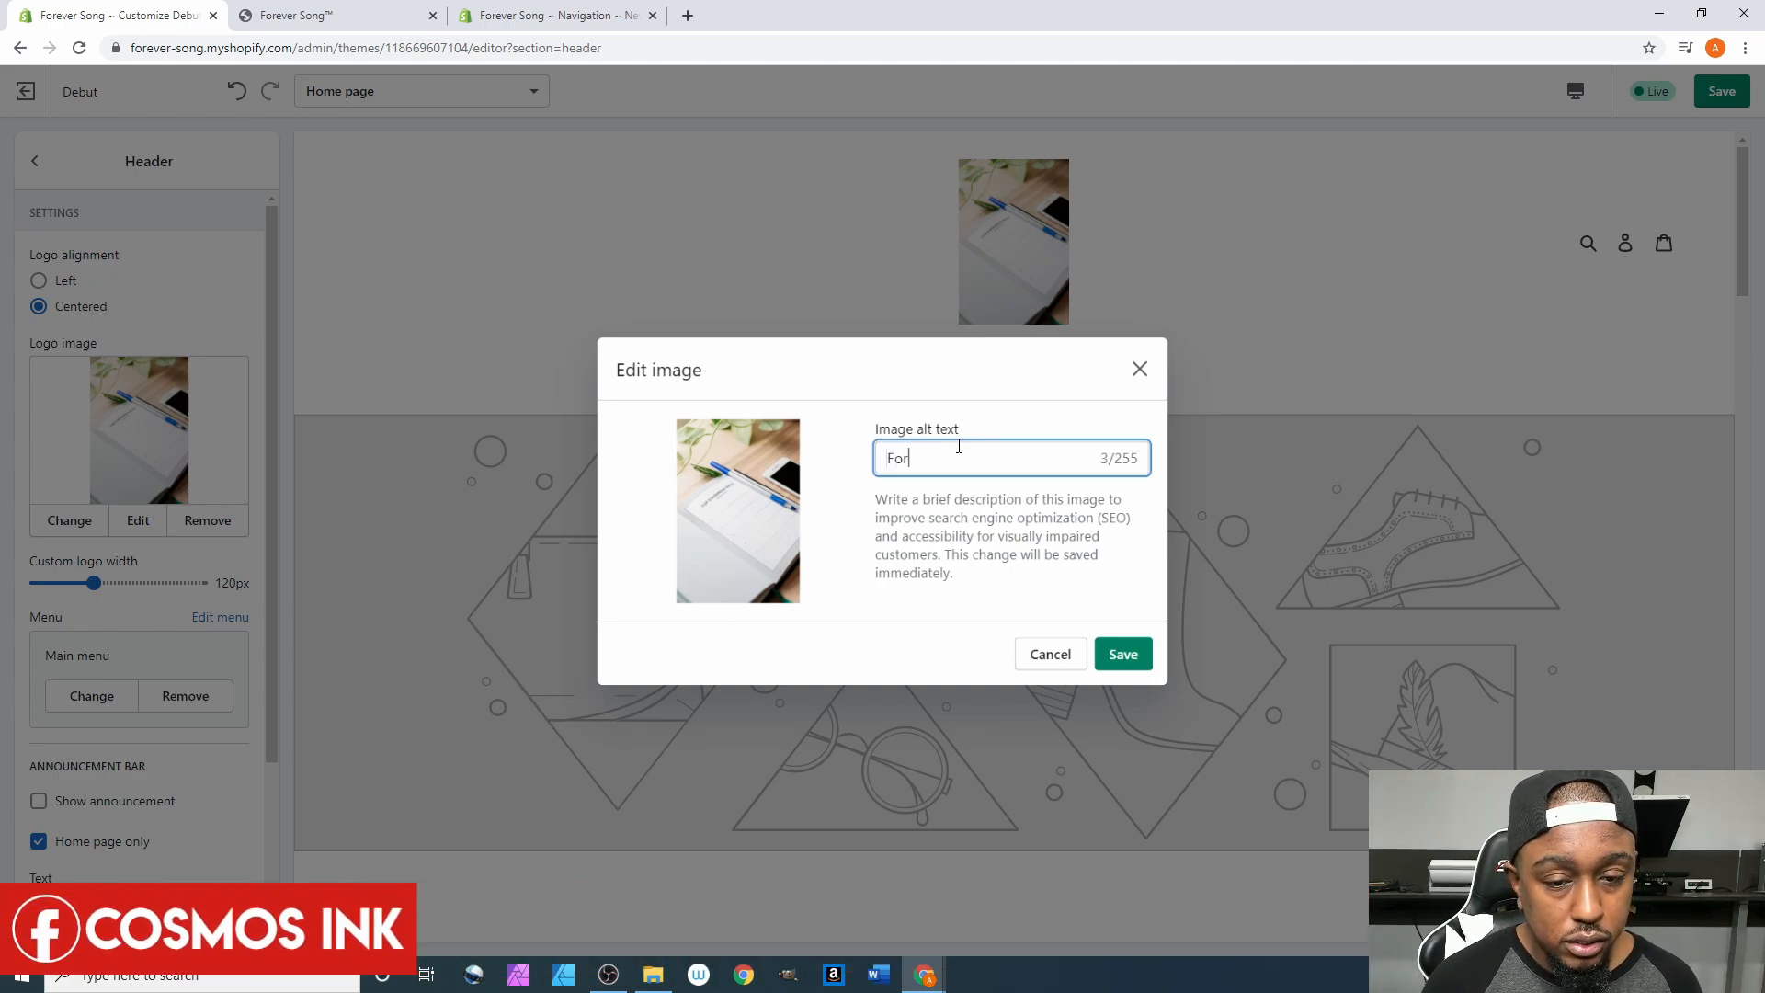
type("eveer")
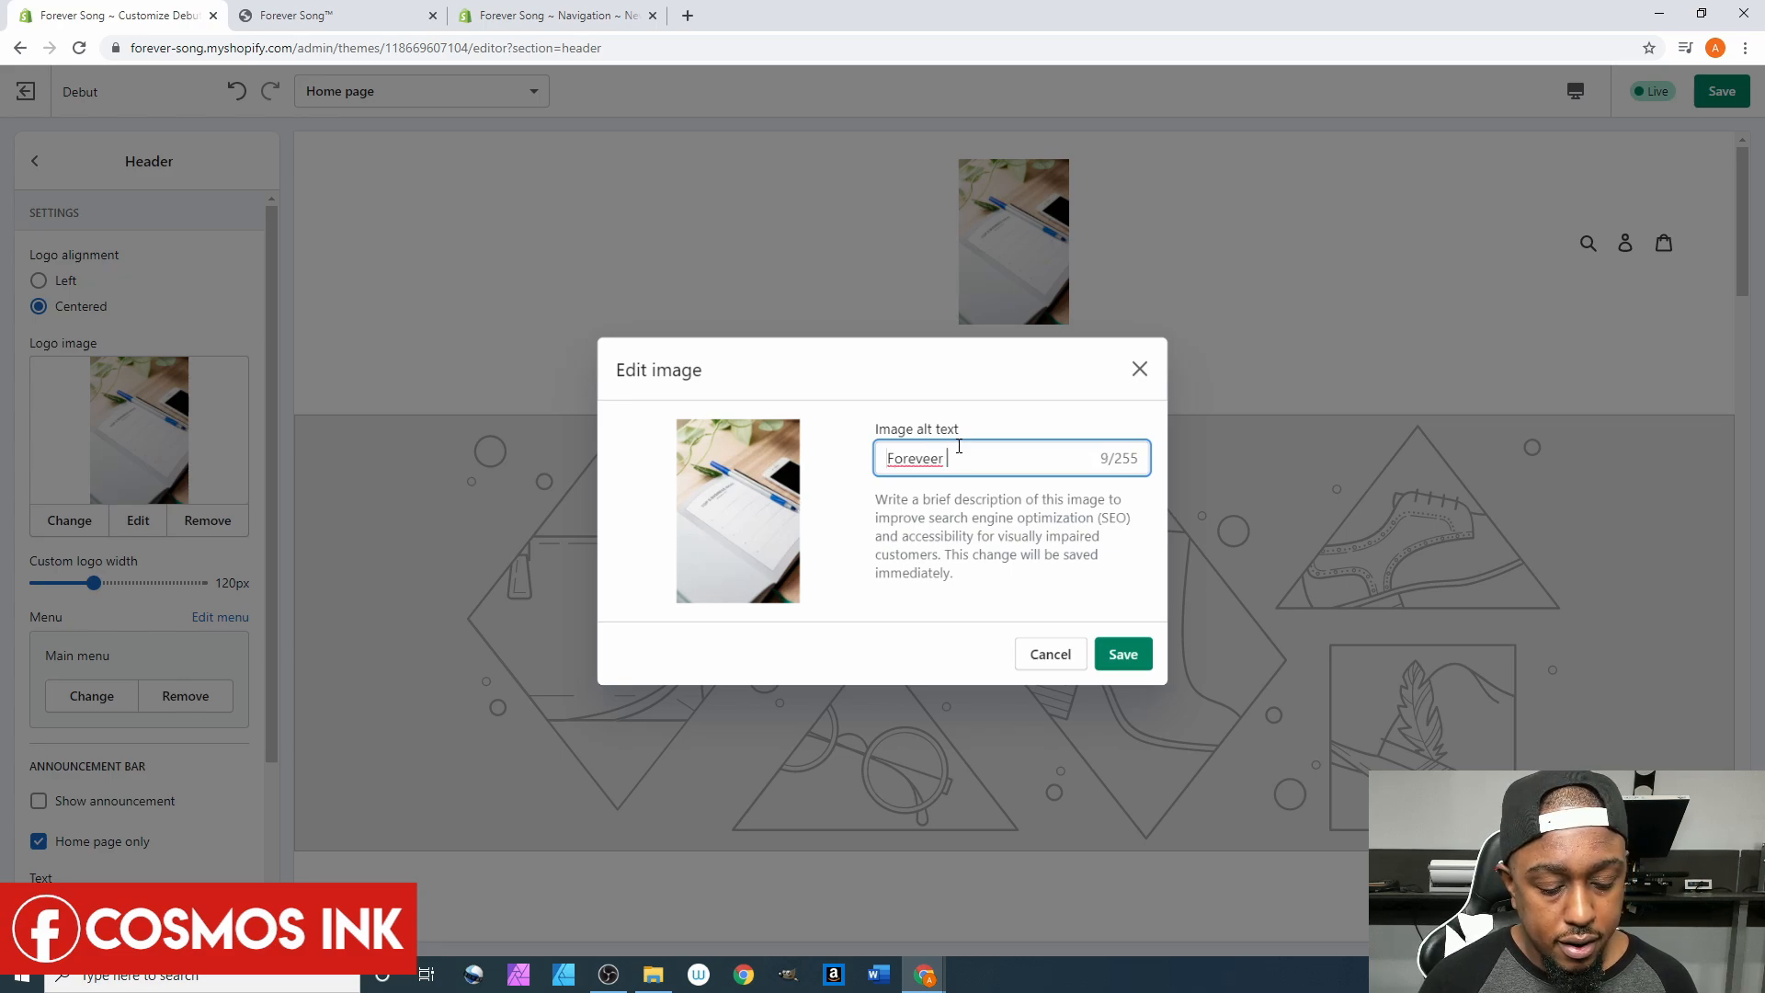
key("BackSpace")
key("BackSpace")
key("BackSpace")
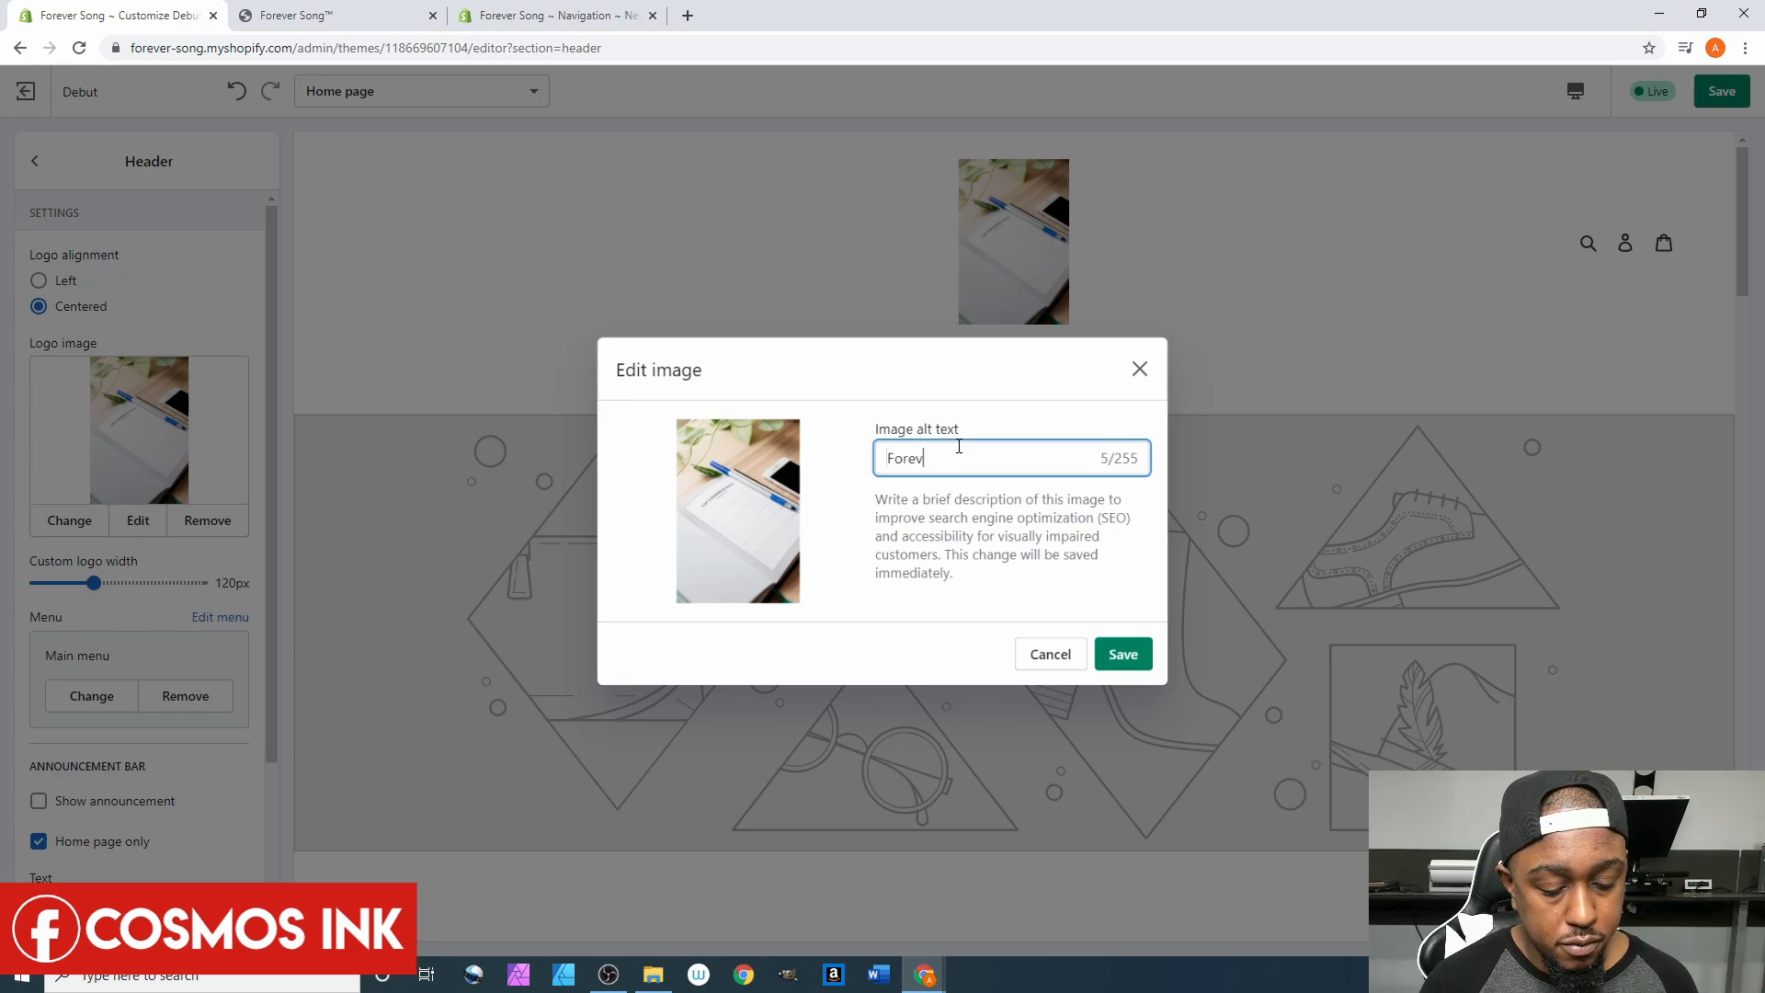
type("e")
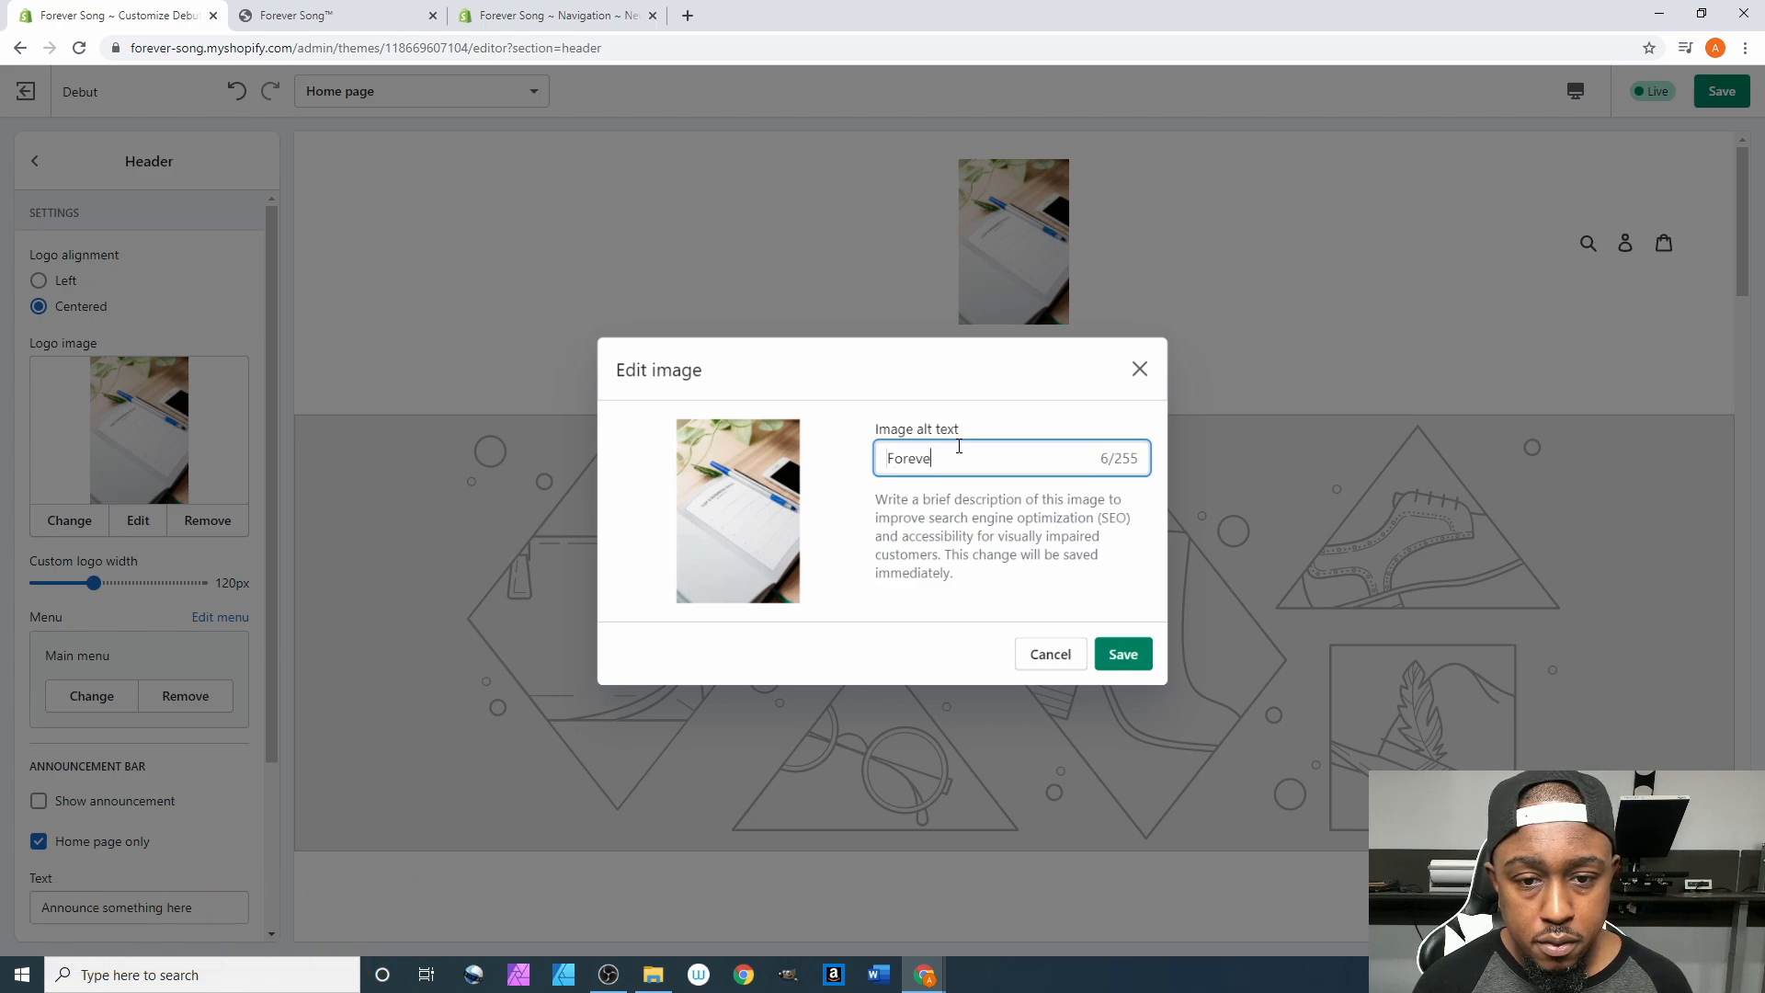
type("r S")
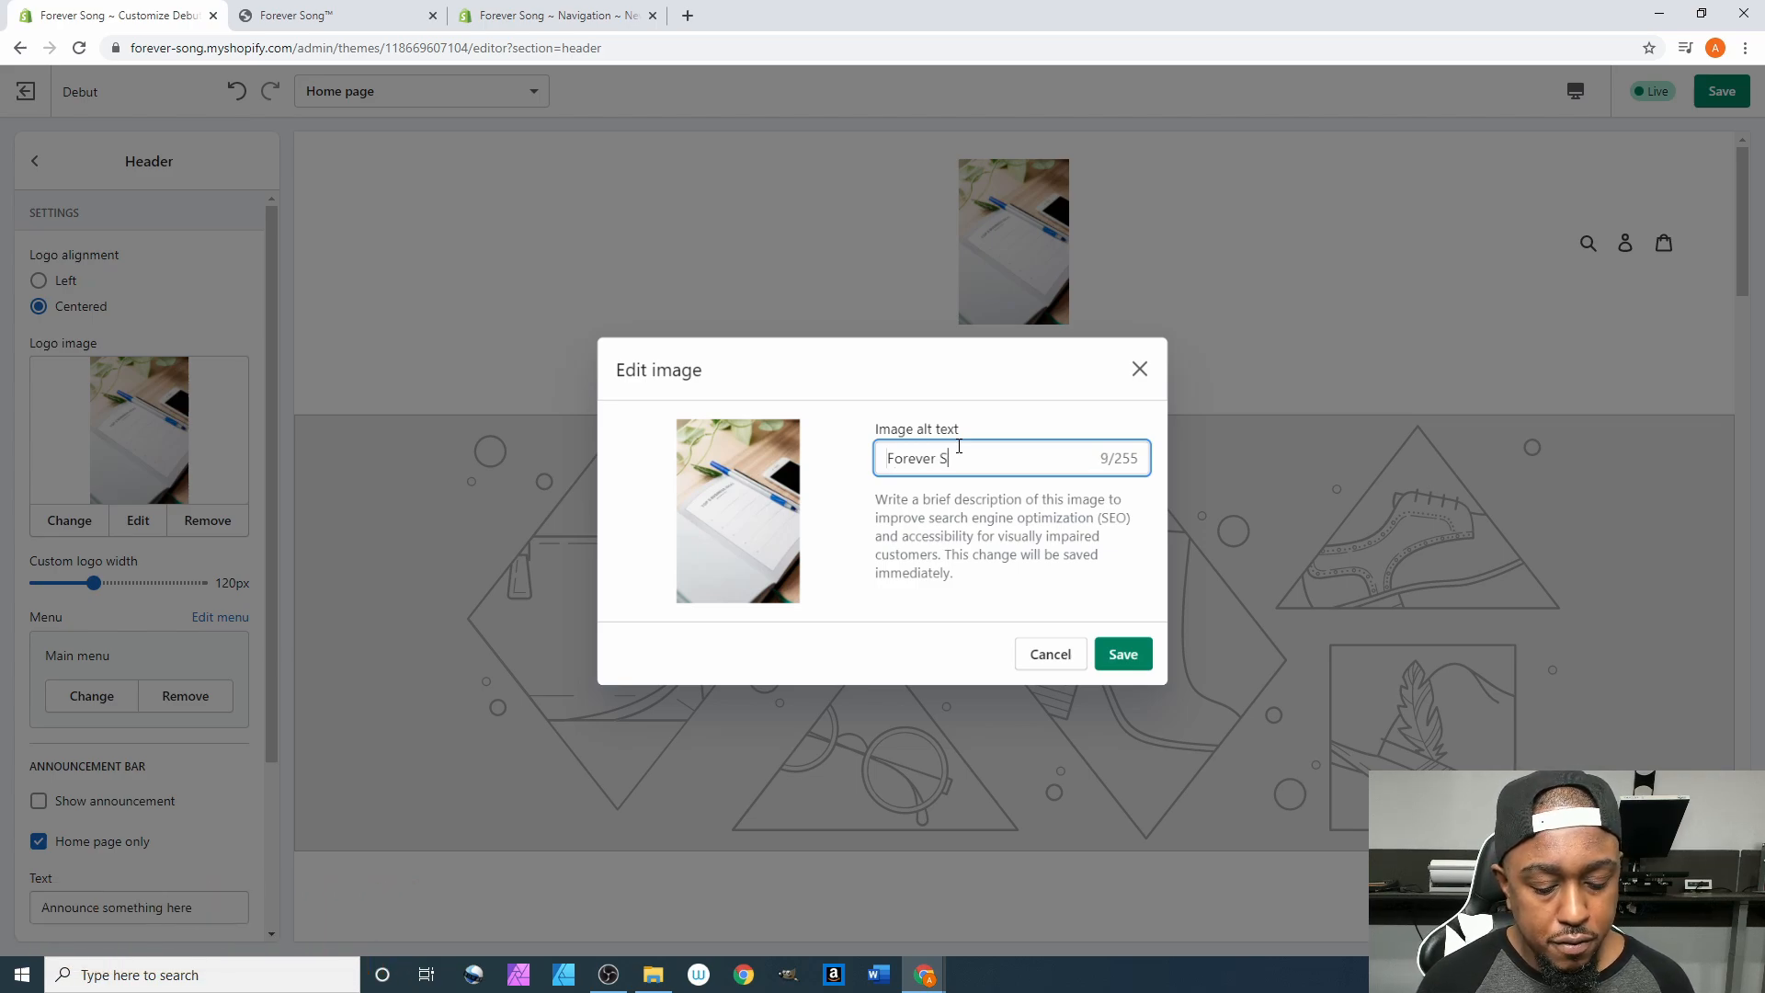
type("ong Logo™")
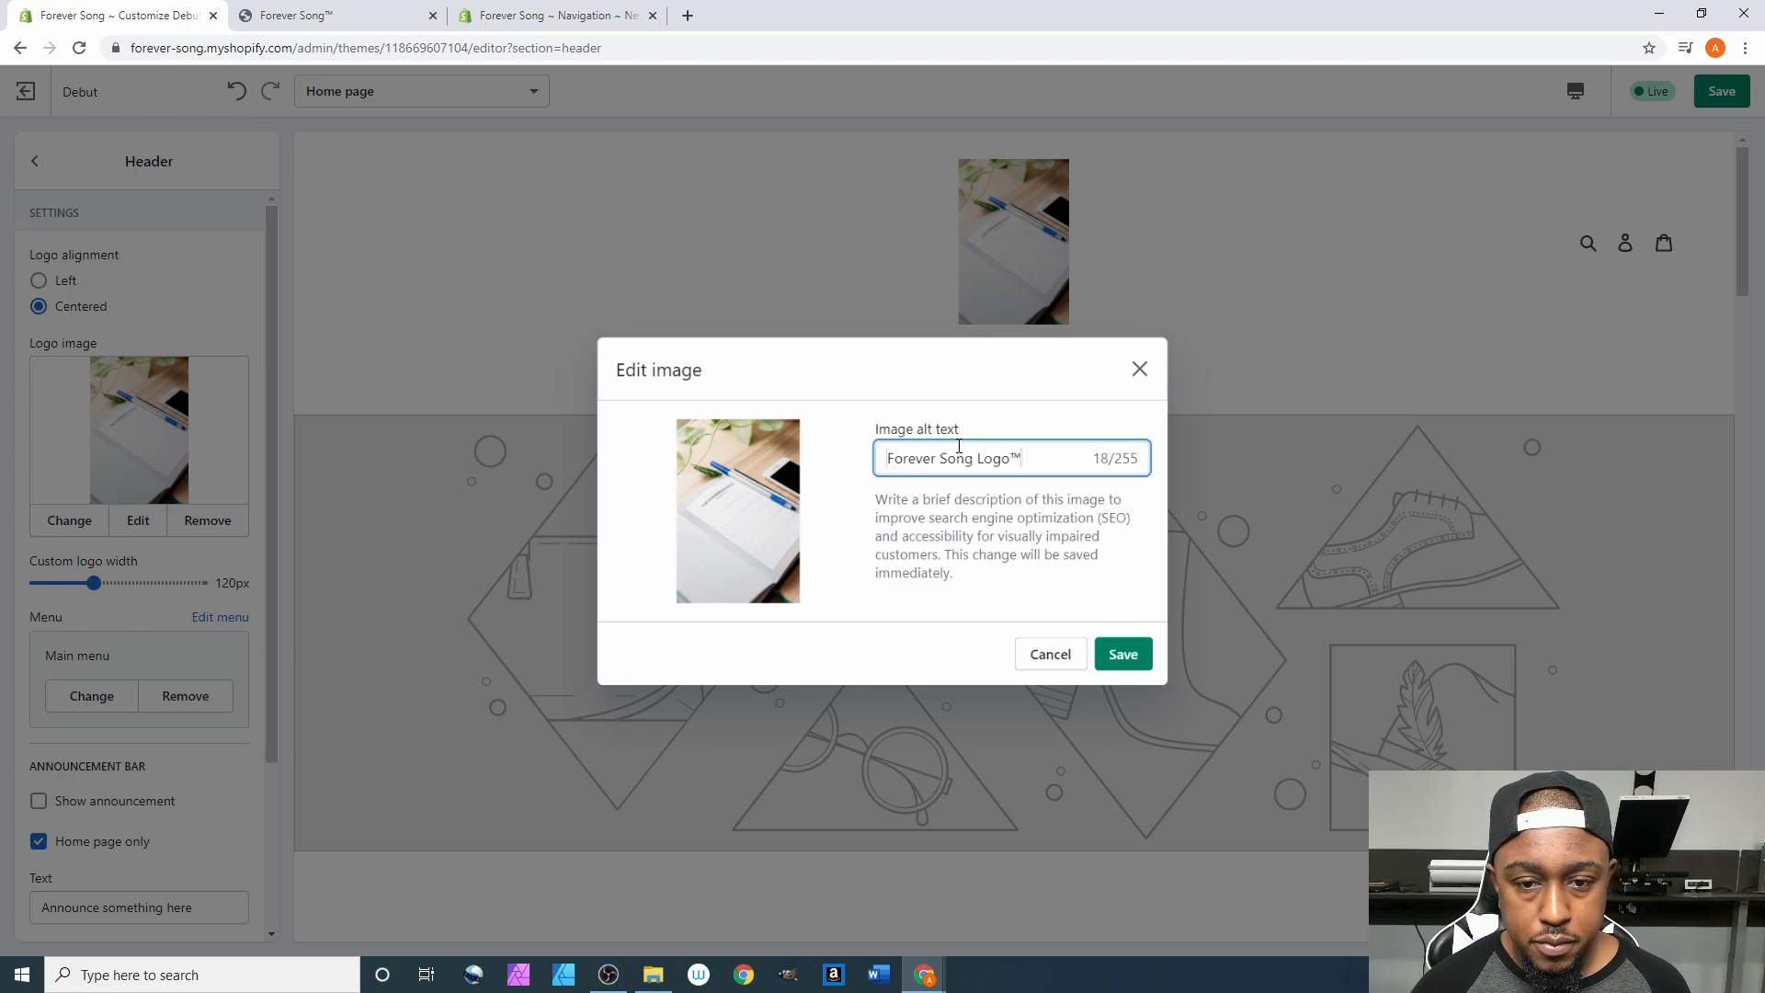
type("|")
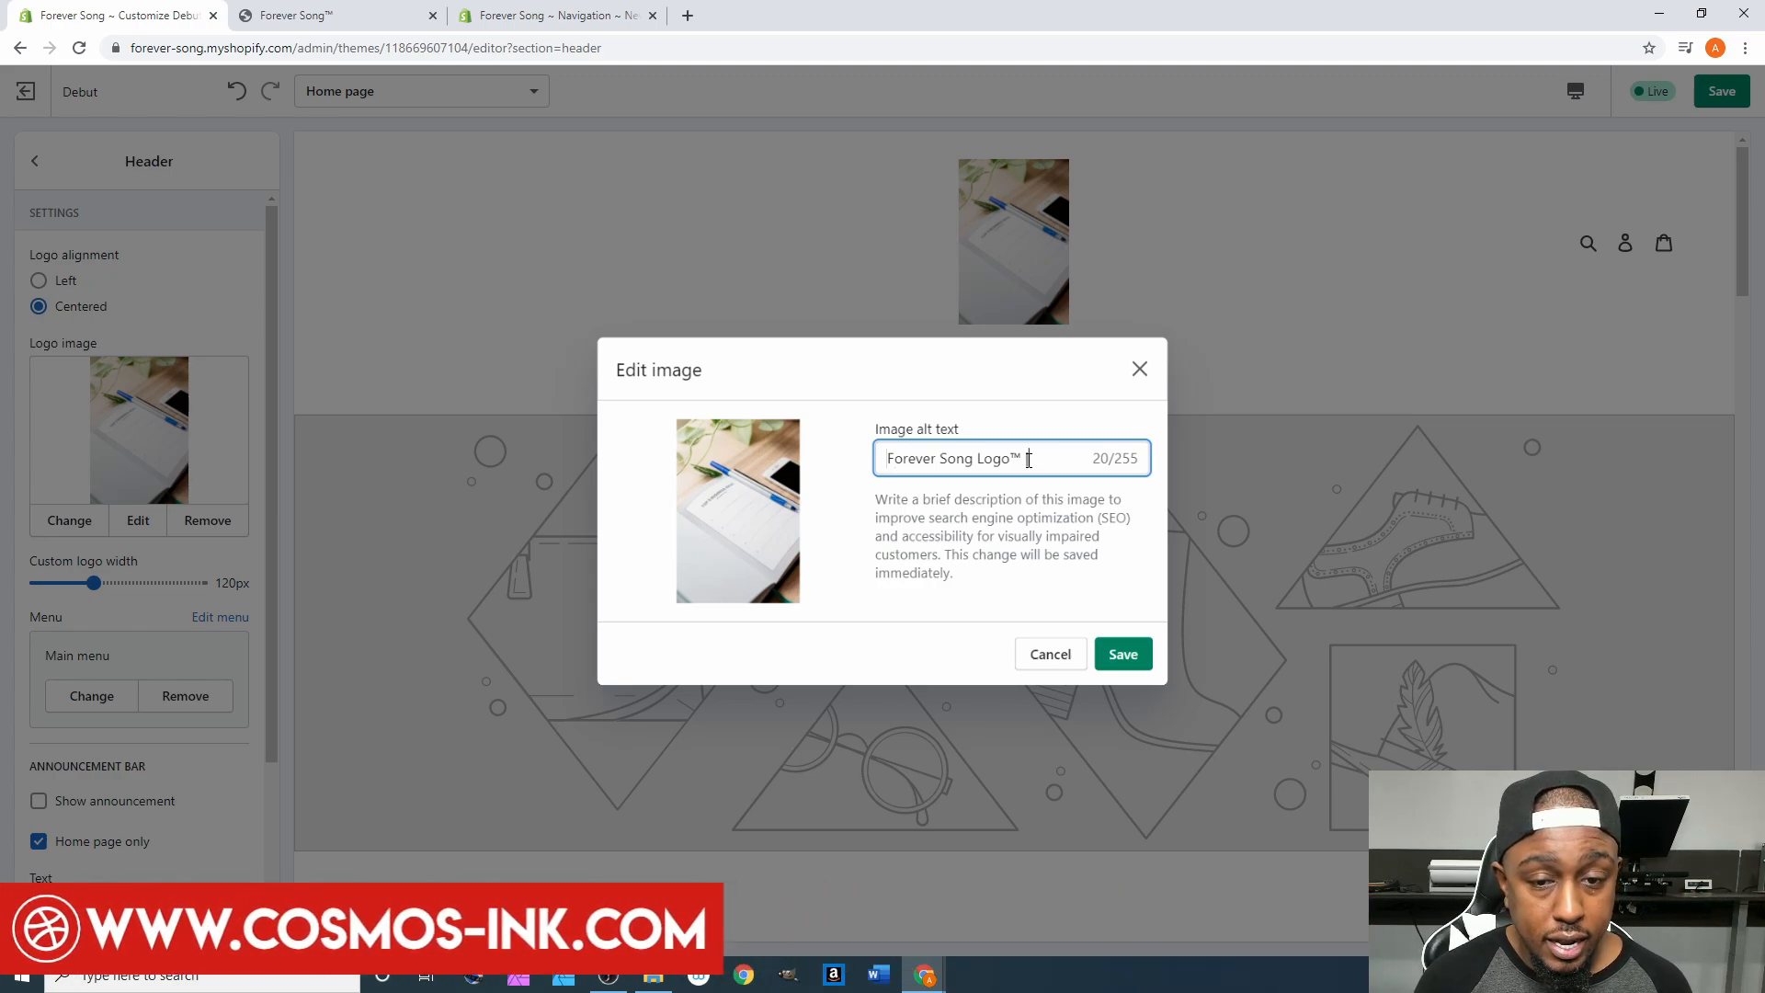
type(" Fore")
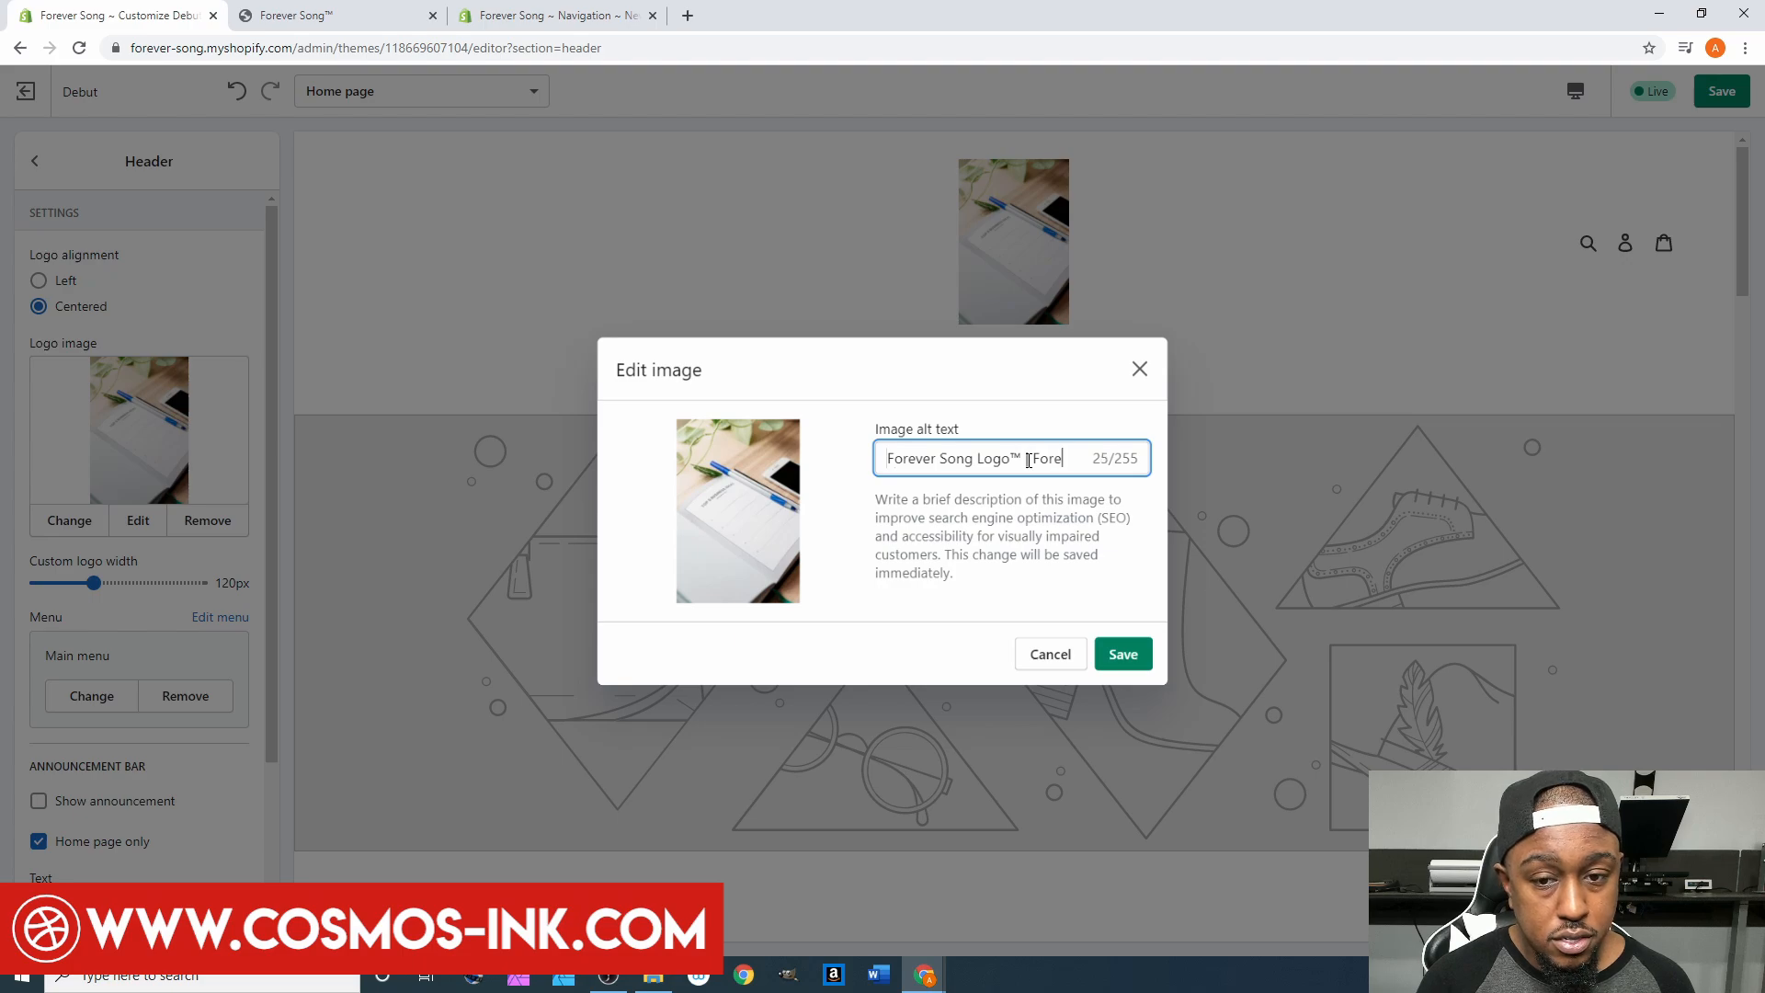
type("ver Song")
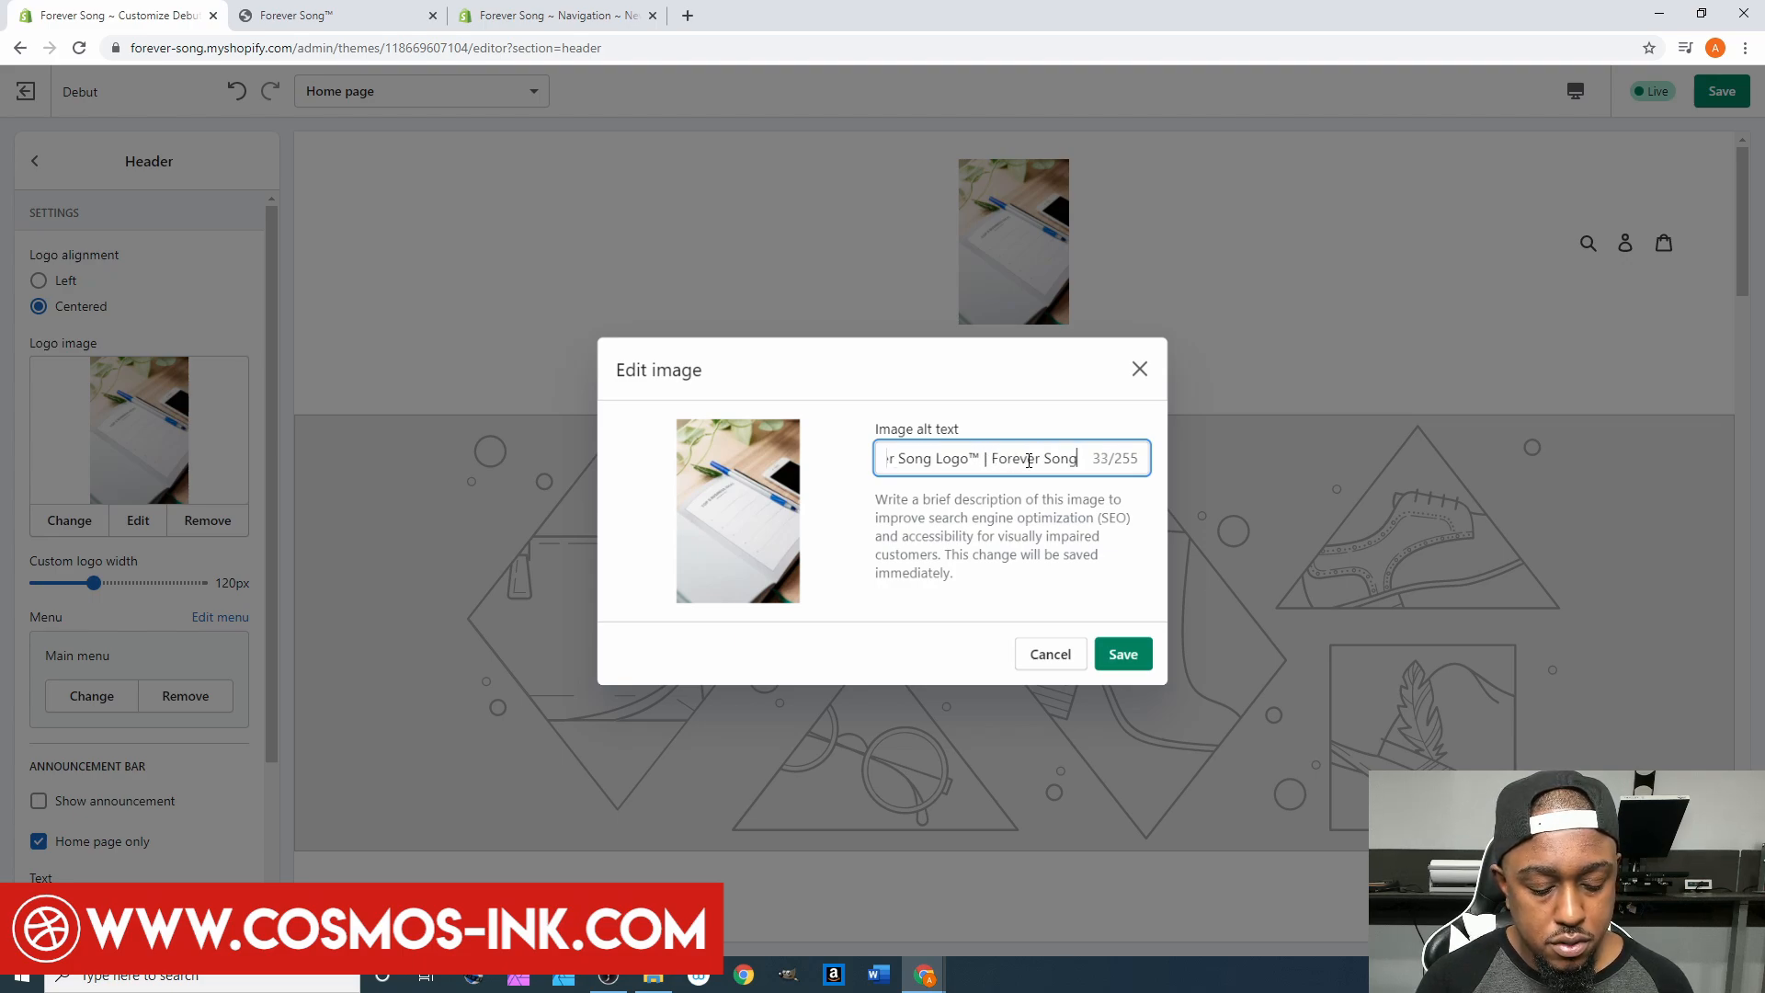
type("™")
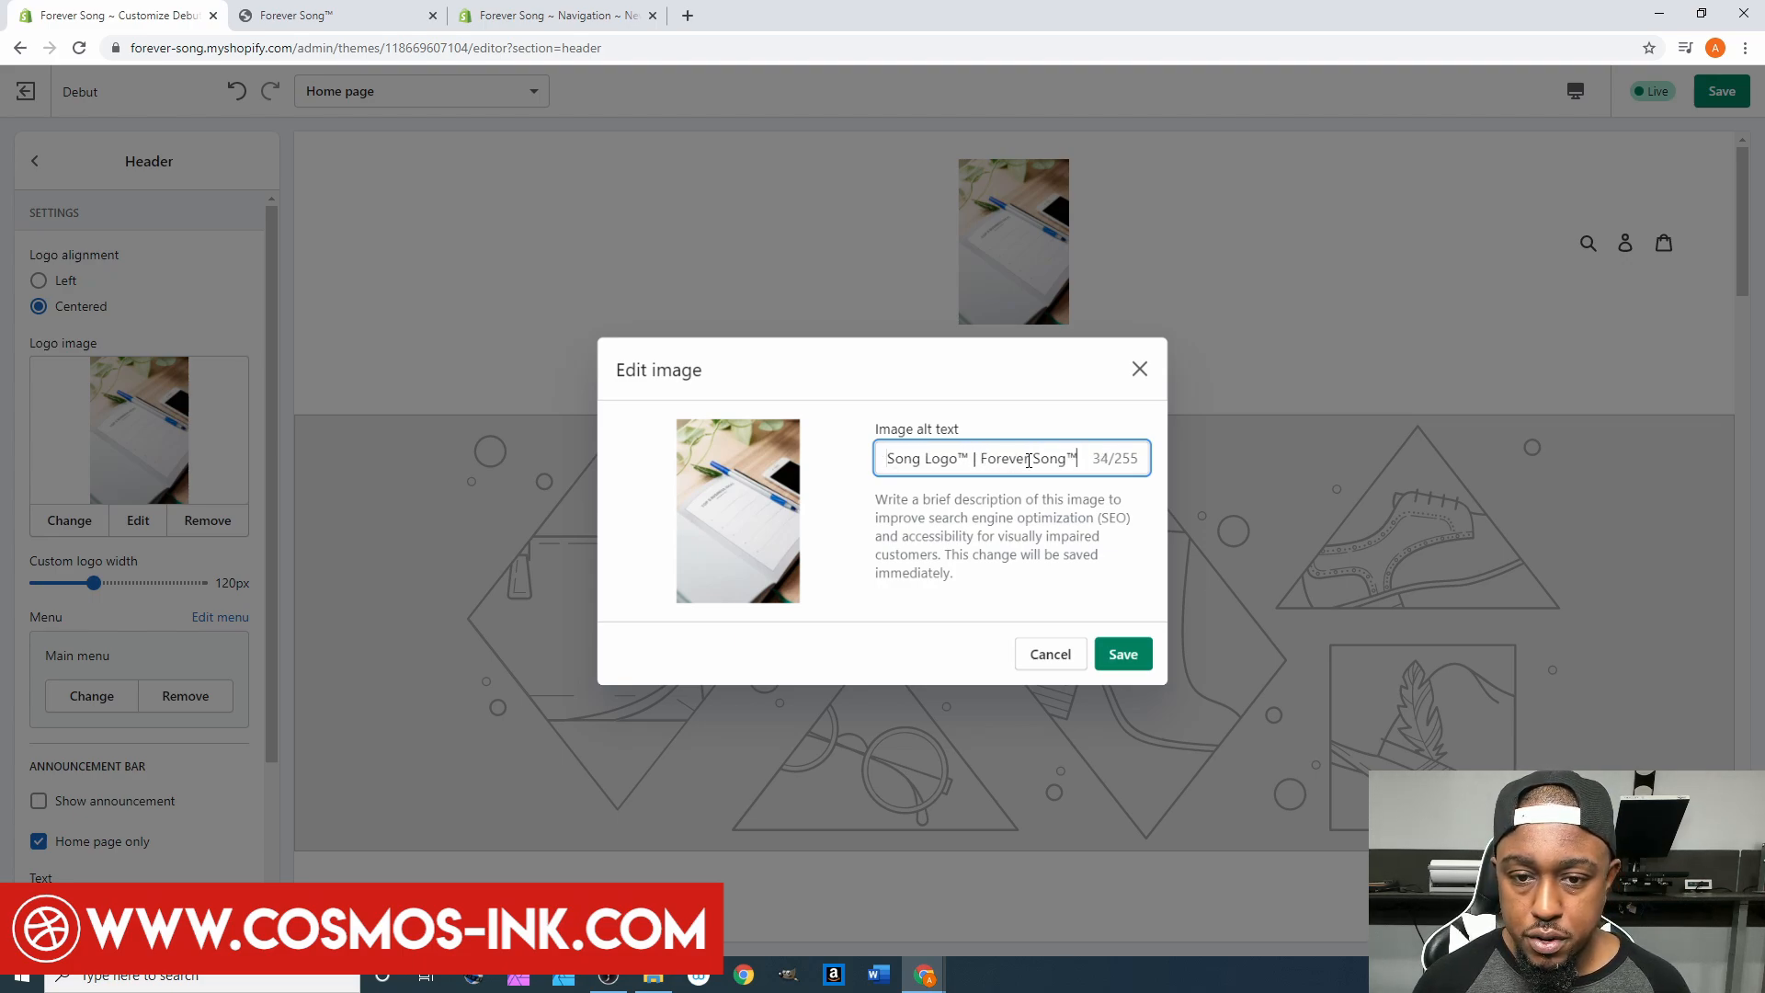
left_click_drag(966, 459, 839, 463)
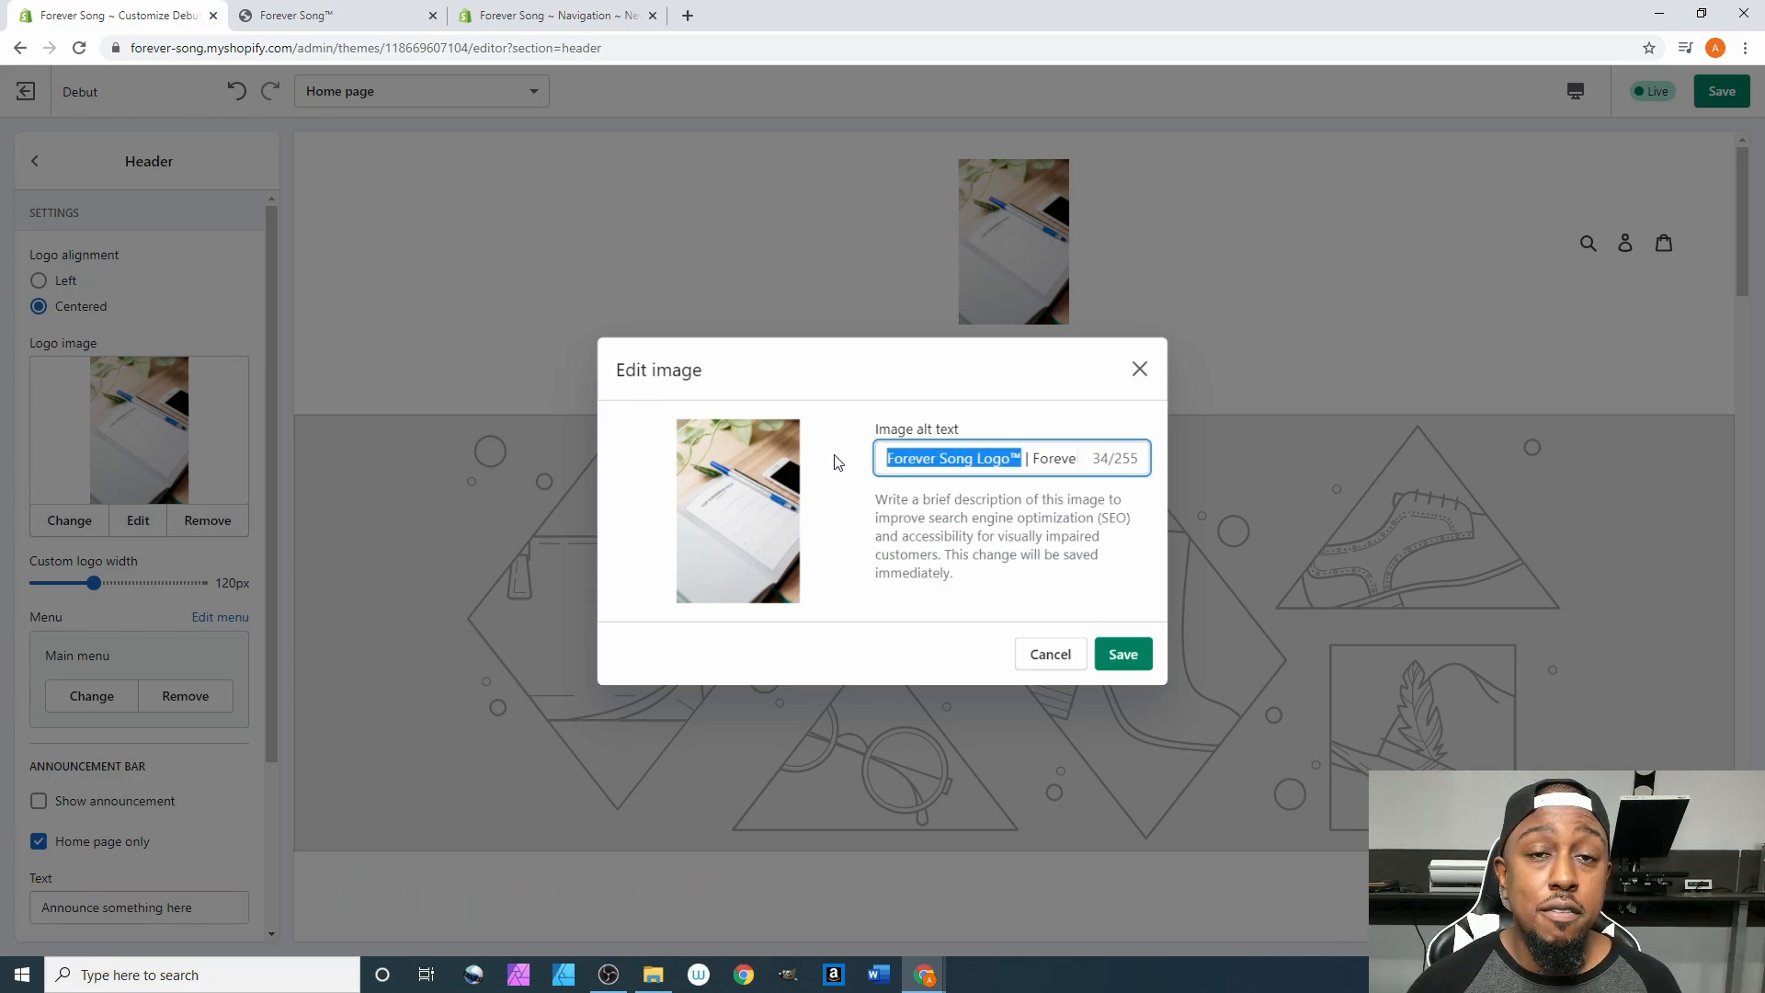
left_click(958, 460)
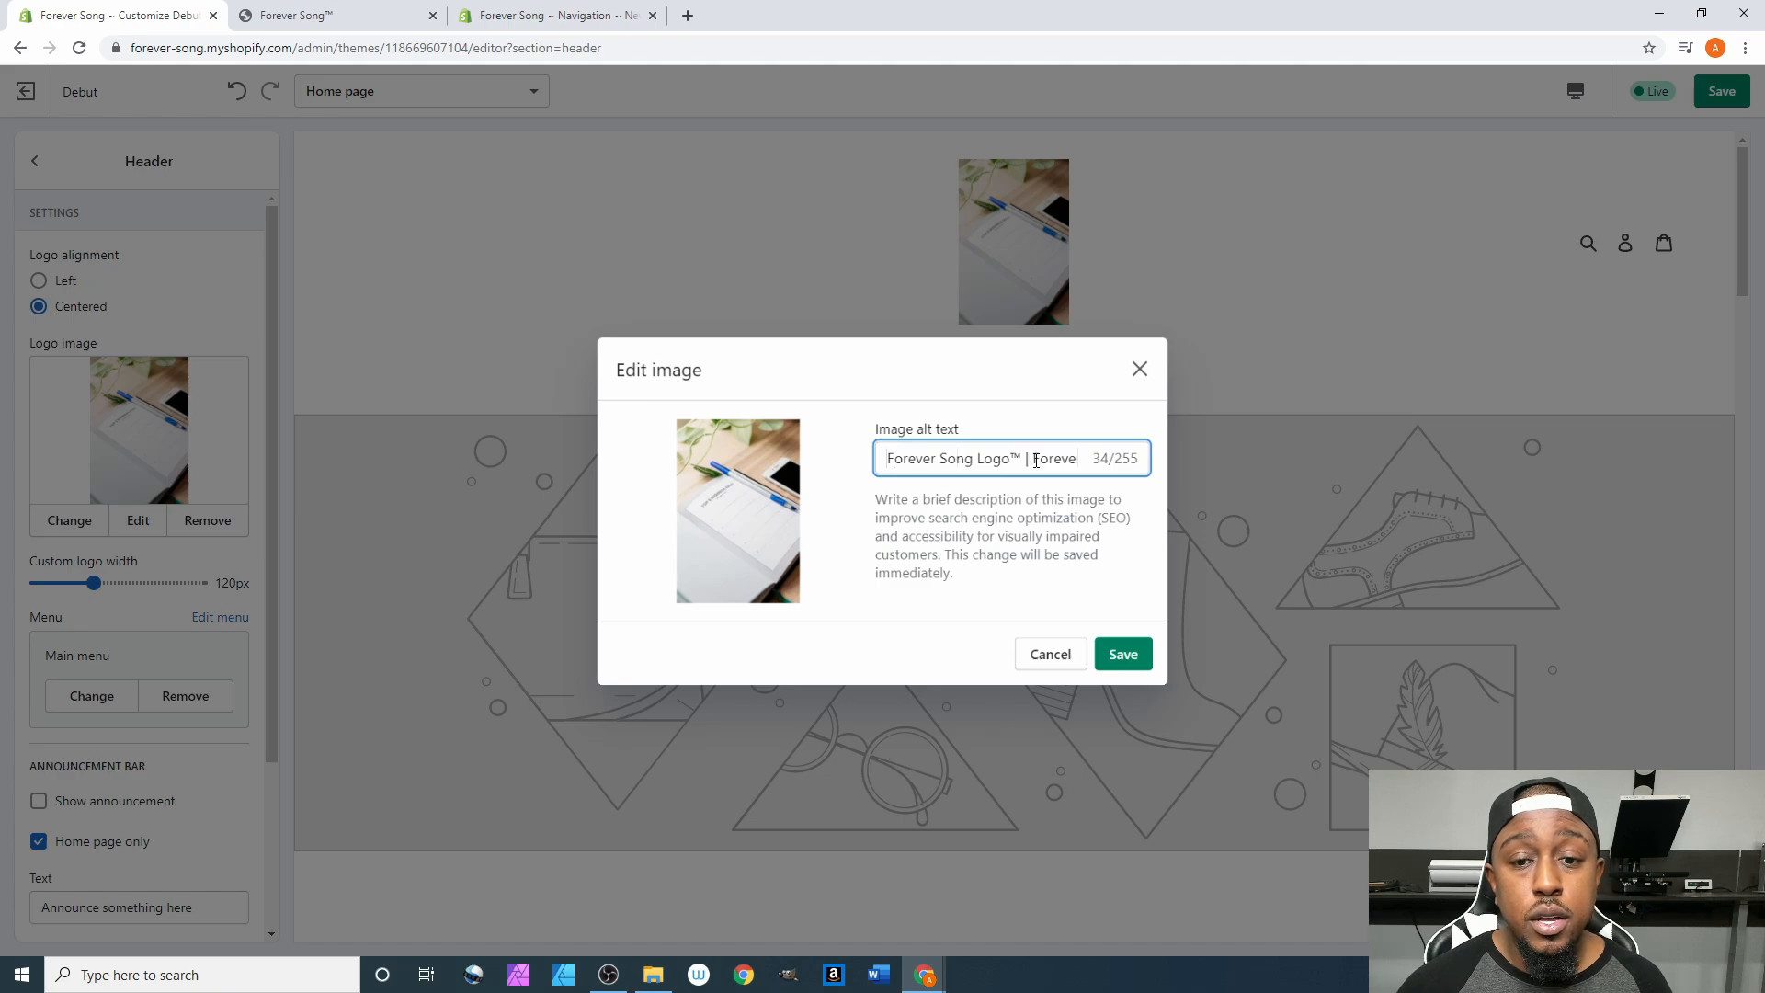
left_click_drag(1036, 460, 1102, 458)
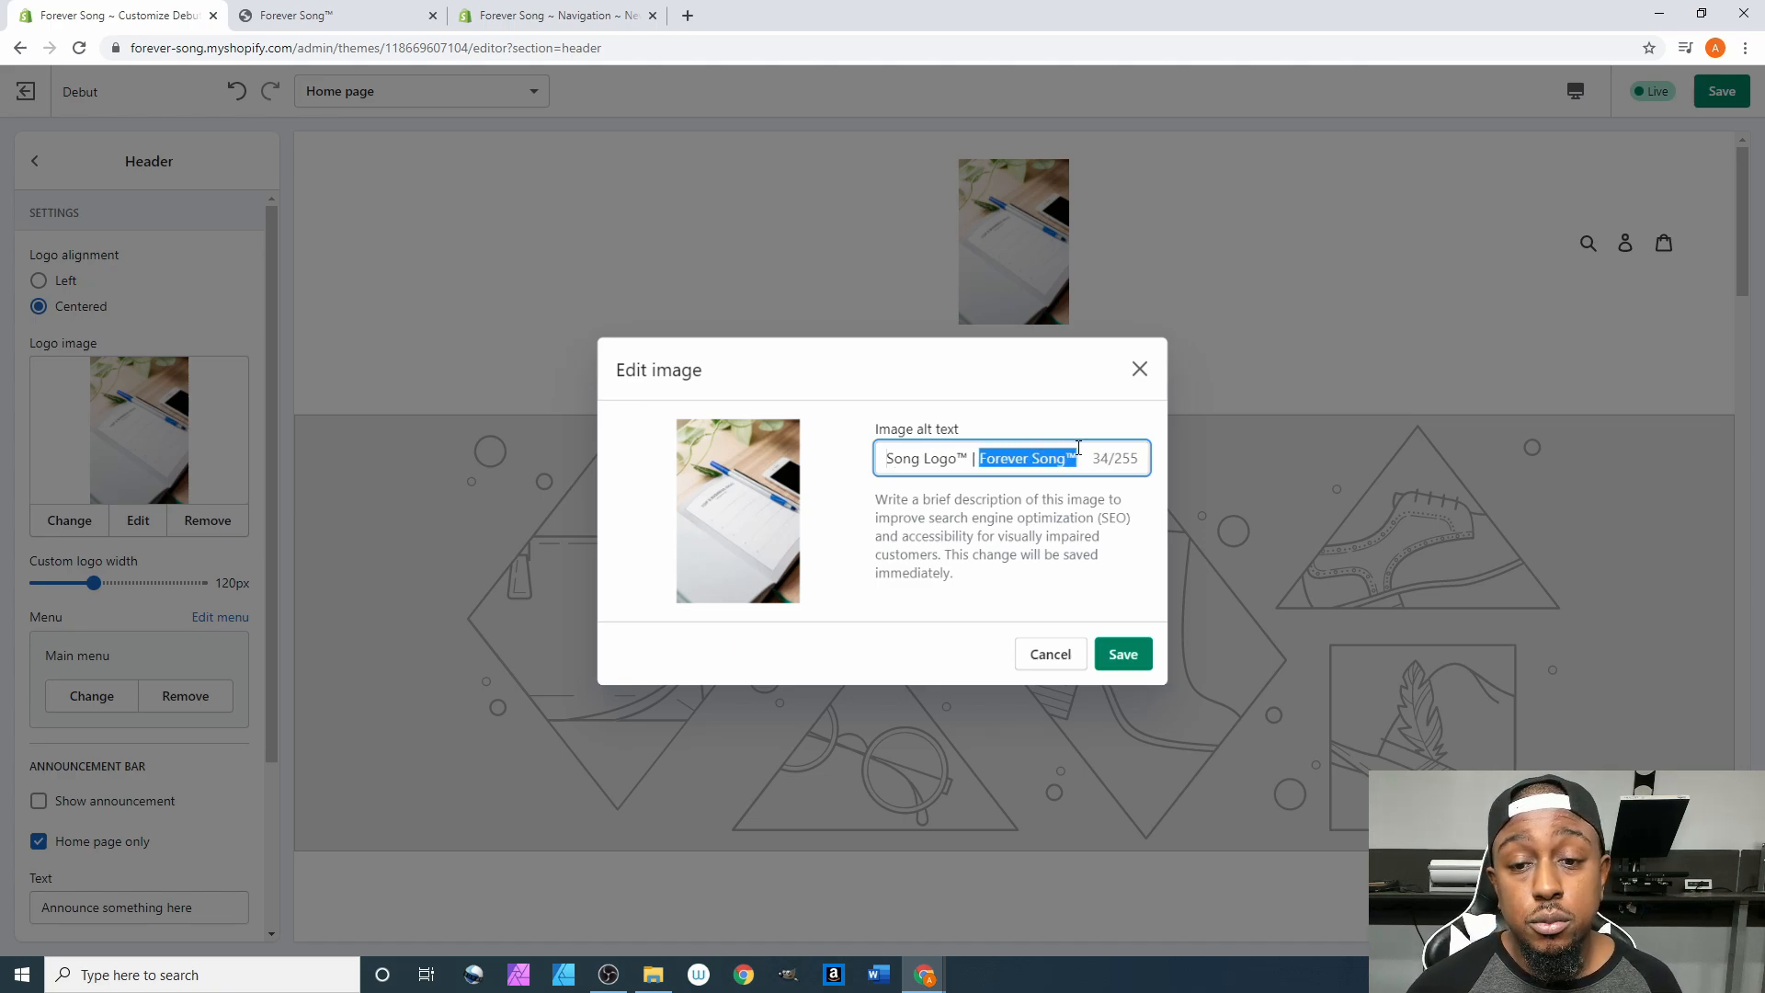
left_click(1124, 654)
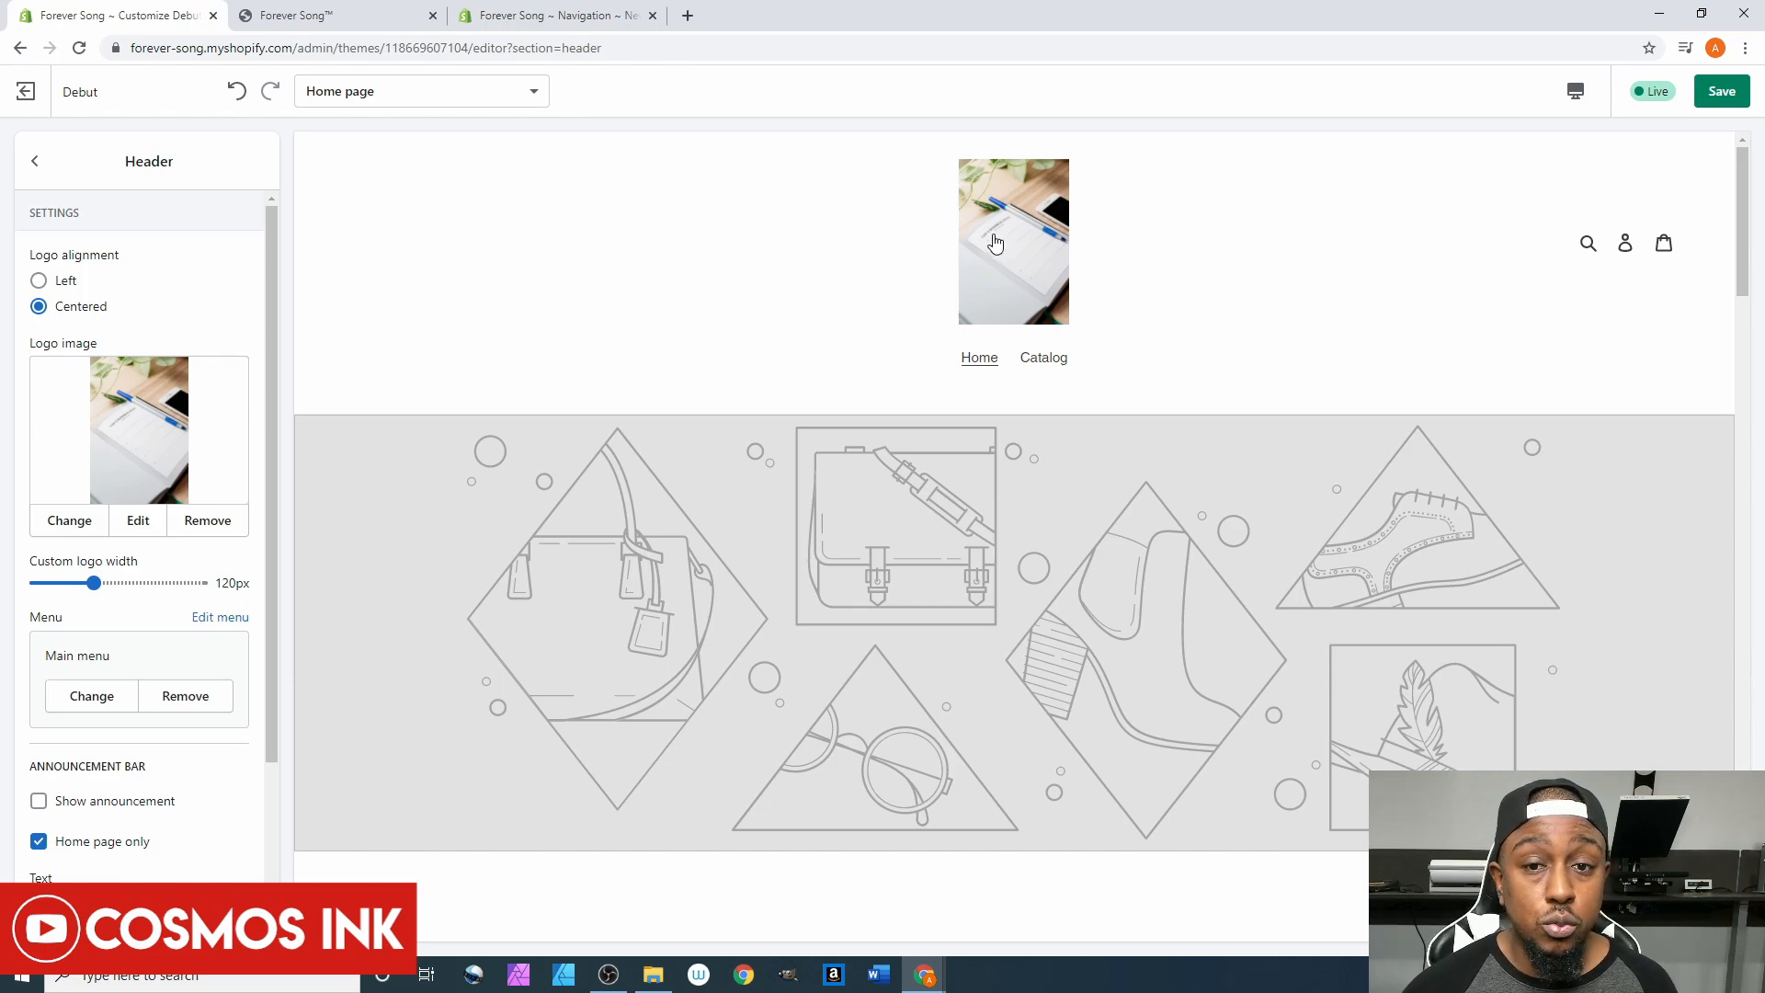
Remove the logo image from the header and look over the remaining header settings.
left_click(203, 525)
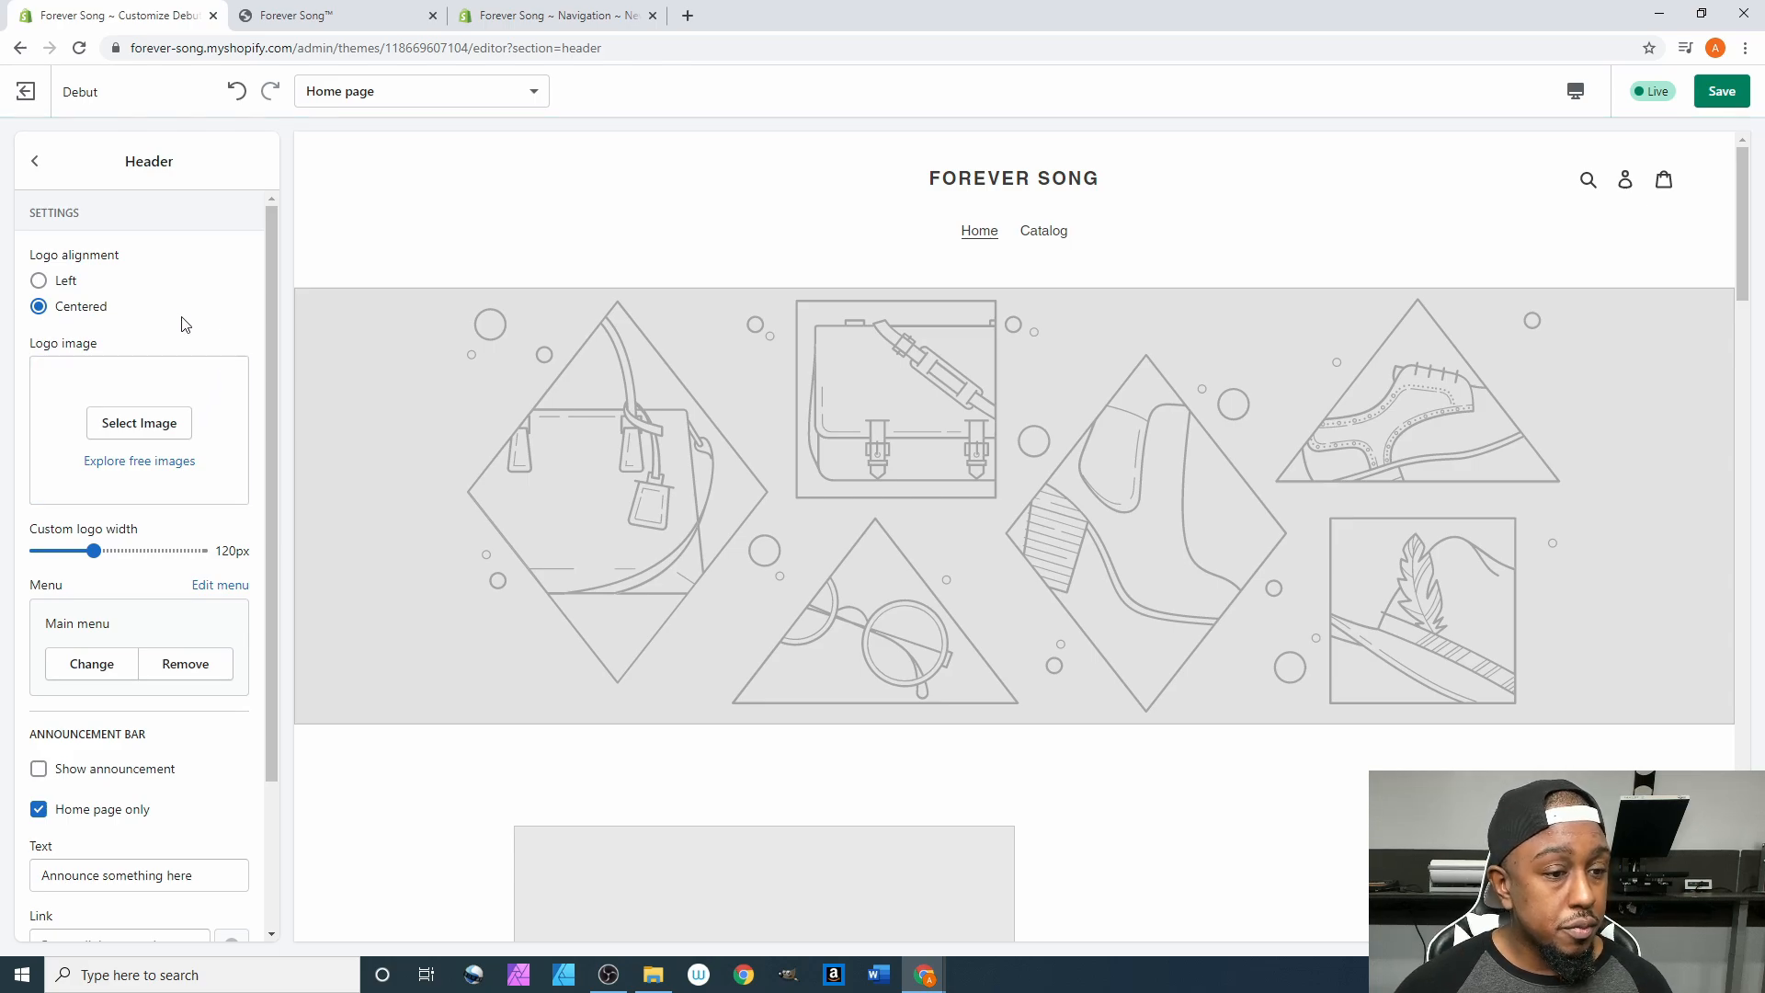
scroll(98, 550, "down", 1)
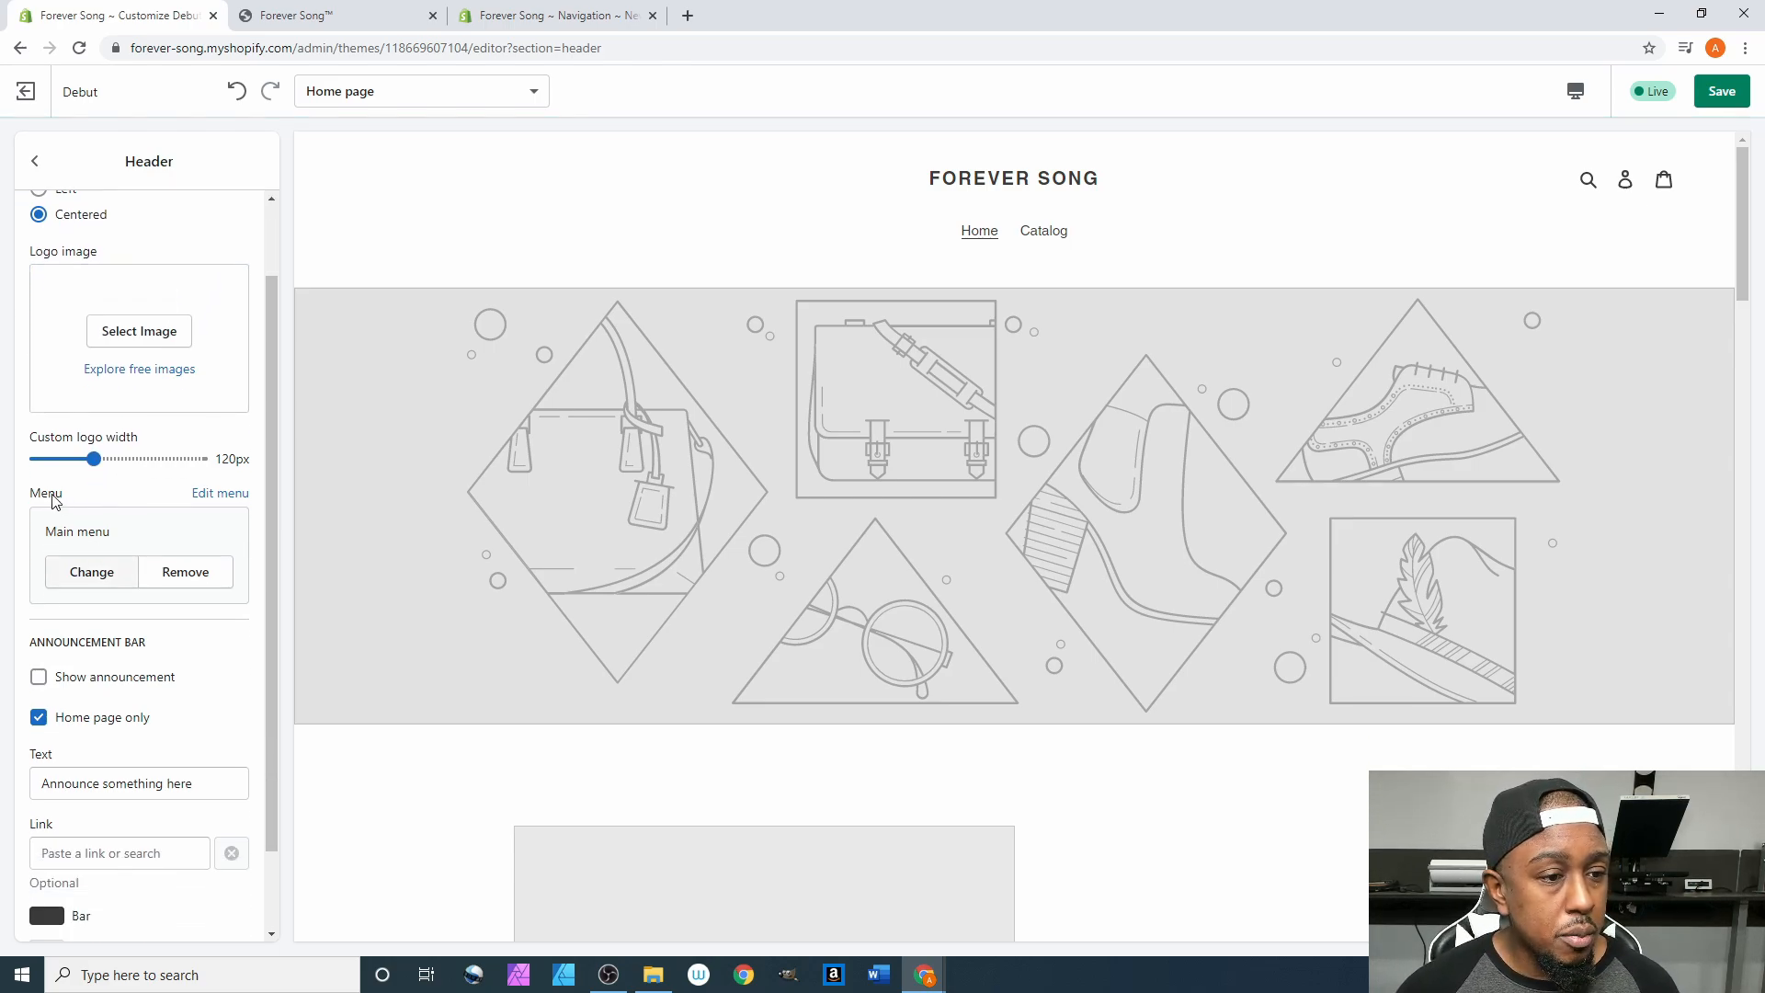
scroll(217, 501, "up", 1)
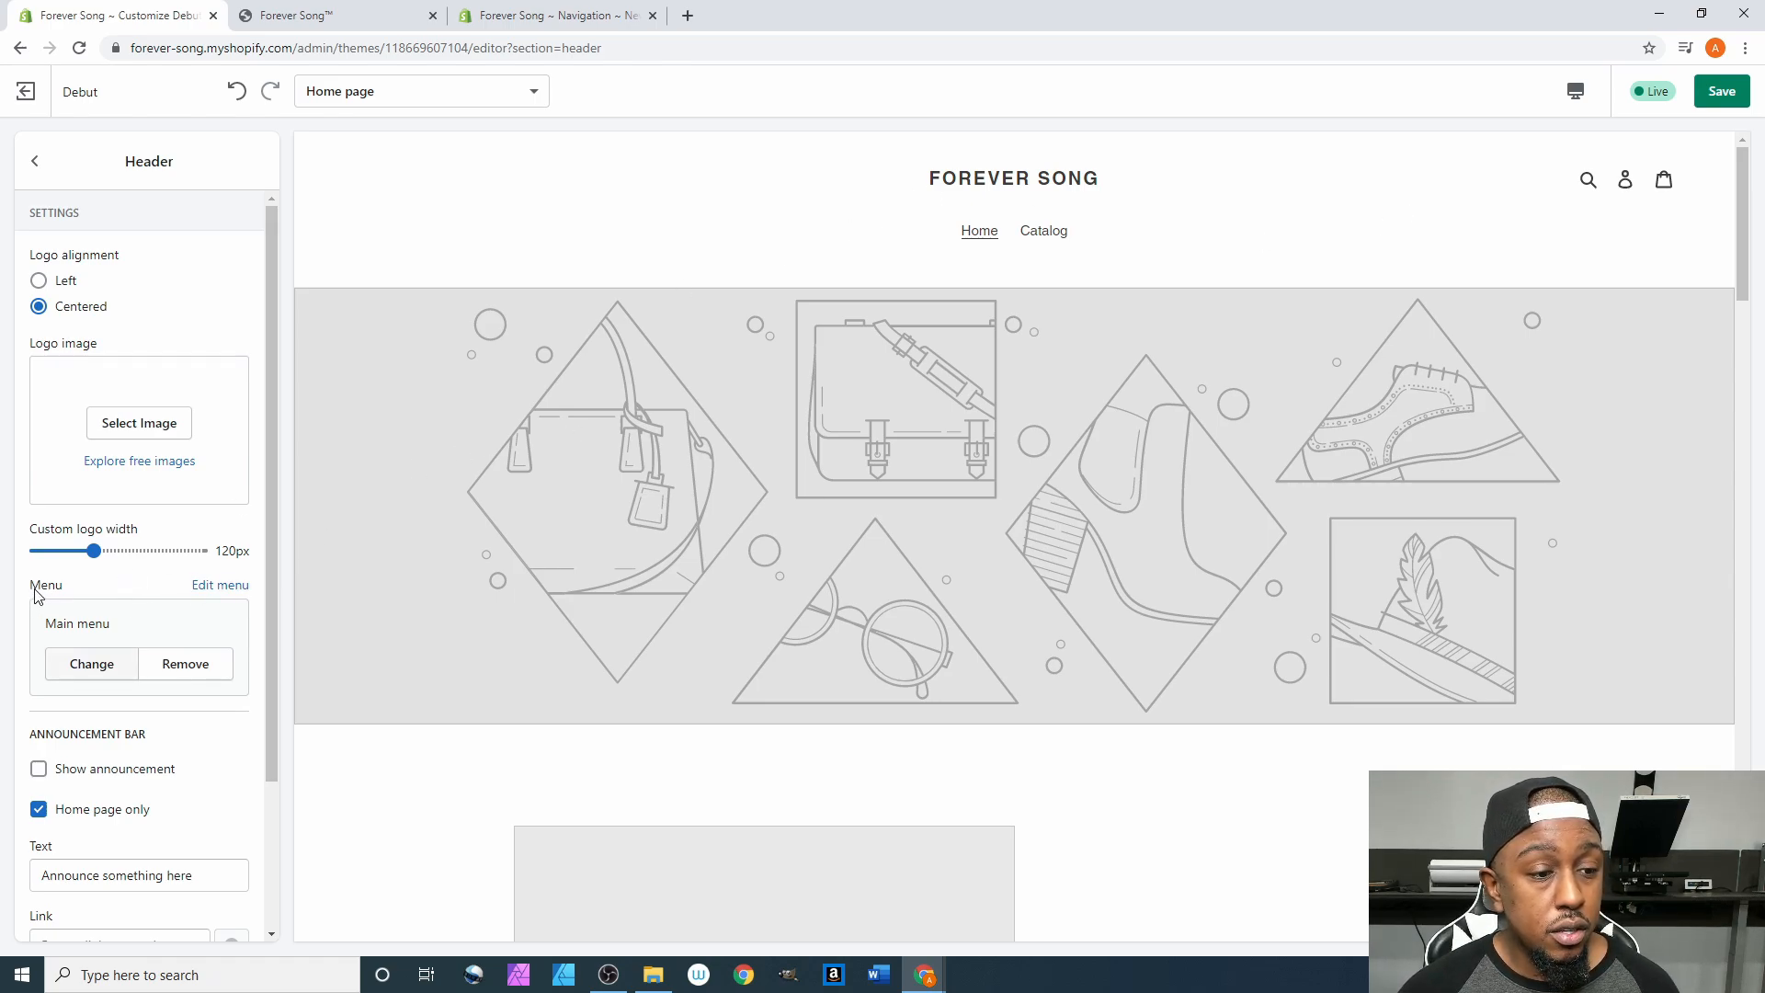
Open the header's main menu for editing and remove the Catalog item from it.
left_click(193, 589)
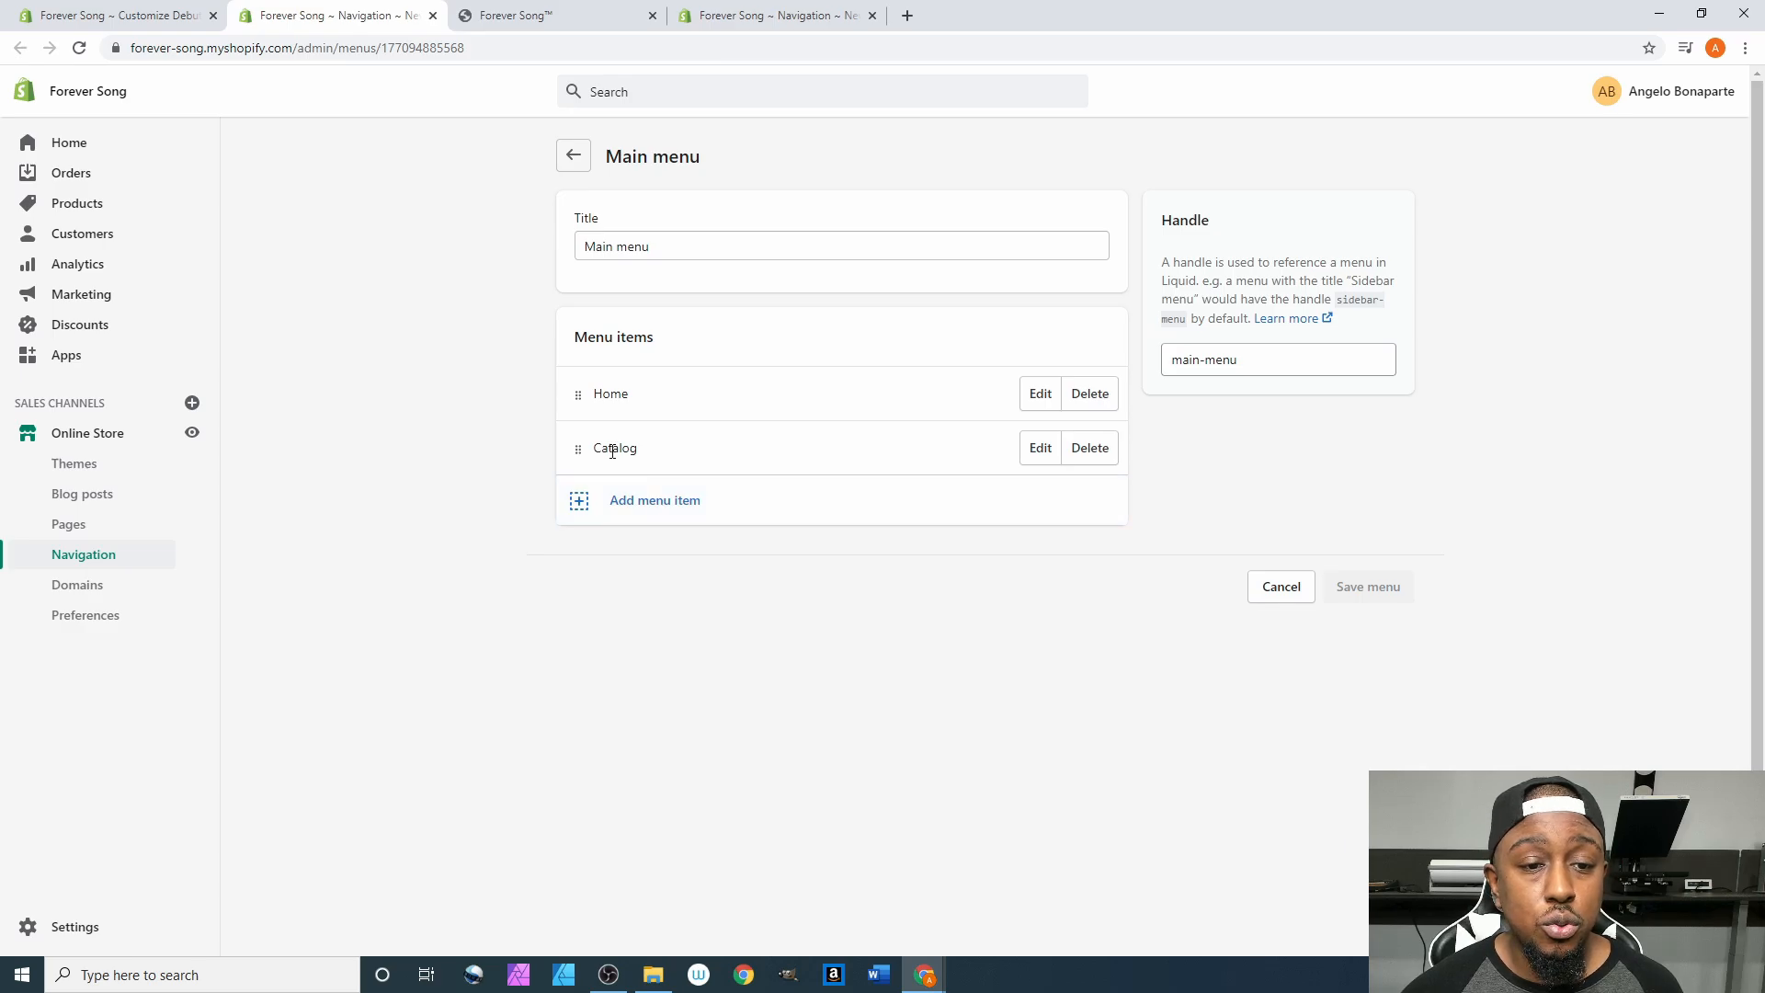
left_click(1101, 456)
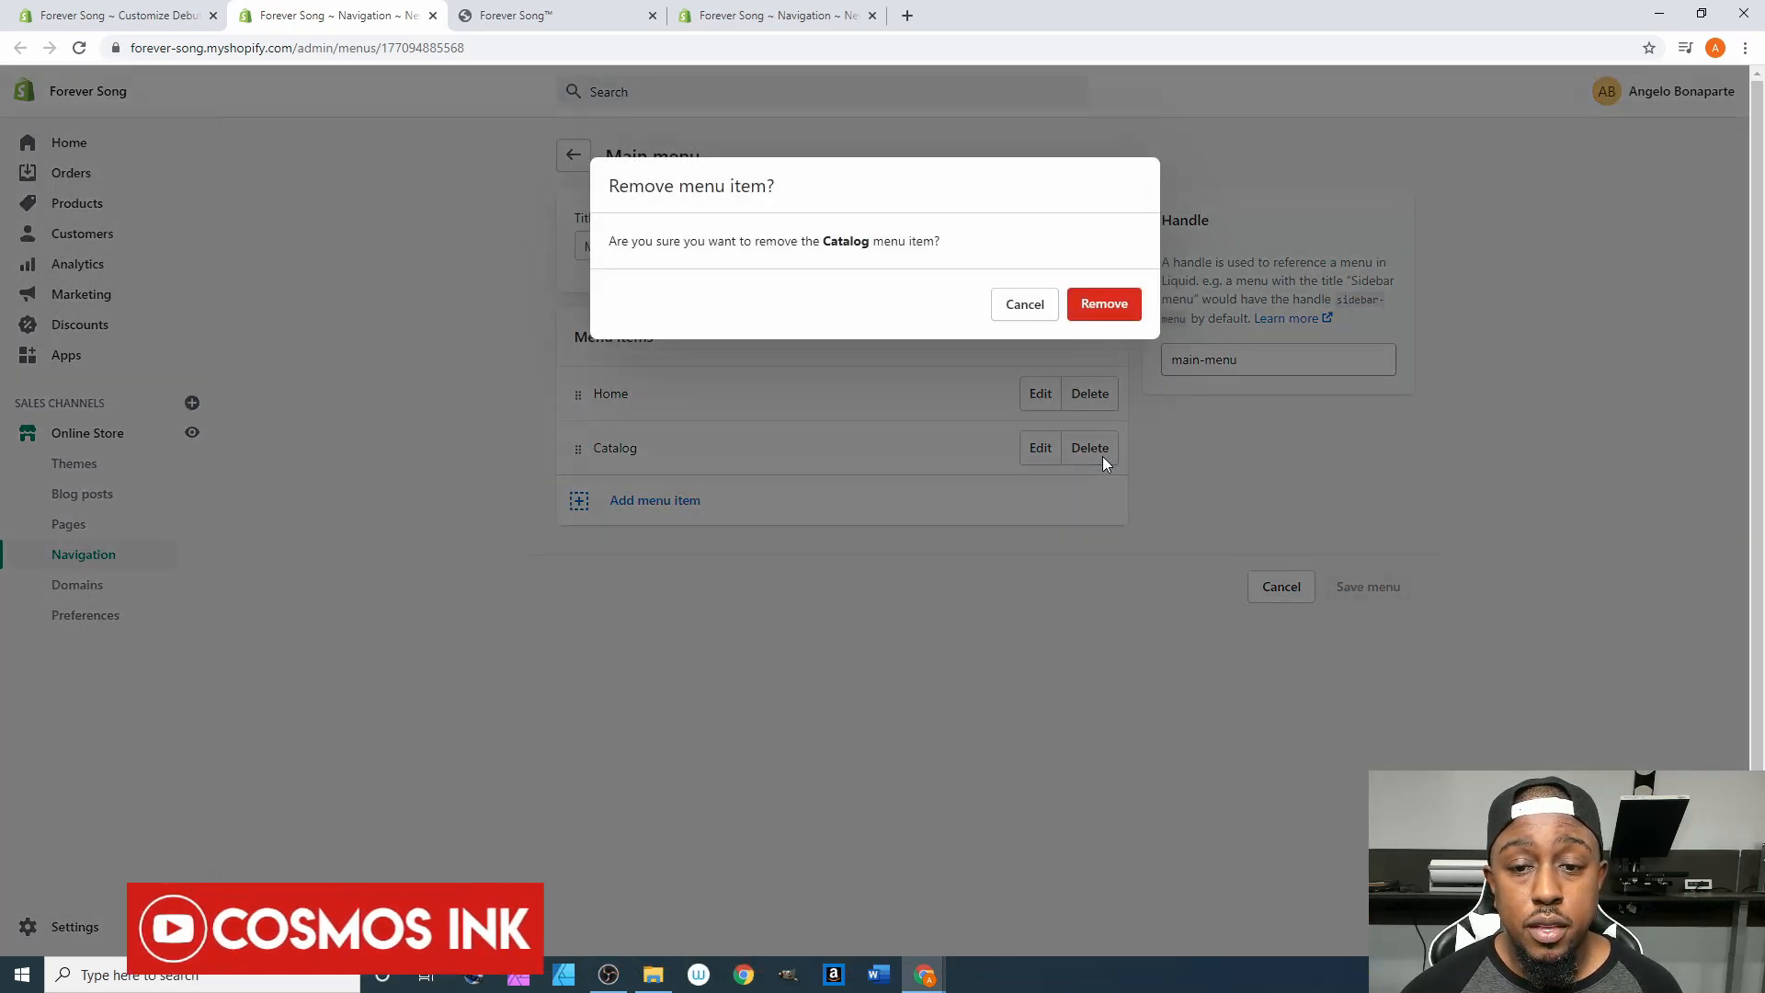
left_click(1102, 308)
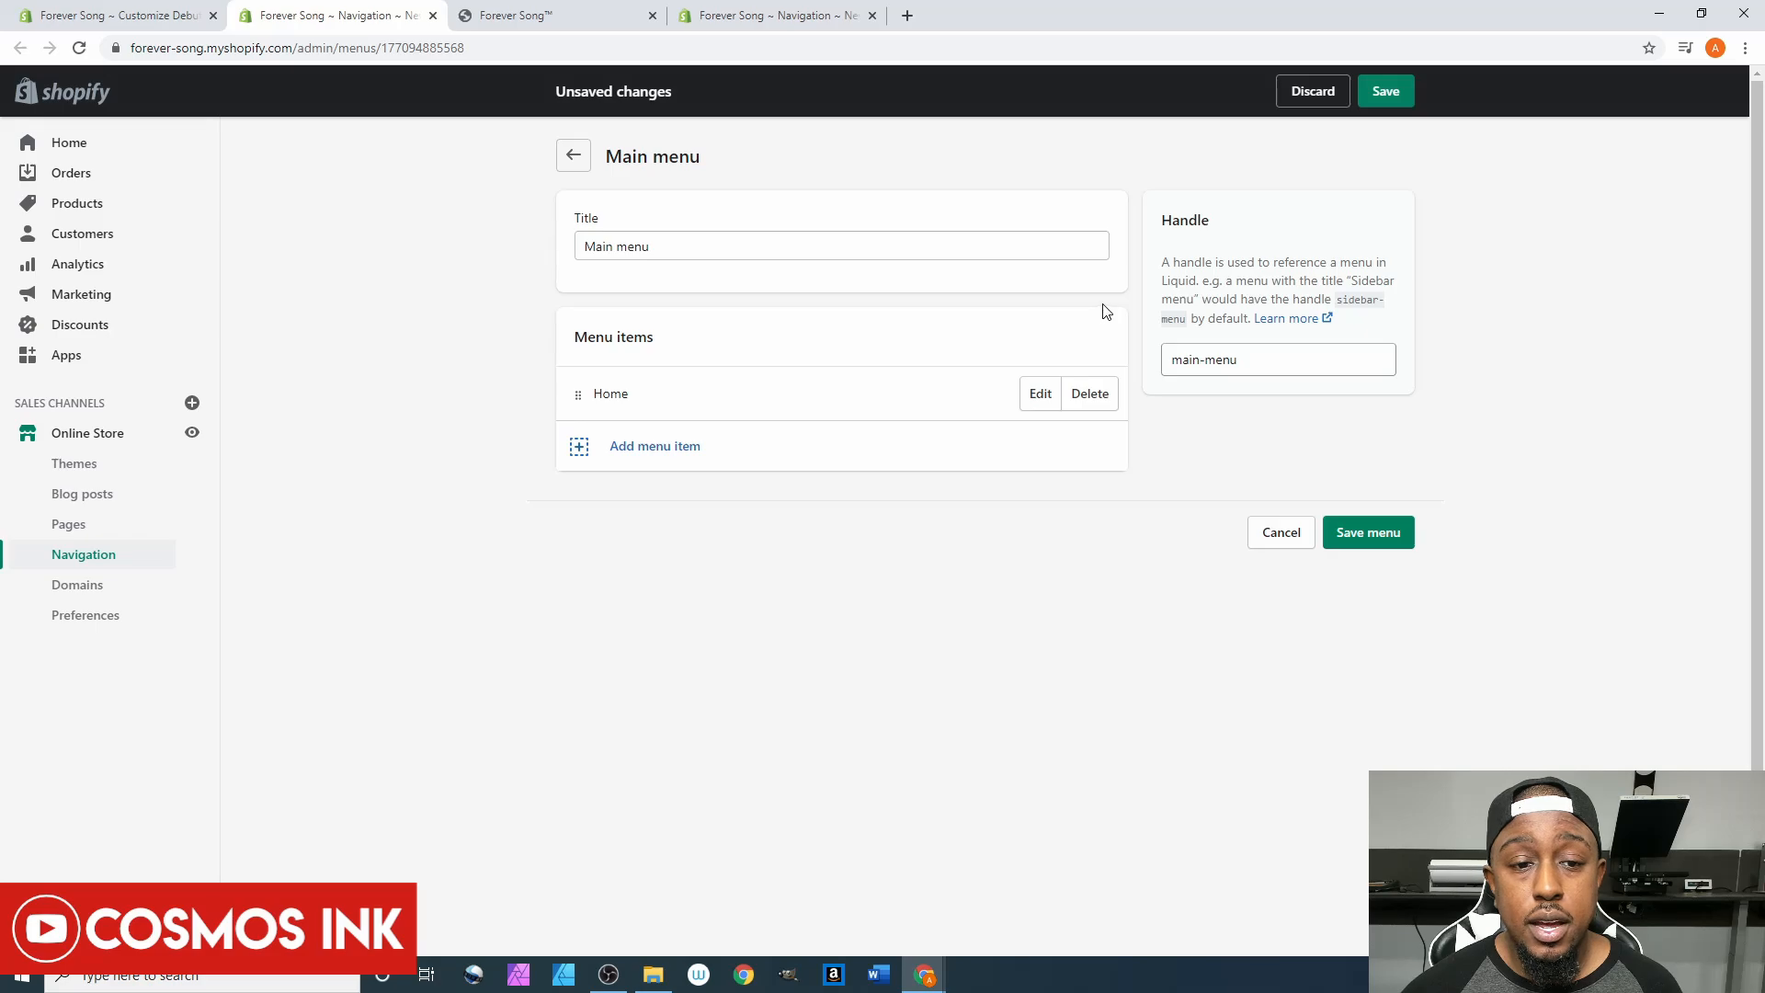
Add a menu item named "Drinkware" linked to the Drinkware collection and save the main menu.
left_click(644, 451)
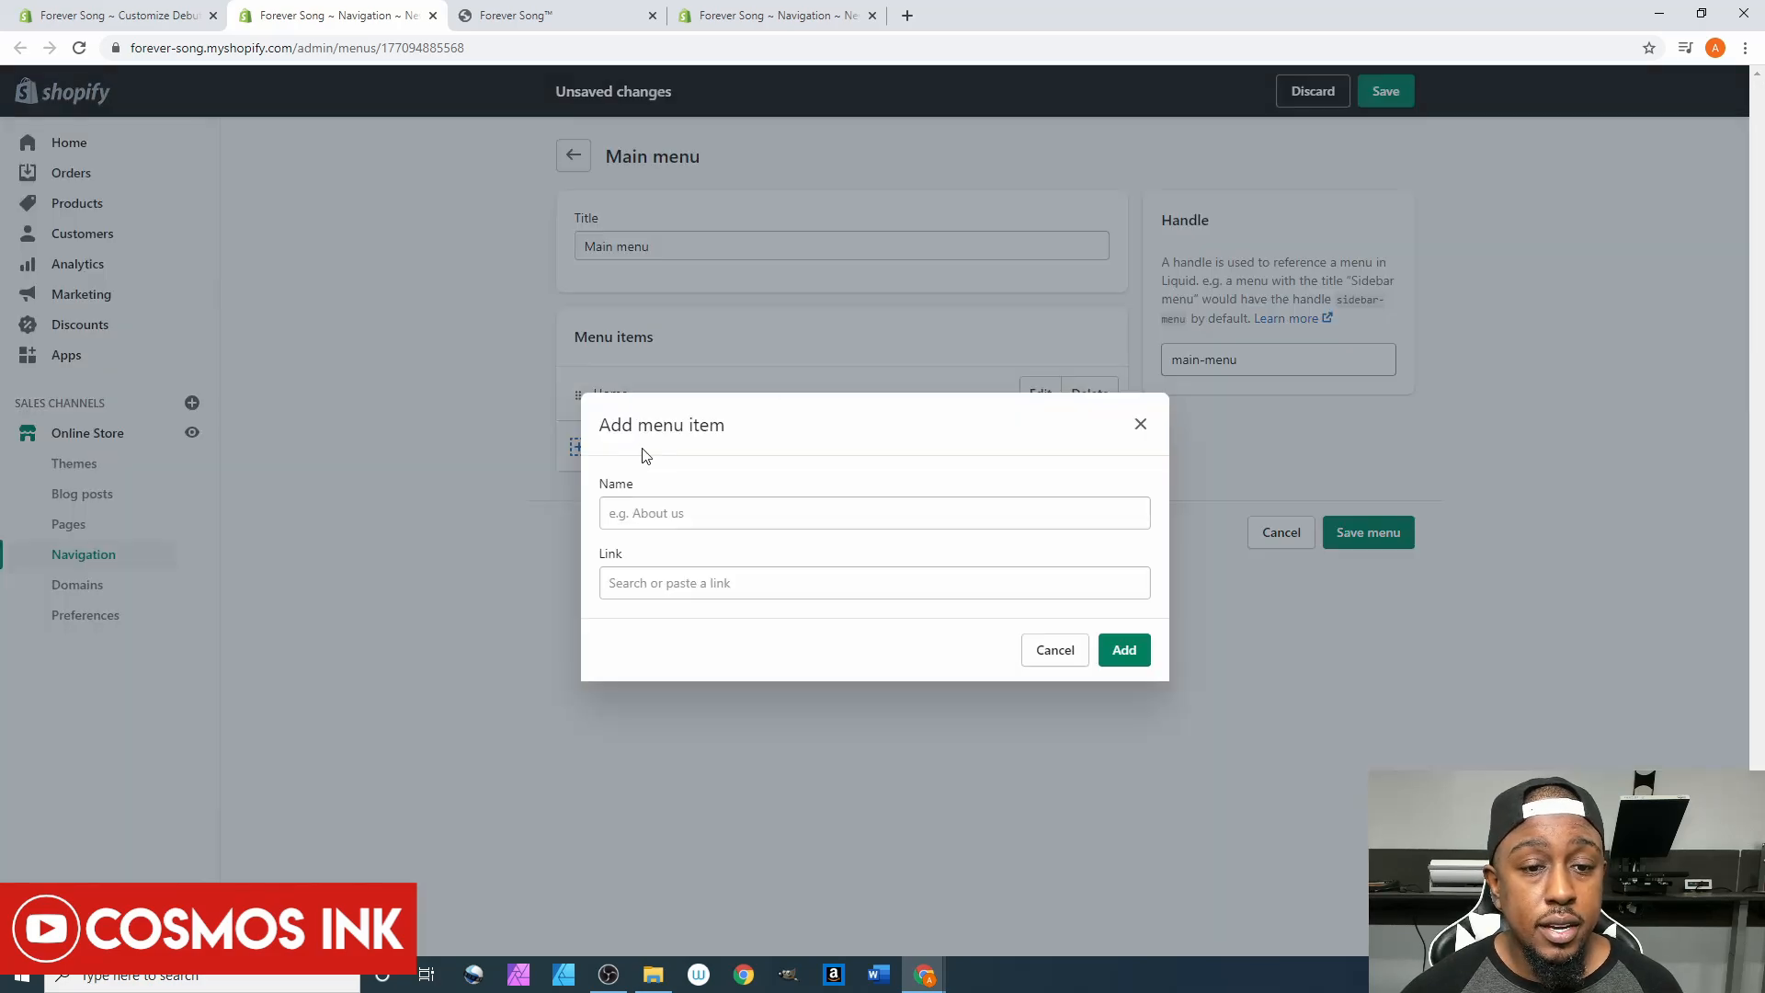
left_click(648, 513)
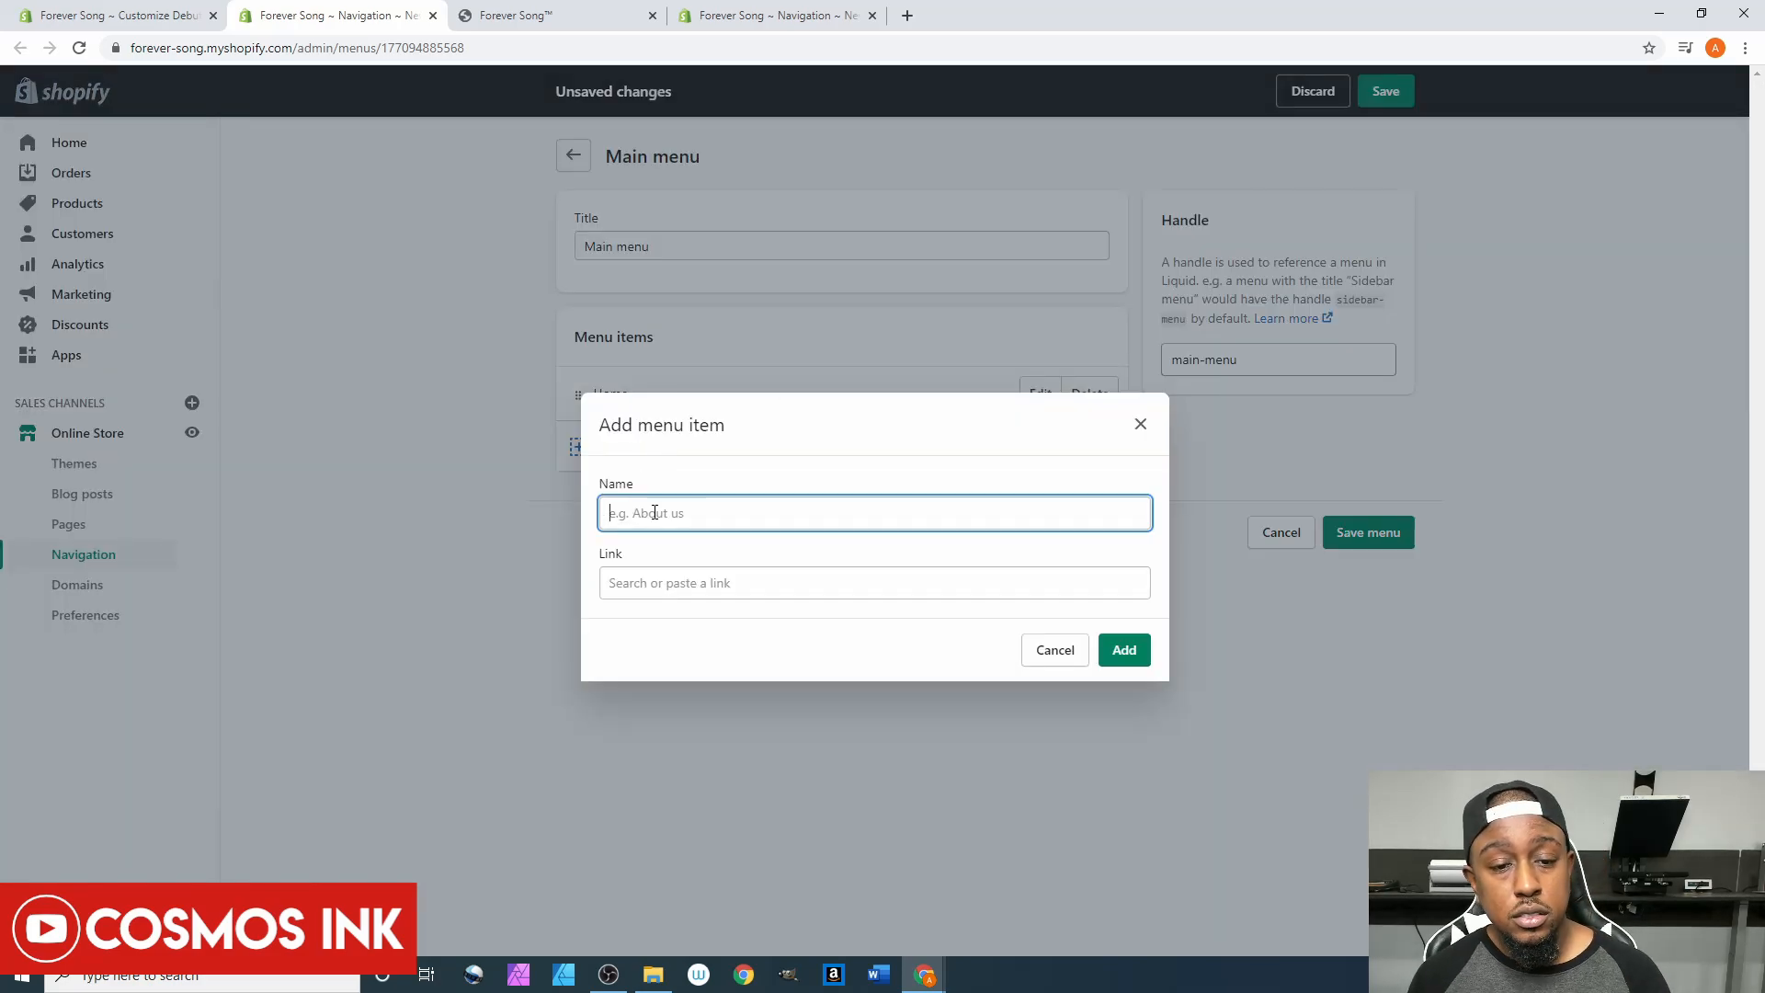
left_click(714, 584)
left_click(701, 351)
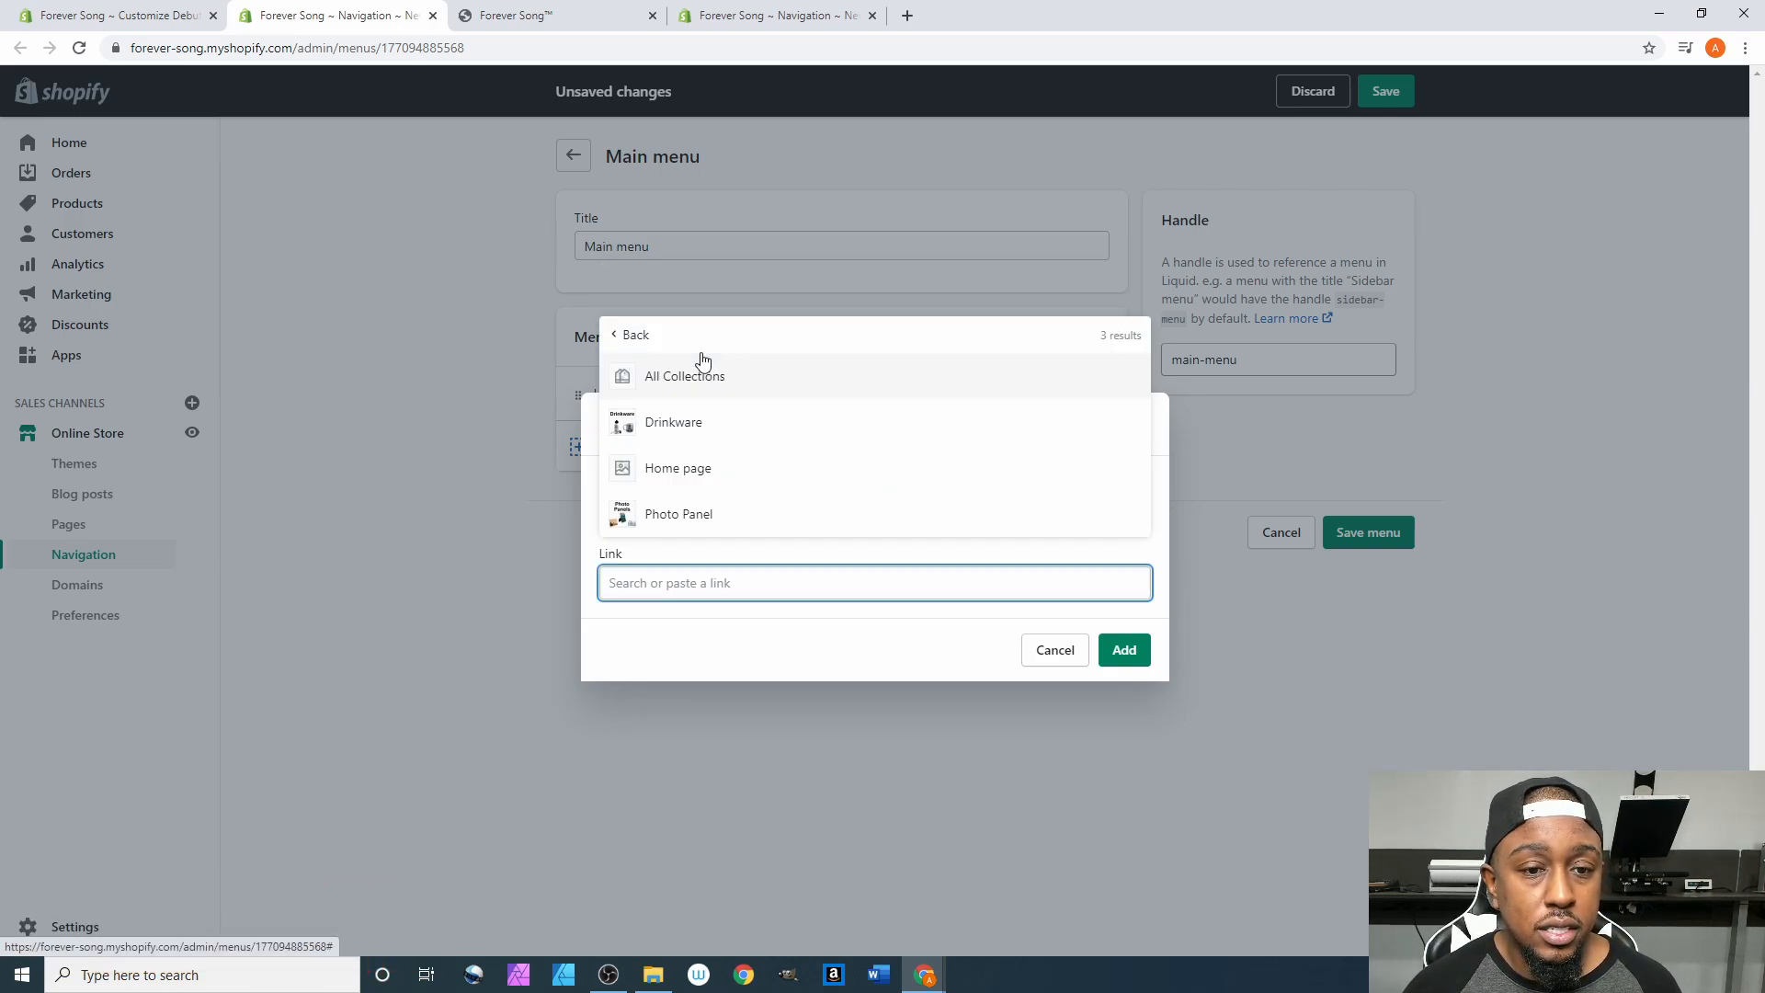
left_click(703, 627)
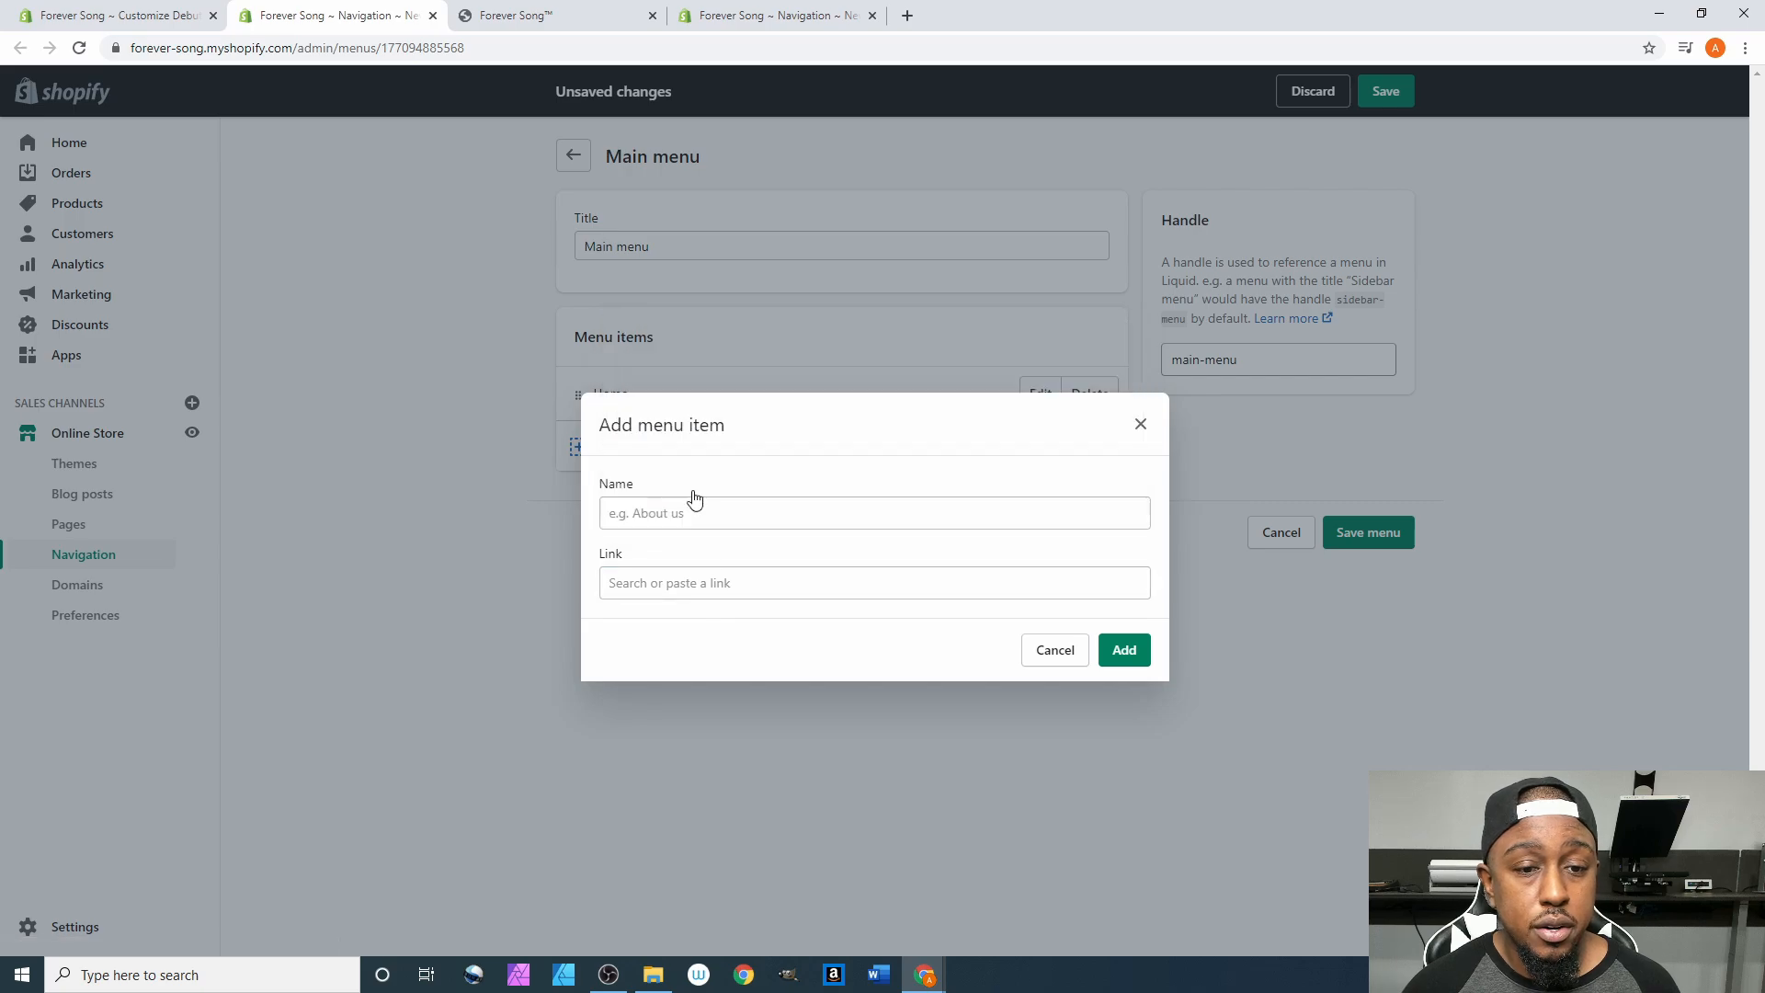
left_click(688, 520)
type("Drinkware")
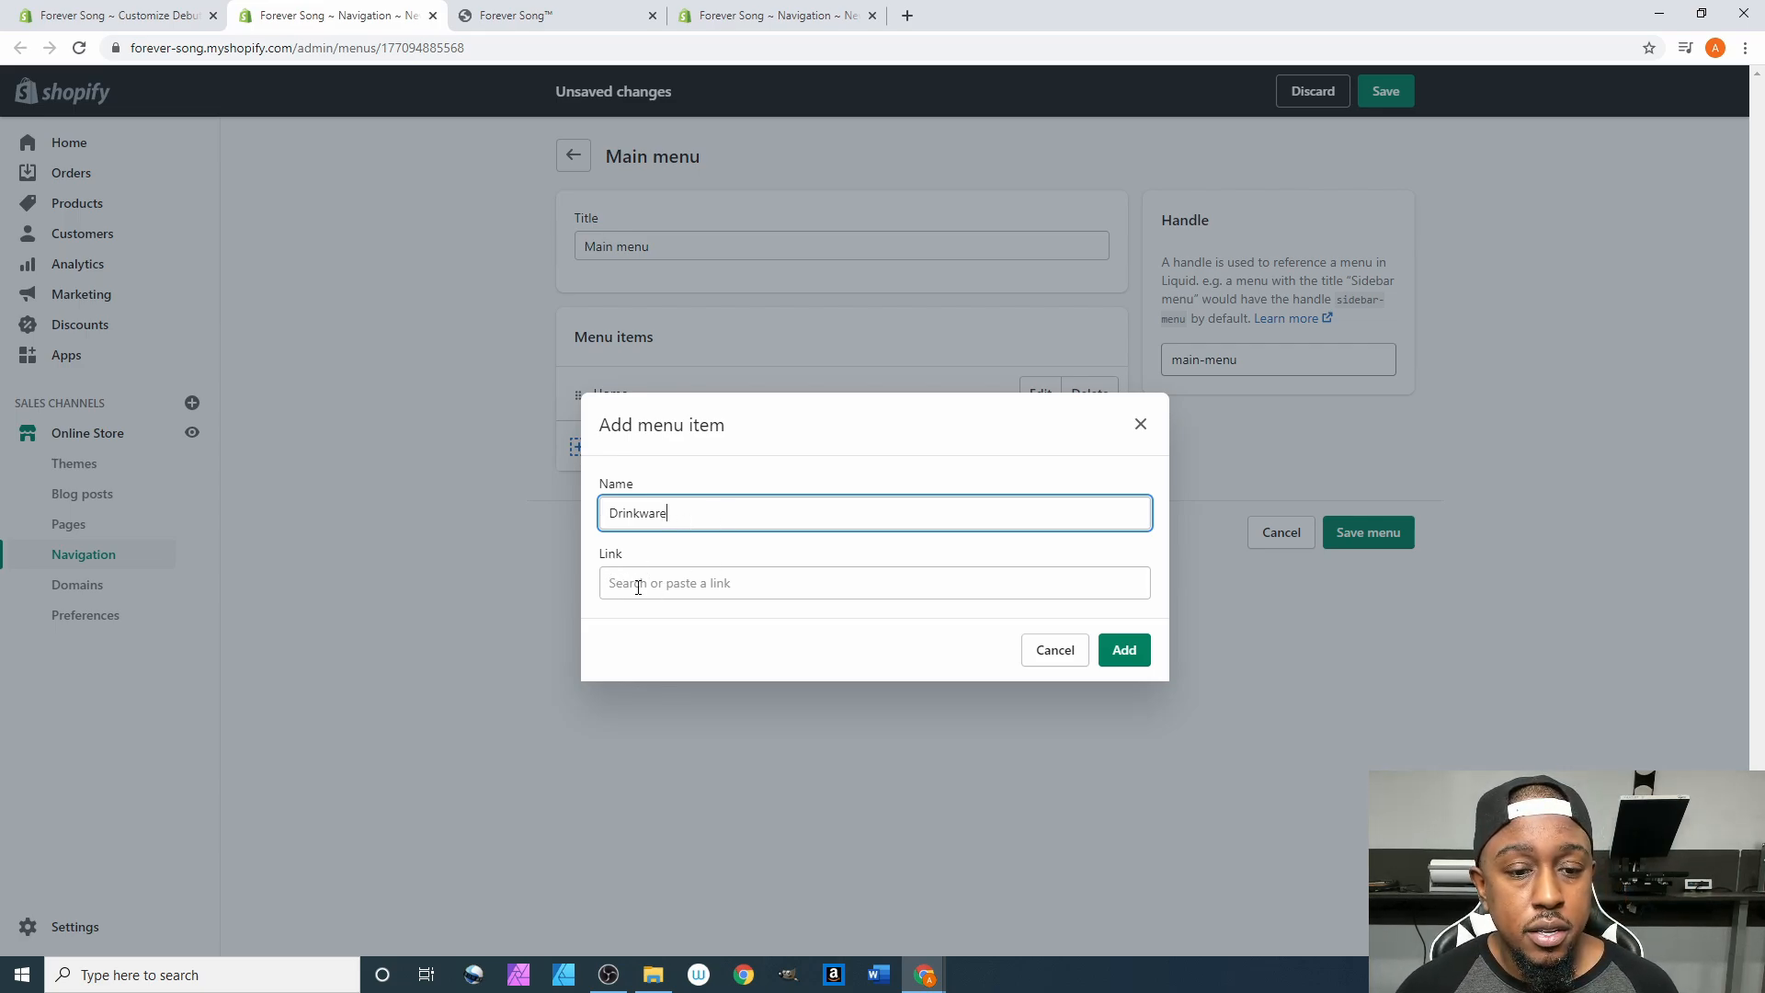
left_click(638, 587)
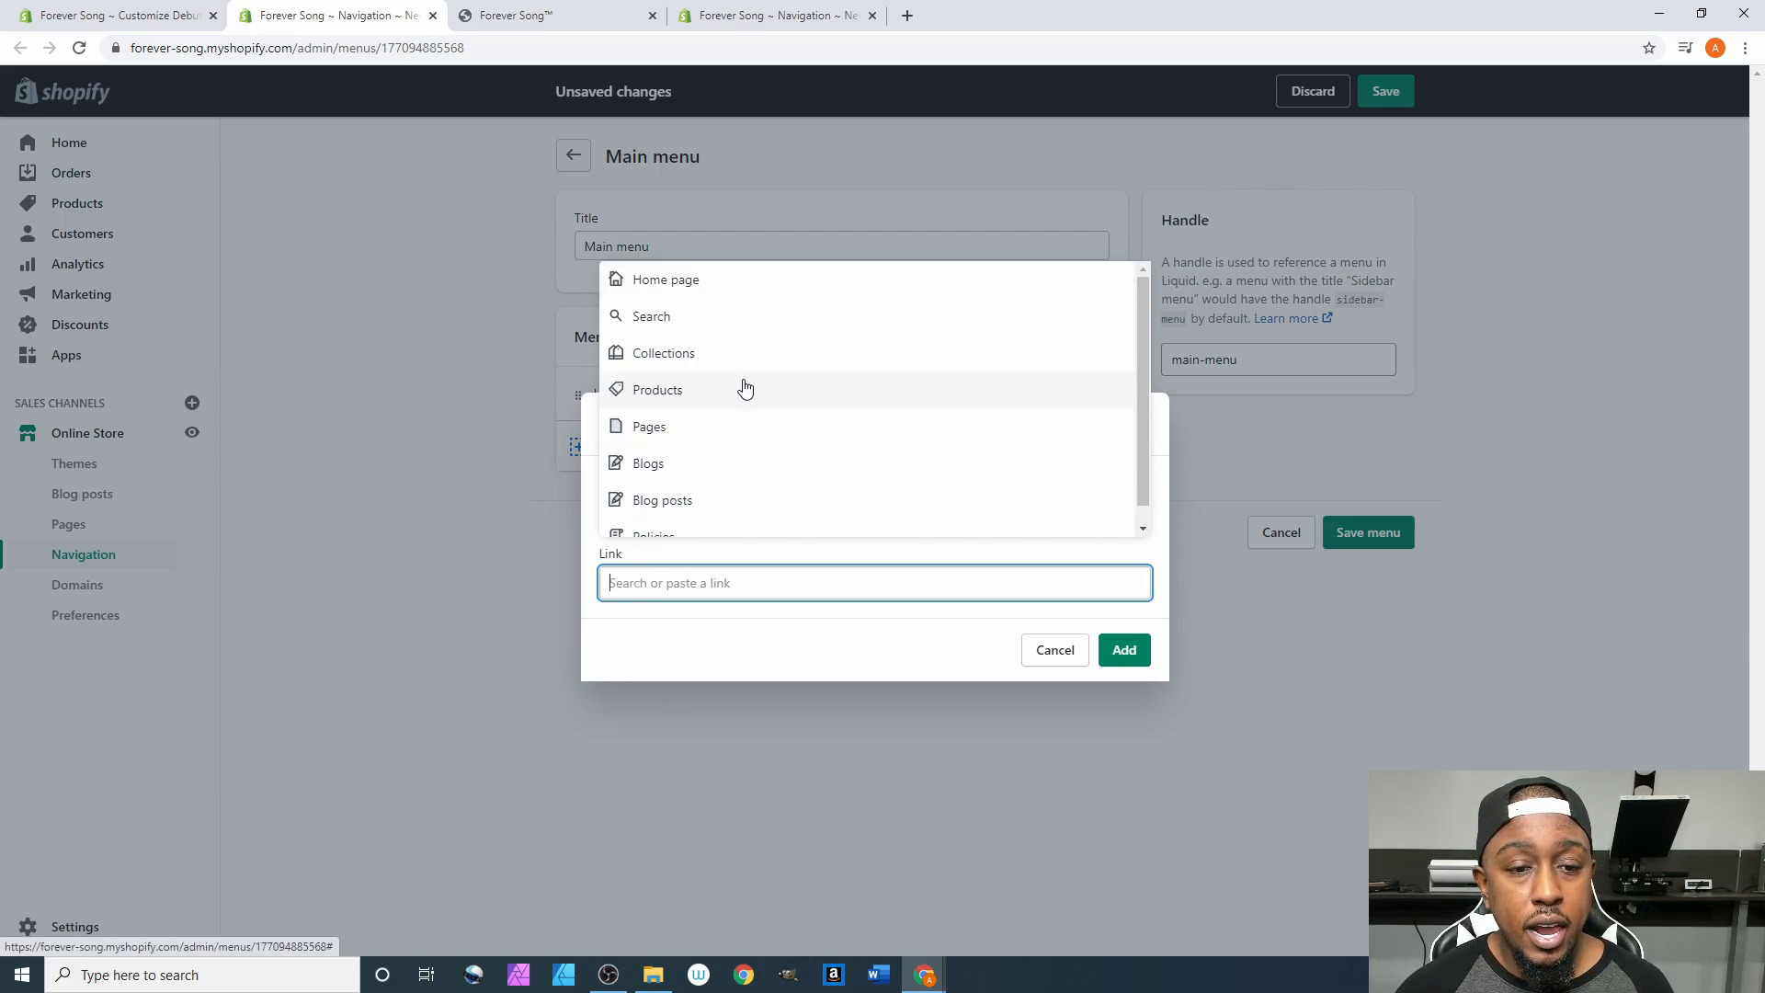
left_click(650, 354)
left_click(693, 420)
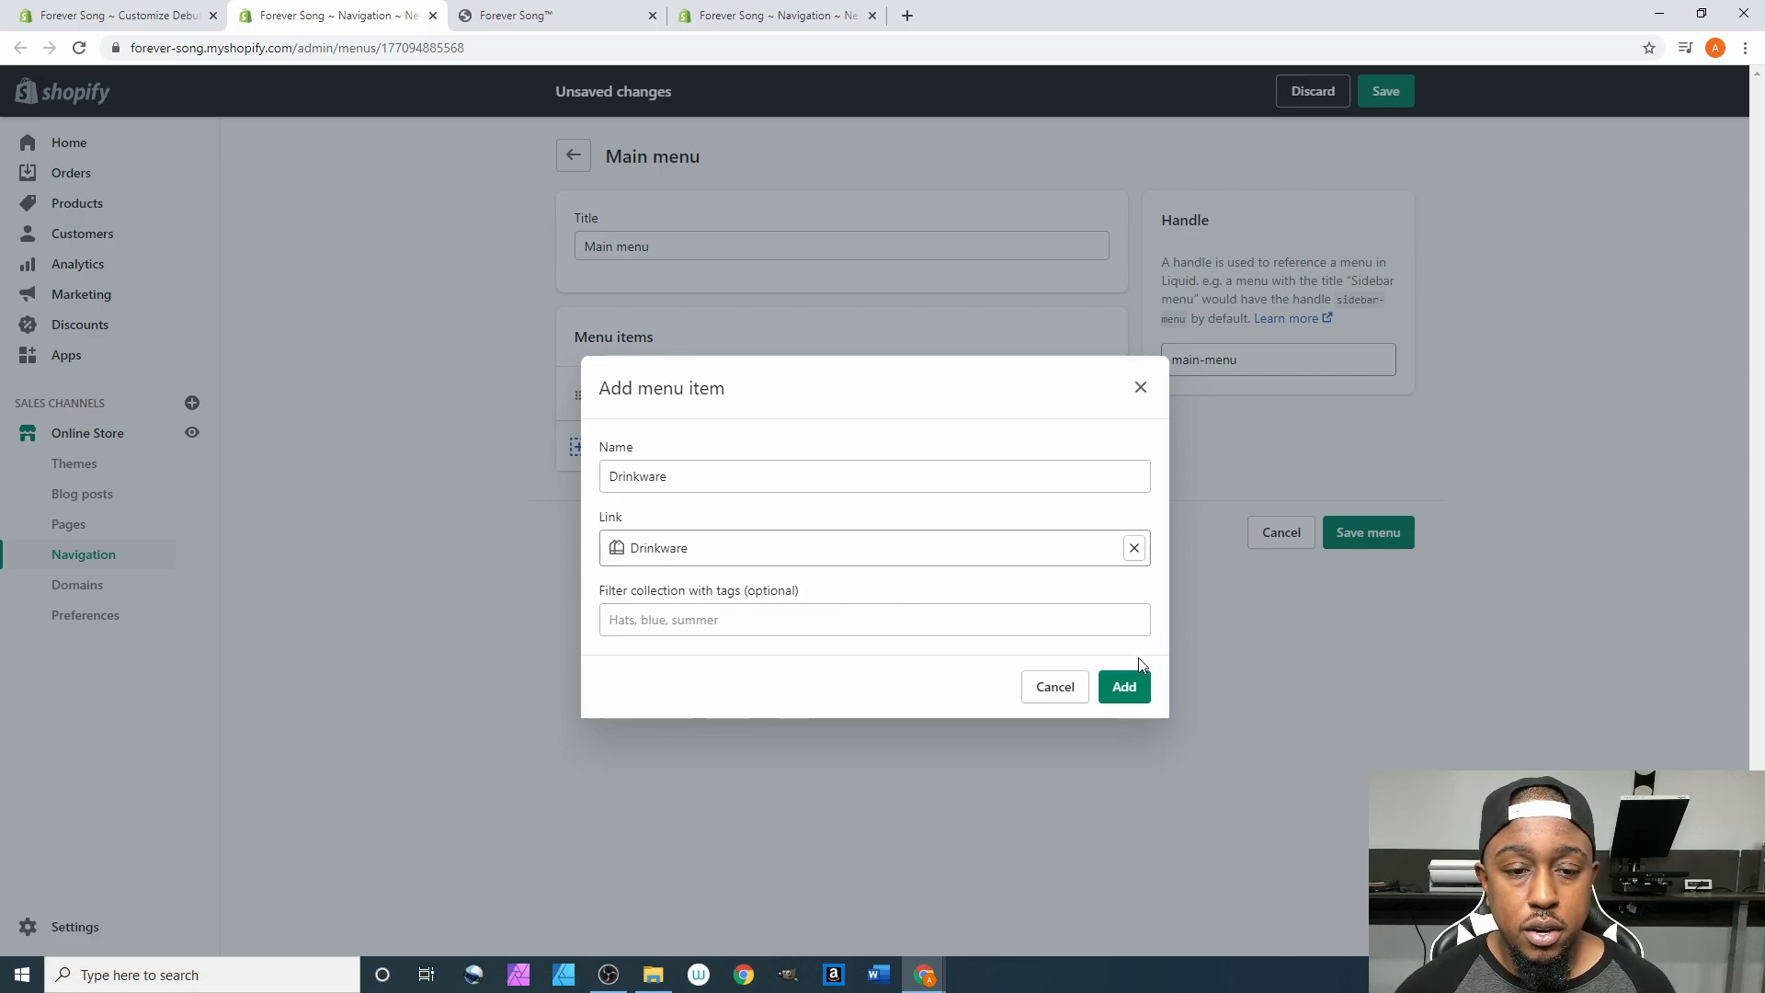
left_click(1123, 687)
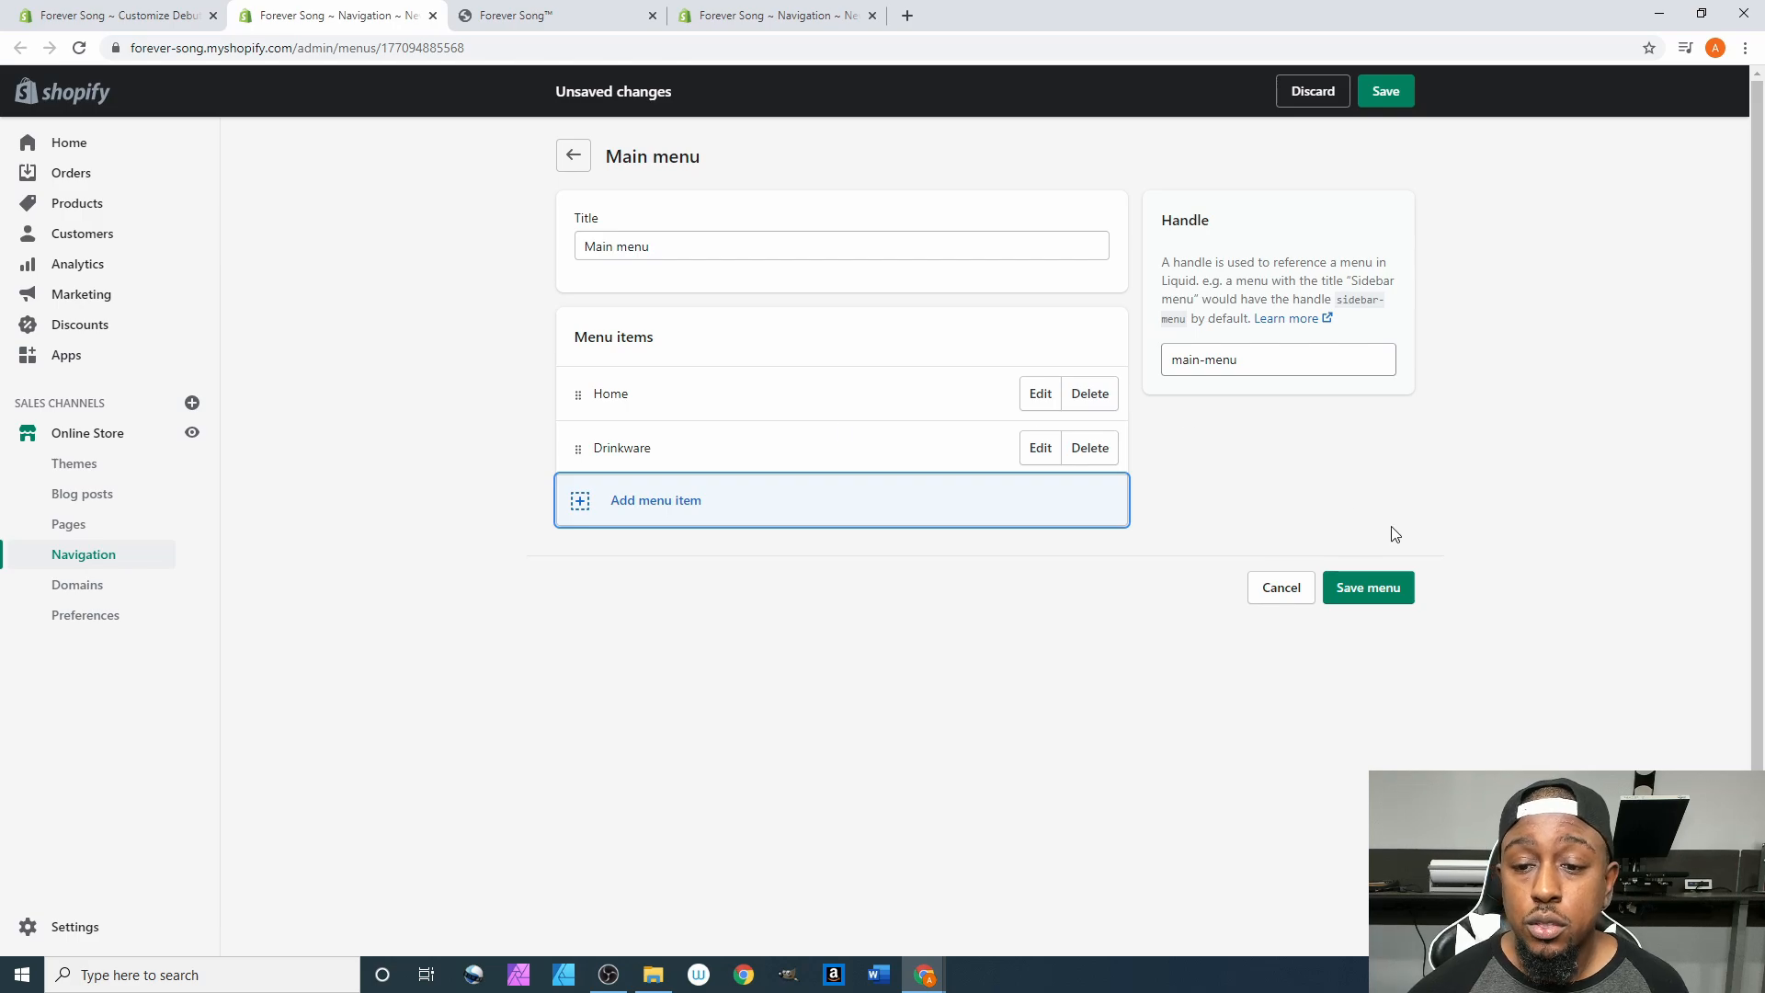
left_click(1376, 591)
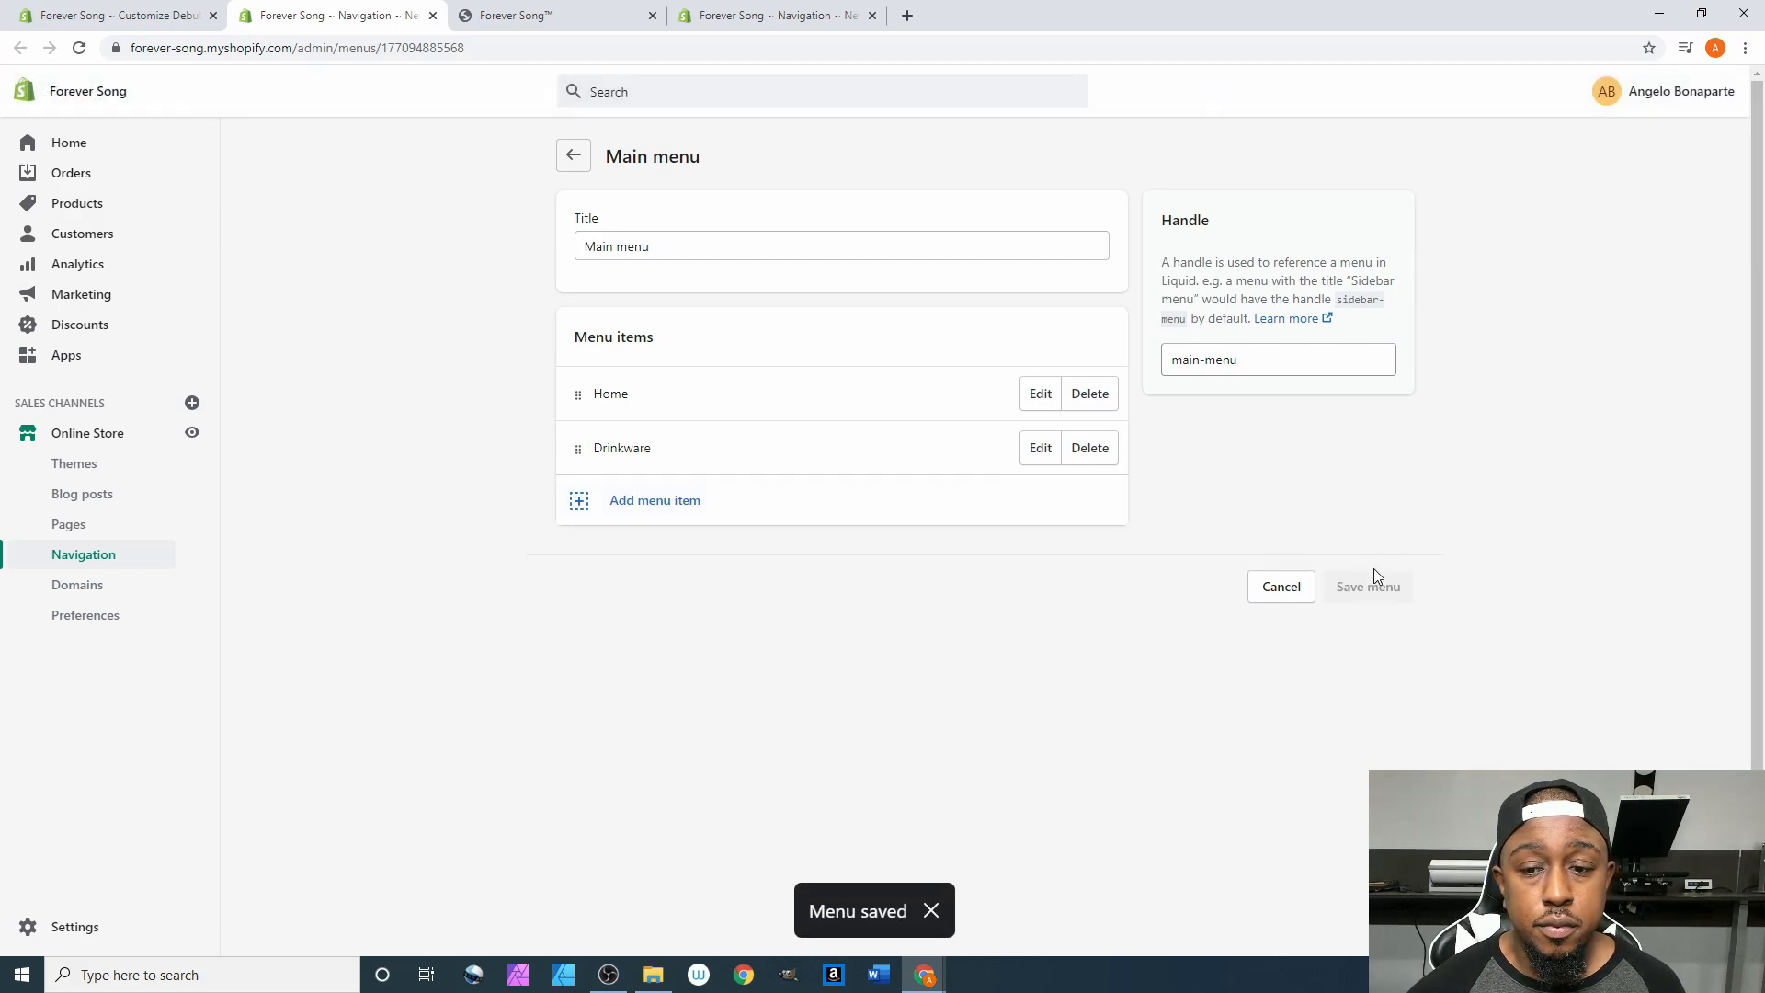
Return to the theme editor, save the header changes and reload the editor to refresh the menu preview.
left_click(563, 16)
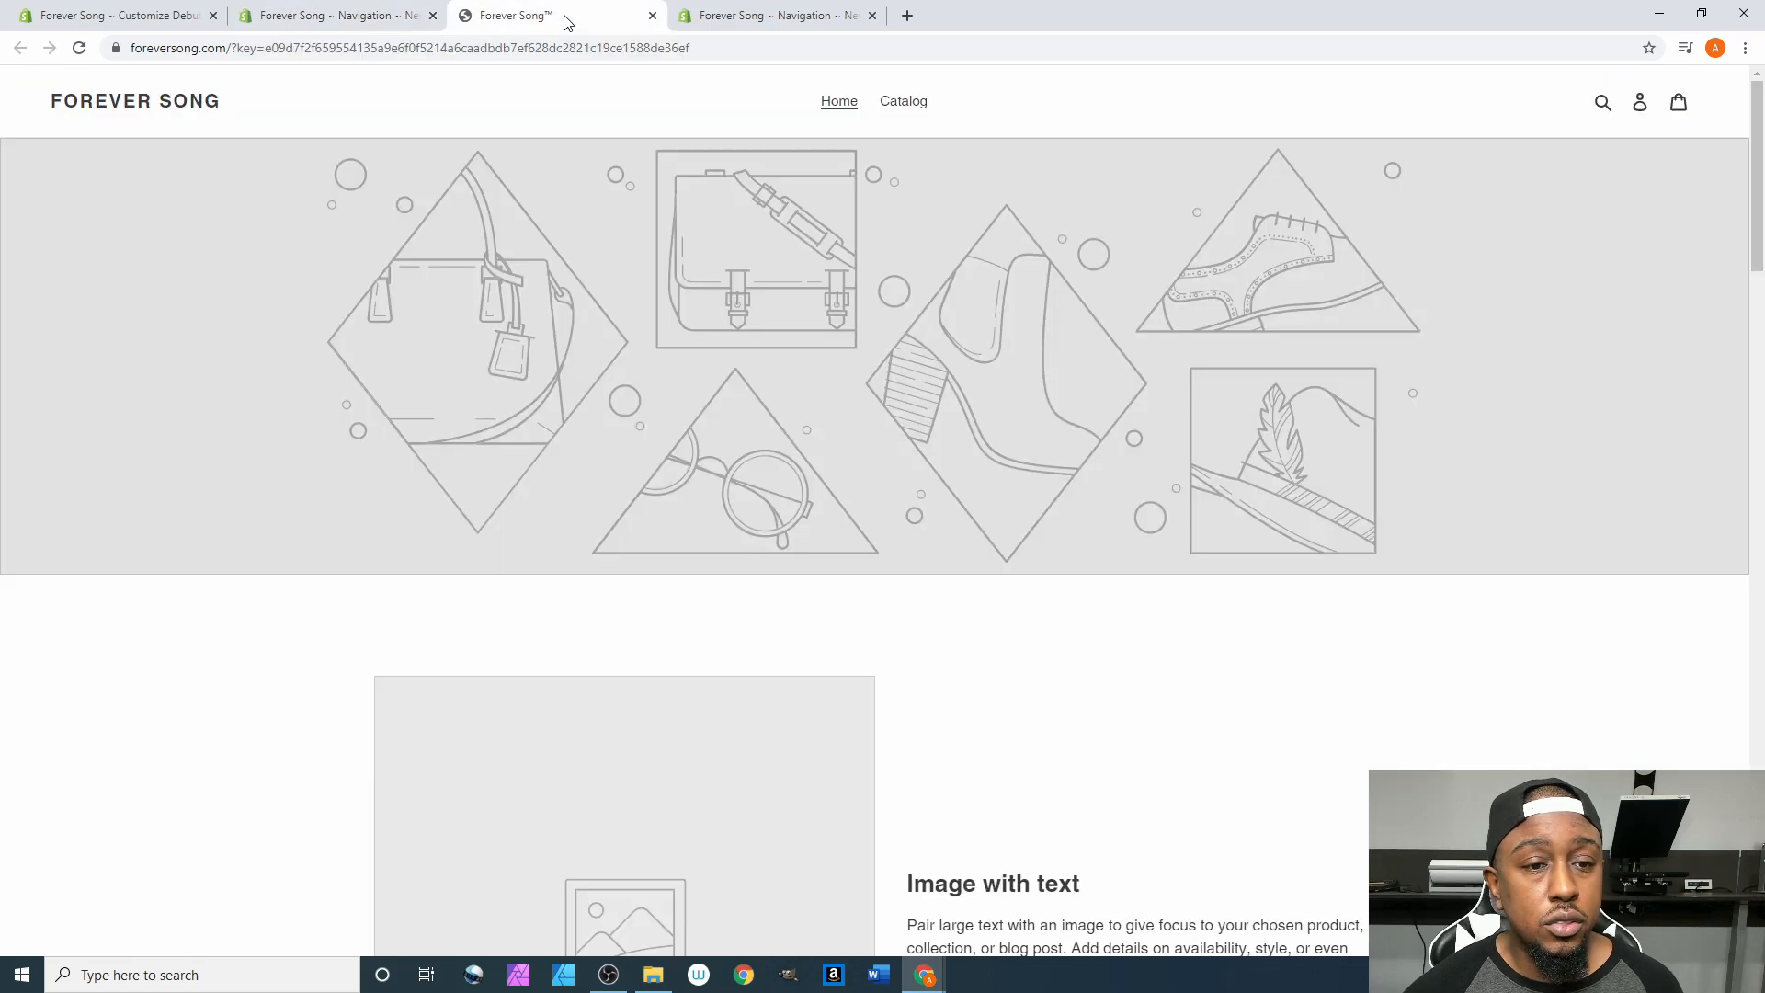
left_click(129, 13)
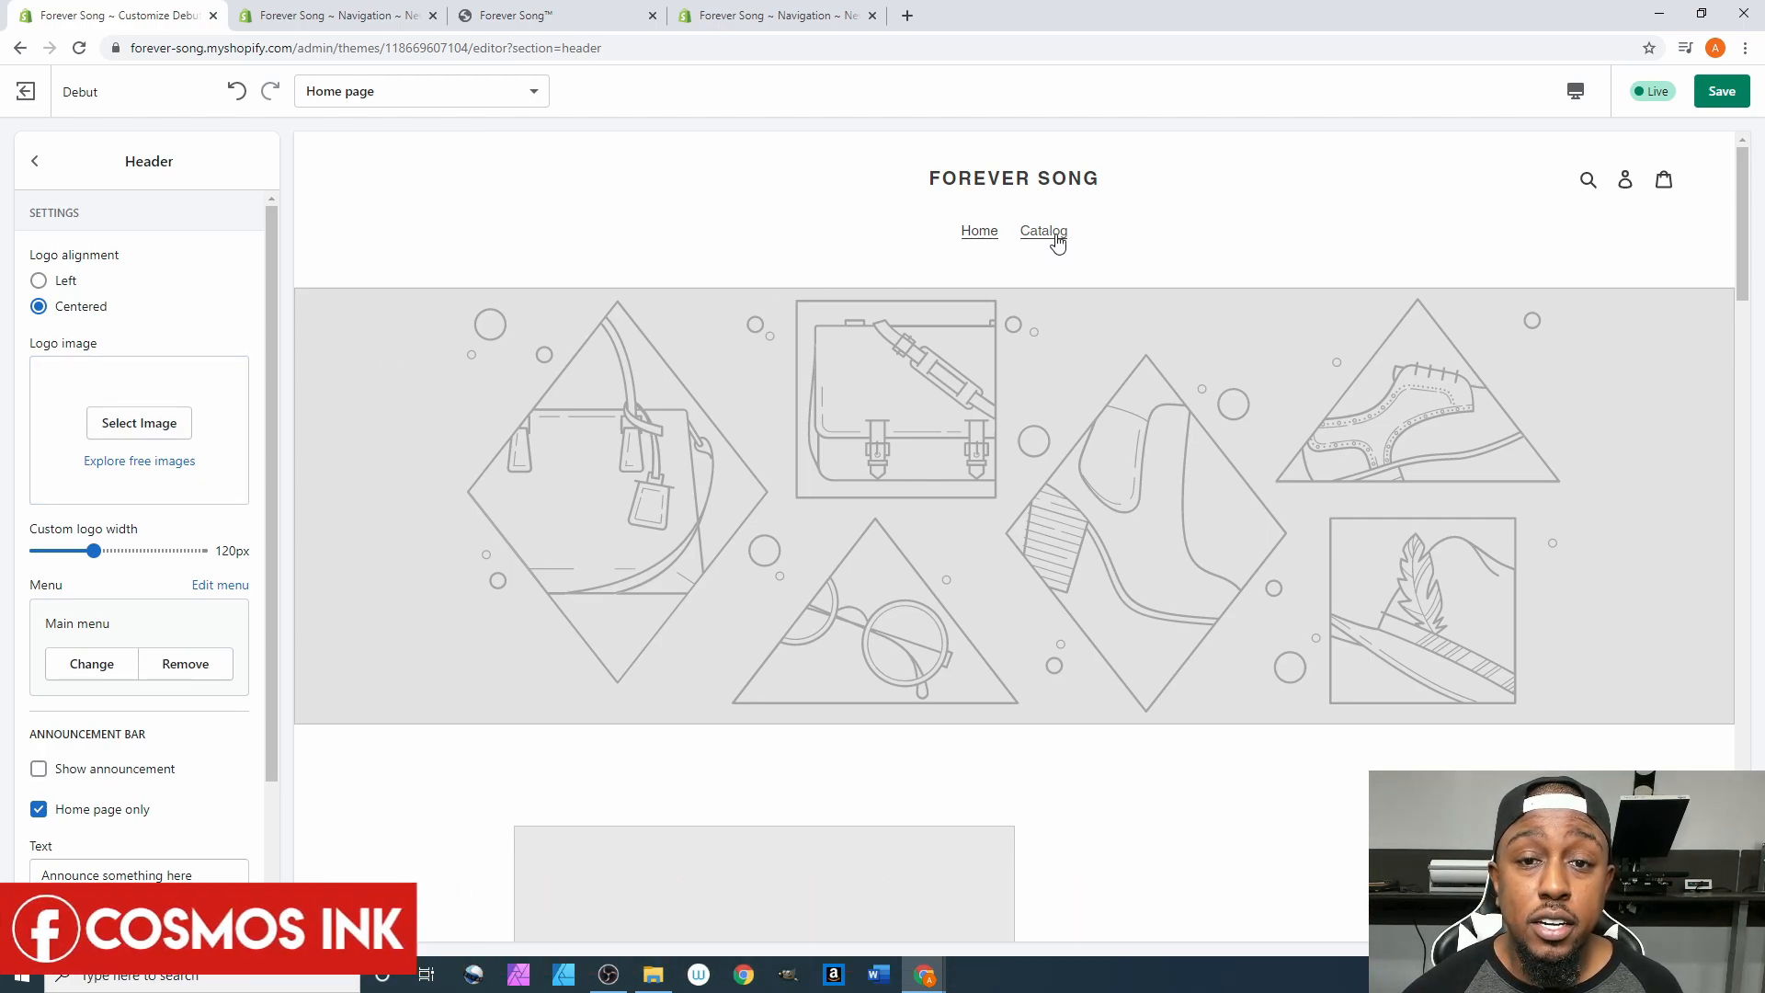
left_click(80, 49)
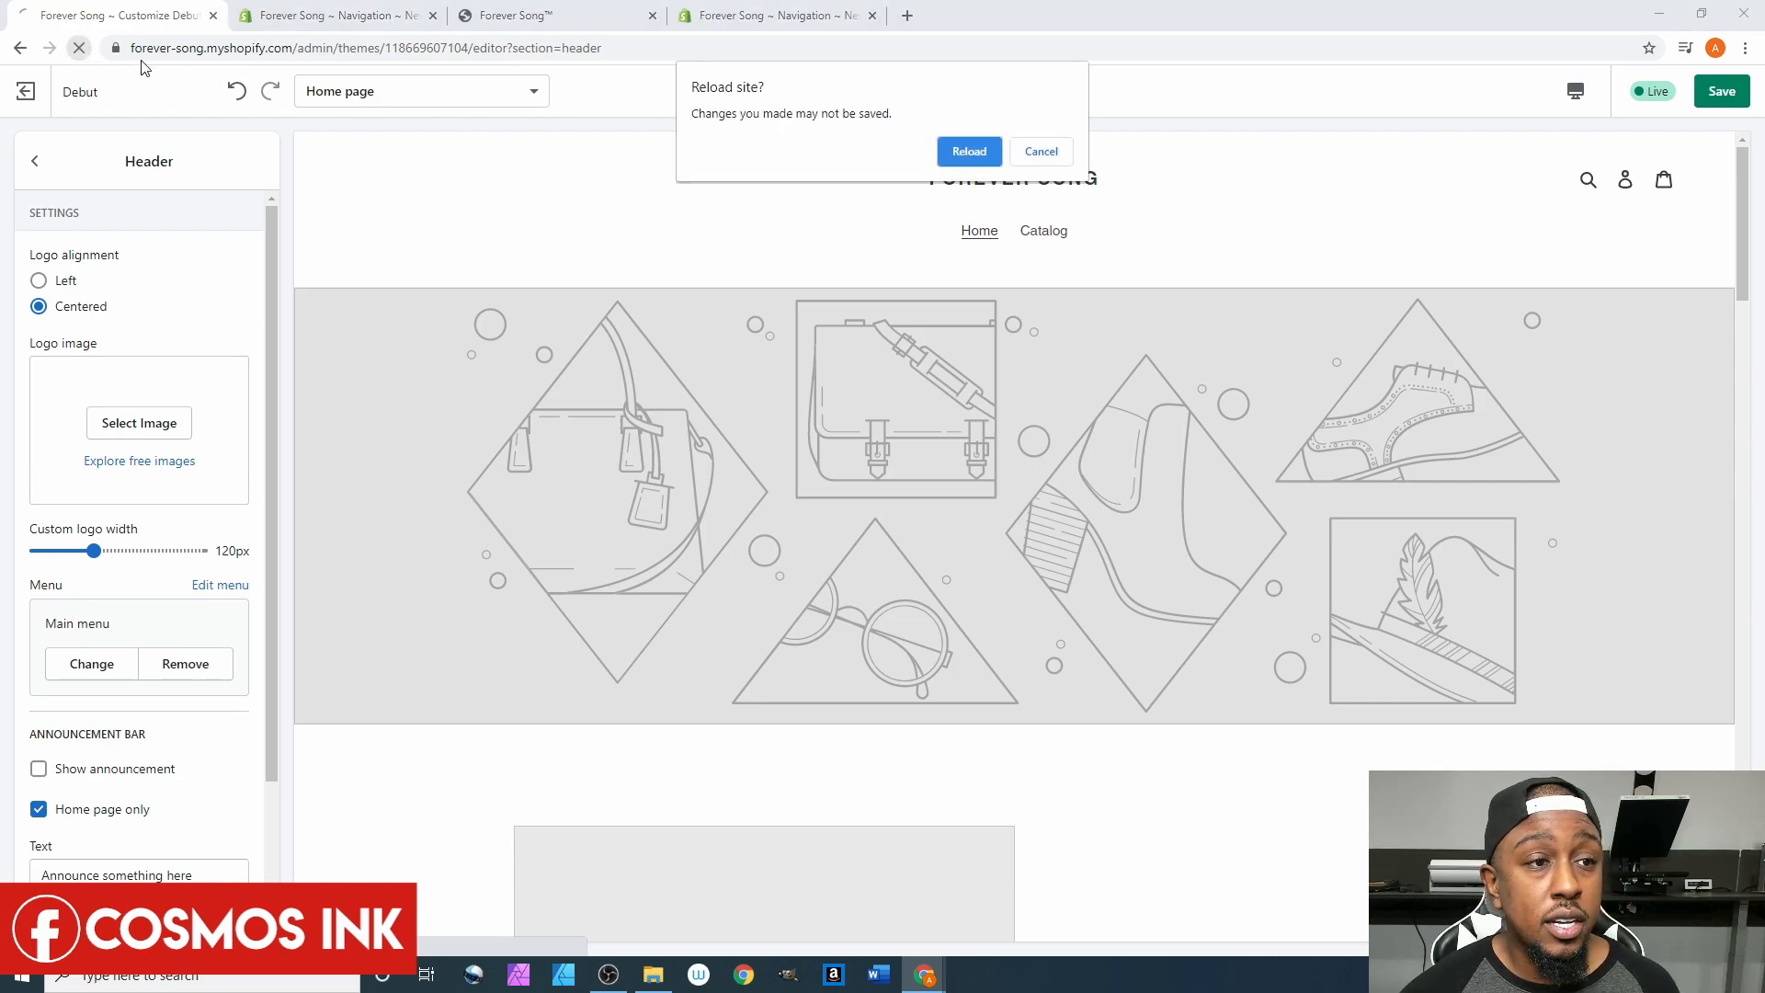
left_click(971, 151)
left_click(1701, 88)
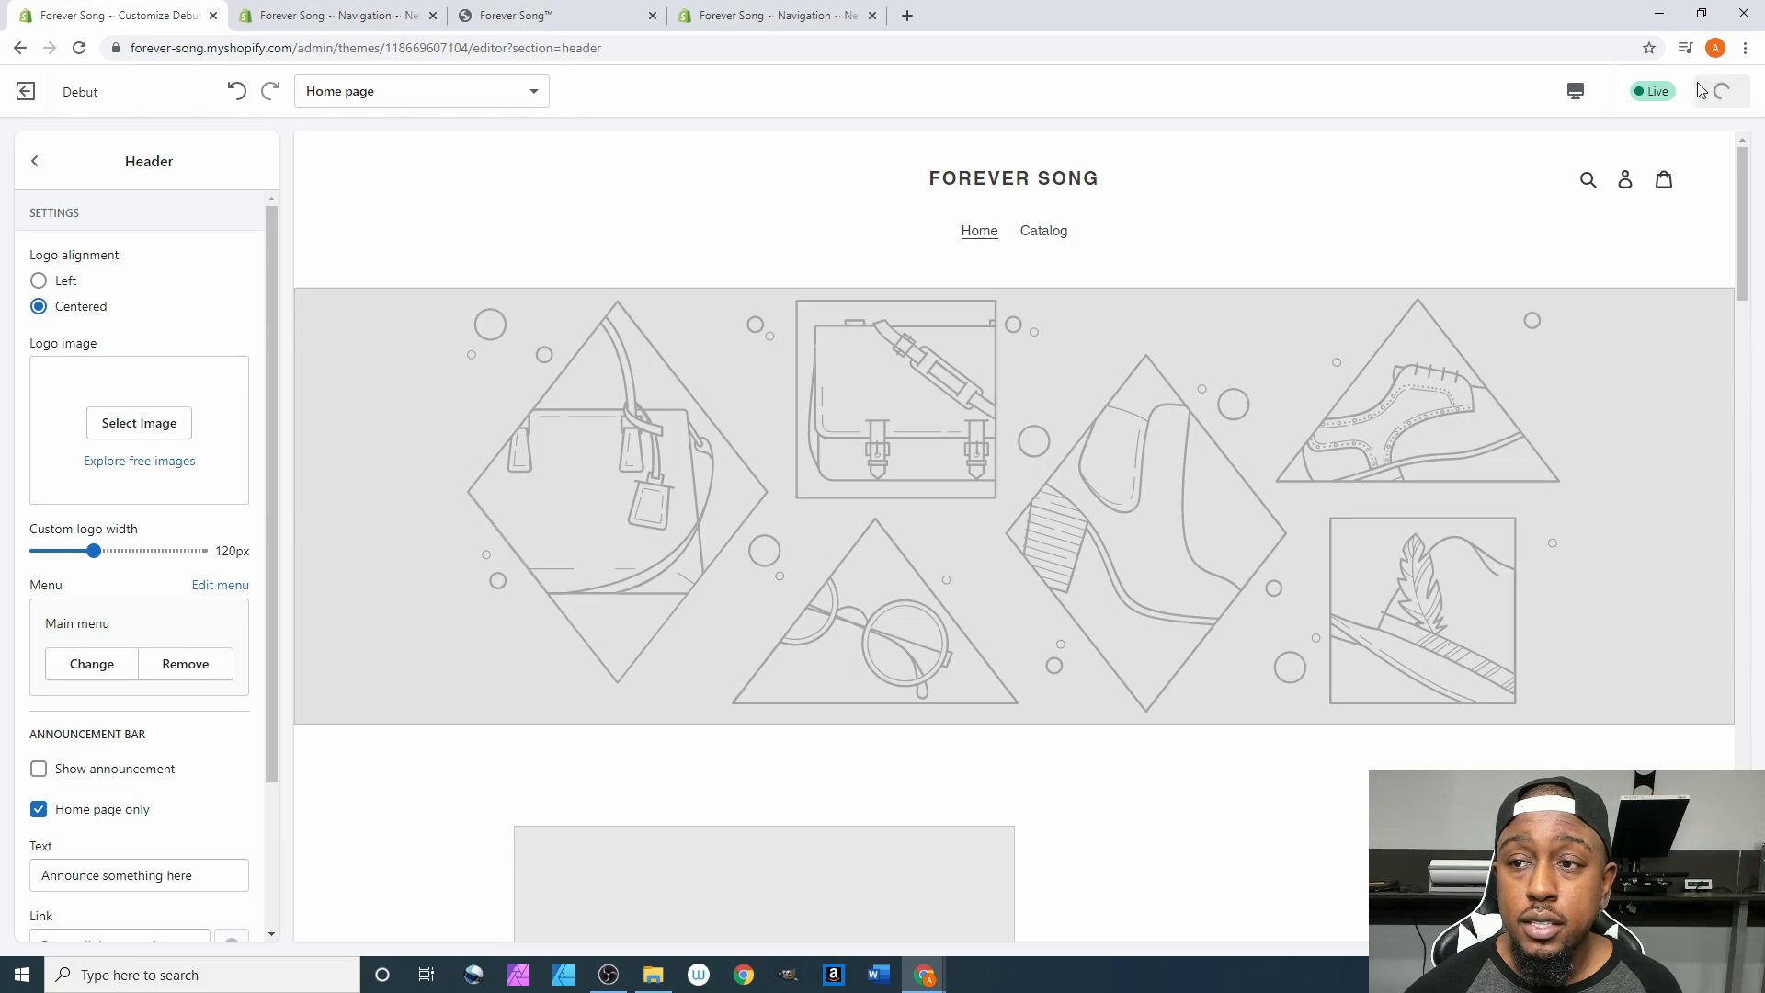
left_click(80, 48)
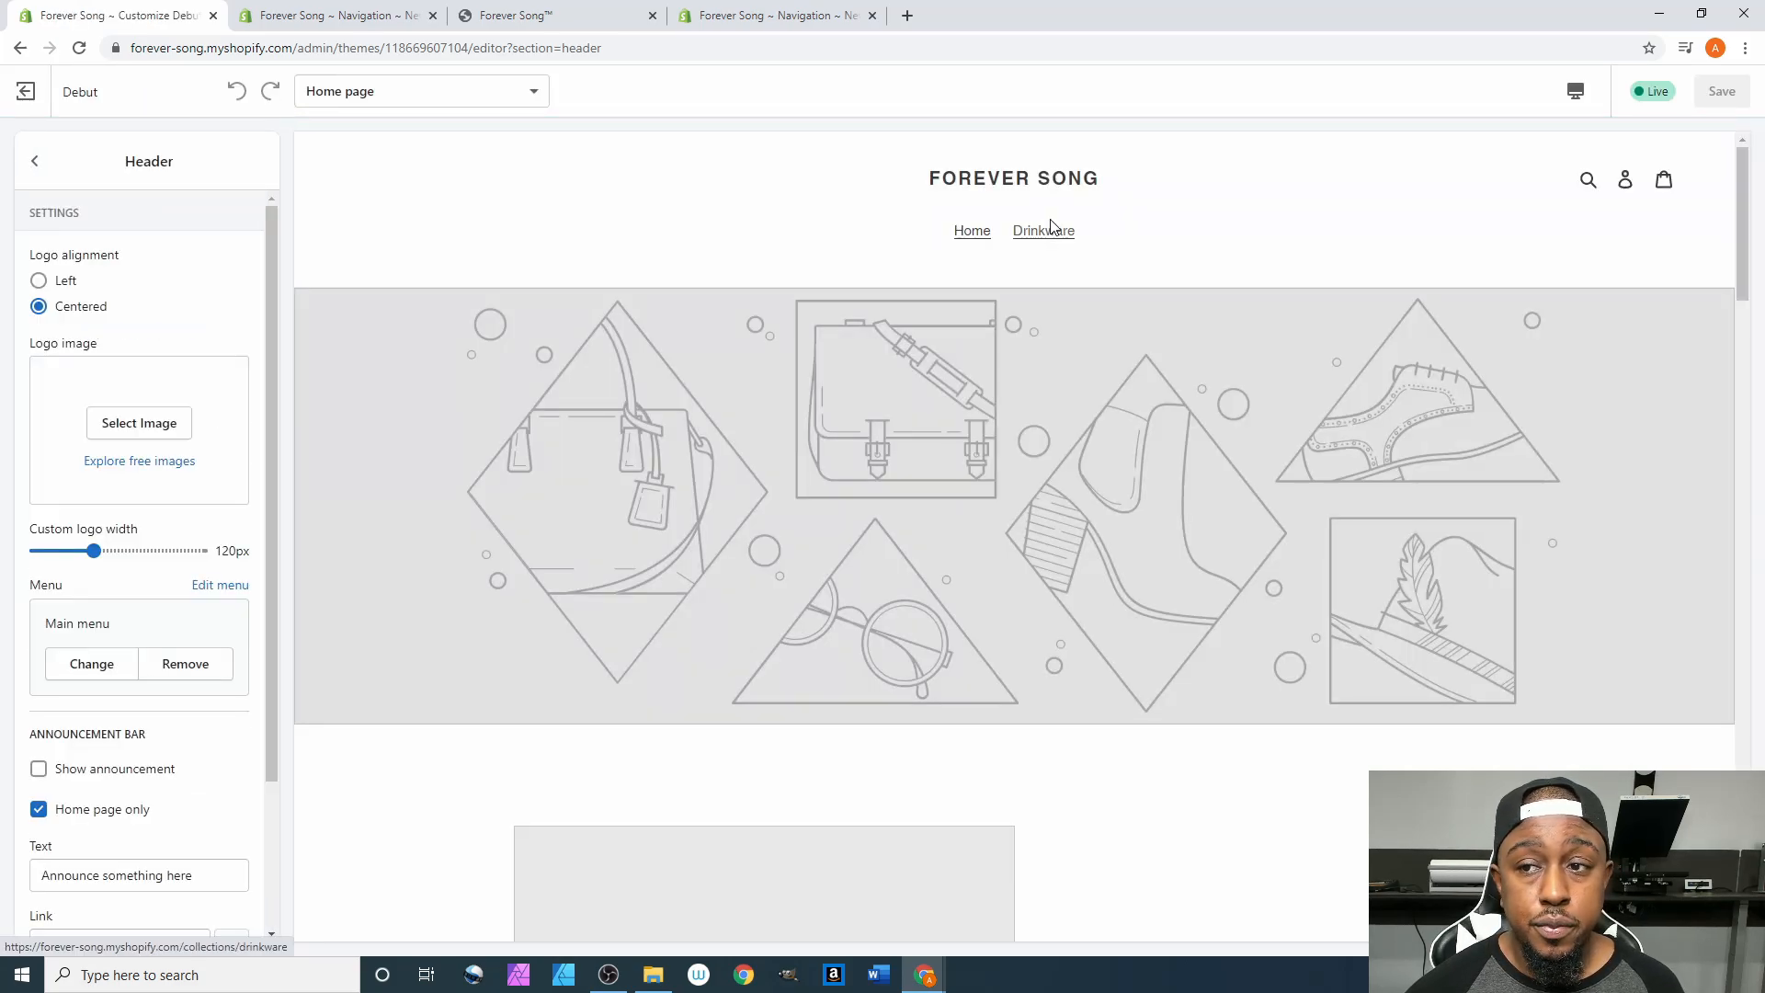
Refresh the live storefront and follow its Drinkware menu link to look over the collection page.
left_click(533, 16)
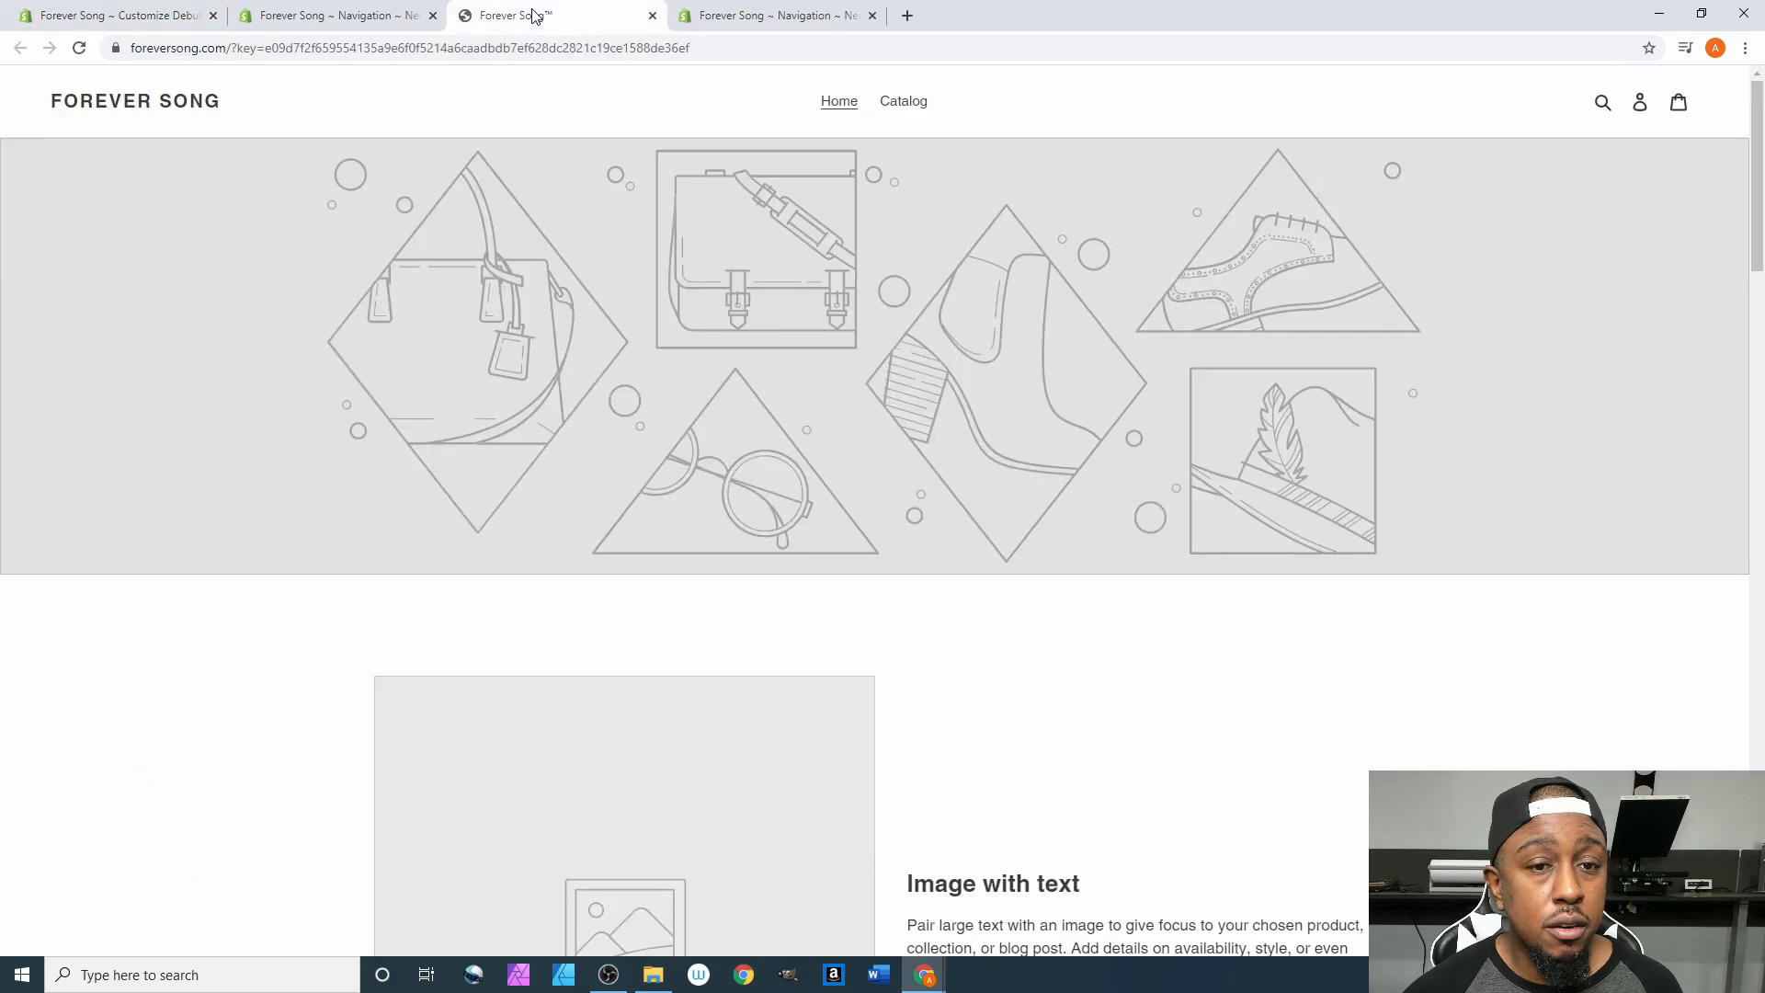
left_click(80, 48)
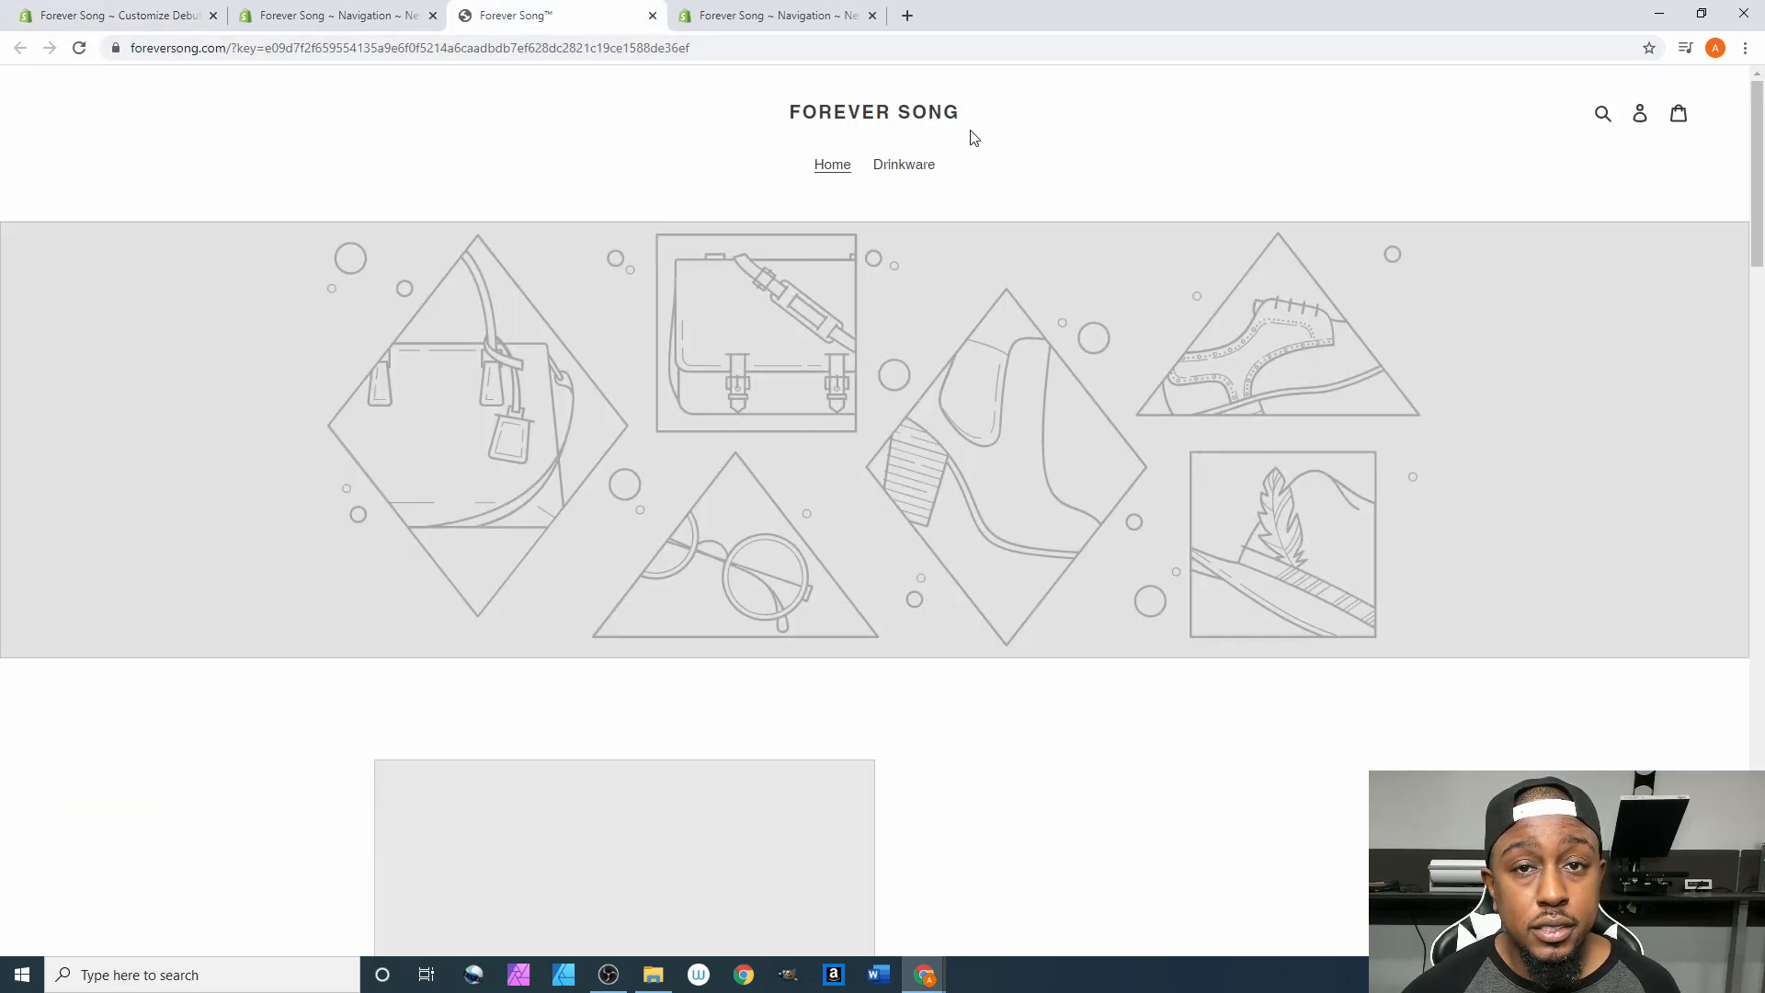
left_click(904, 168)
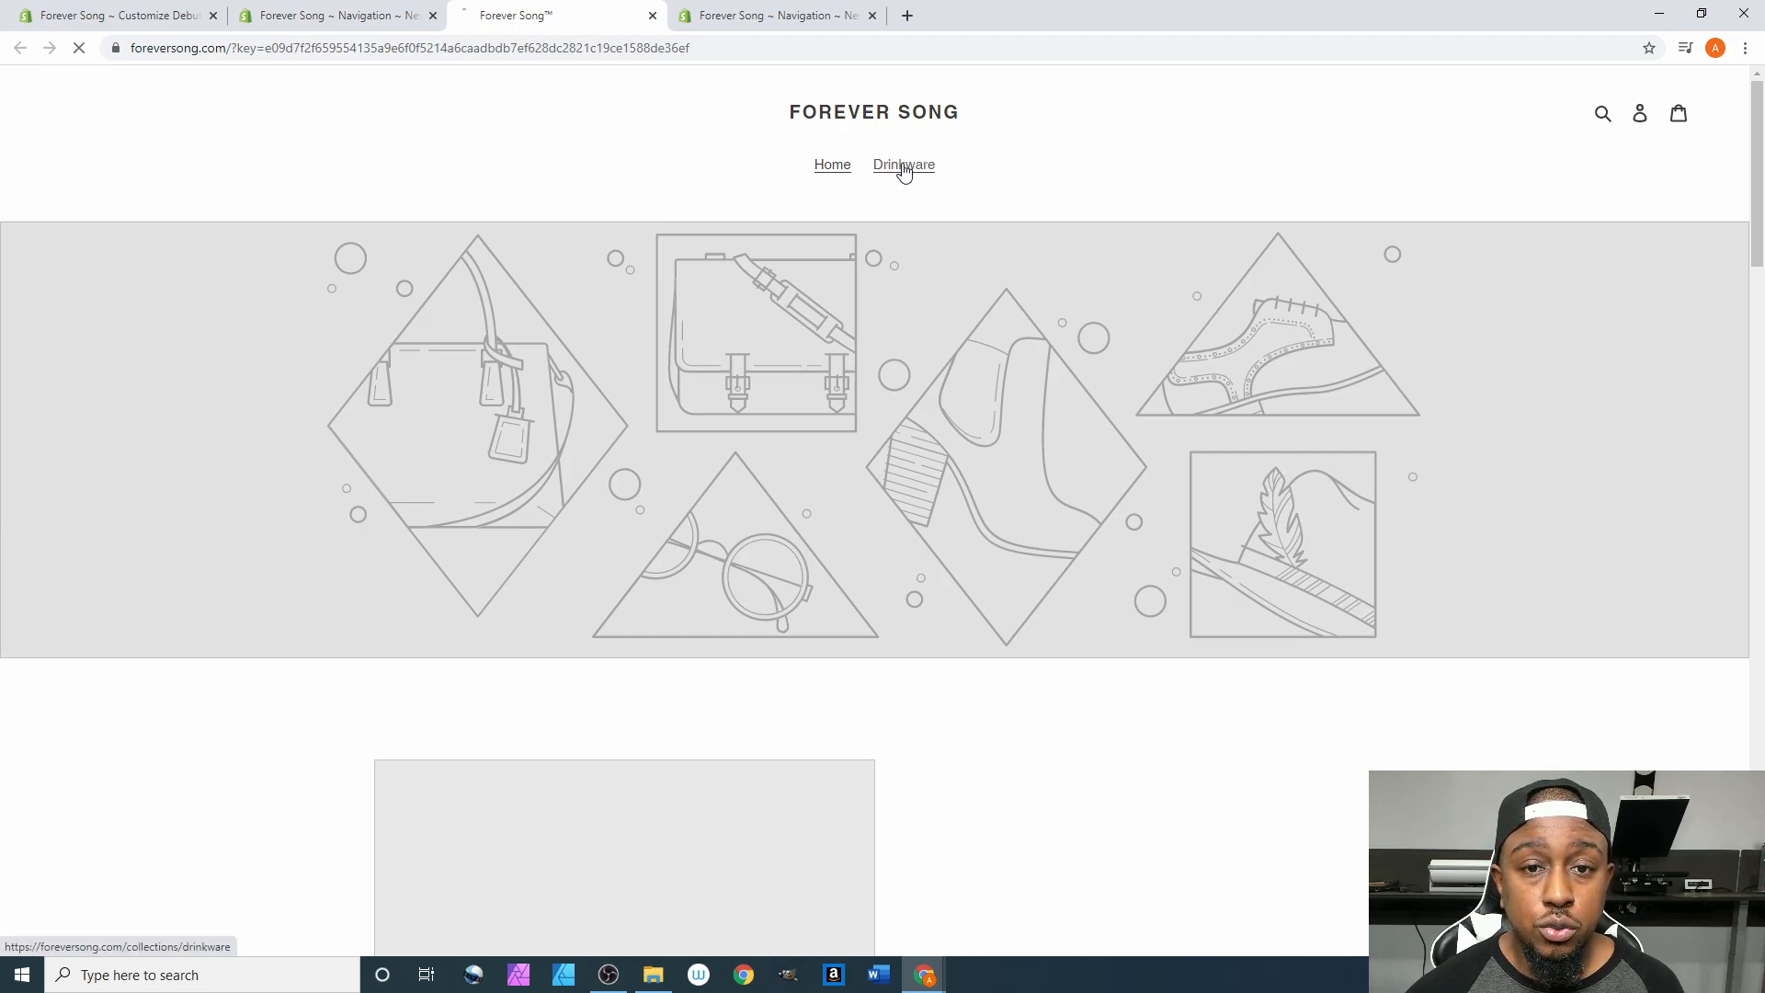
scroll(658, 452, "down", 2)
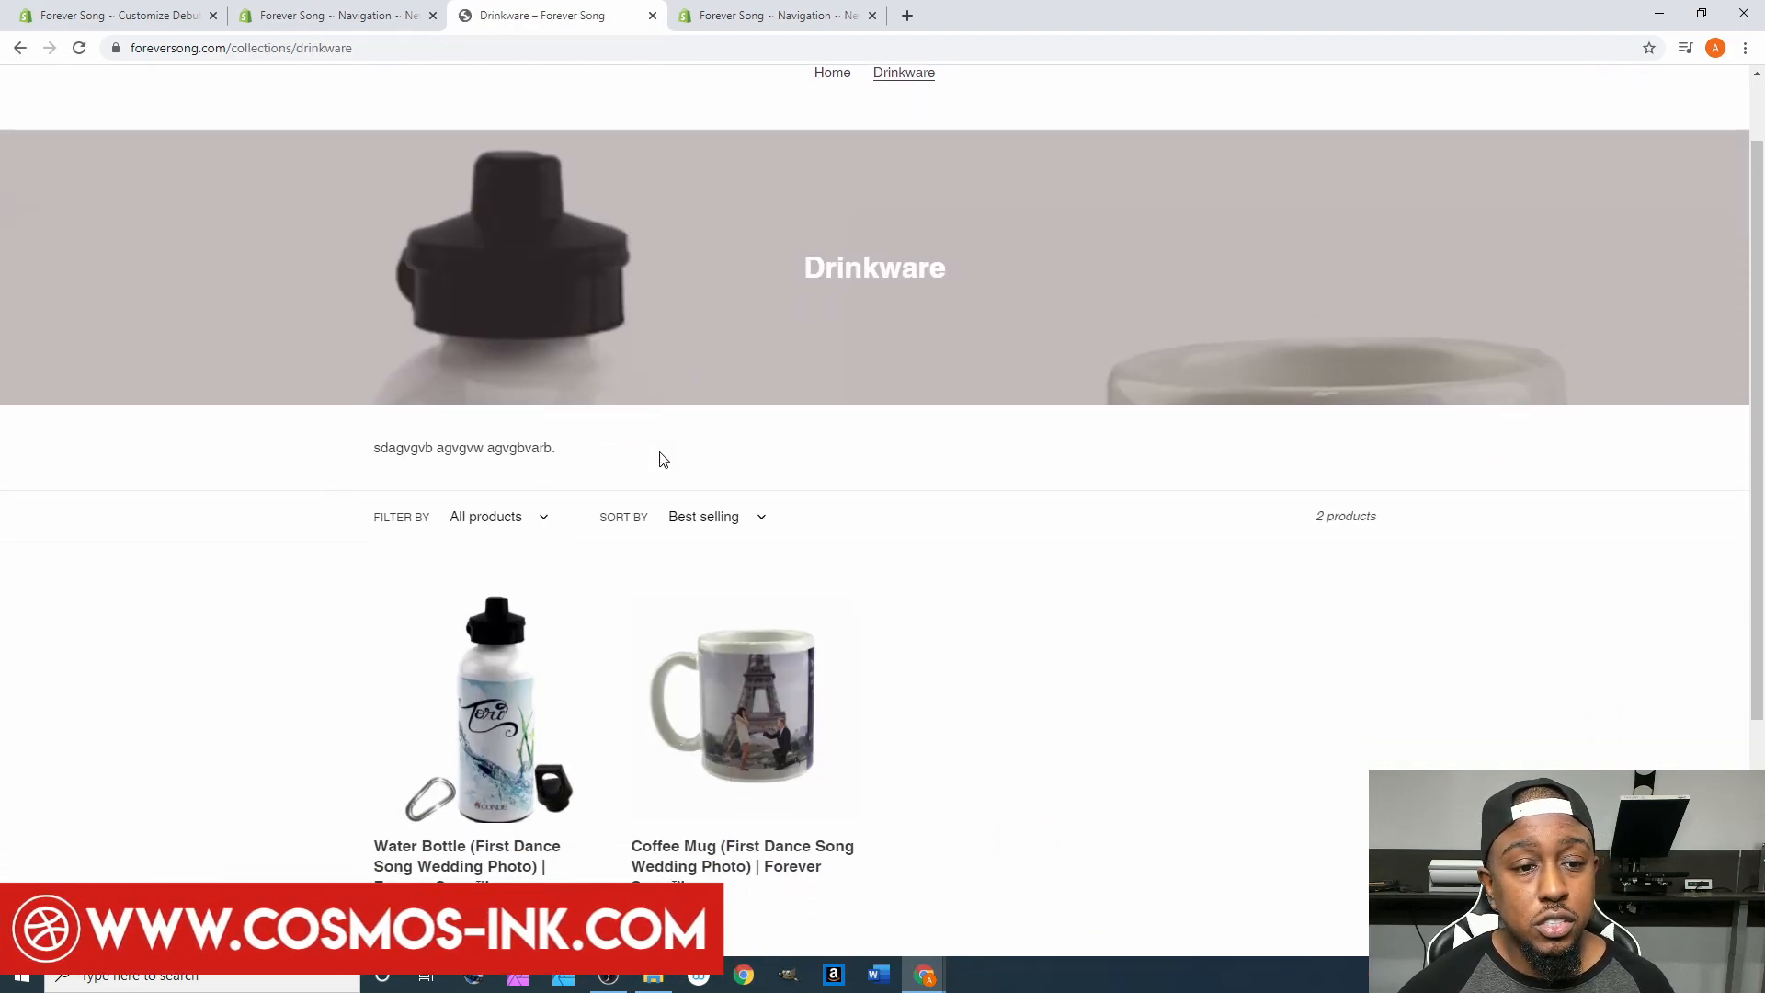
scroll(692, 576, "down", 2)
scroll(819, 540, "up", 3)
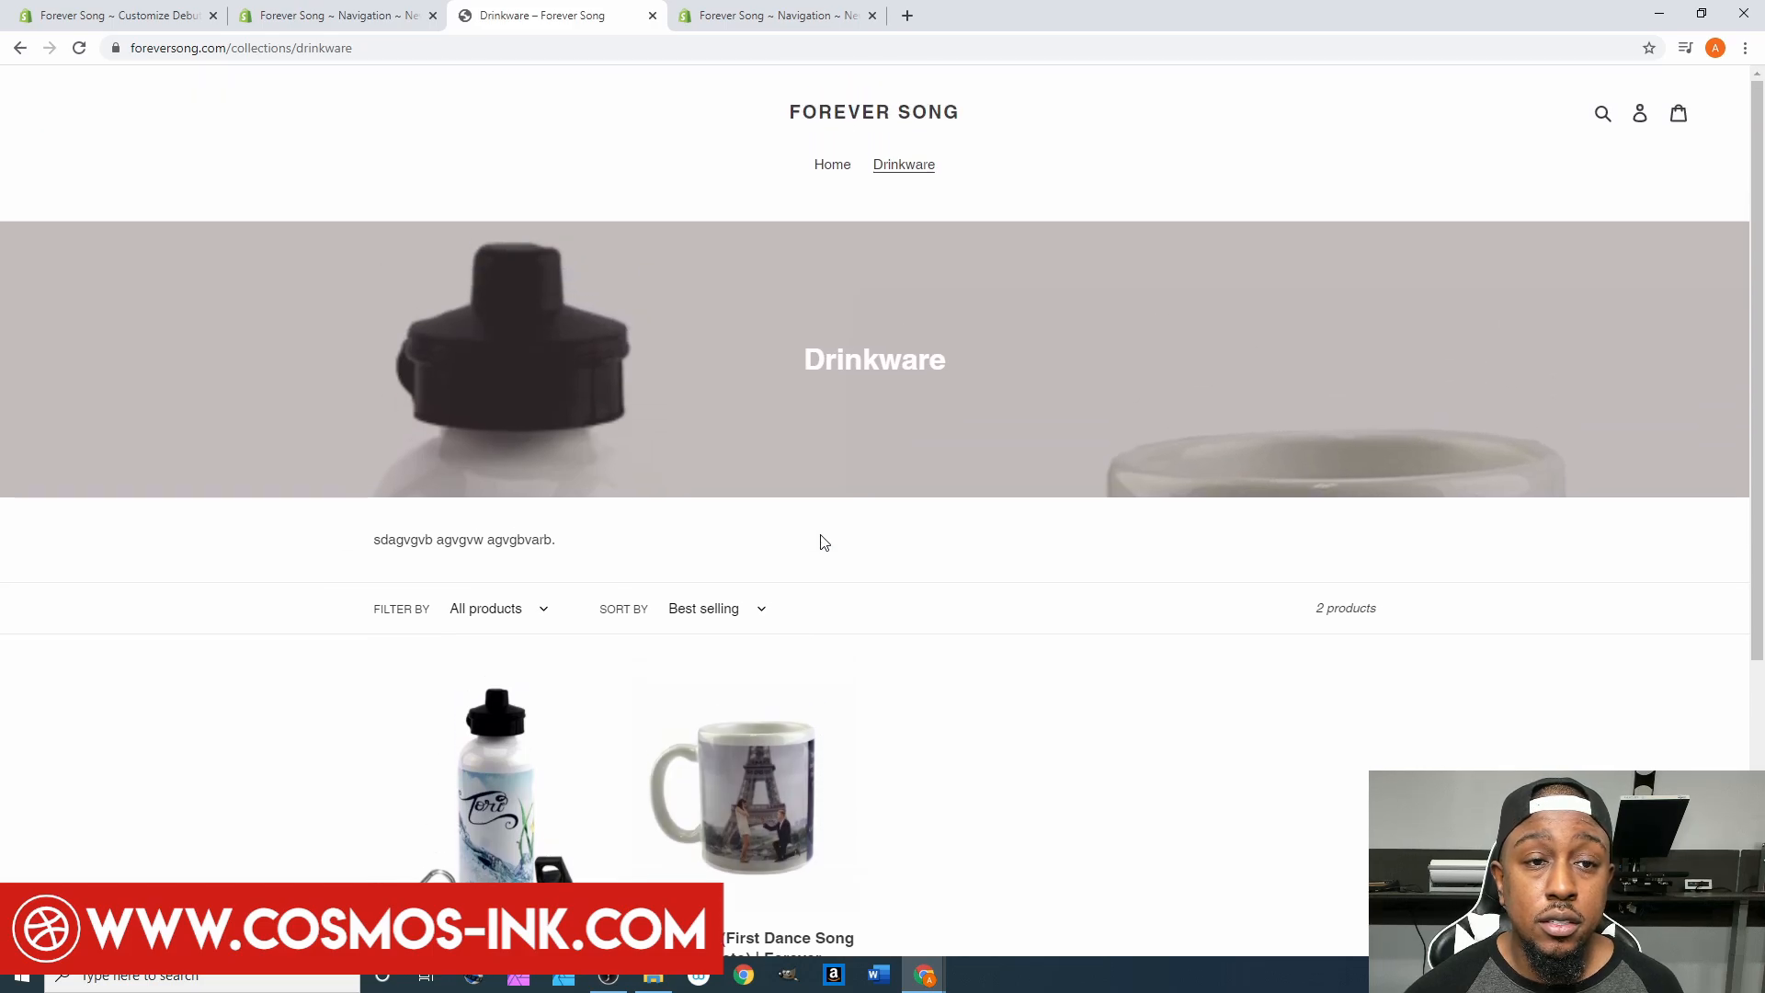
Return to the main menu editor and add a "Photo Panel" item linked to the Photo Panel collection.
left_click(399, 24)
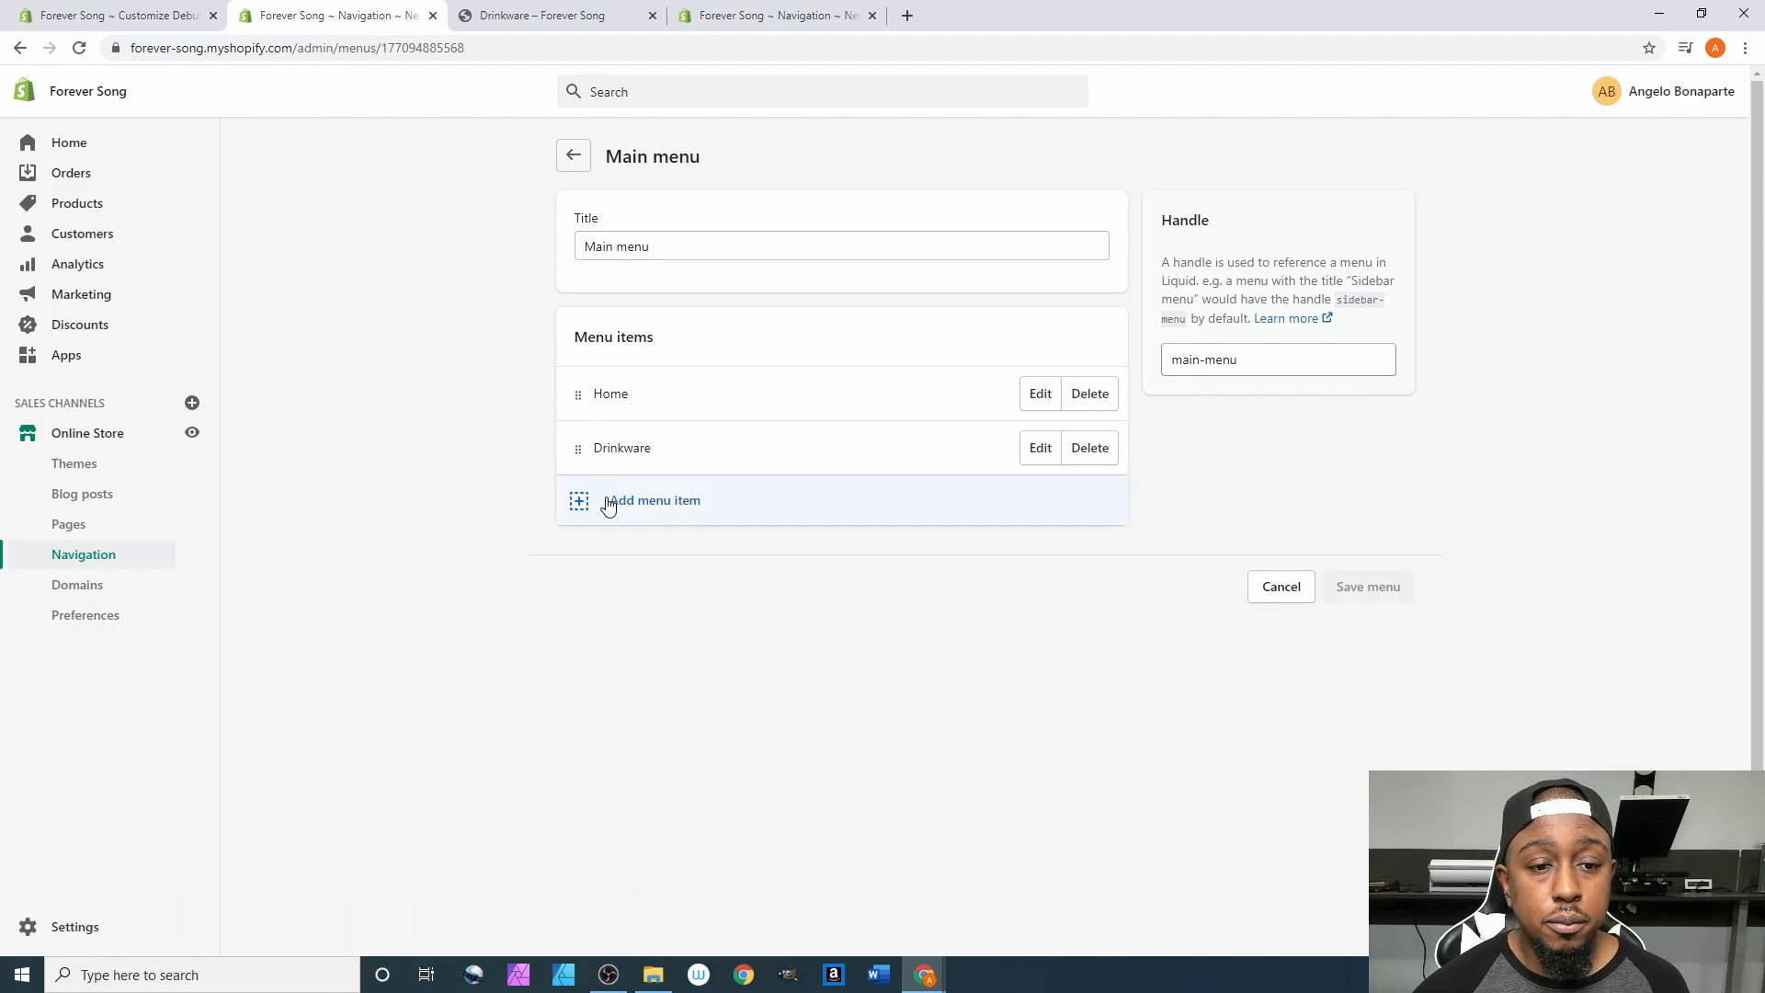
left_click(580, 502)
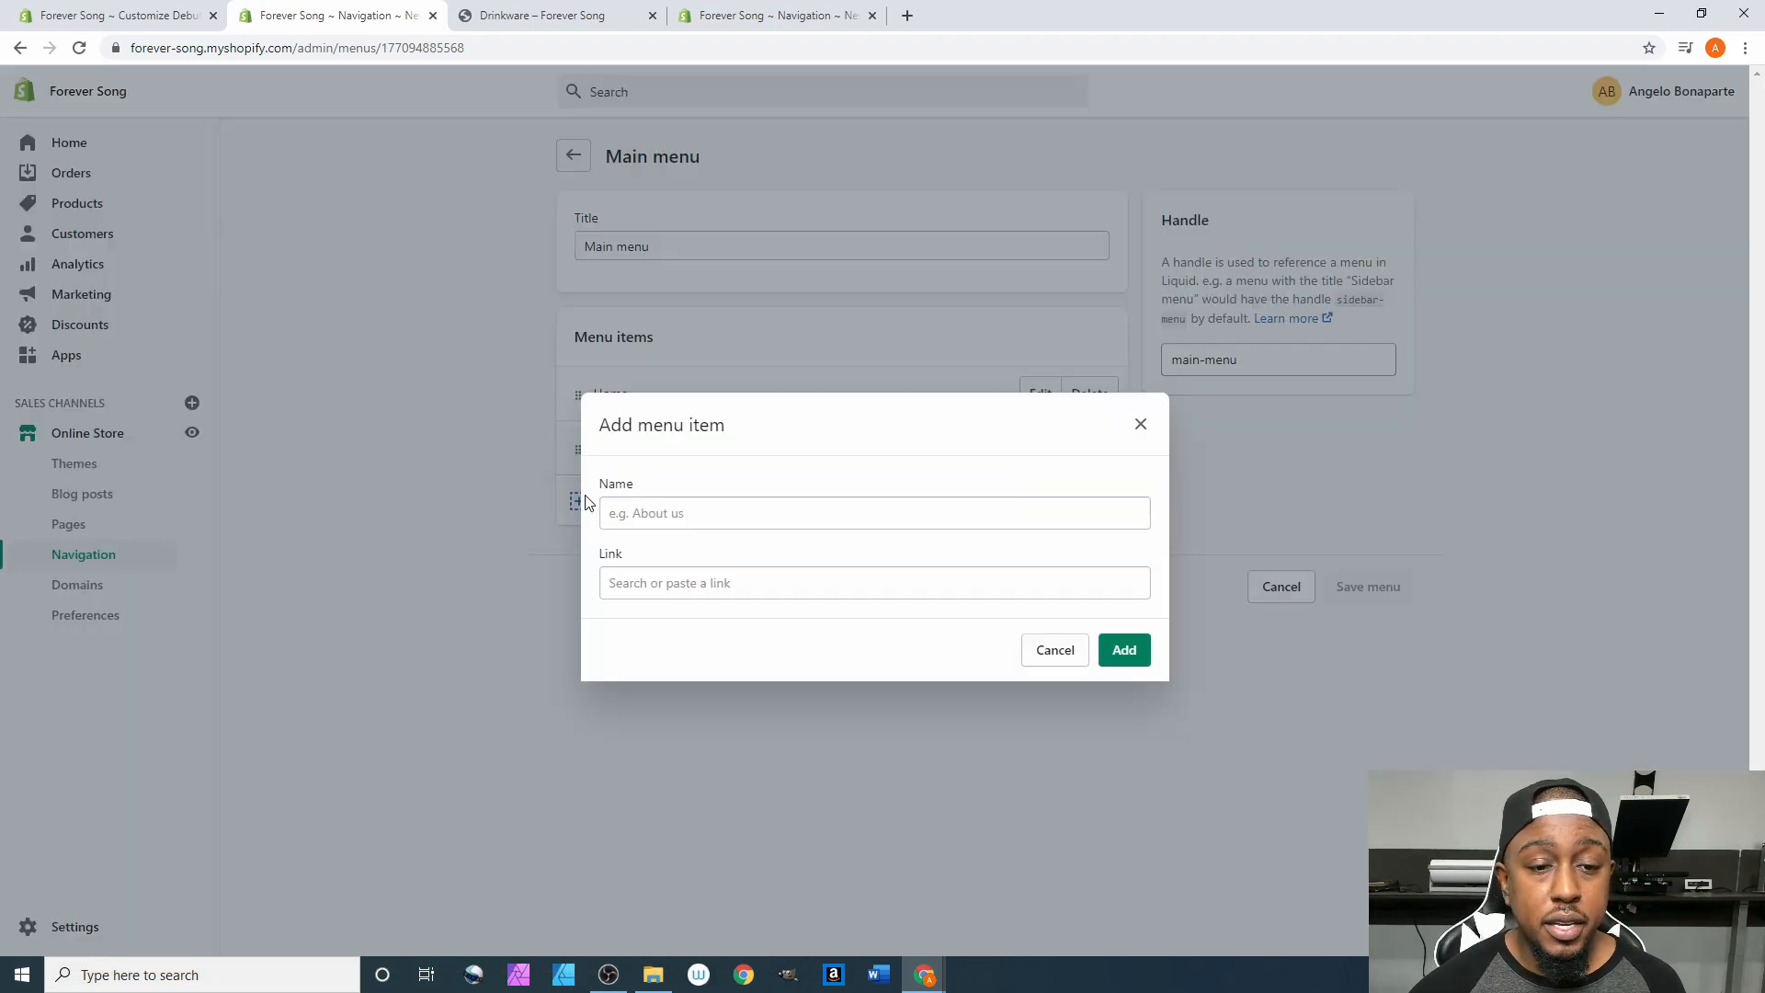
left_click(643, 511)
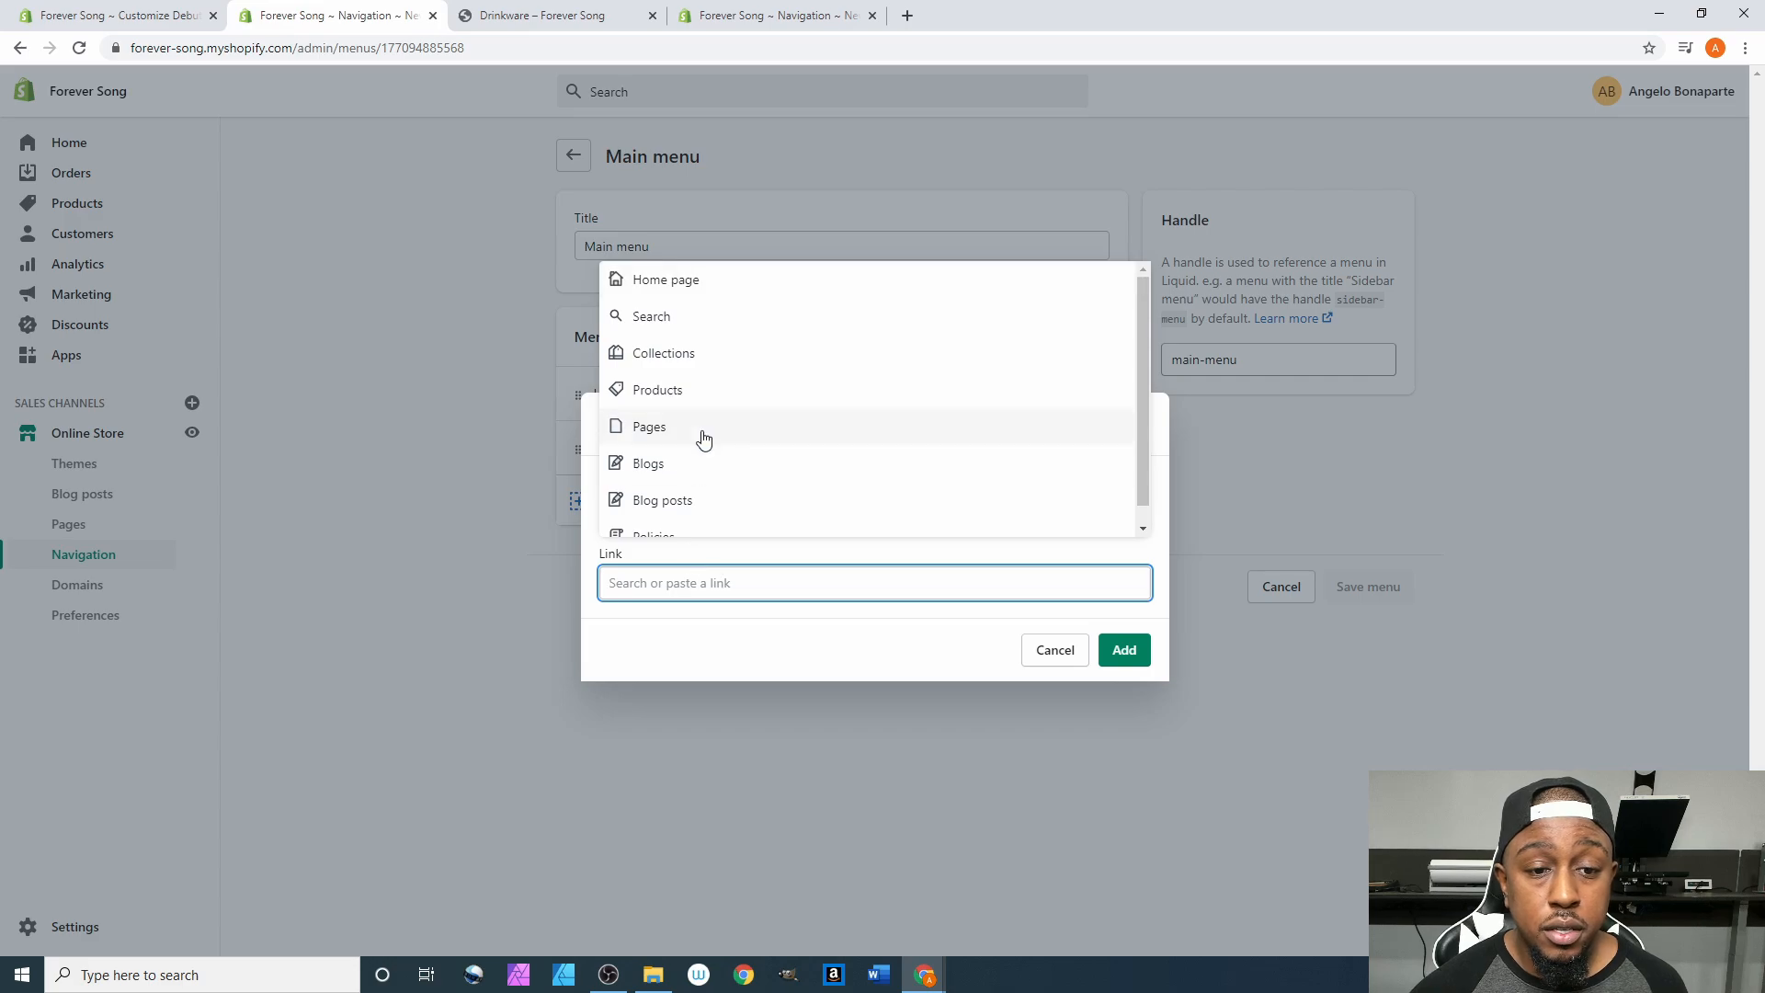
left_click(706, 364)
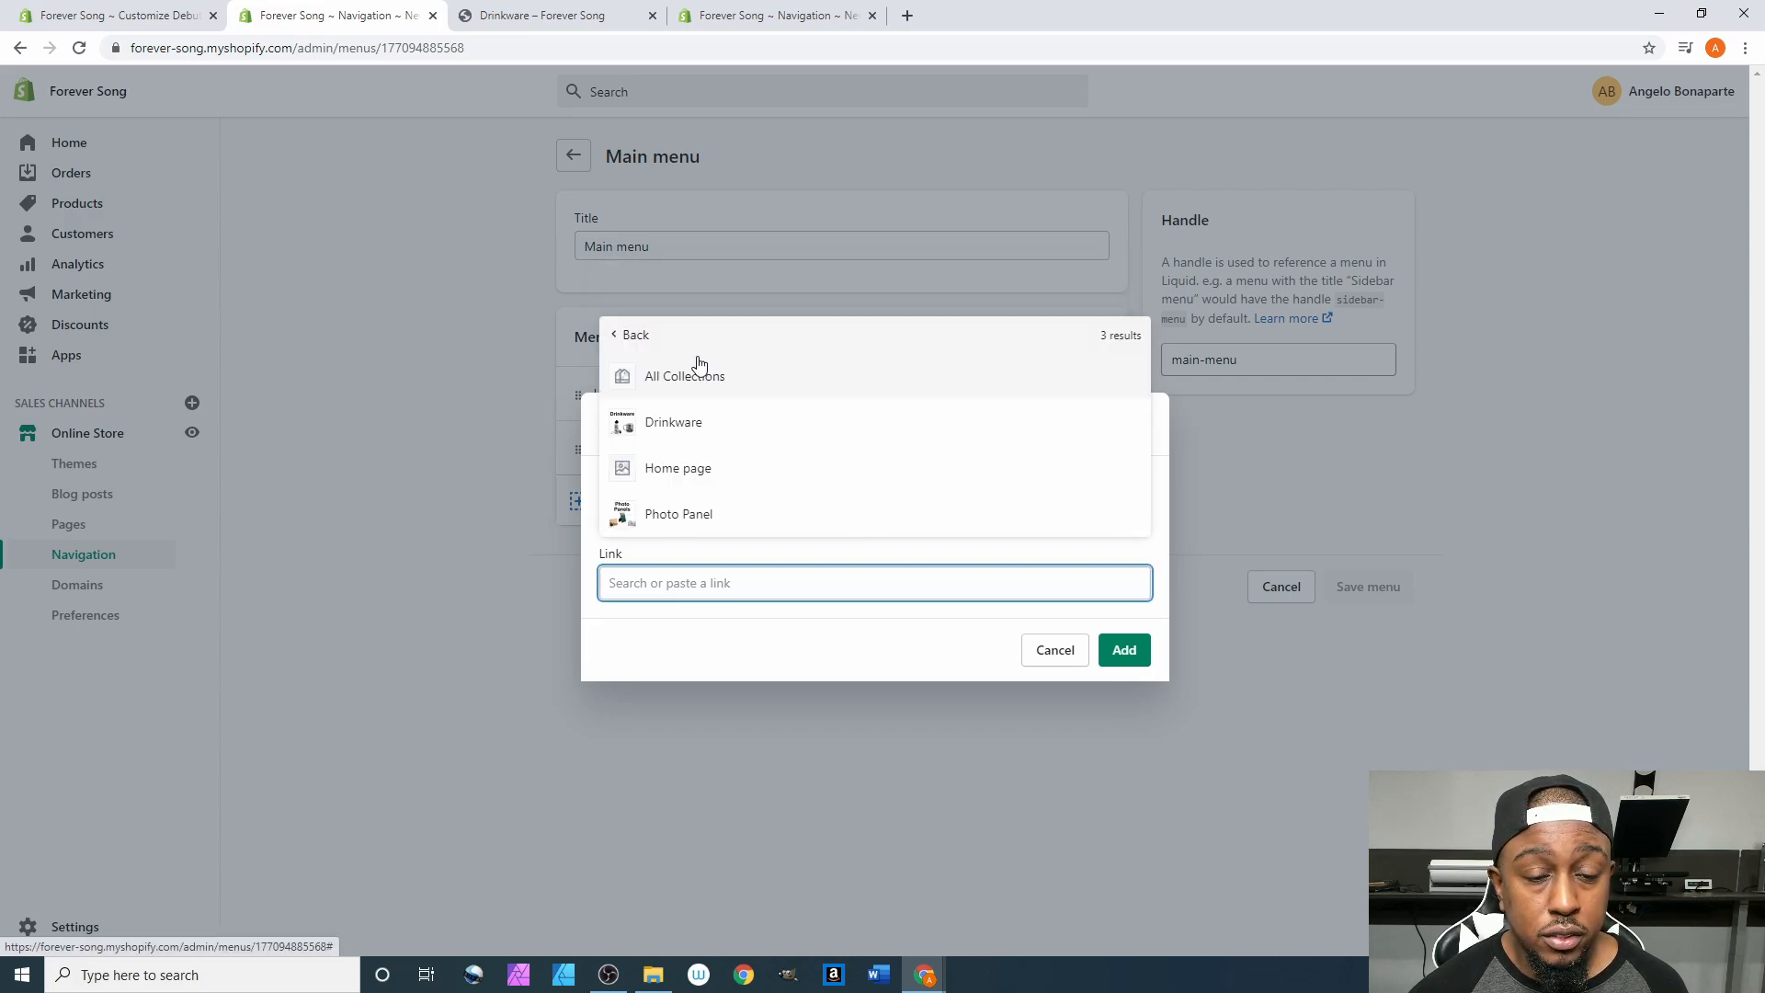
left_click(685, 514)
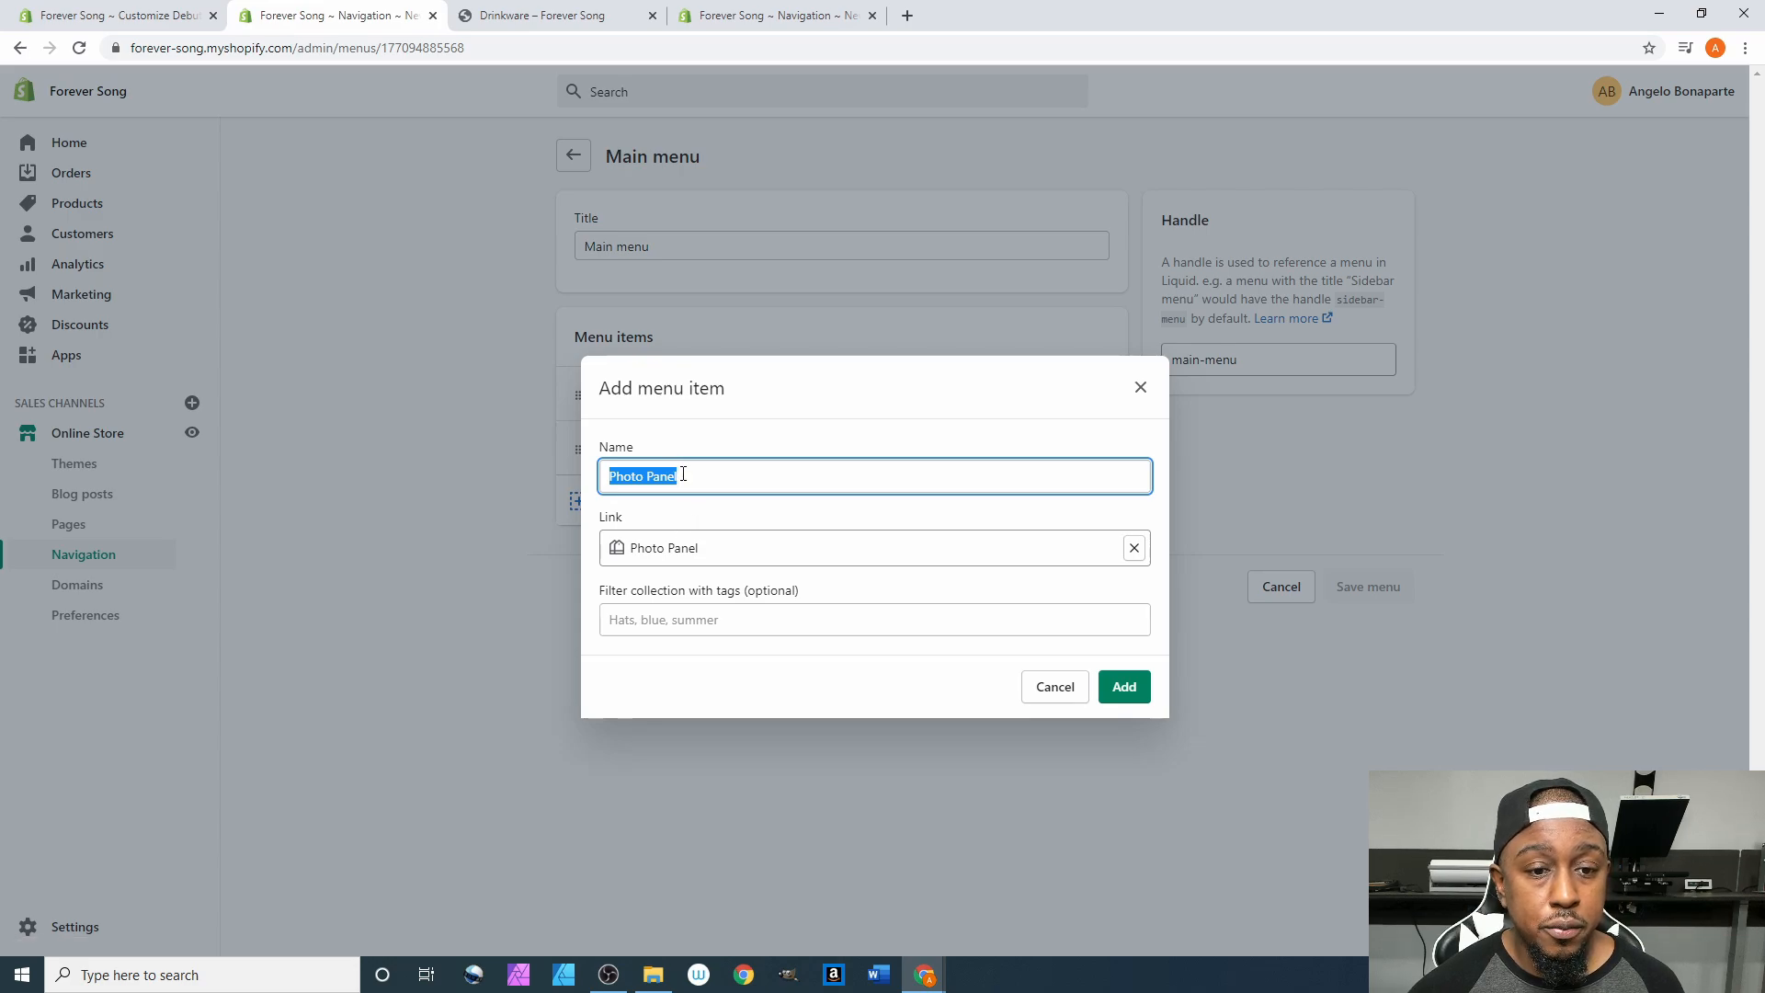
left_click(683, 474)
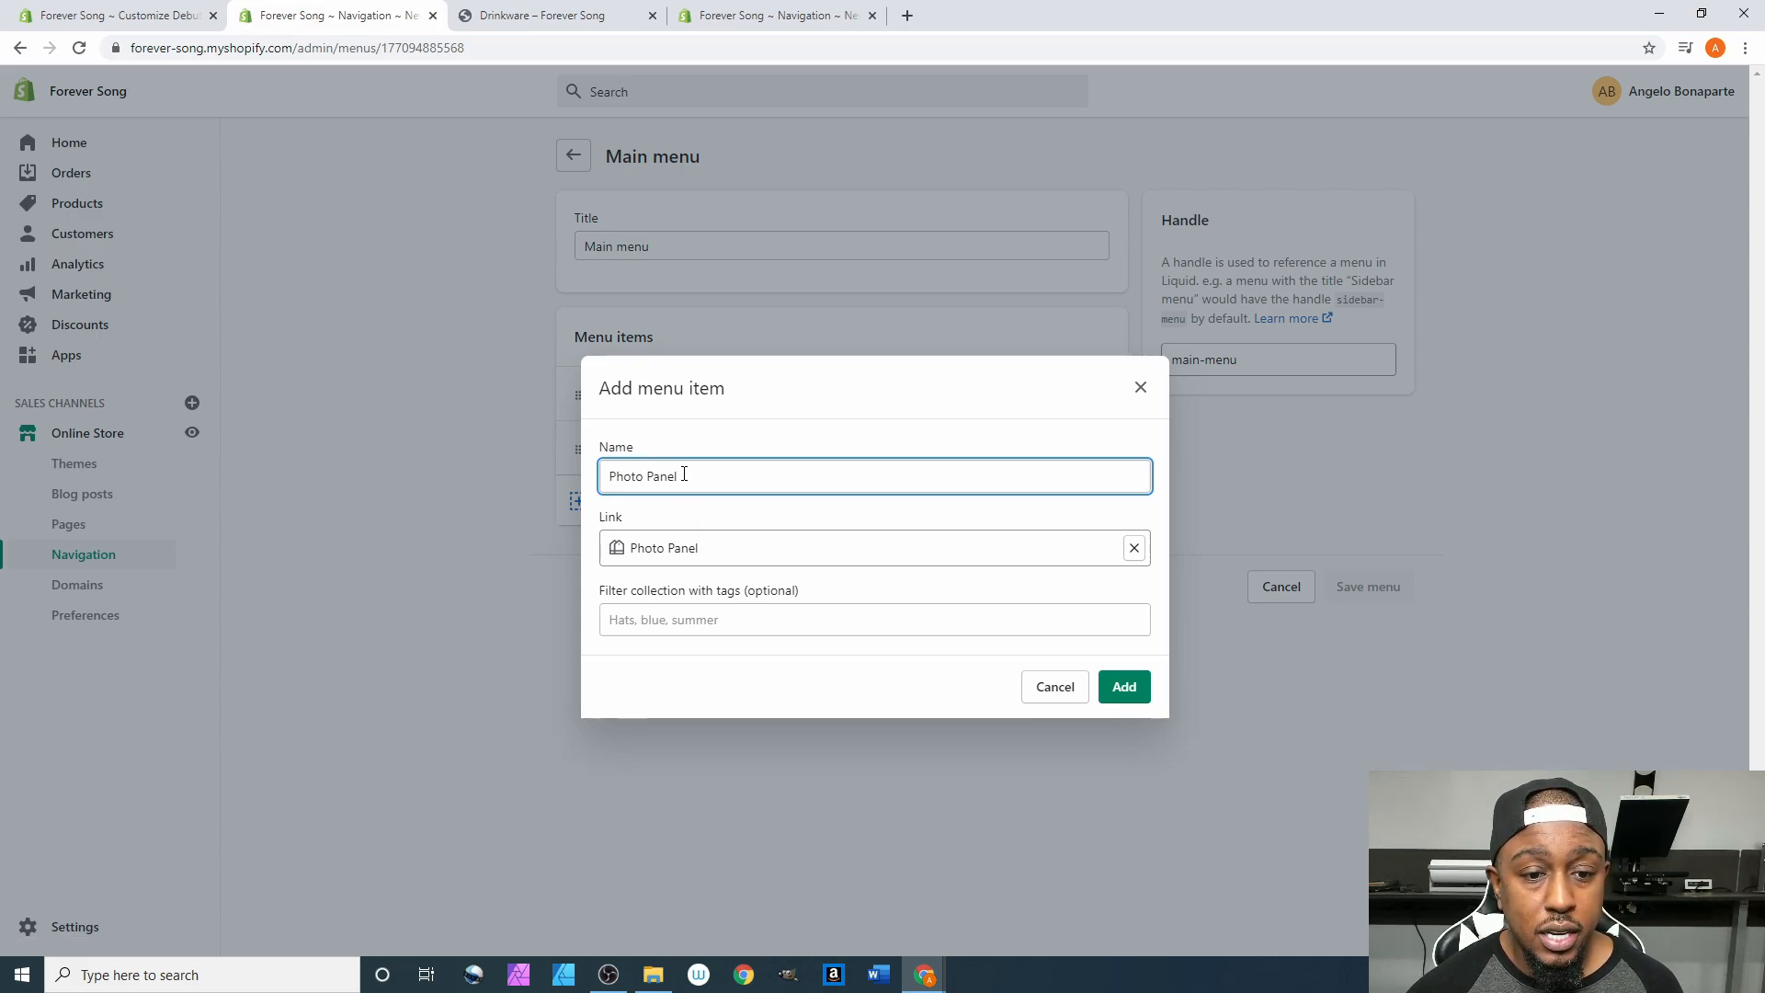
left_click(1131, 689)
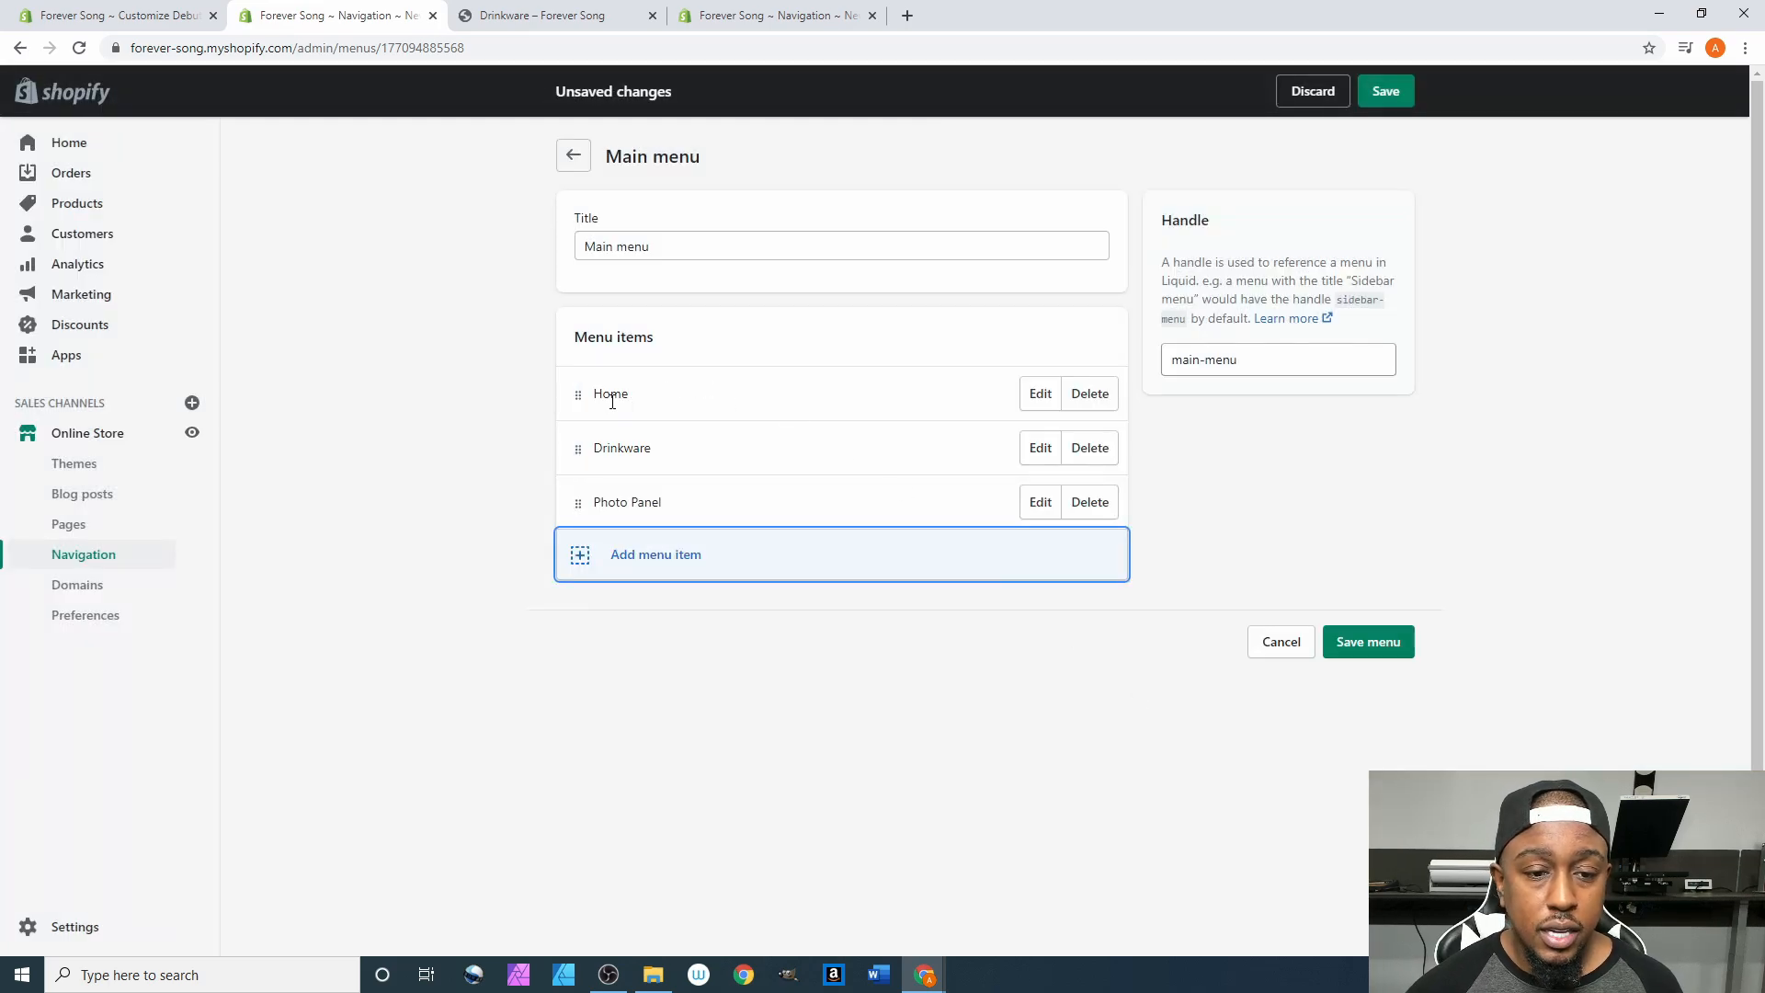
Start a new main menu item named "Follow Us On IG" and bring up its link options.
left_click(586, 563)
left_click(668, 506)
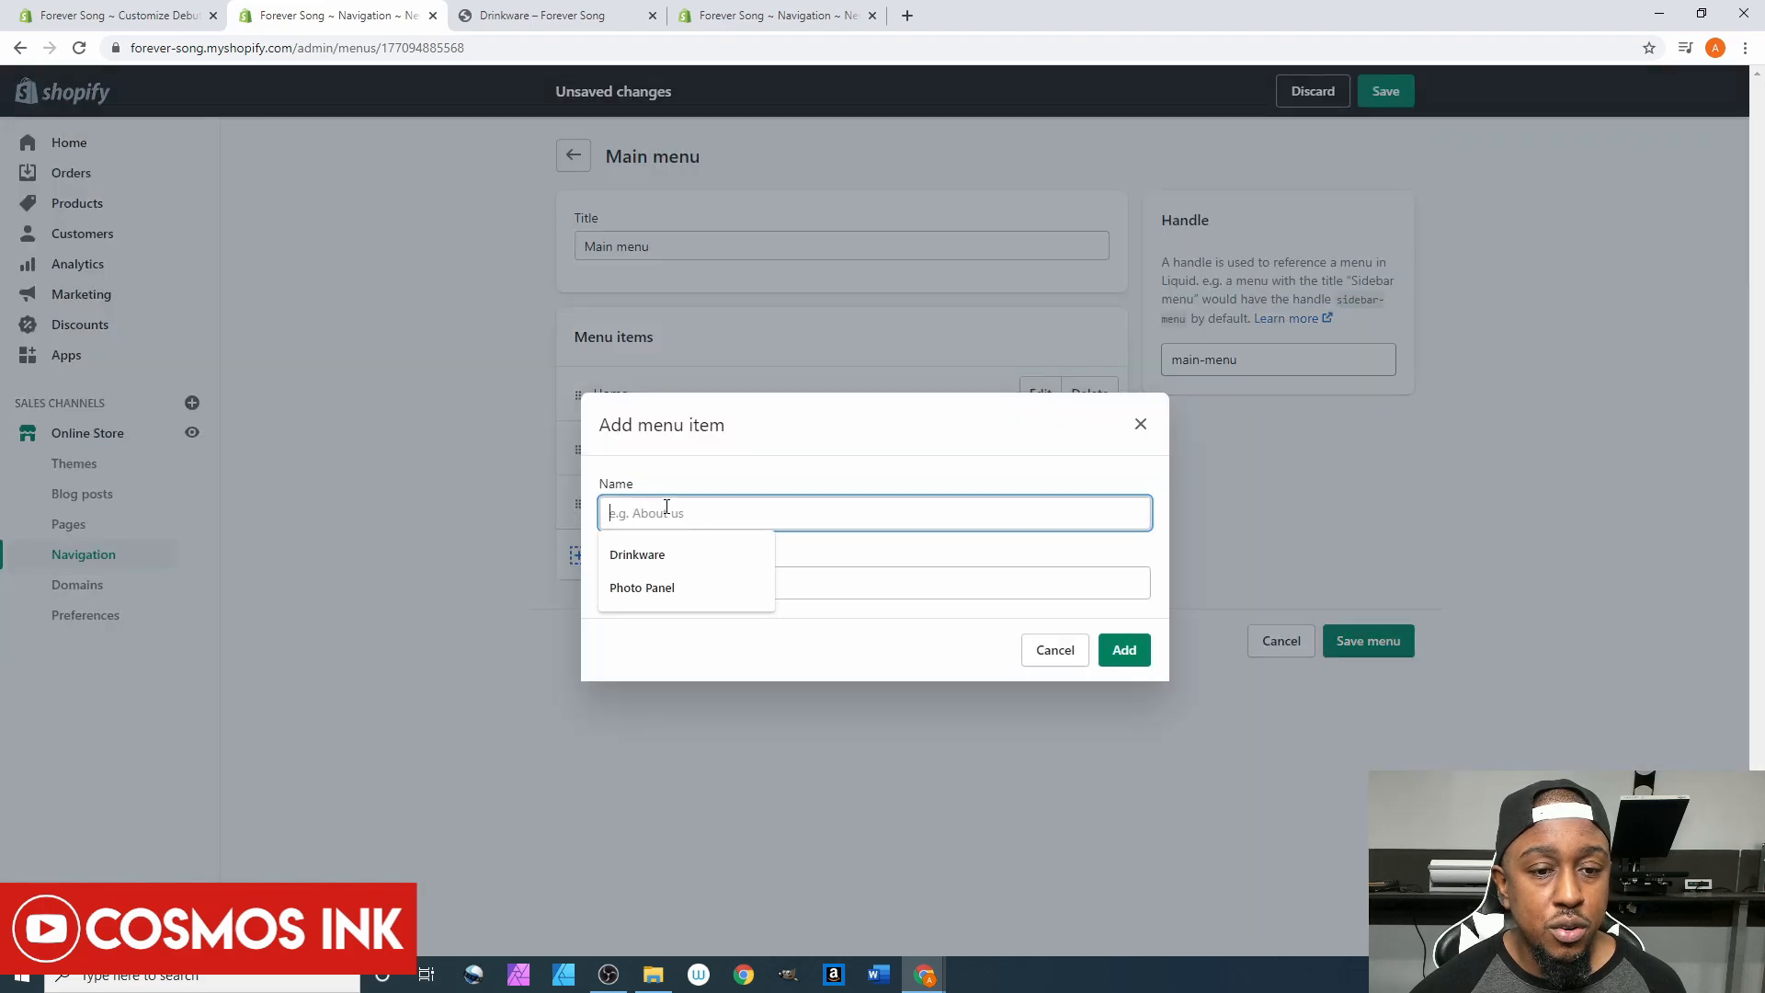
type("Follow U")
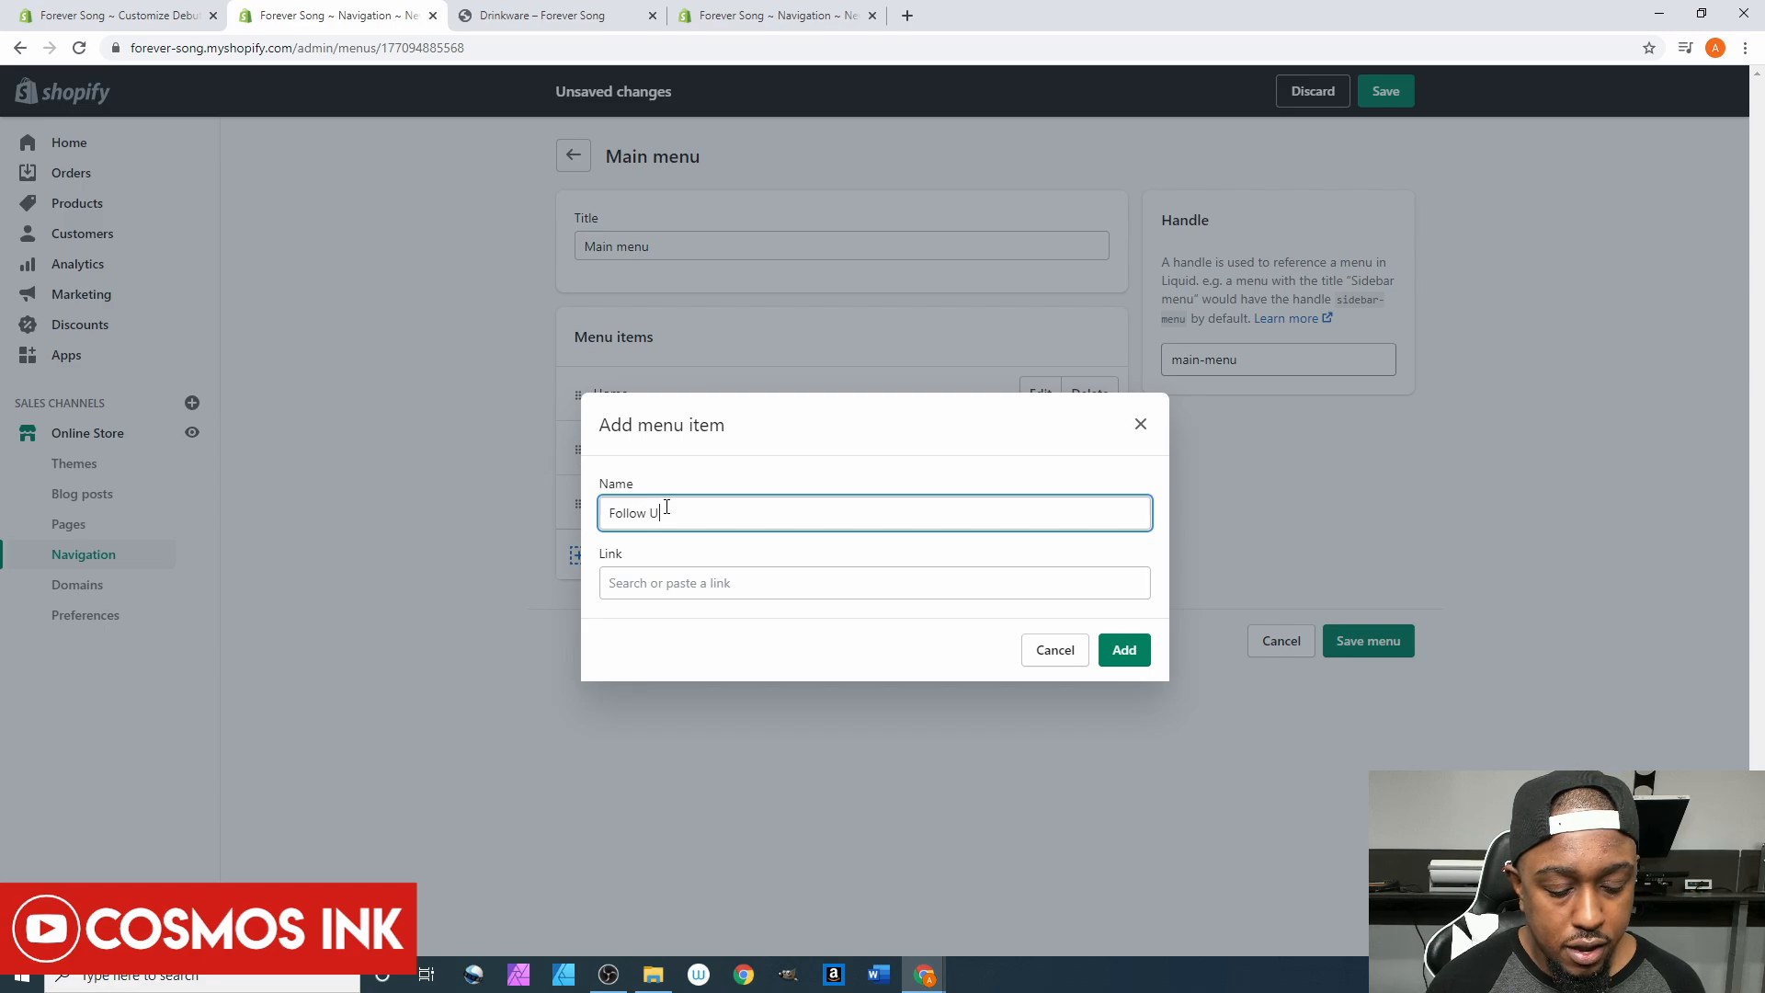
type("s On IG")
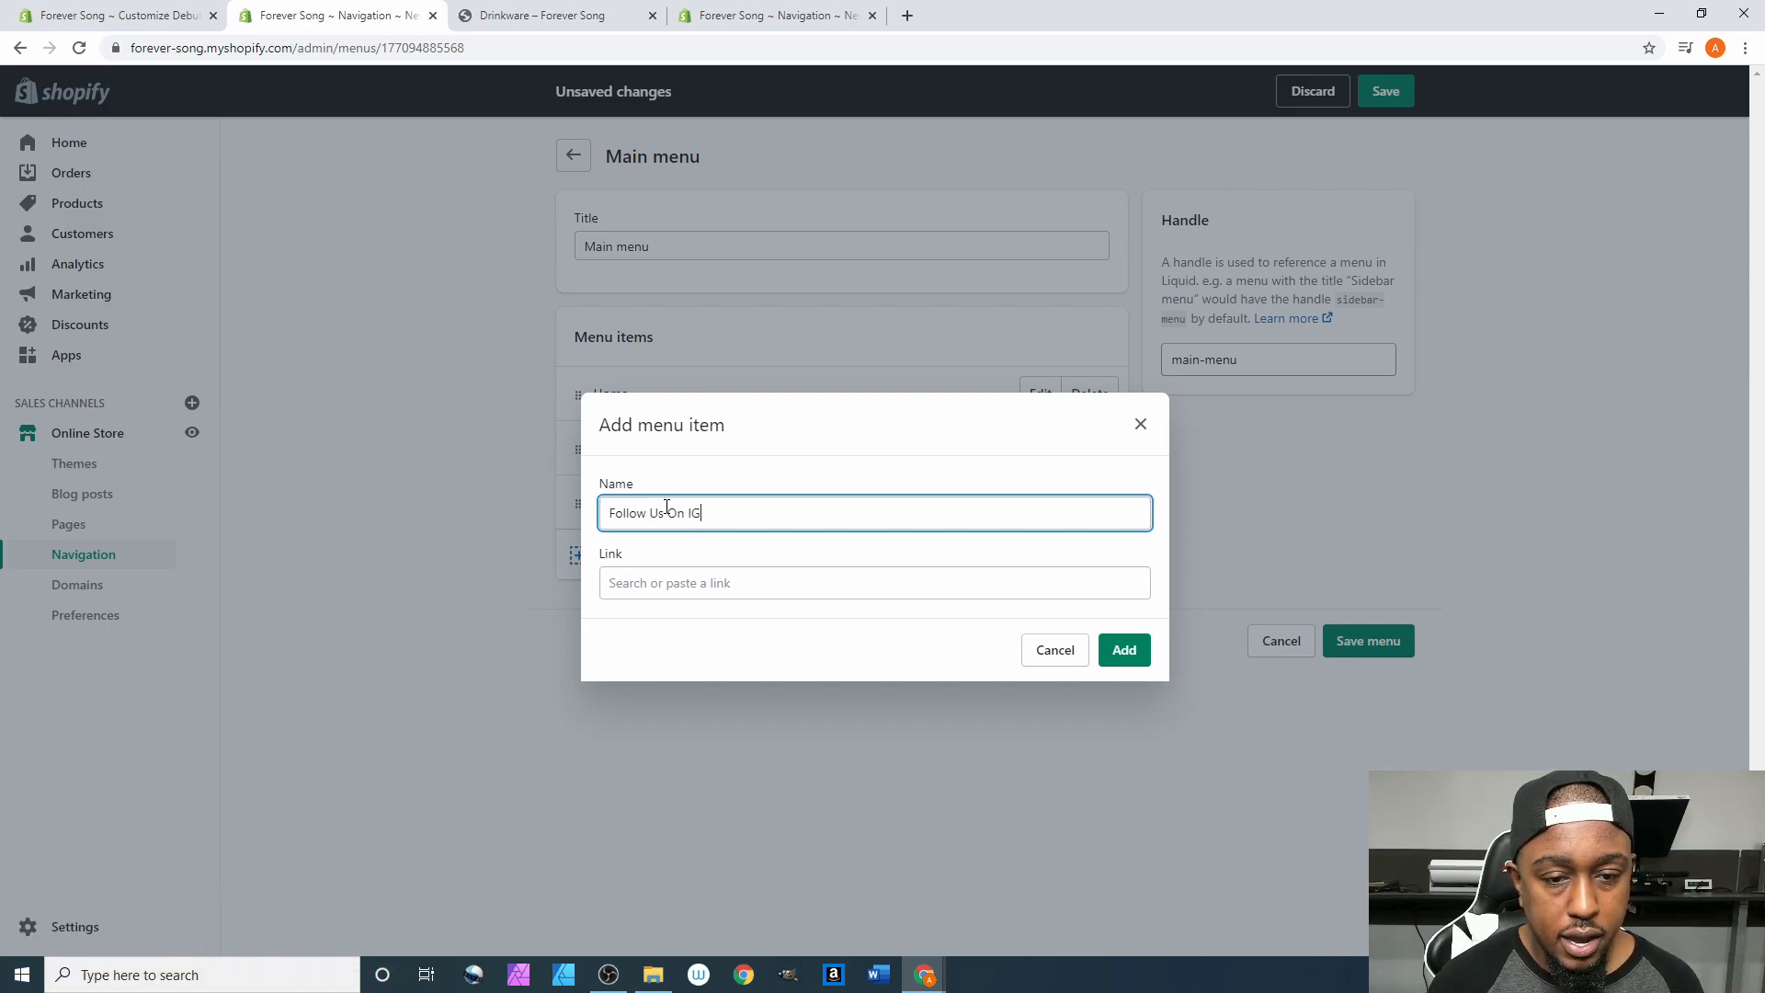
left_click(658, 582)
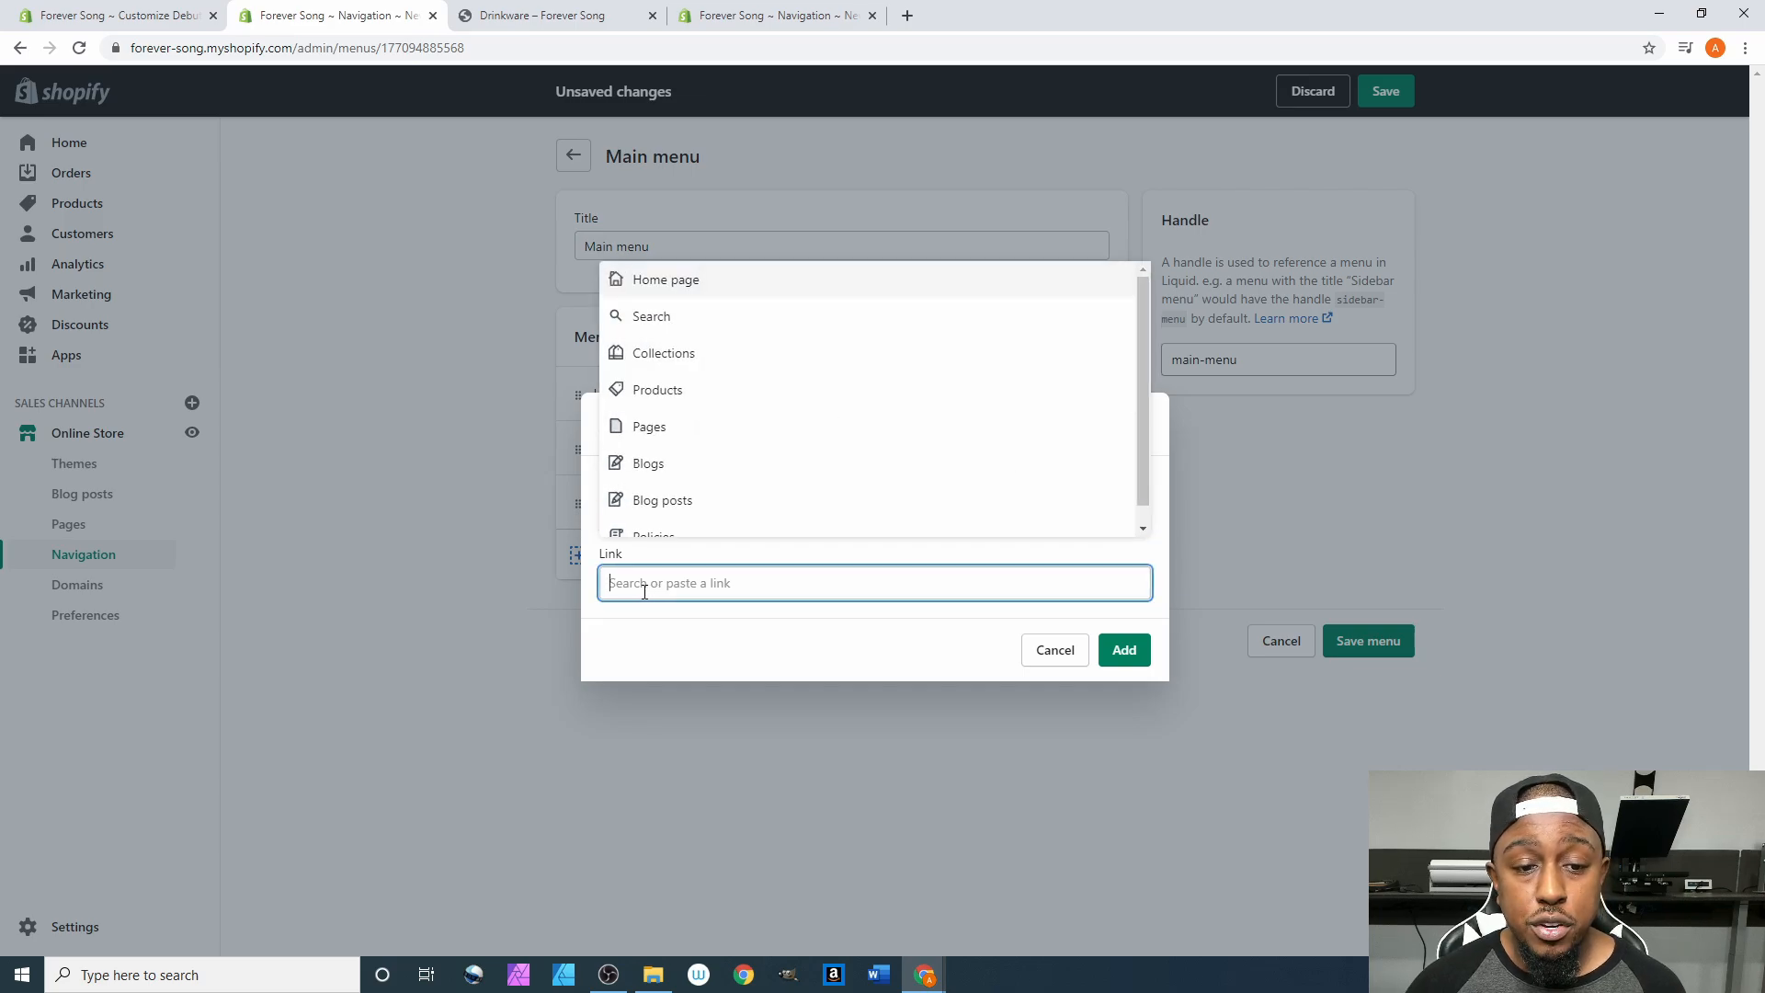
scroll(733, 445, "down", 1)
scroll(736, 441, "up", 1)
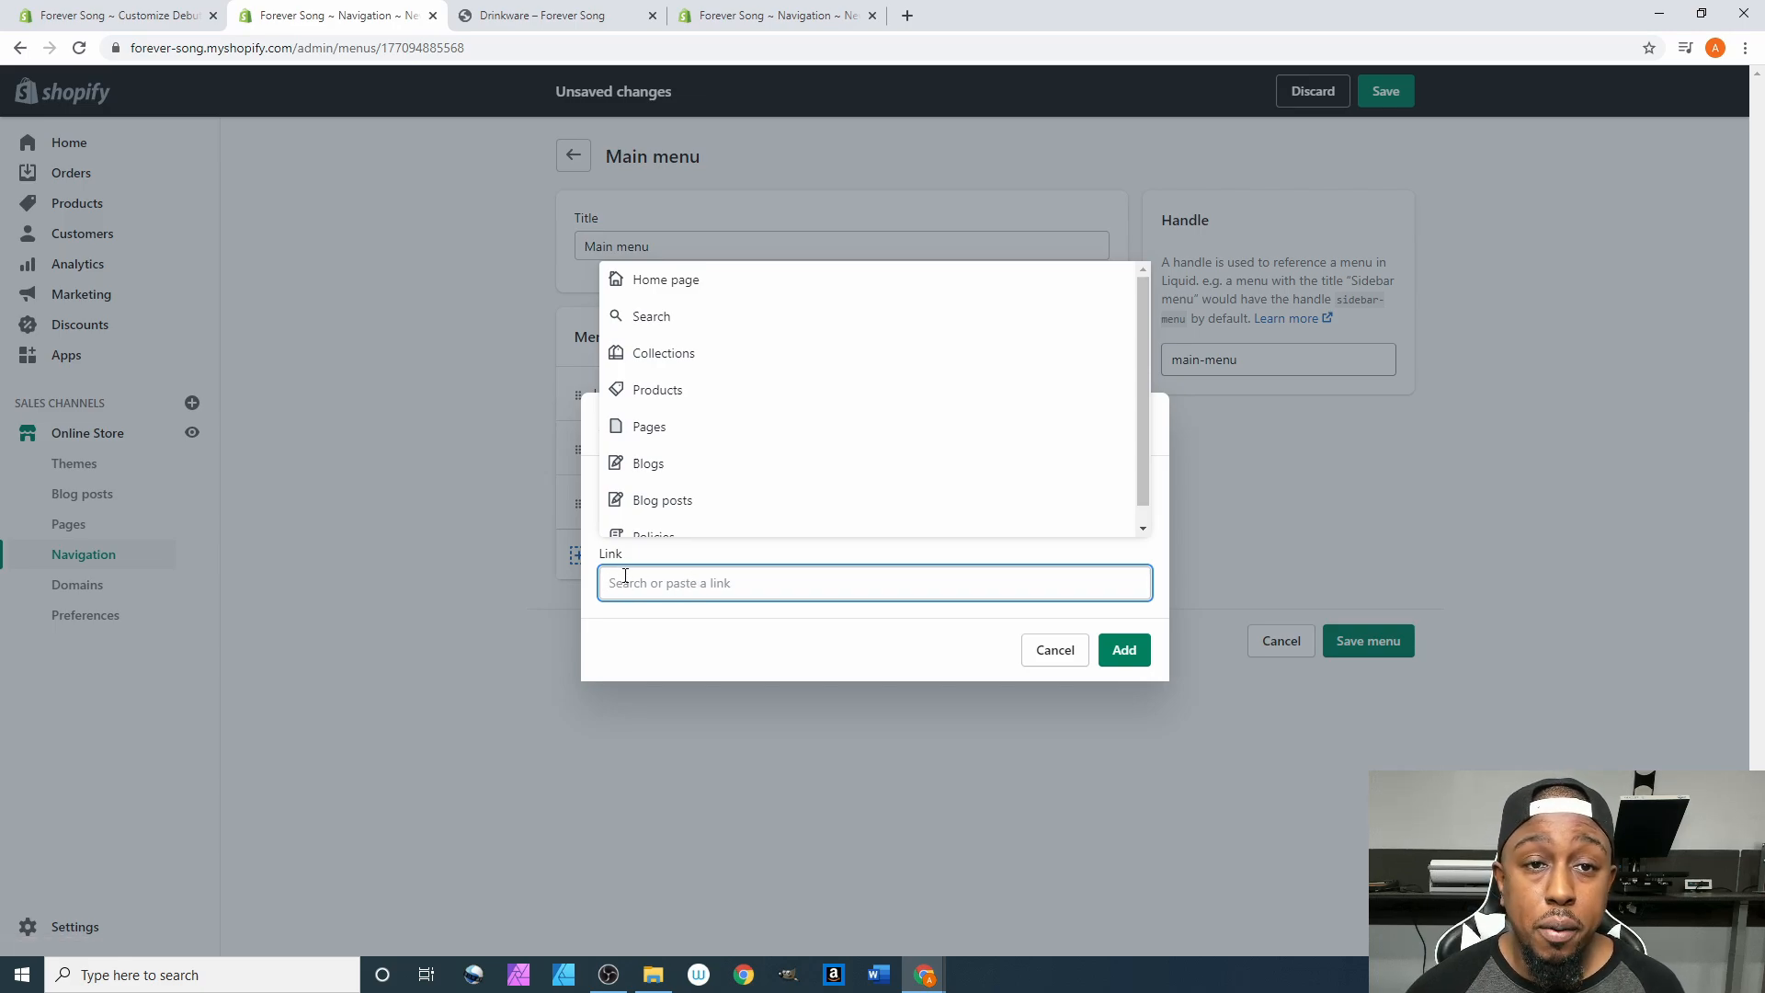
Open instagram.com/cosmos_ink in a separate browser page and copy the profile's address.
left_click(904, 16)
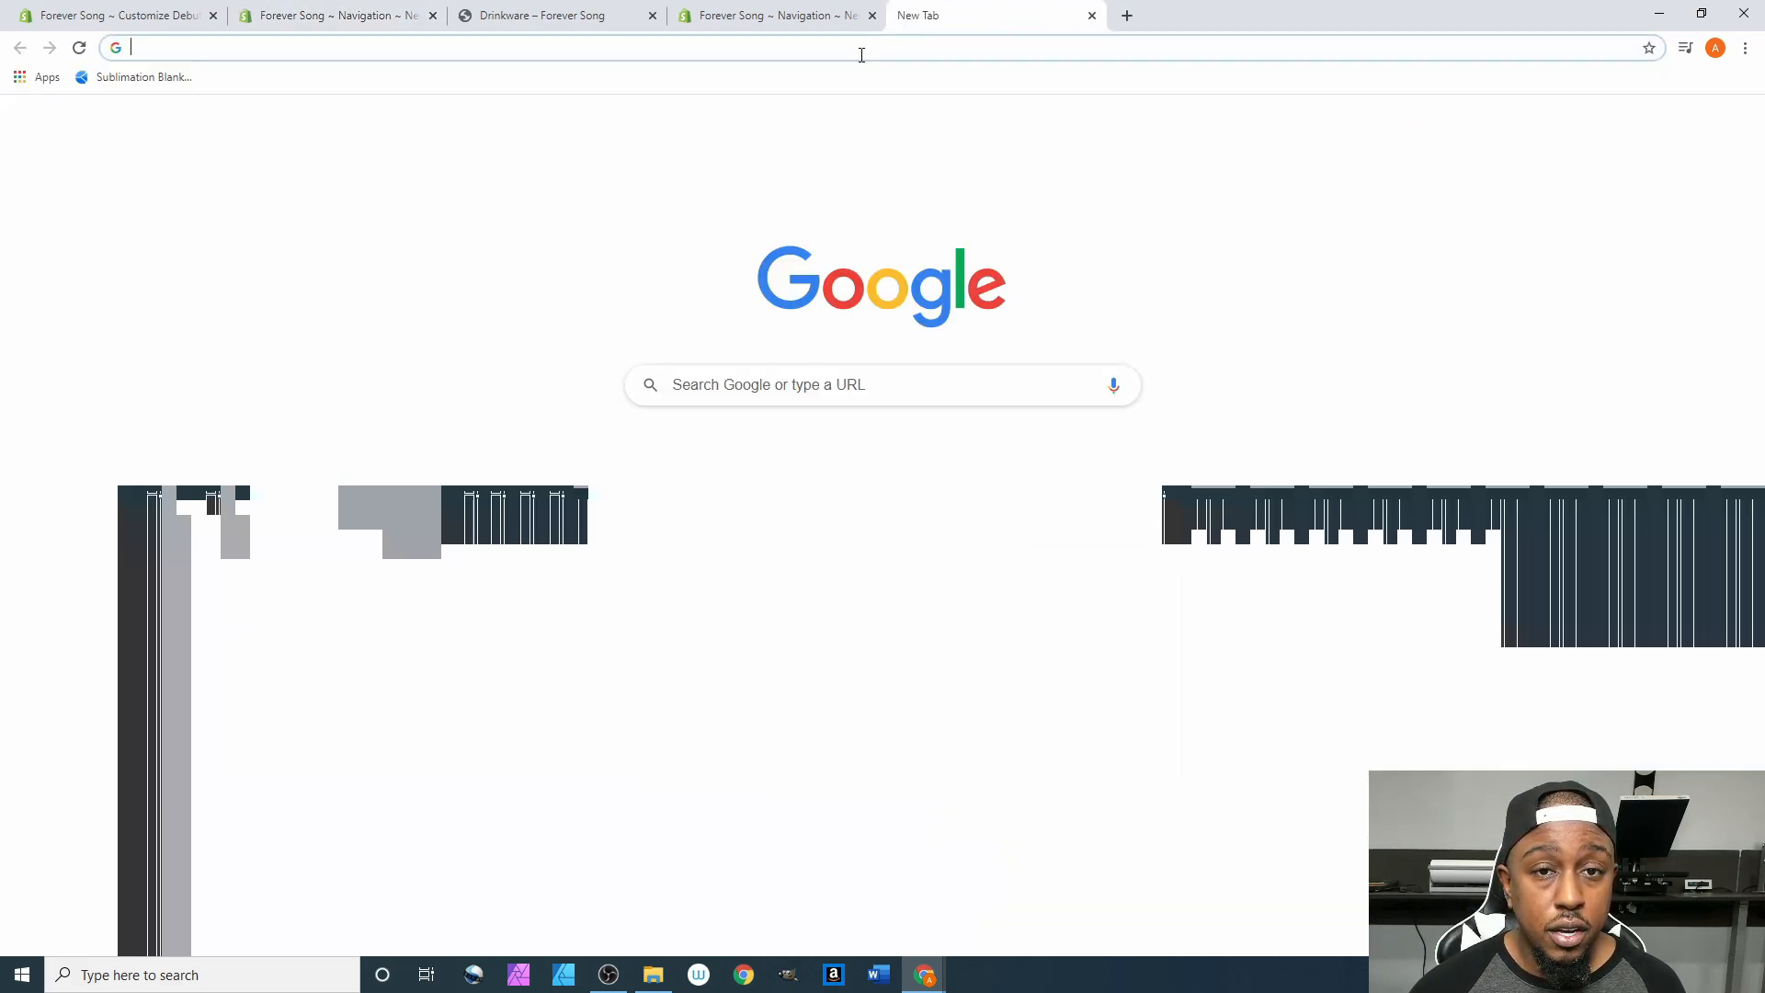
type("instagram")
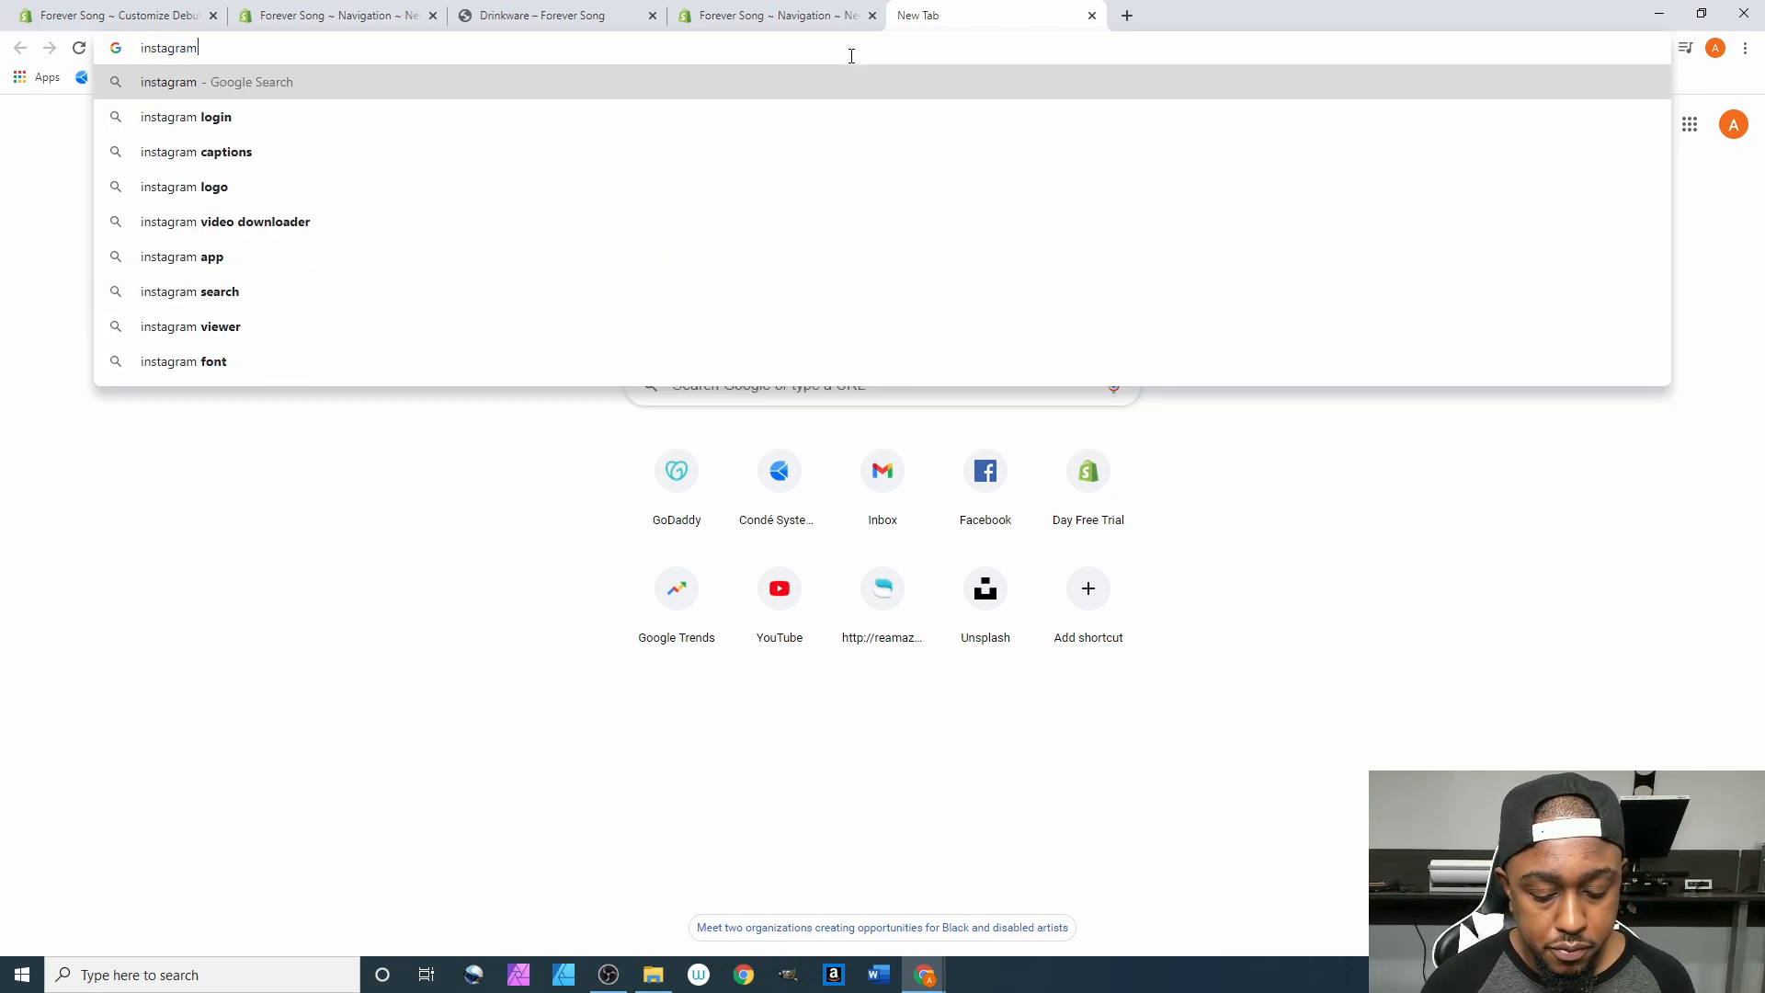
type(".com/")
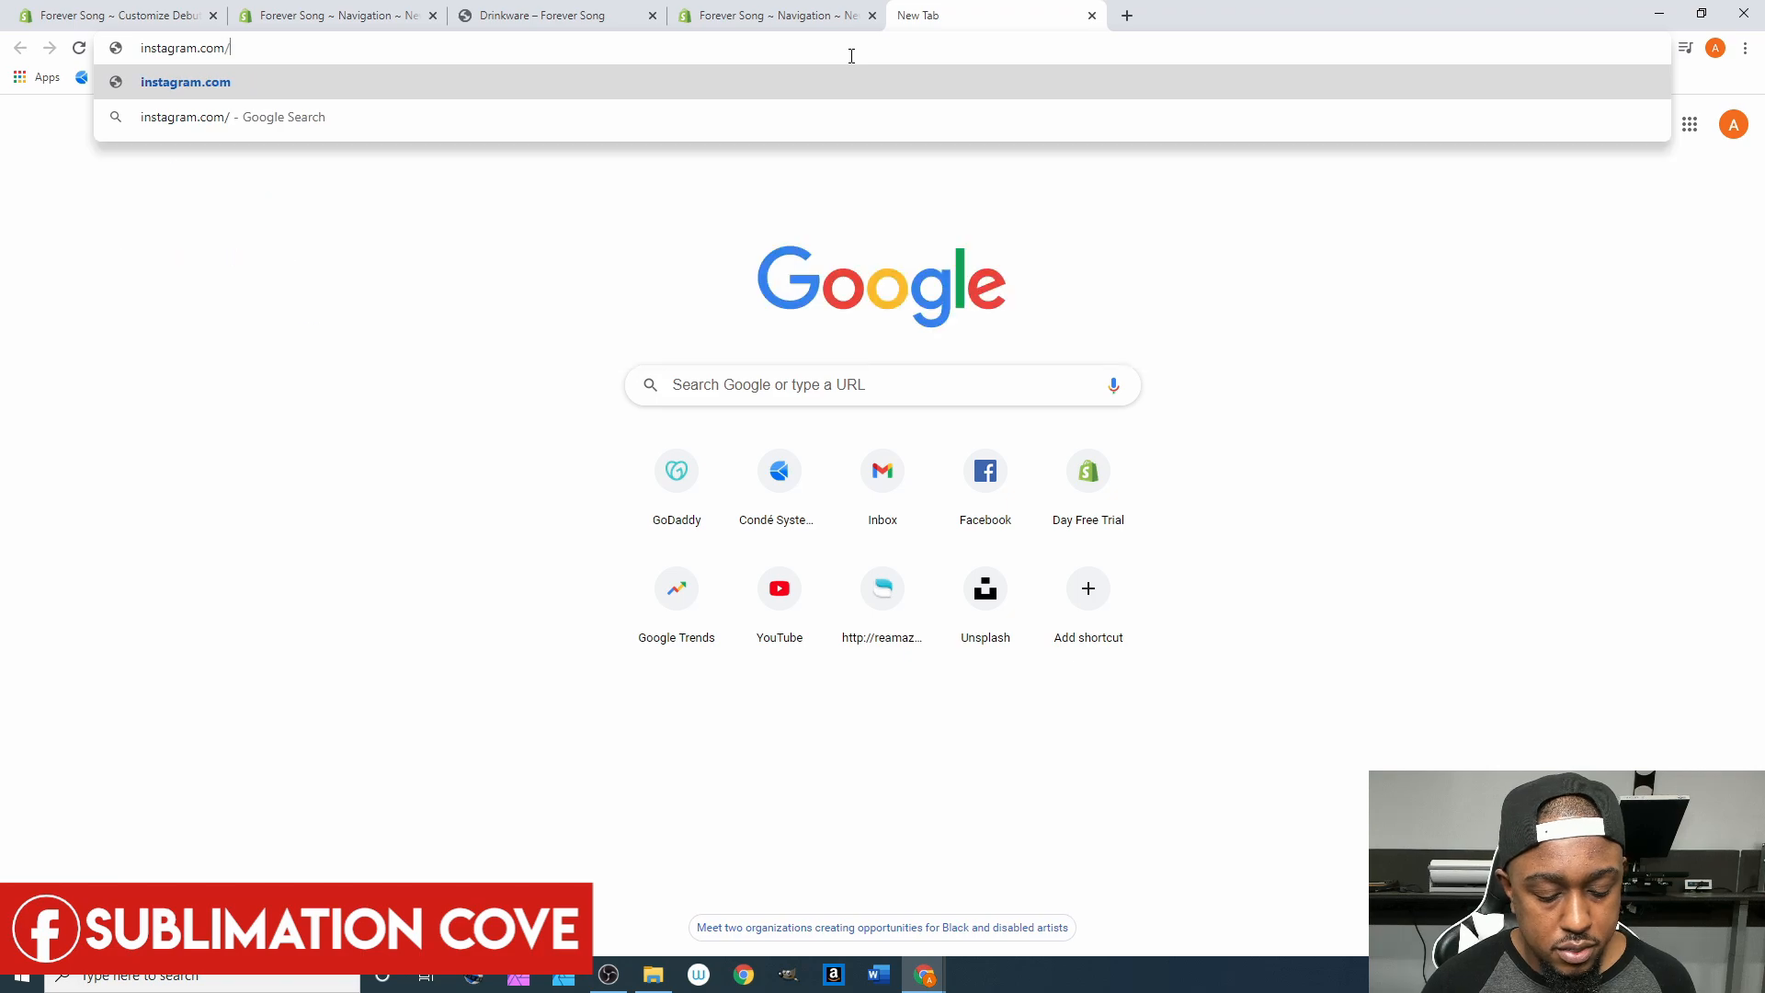
type("cosmos")
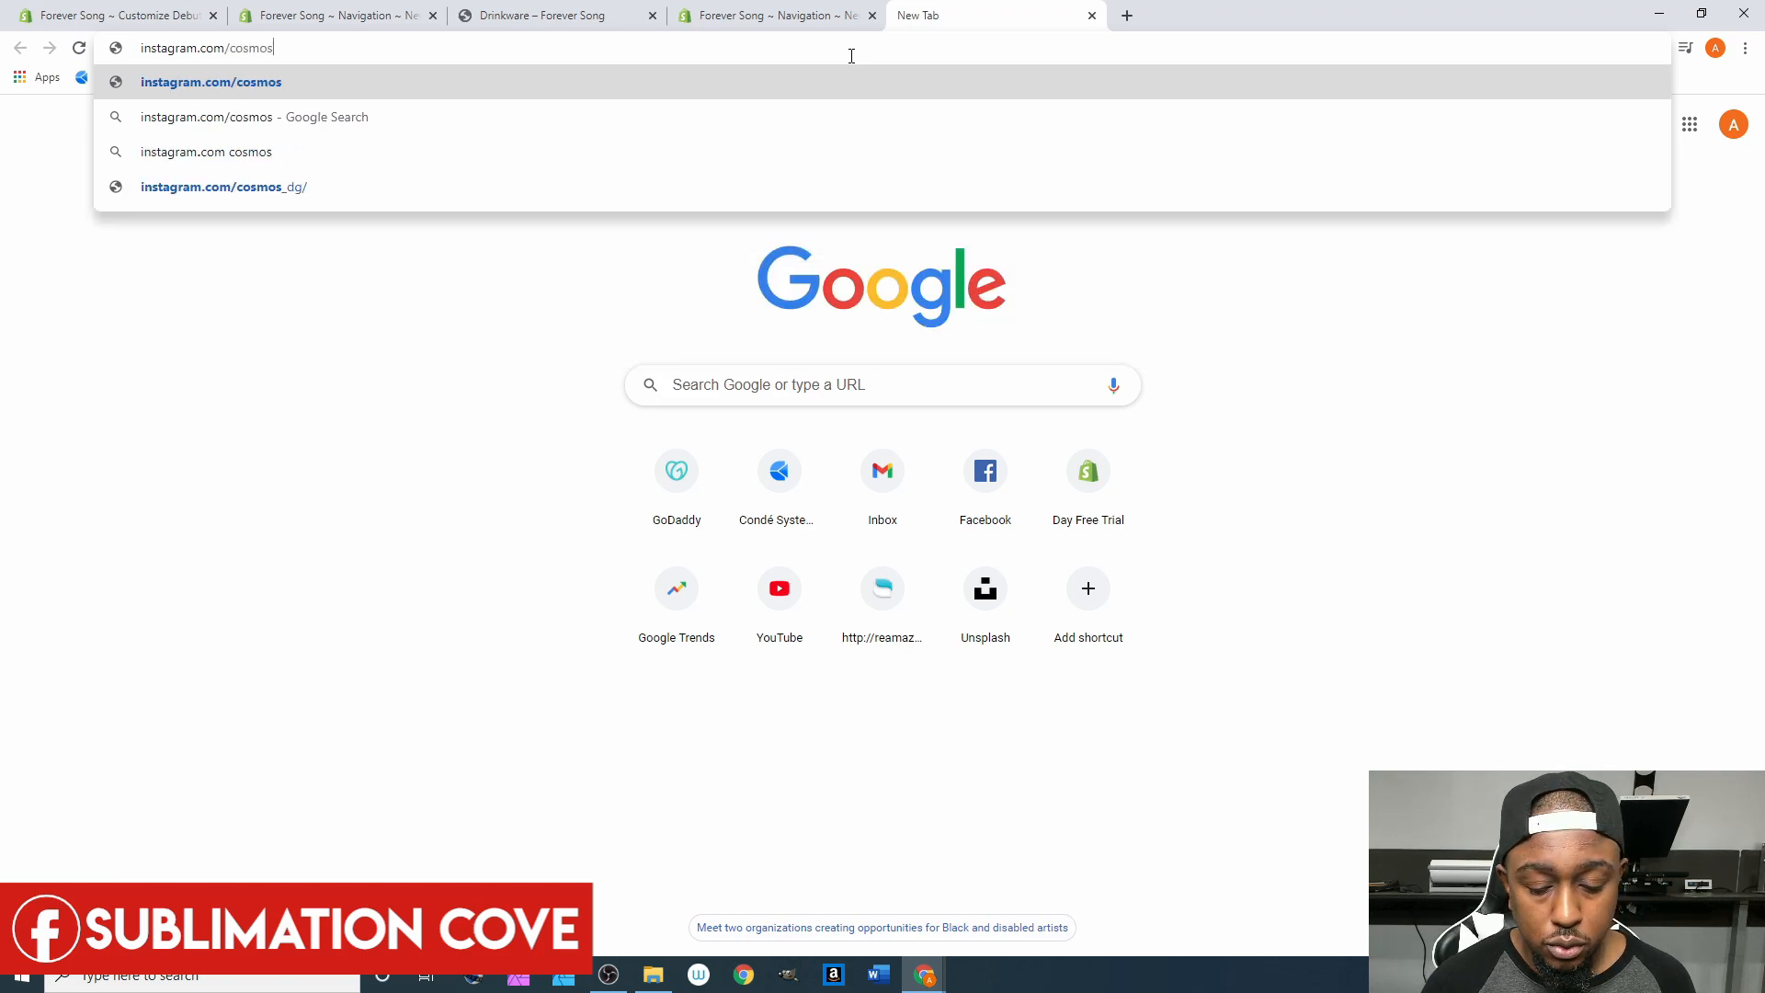
type("_ink")
key("Return")
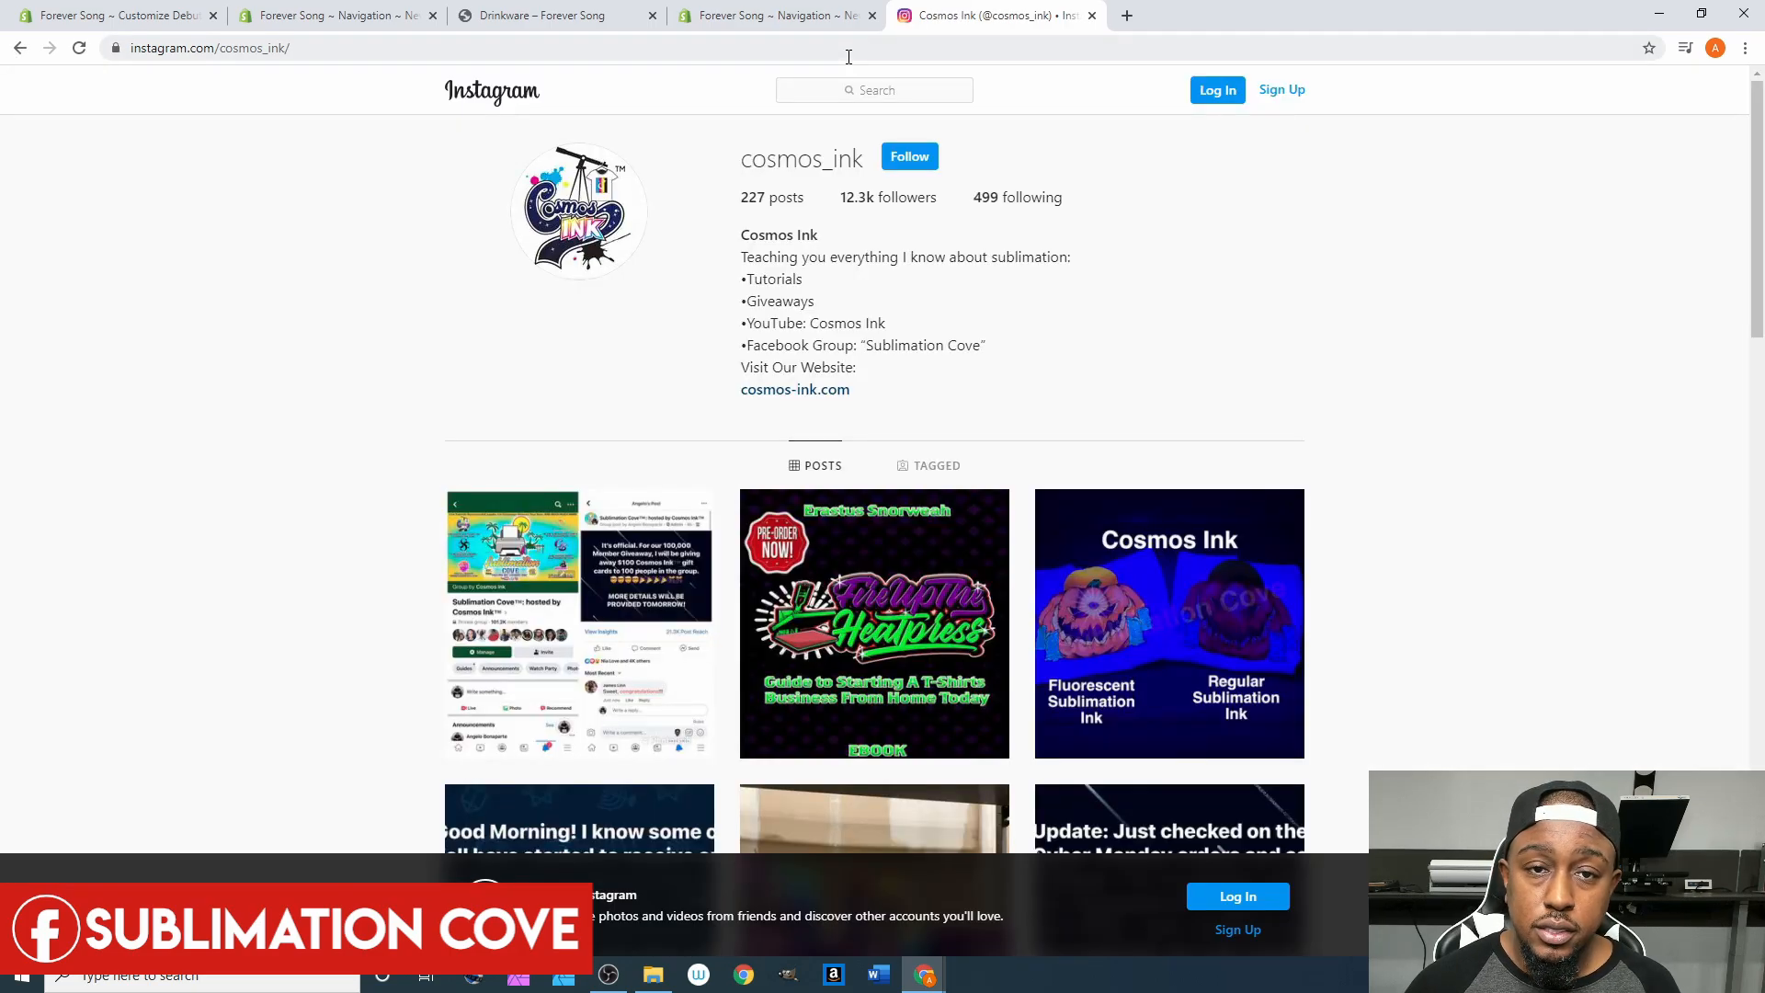
left_click(272, 50)
key("ctrl+c")
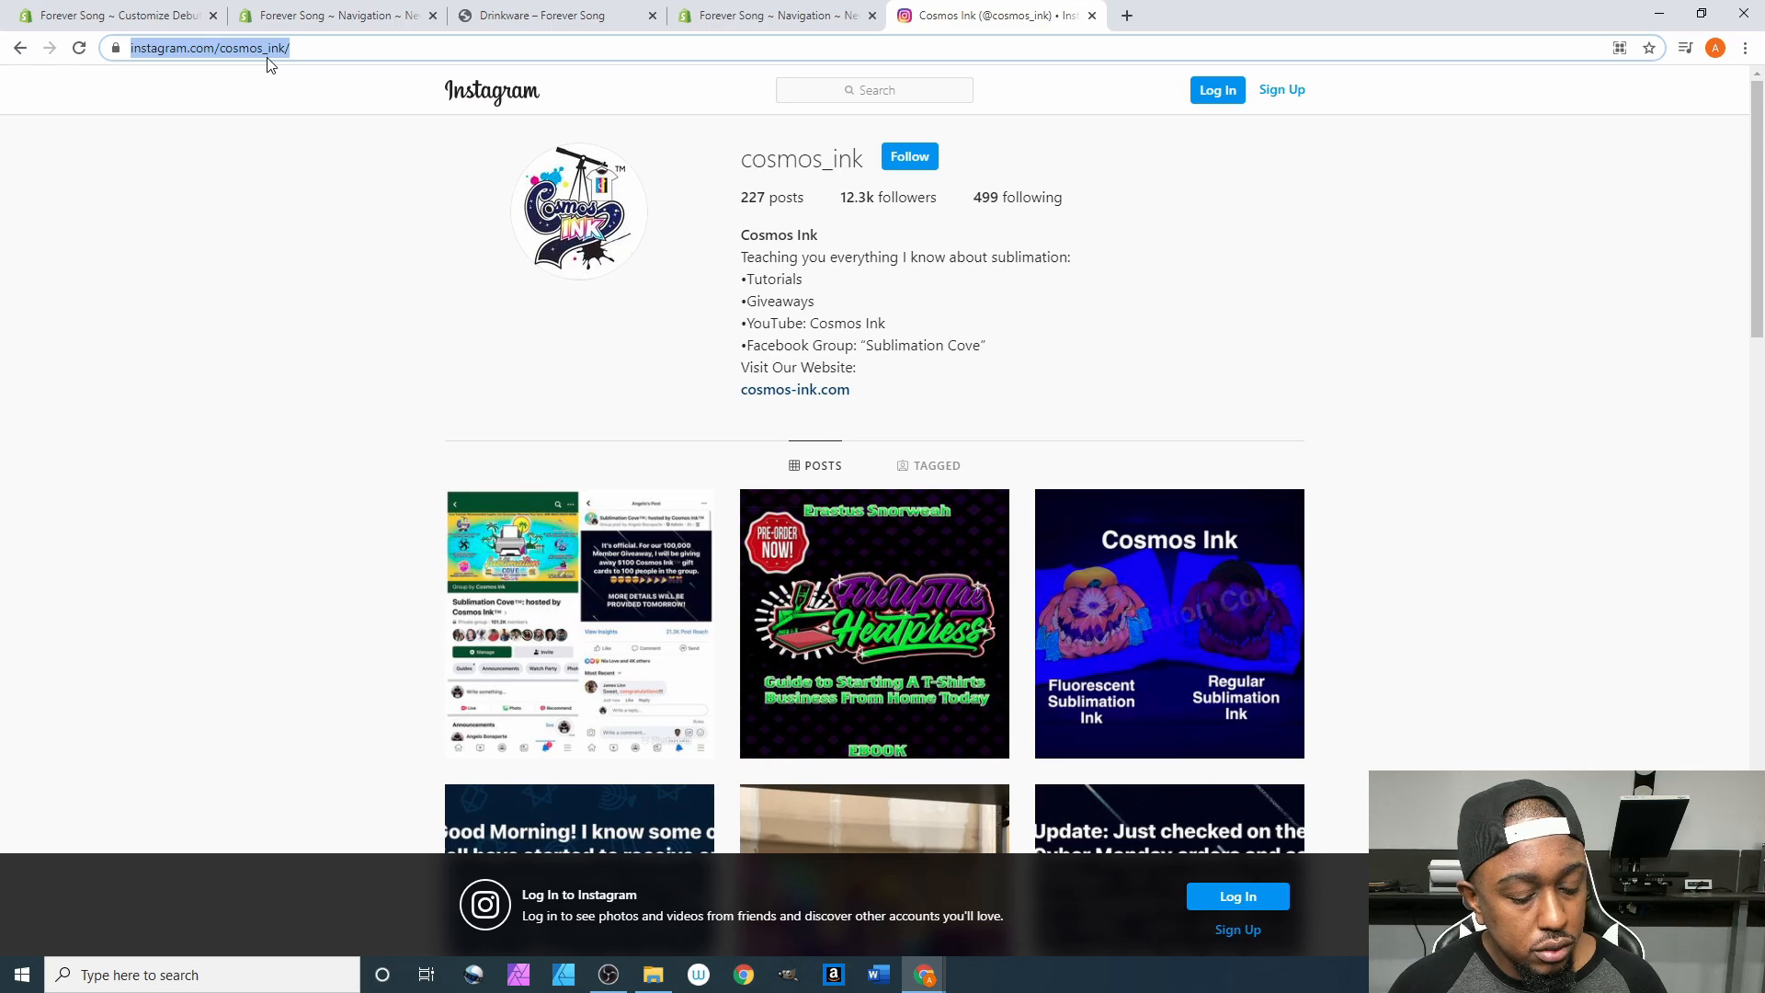
Link the "Follow Us On IG" item to the copied Instagram address, add it and save the main menu.
left_click(532, 13)
left_click(322, 16)
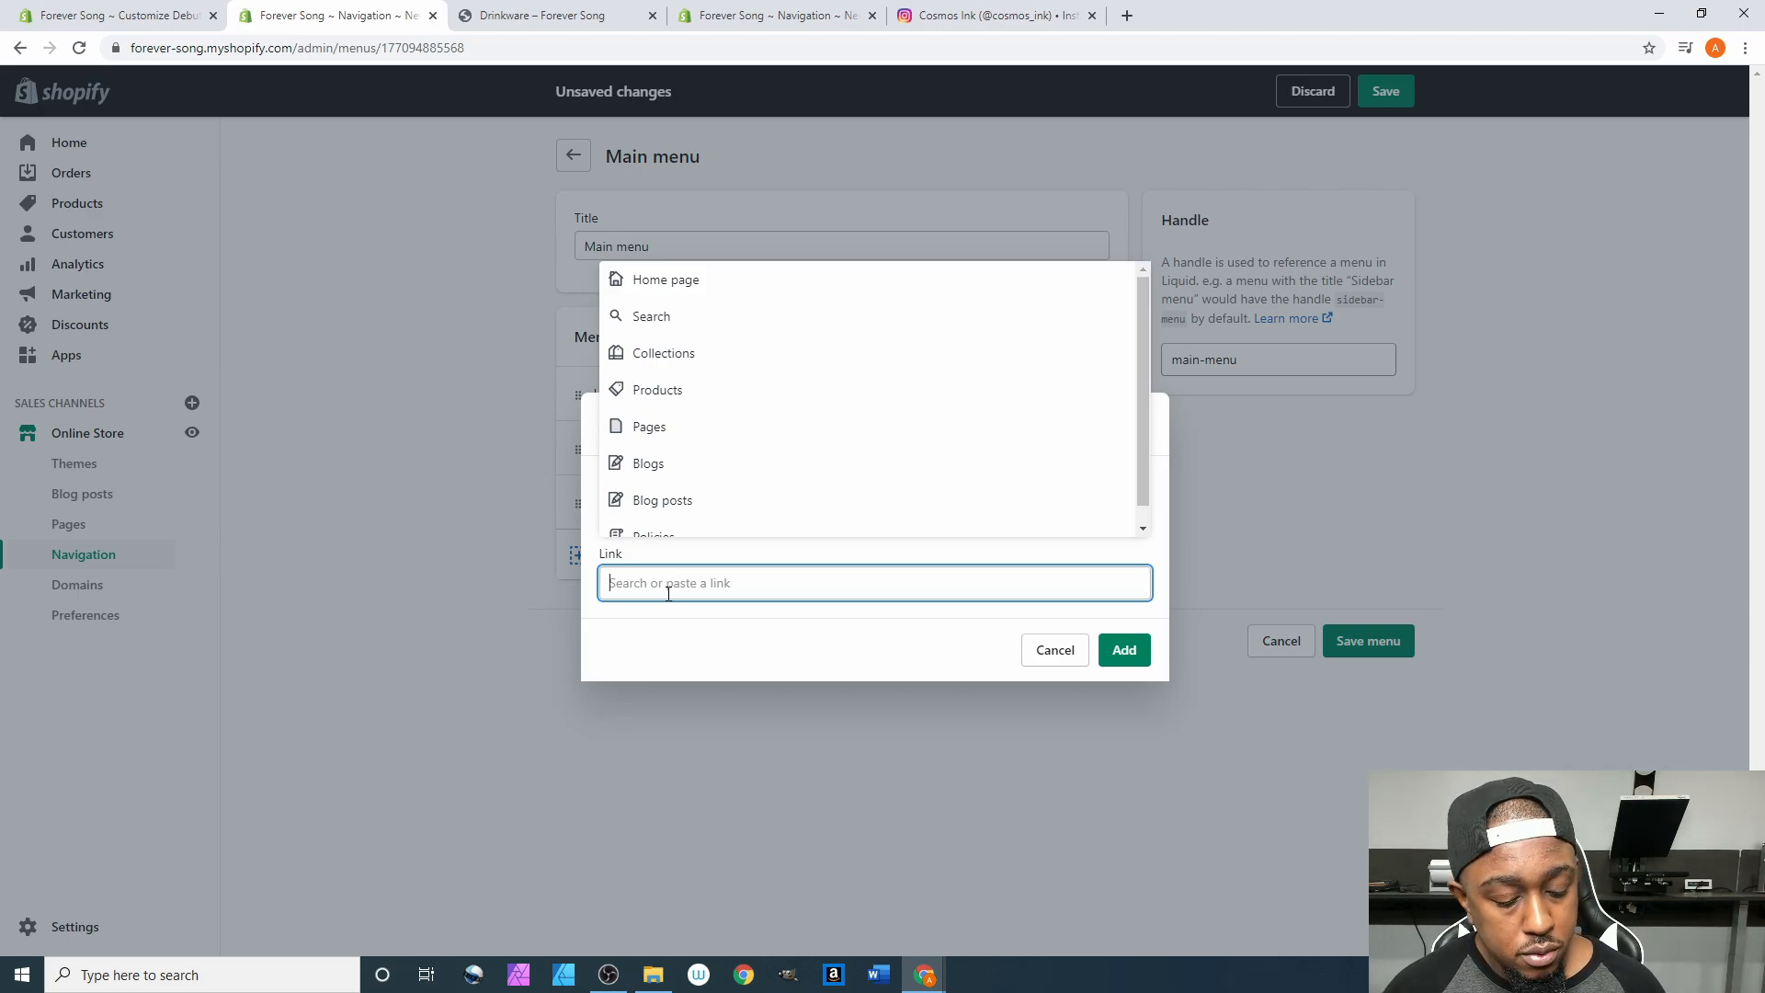
key("ctrl+v")
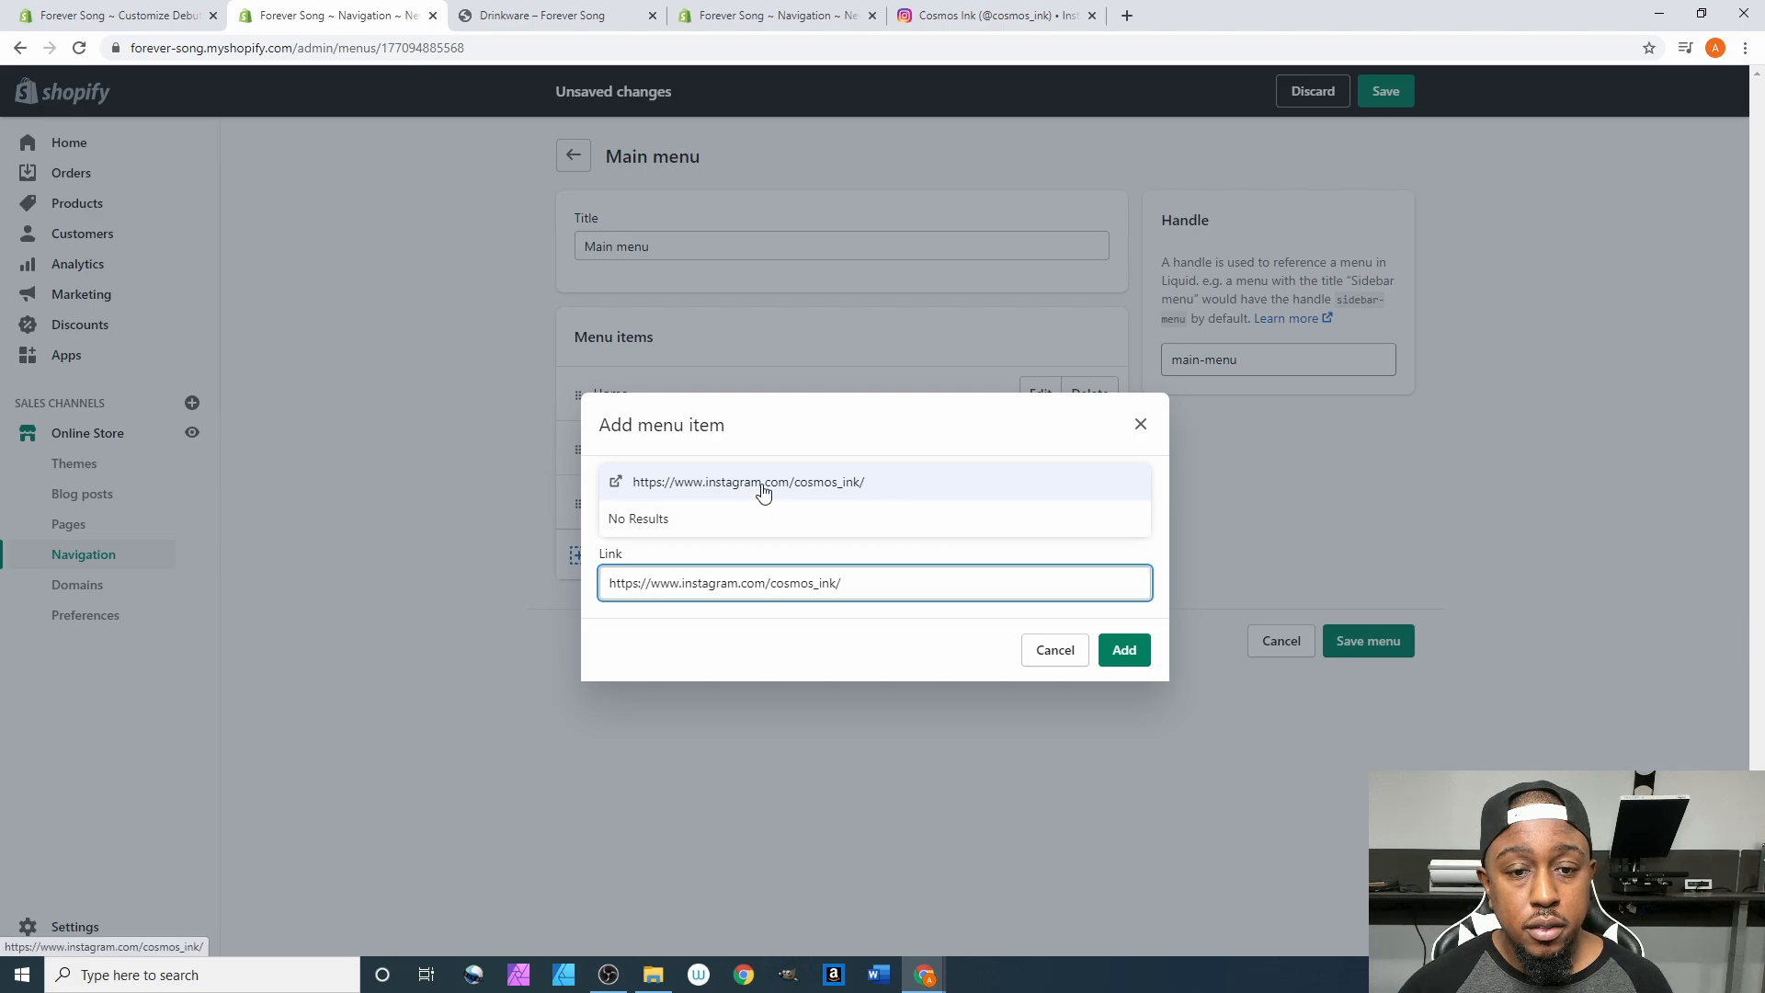
left_click(761, 485)
left_click(1137, 654)
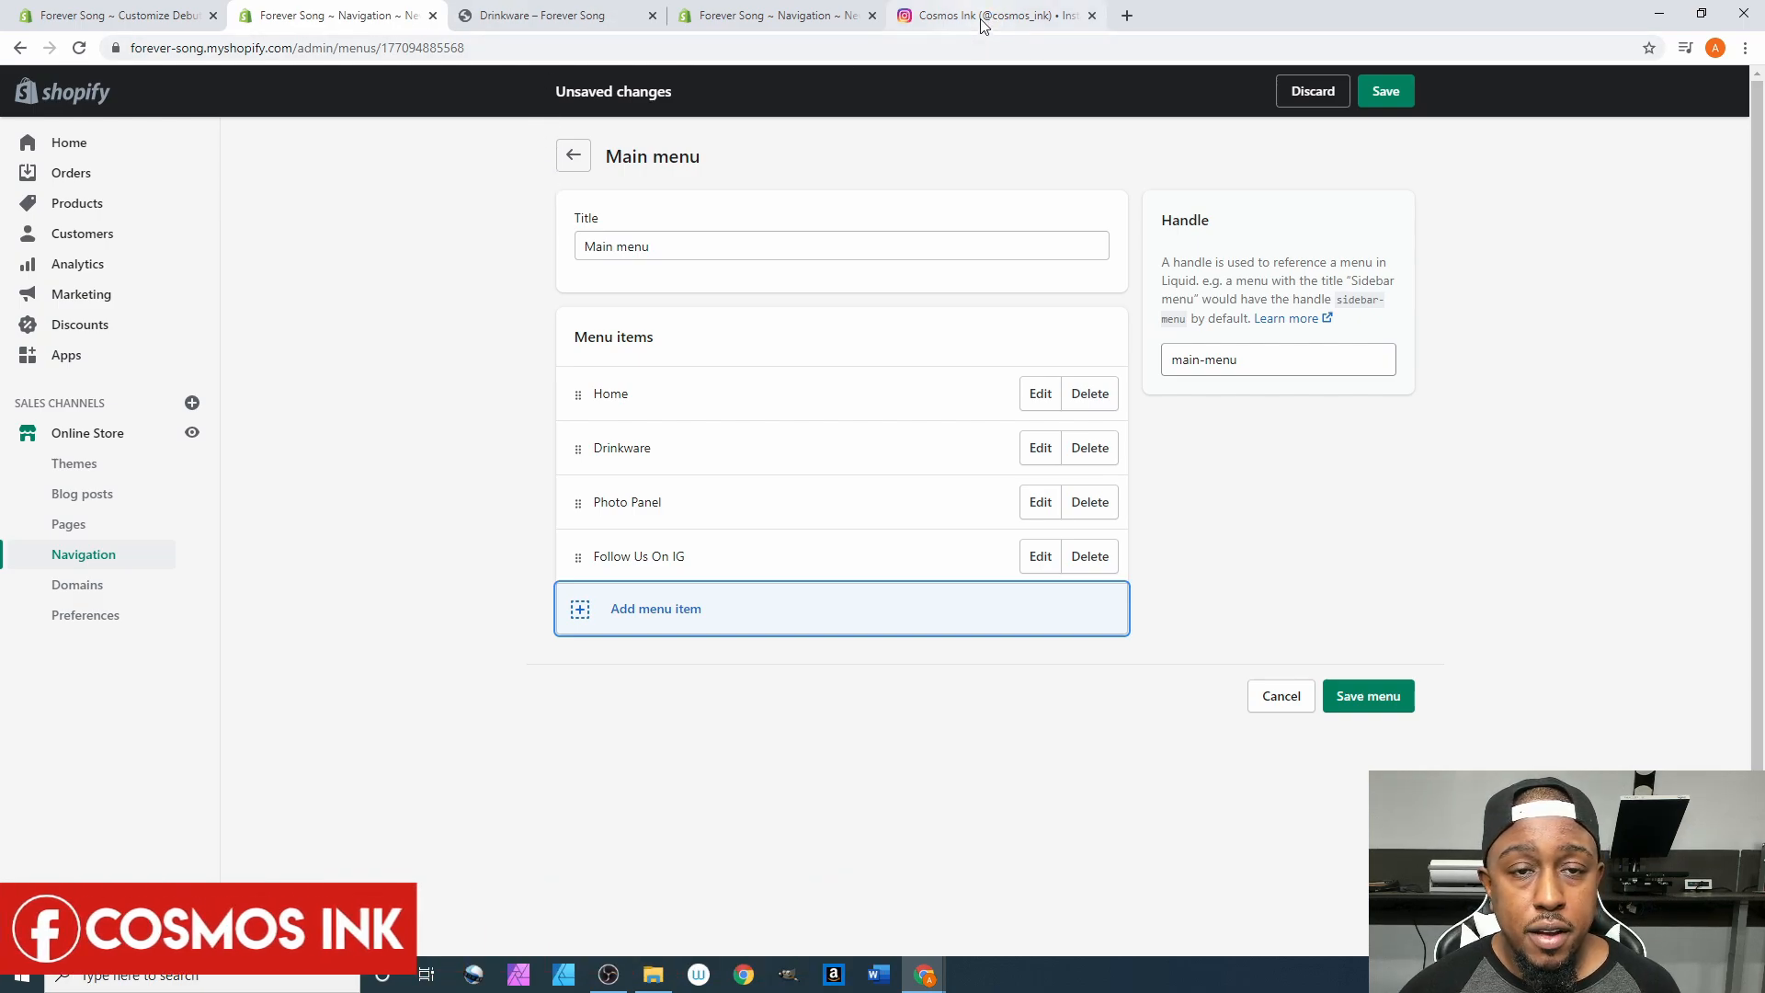
left_click(1376, 699)
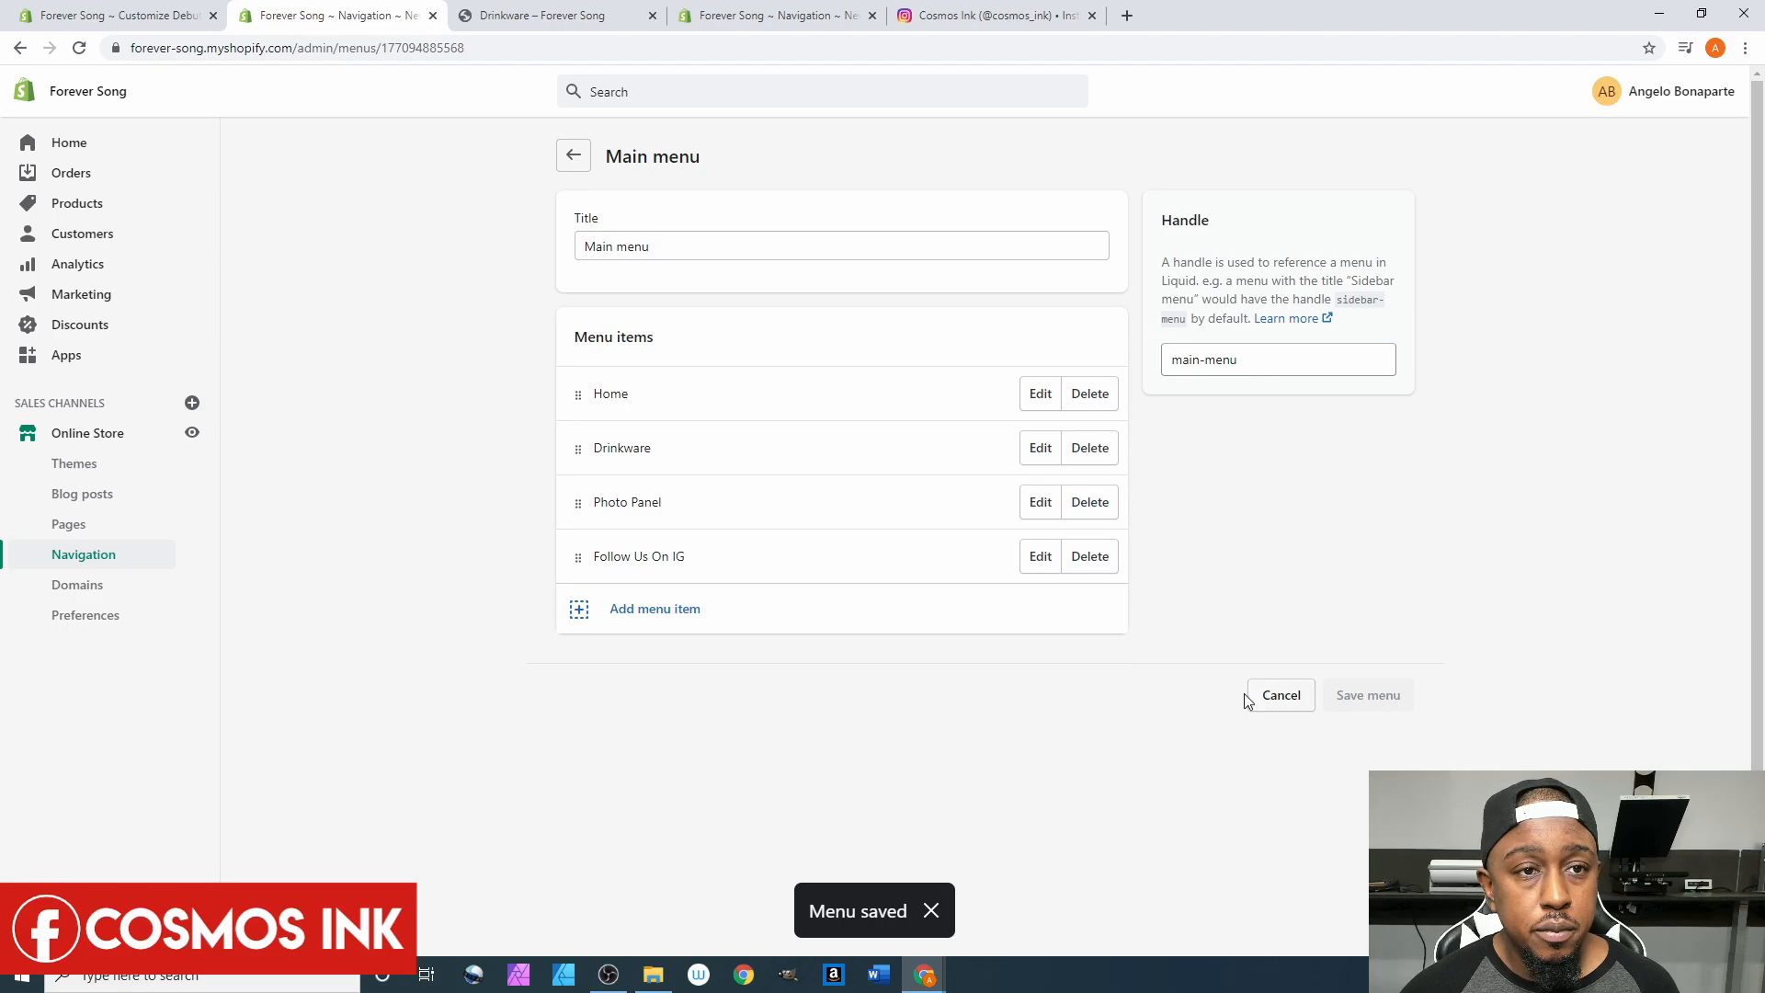
Load the live storefront's home page and follow its "Follow Us On IG" link to check it.
left_click(560, 20)
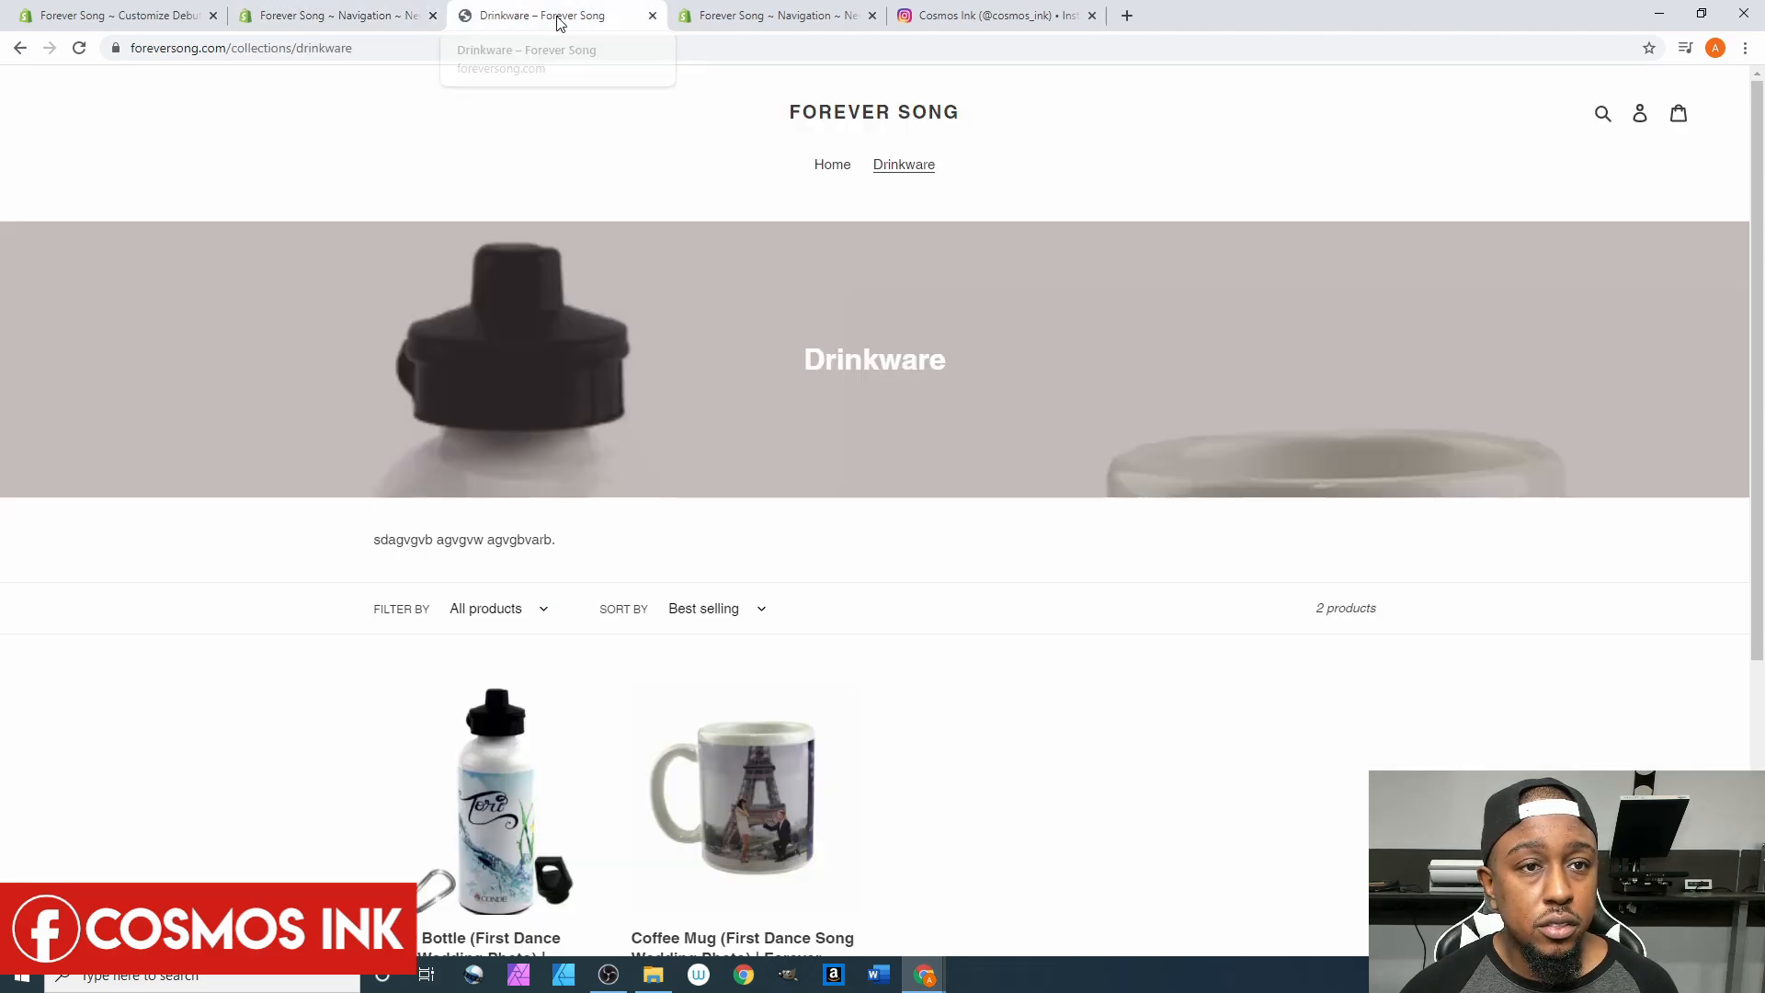
left_click(846, 117)
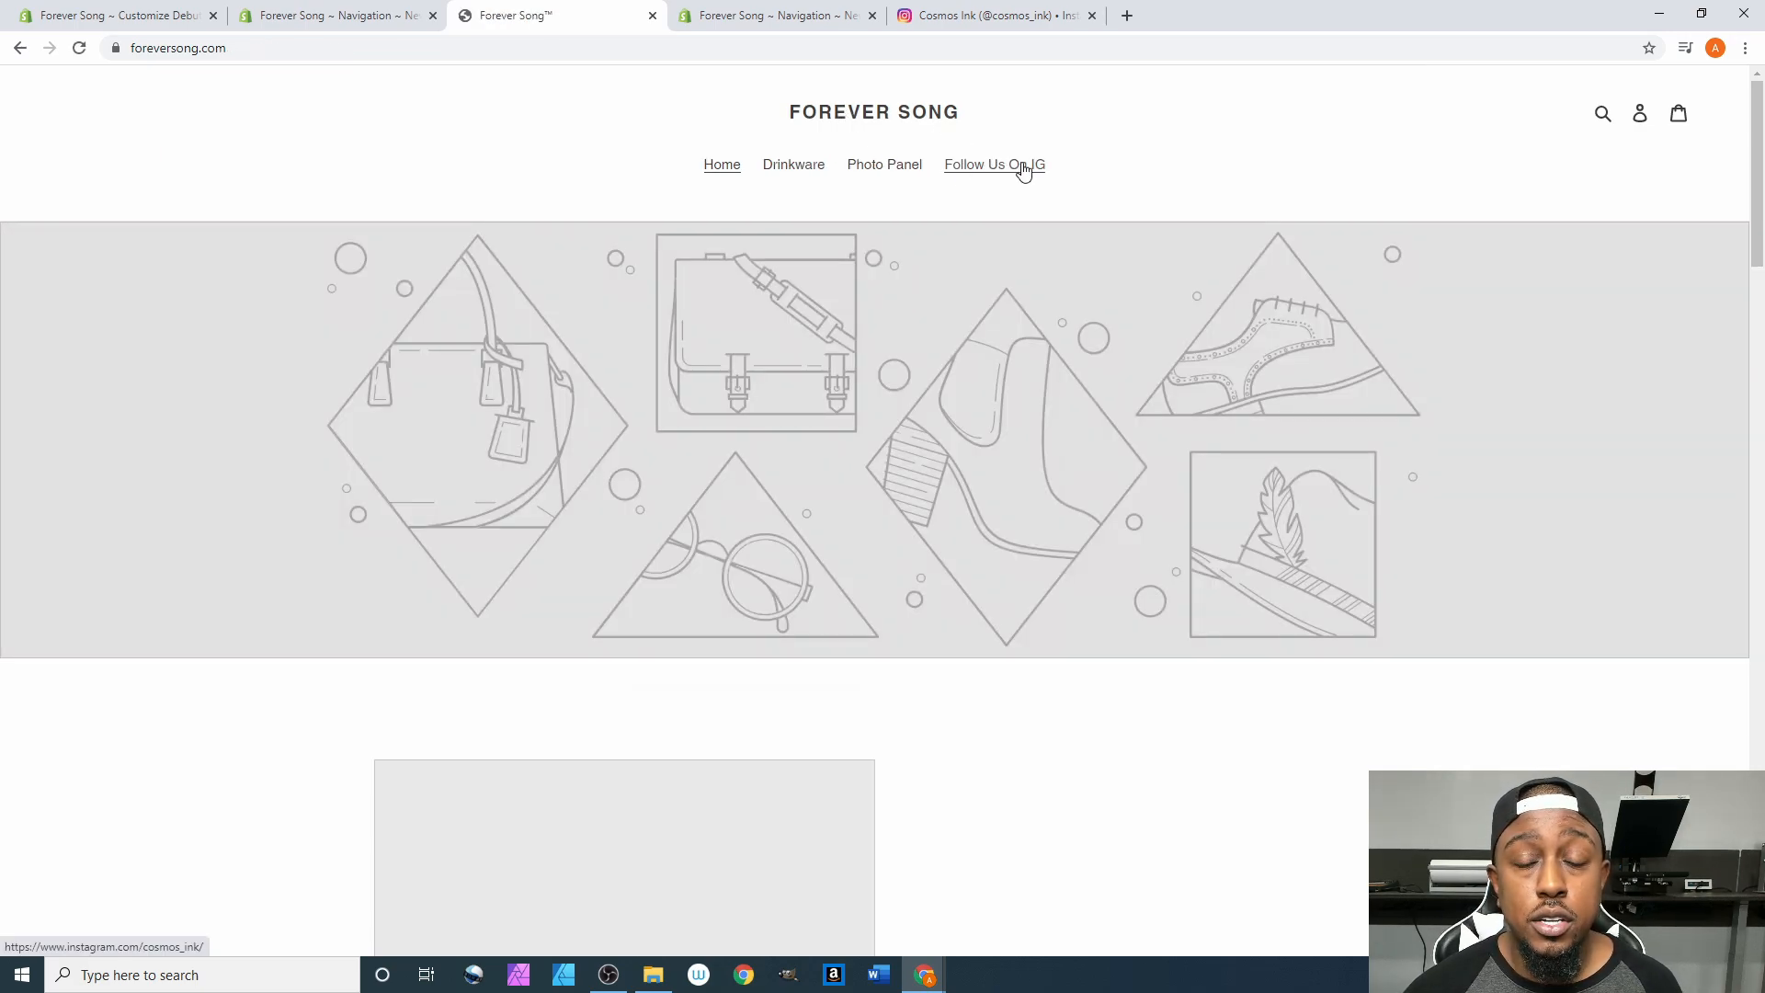
left_click(1023, 171)
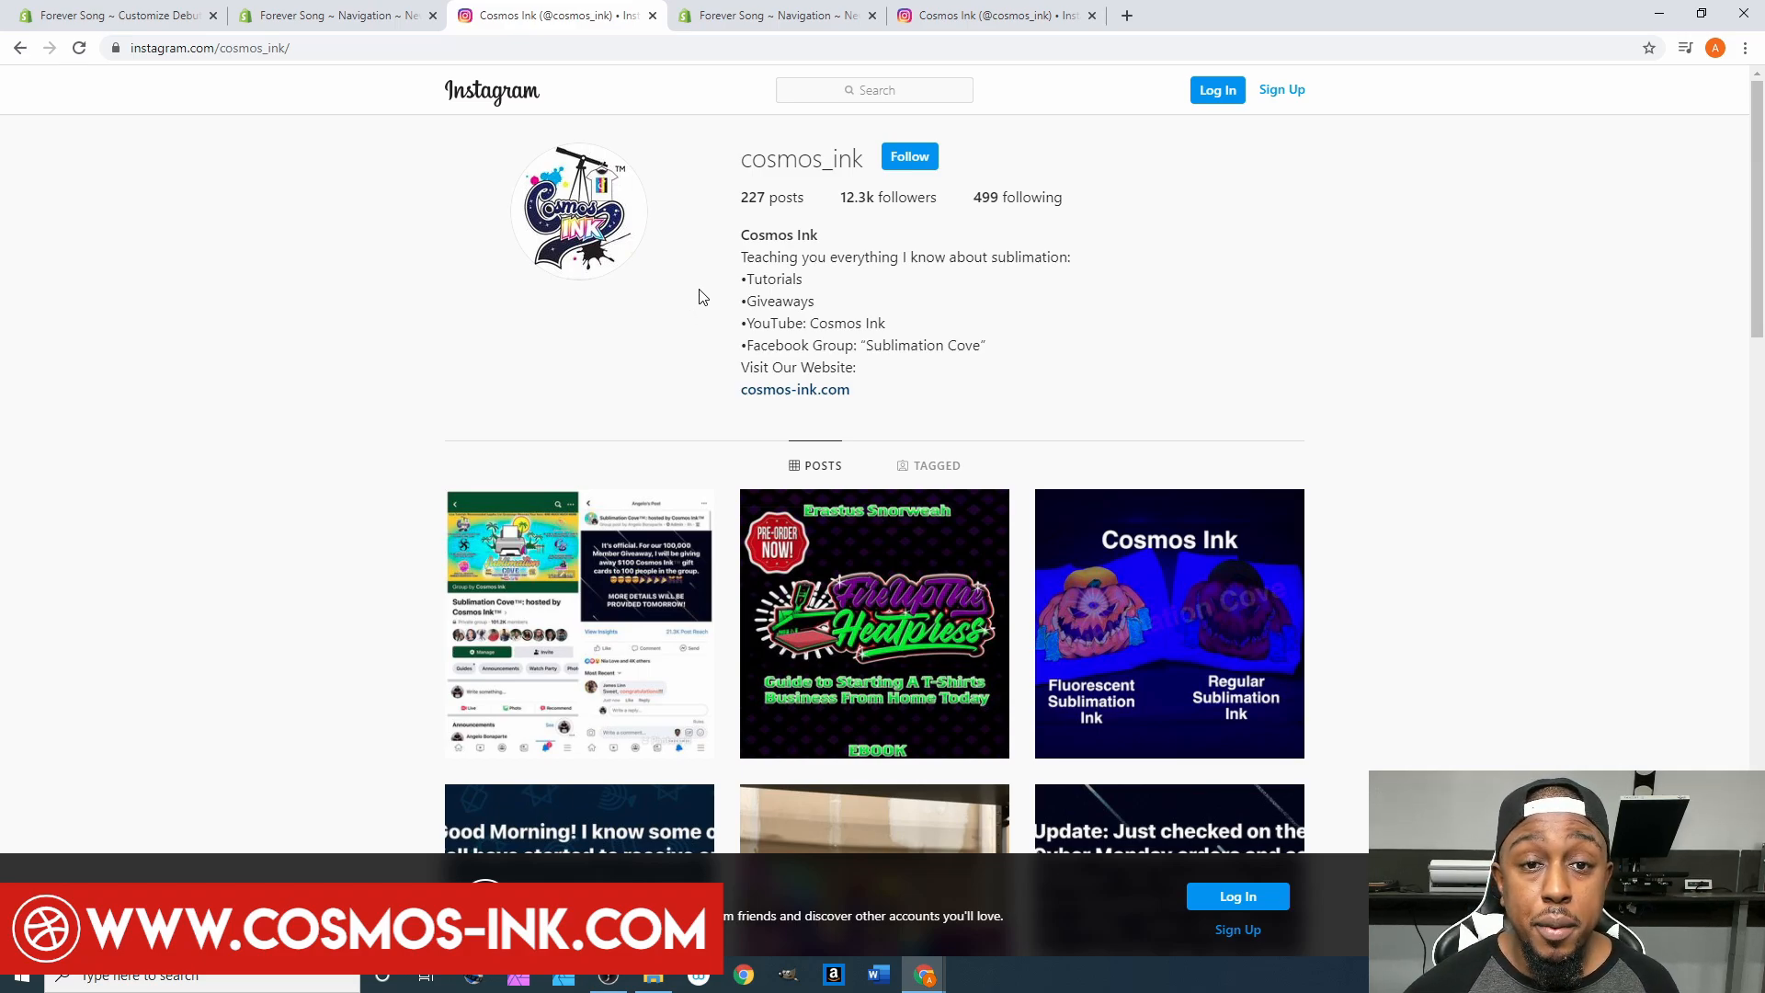
Return to the main menu editor and add a "Shop Now" item linked to All Products.
left_click(359, 17)
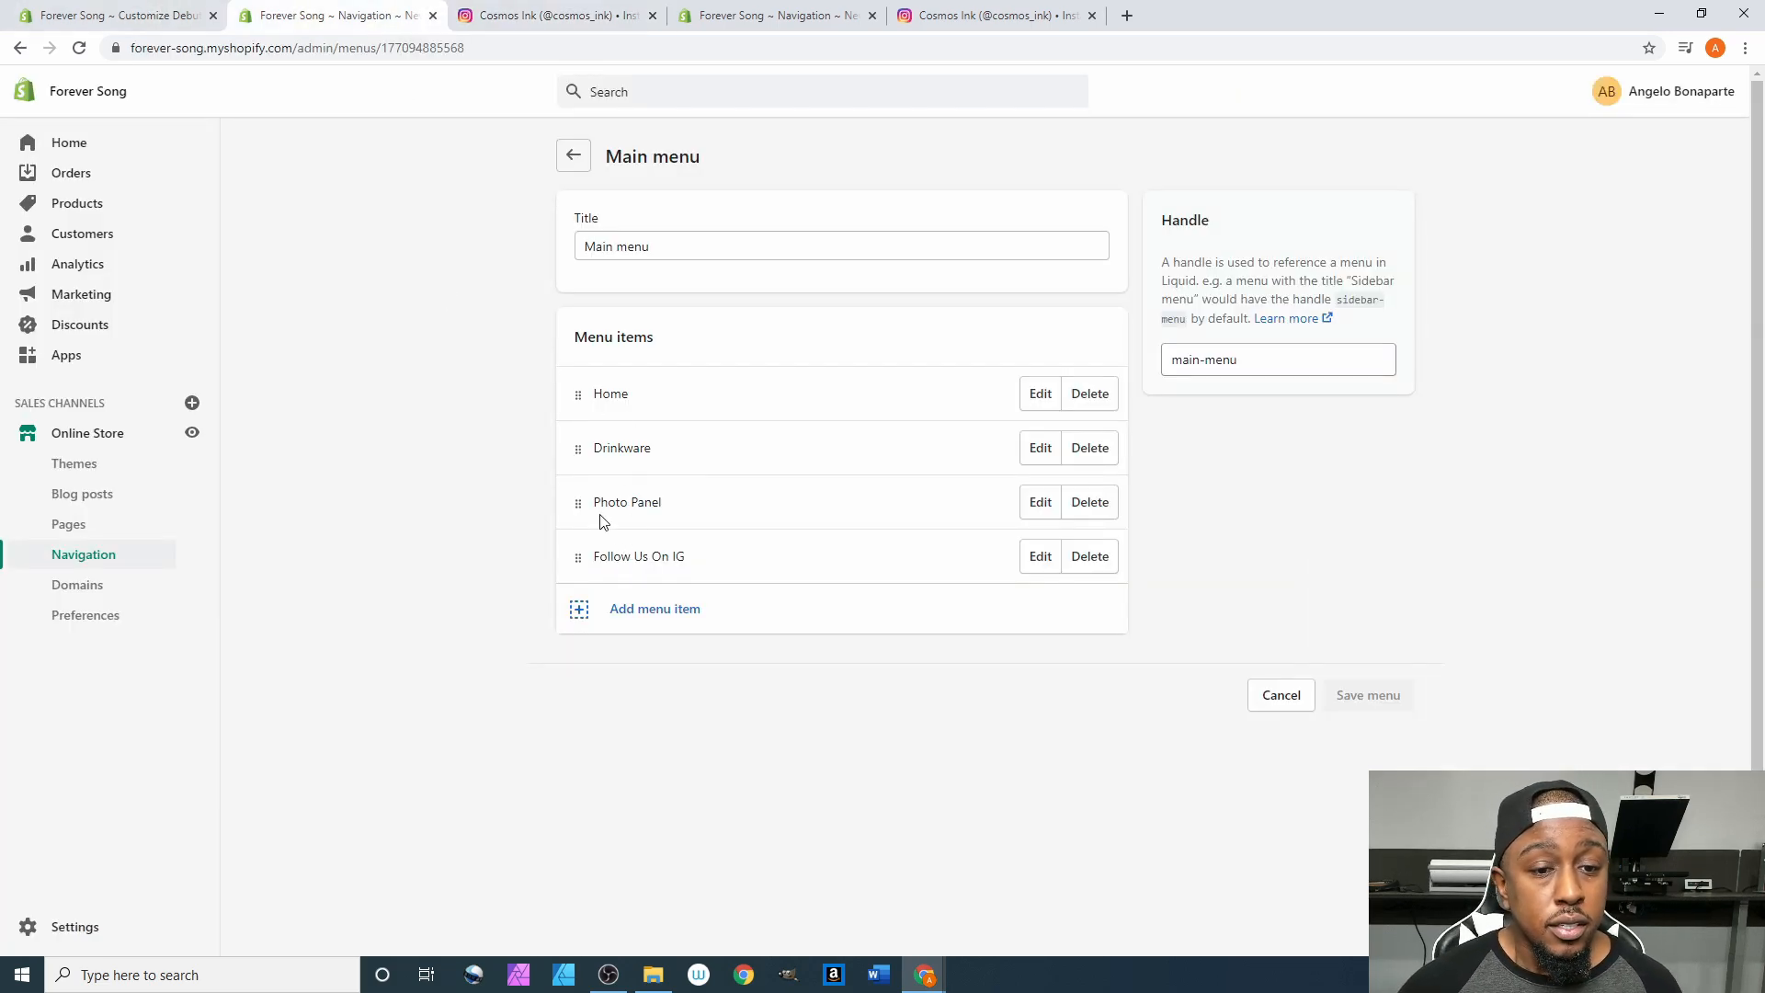
left_click(676, 615)
left_click(667, 513)
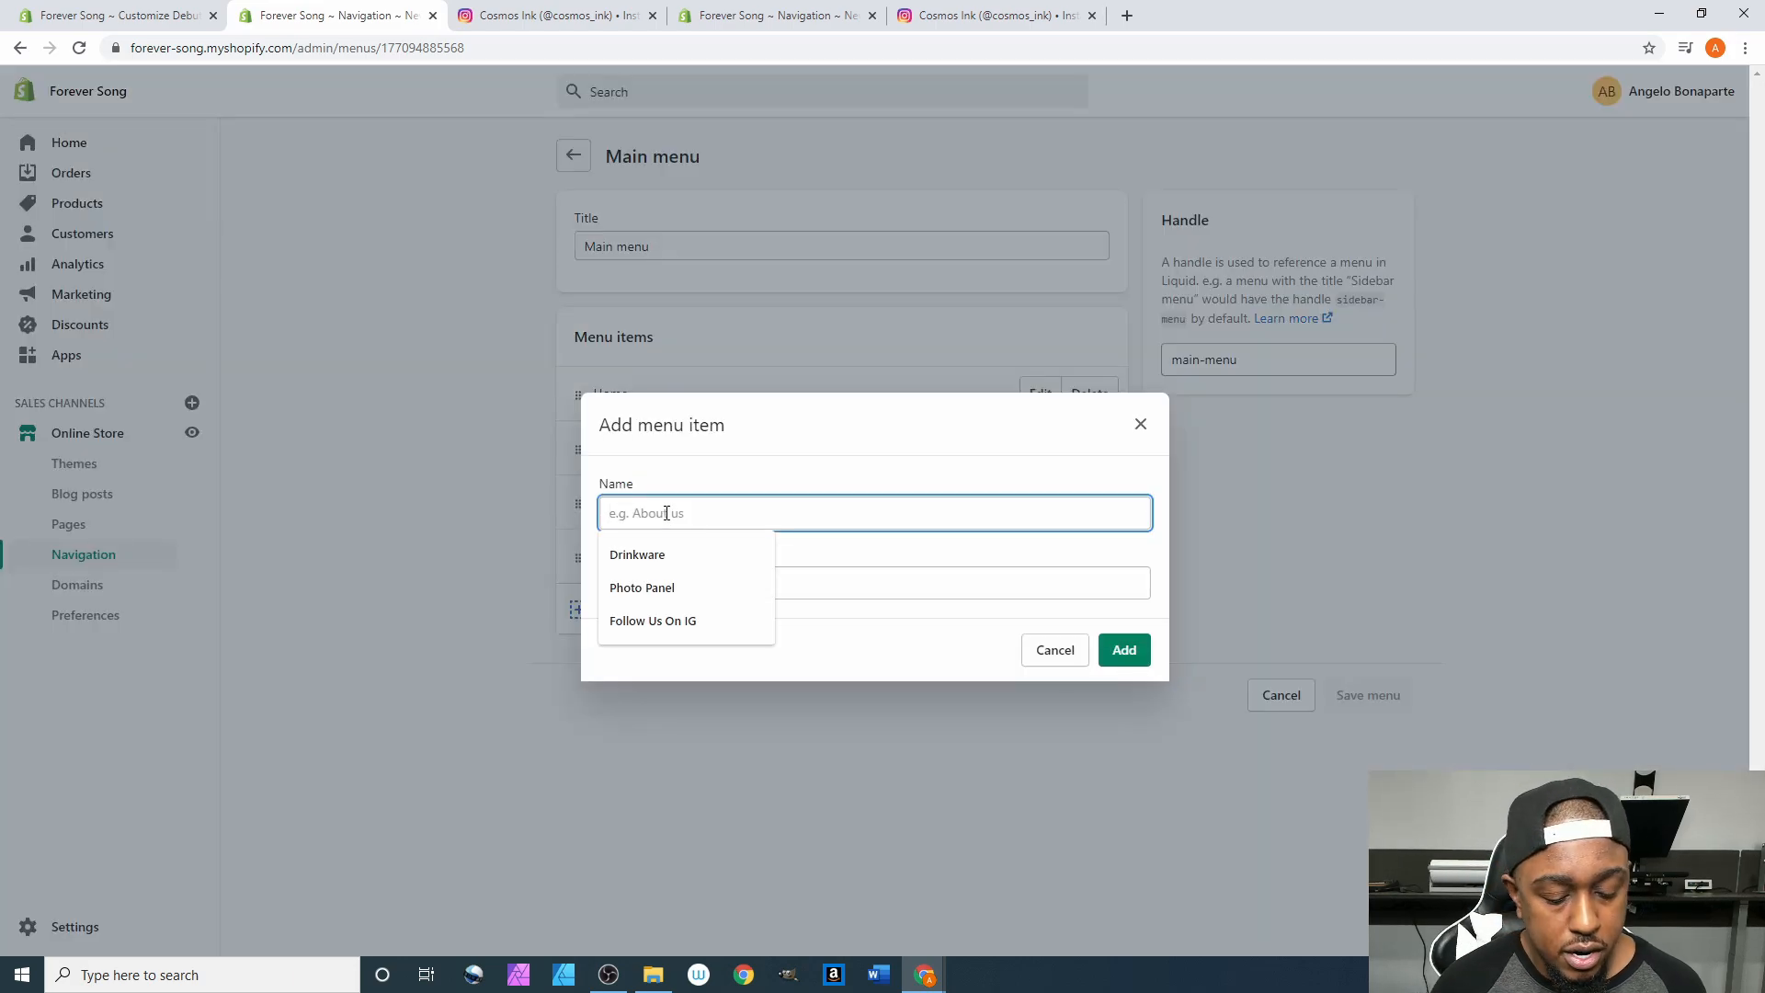
type("Shop")
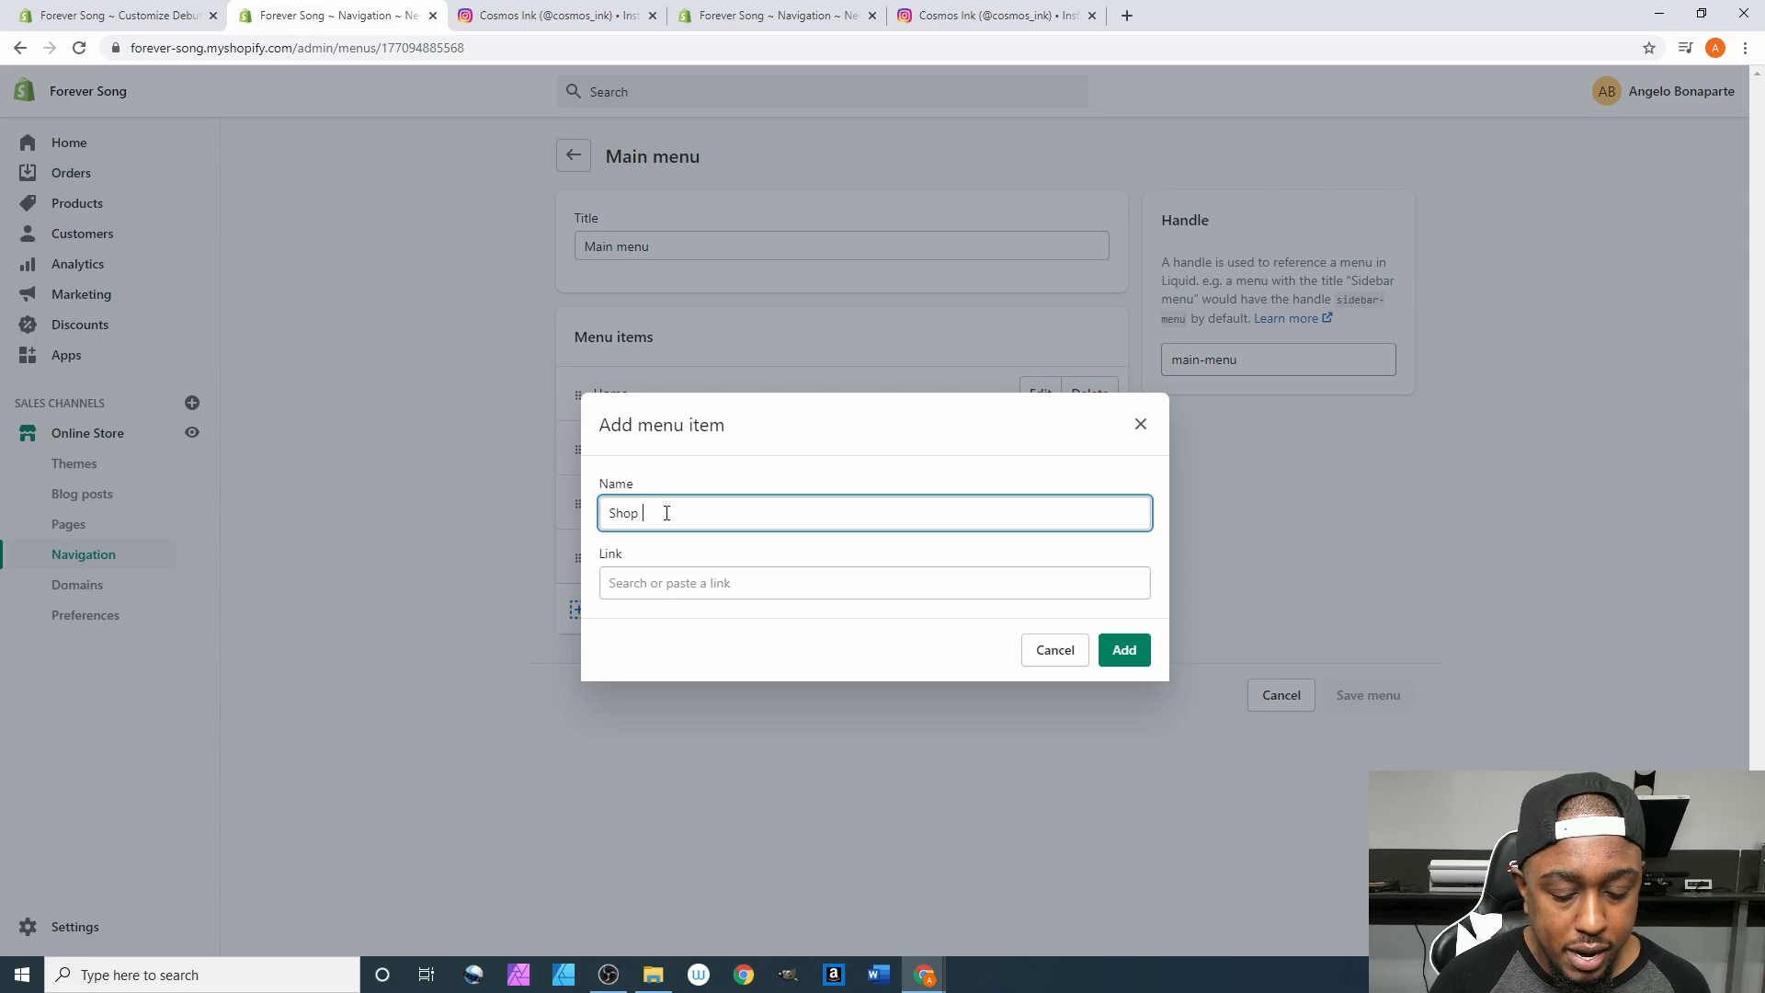
type(" now")
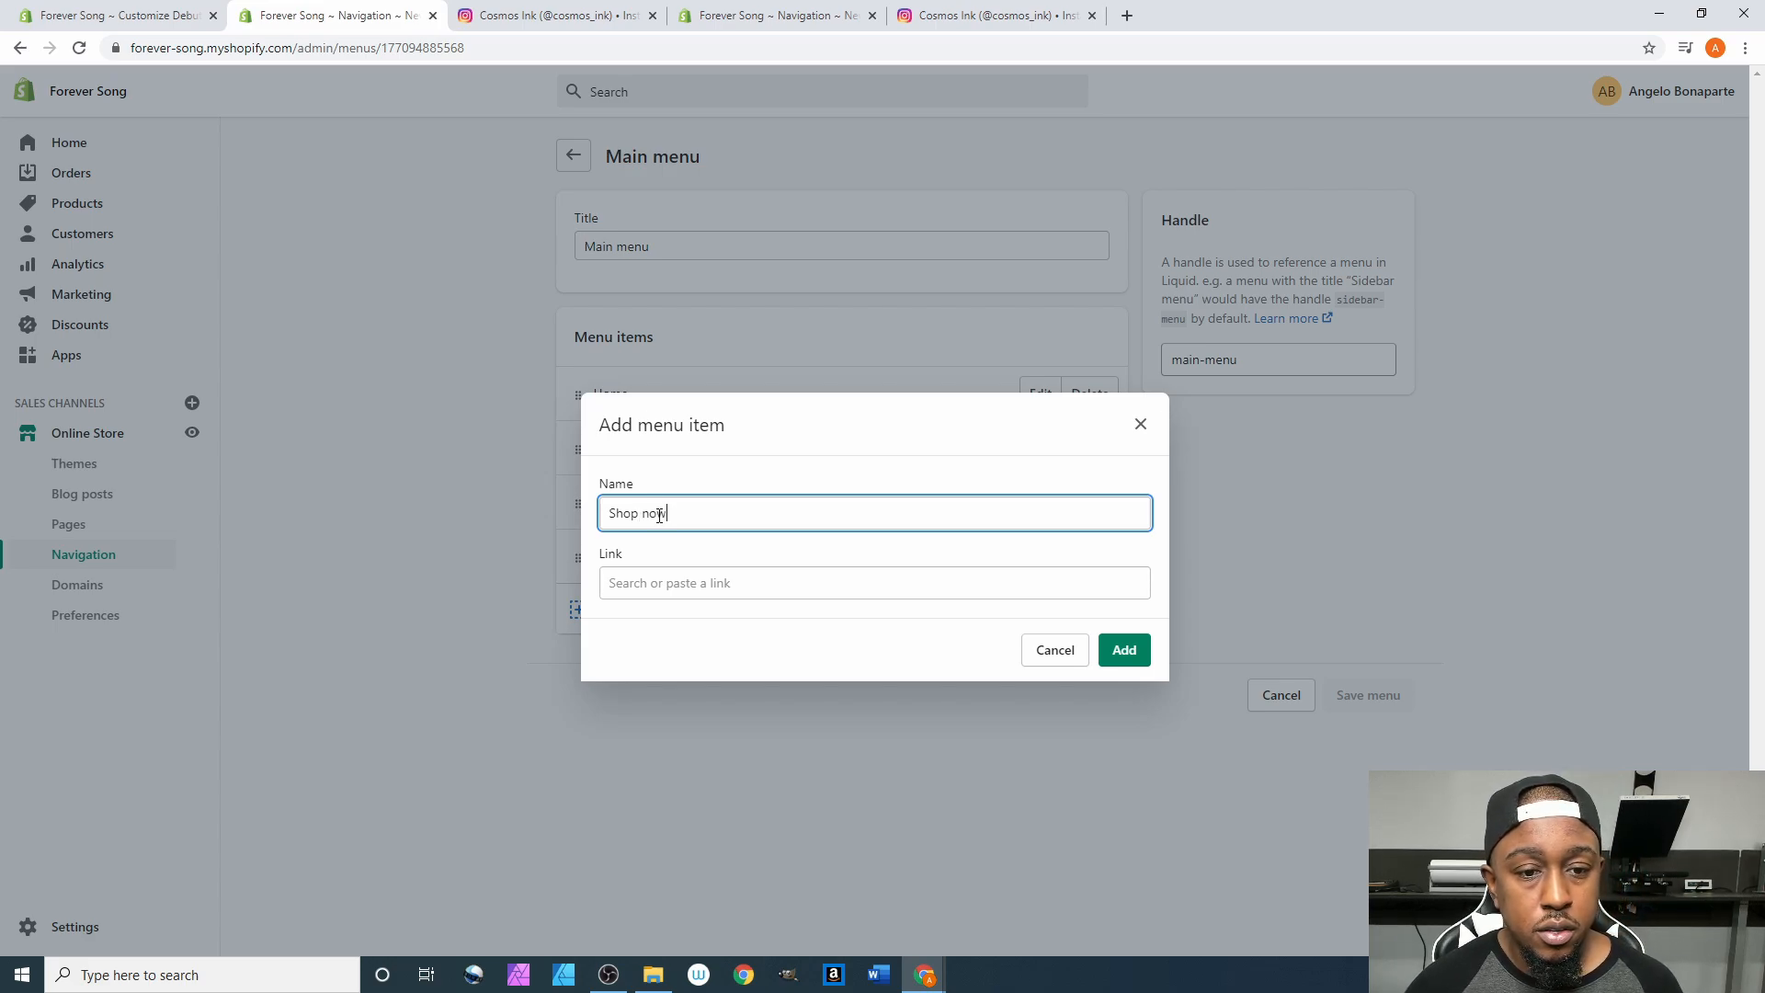
key("BackSpace")
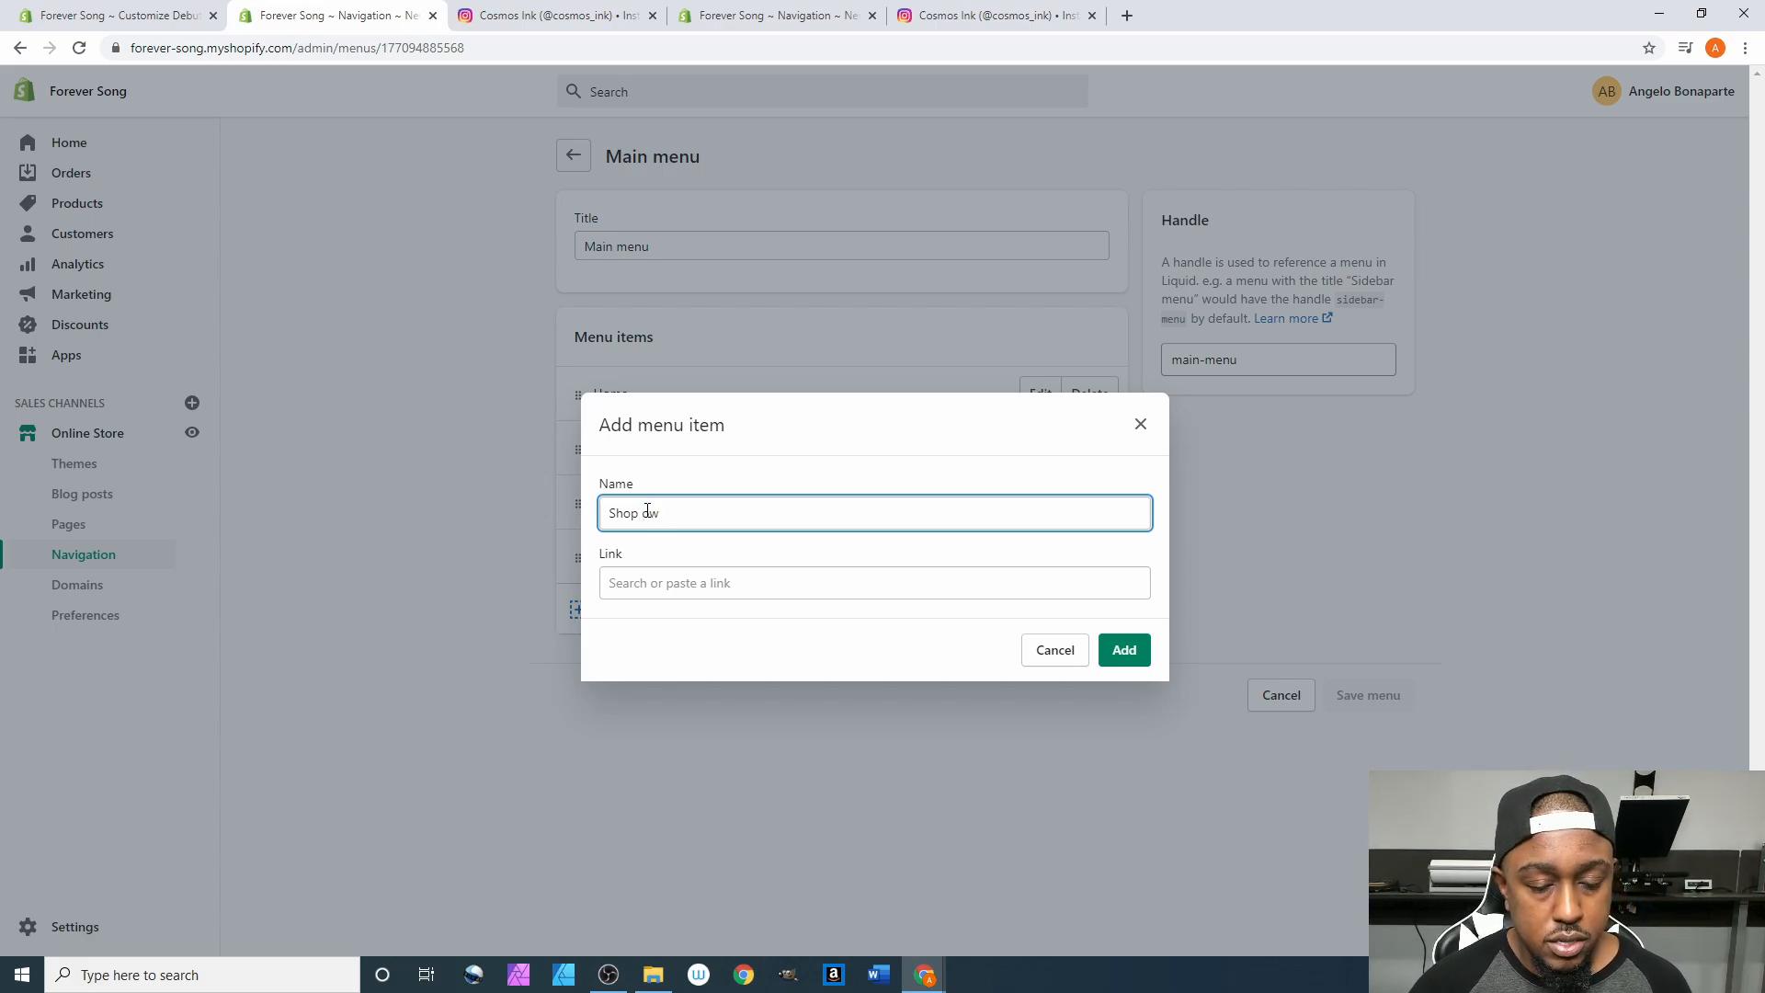
left_click(639, 583)
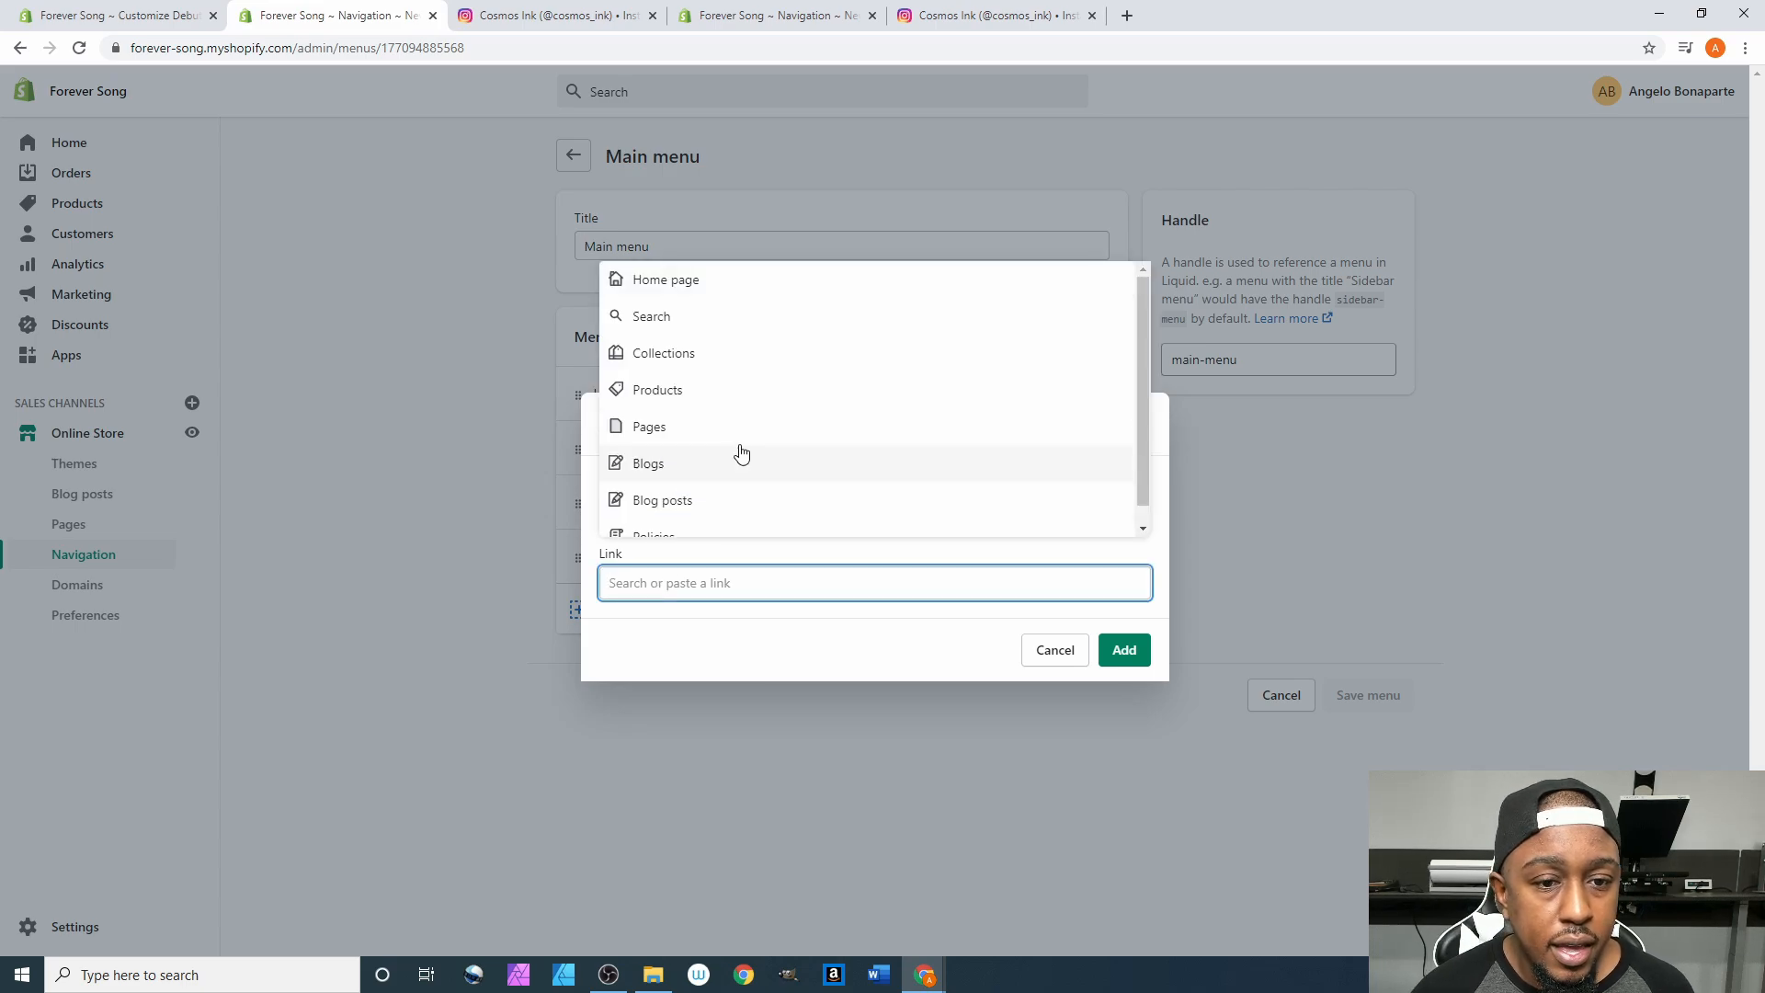
left_click(707, 389)
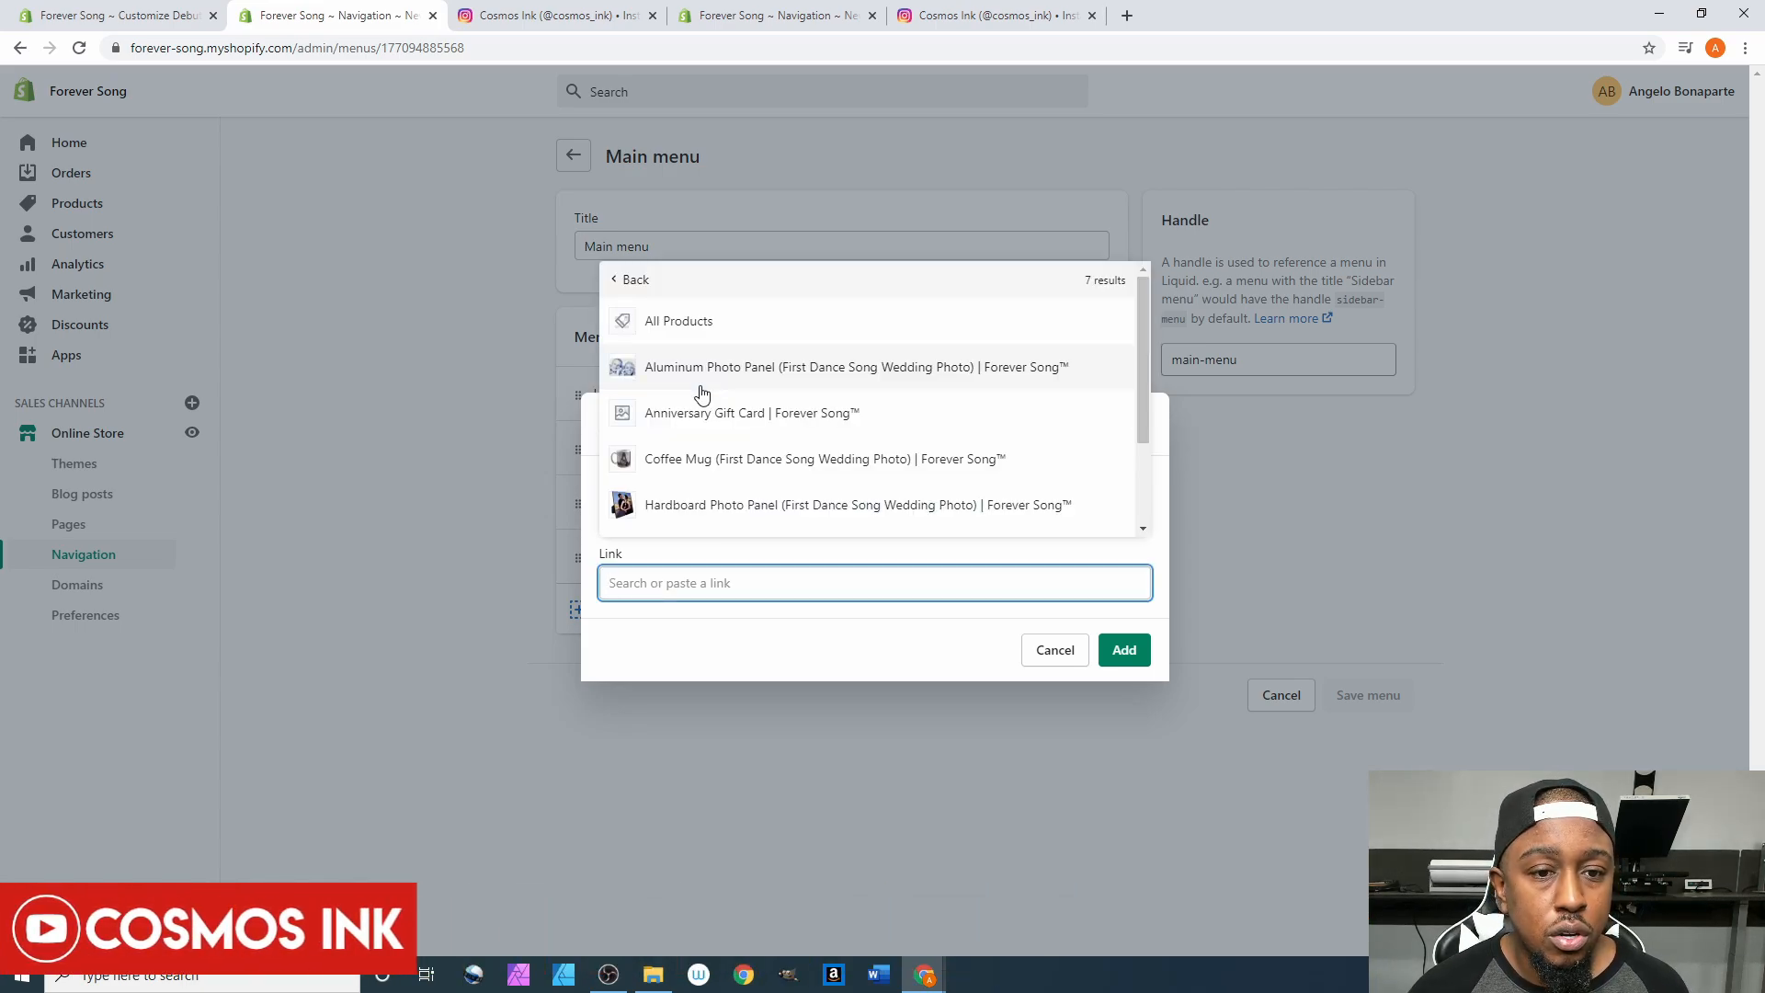
left_click(706, 323)
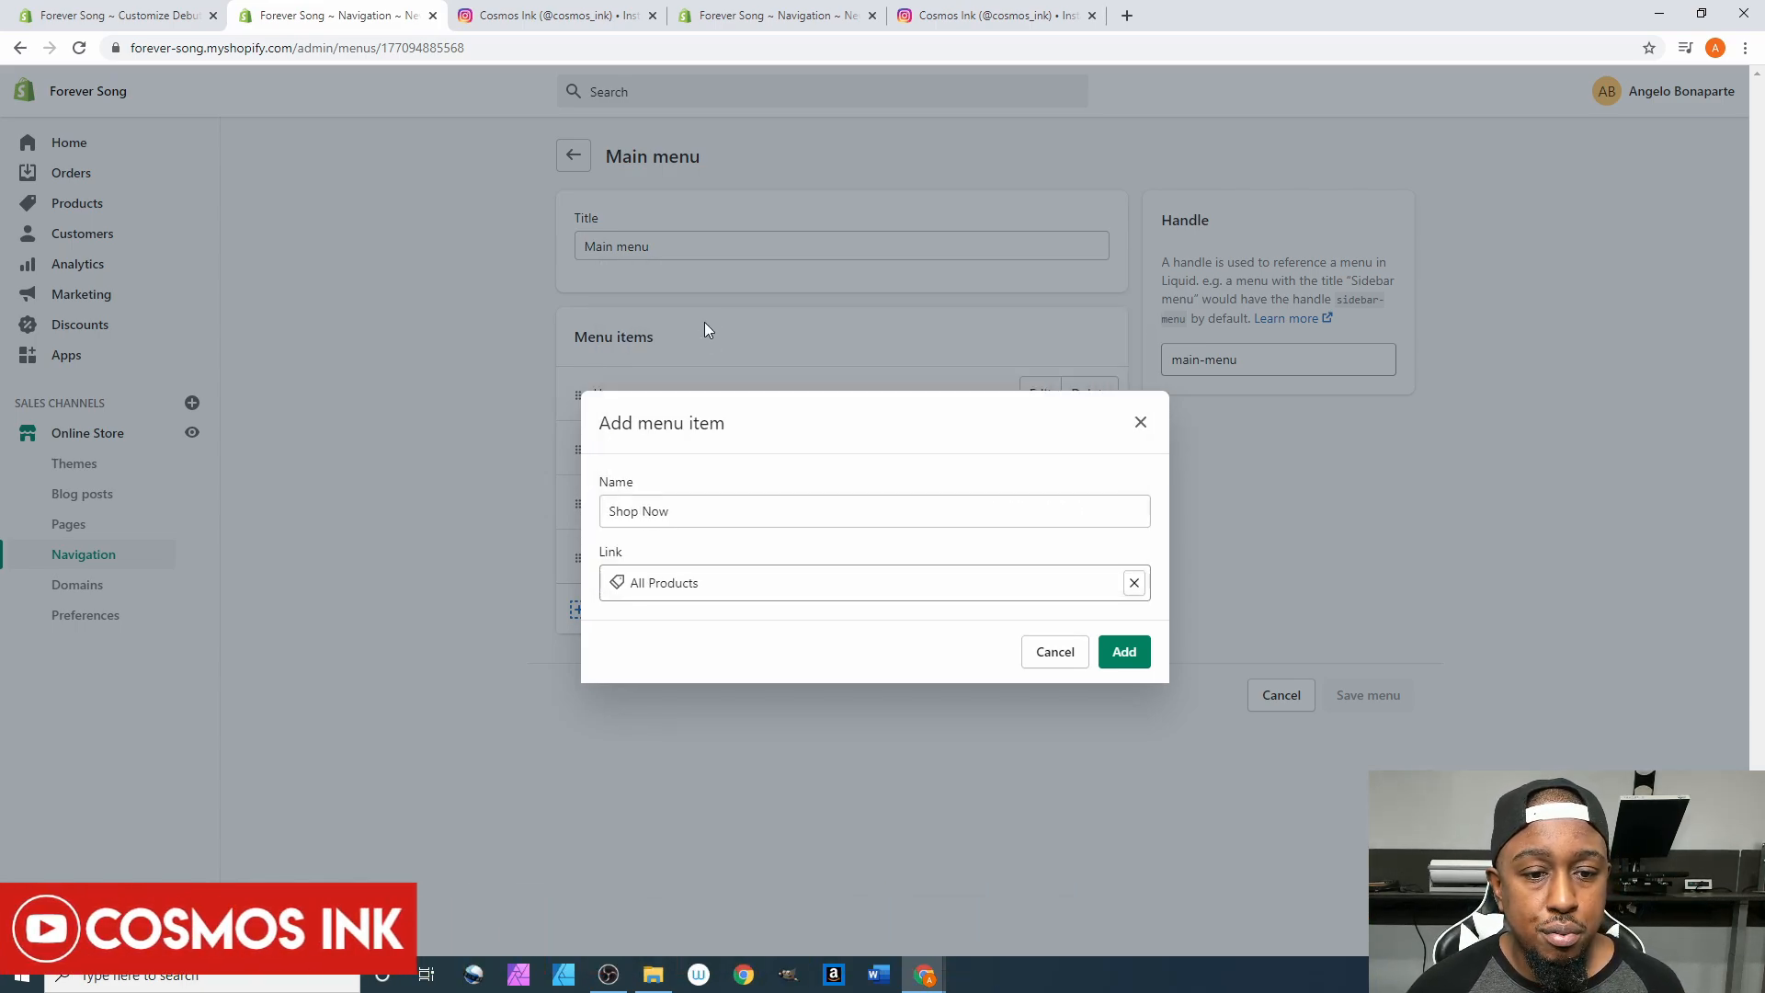
left_click(1131, 651)
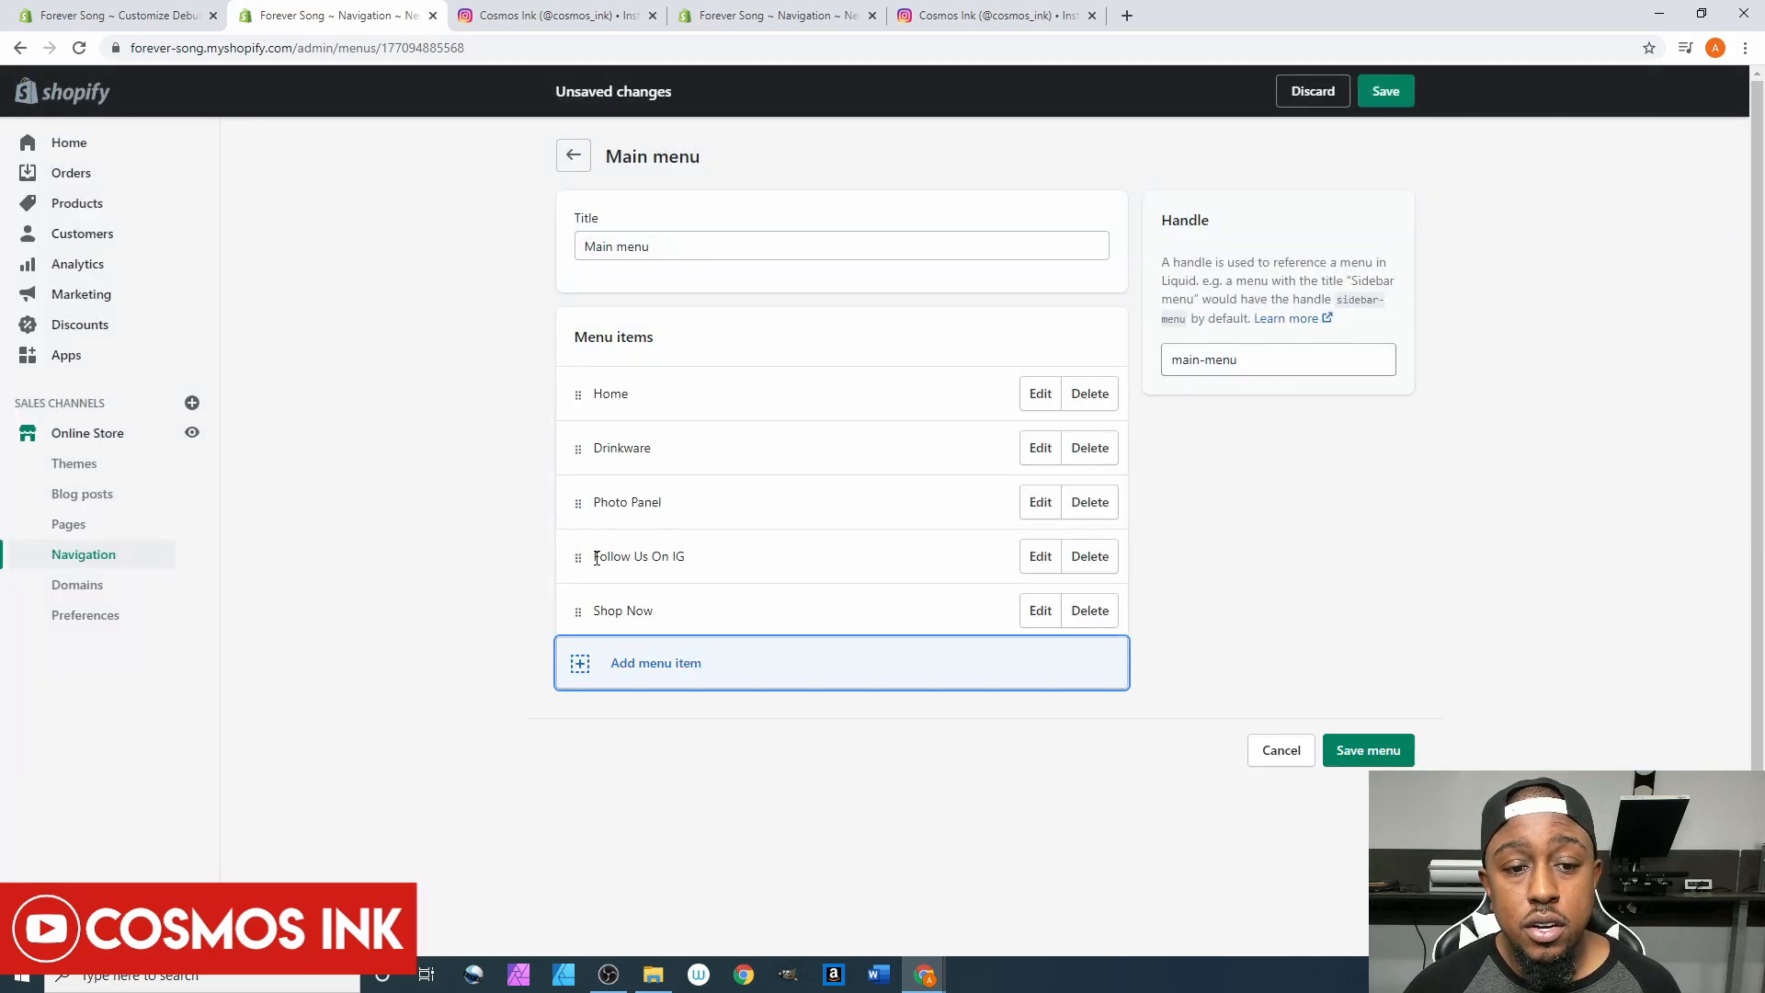
Move "Shop Now" directly below Home with Drinkware and Photo Panel nested under it, and save the main menu.
left_click_drag(575, 610, 582, 434)
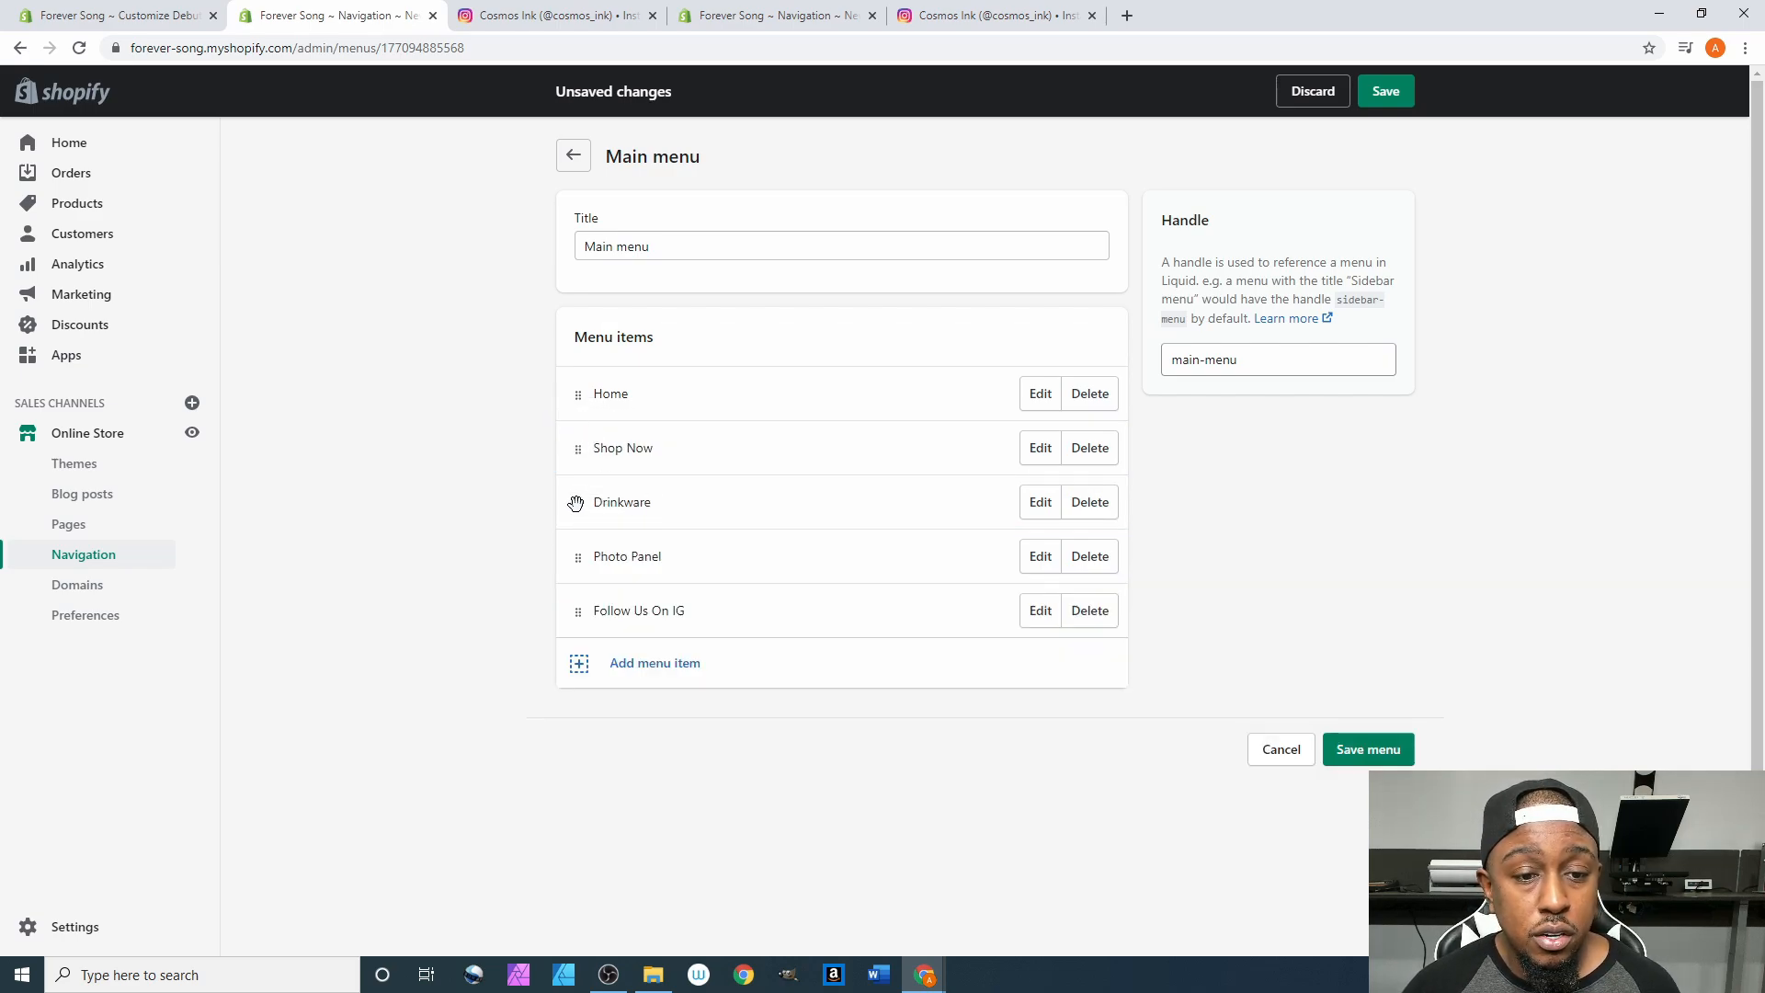
mouse_move(576, 503)
left_mouse_down()
mouse_move(606, 458)
mouse_move(611, 483)
mouse_move(575, 482)
mouse_move(610, 494)
left_mouse_up()
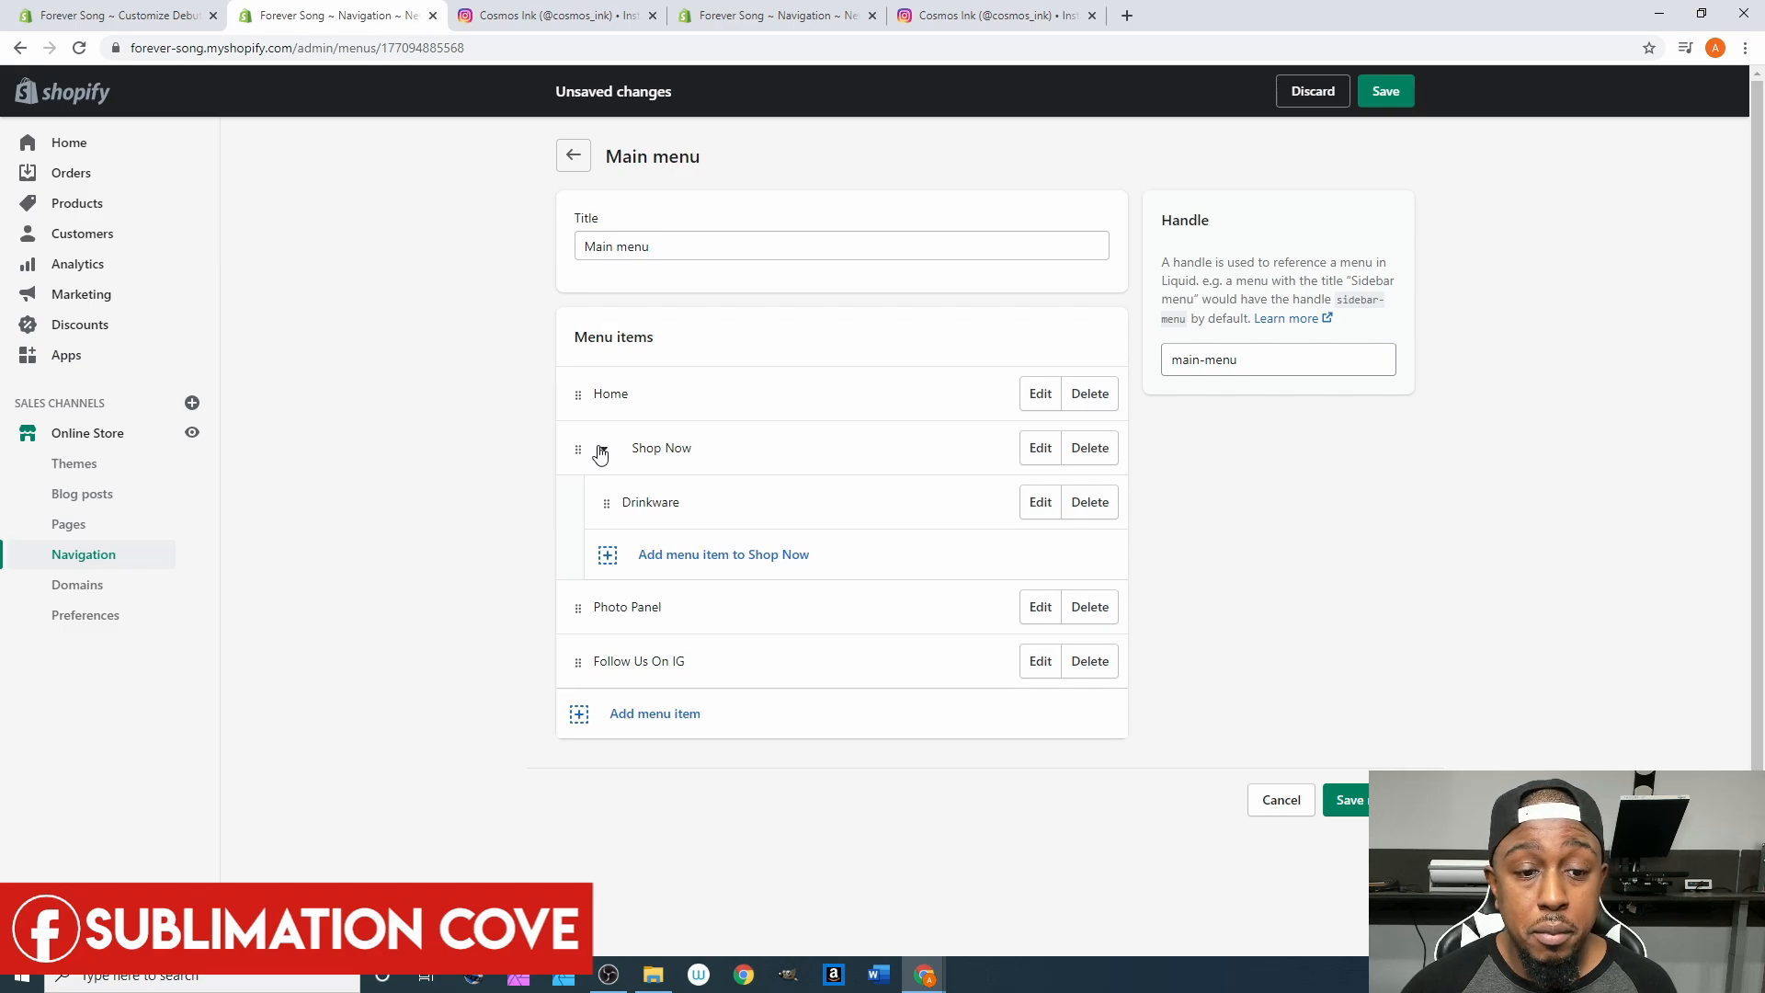
left_click_drag(577, 606, 614, 588)
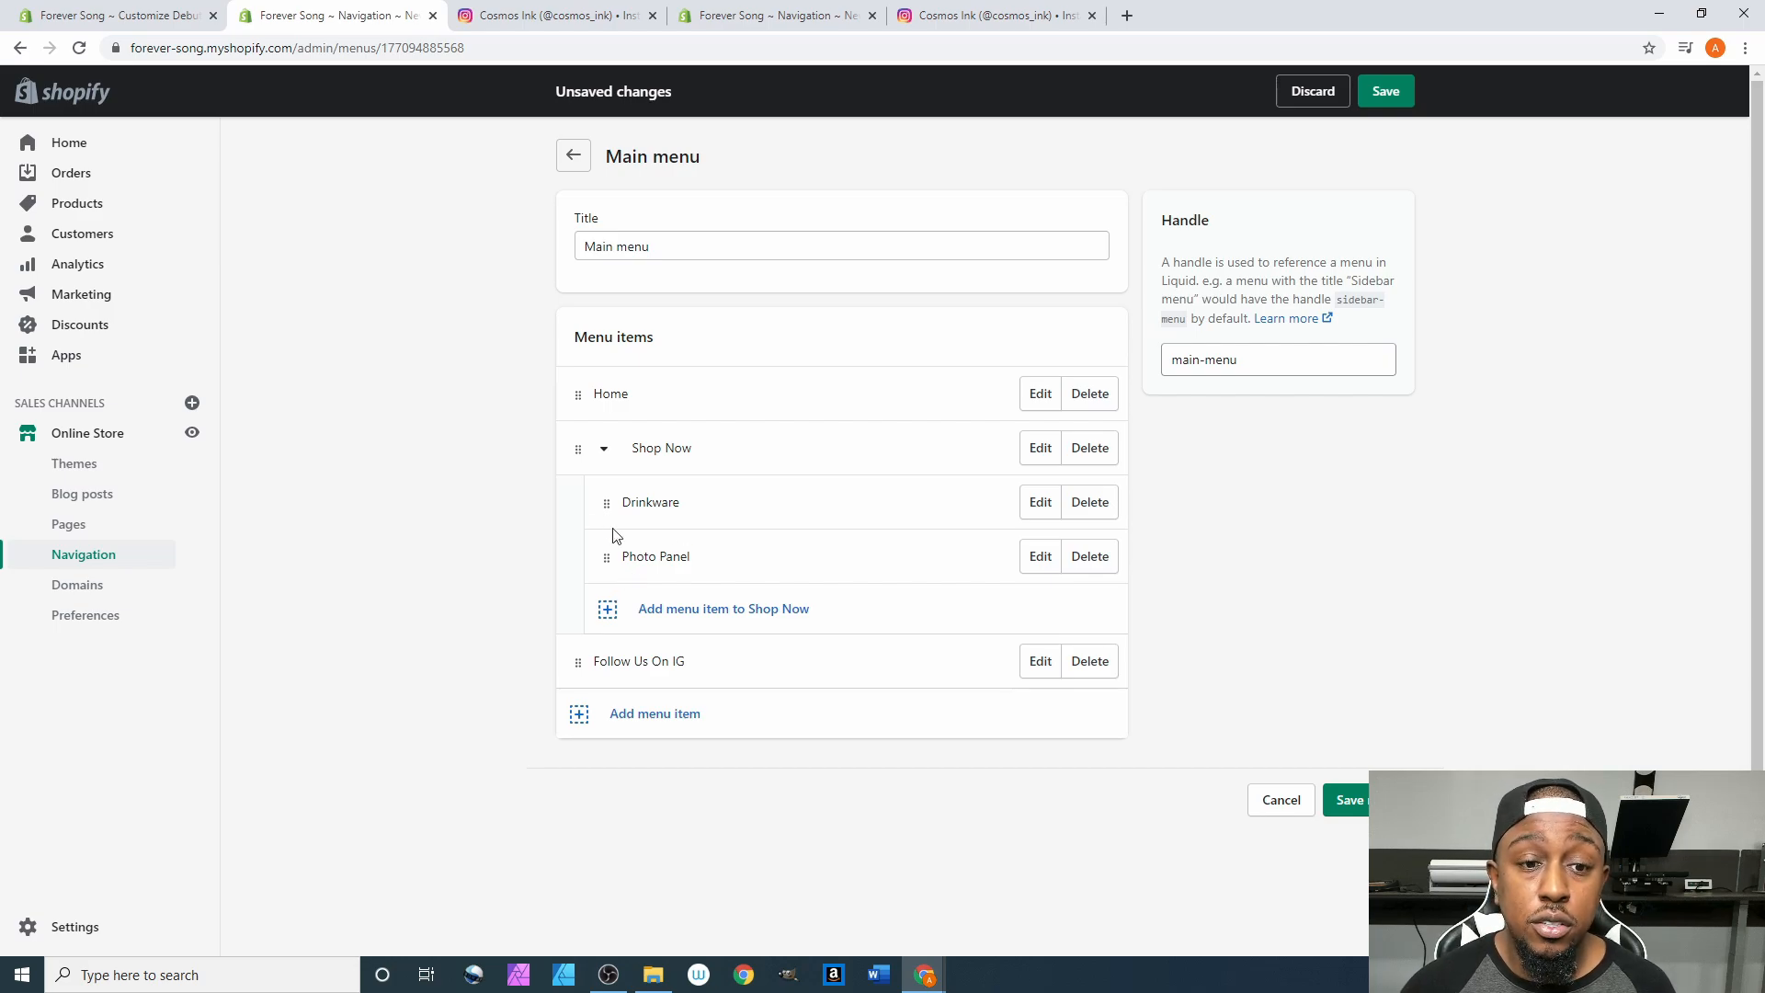
left_click(1348, 800)
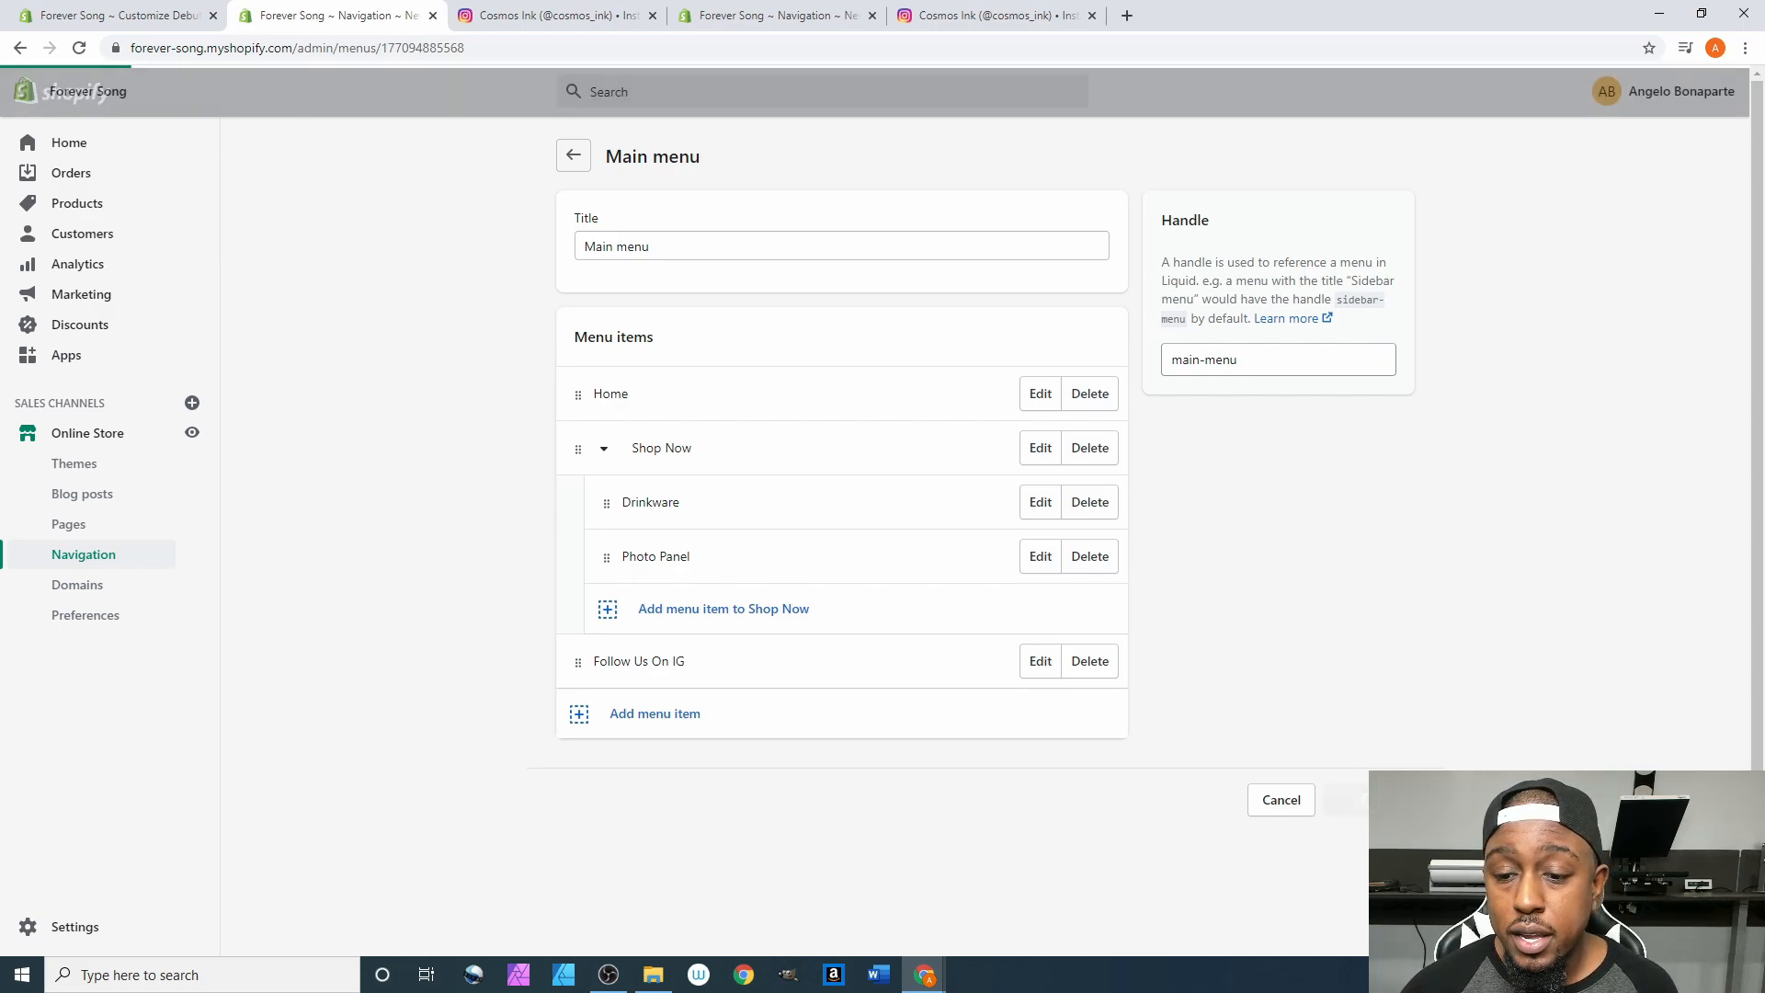
Close the first of the two open Instagram profile tabs.
left_click(961, 22)
left_click(782, 16)
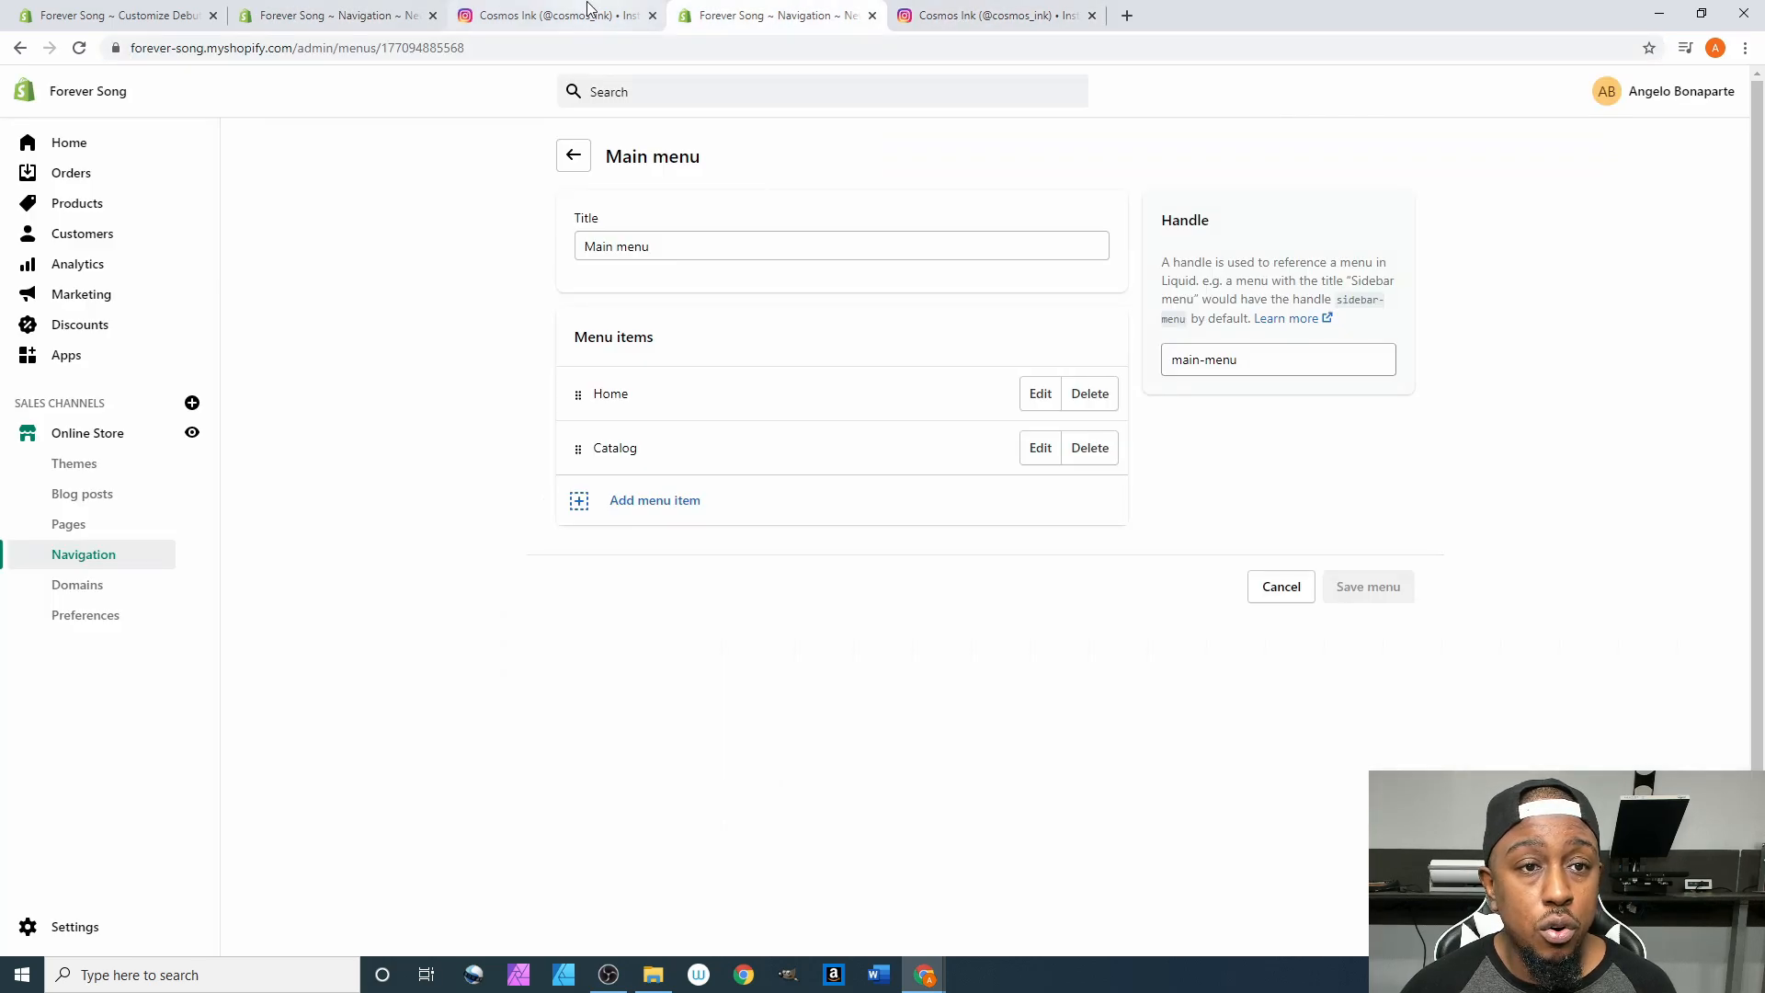
left_click(582, 18)
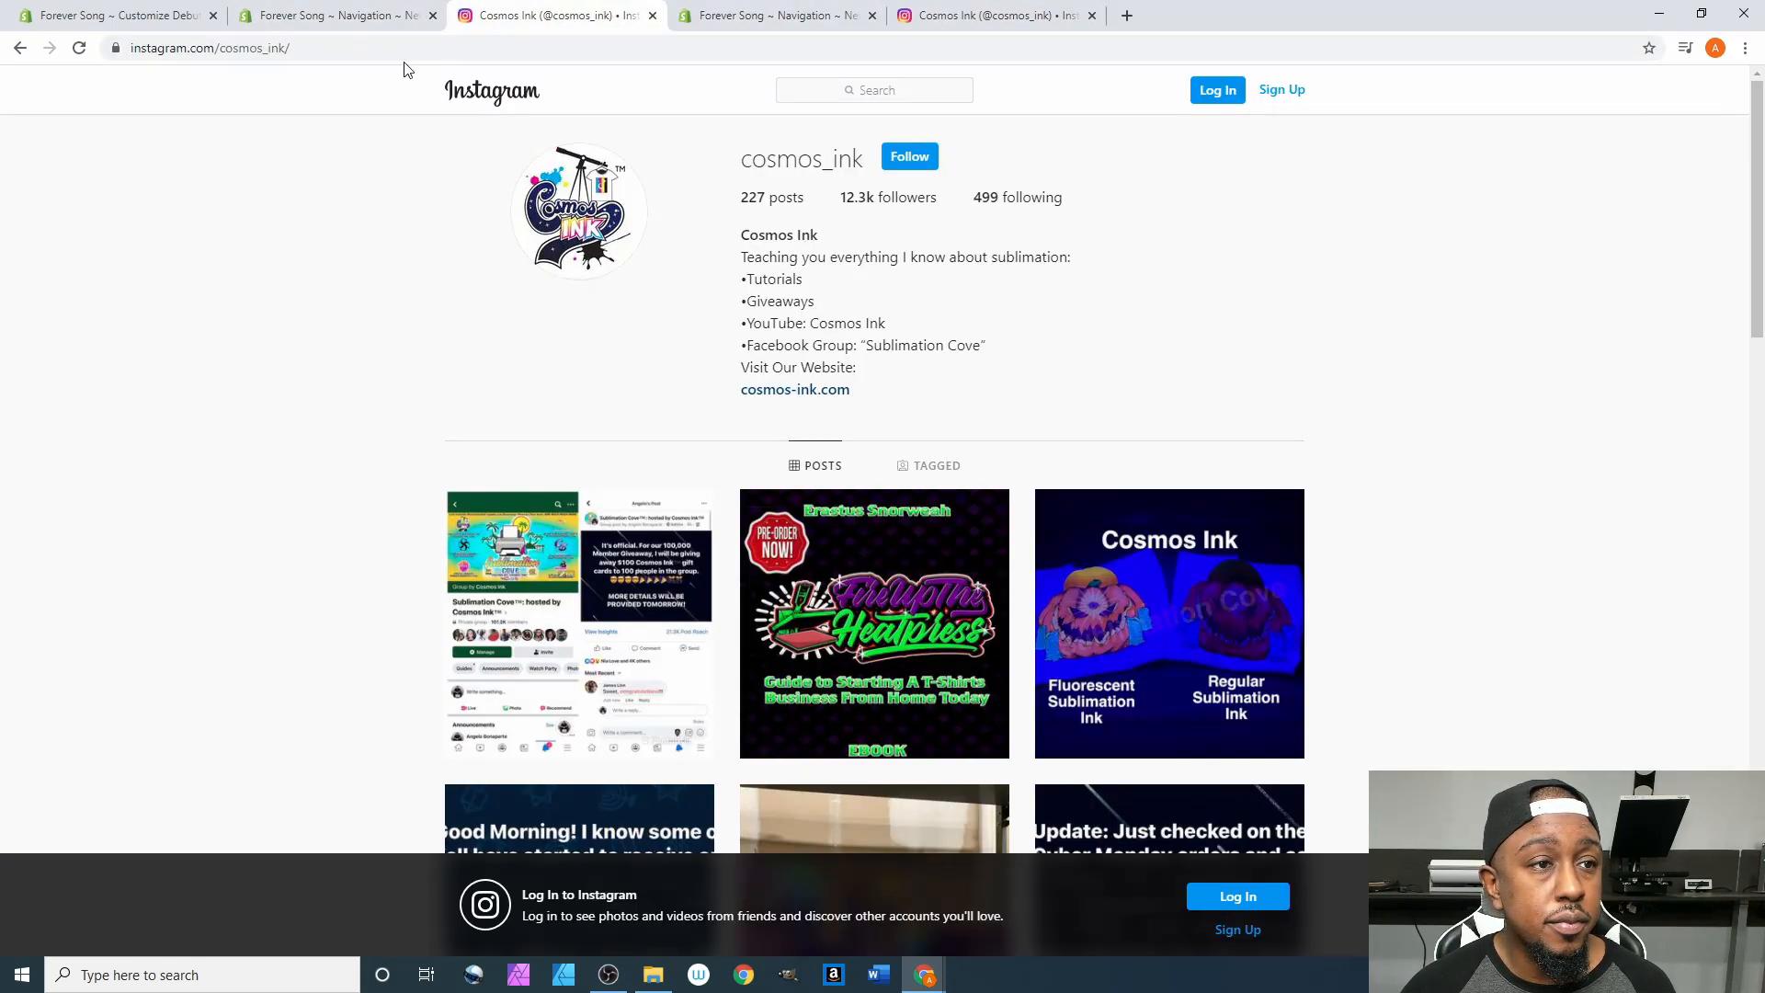
left_click(227, 52)
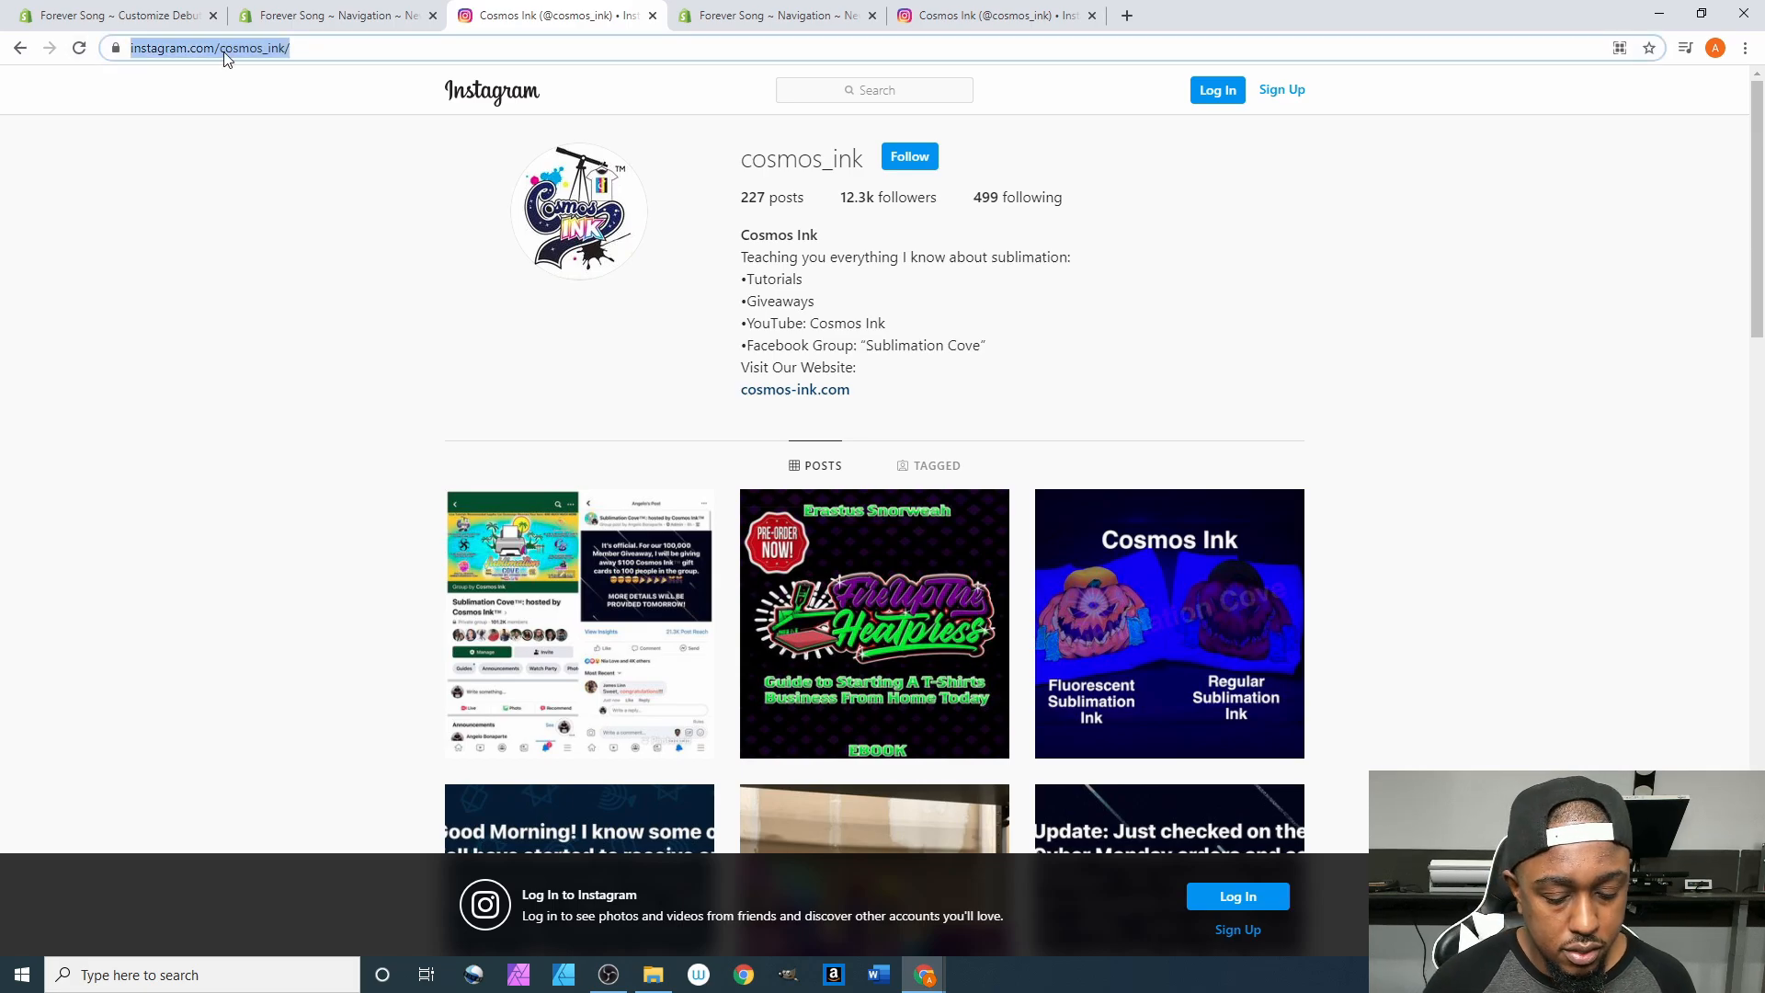
type("facebook.com")
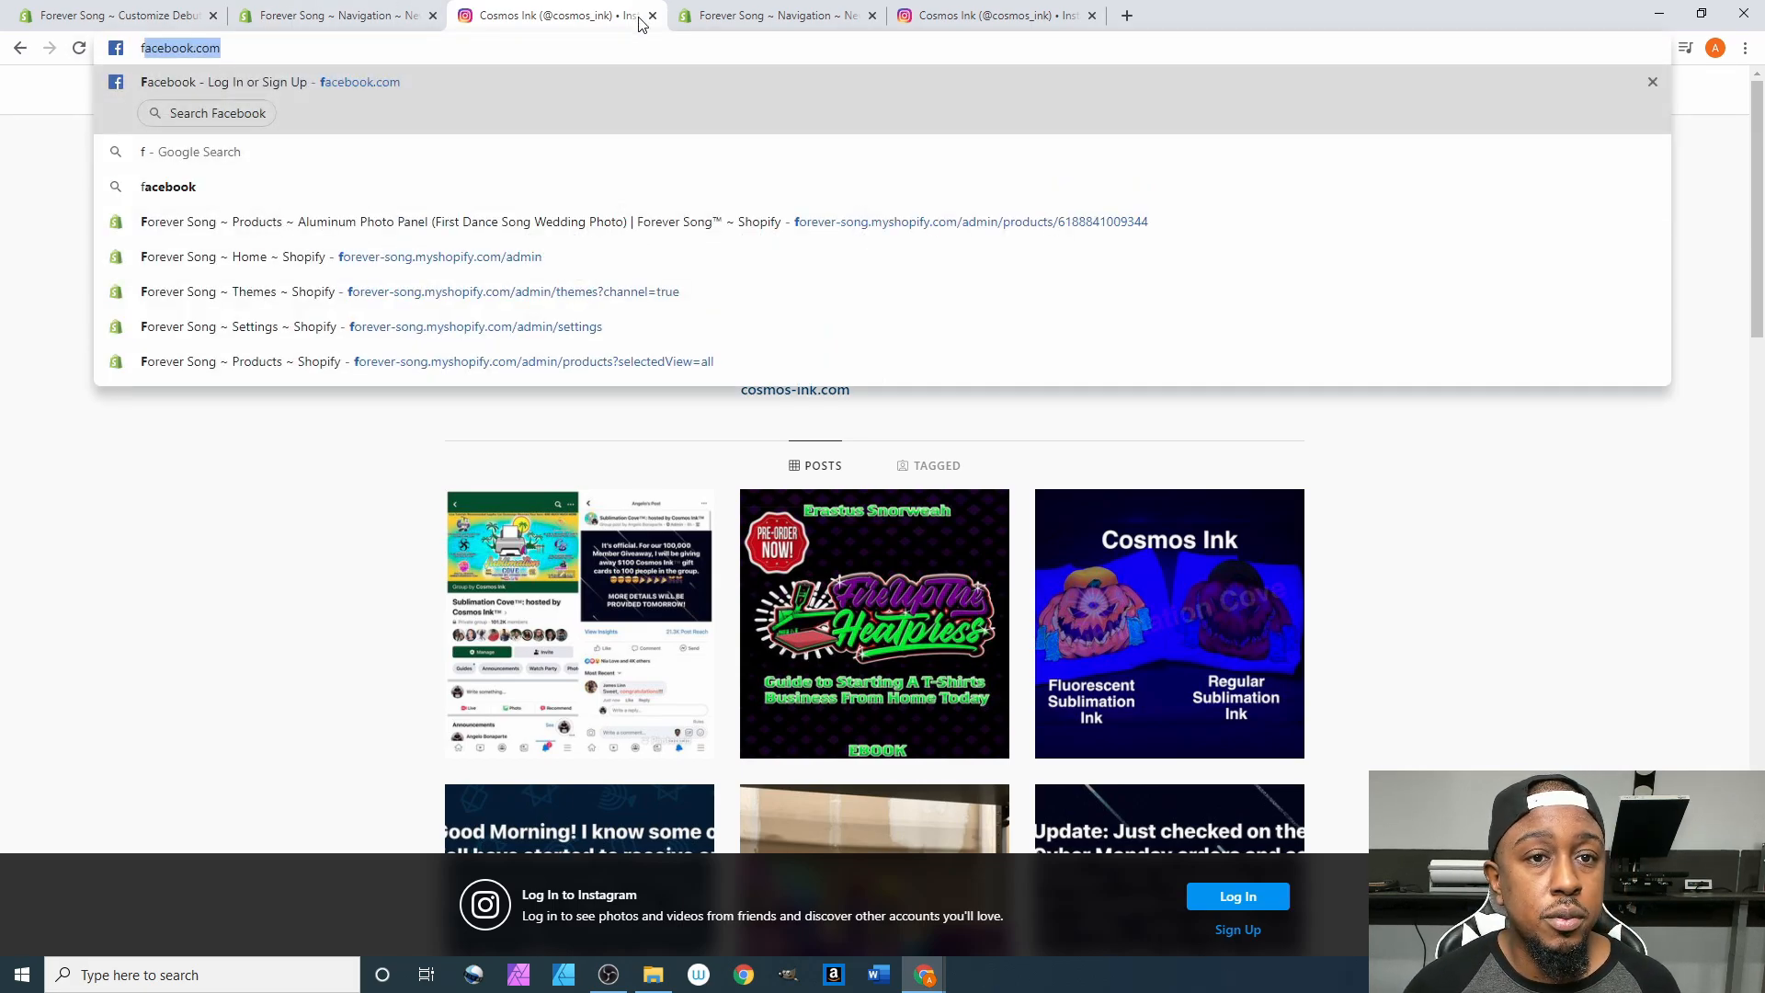
left_click(652, 17)
Reload the Debut theme editor and check the header's "Shop Now" dropdown in the home page preview.
left_click(350, 15)
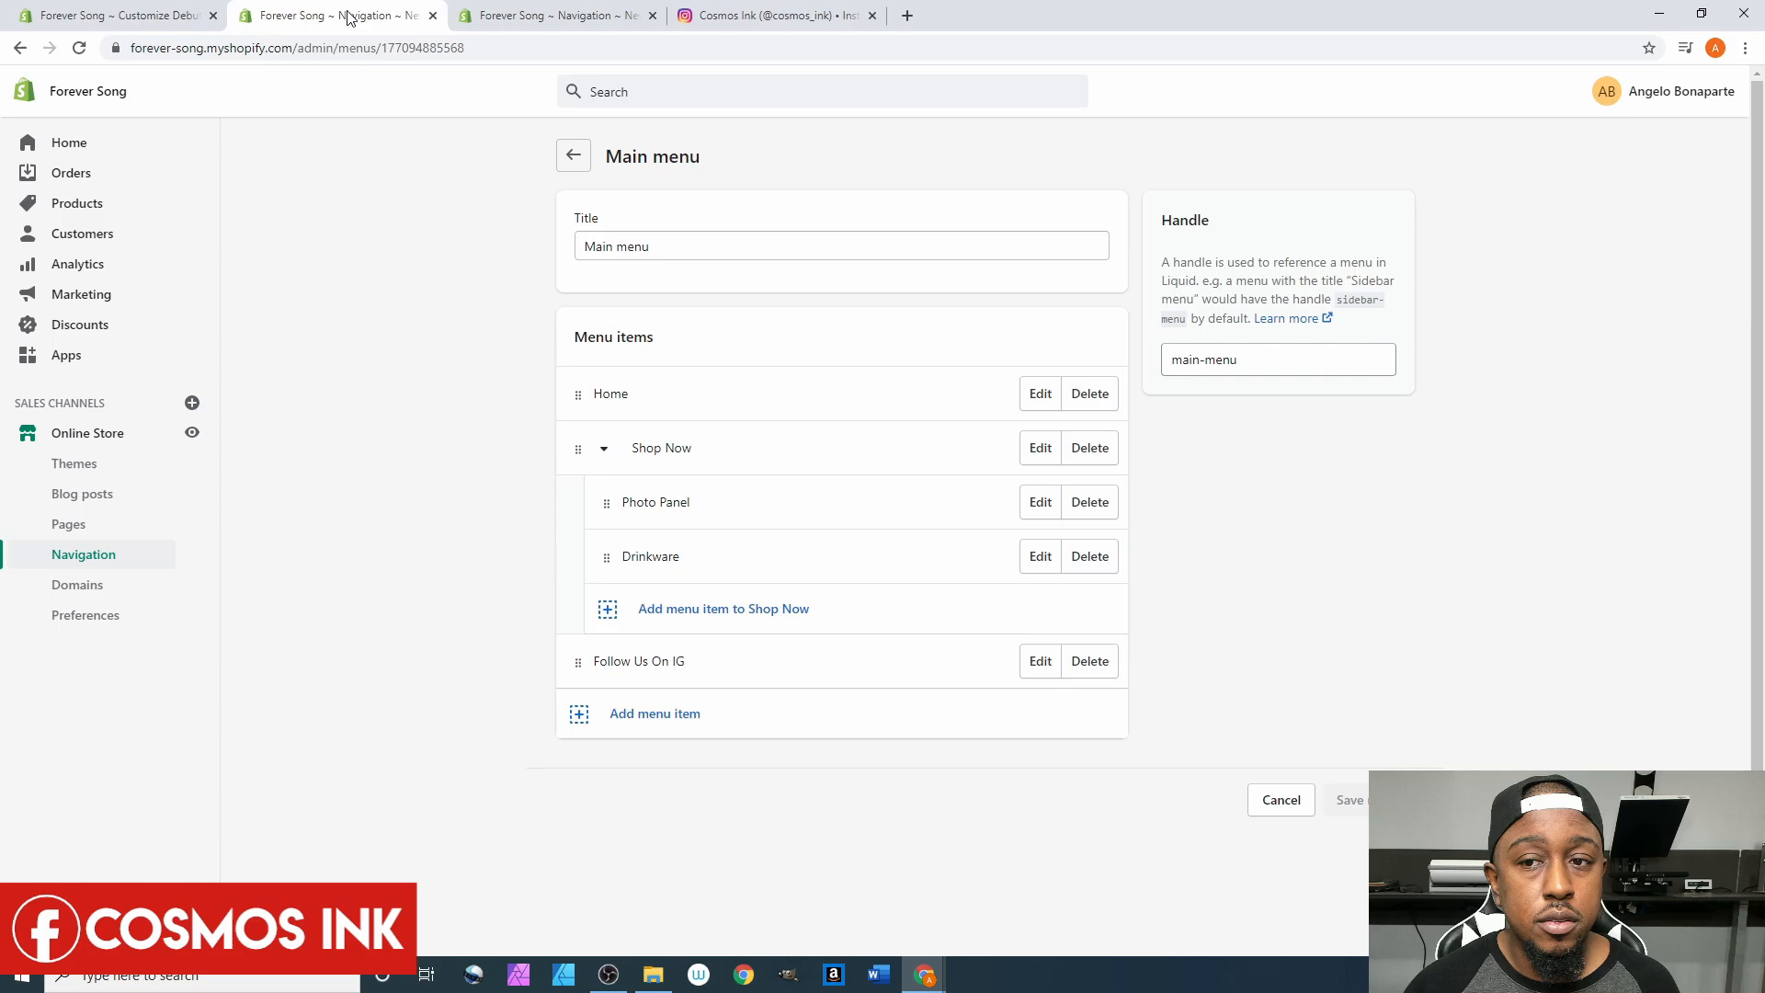
left_click(156, 17)
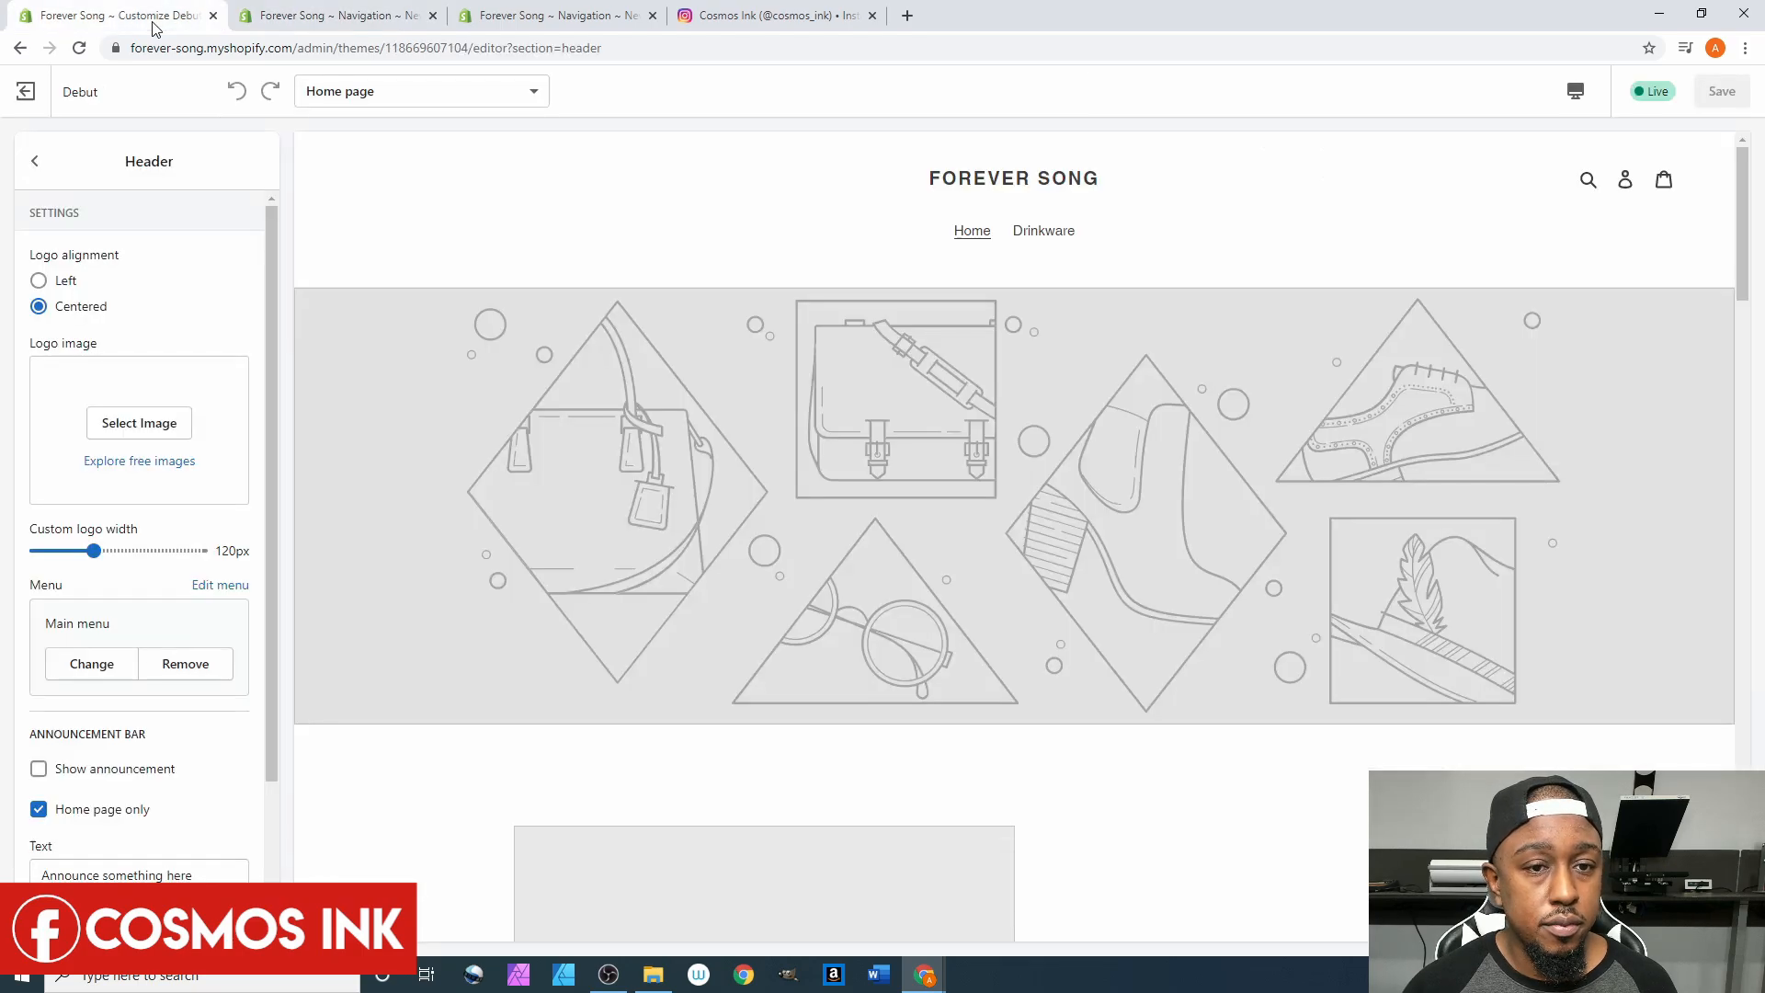
left_click(79, 48)
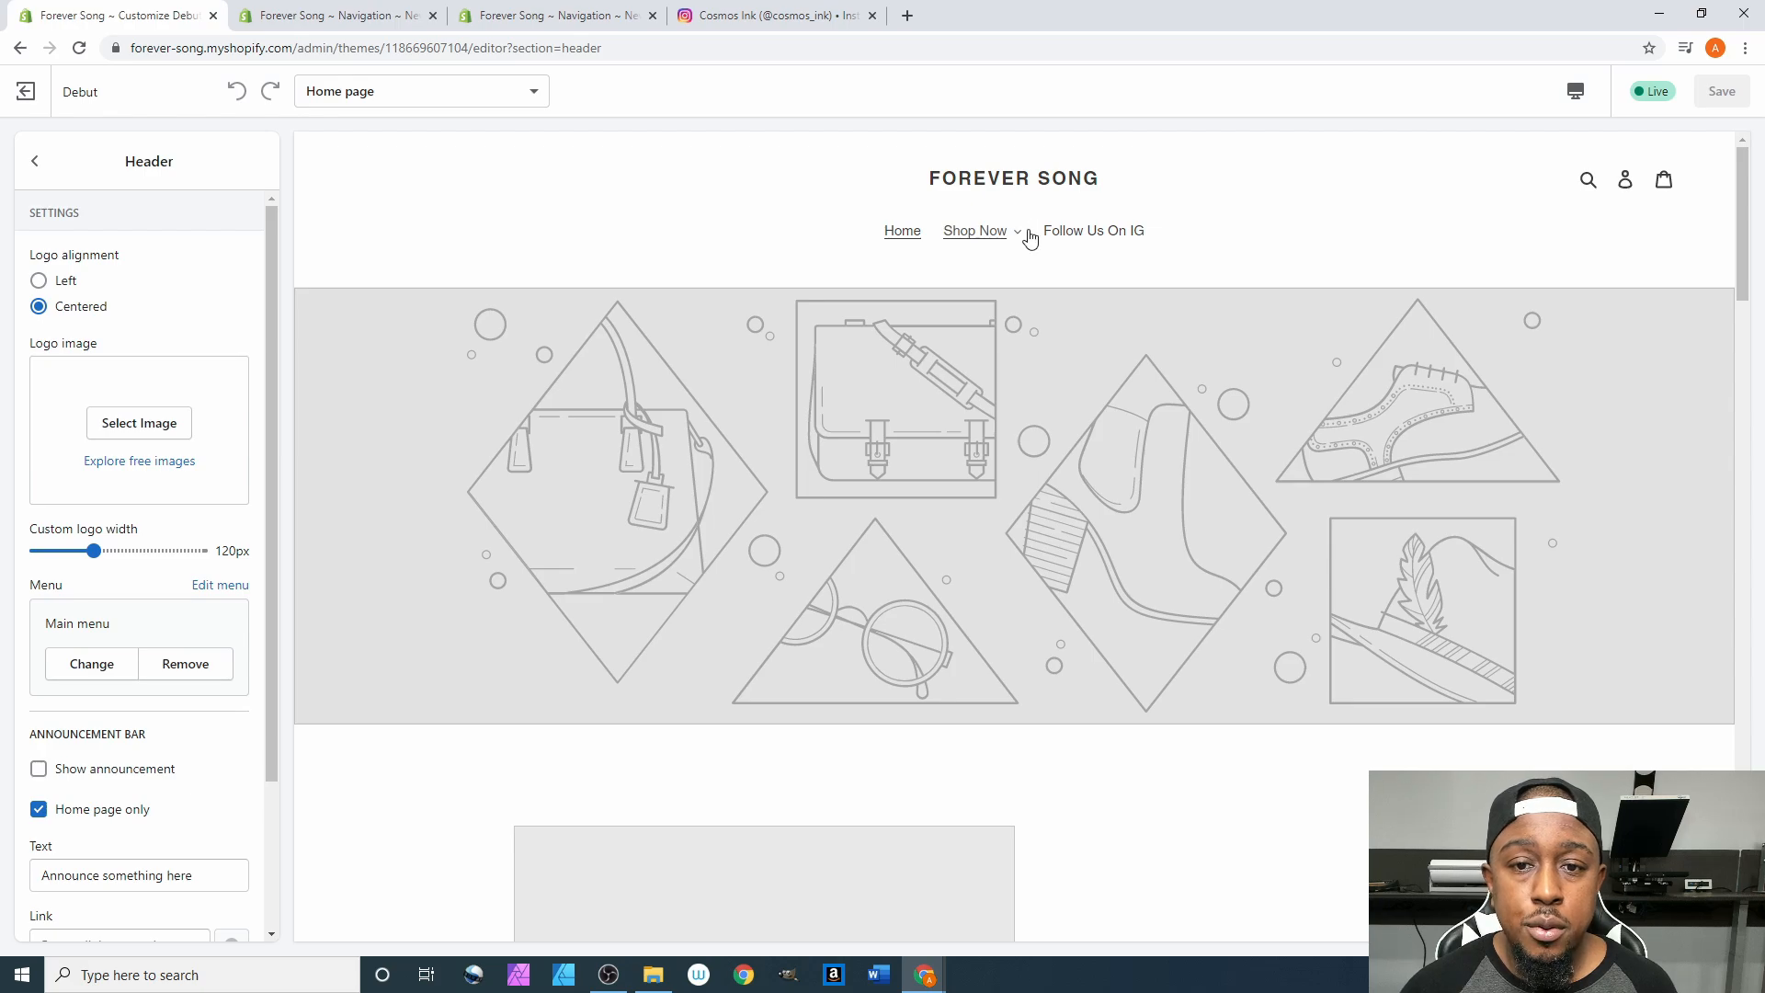
left_click(1015, 232)
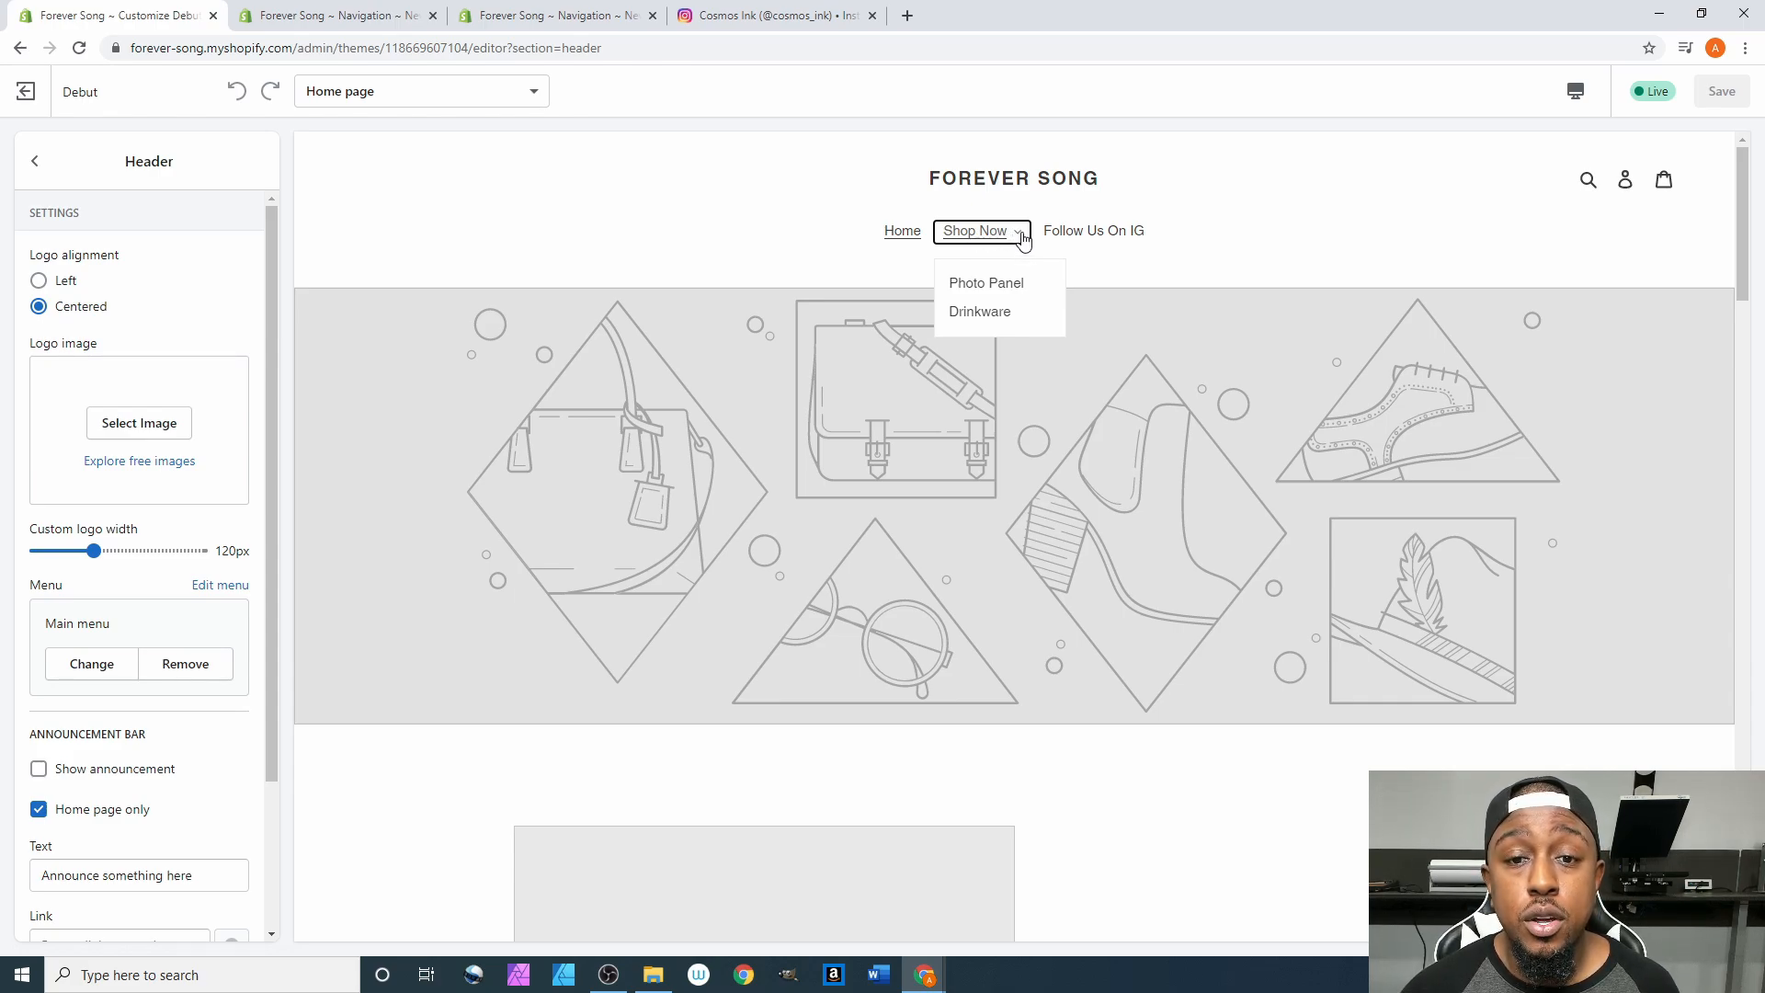
left_click(967, 238)
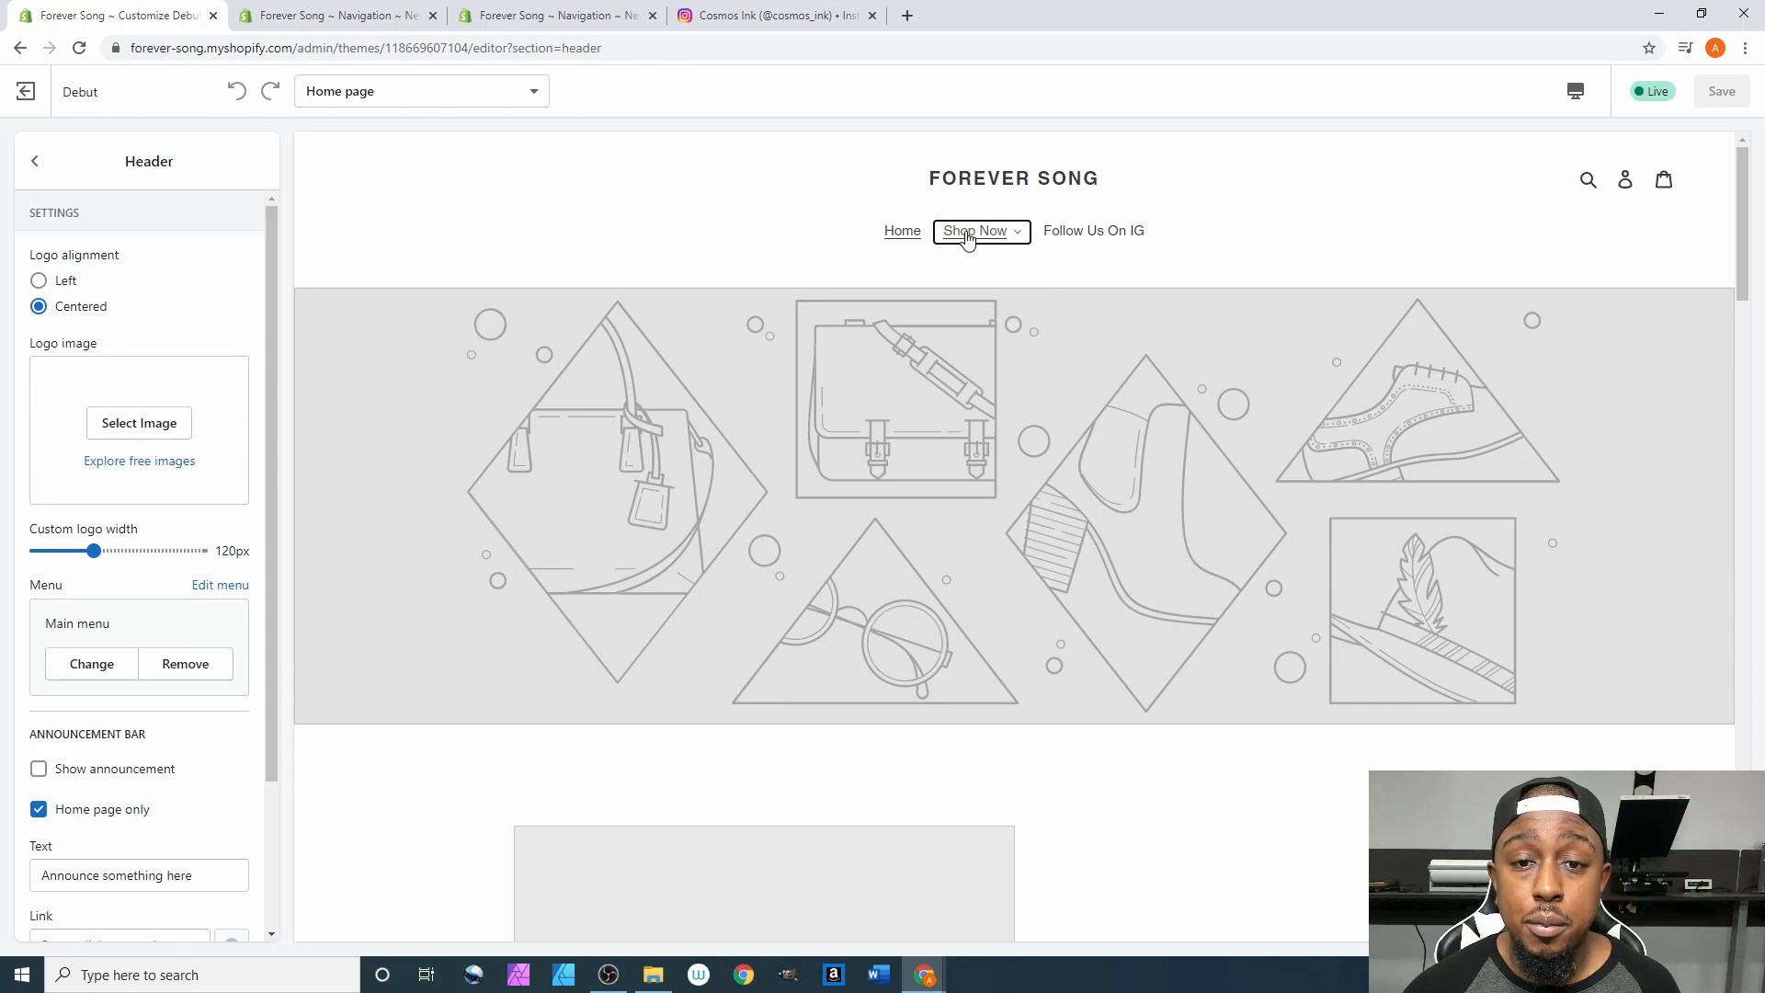
left_click(967, 236)
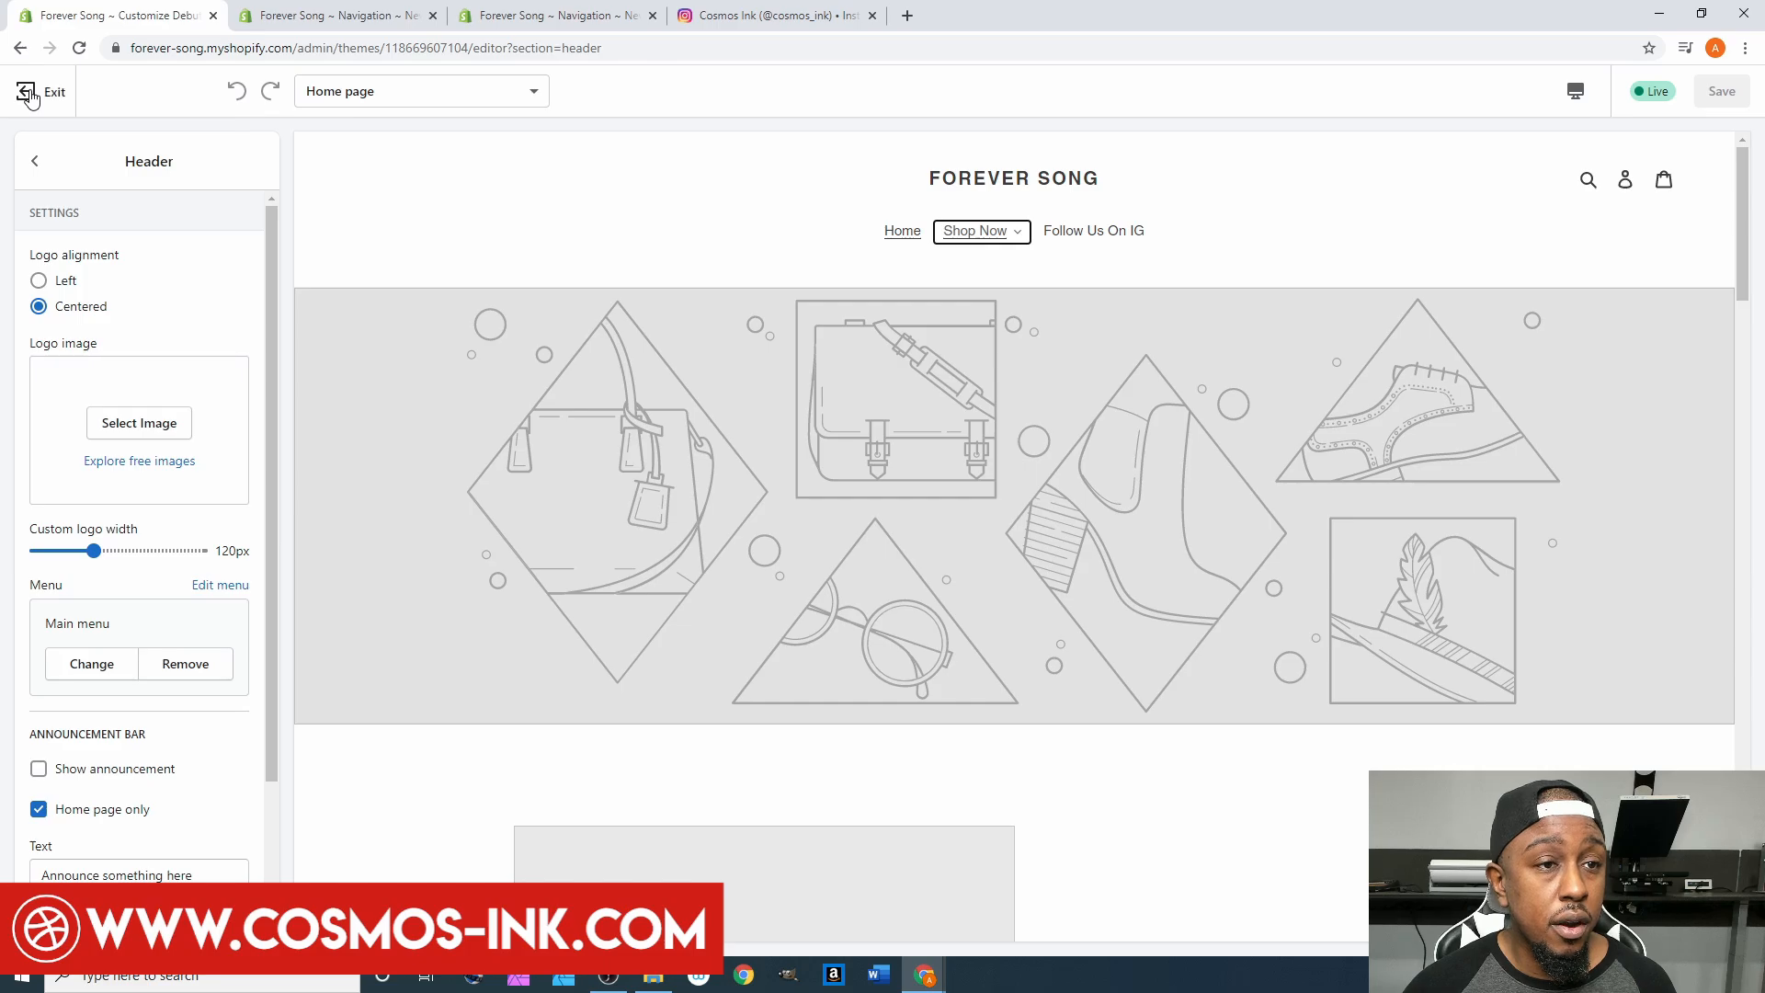
View the live storefront, open the Photo Panel collection through "Shop Now" and check the dropdown there.
left_click(383, 20)
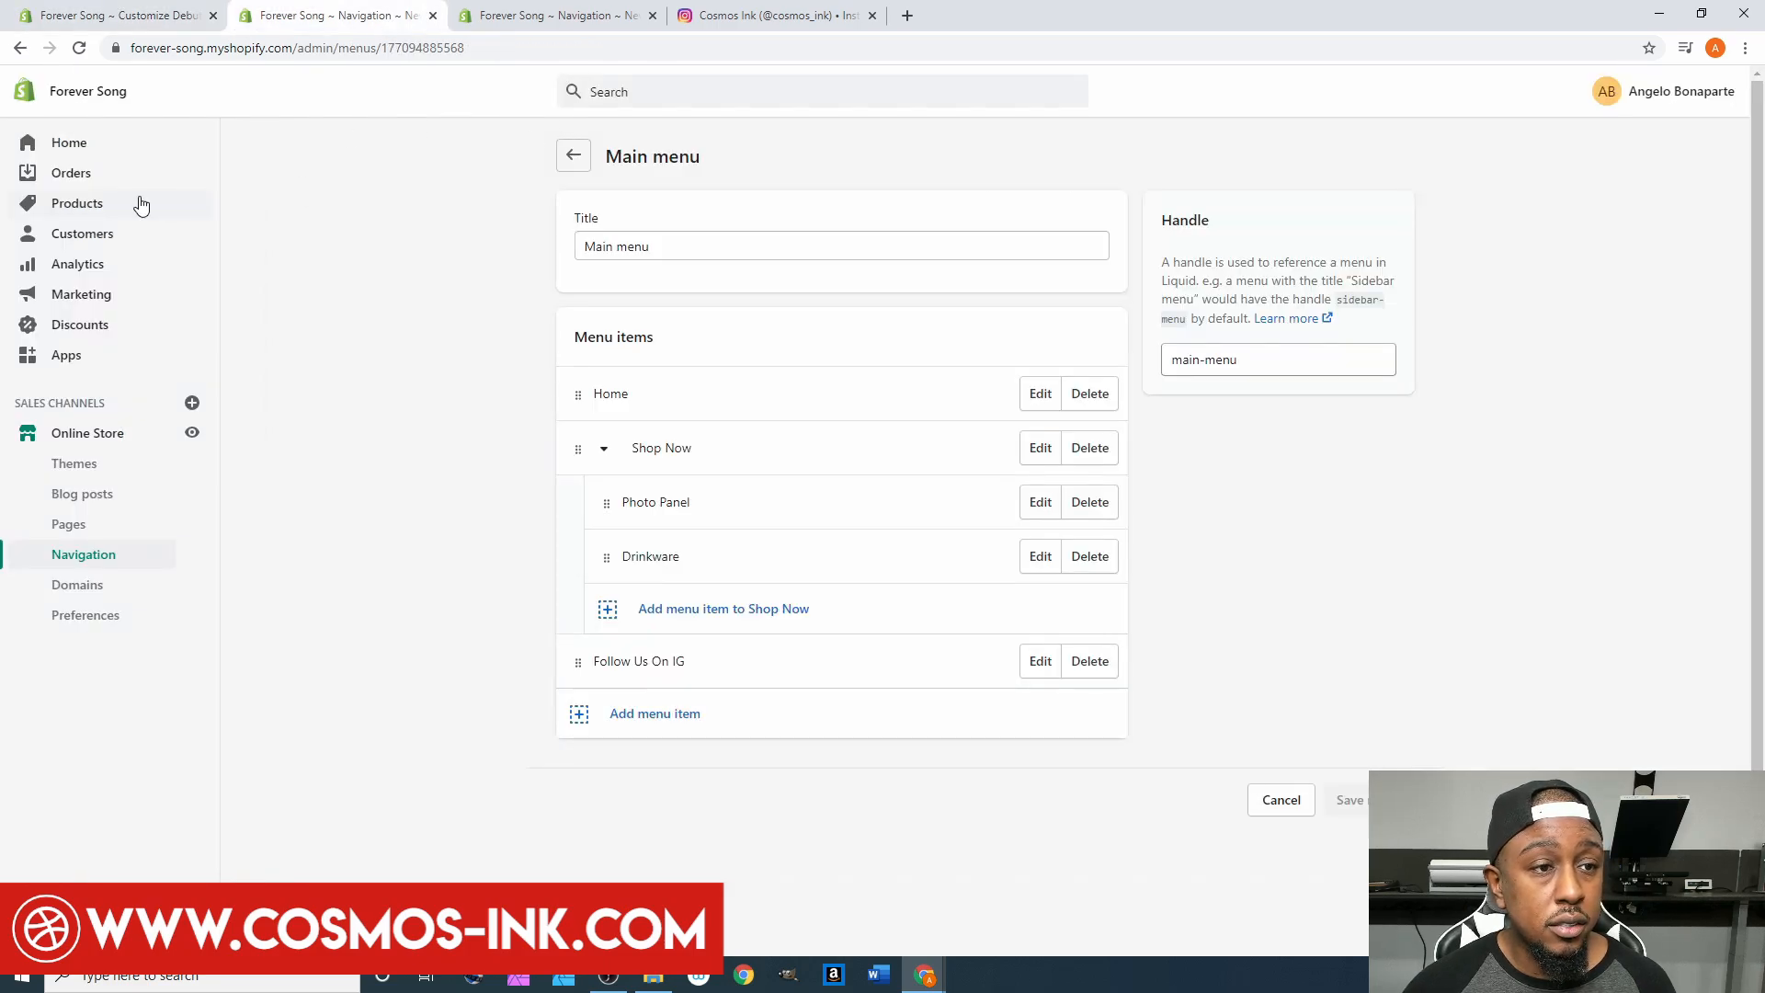
left_click(192, 432)
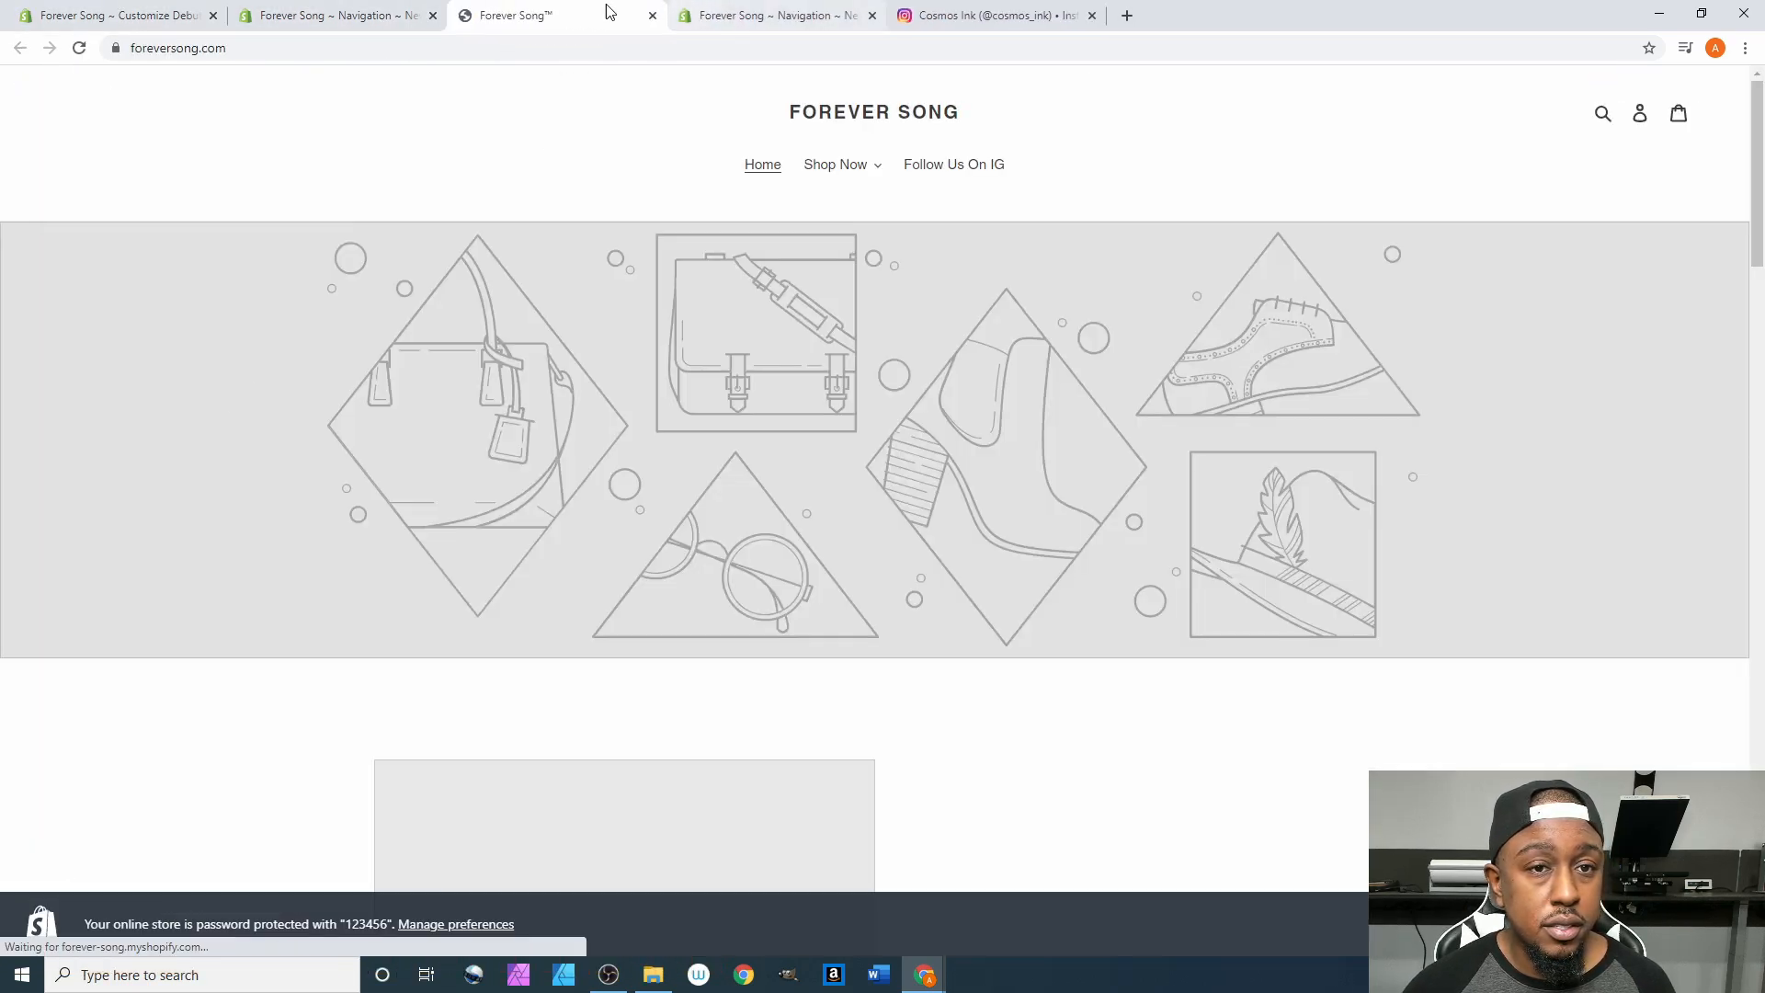
left_click(852, 173)
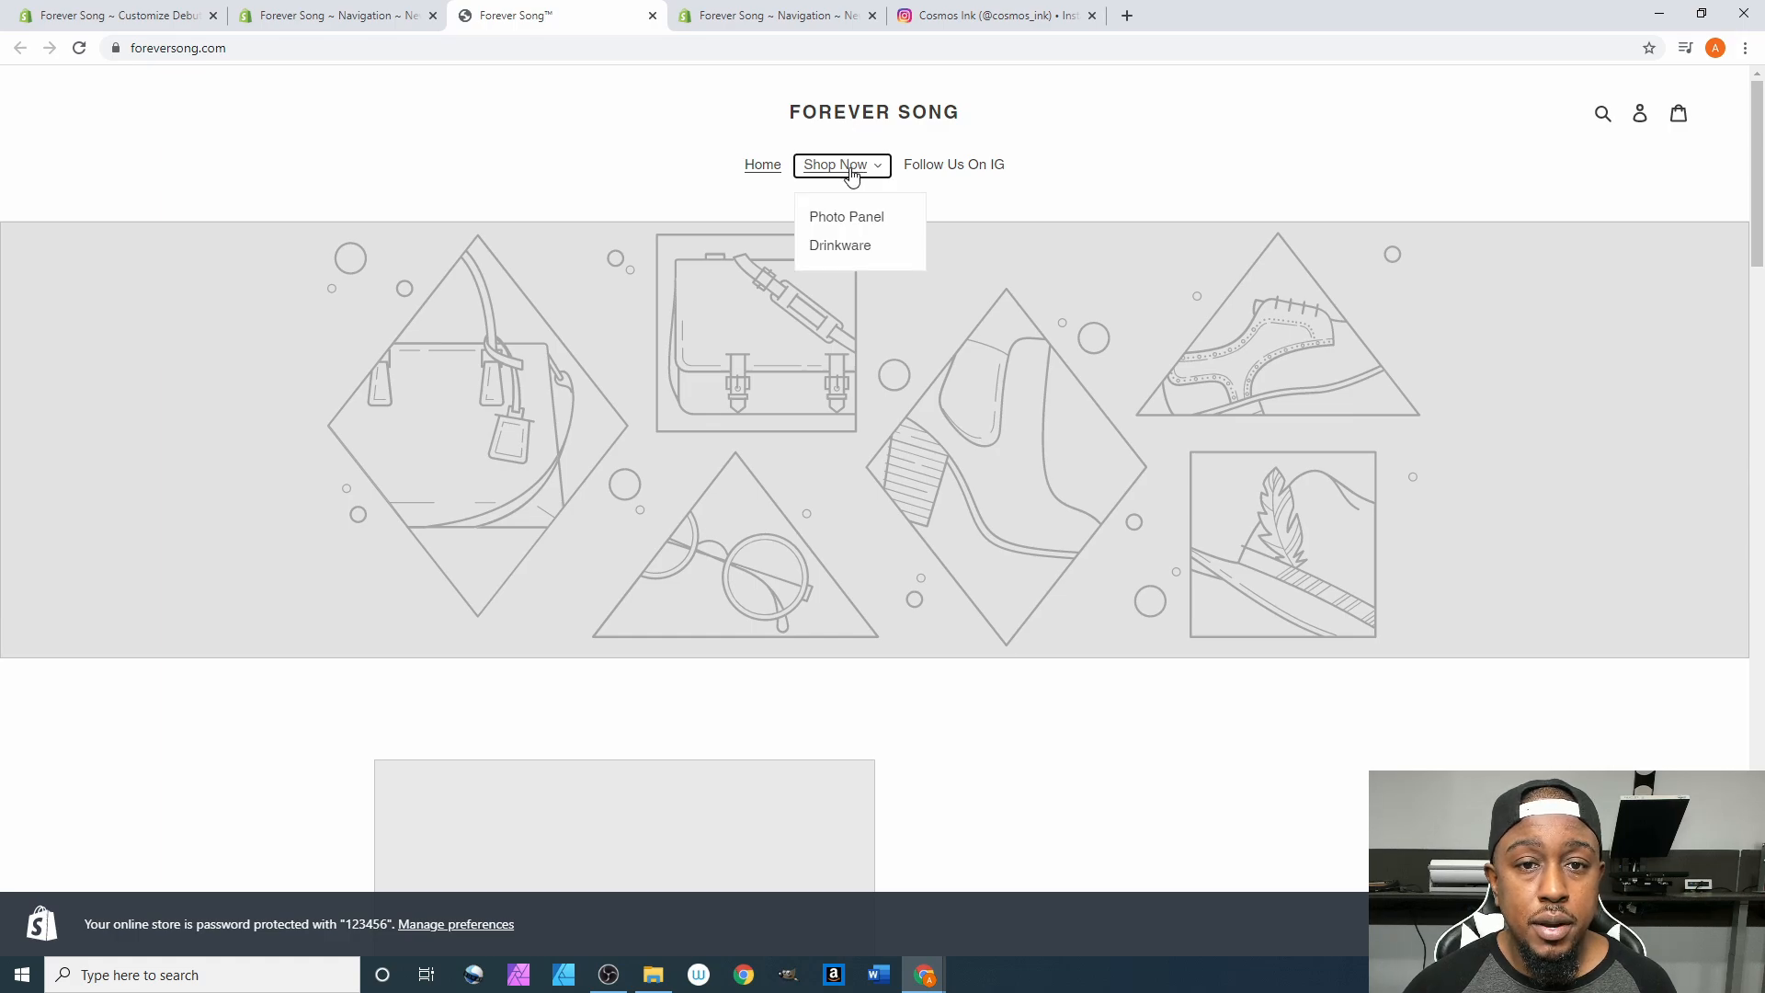
left_click(852, 172)
left_click(852, 173)
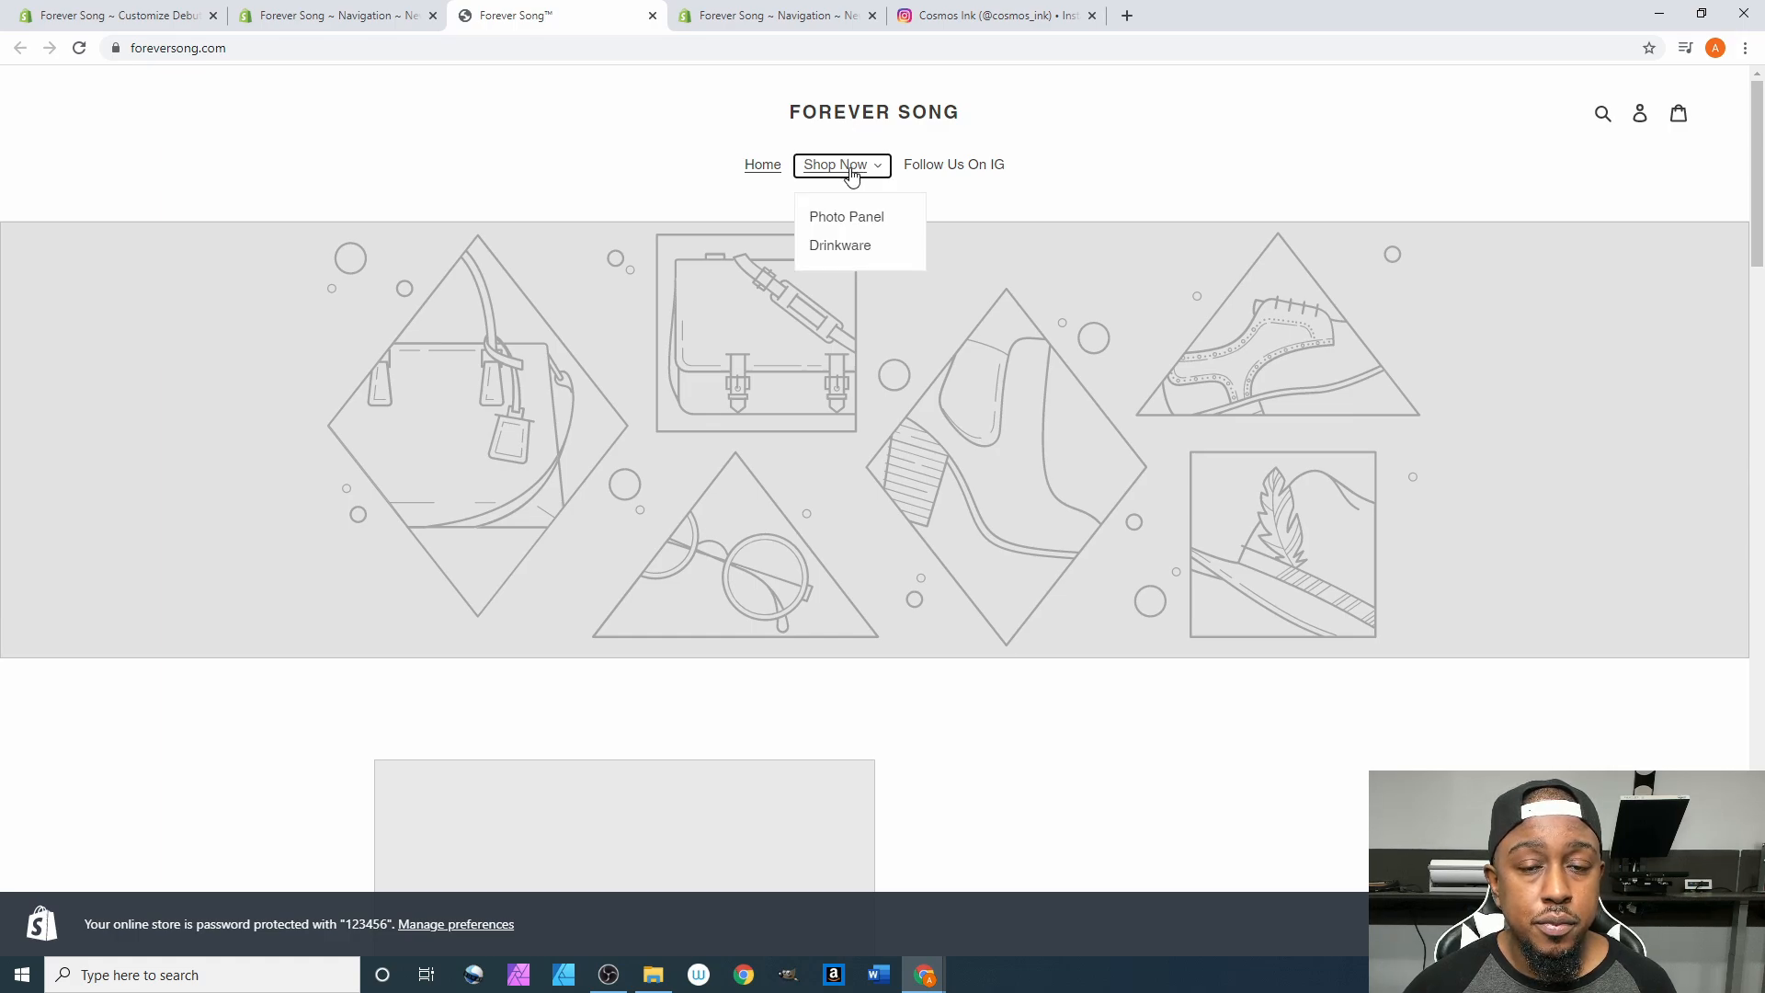
left_click(859, 219)
left_click(881, 174)
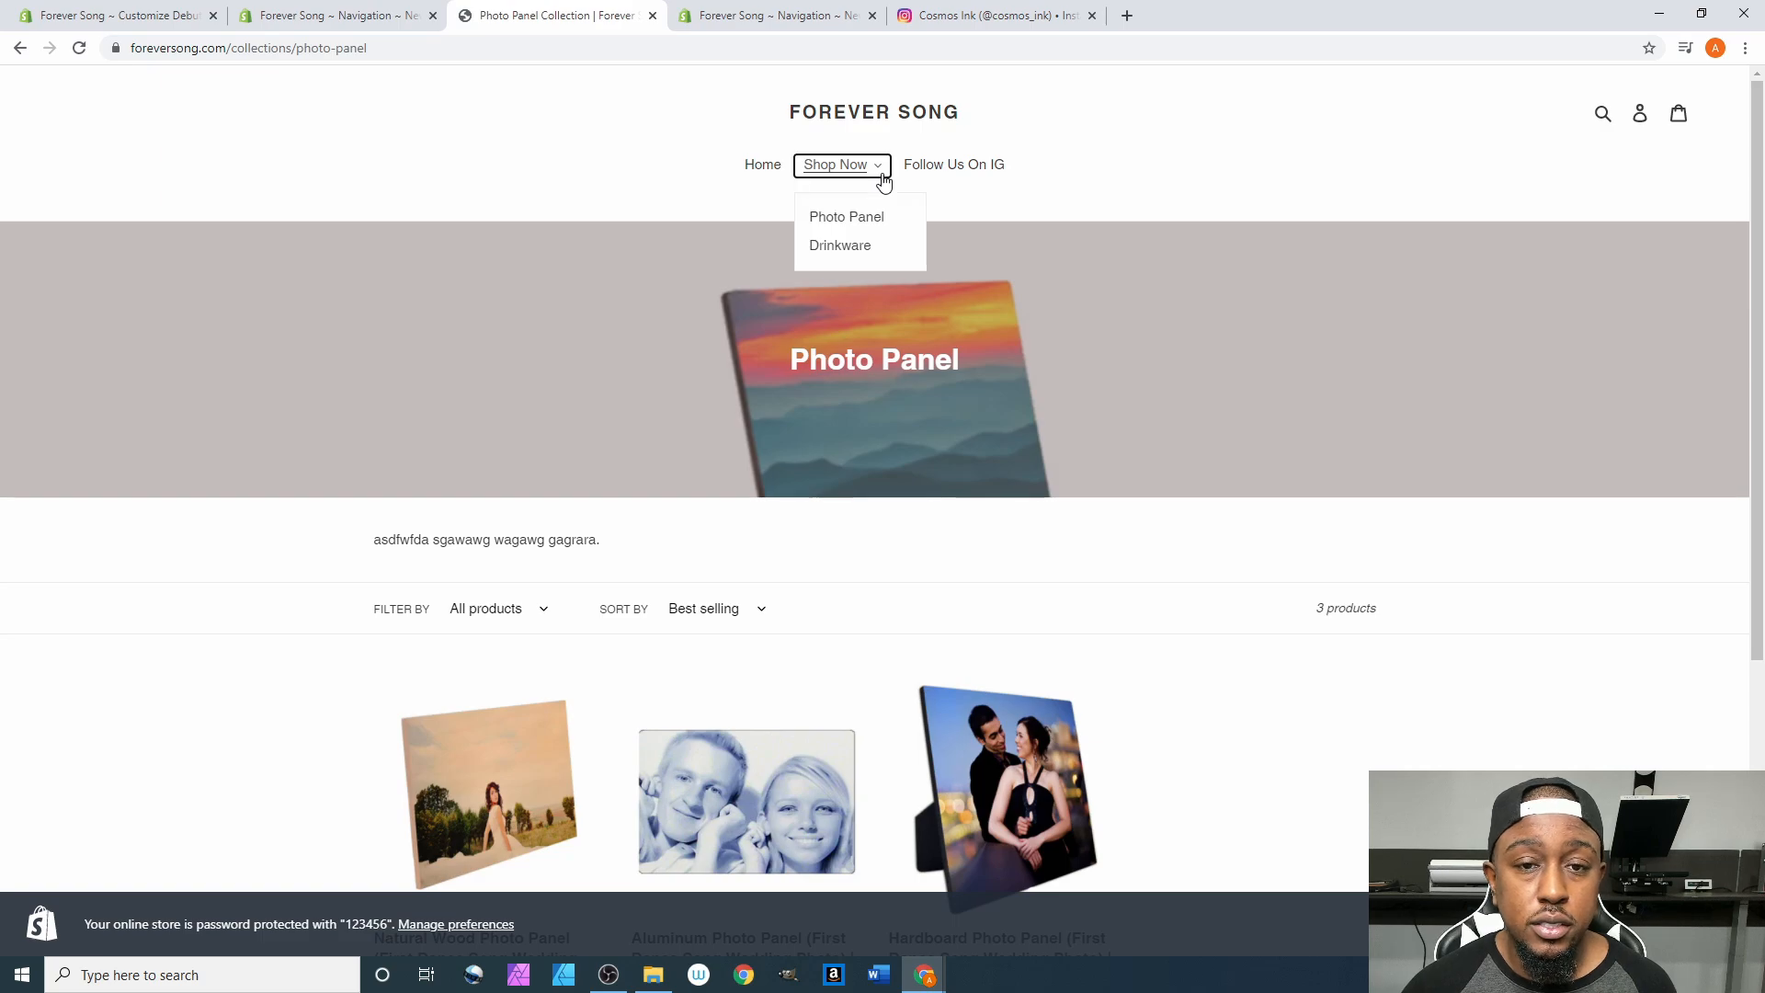
left_click(883, 173)
left_click(882, 174)
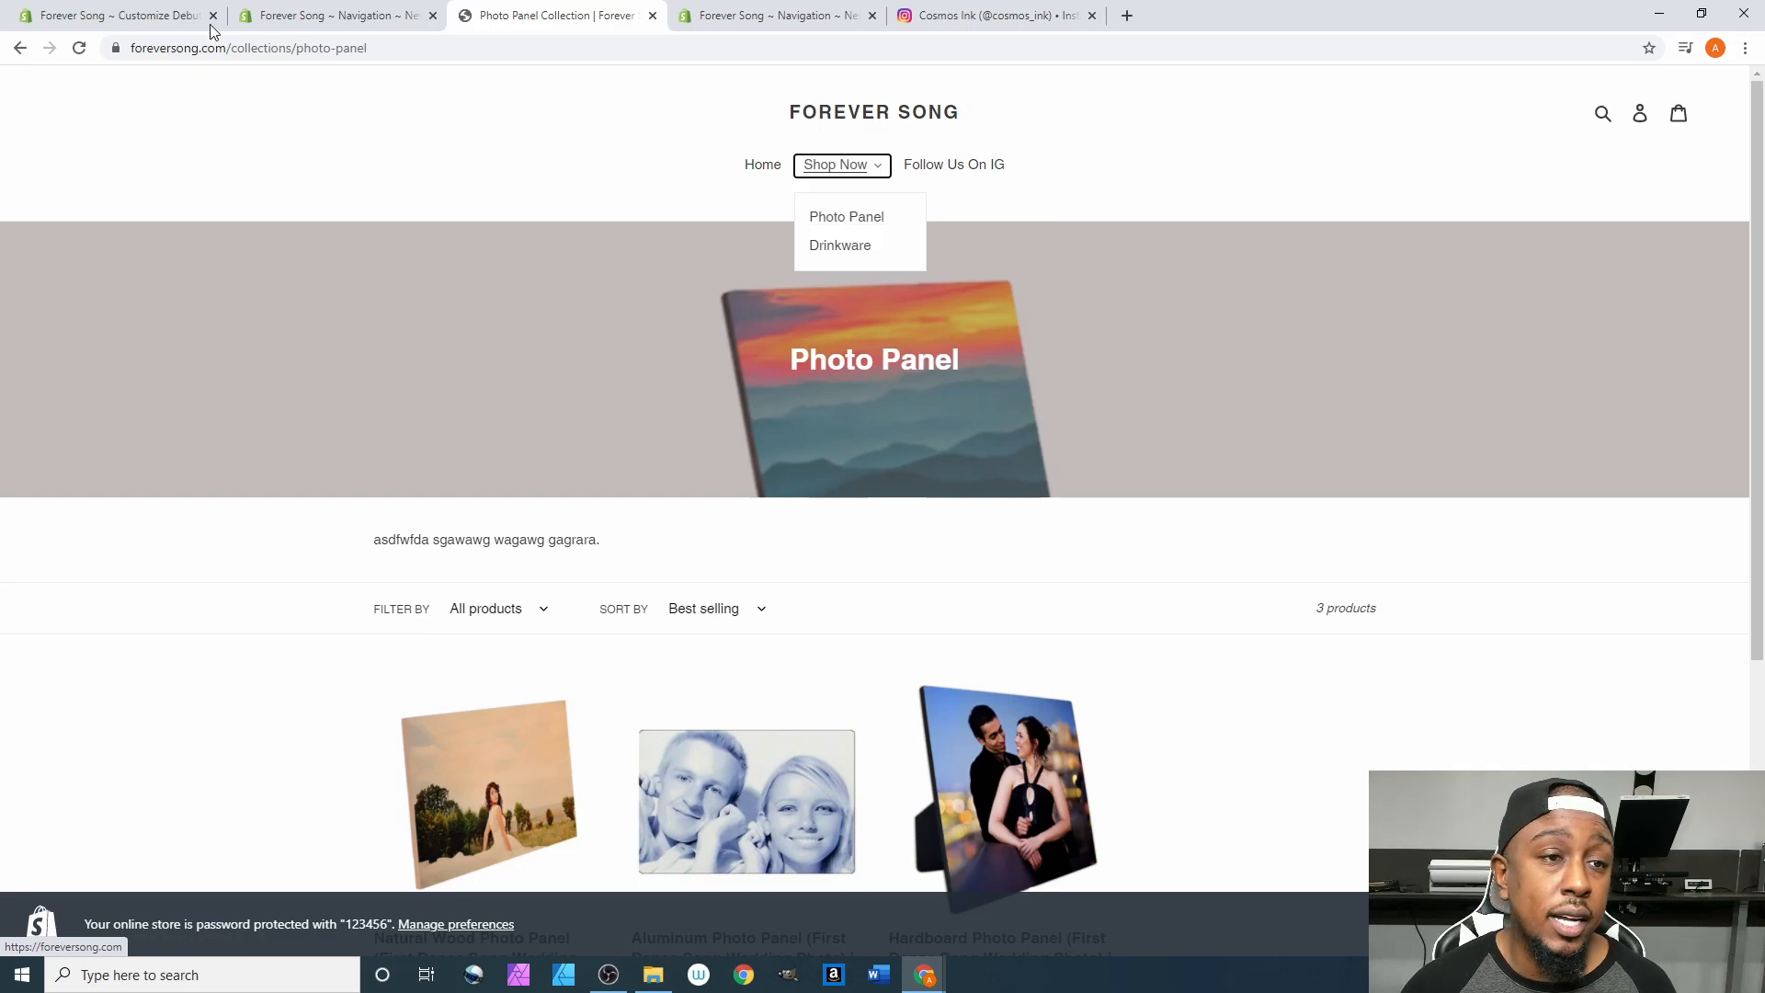
In the main menu, try nesting "Follow Us On IG" under Drinkware, return it to the top level and save.
left_click(312, 11)
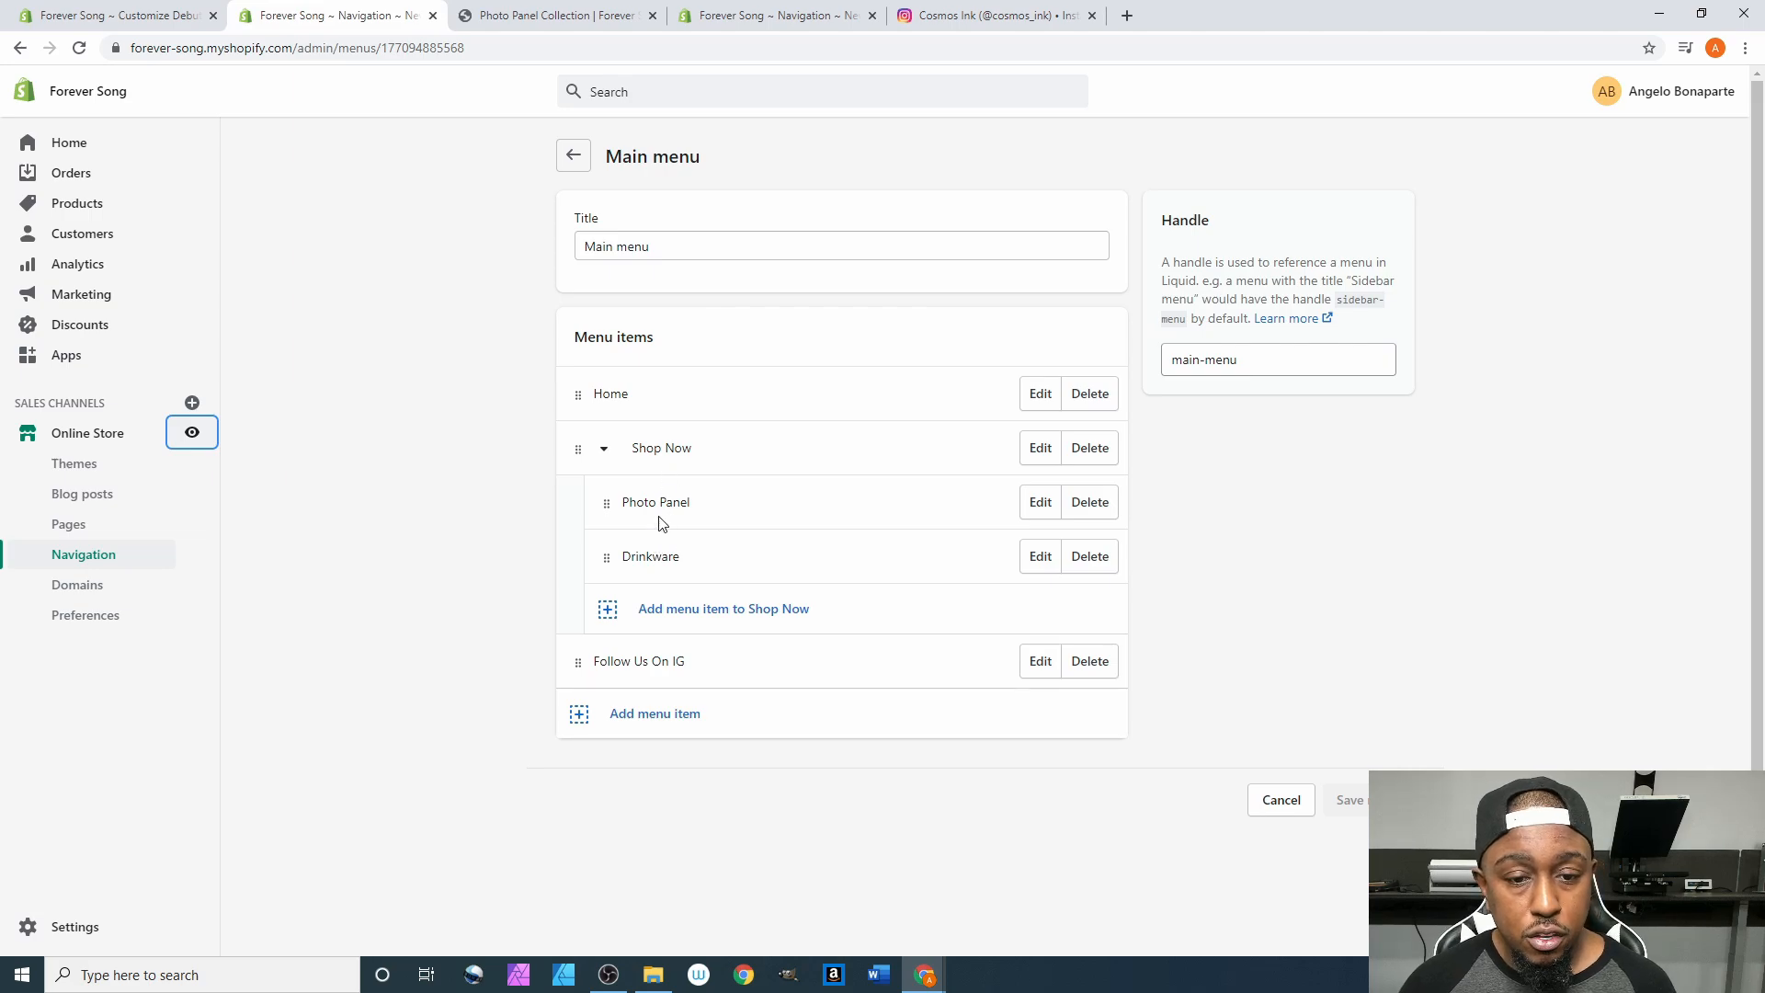
mouse_move(579, 660)
left_mouse_down()
mouse_move(627, 579)
mouse_move(613, 586)
mouse_move(673, 584)
left_mouse_up()
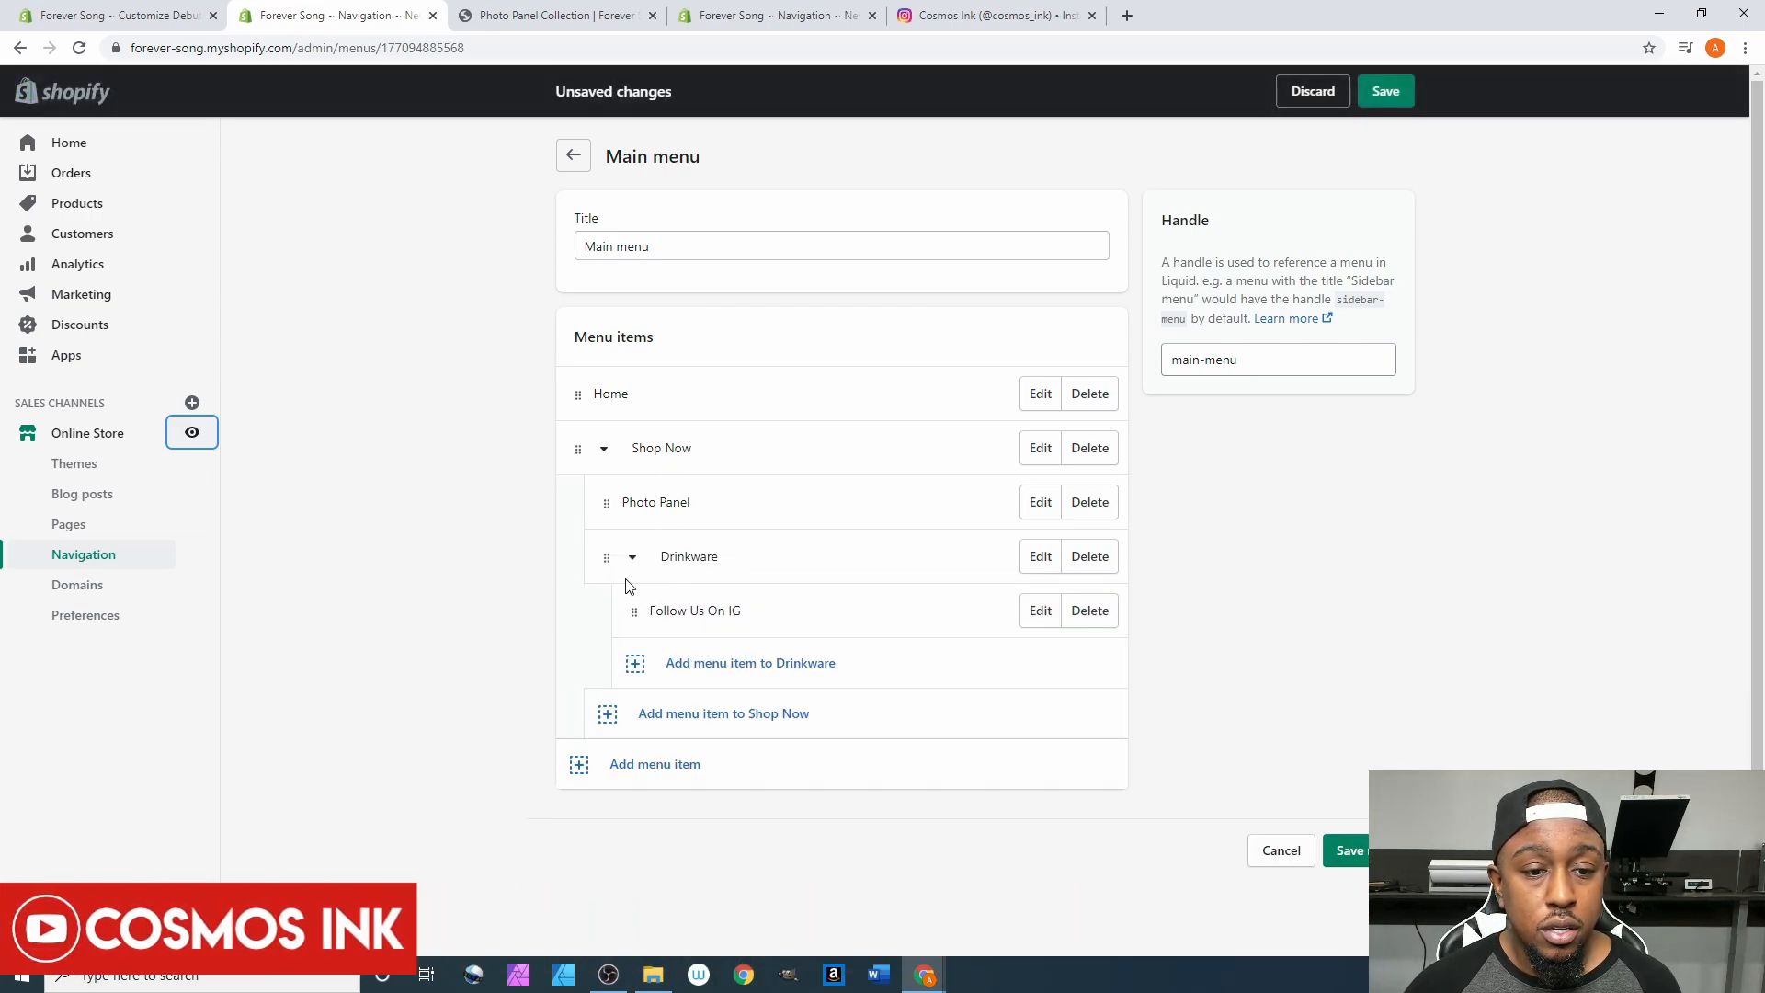
left_click_drag(607, 502, 740, 609)
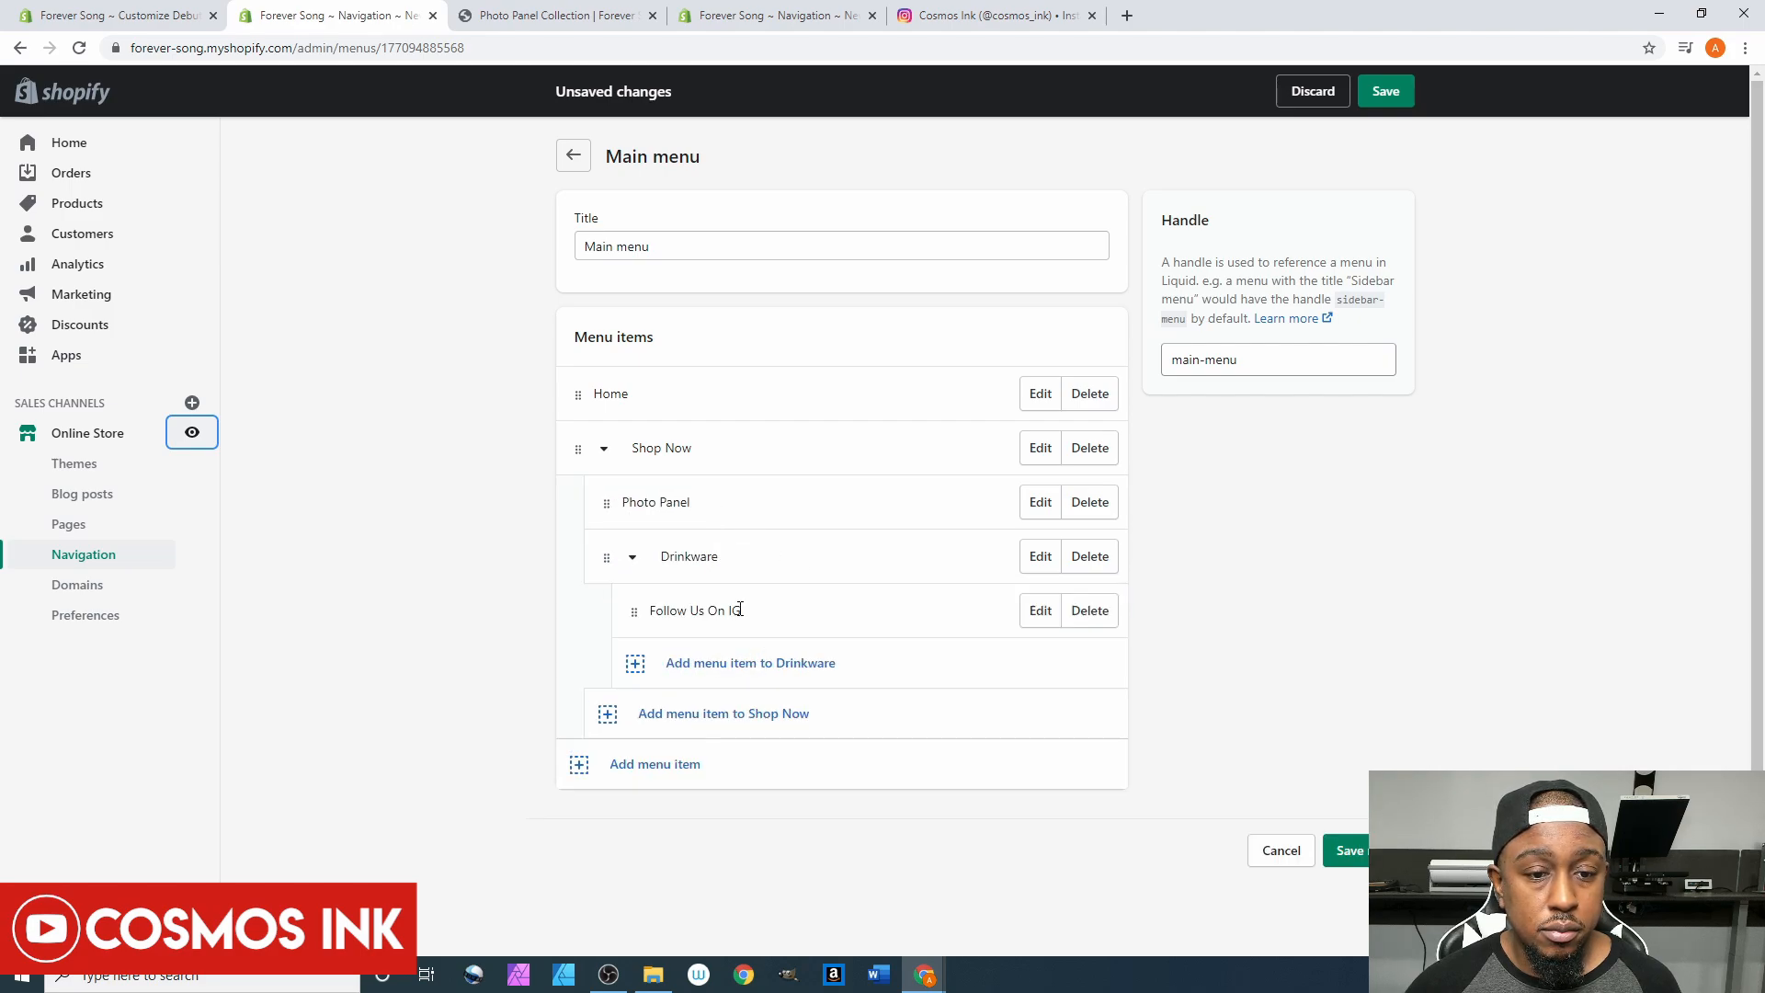
left_click_drag(634, 610, 580, 516)
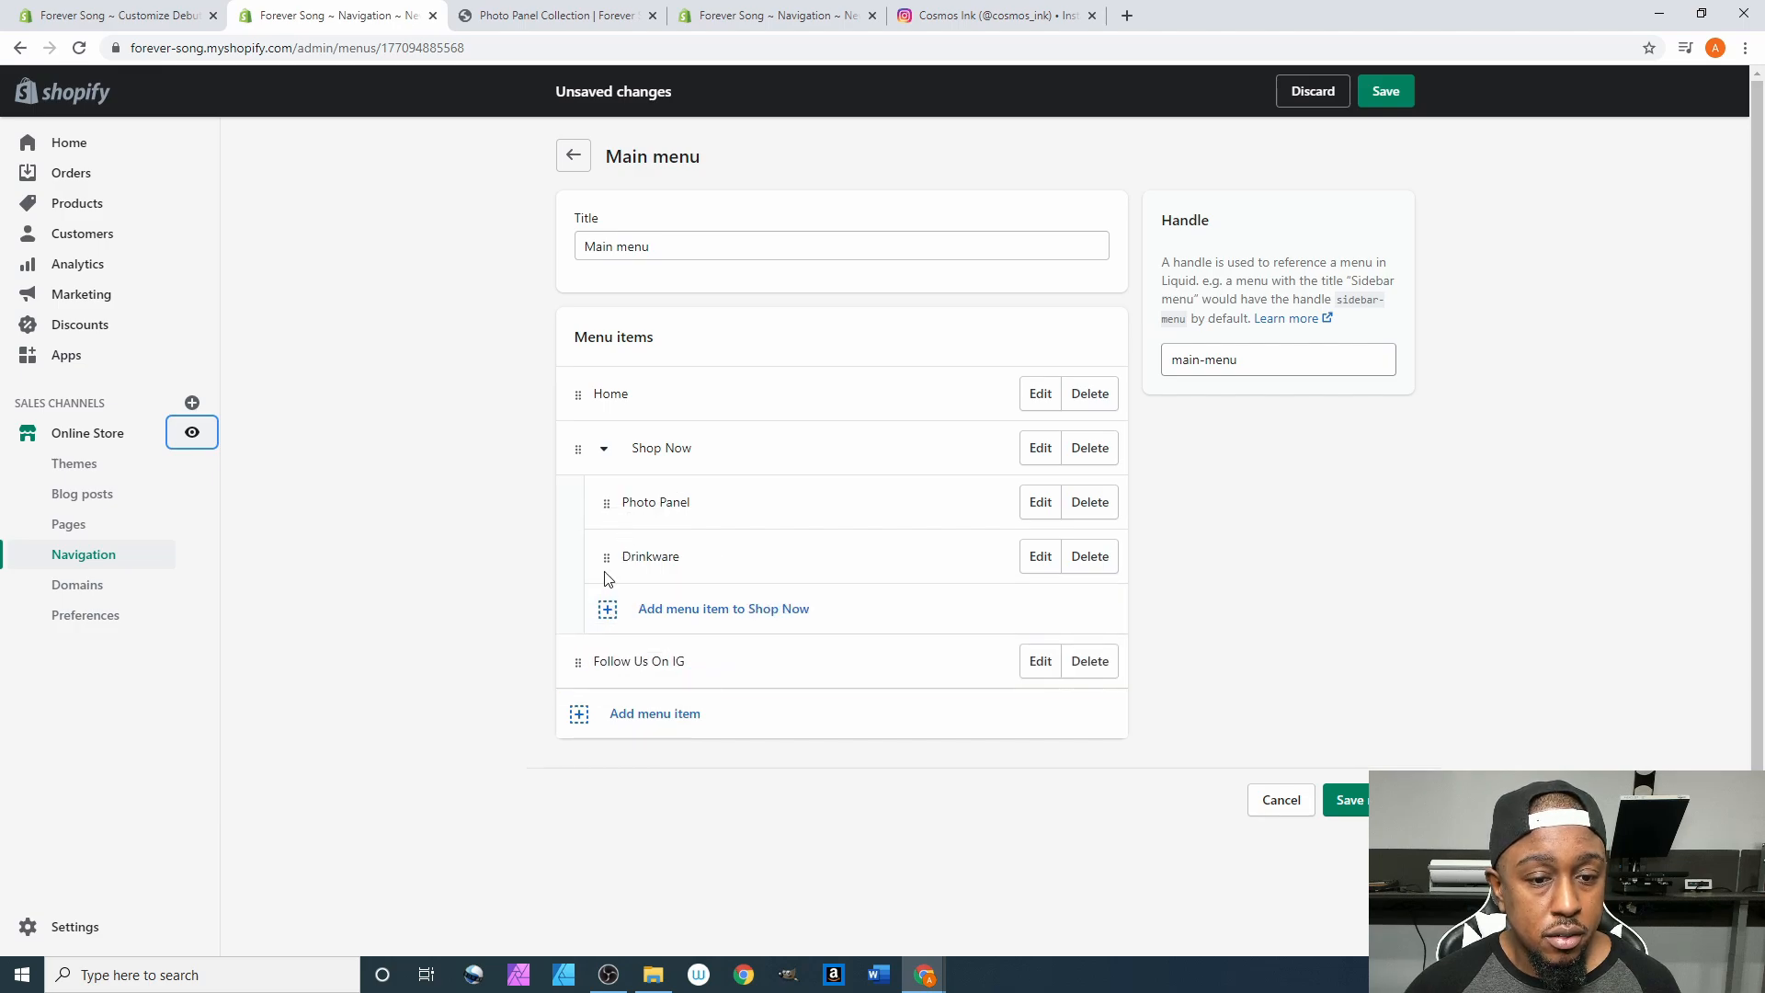
left_click(1348, 800)
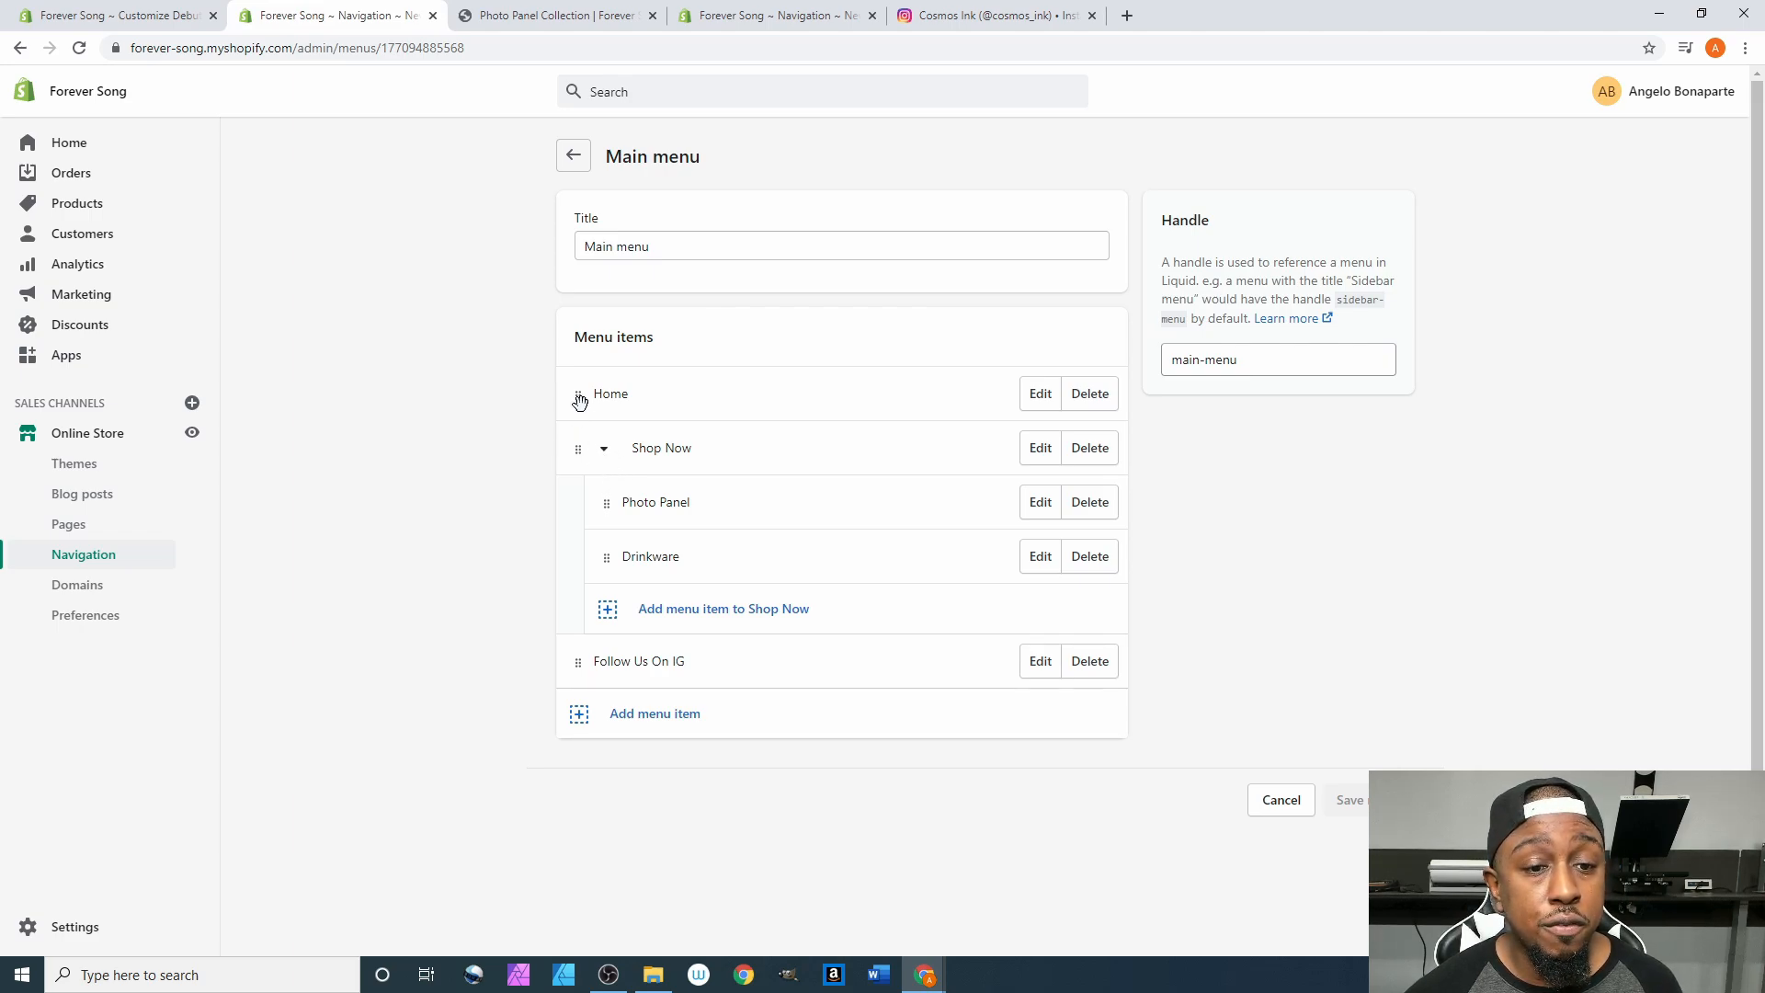
Move Home to the end of the main menu below "Follow Us On IG", save, and collapse "Shop Now".
left_click_drag(577, 394, 565, 658)
left_click(1348, 800)
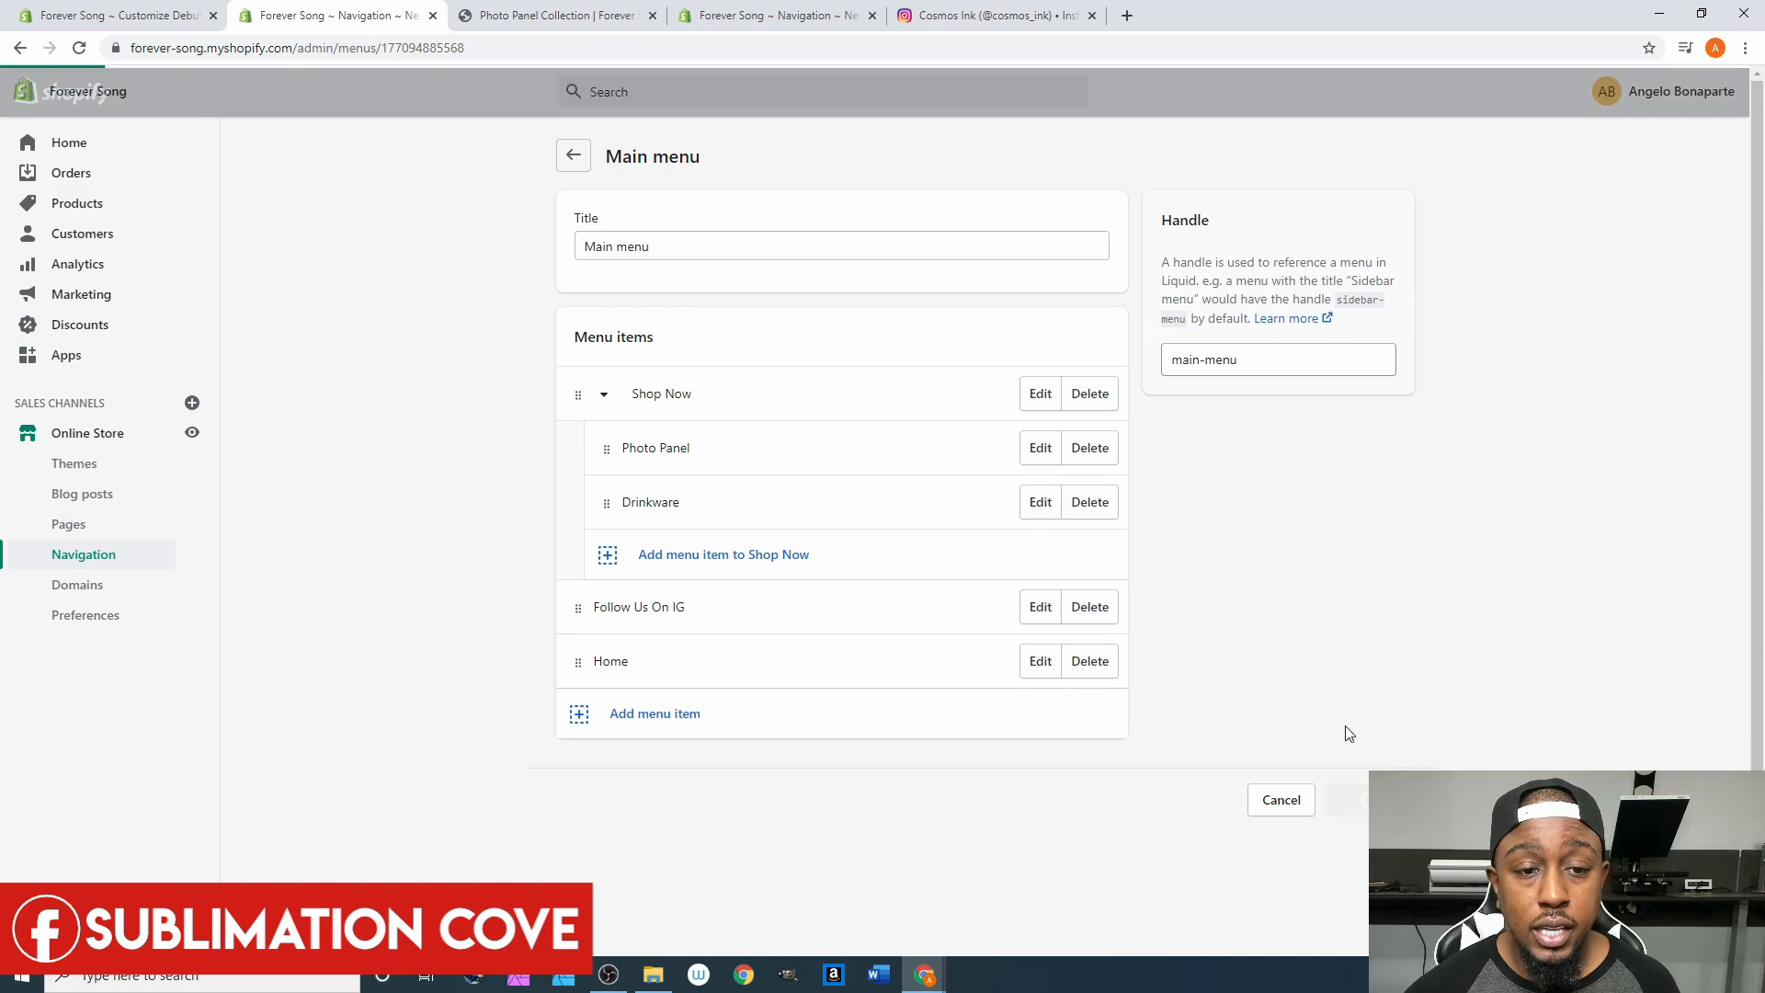
left_click(604, 399)
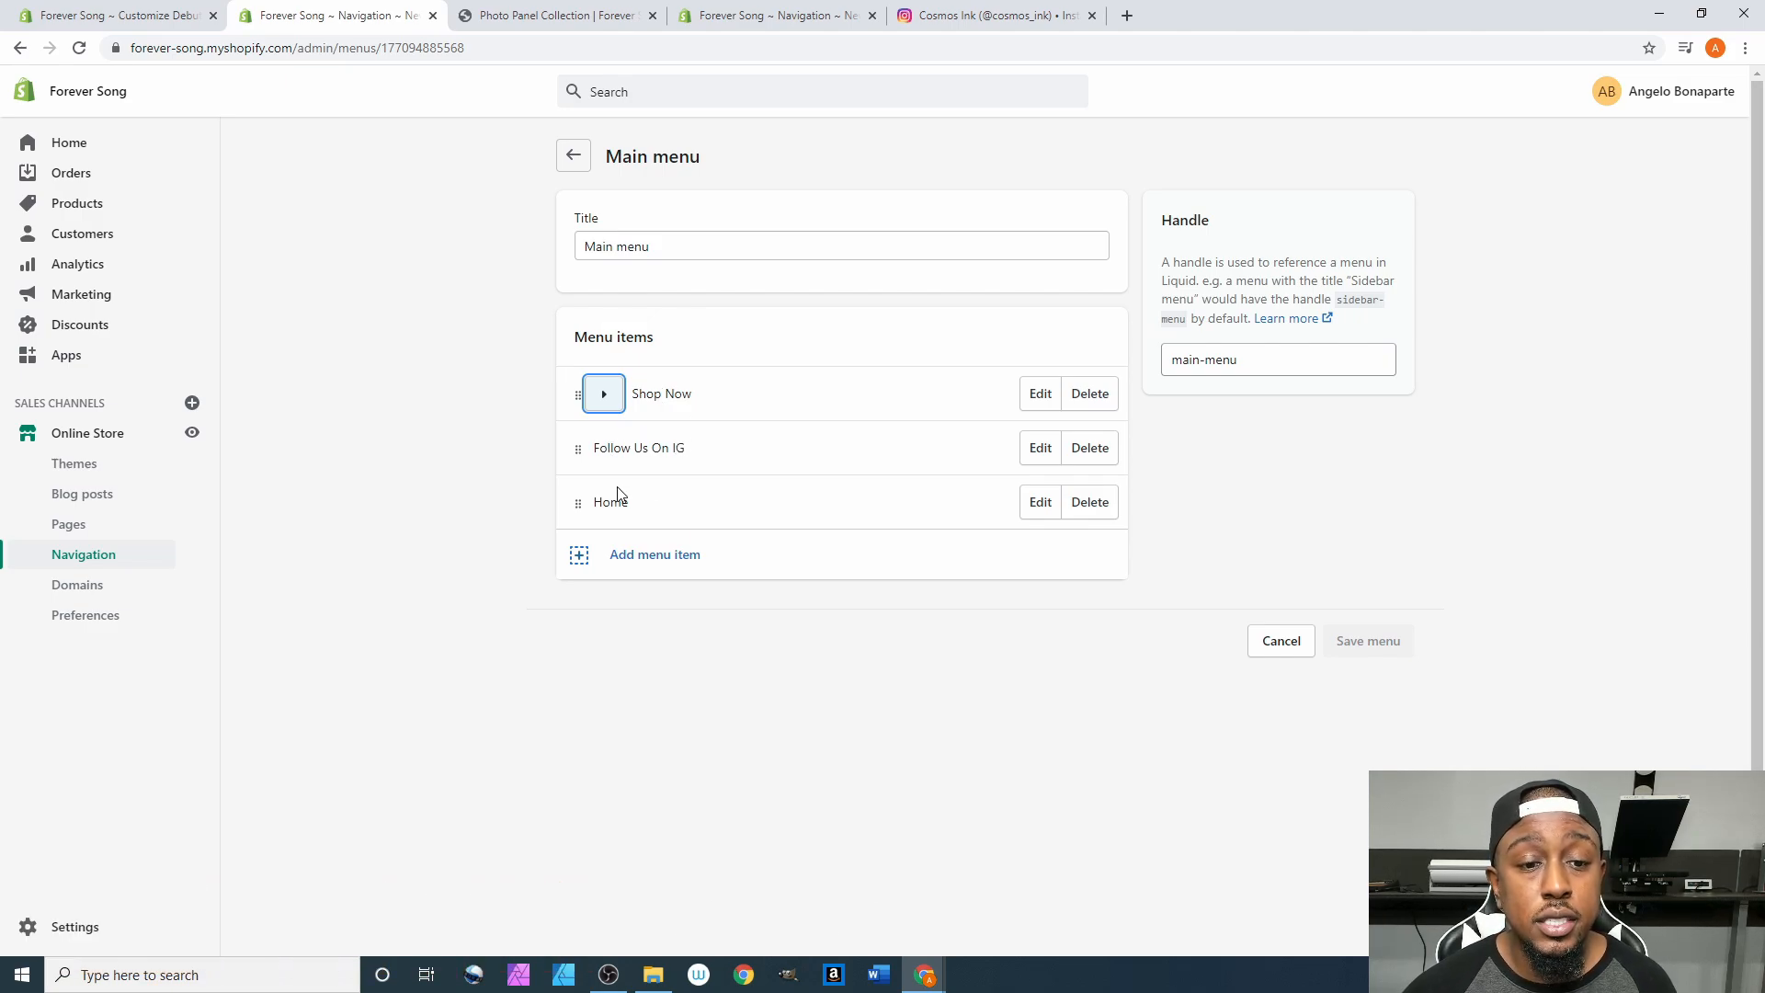
Reload the live storefront and go to its home page to check the reordered header menu.
left_click(544, 17)
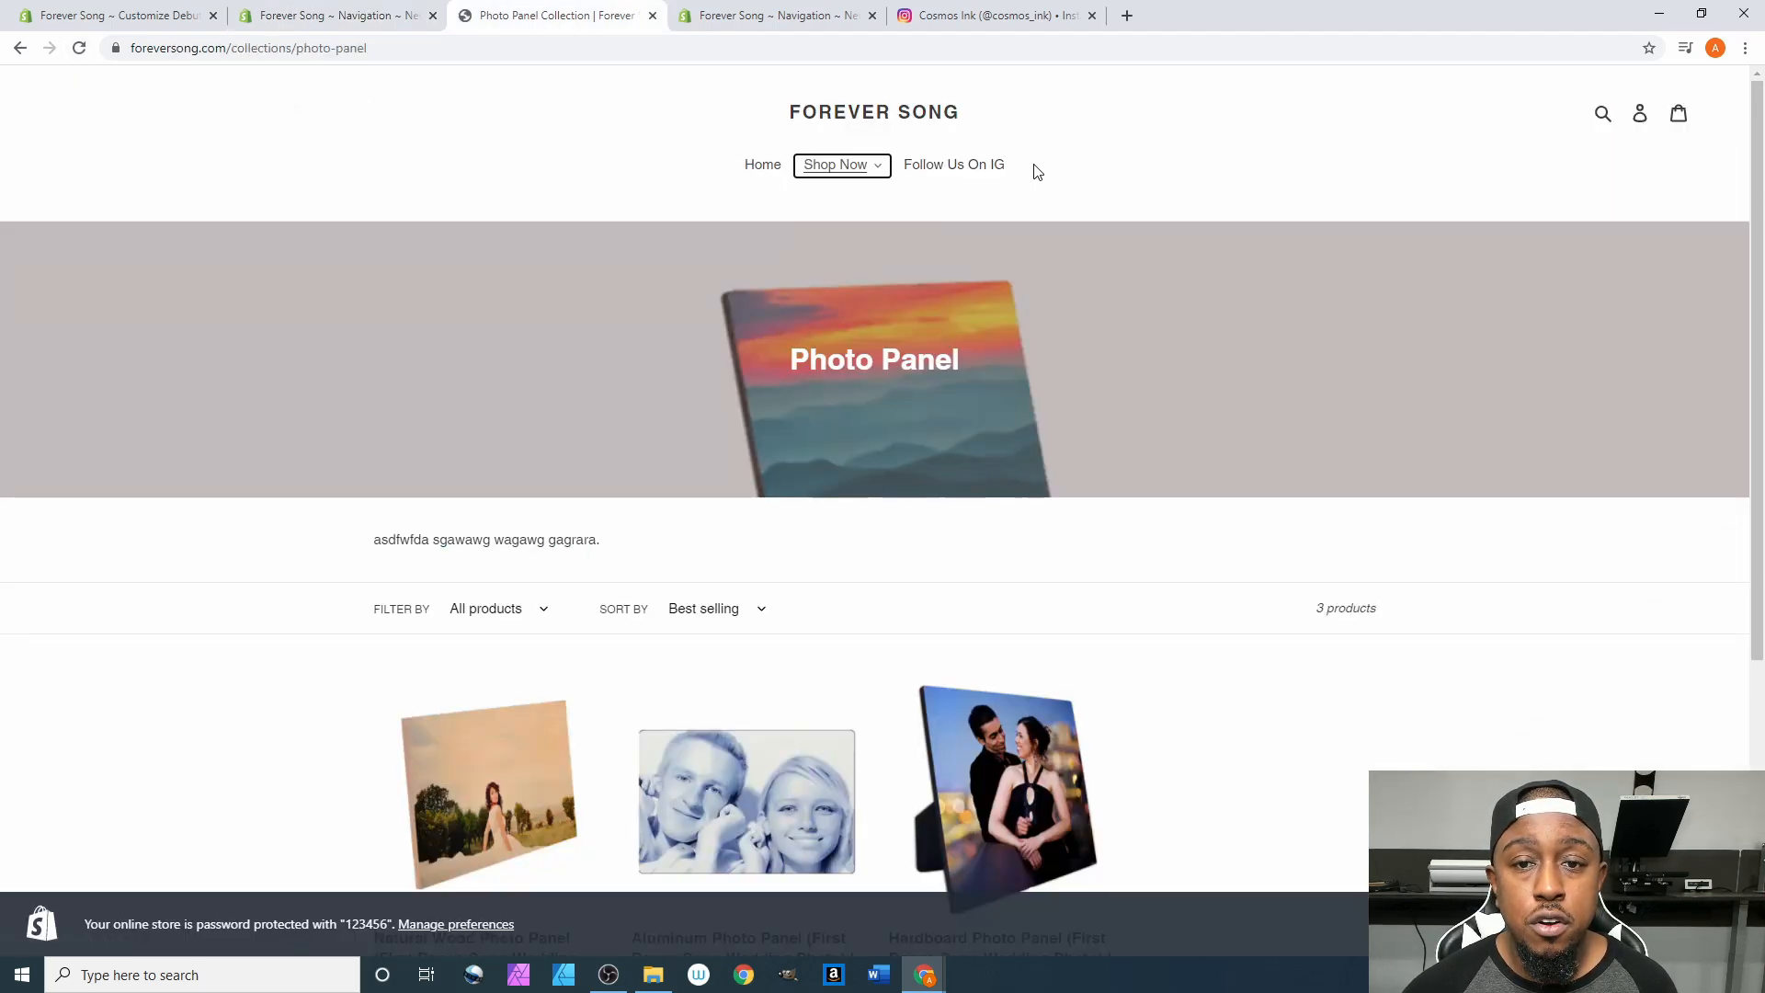
left_click(79, 48)
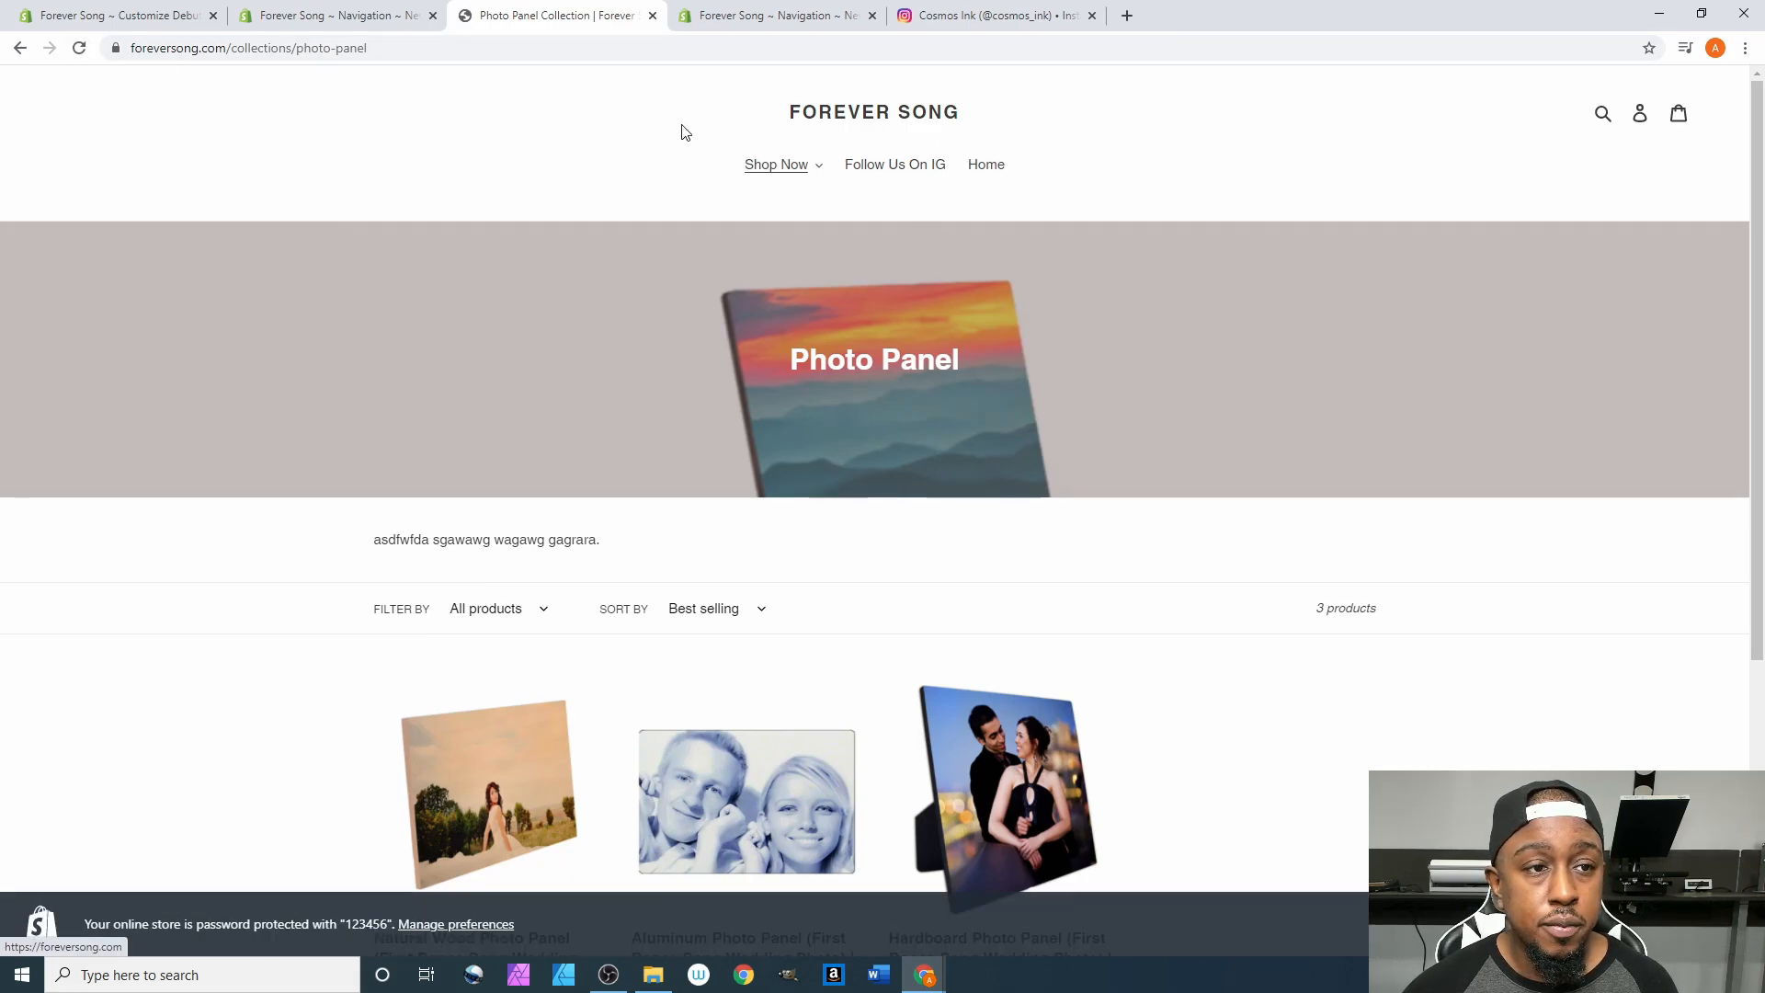
left_click(840, 114)
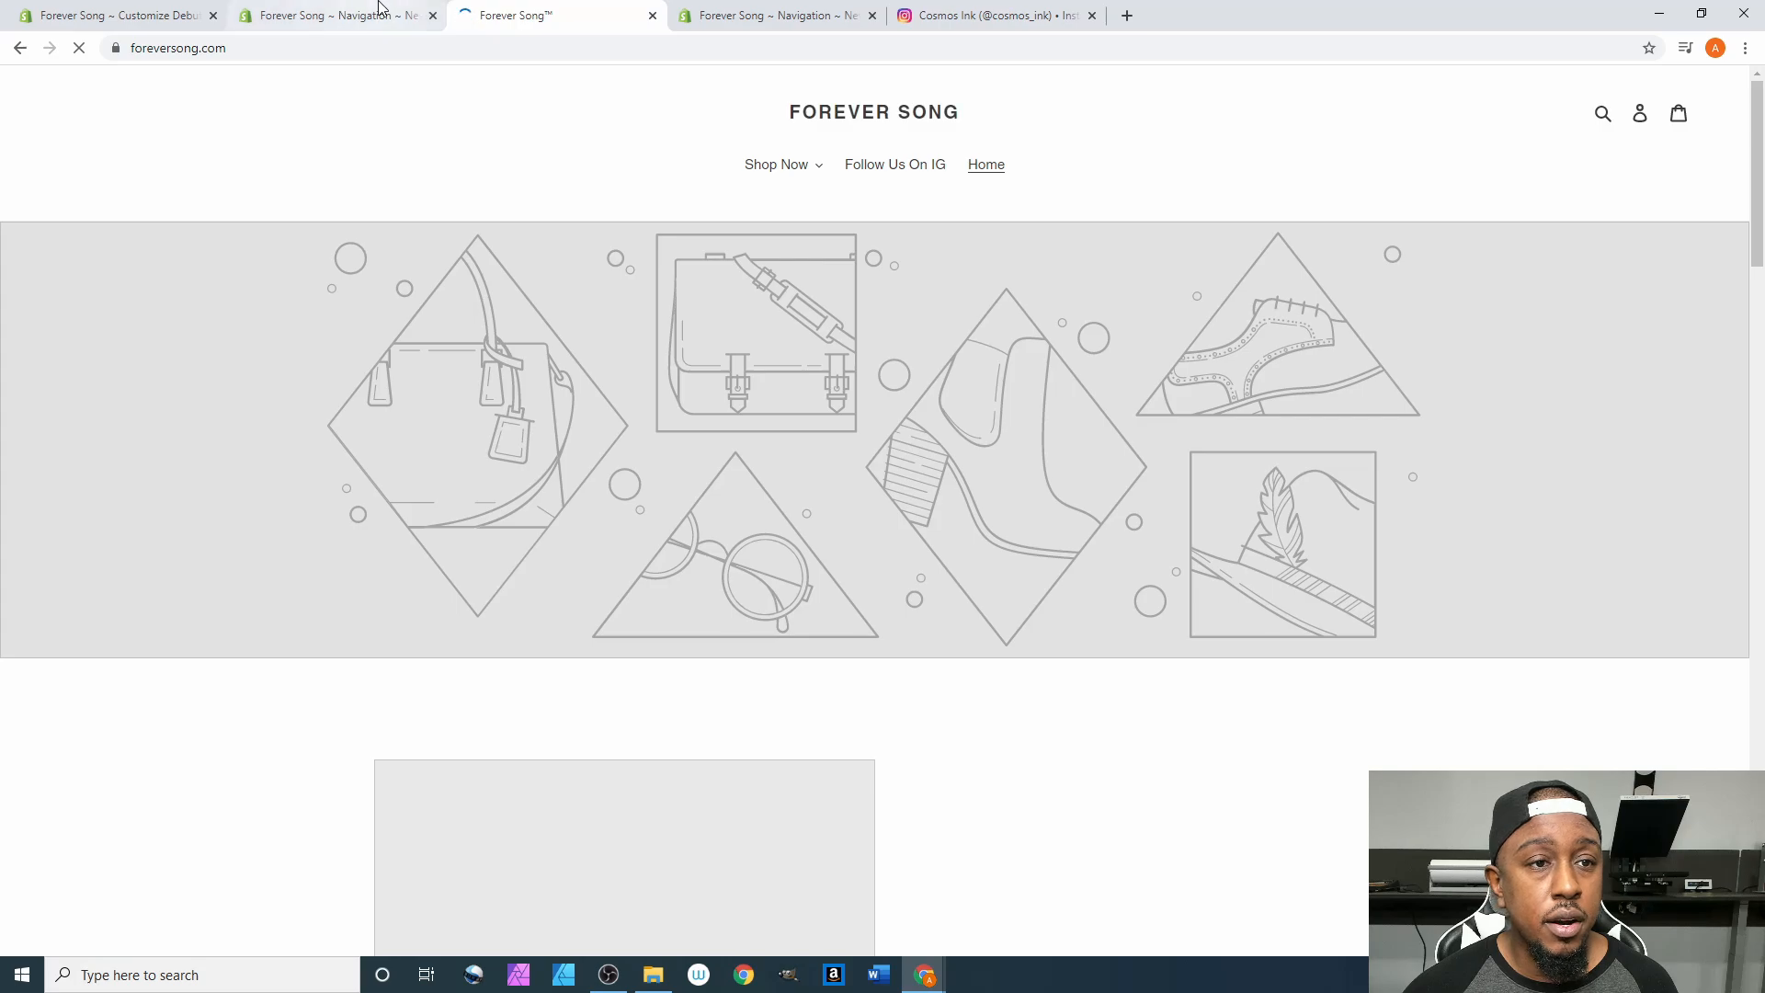
Open the Footer menu in Navigation and compare its items with the Quick links in the storefront's footer.
left_click(365, 13)
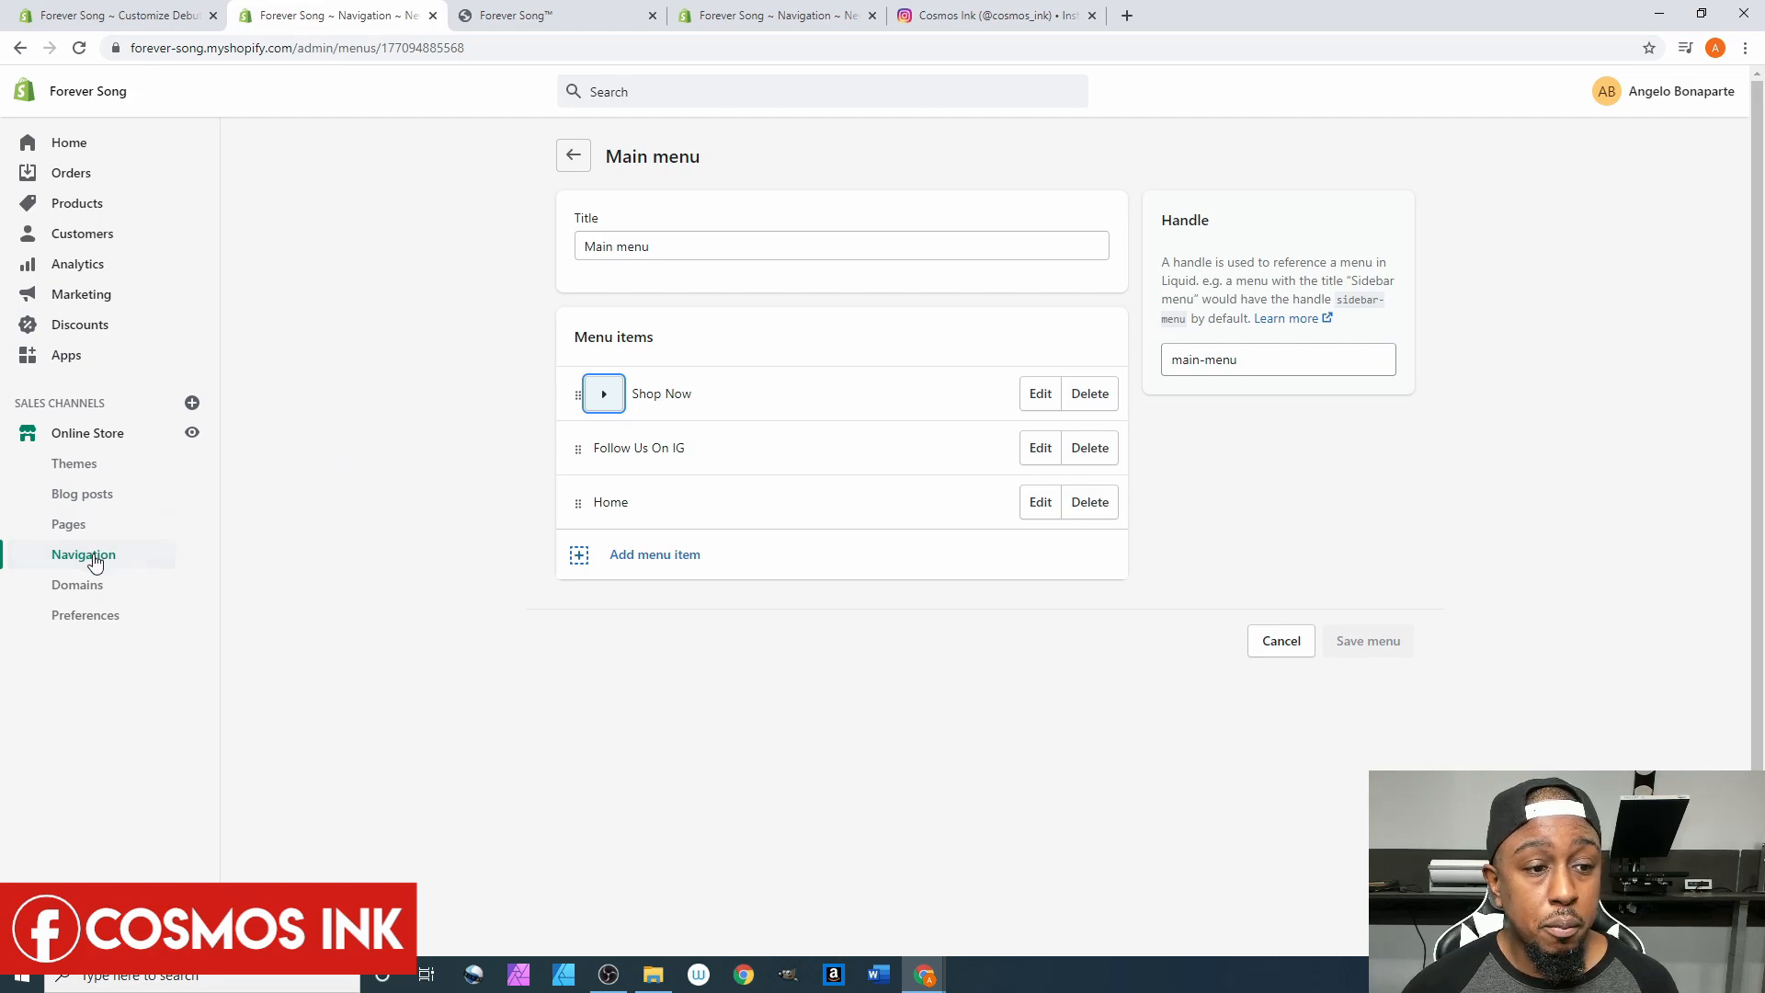
left_click(576, 163)
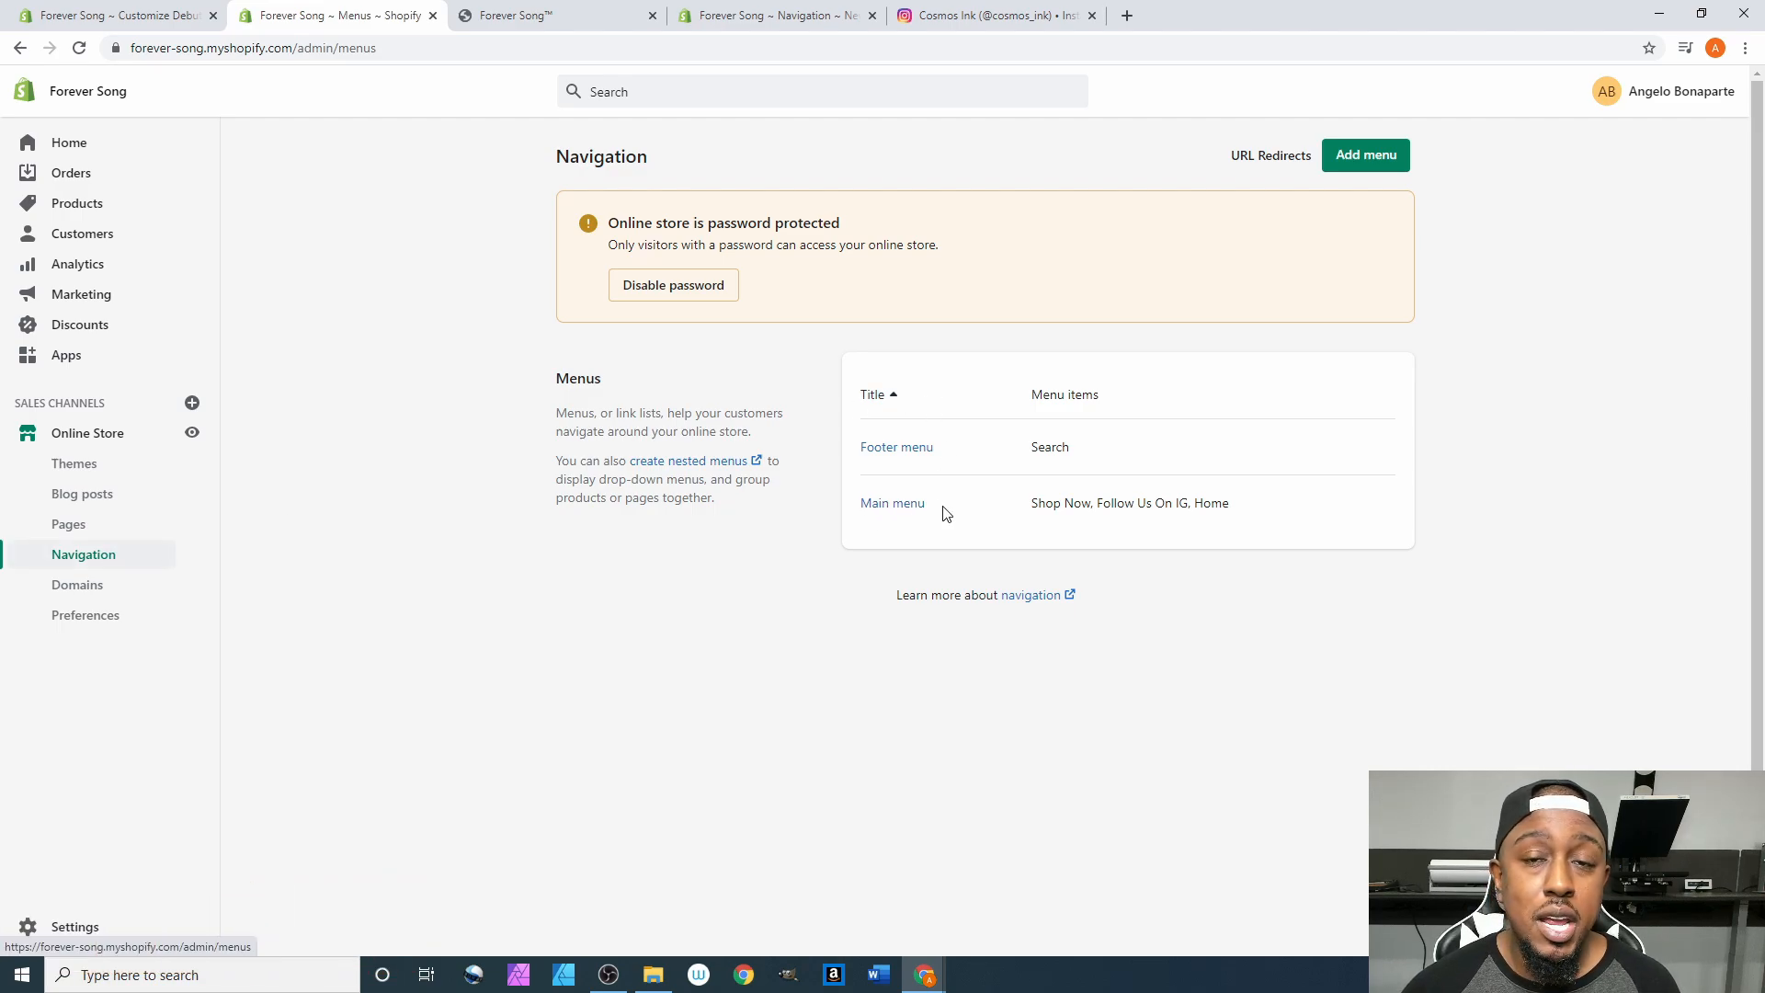
left_click(915, 454)
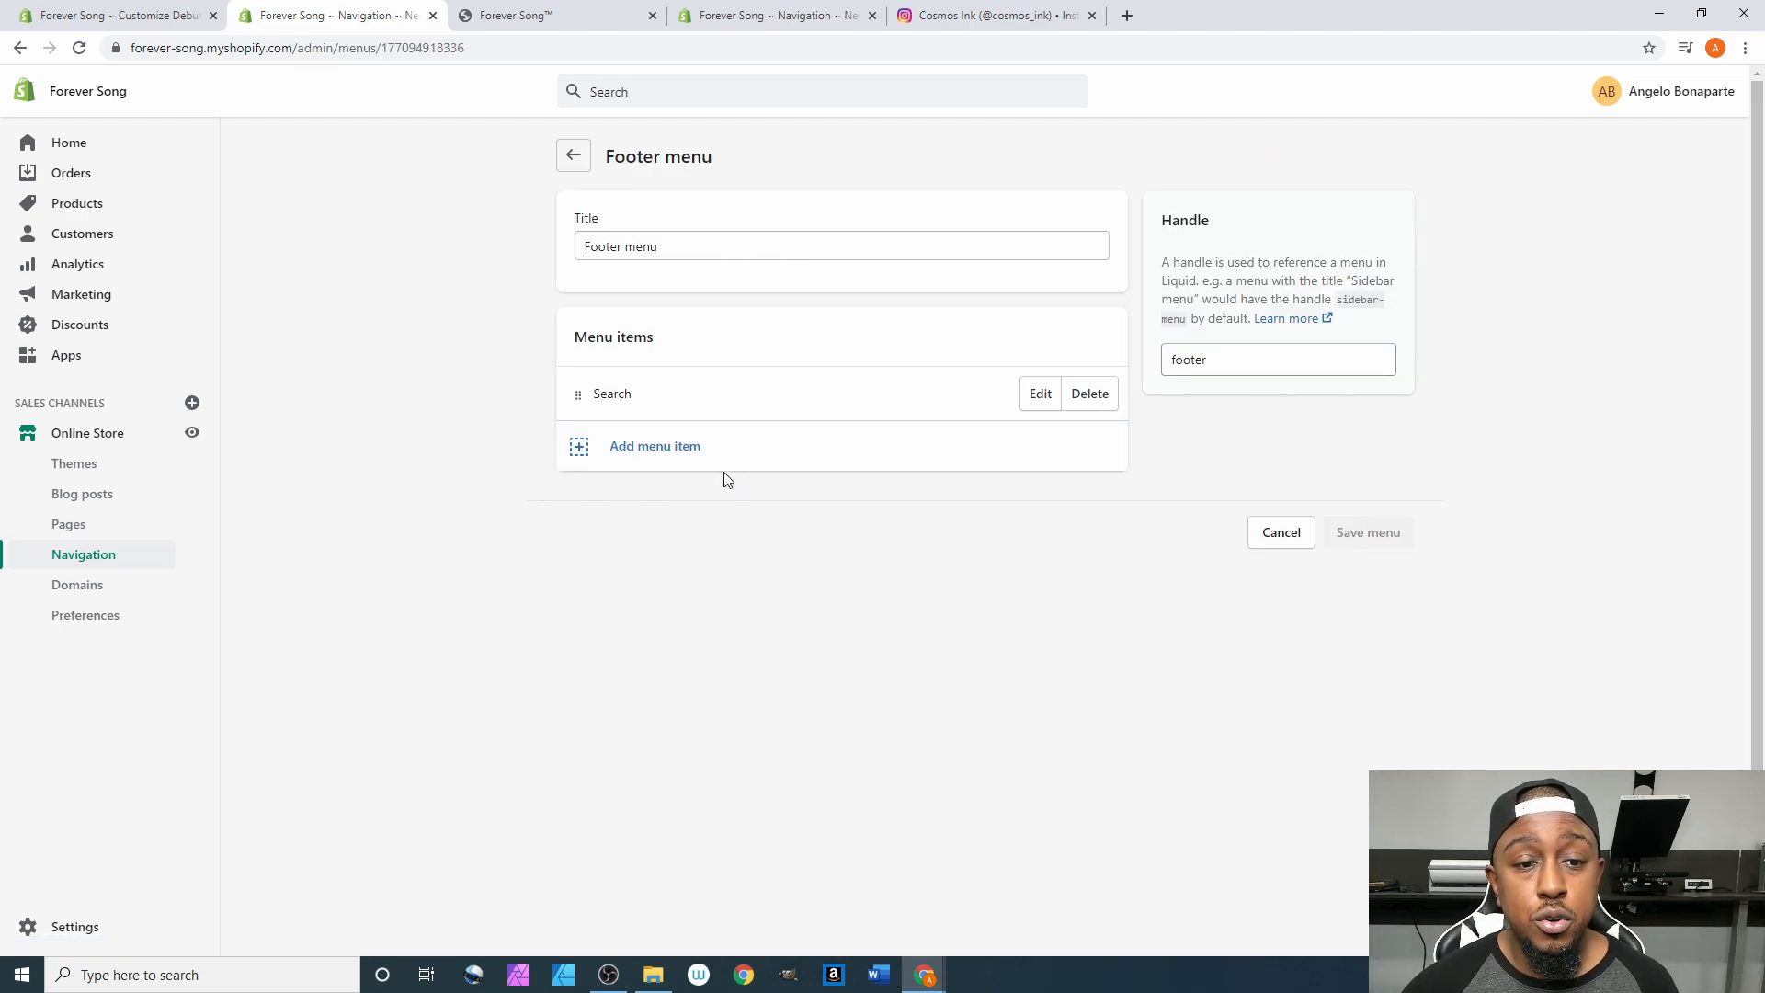
left_click(524, 16)
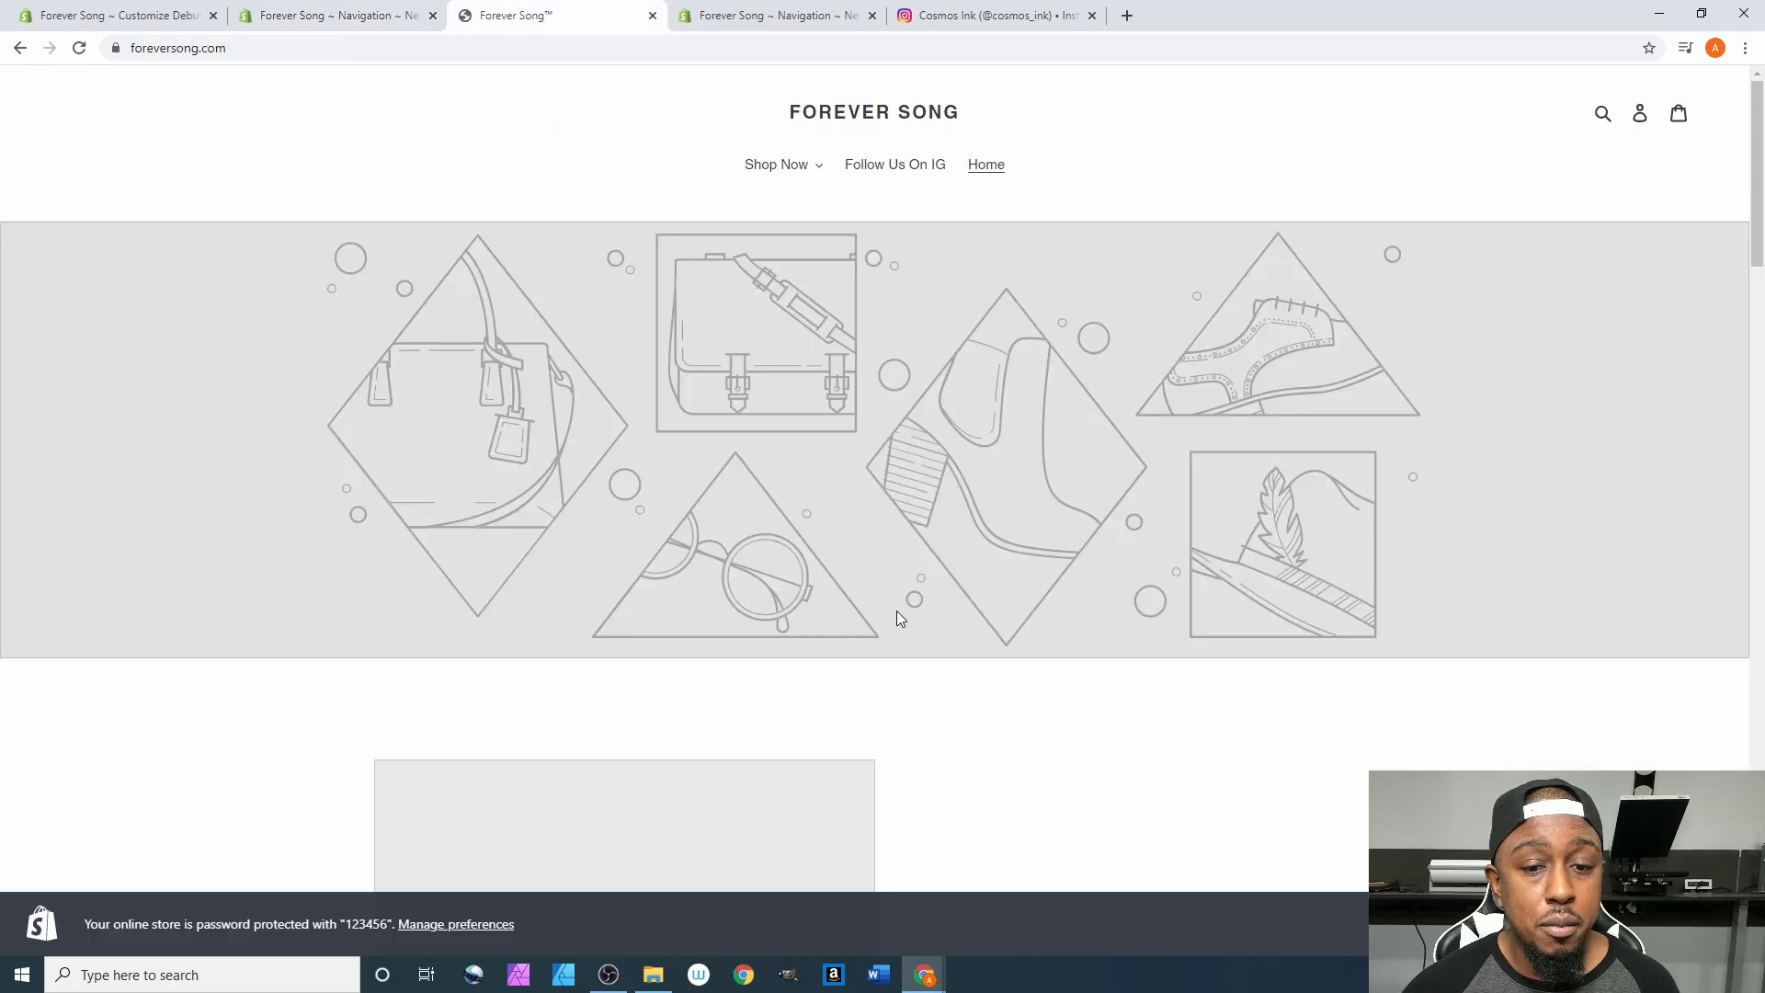
scroll(910, 616, "down", 10)
scroll(919, 620, "down", 10)
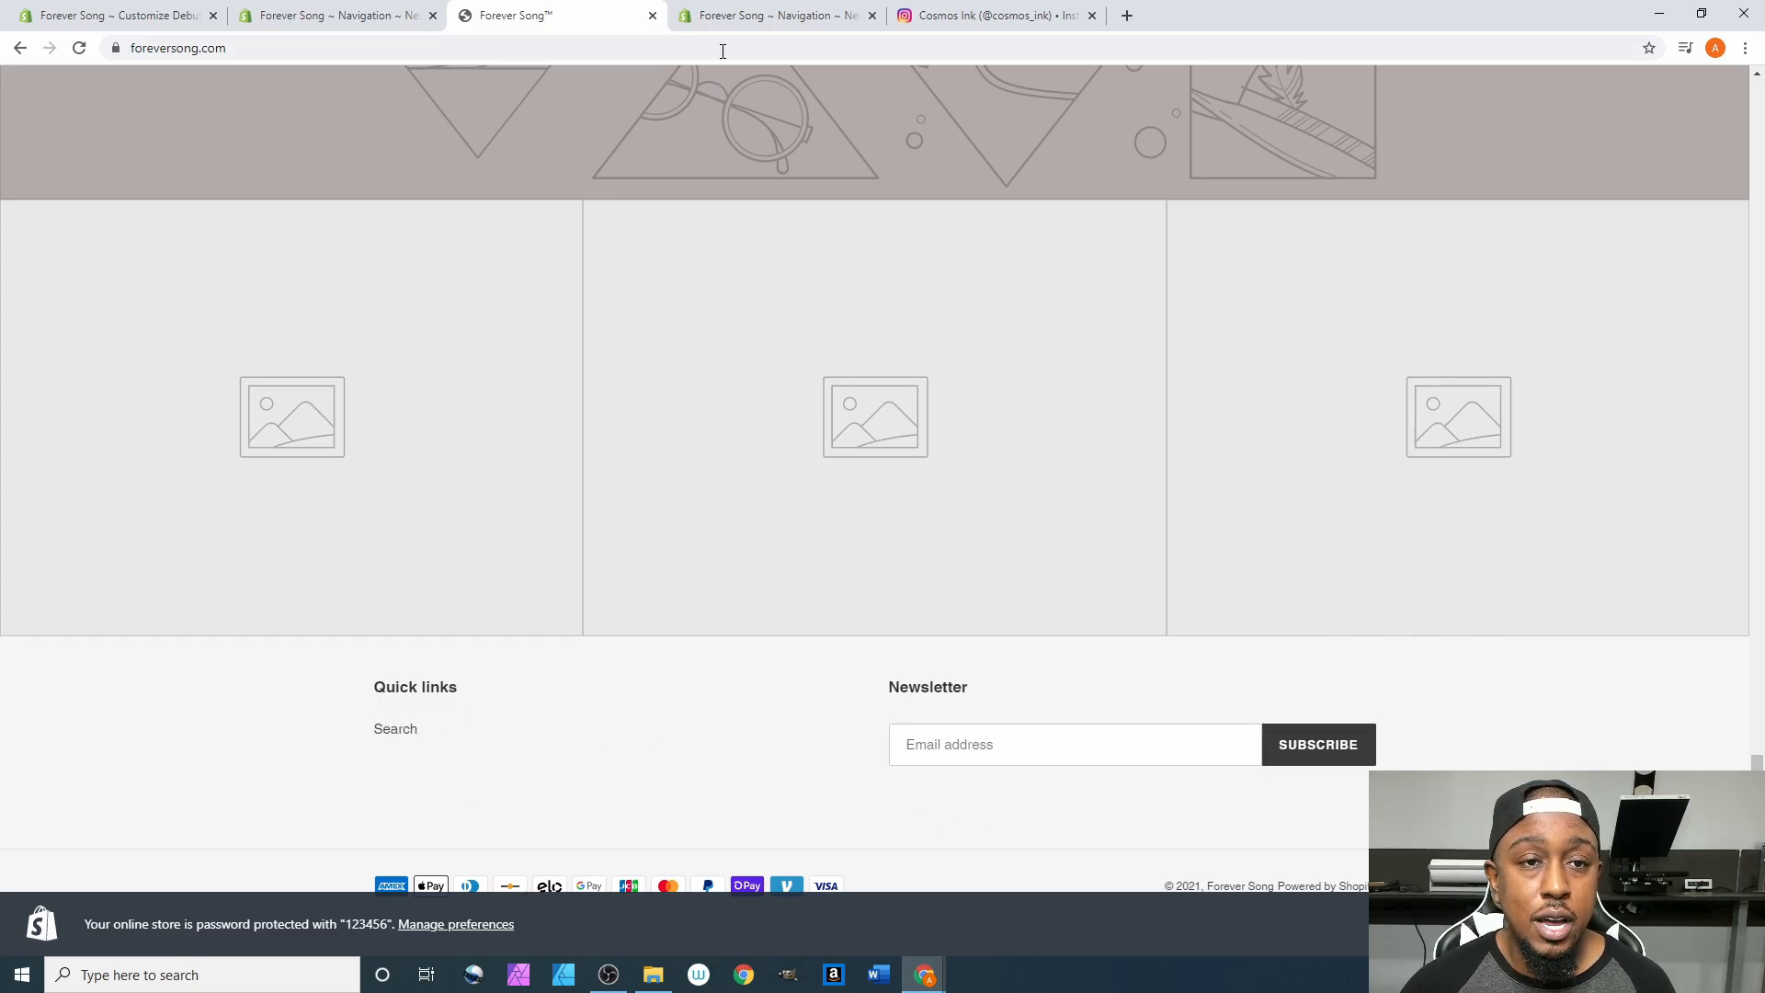
left_click(750, 15)
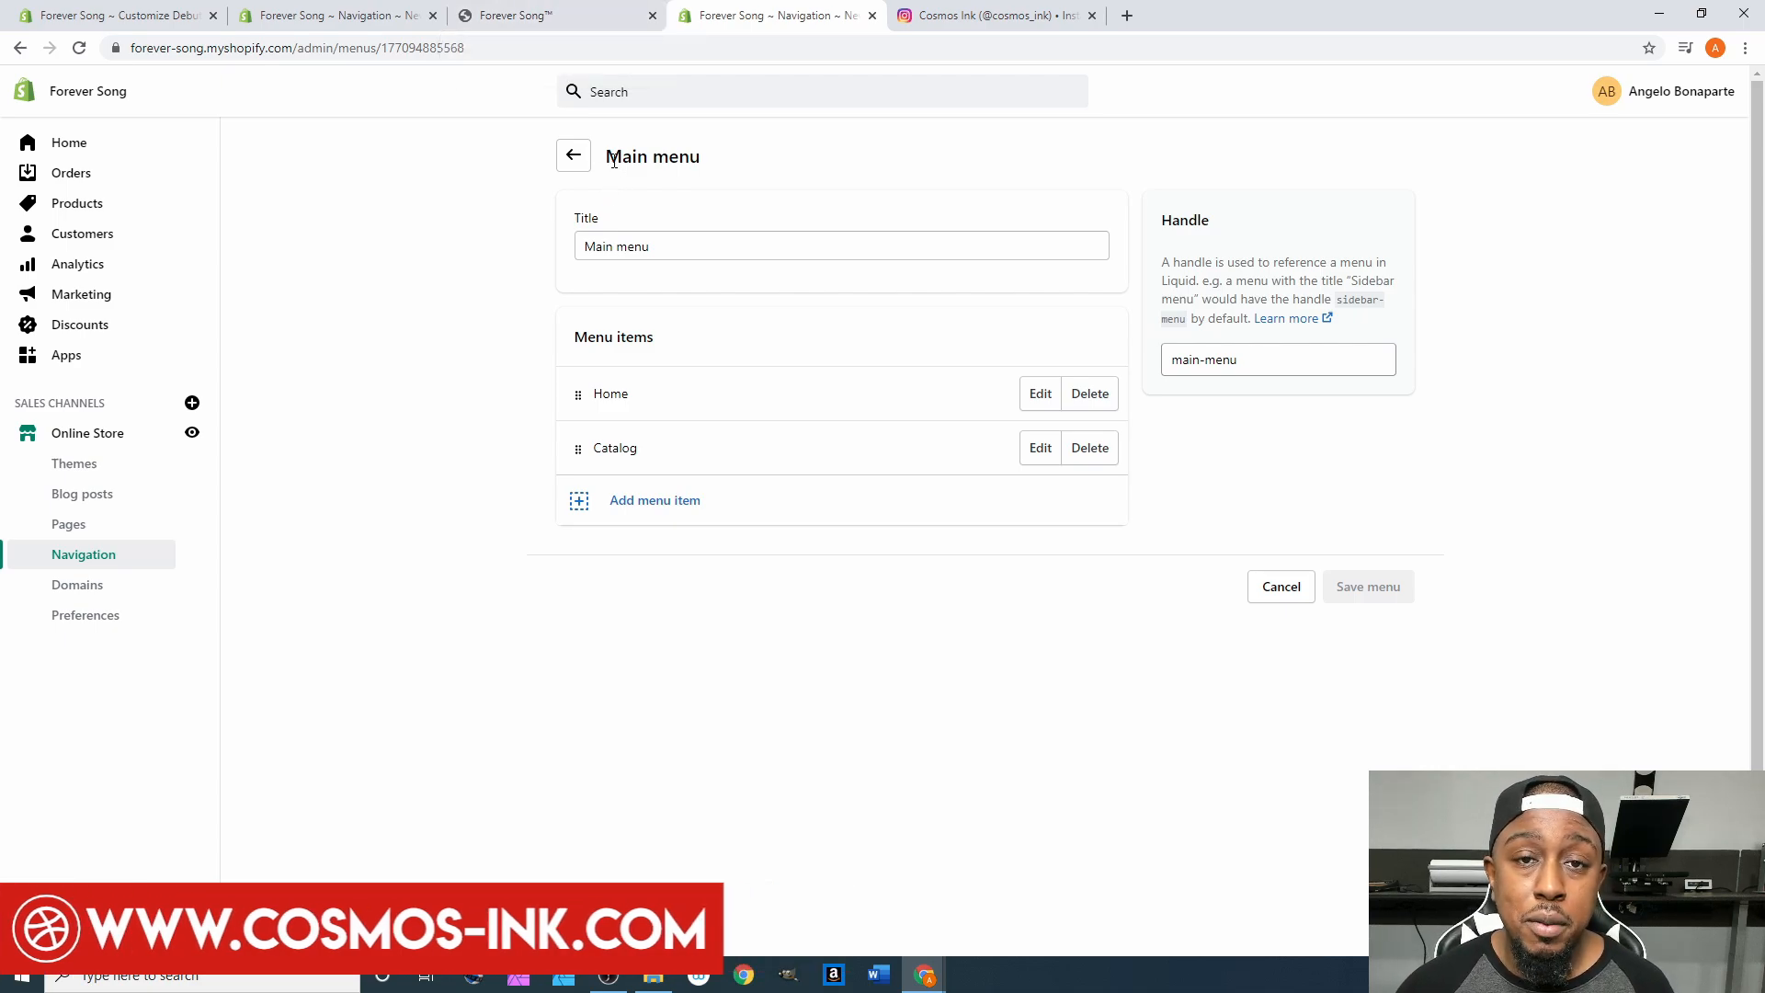
left_click(372, 22)
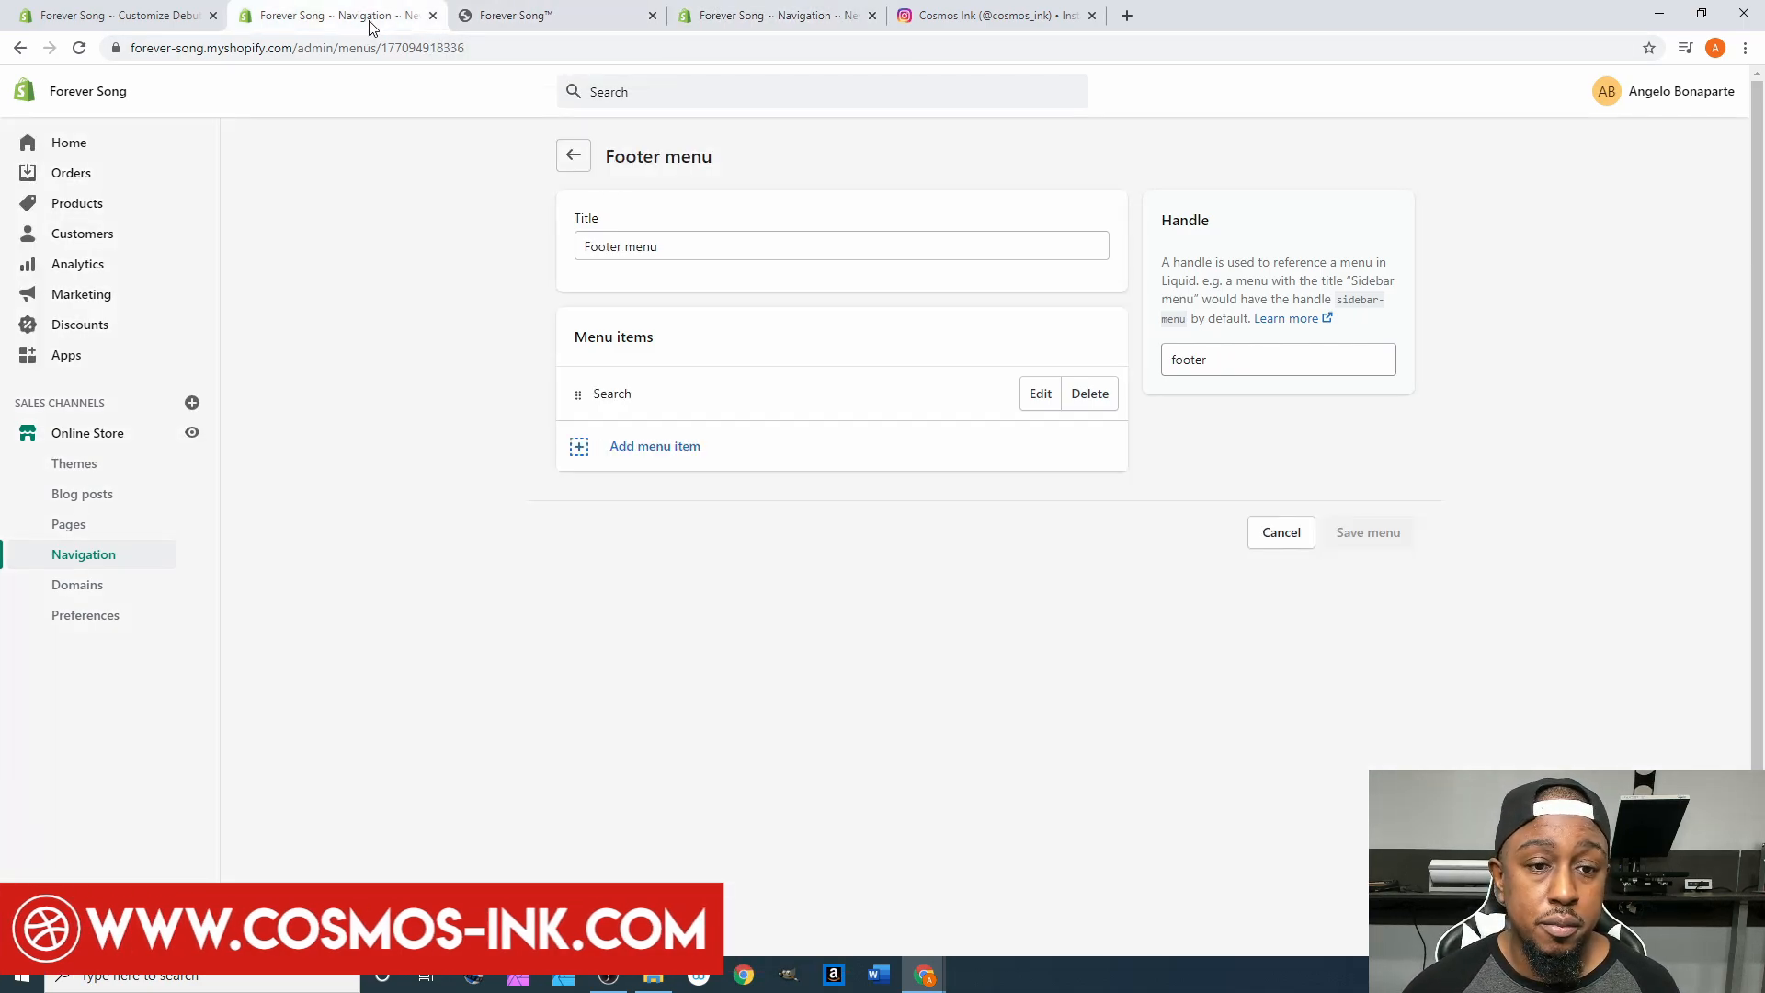
Return to the theme editor's Header settings and turn on the announcement bar for the home page.
left_click(152, 18)
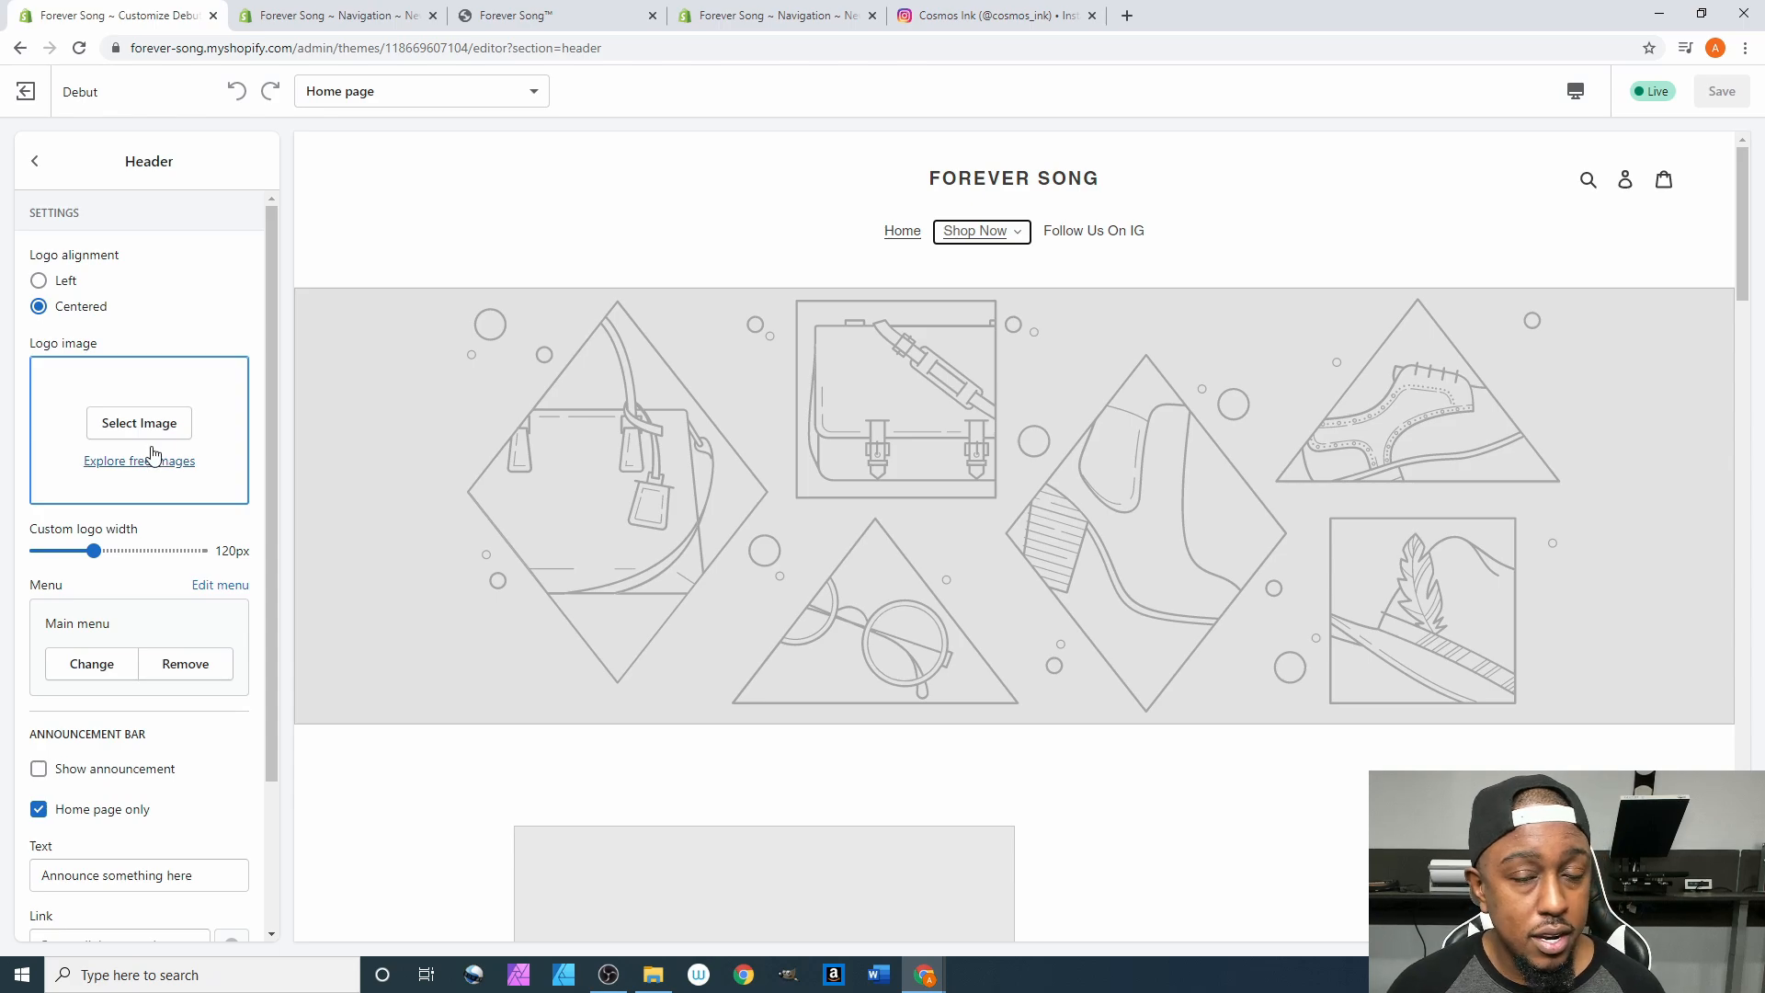
scroll(139, 455, "down", 1)
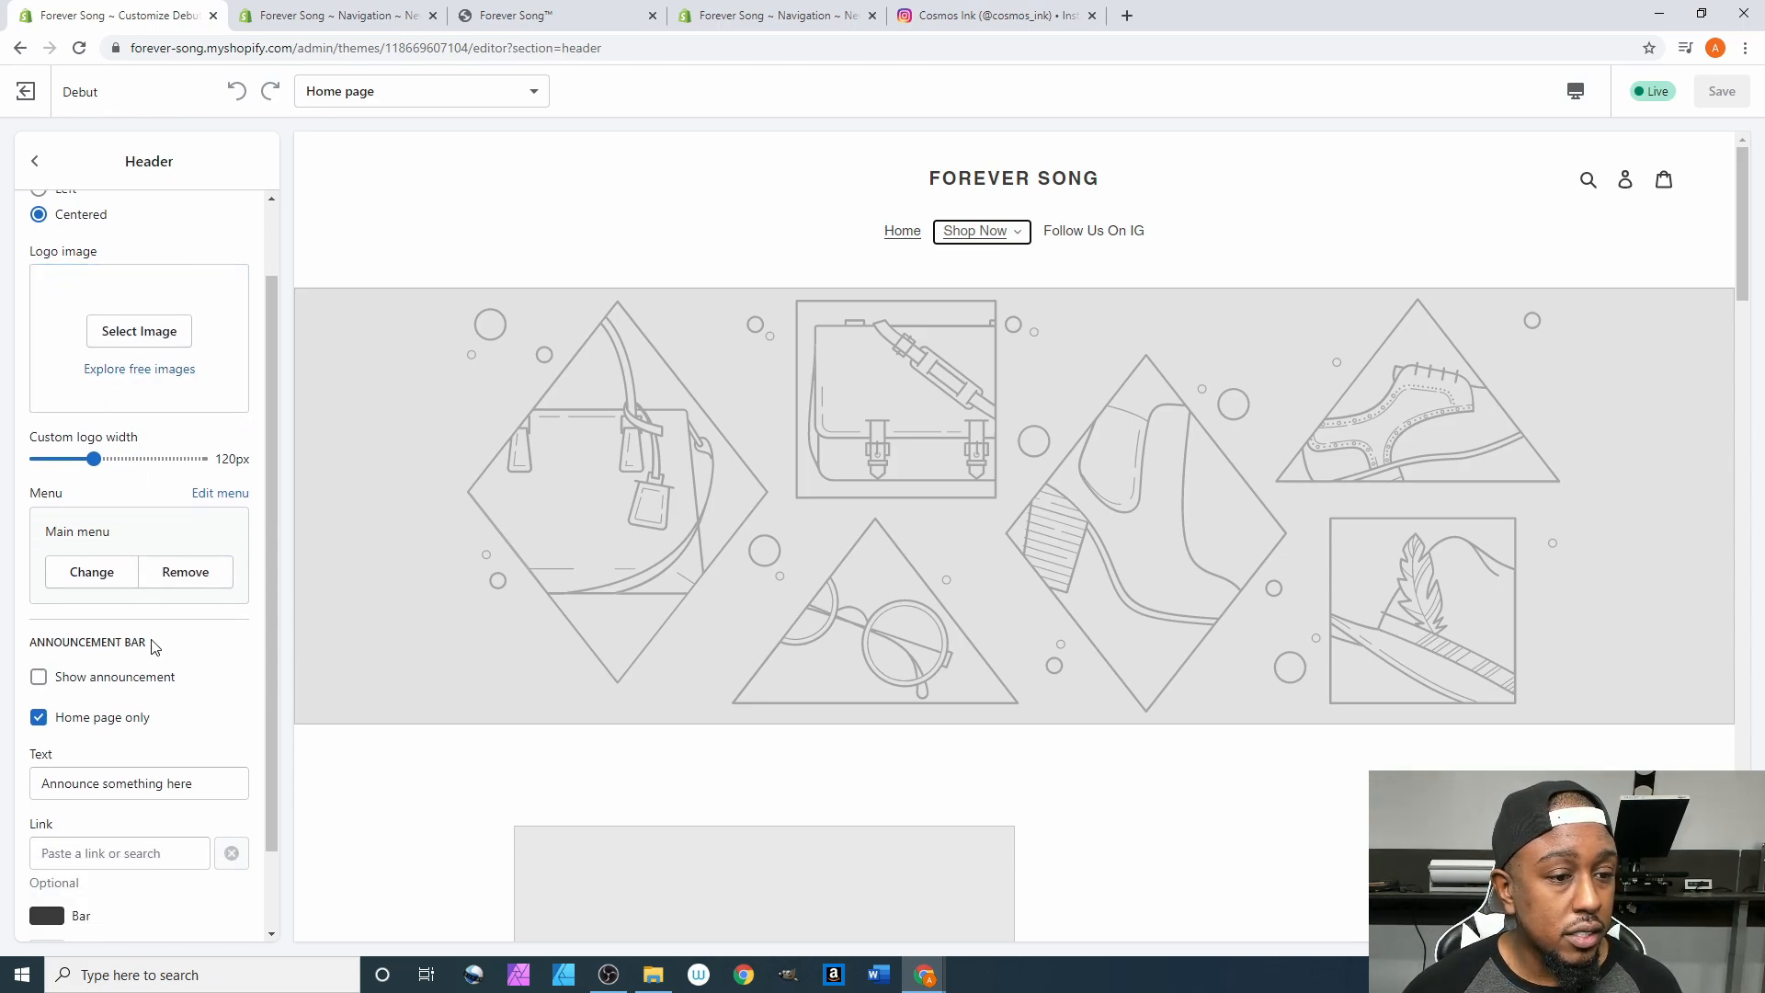
left_click(39, 679)
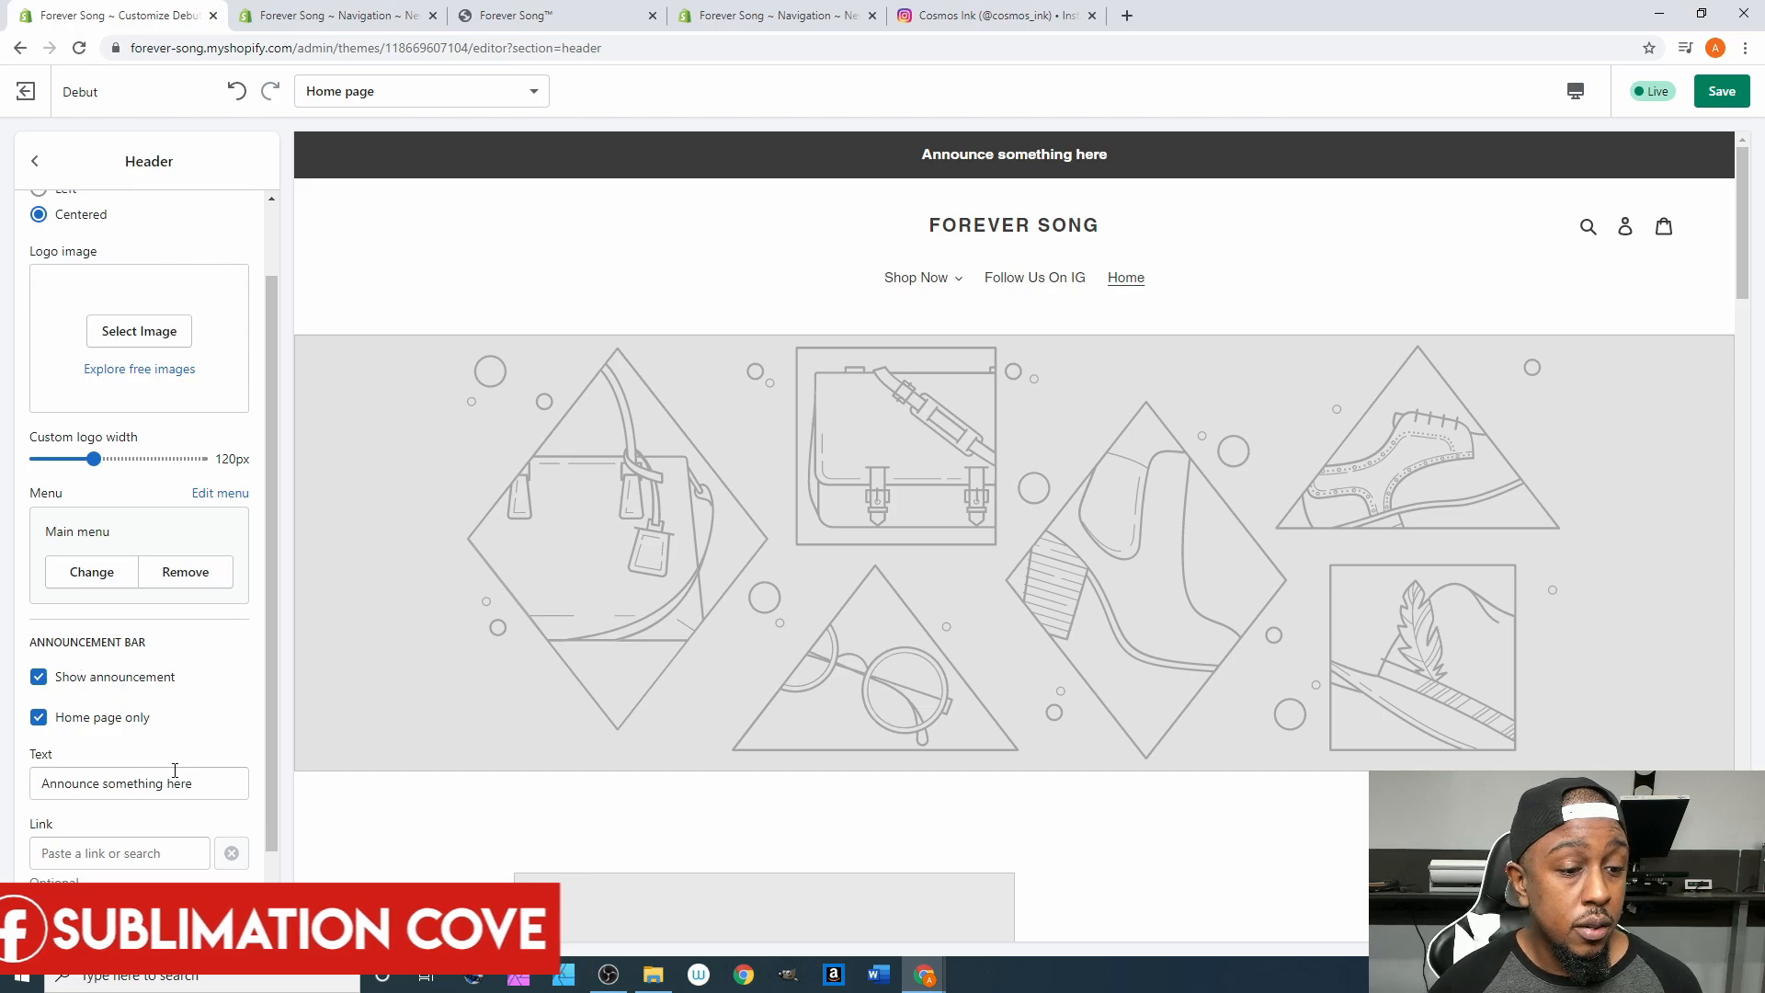
Set the announcement text to "Please allow 1-5 business days for all custom orders to be processed prior to shipping.".
left_click_drag(197, 783, 28, 782)
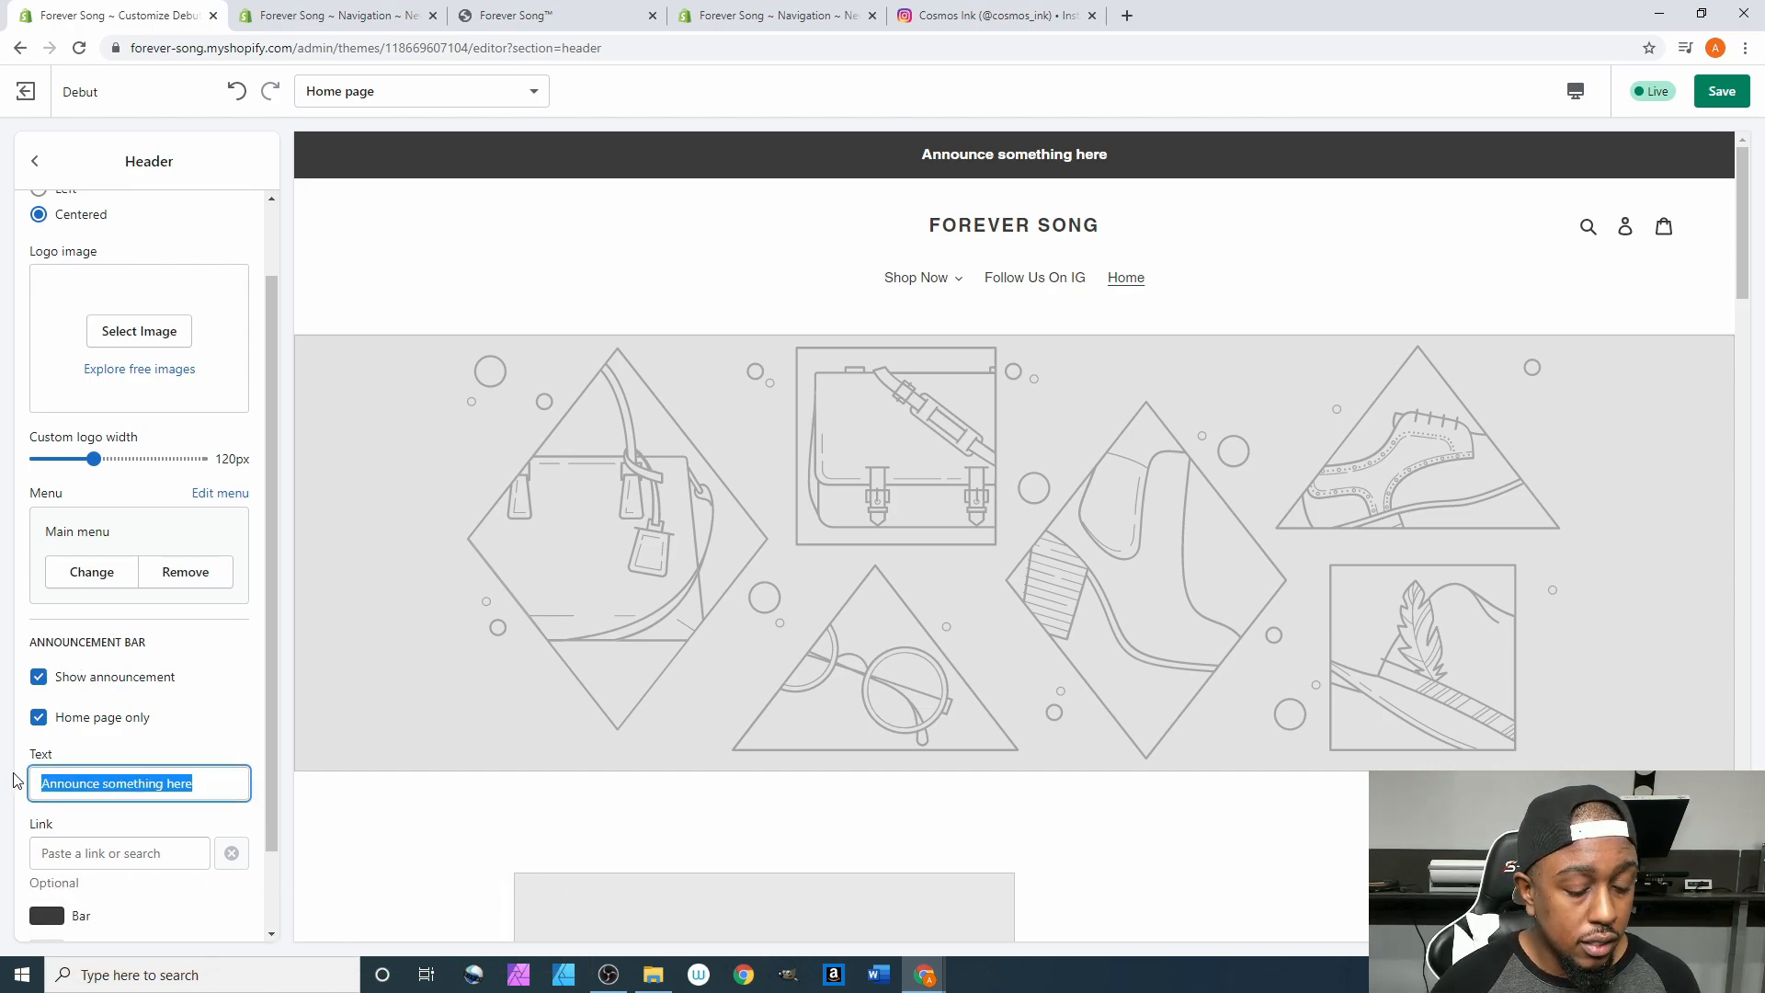
type("PLease")
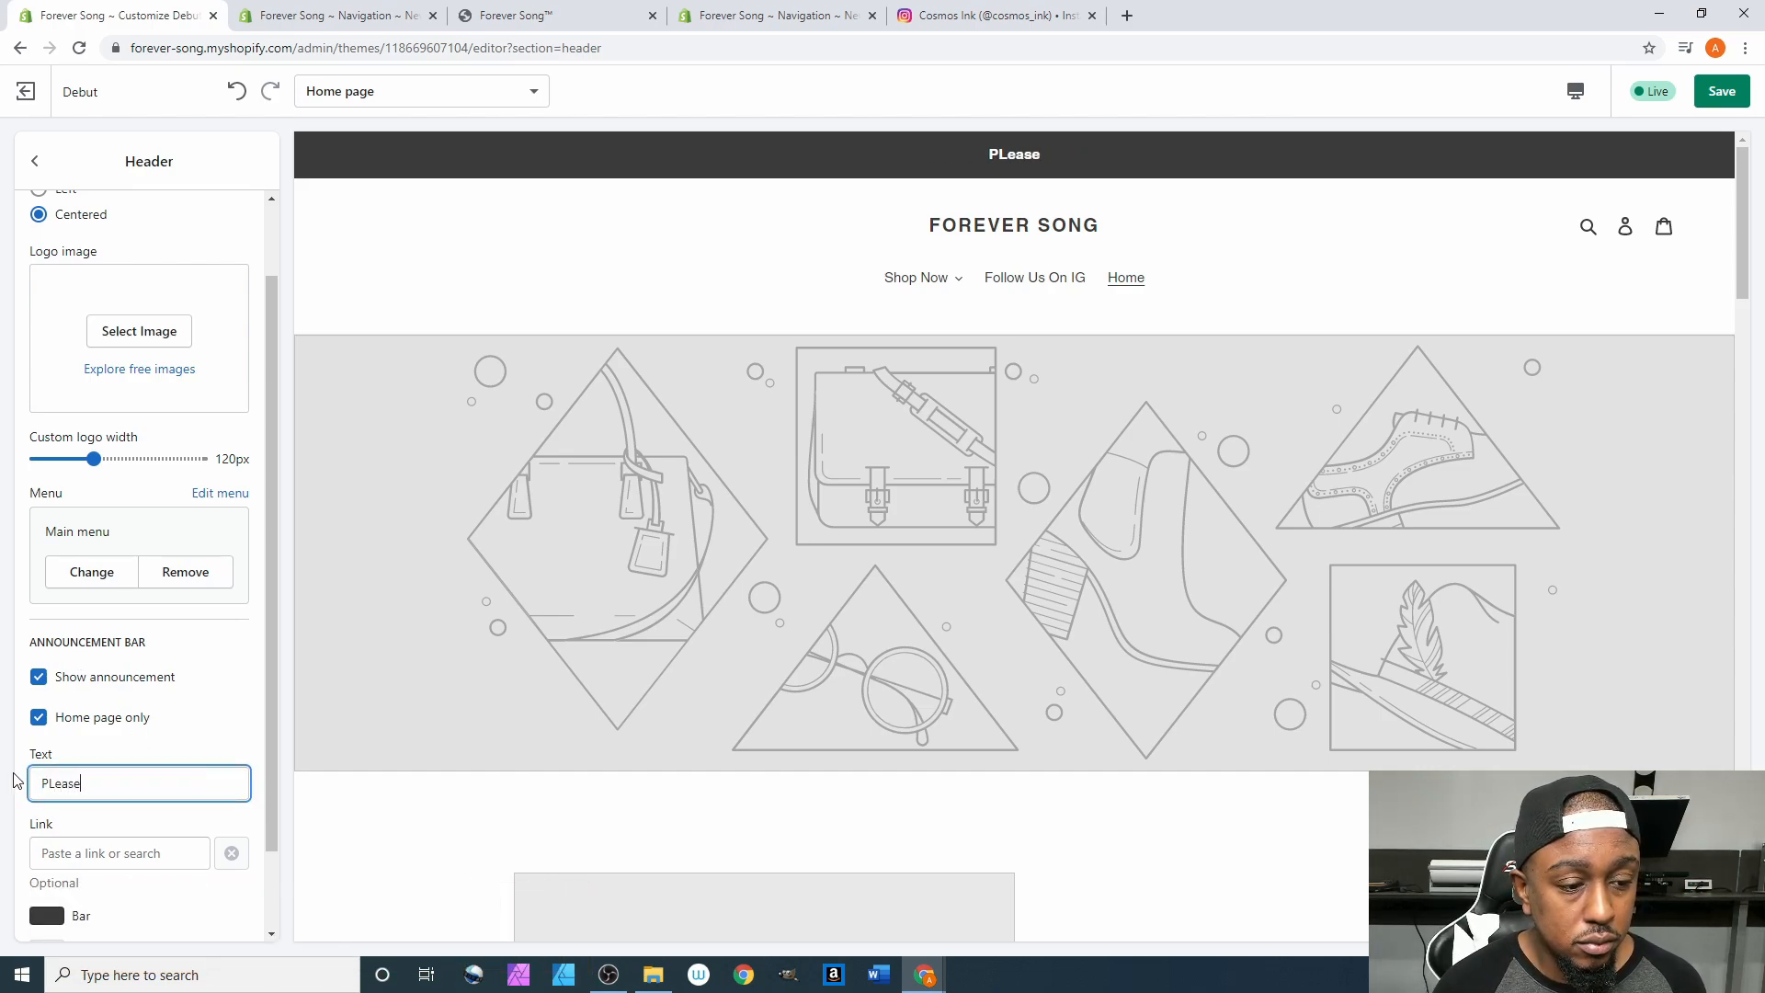
key("BackSpace")
key("BackSpace")
key("BackSpace")
key("BackSpace")
key("BackSpace")
type("lea")
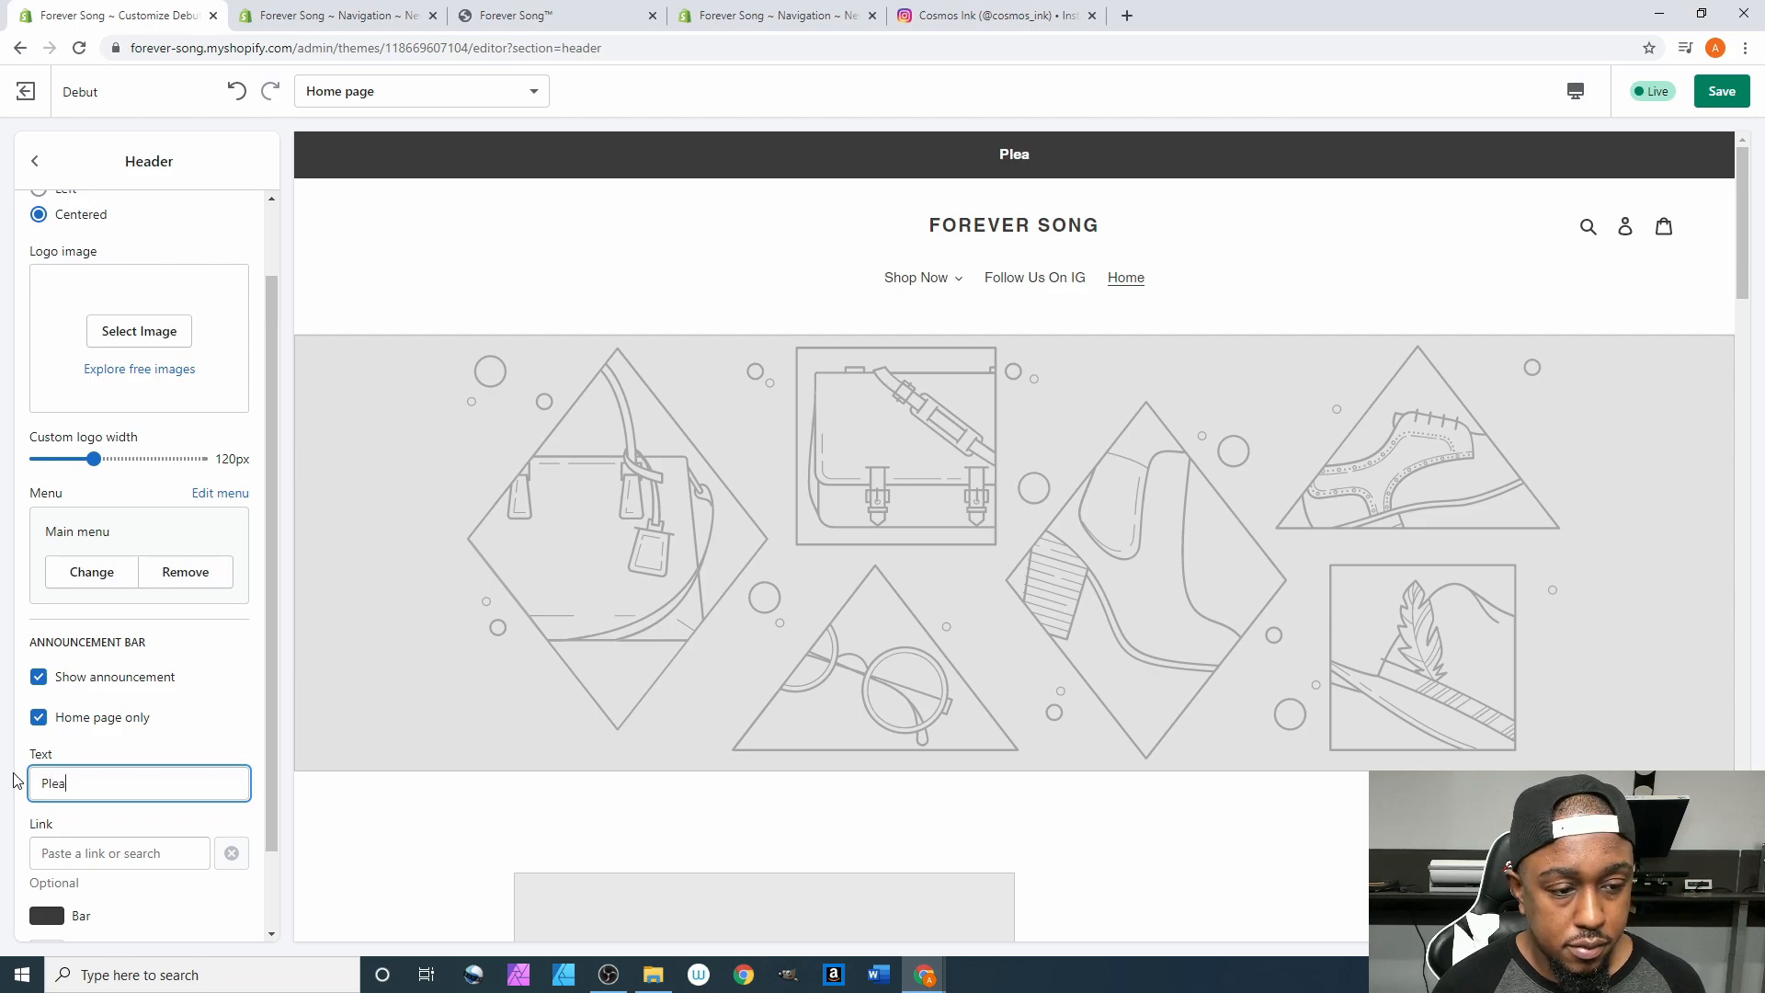
type("se allo")
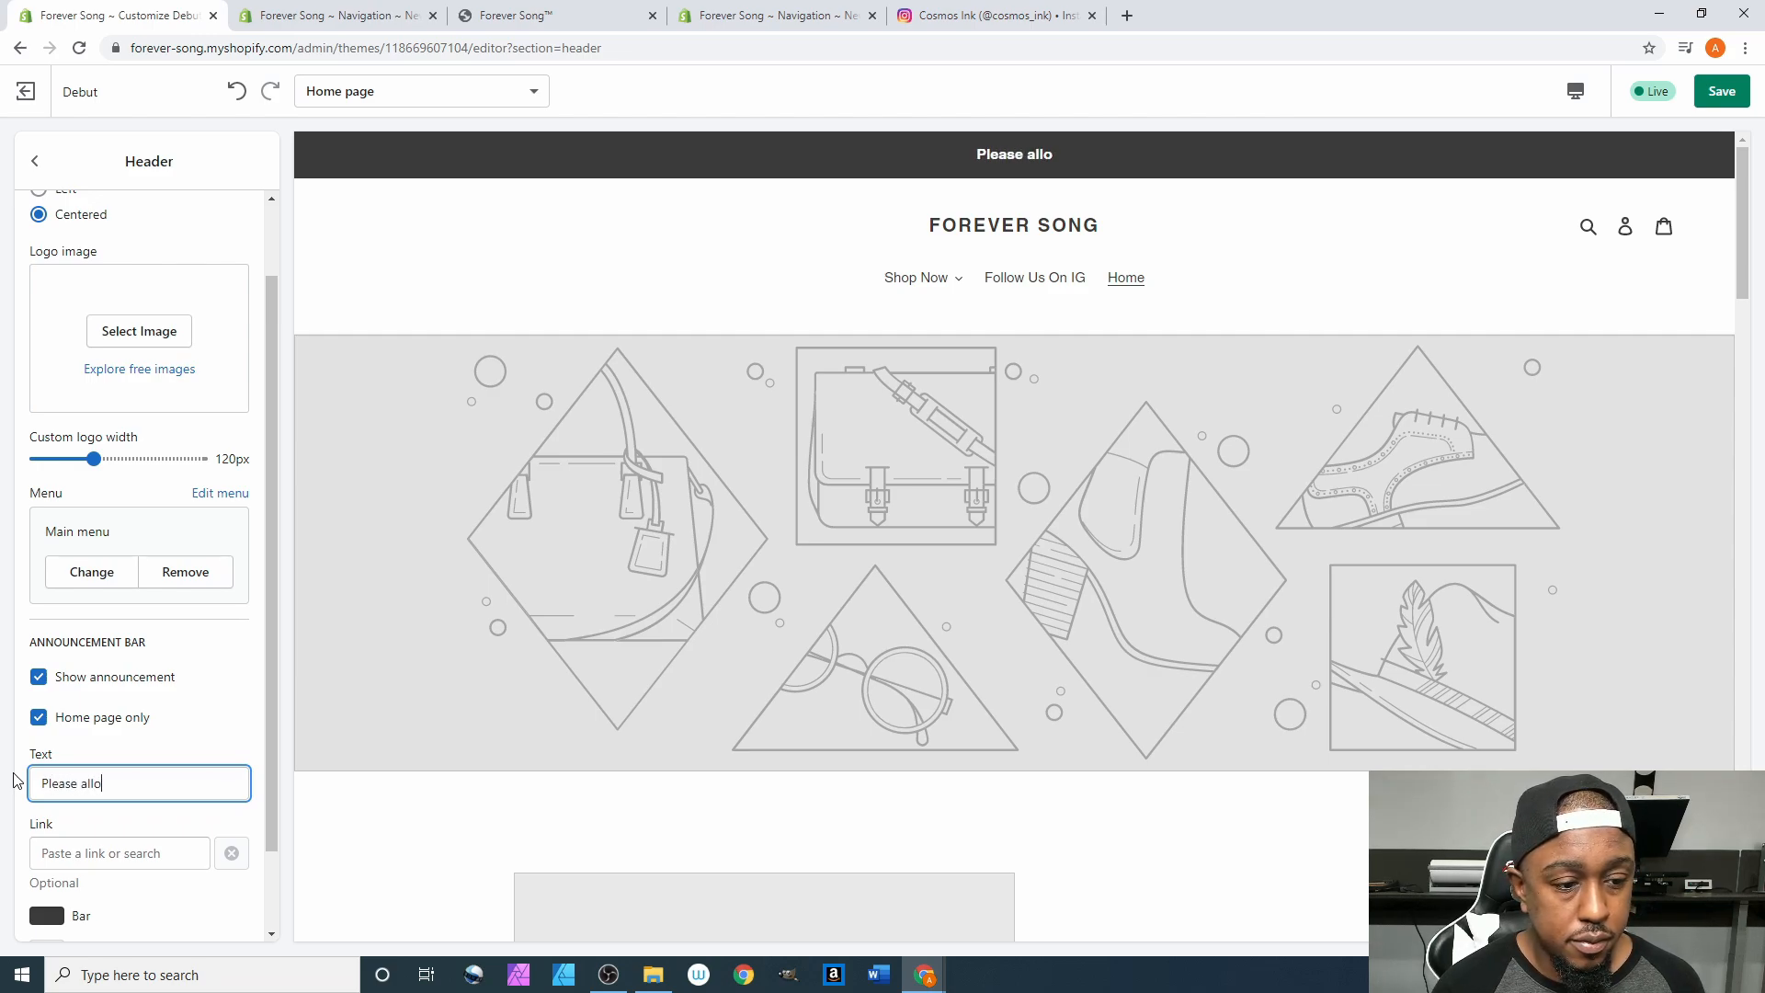
type("w 1")
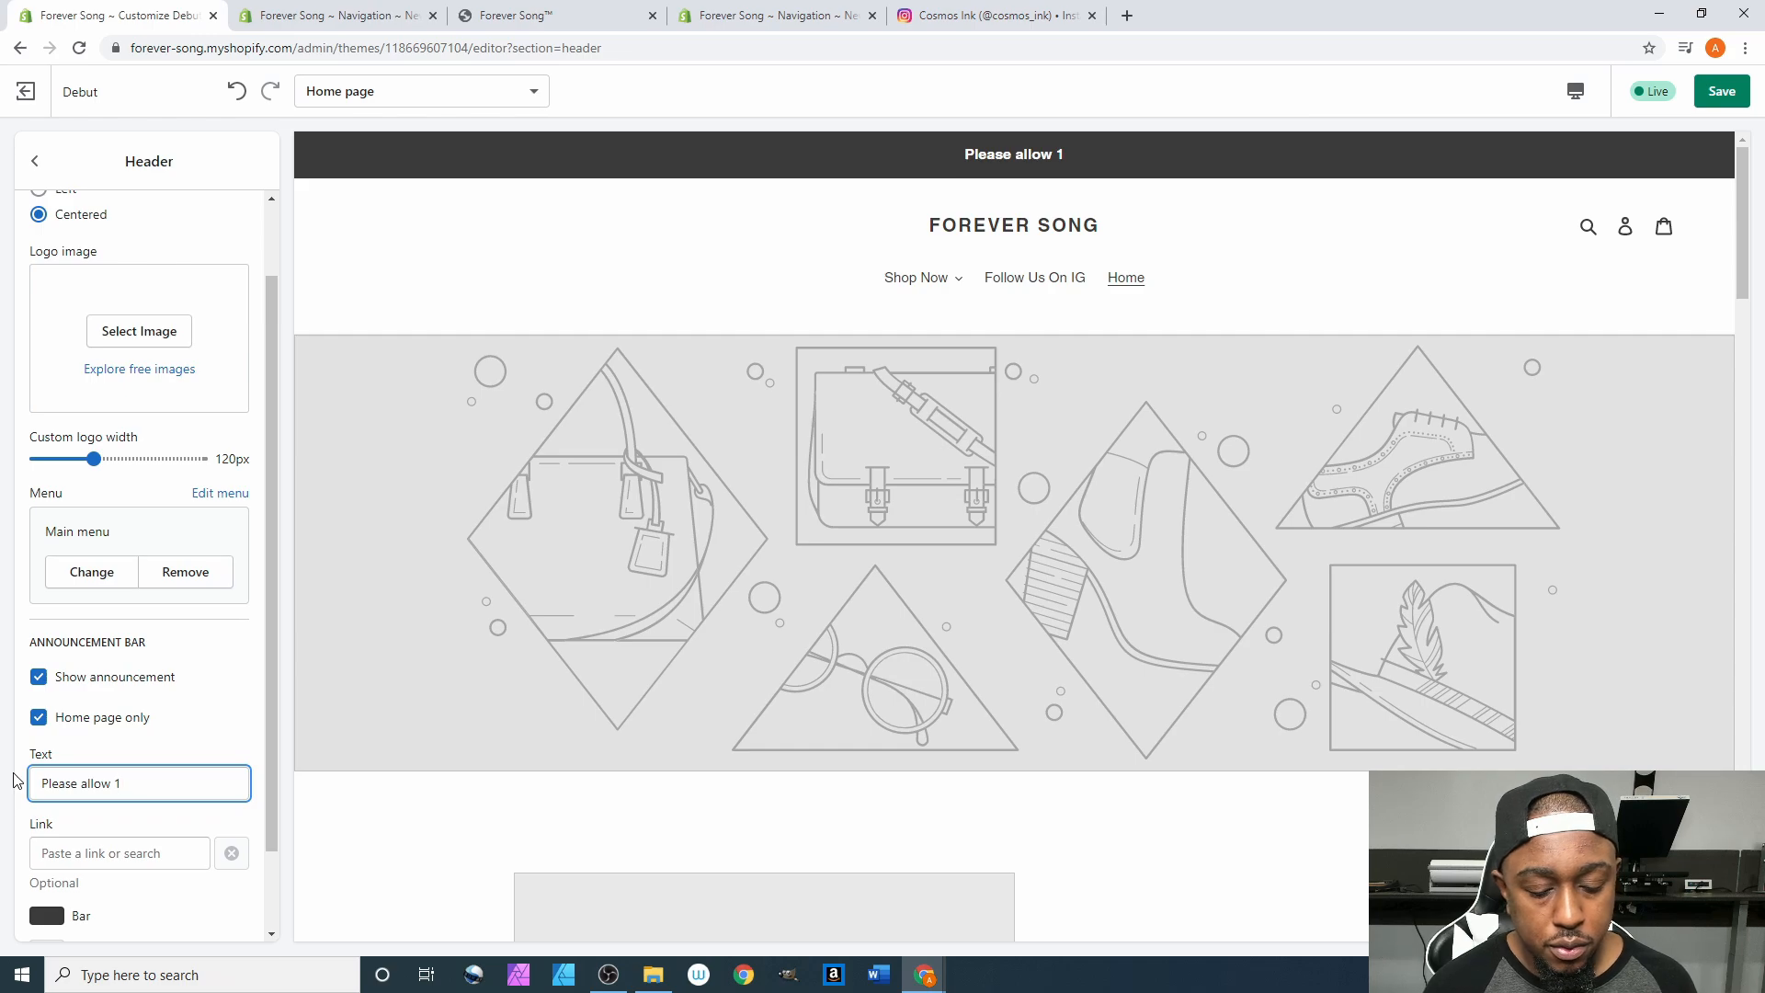
type("-5d")
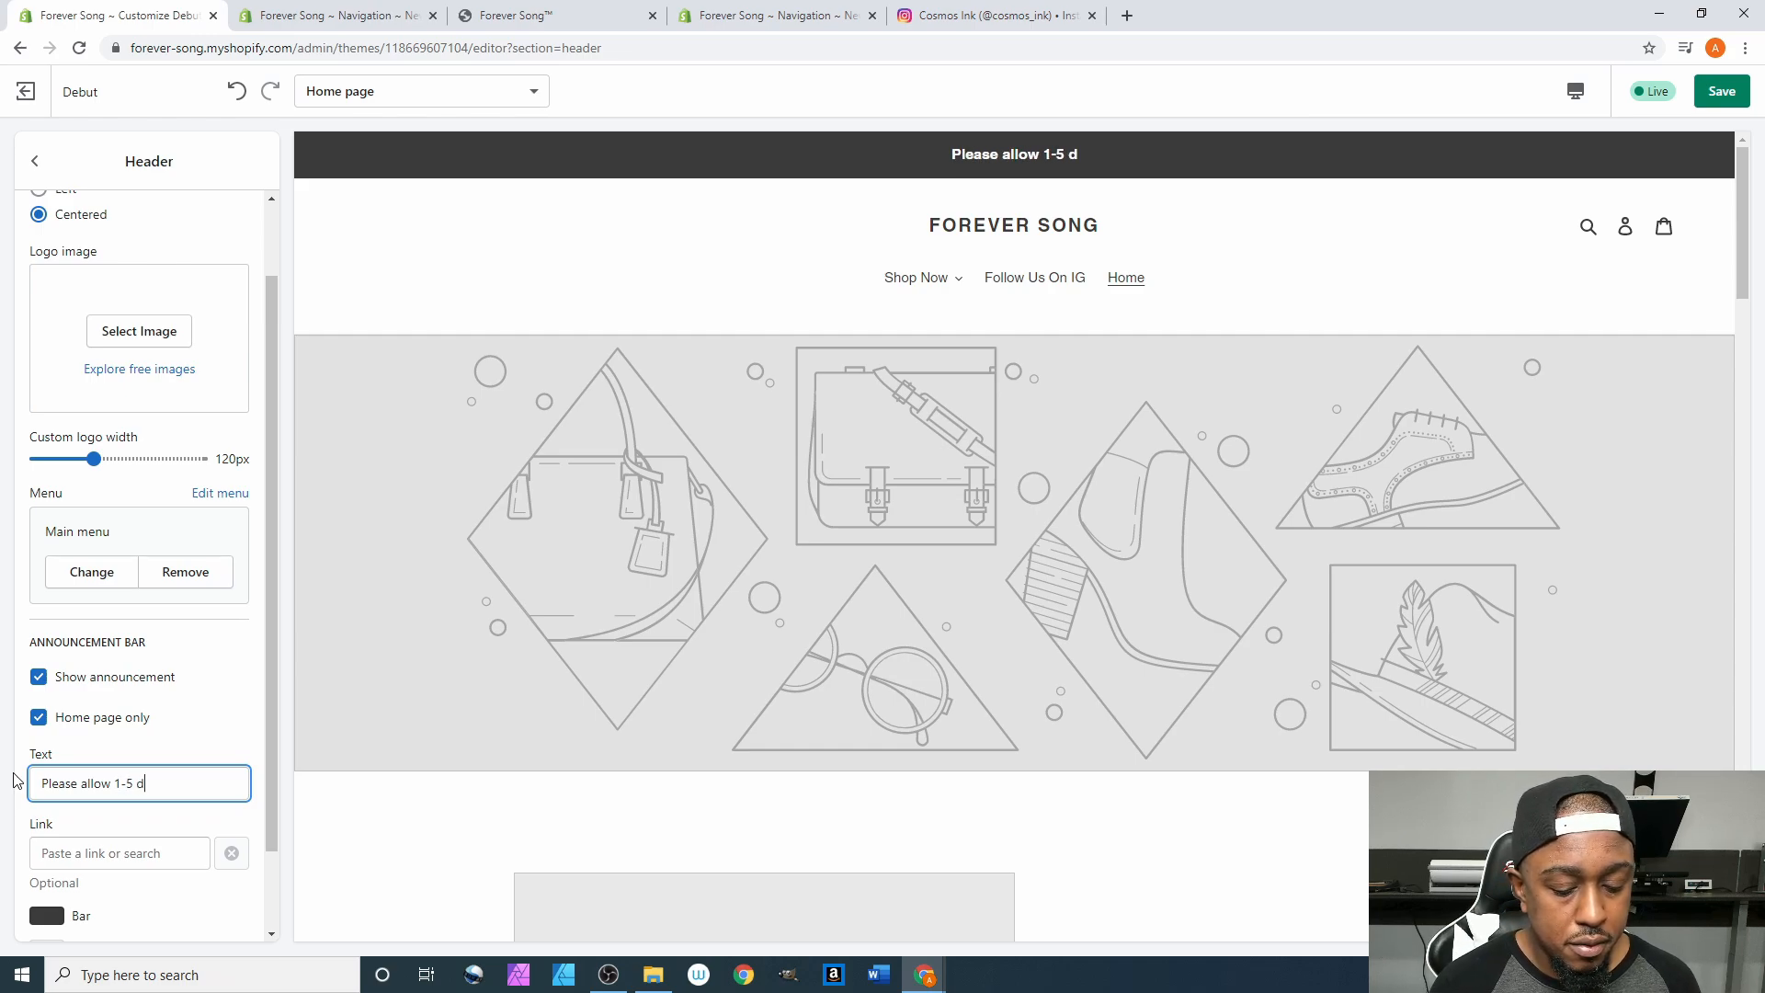
key("BackSpace")
type("busine")
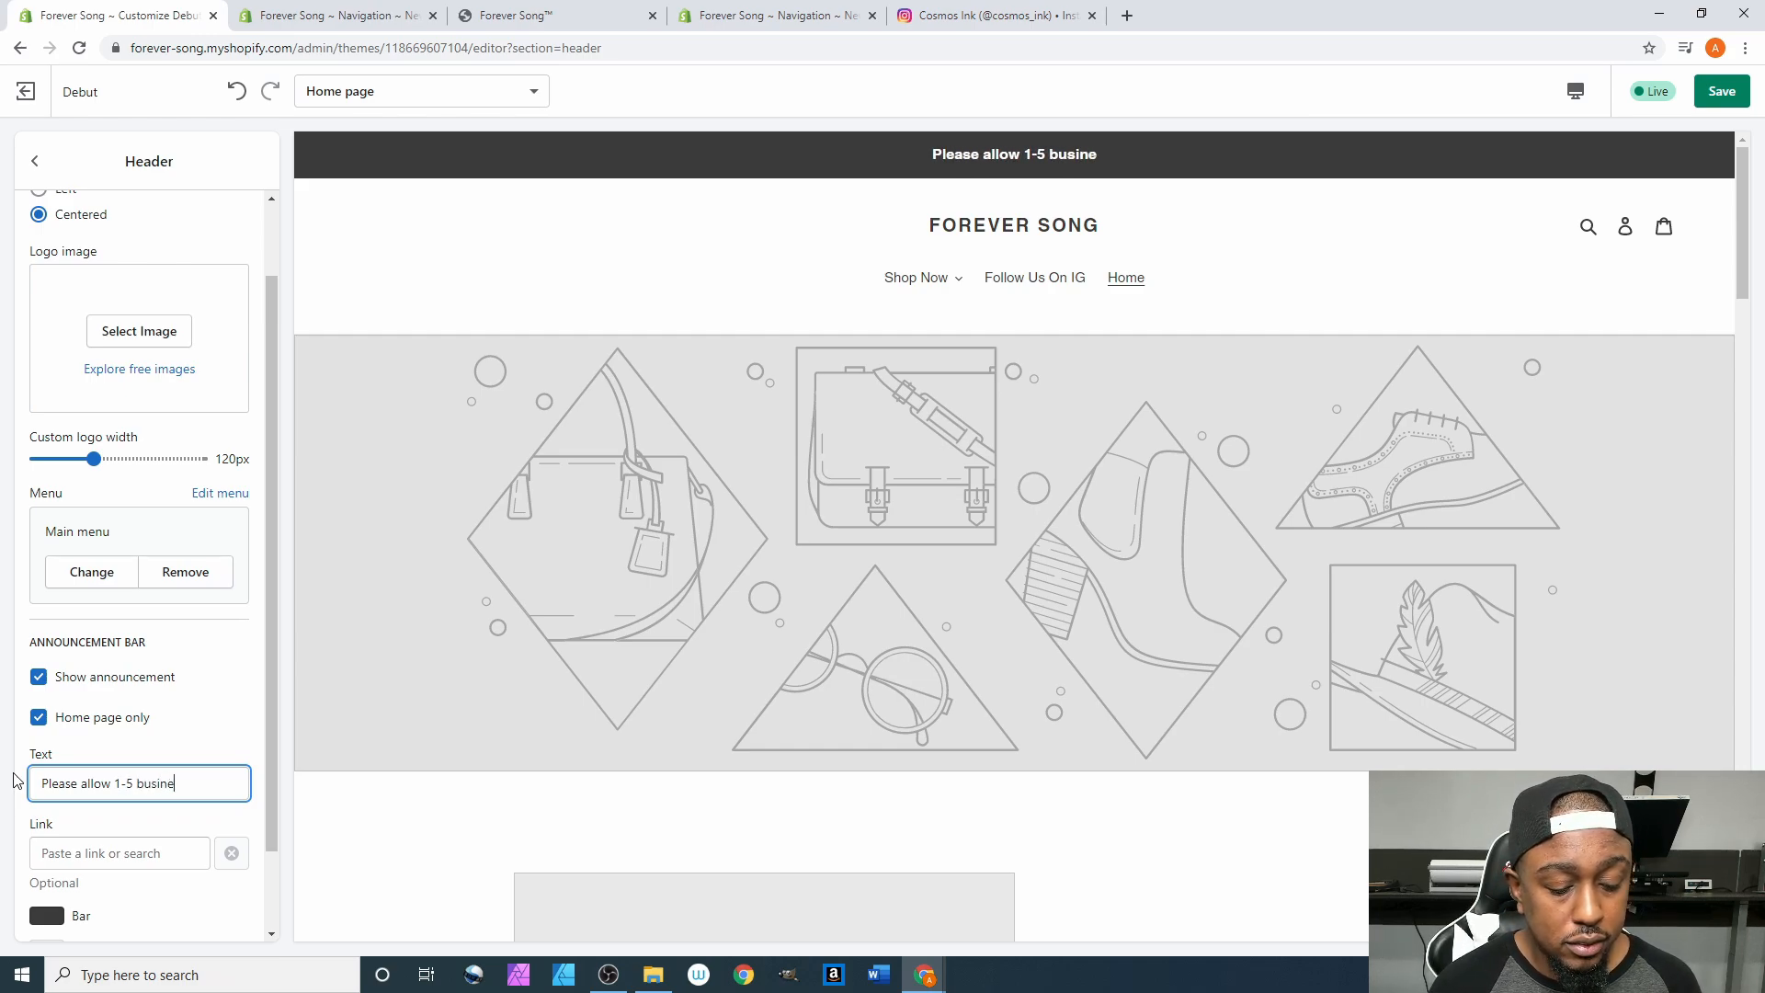
type("ss days for l")
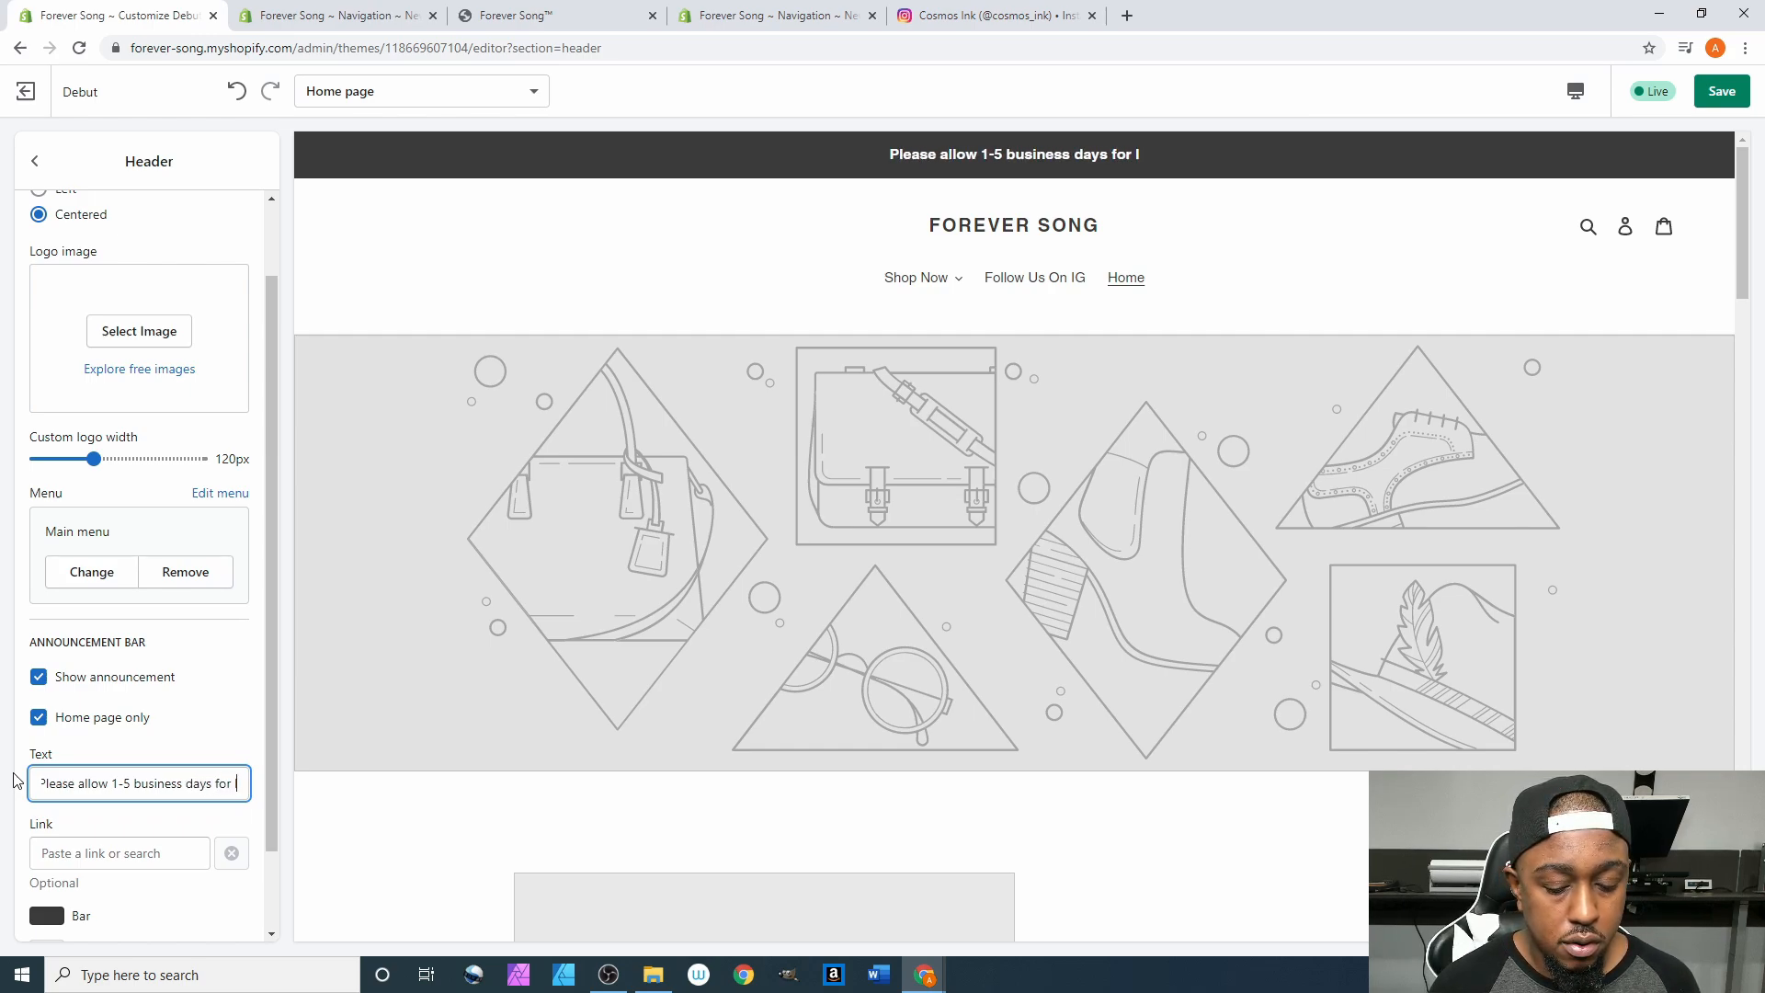
key("BackSpace")
type("a")
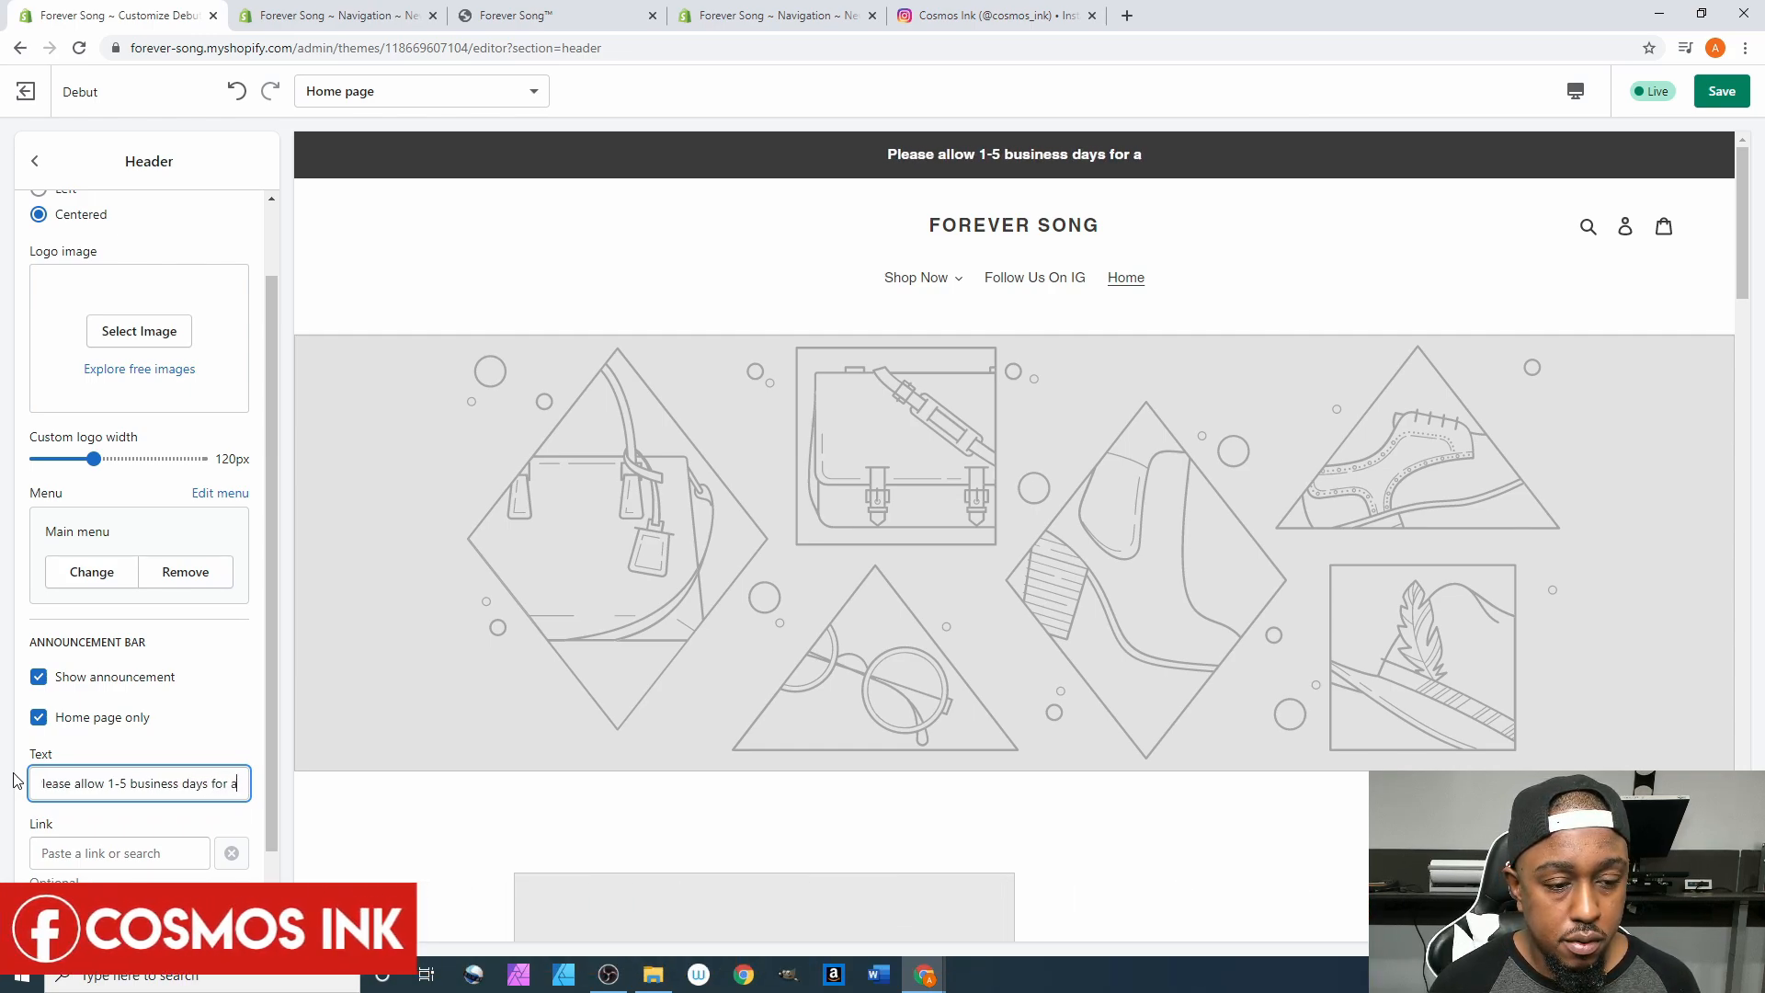
type("ll custom orders")
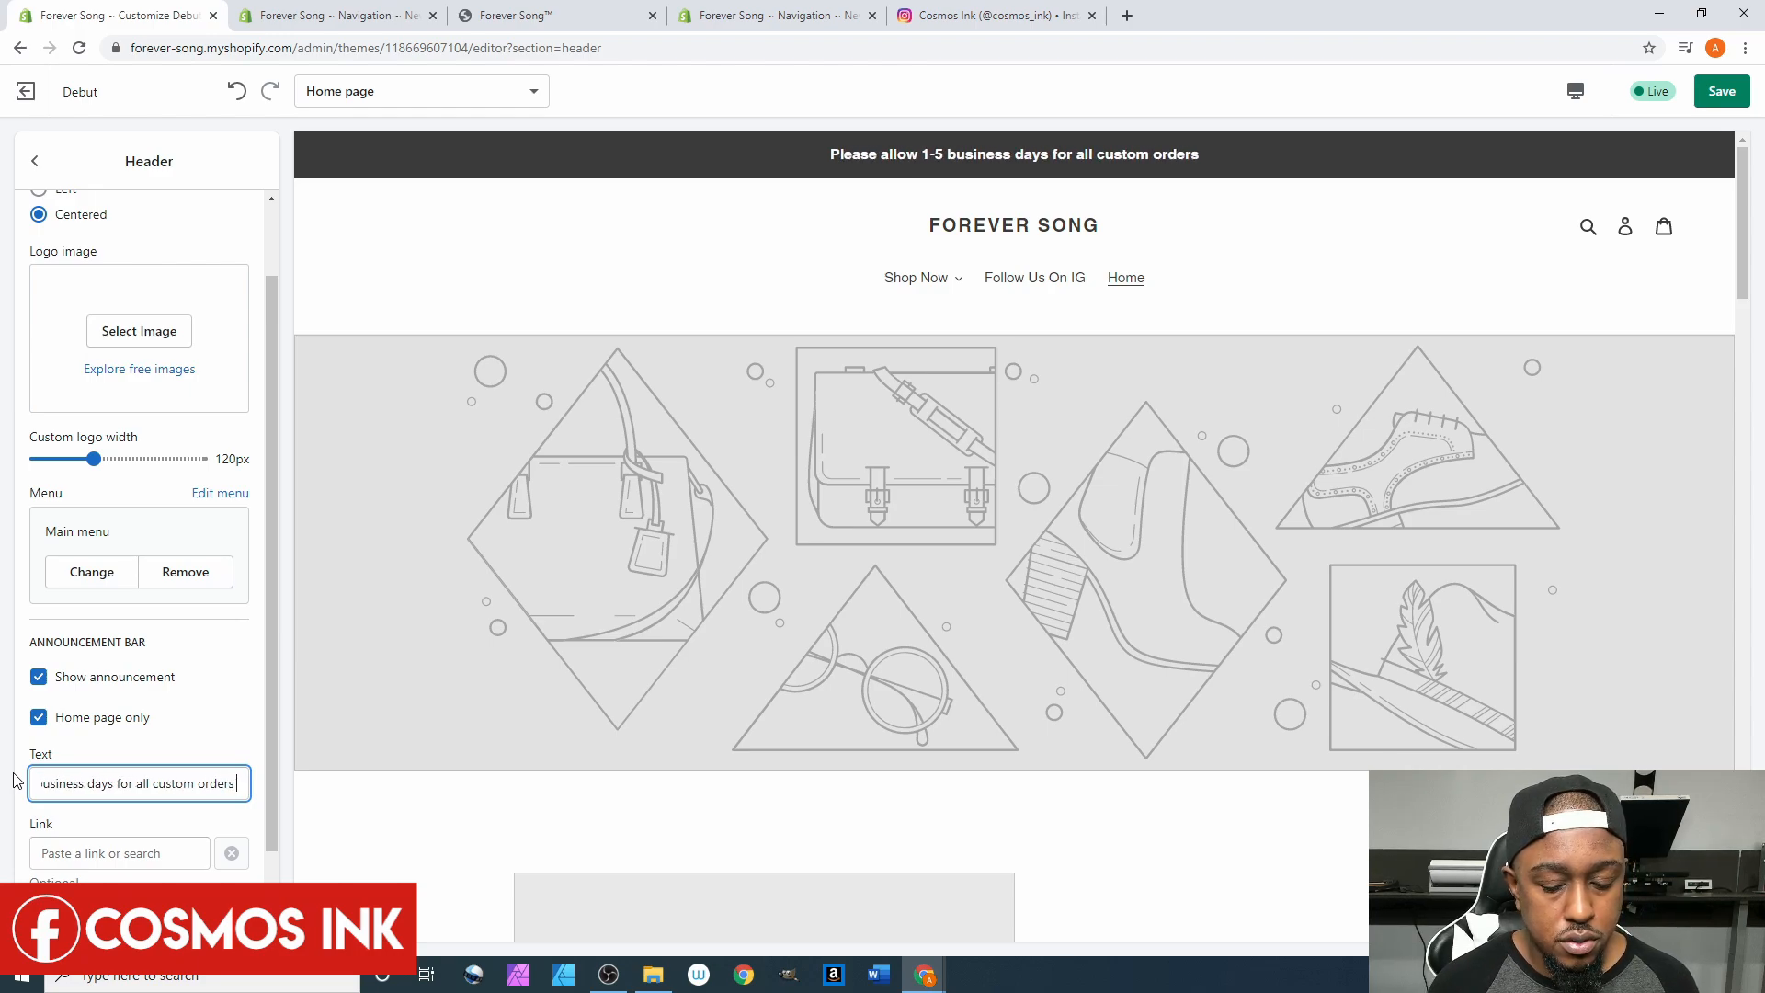
type(" to be p")
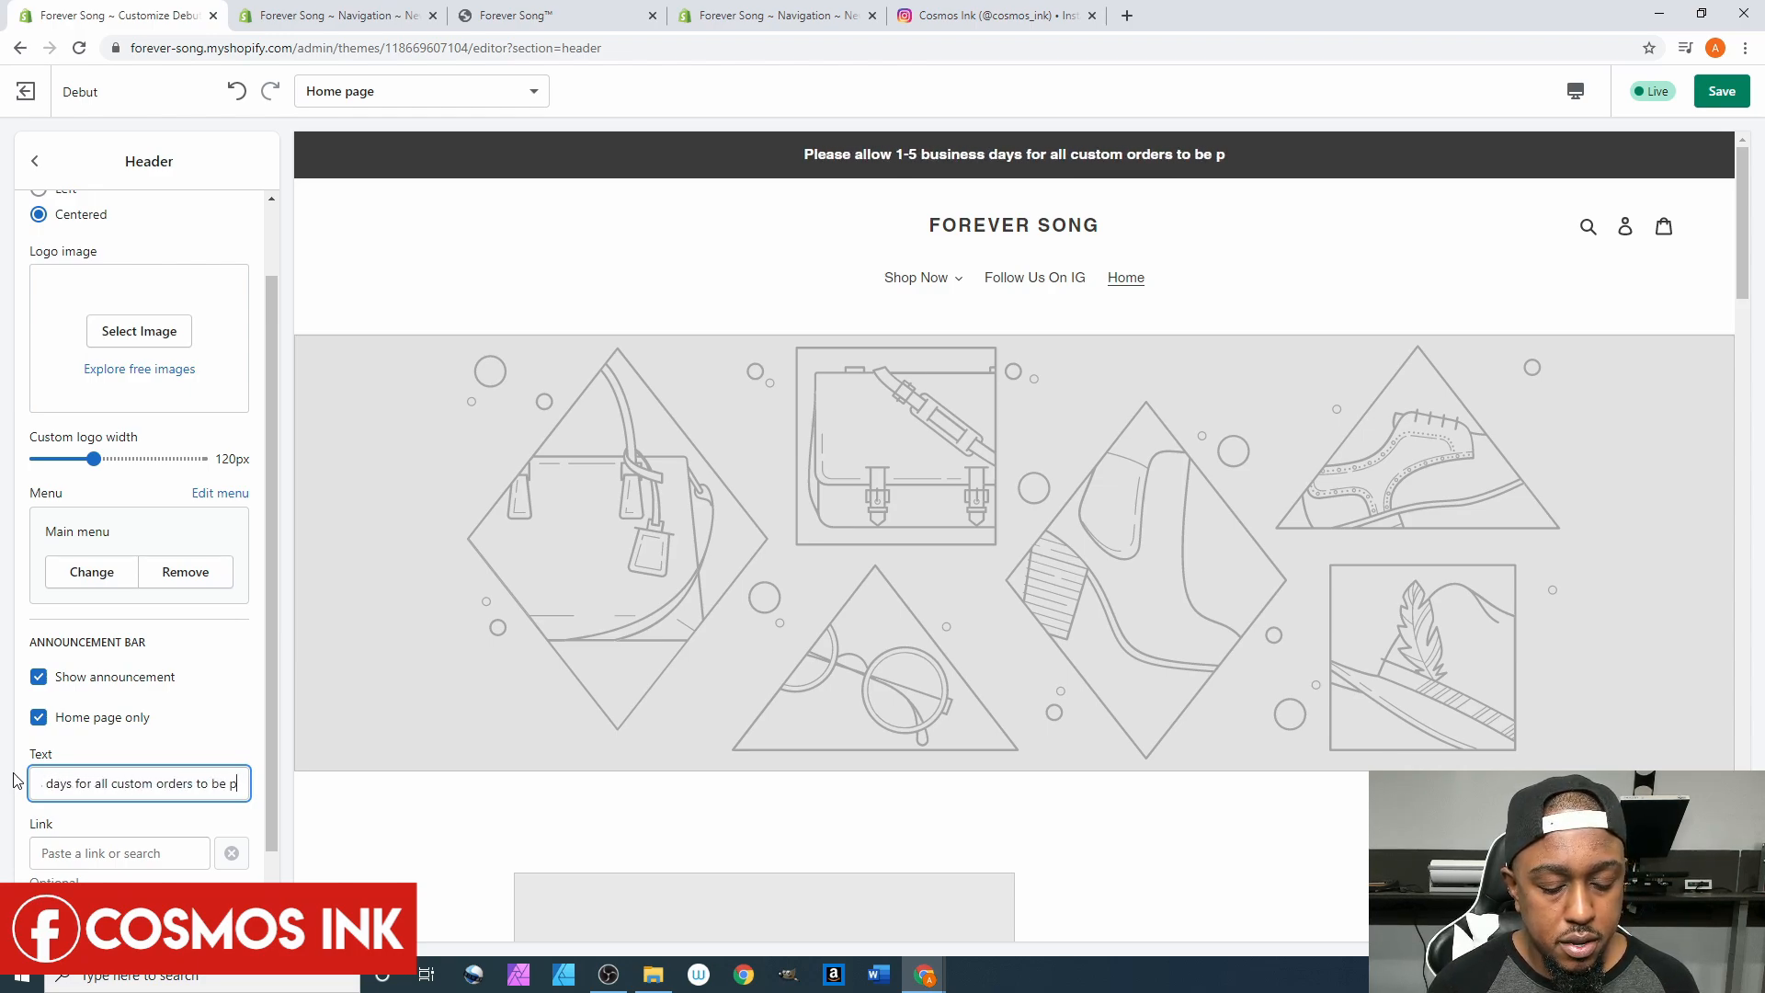
type("rocessed ")
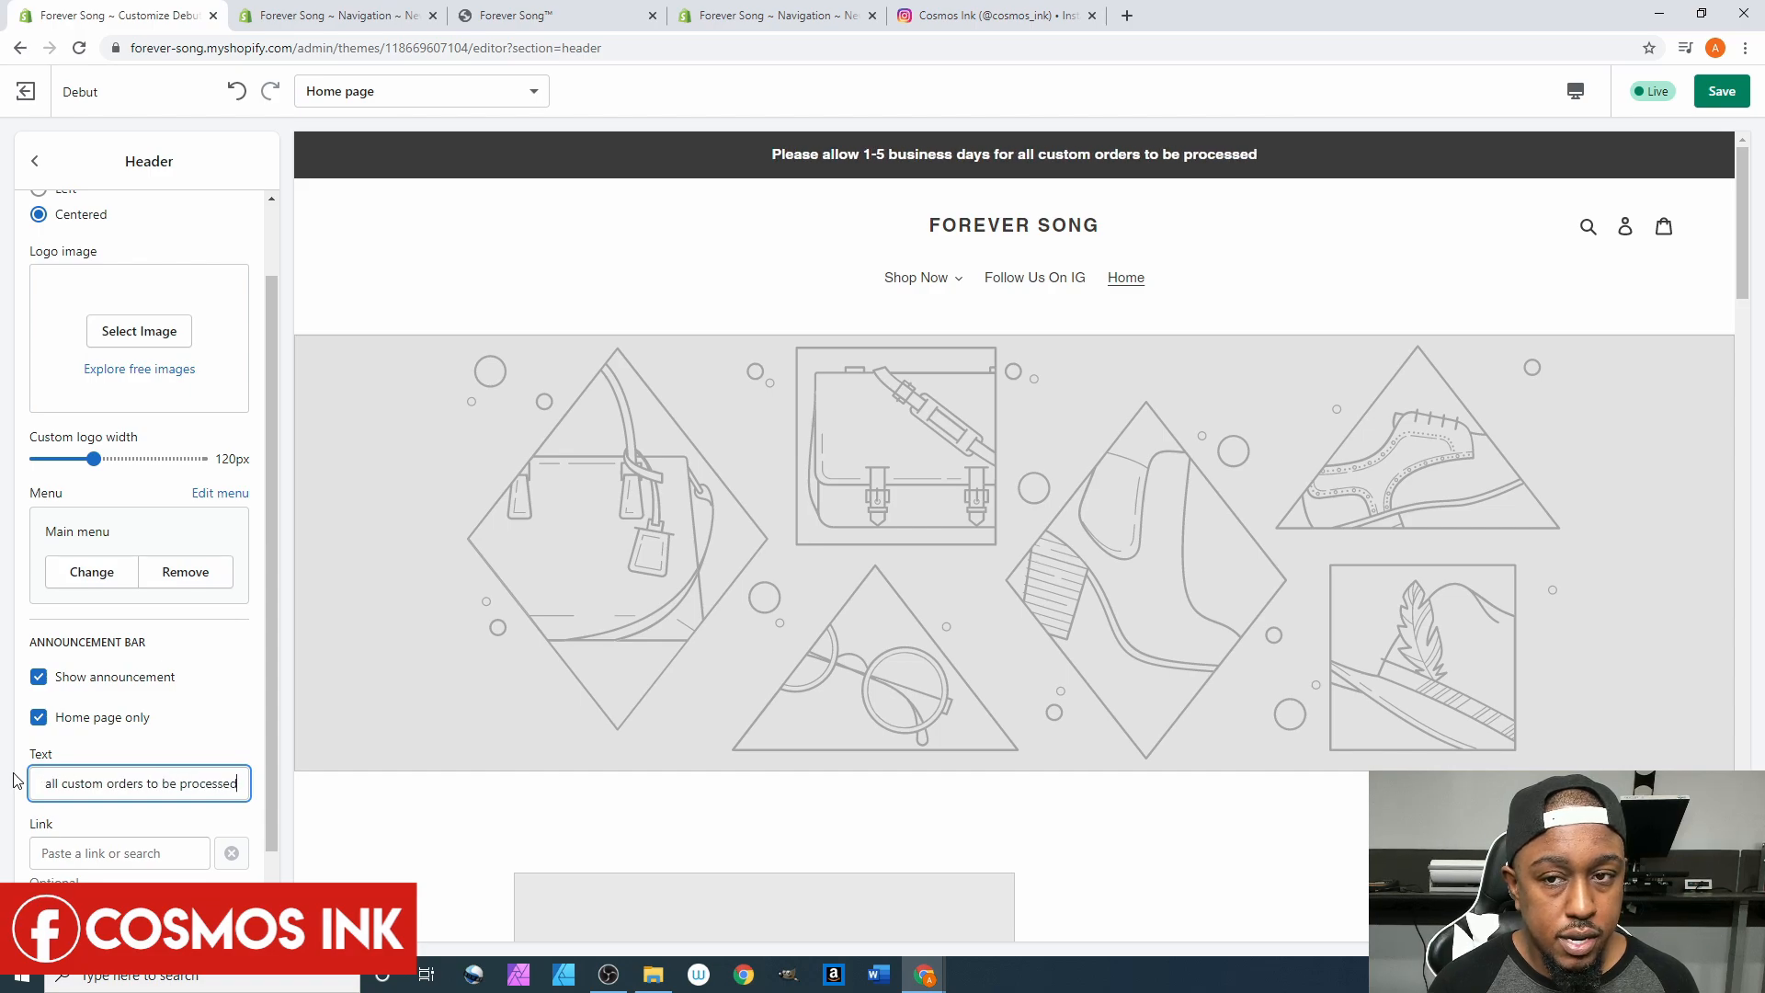
type("prior ")
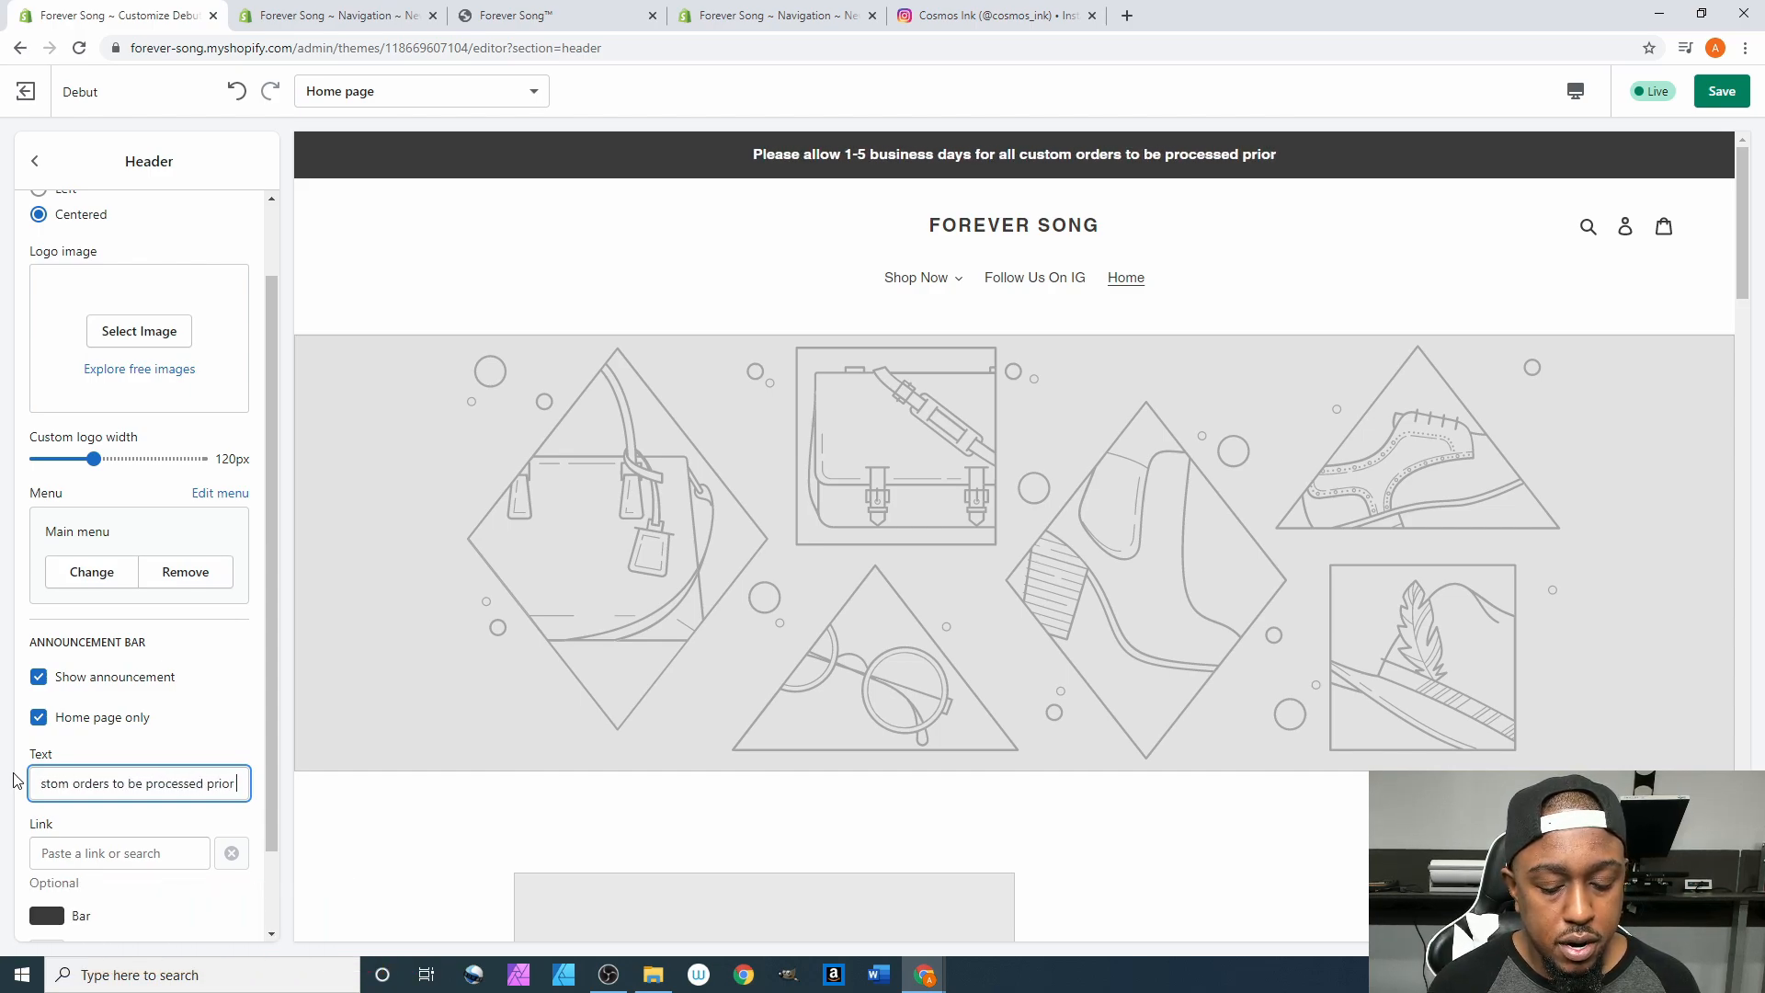
type("to shippin")
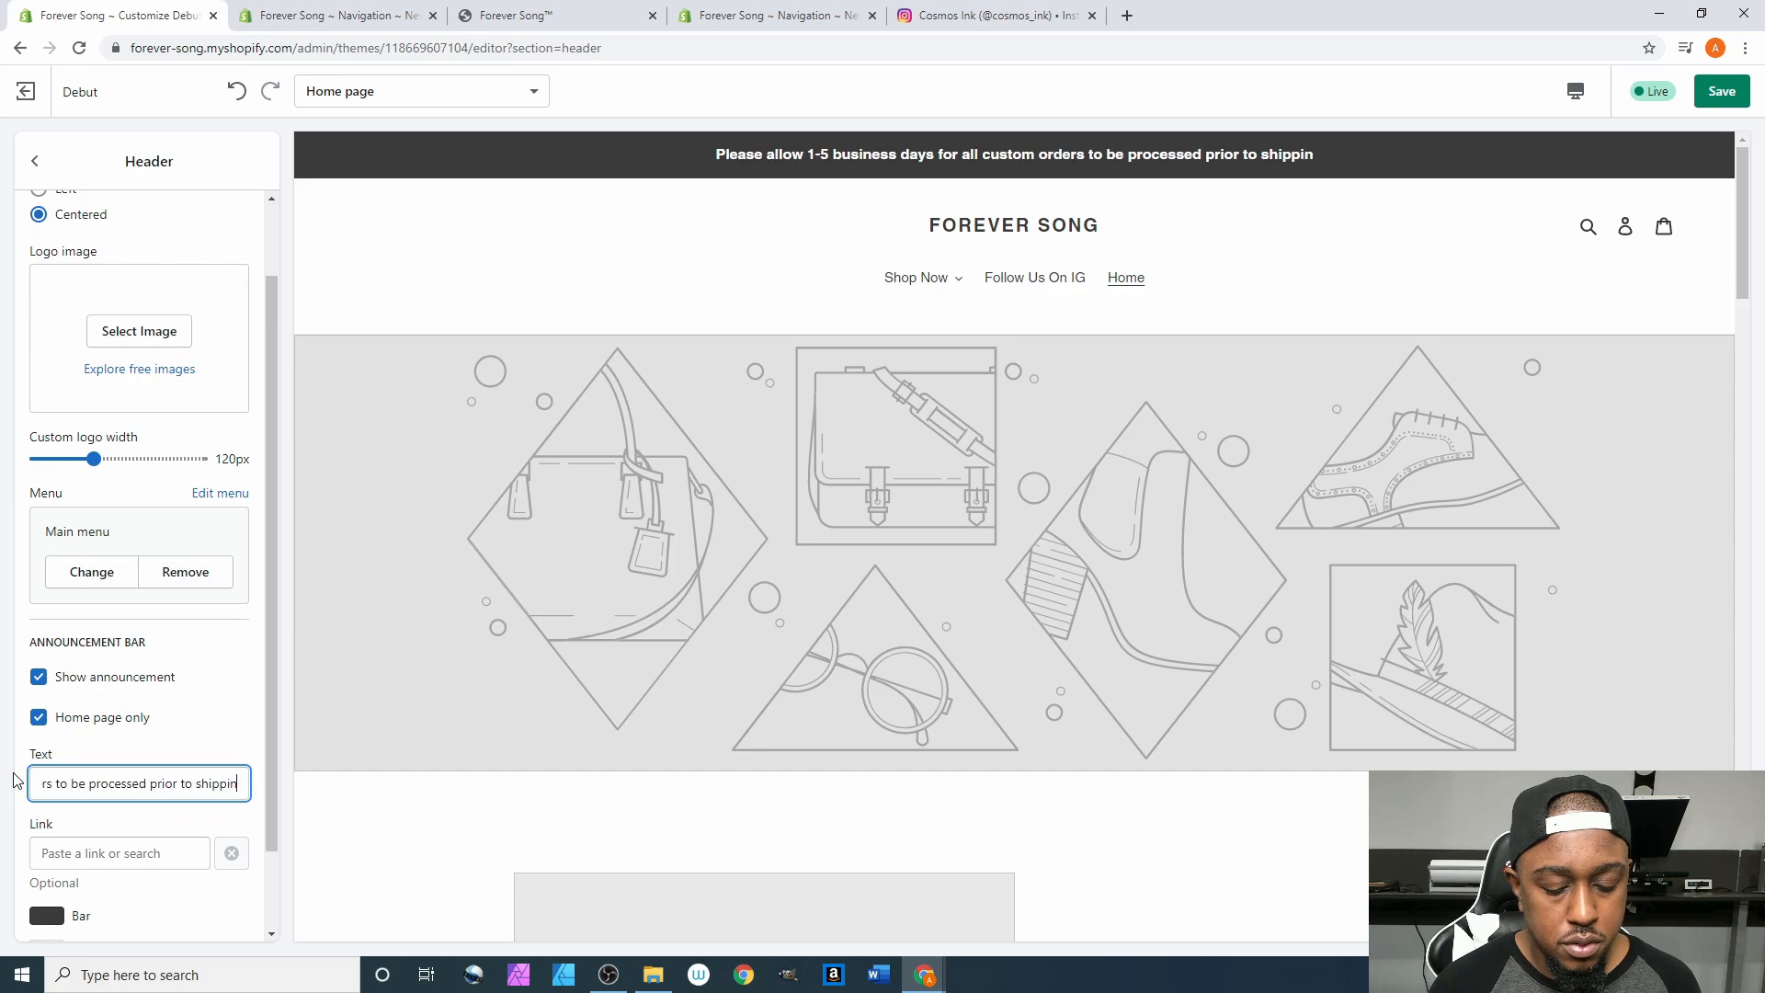
type("g.")
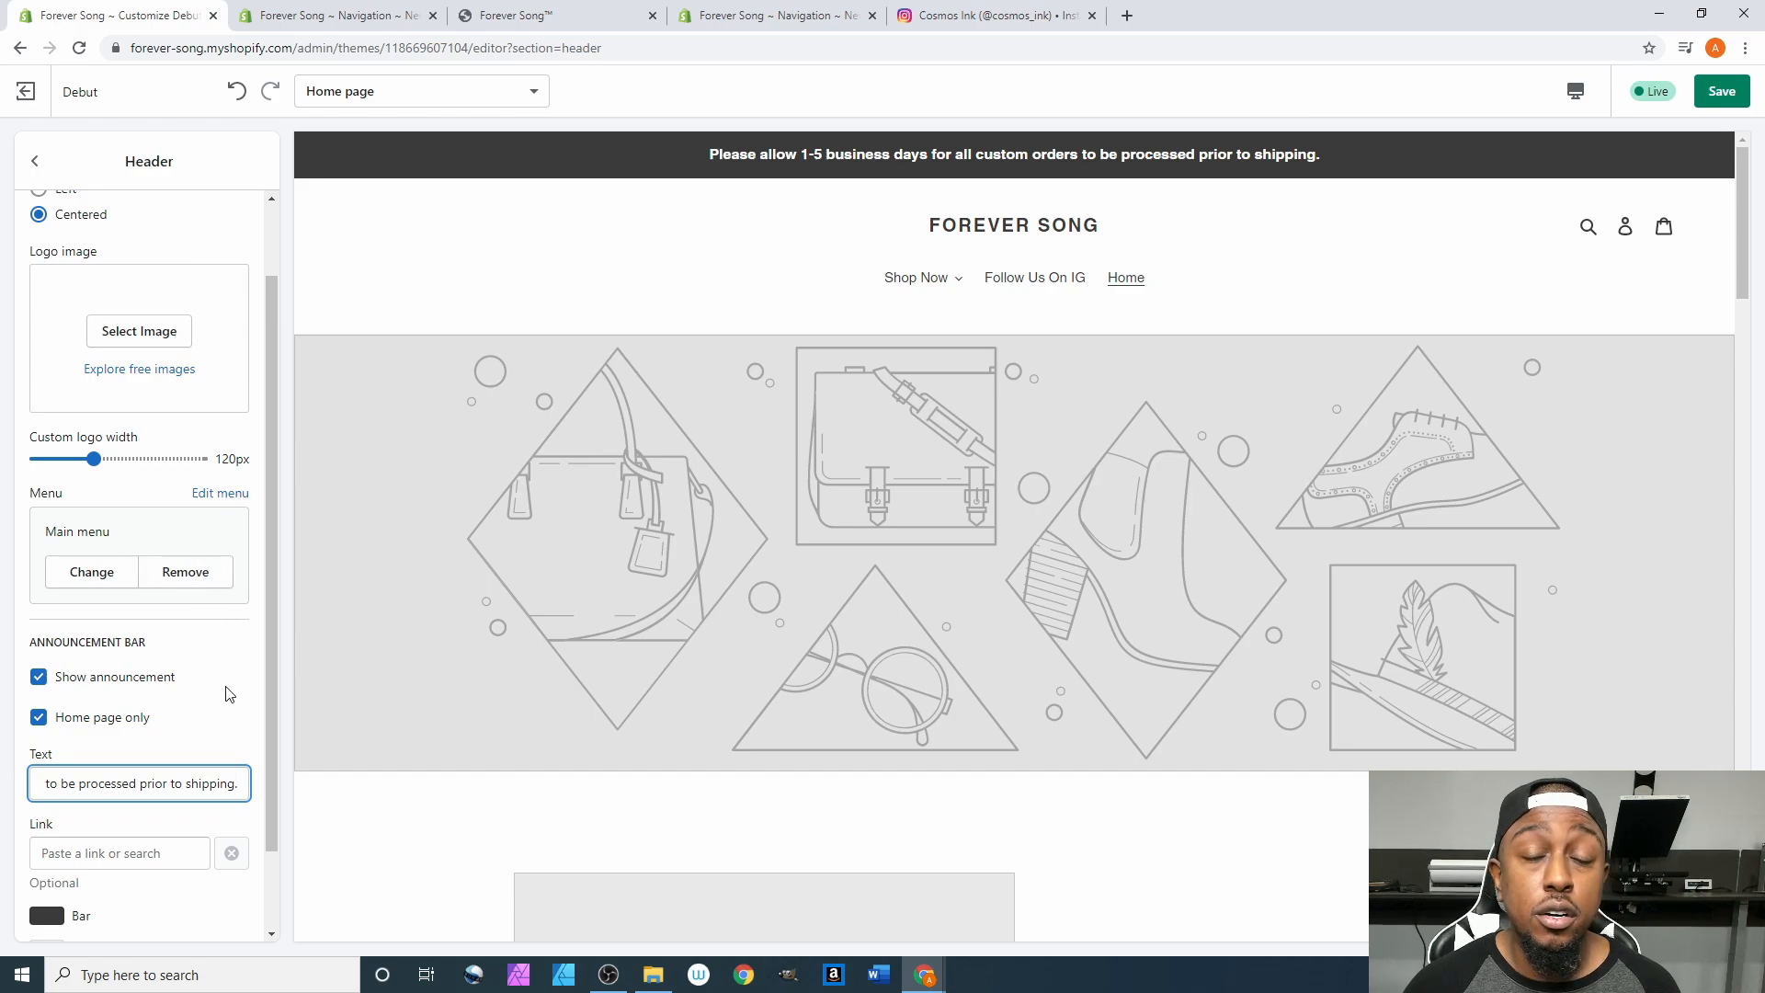
Try adding "Also join our facebook group." to the end of the announcement text.
scroll(174, 791, "down", 1)
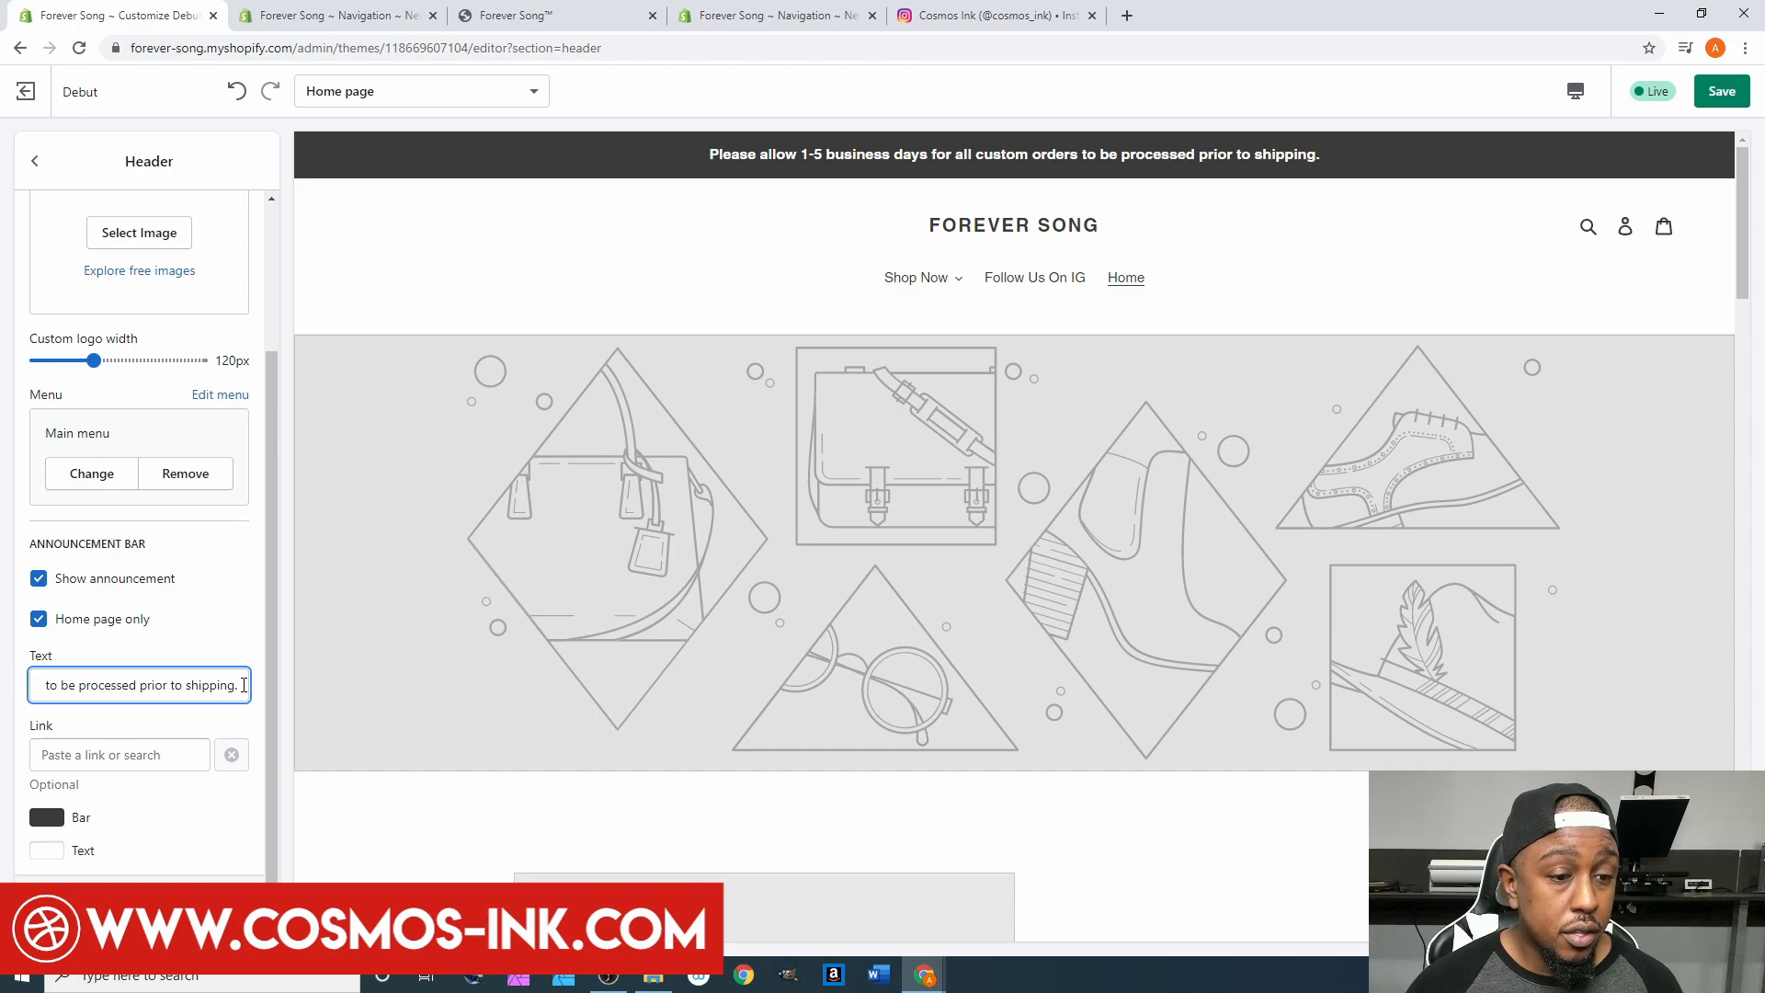
type("Als")
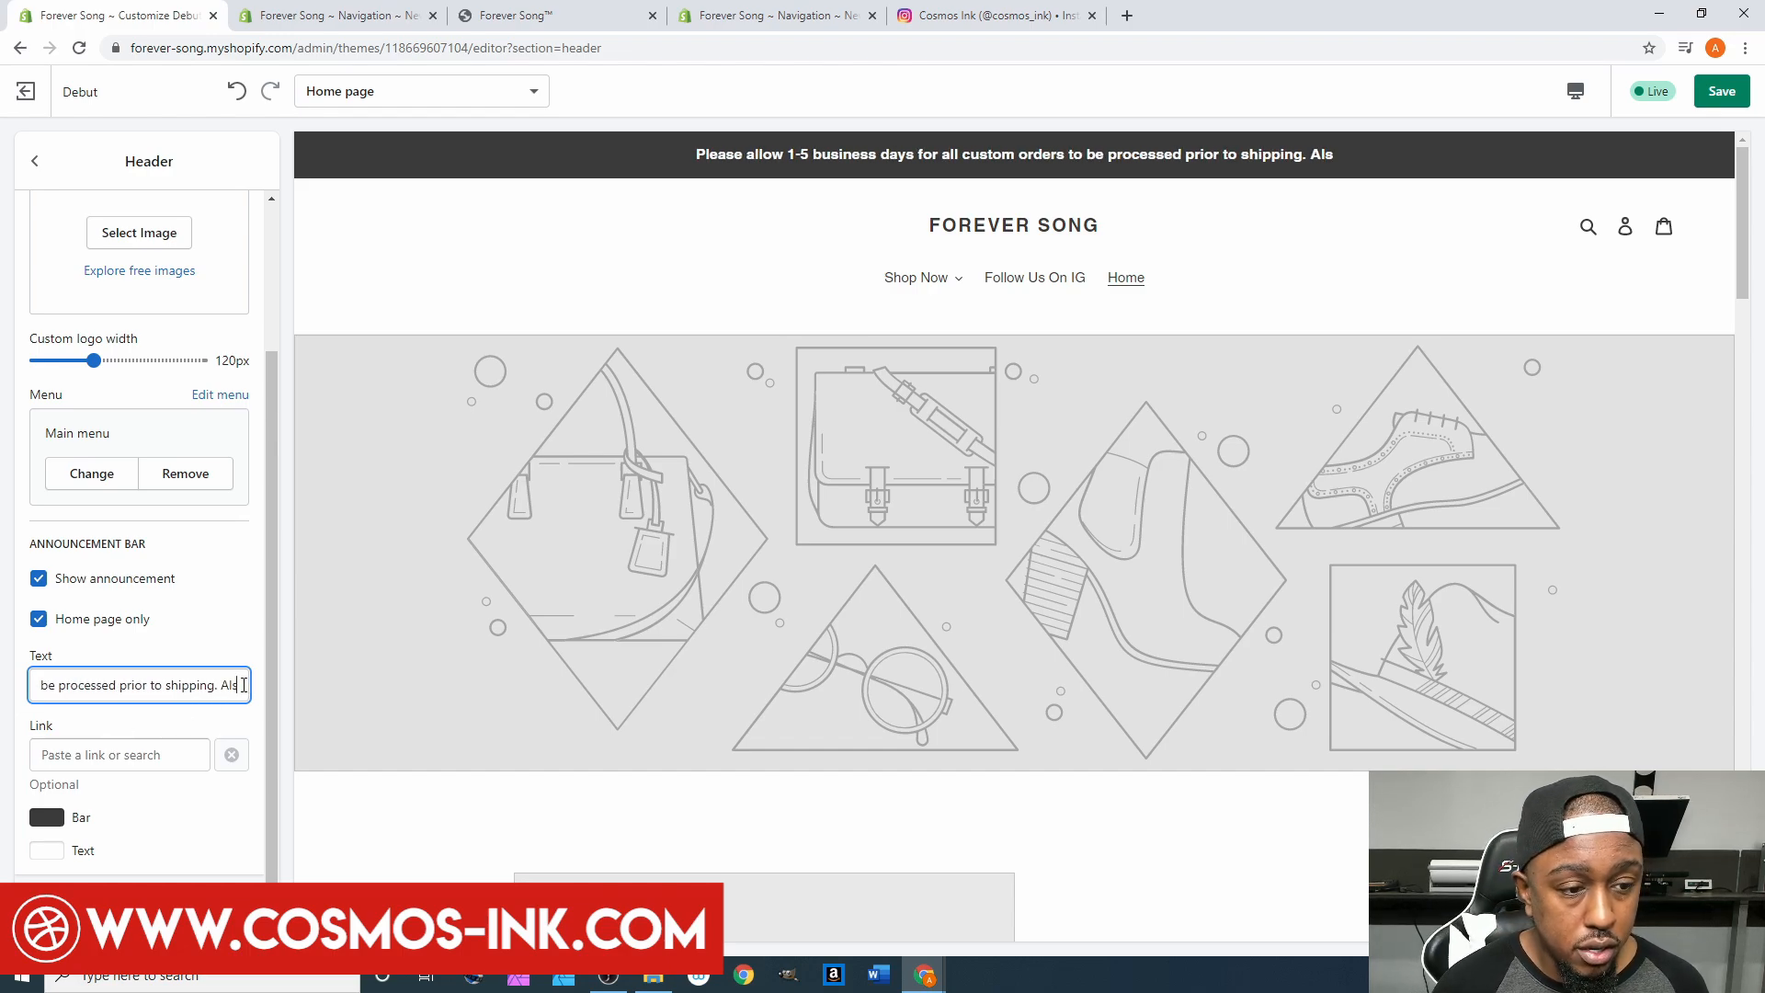
type("o j")
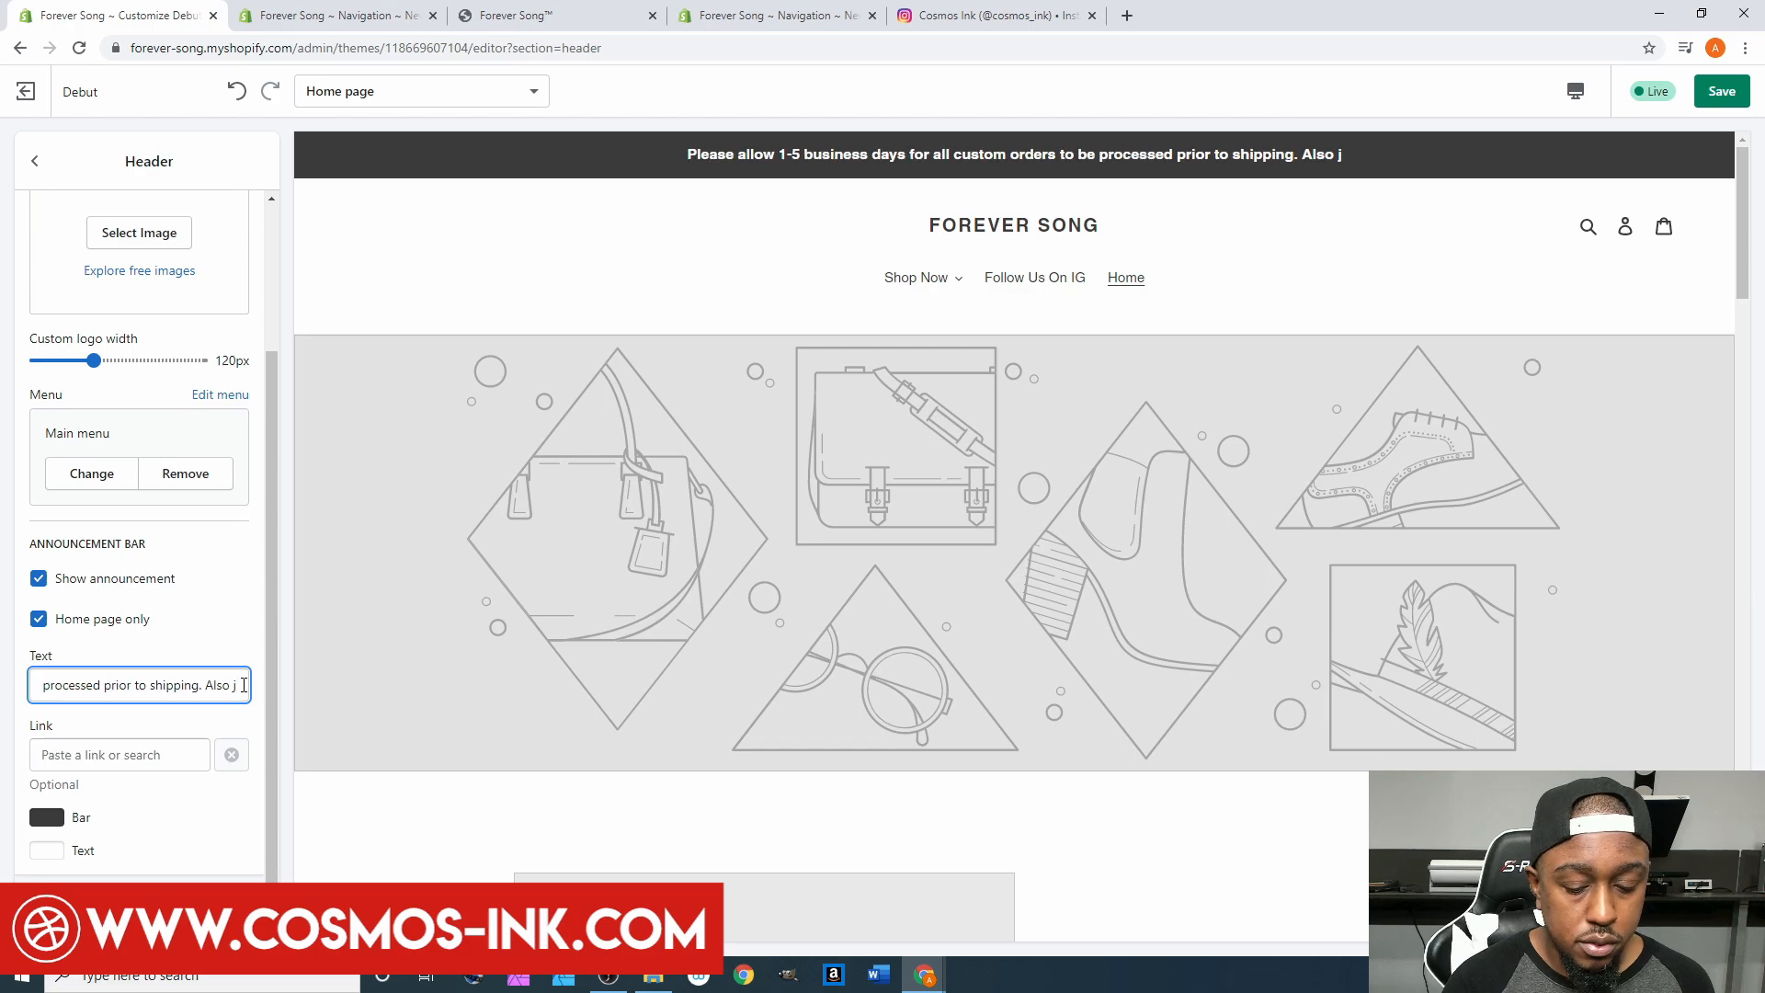
type("oin our fa")
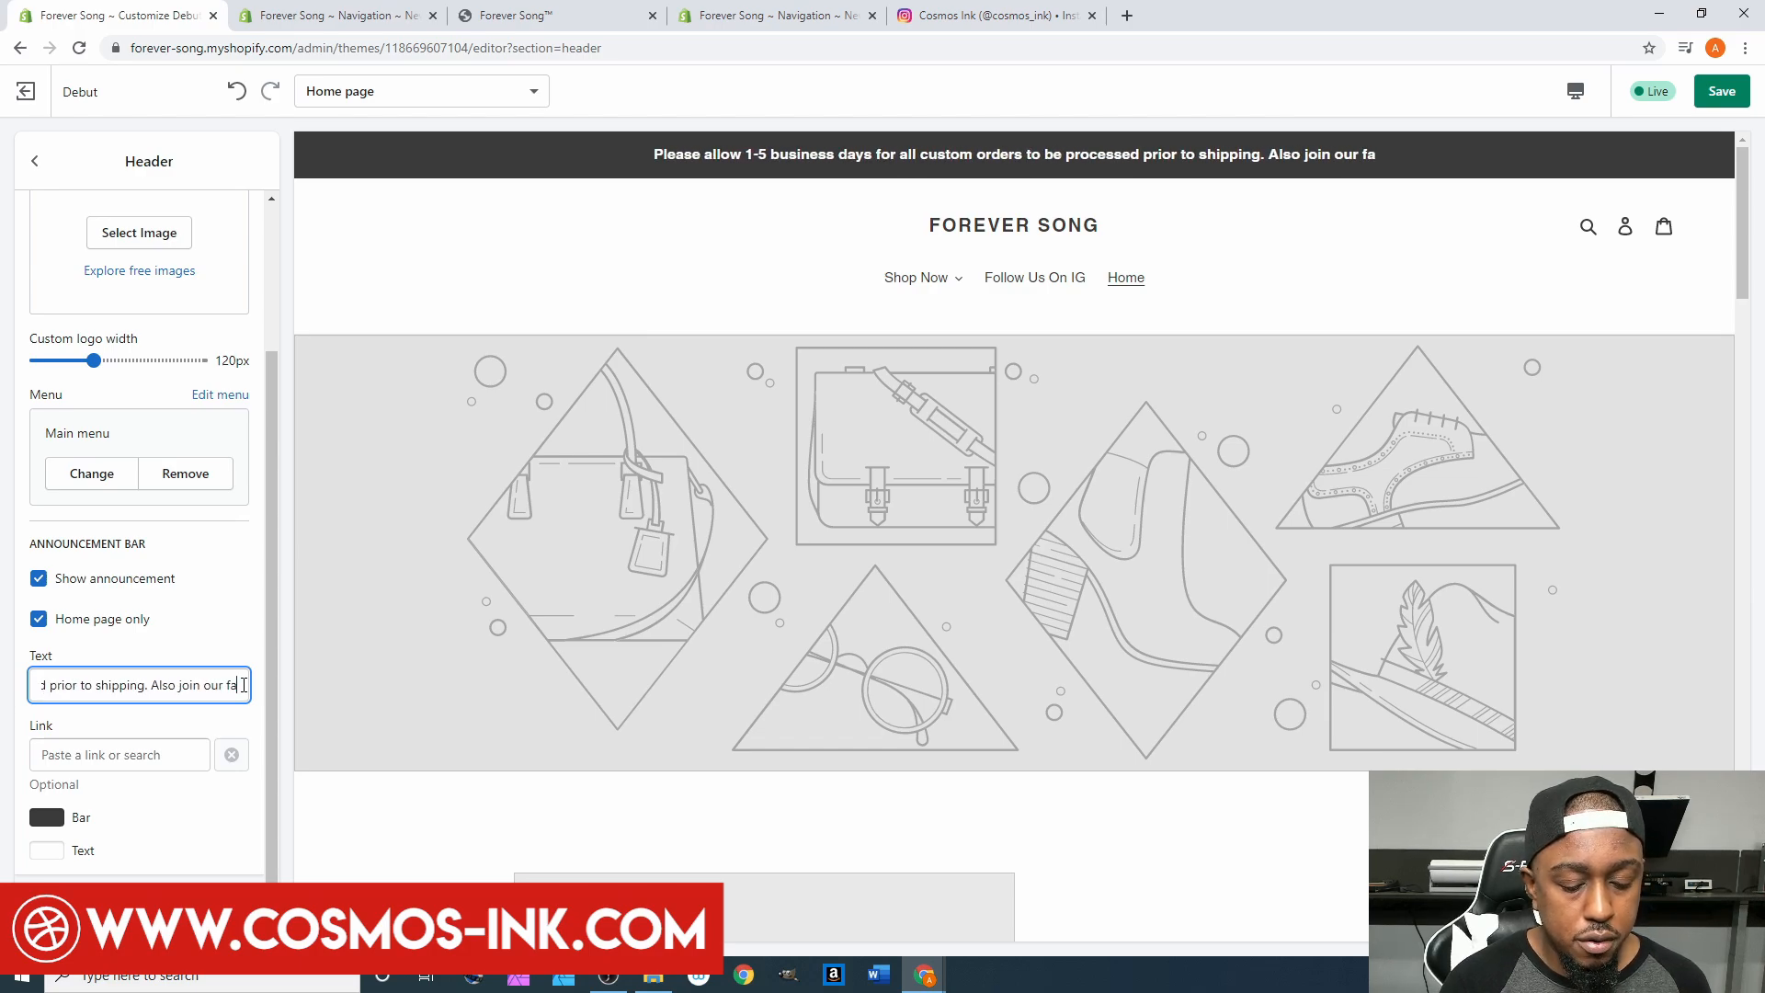
type("cebook gro")
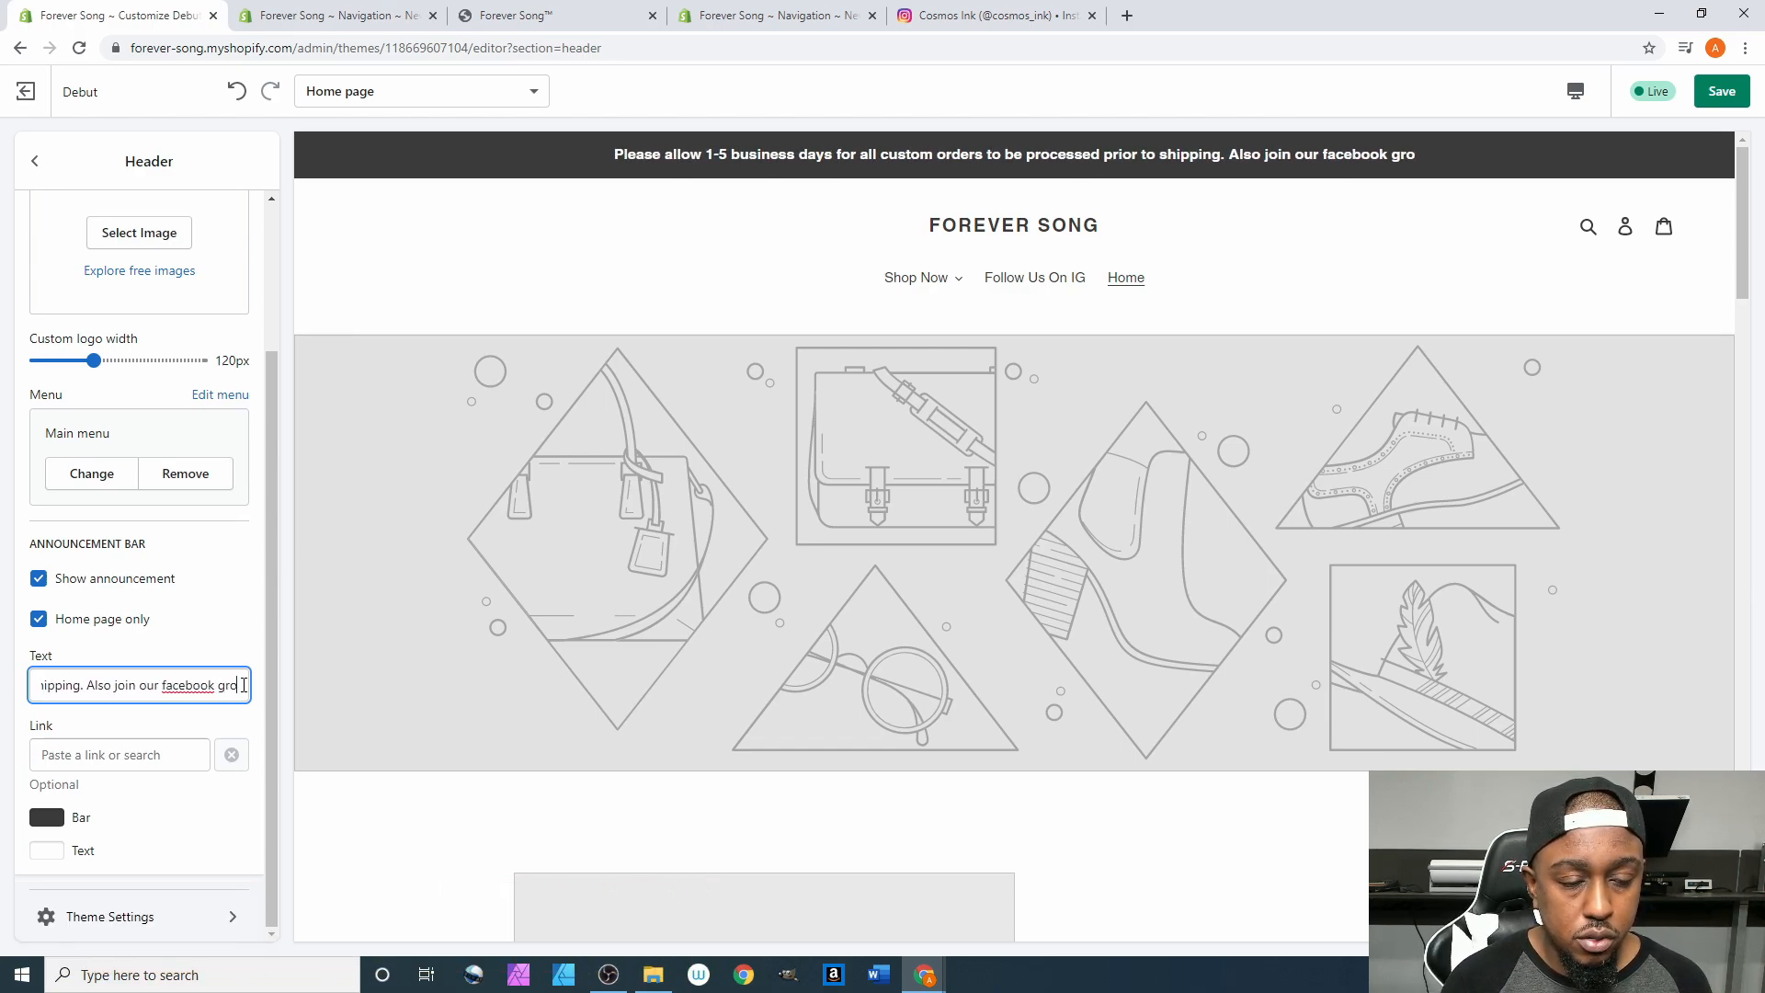
type("up.")
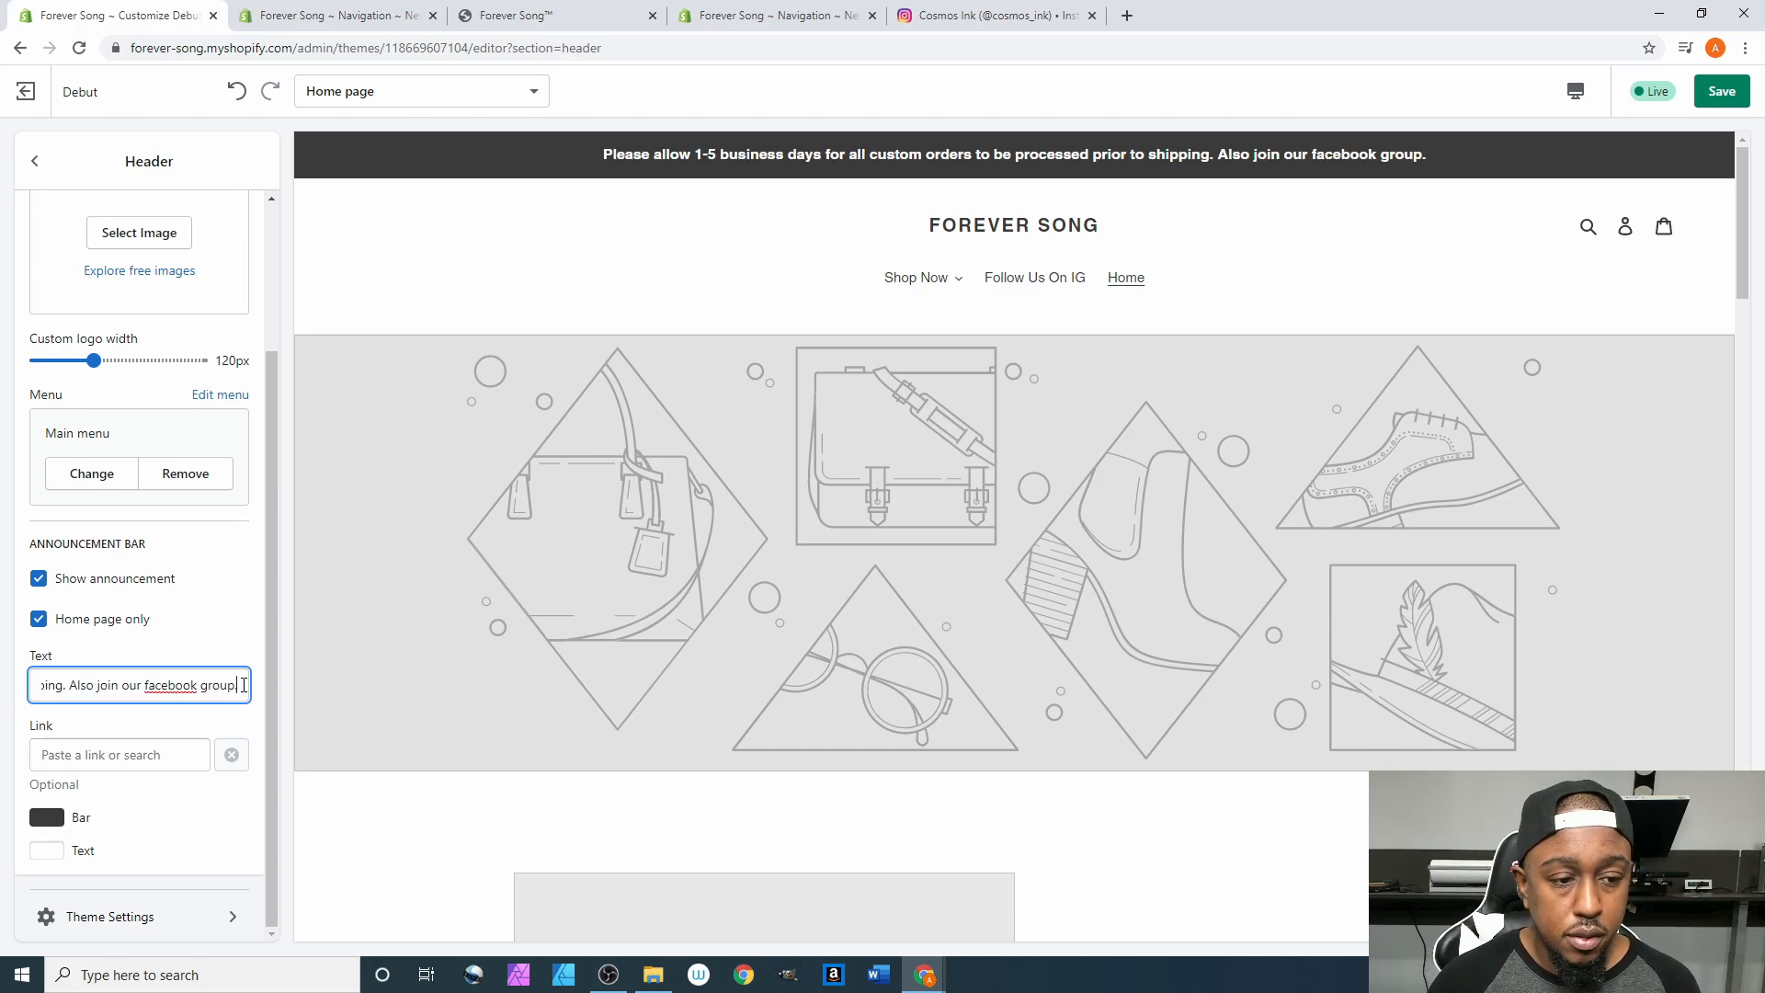
left_click(139, 750)
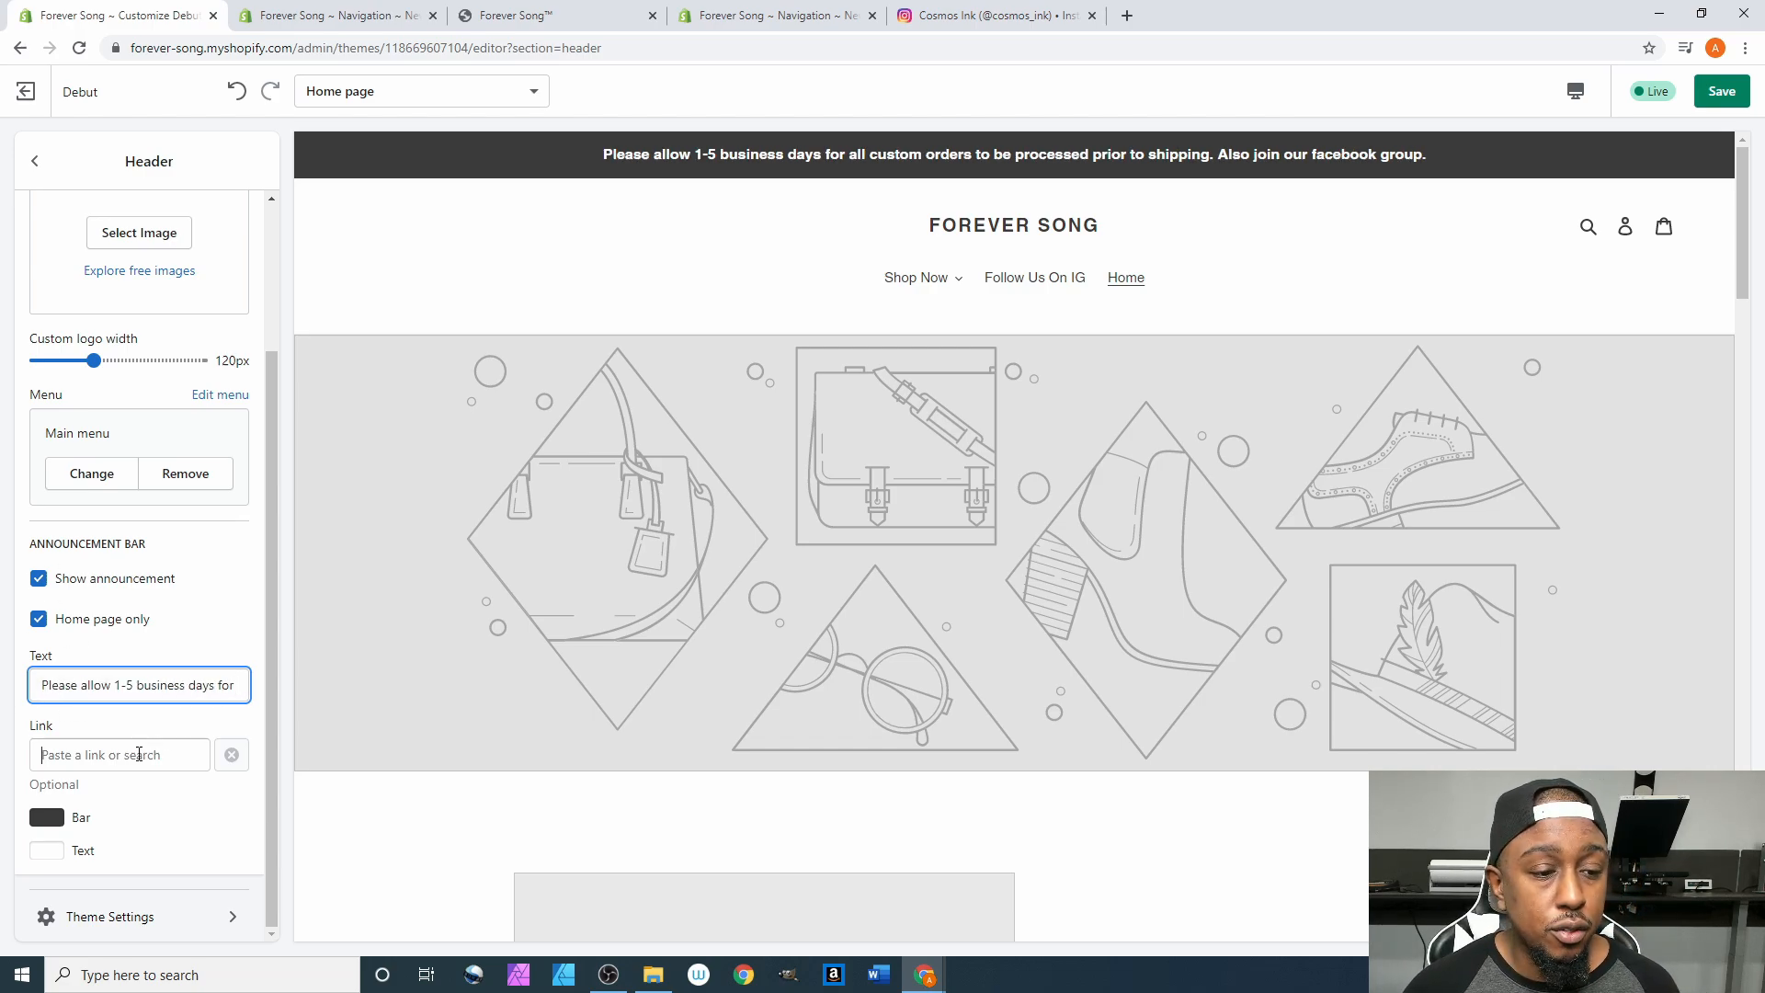
left_click(255, 662)
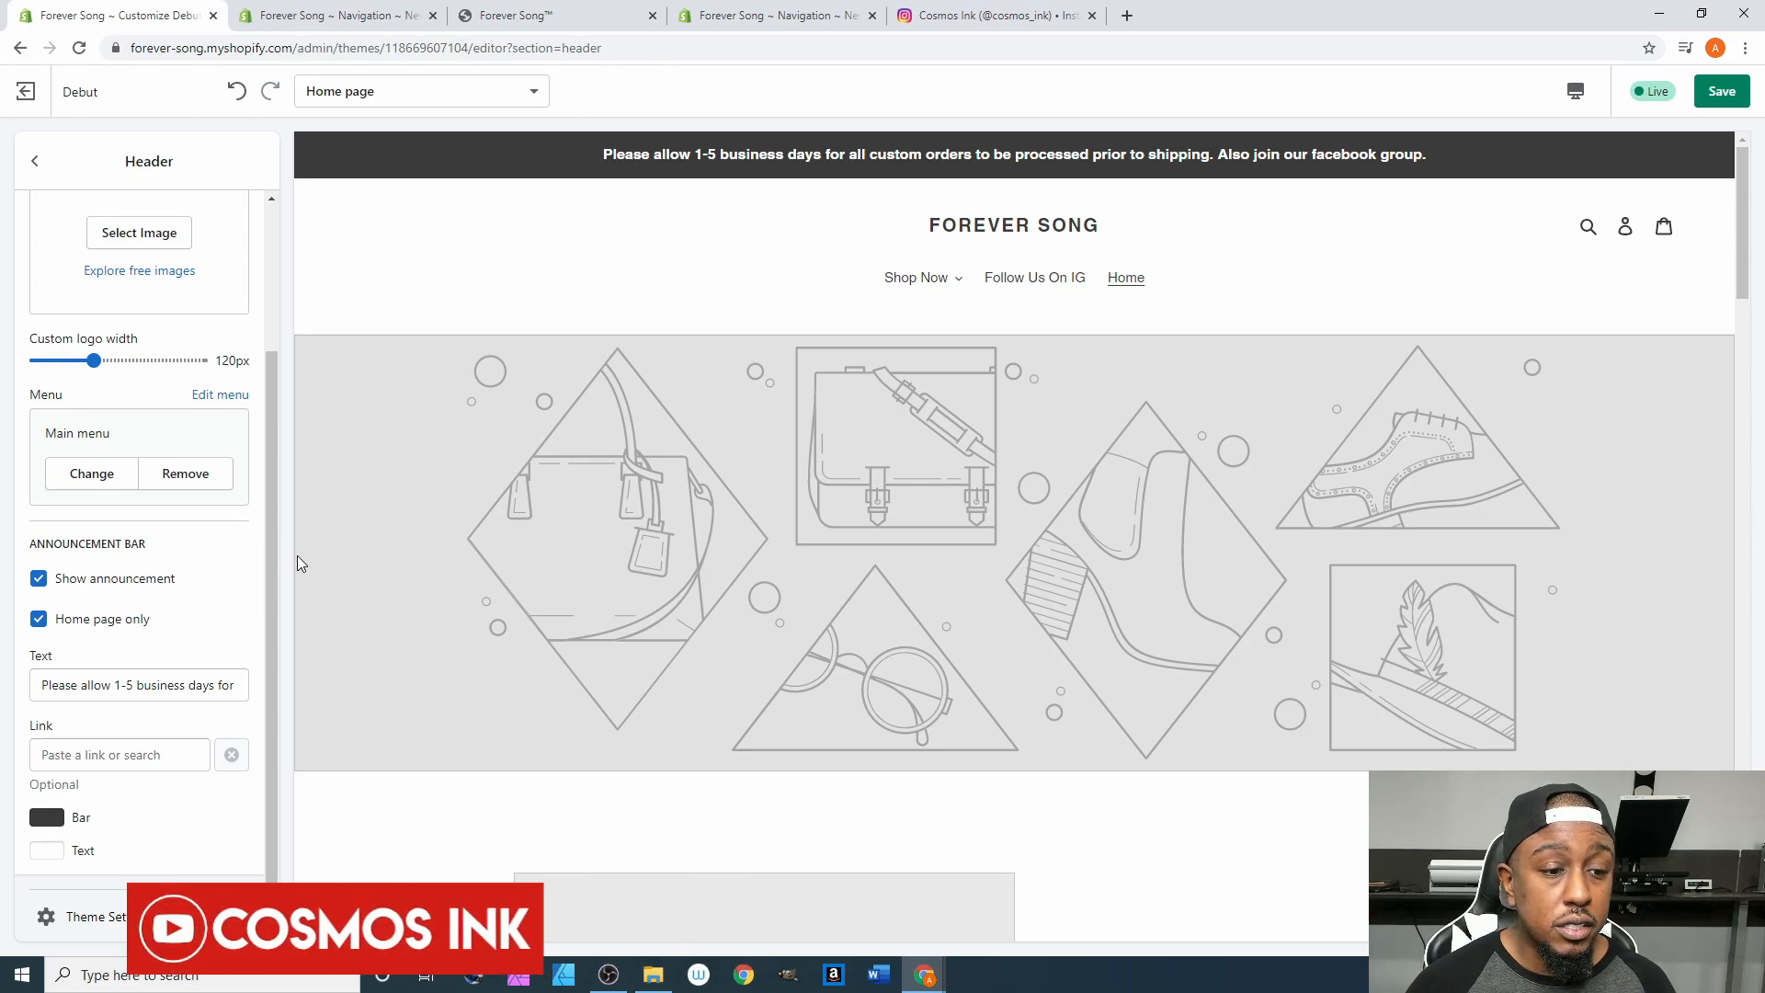
Delete the Facebook group sentence from the announcement text and look through the link options for the bar.
left_click_drag(217, 693, 77, 684)
left_click(239, 687)
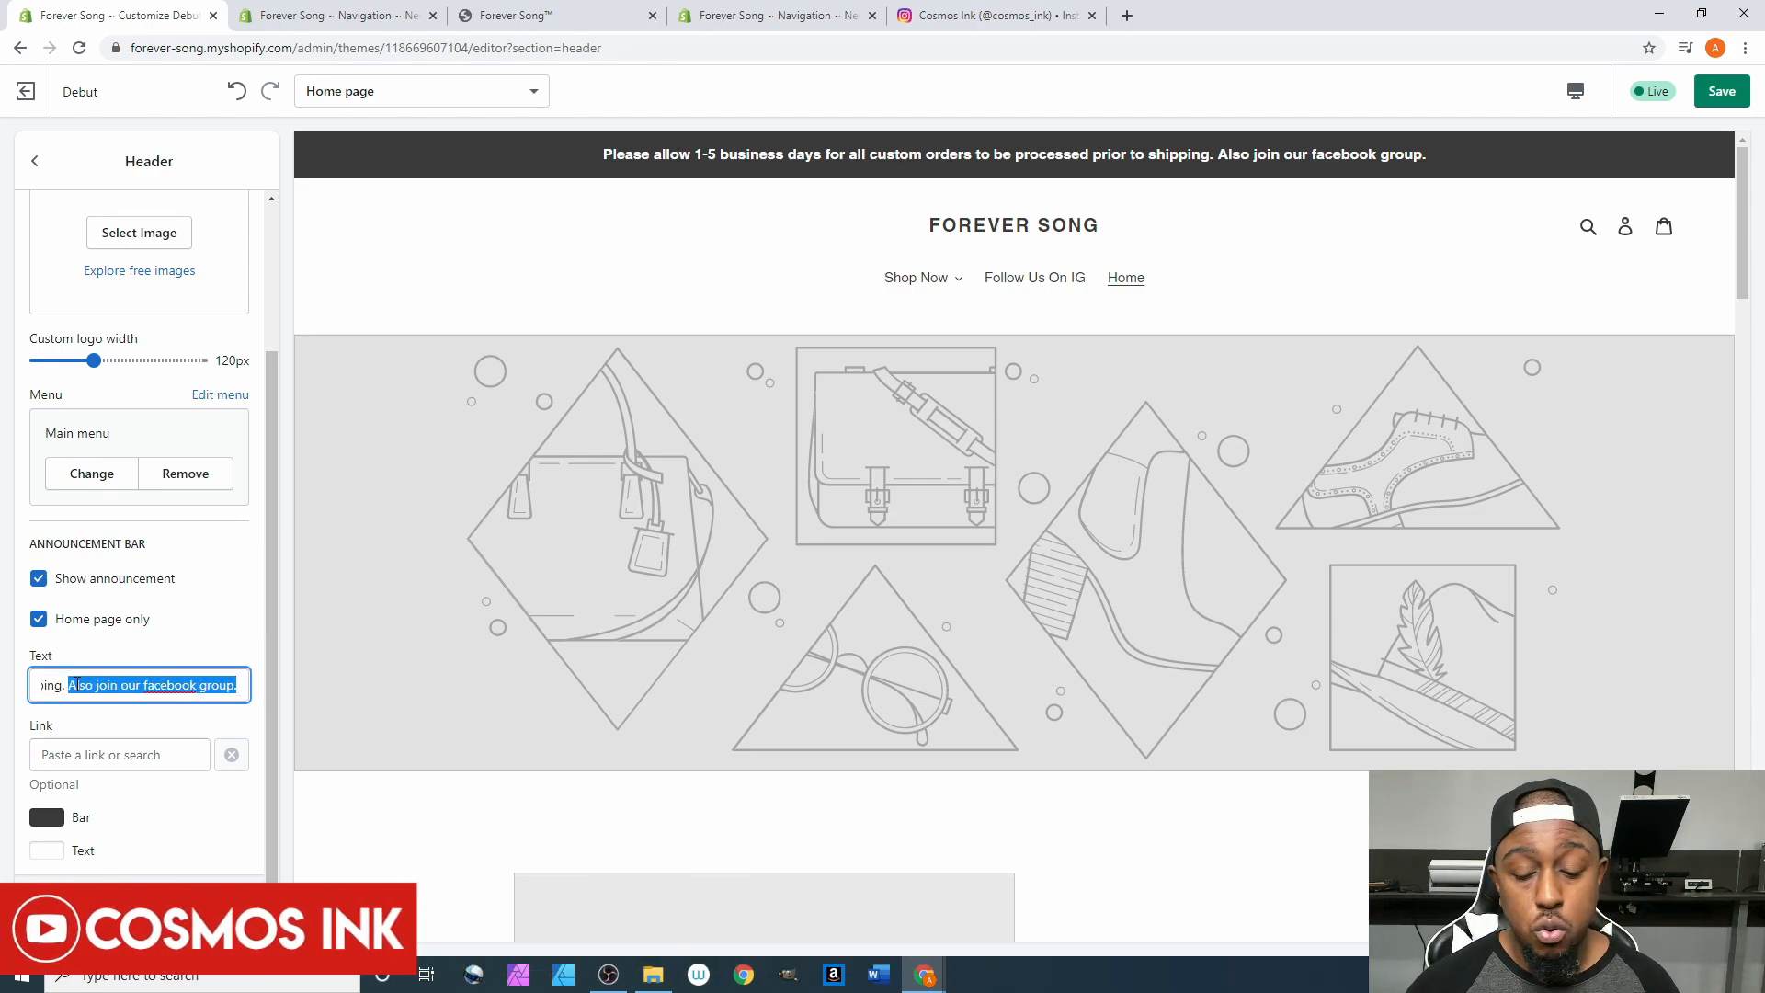
key("BackSpace")
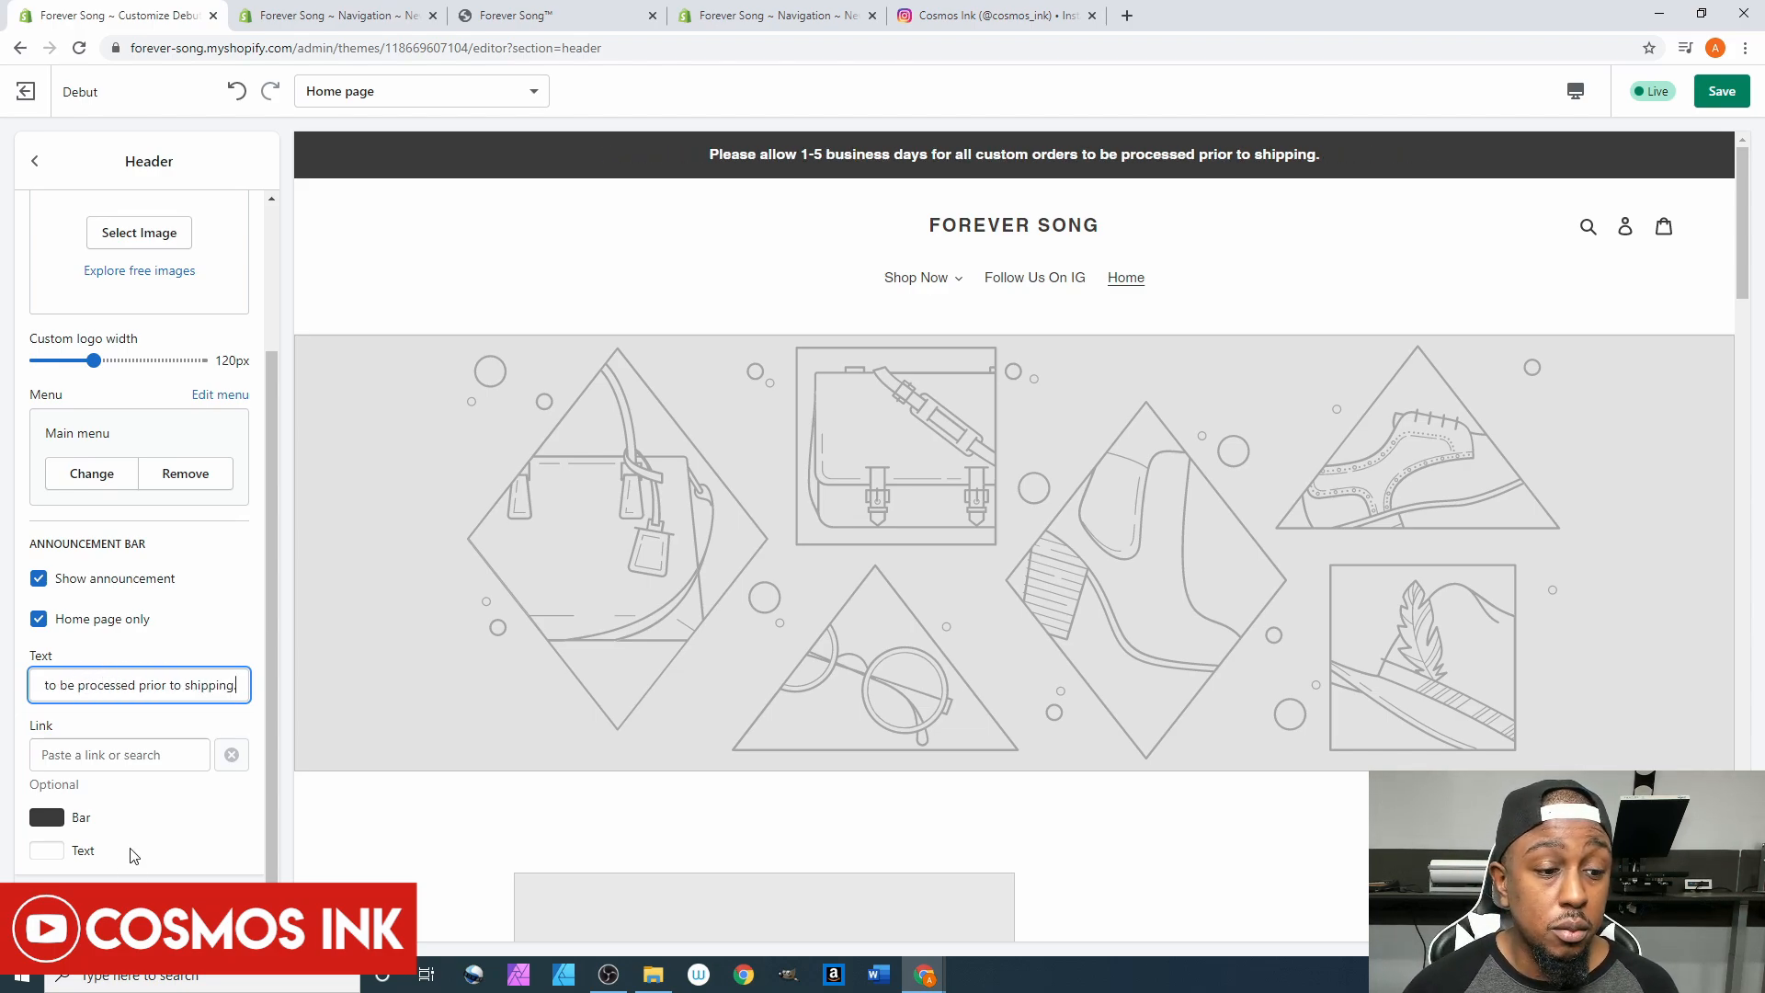
left_click(62, 758)
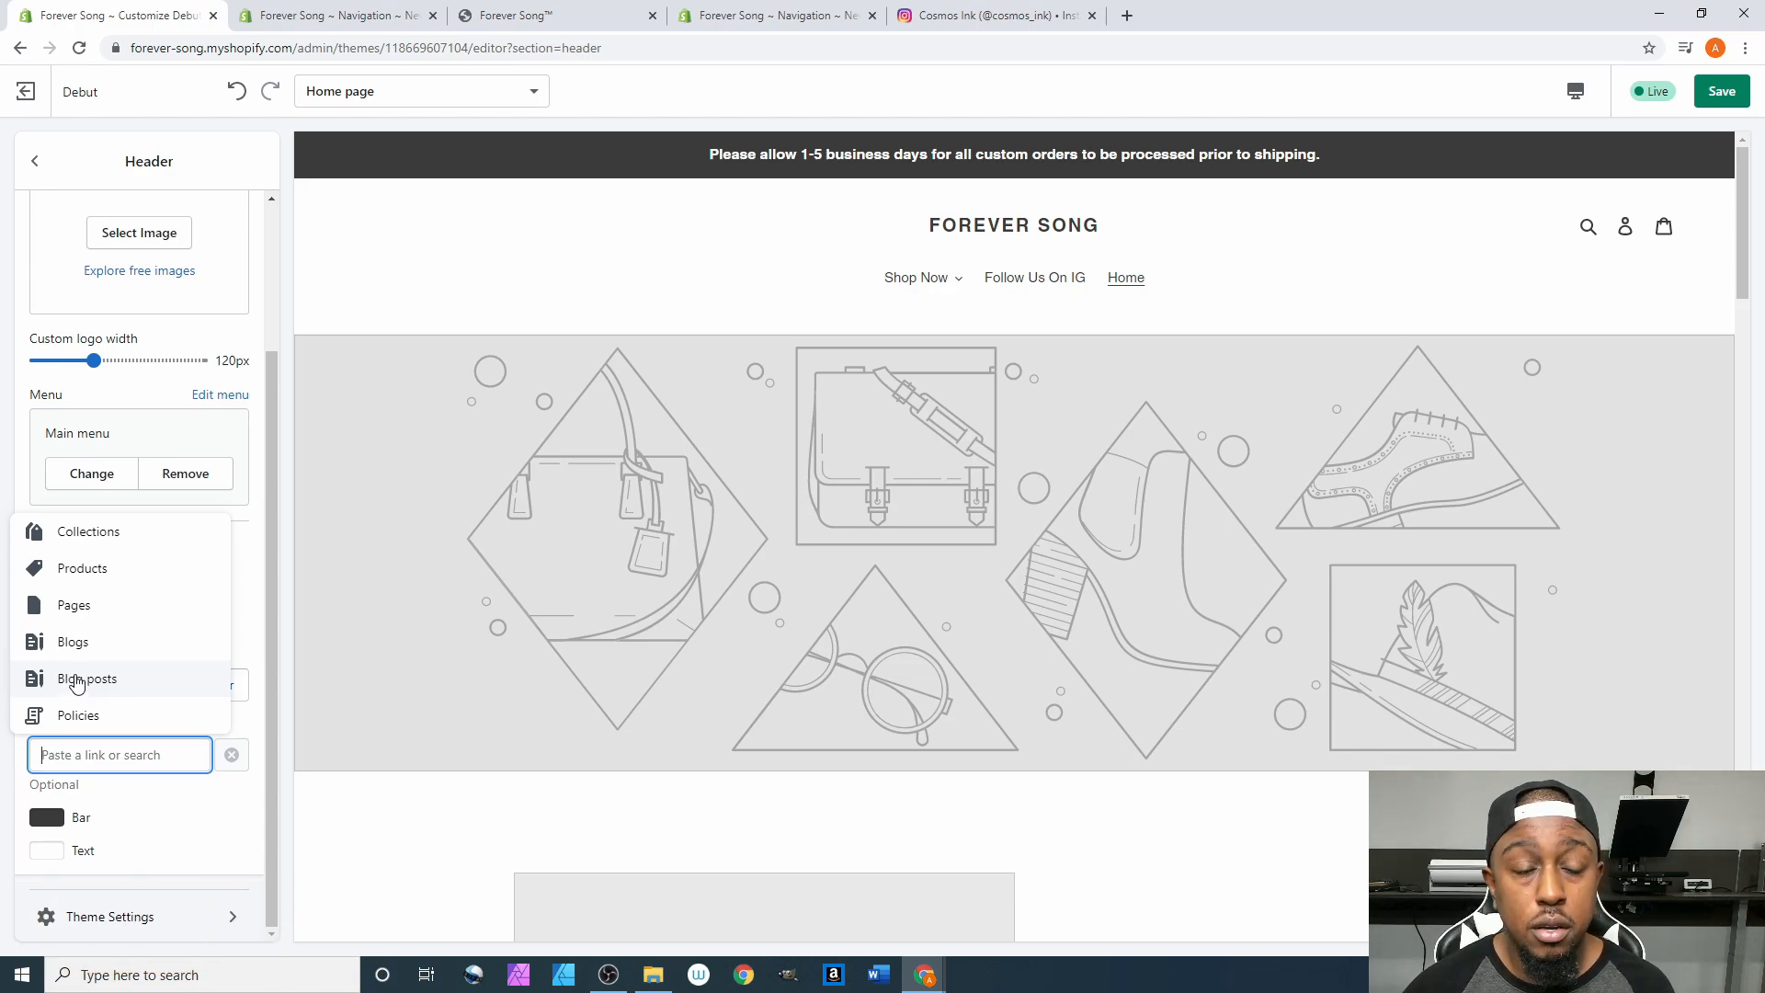
left_click(143, 794)
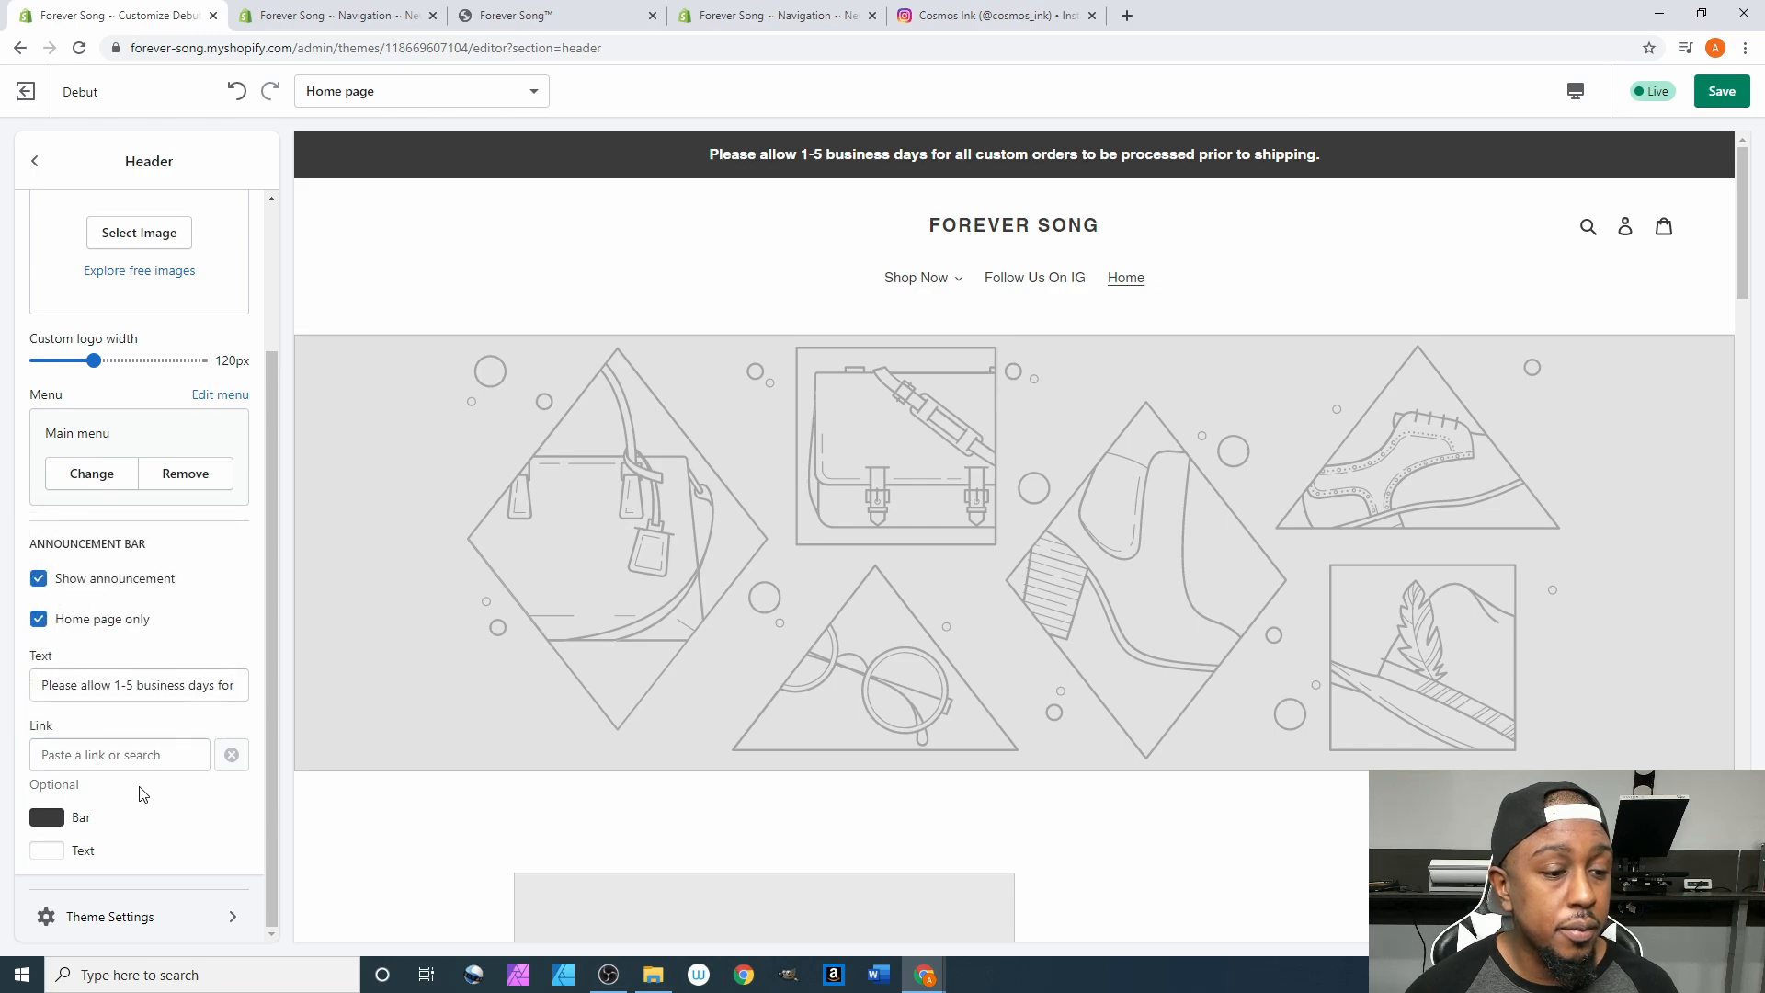
Set the announcement bar's colour to red #D71414 and its text colour to pale pink #DEC7C7.
left_click(45, 817)
left_click_drag(115, 624, 170, 462)
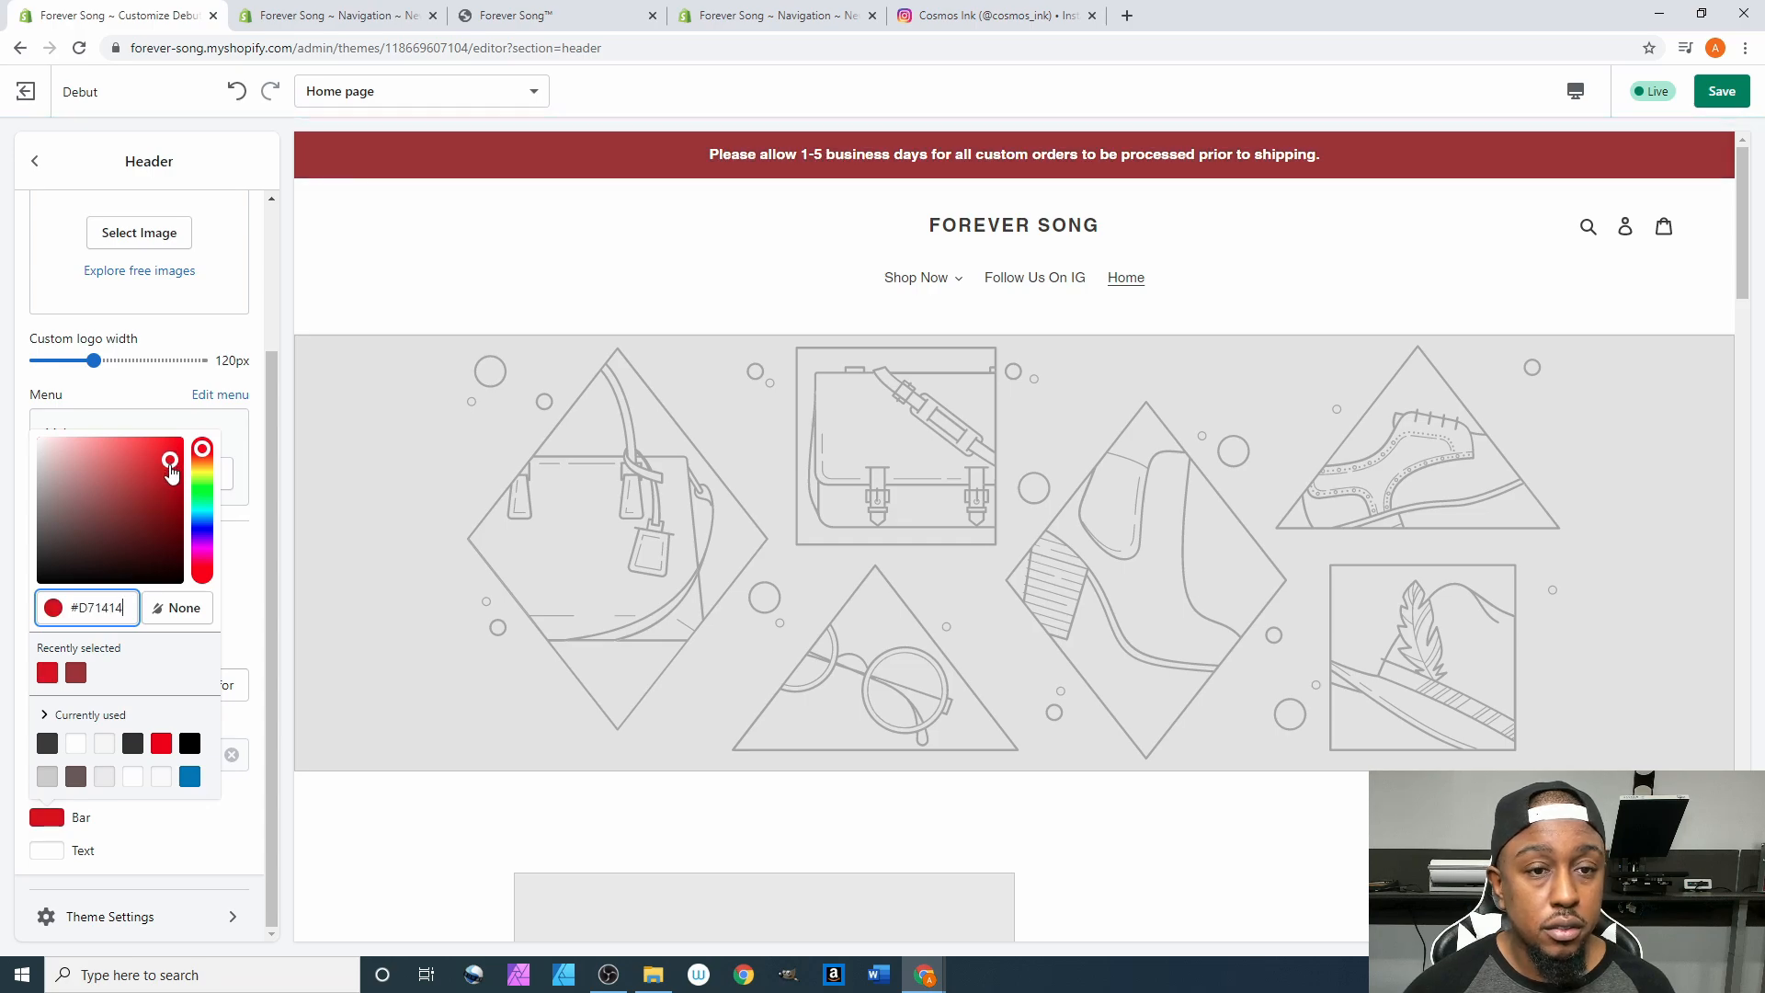
left_click(57, 852)
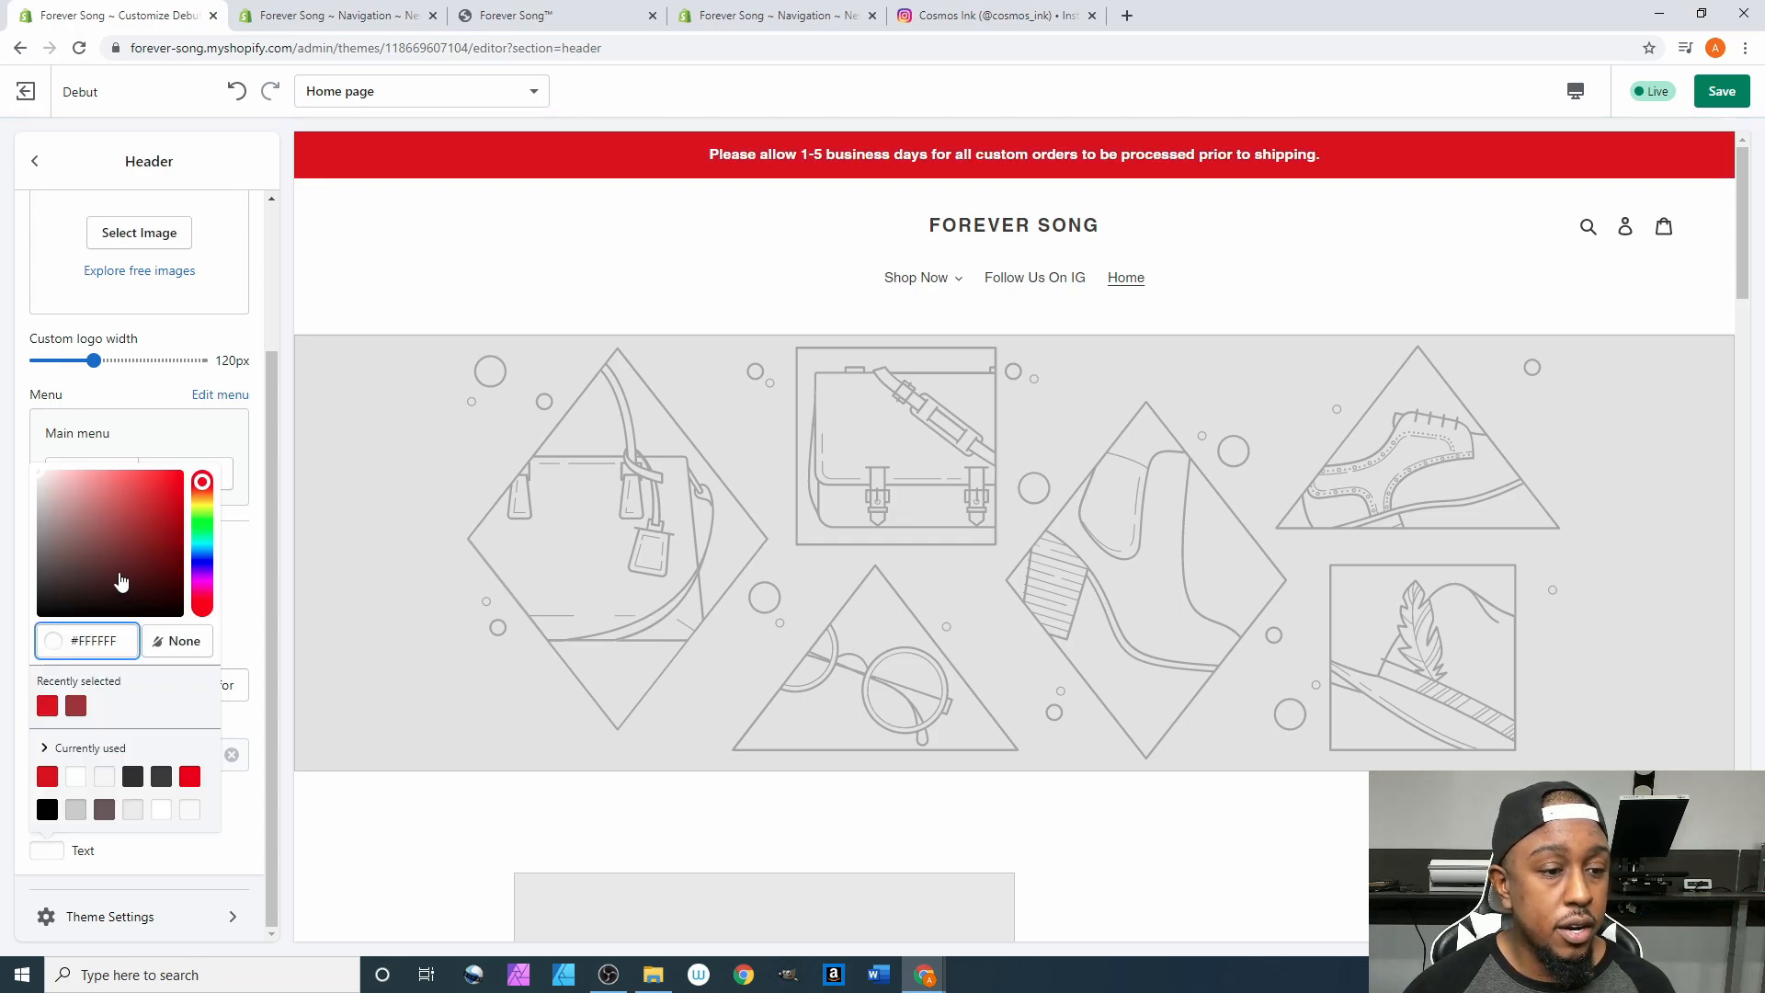
left_click_drag(117, 582, 68, 505)
left_click(52, 489)
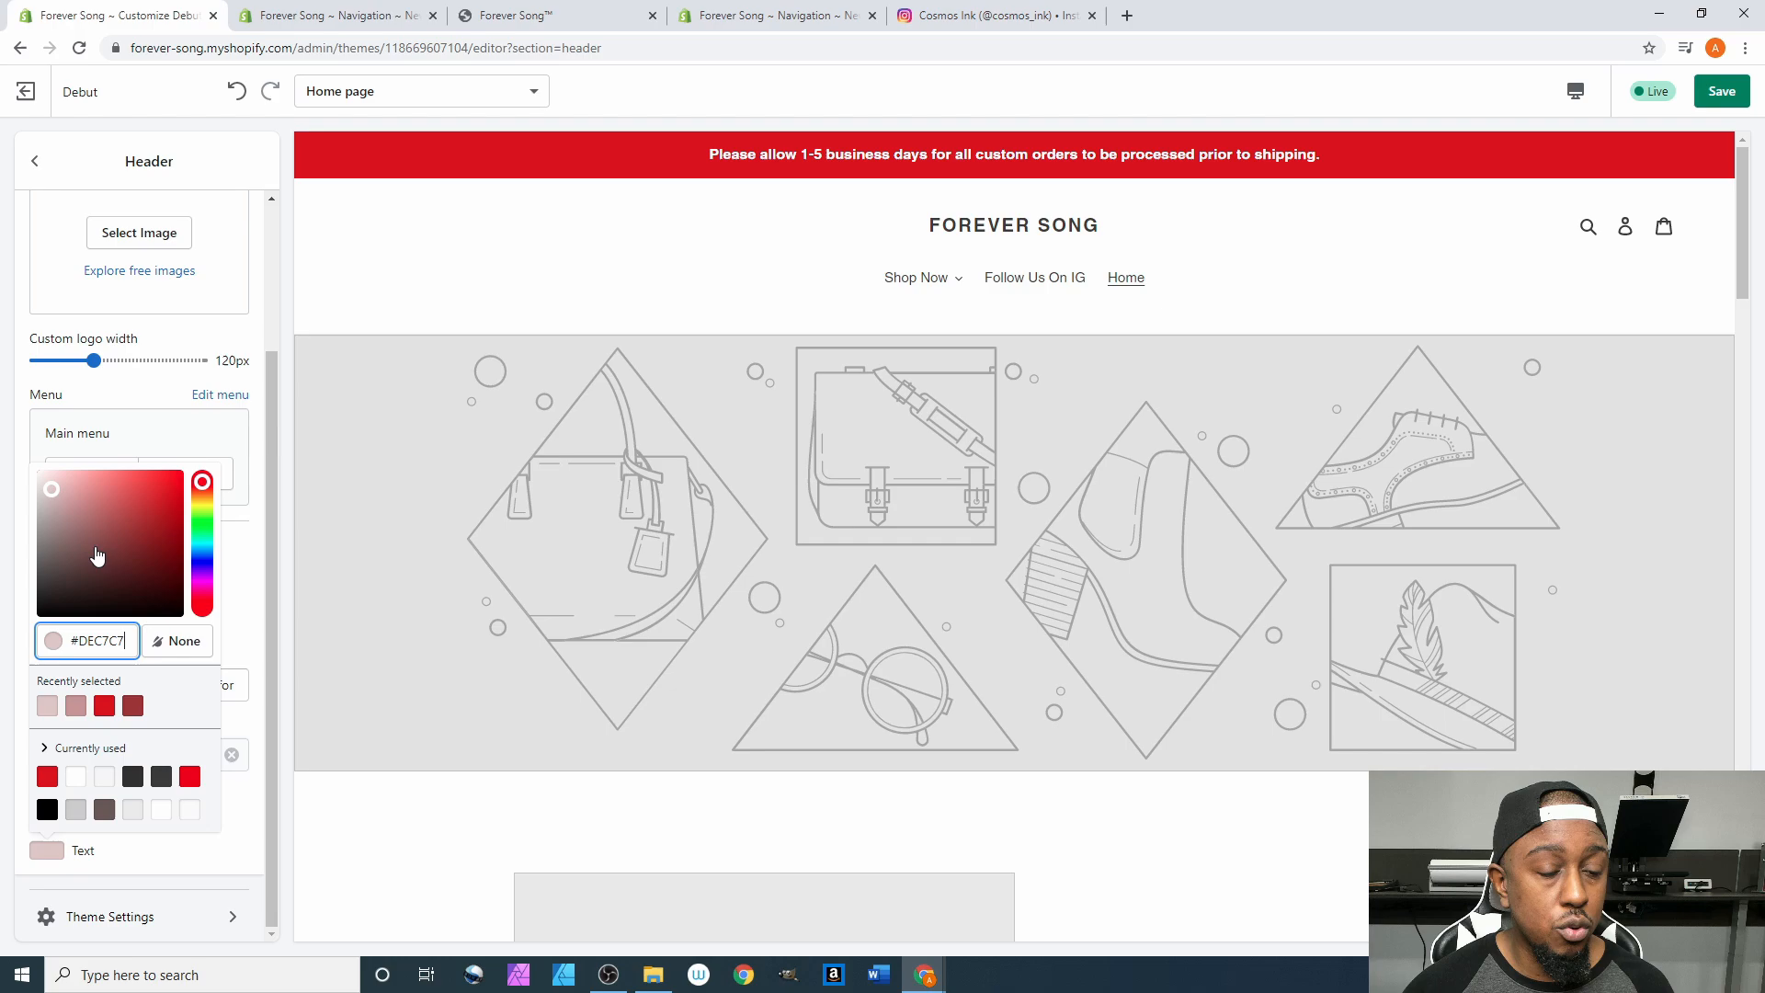
left_click(164, 875)
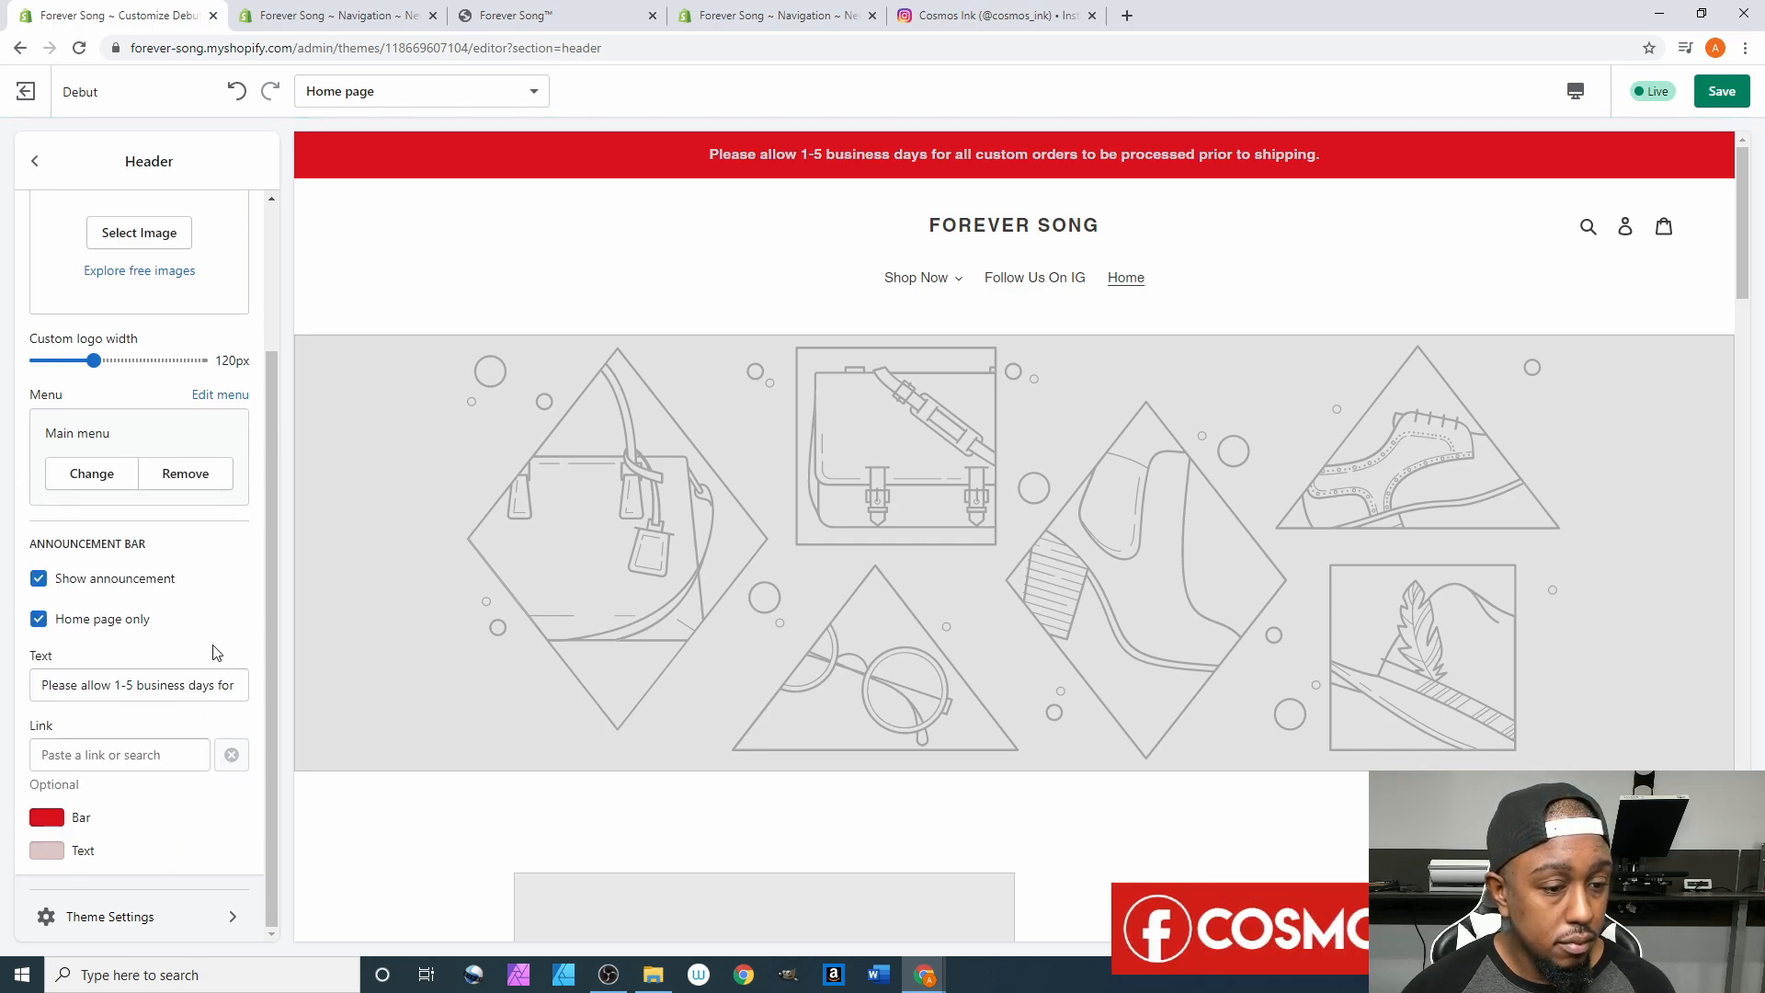
scroll(189, 649, "up", 2)
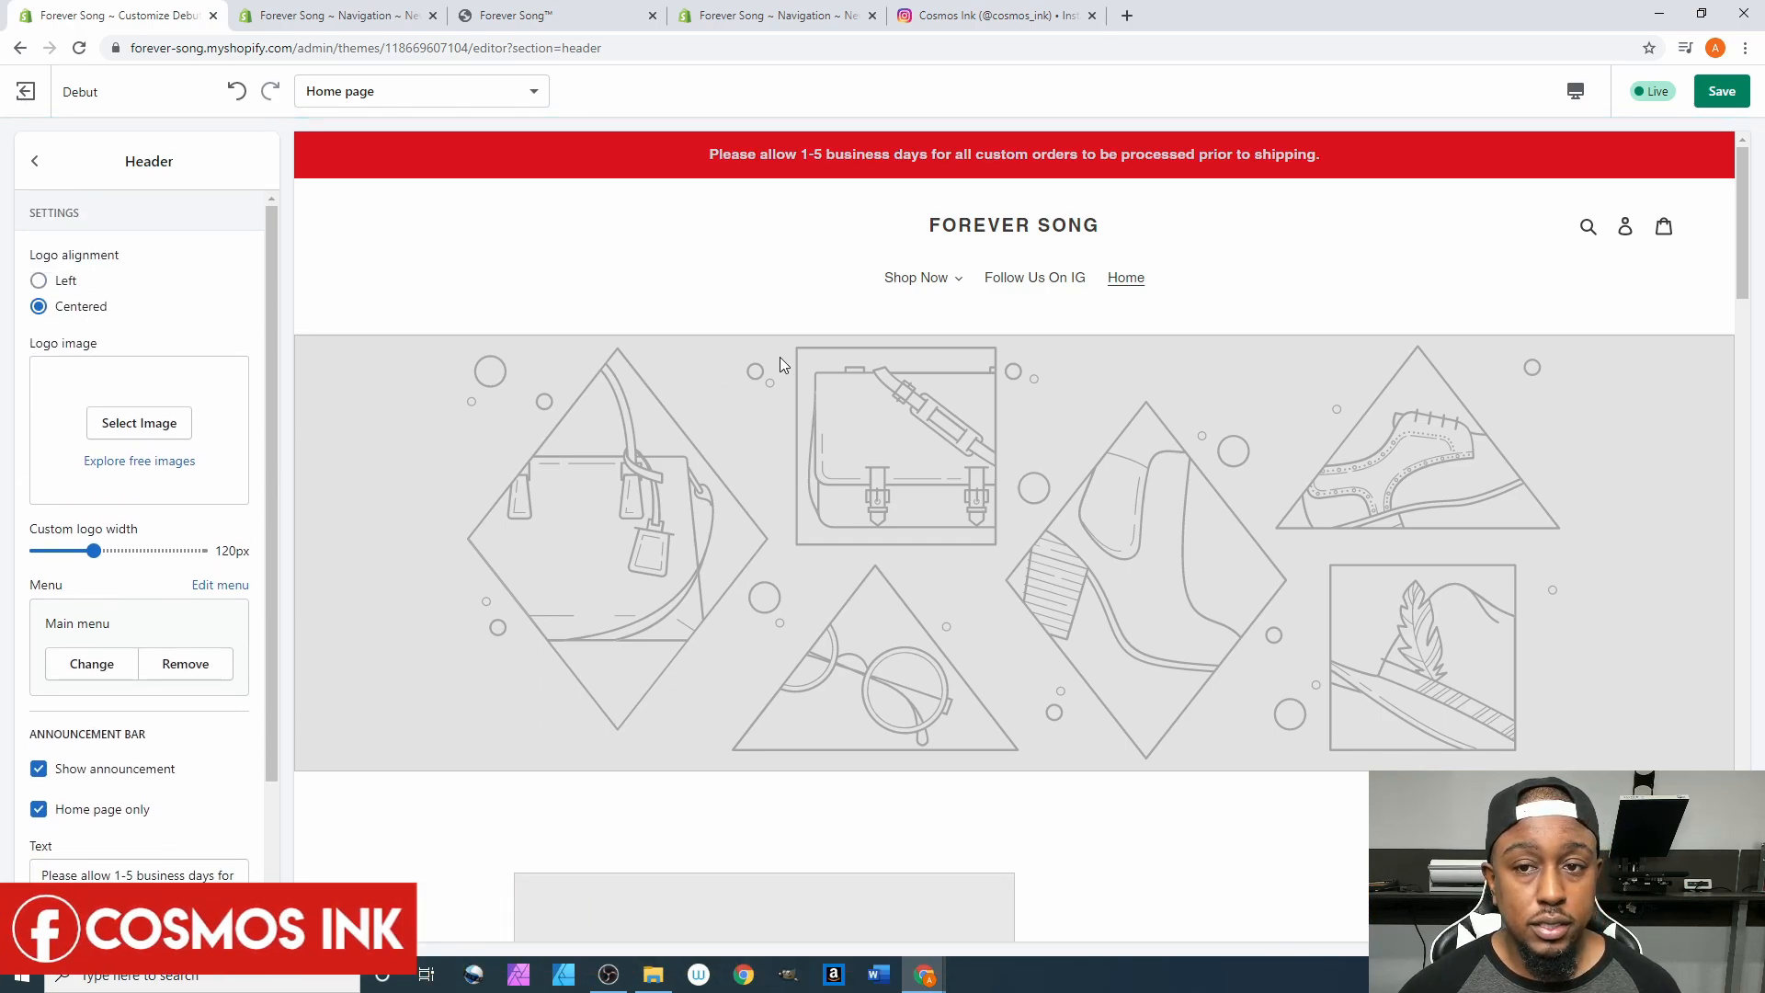
Change the announcement bar's background colour to black.
scroll(197, 851, "down", 3)
left_click(47, 821)
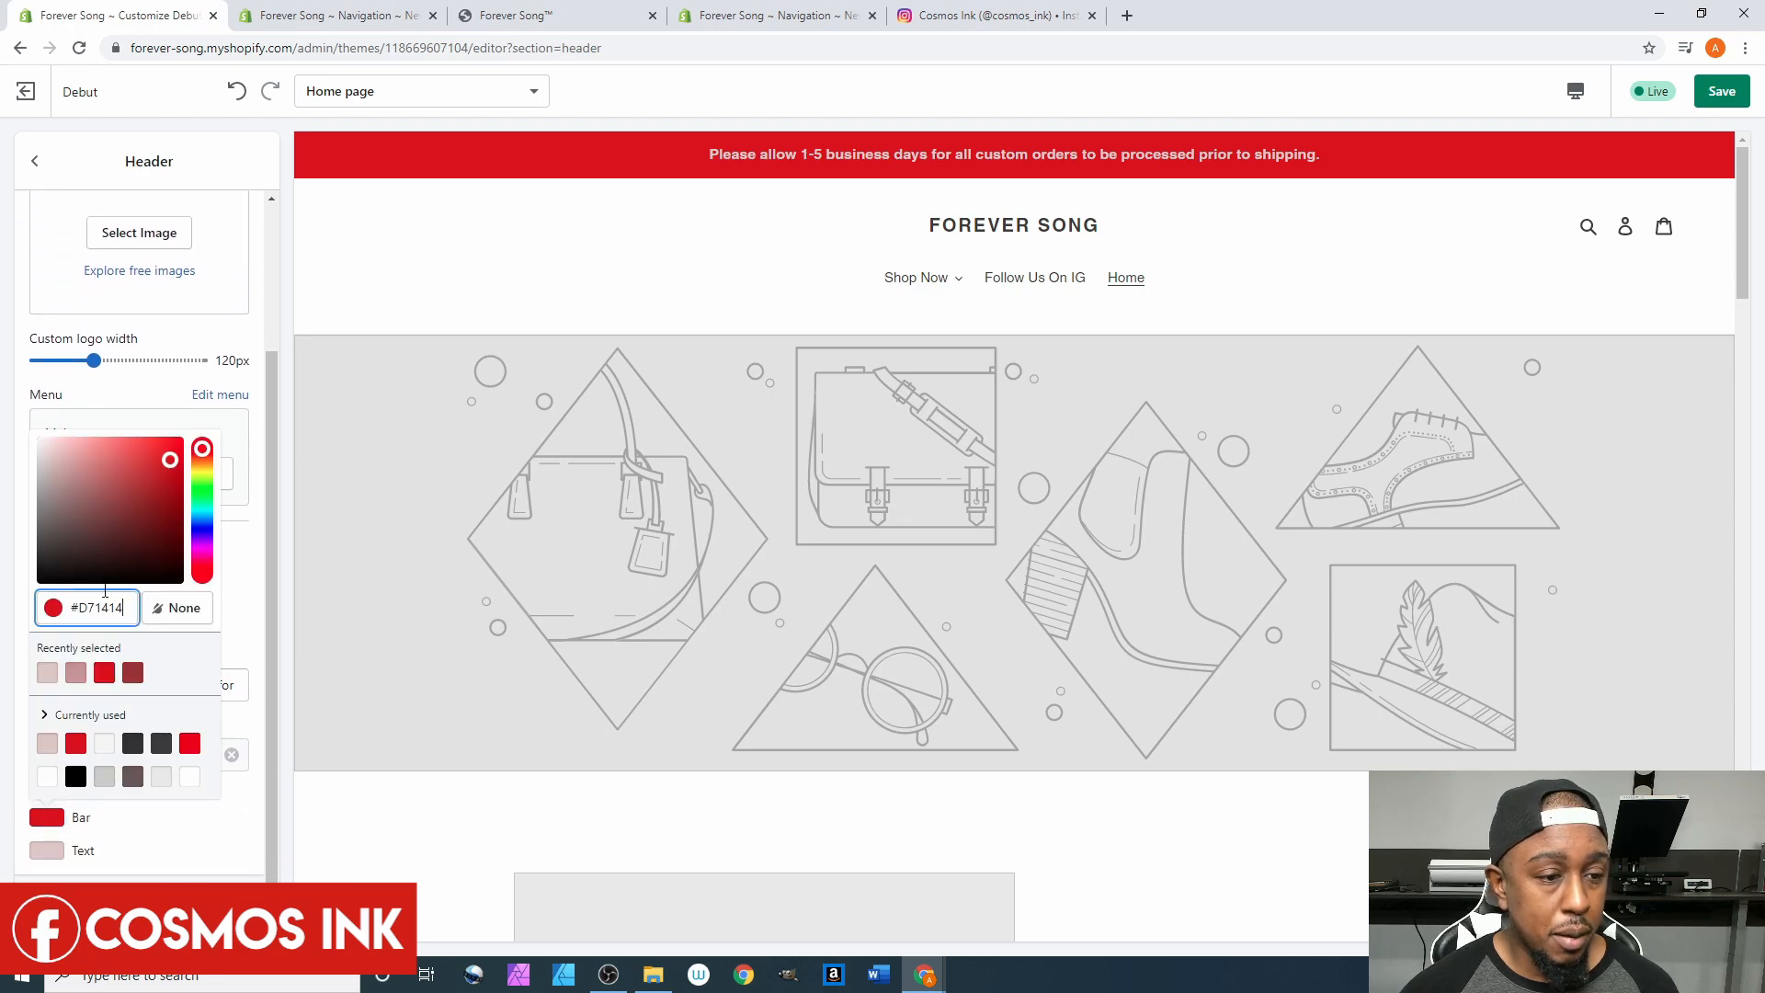
left_click(41, 580)
Try black as the announcement bar's text colour.
left_click(47, 851)
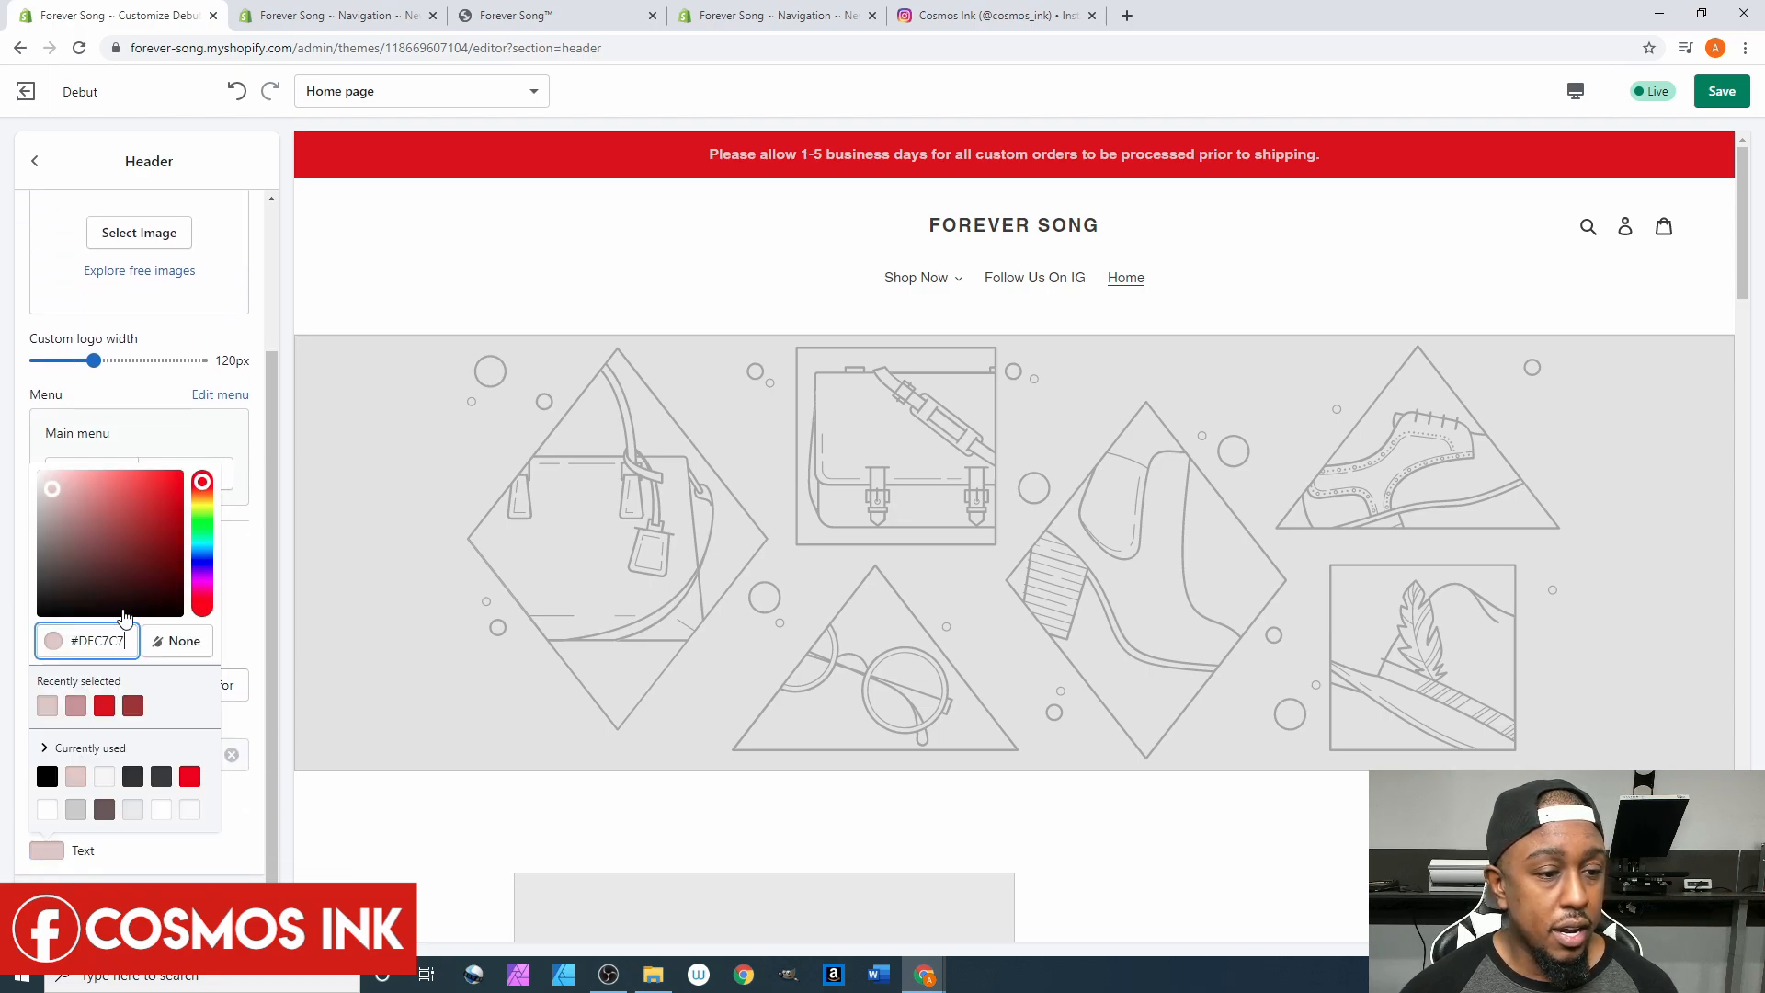
left_click(39, 471)
left_click(175, 613)
left_click(204, 855)
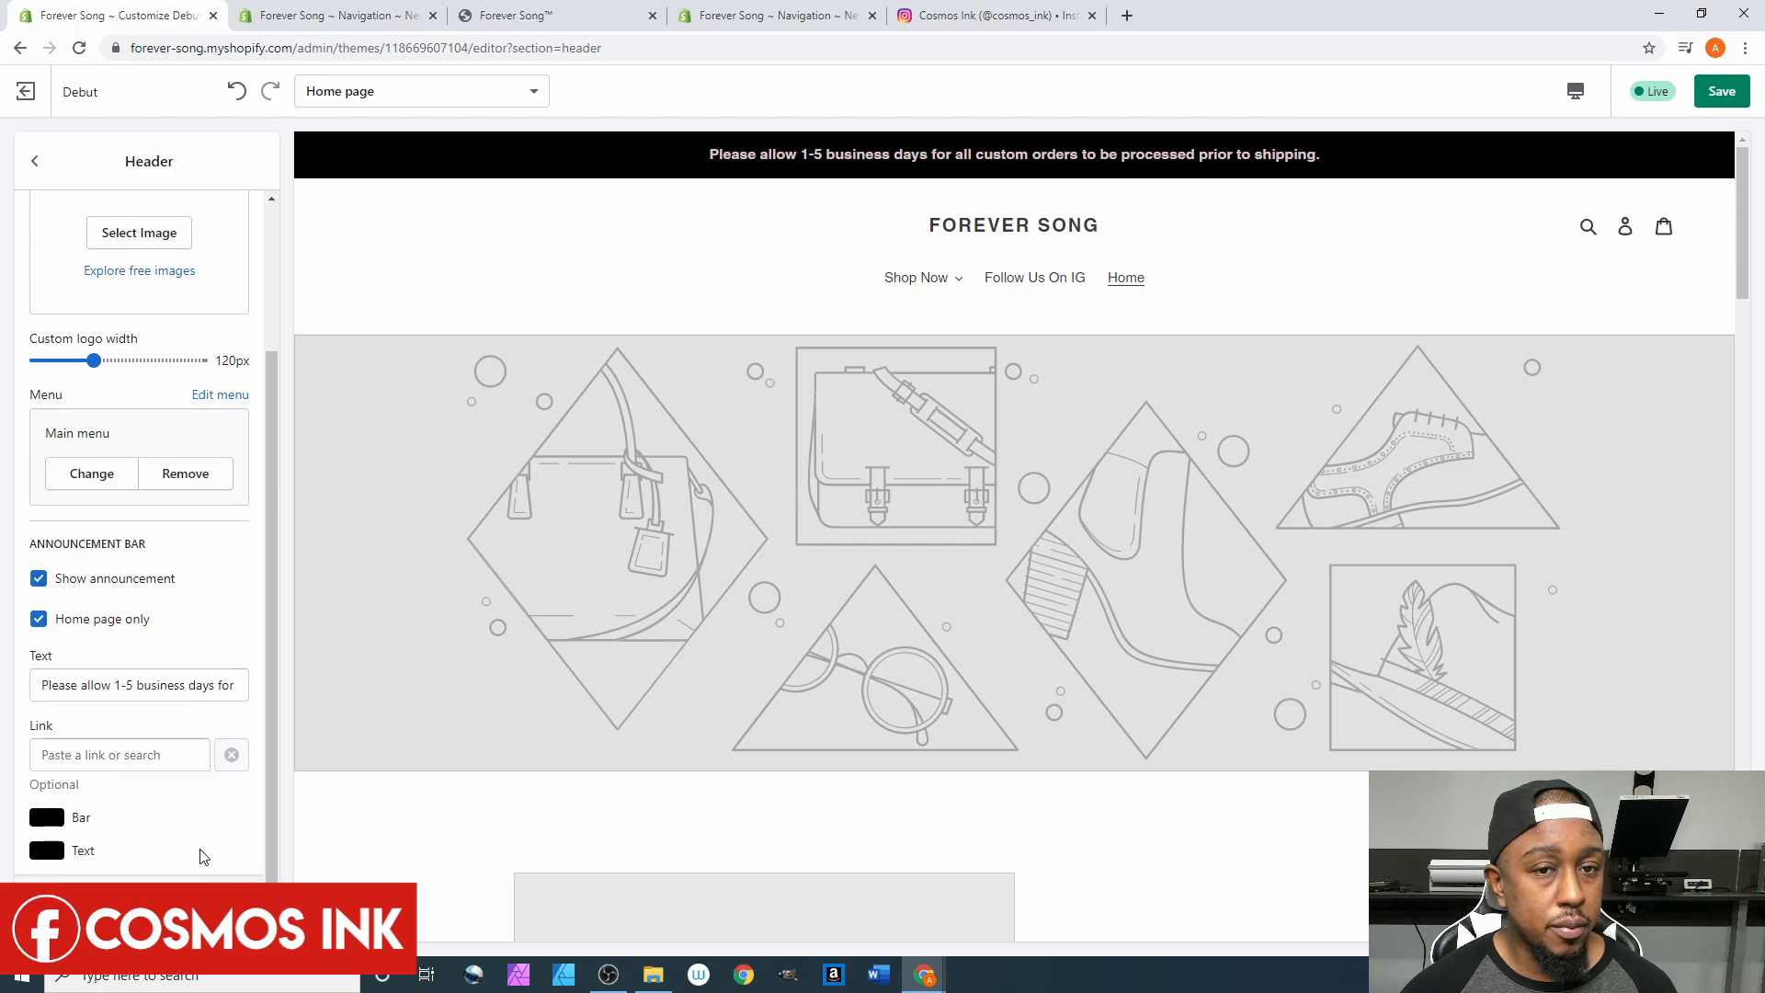
Set the announcement bar's text colour to near-white #FFFAFA and save the theme changes.
left_click(55, 853)
left_click(59, 481)
left_click(41, 472)
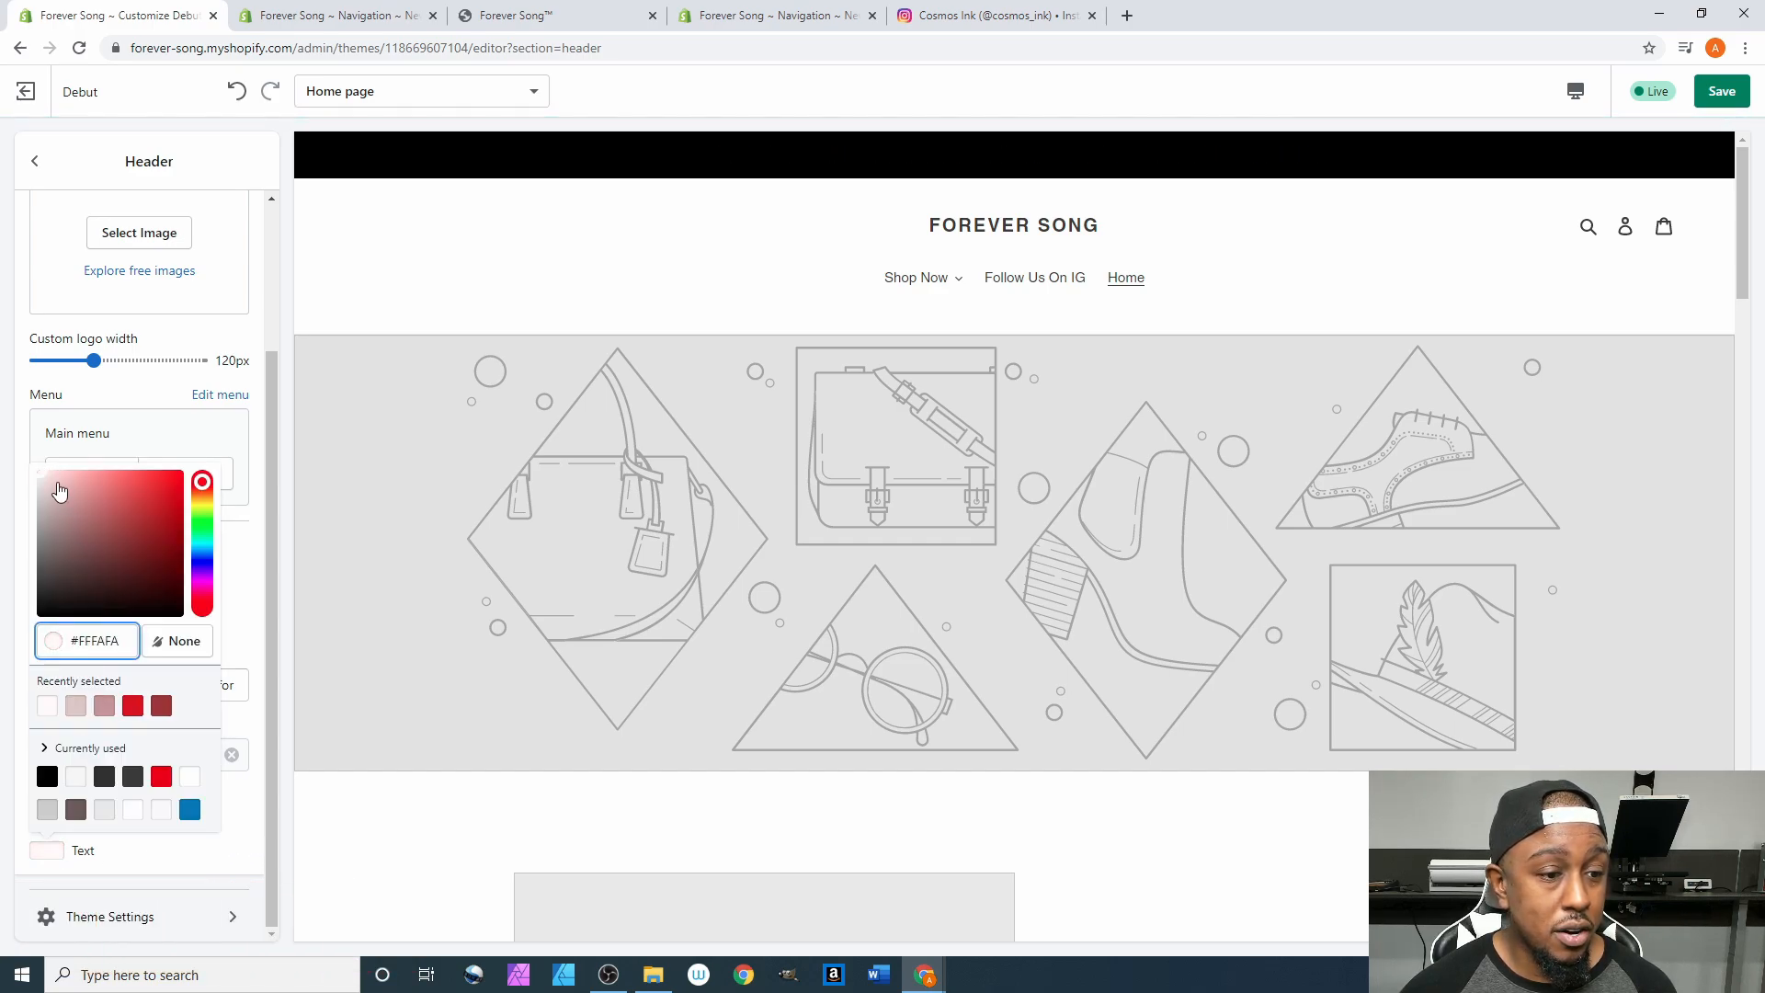
left_click(191, 860)
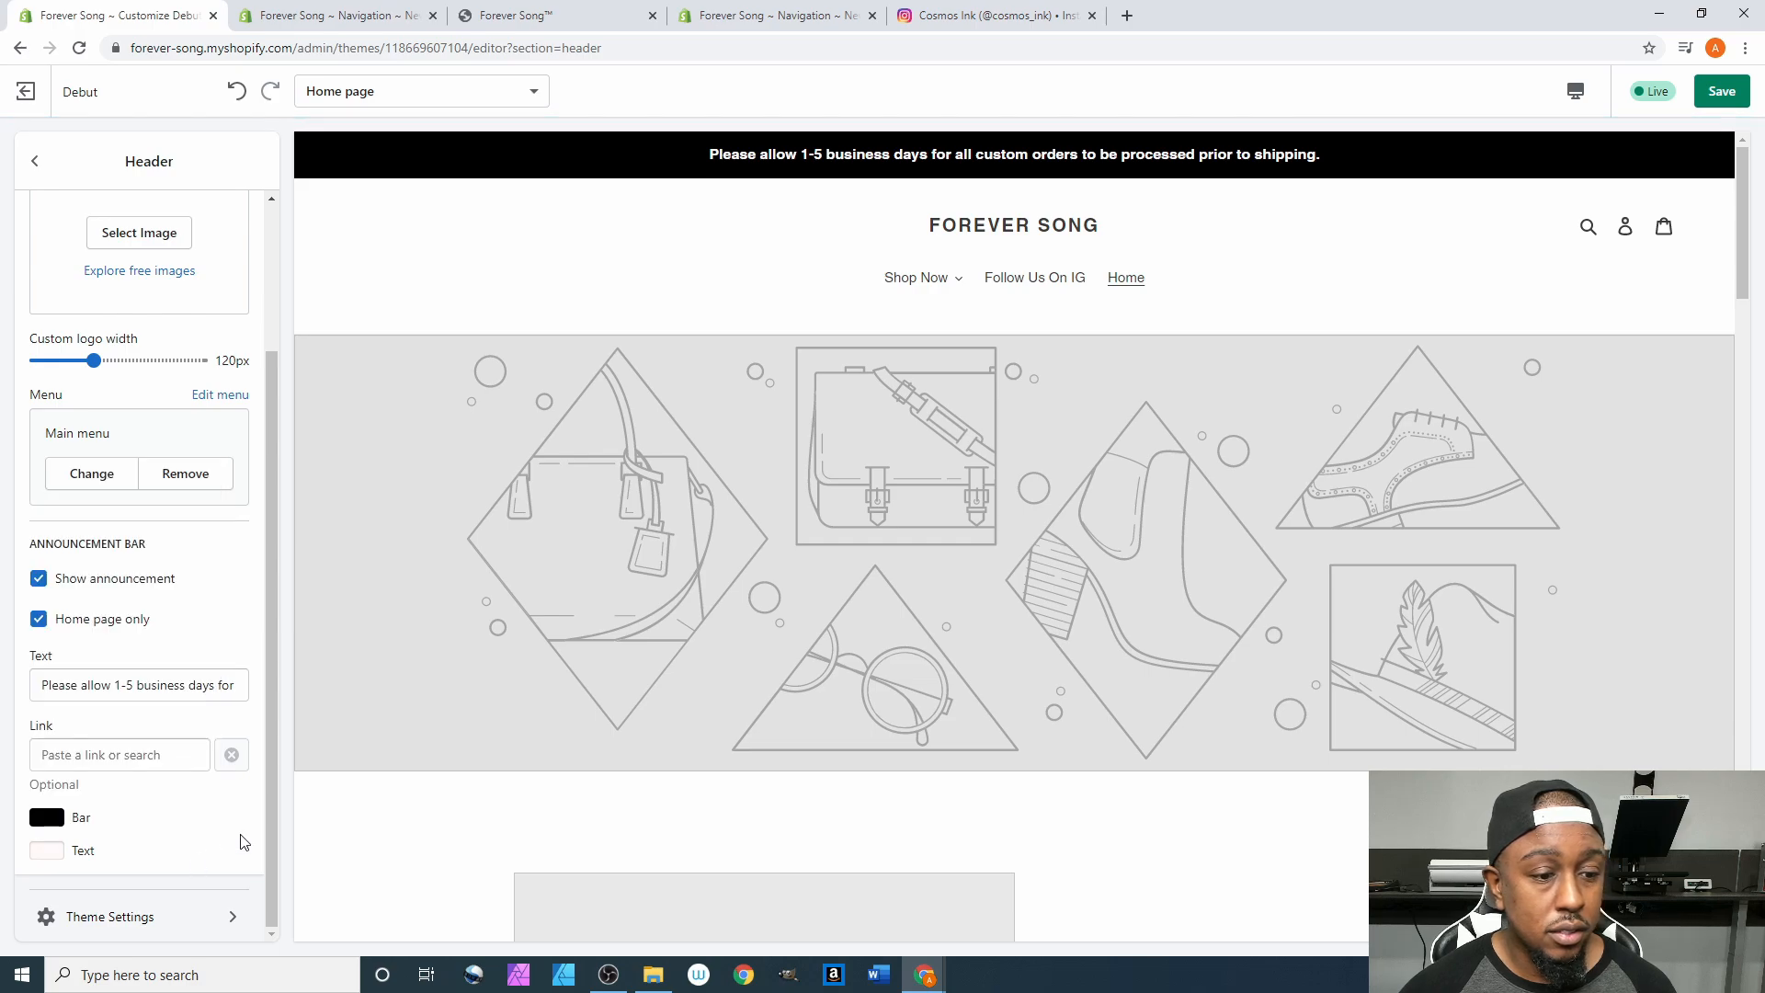
left_click(1722, 91)
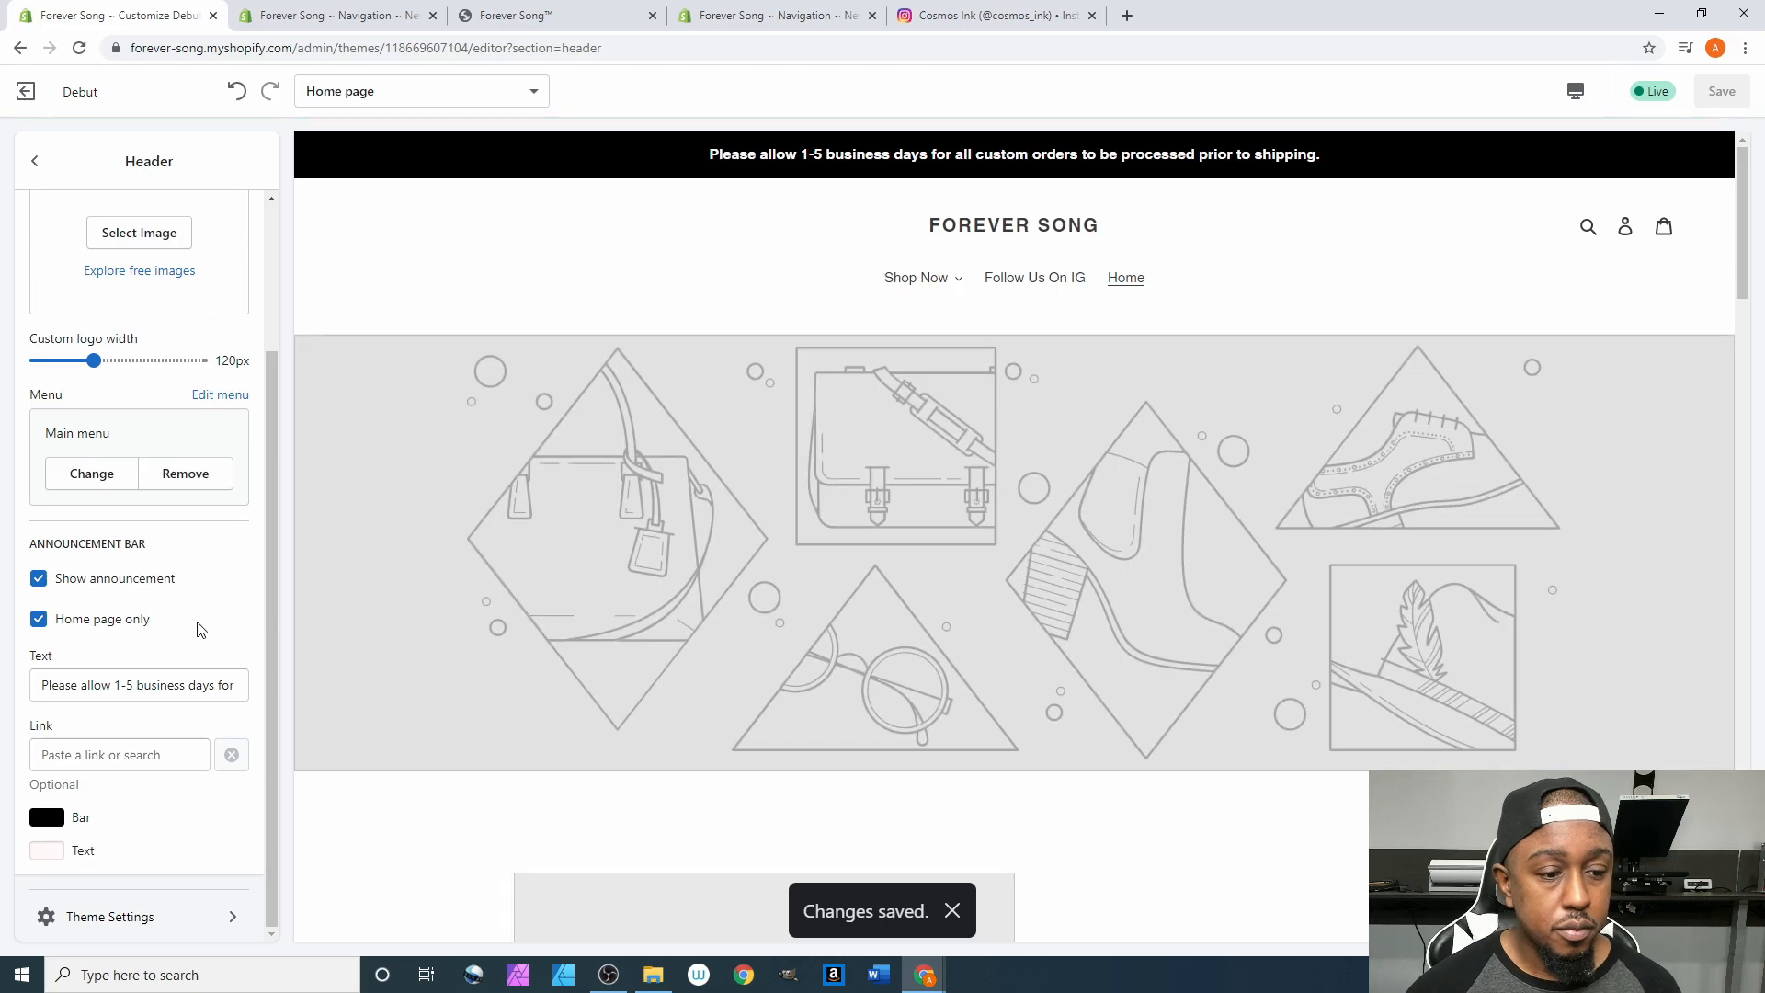
Leave the header settings and open the settings of the first image with text overlay section on the home page.
scroll(196, 635, "up", 3)
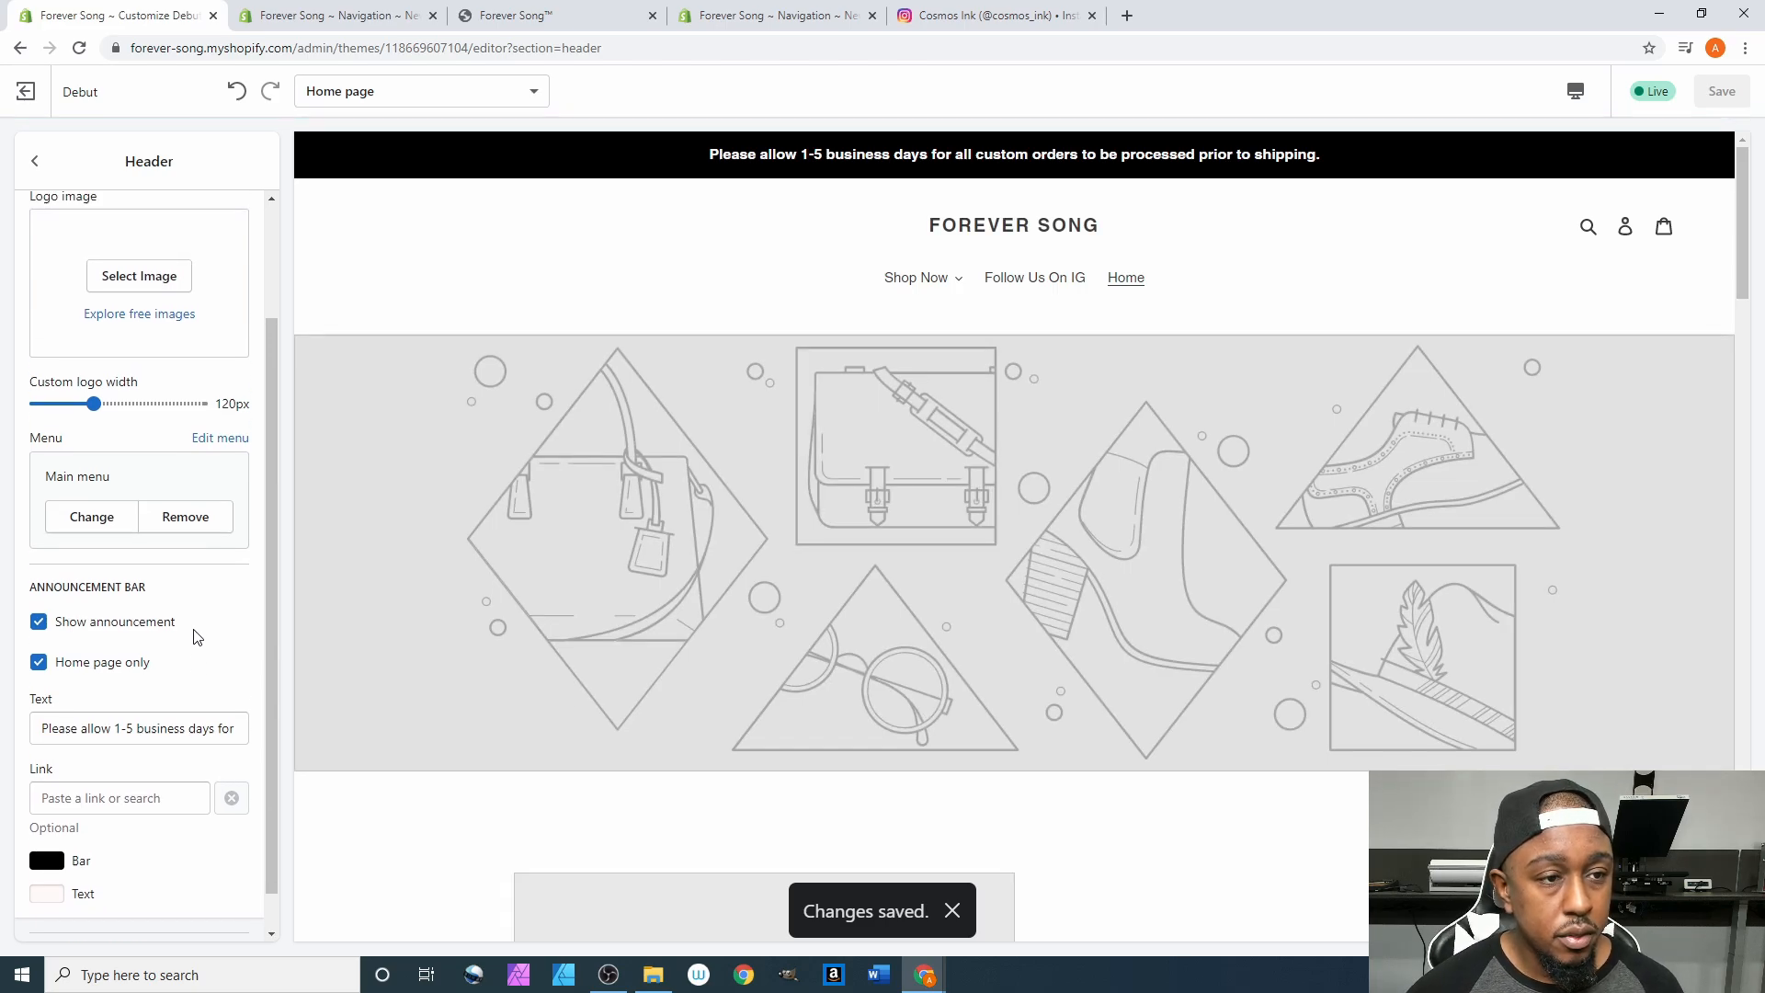
left_click(35, 164)
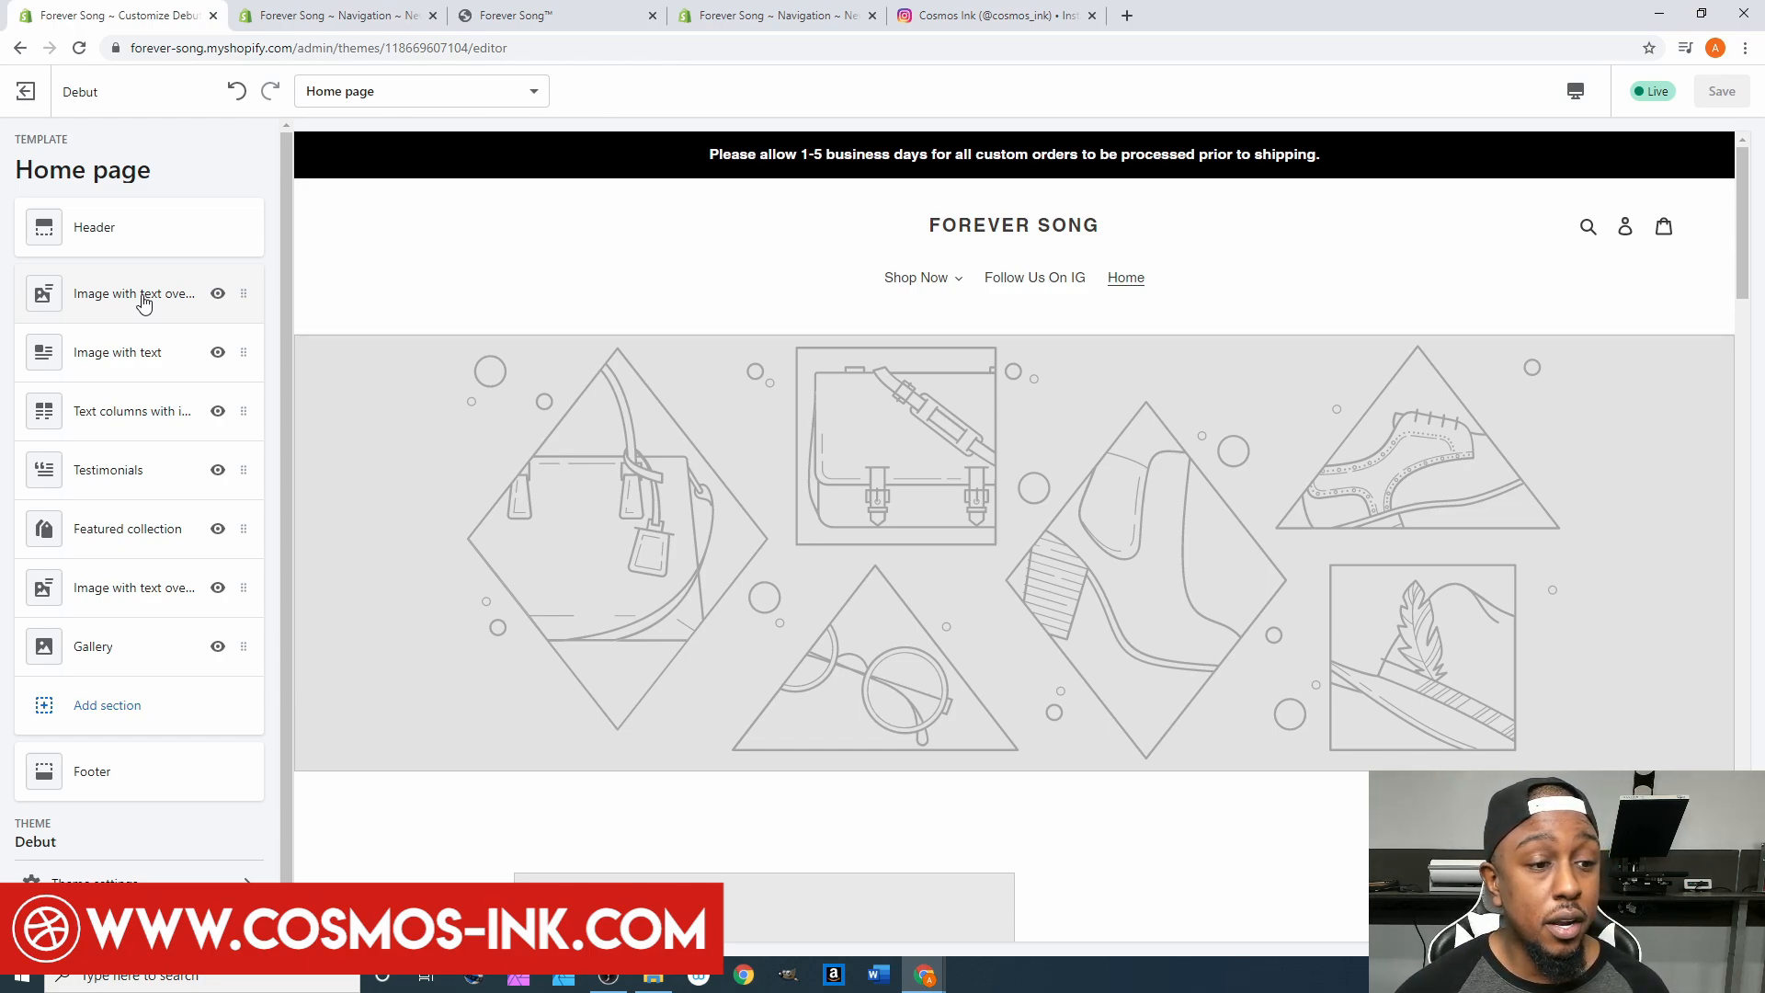
left_click(144, 302)
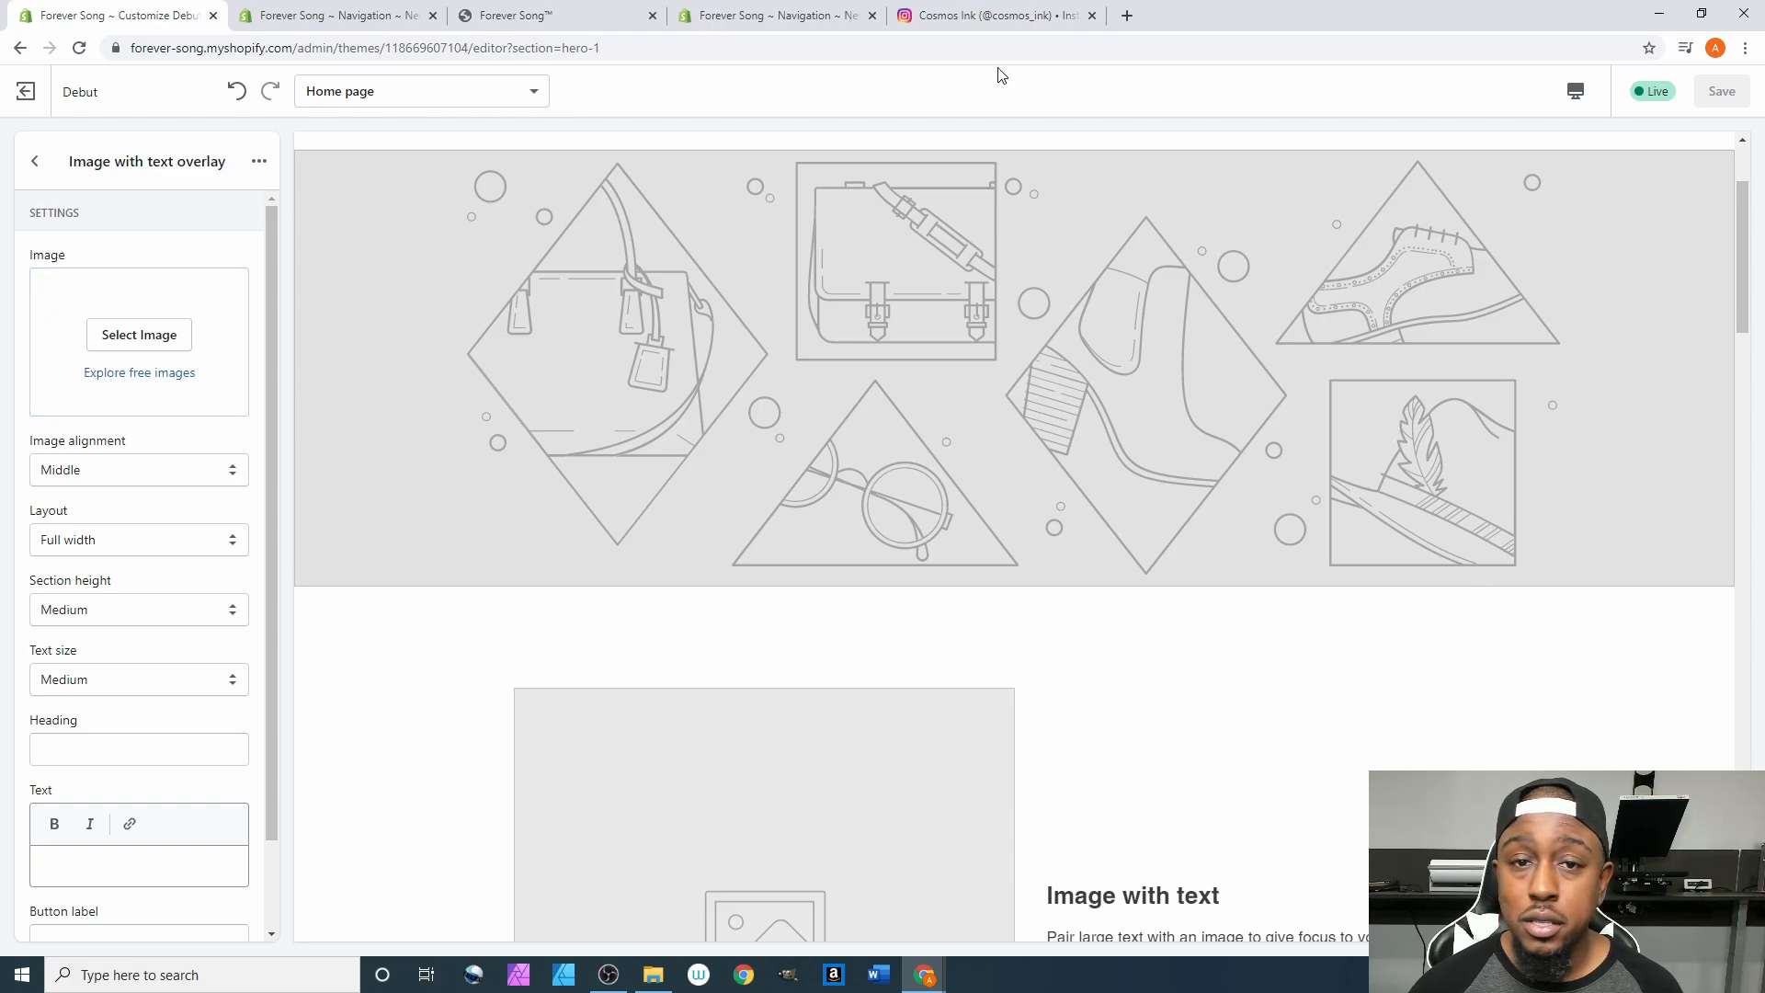
Switch to the browser tab with the Instagram profile and enter unspalsh.com as its new address.
left_click(763, 15)
left_click(969, 11)
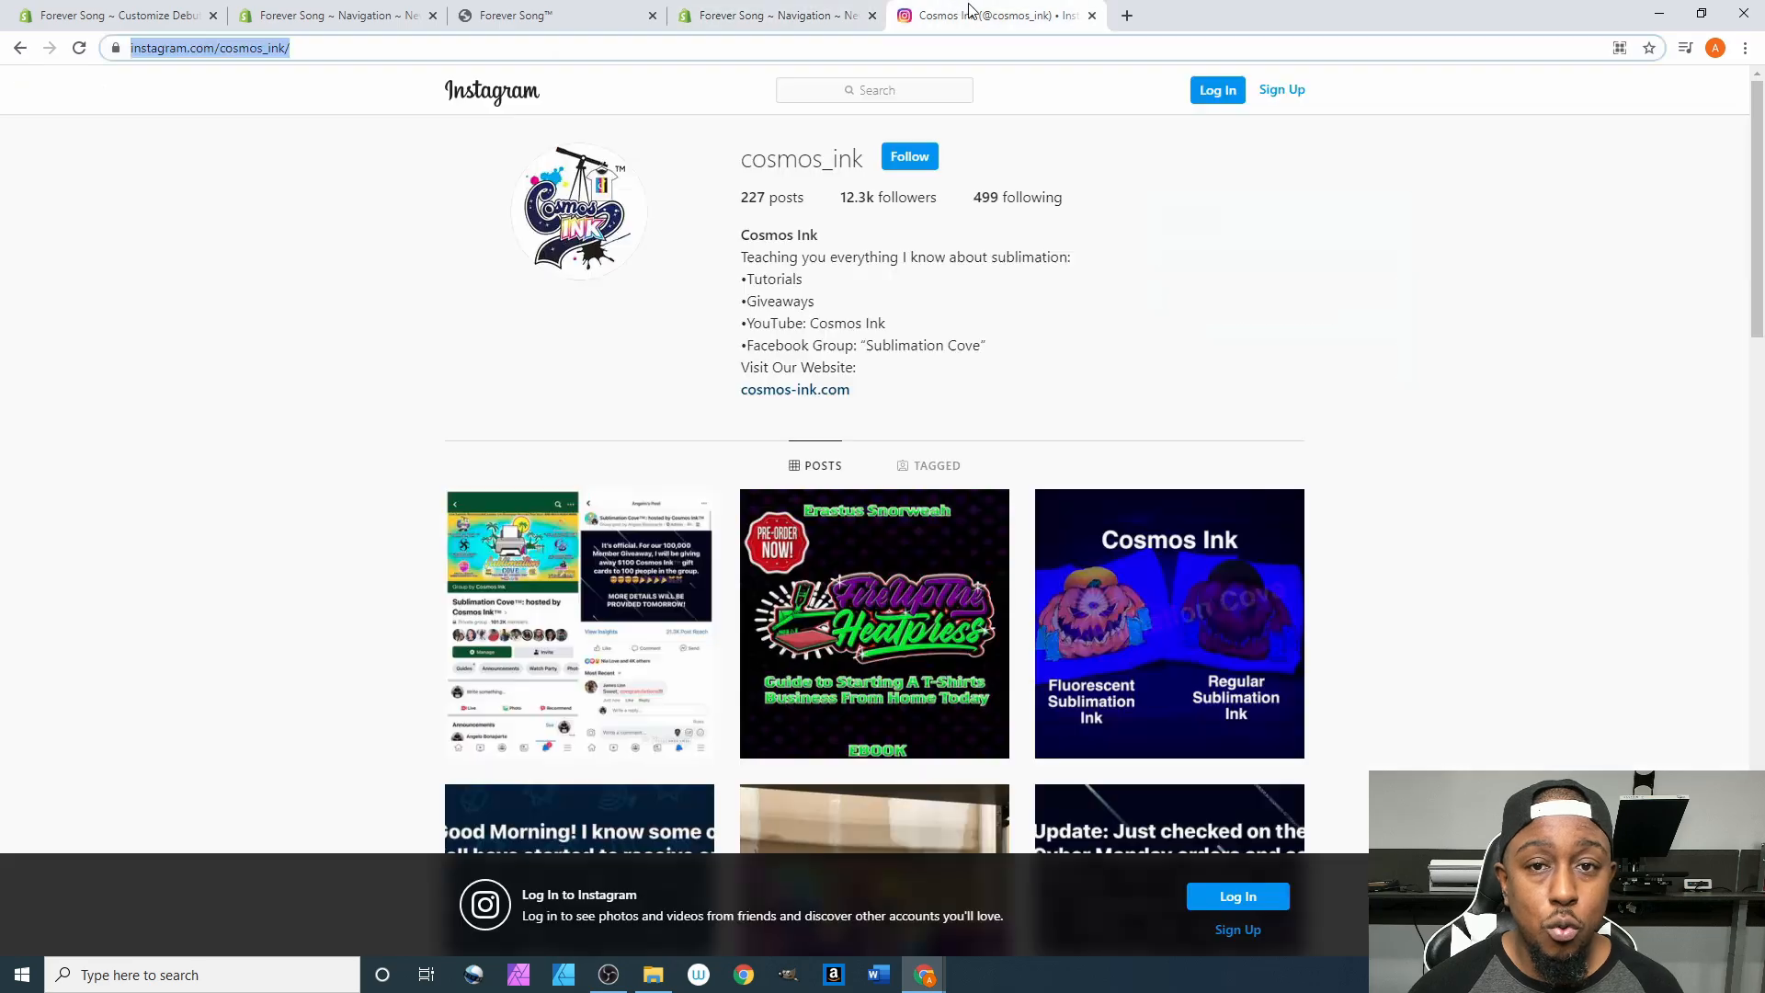
left_click(923, 44)
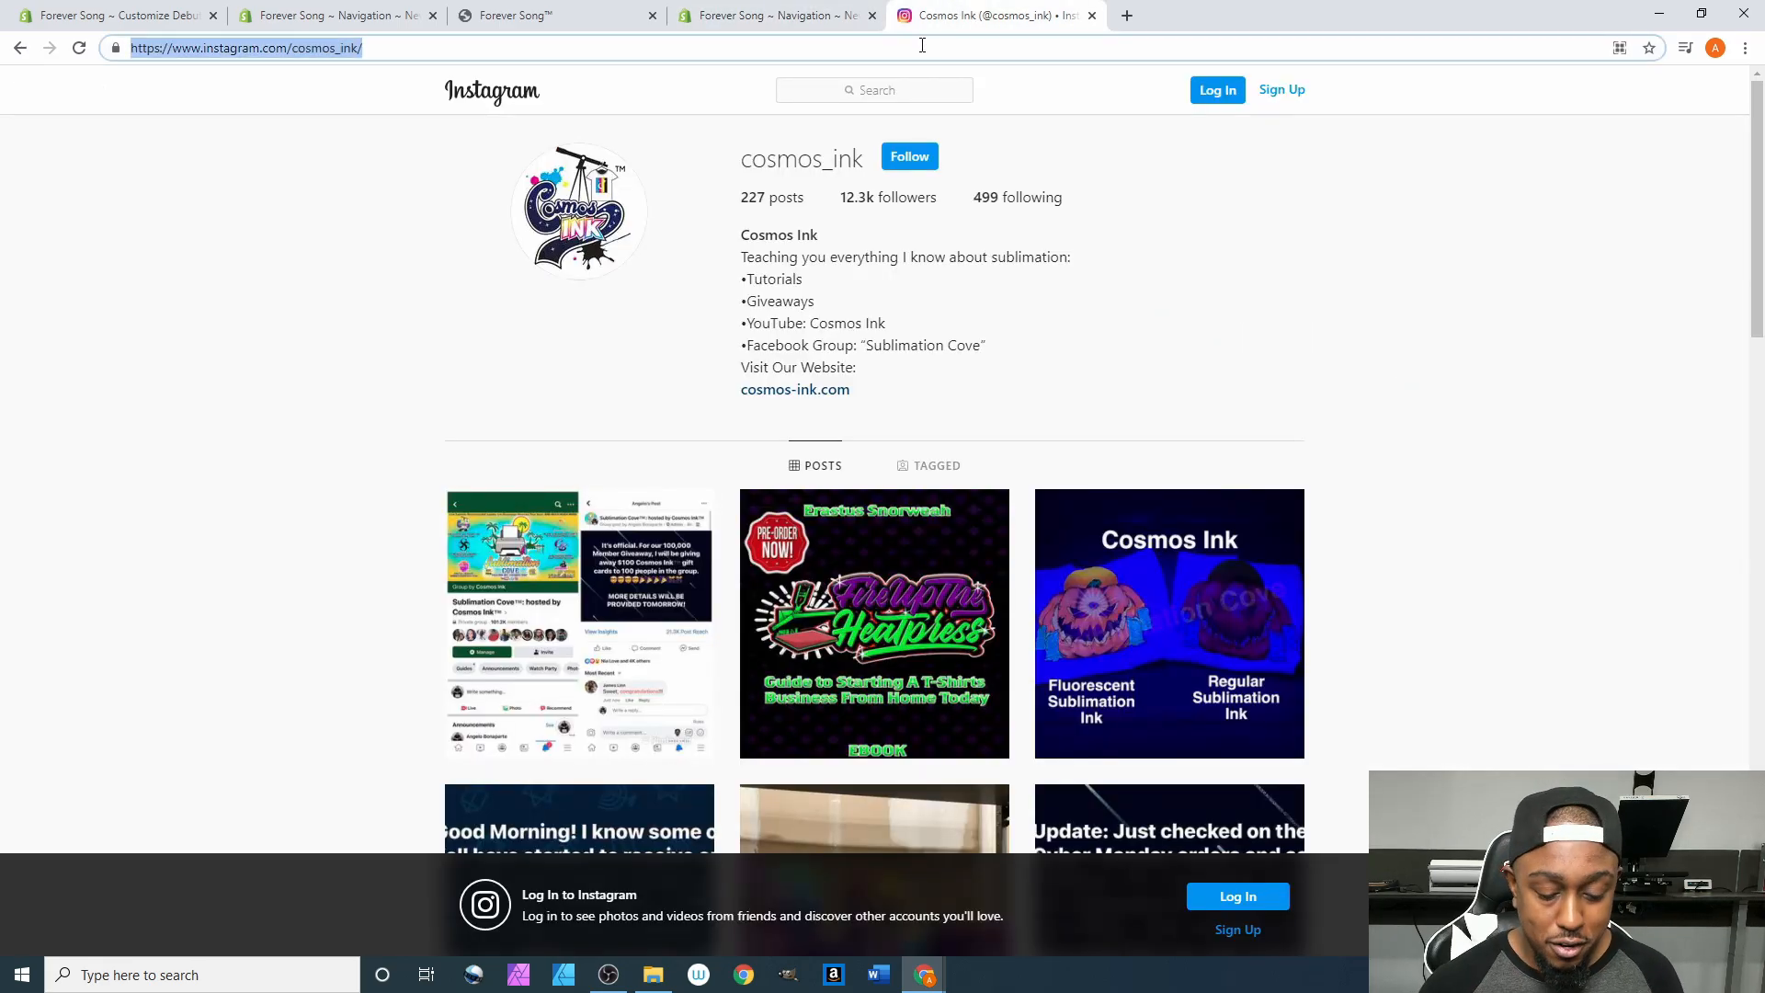
type("unspal")
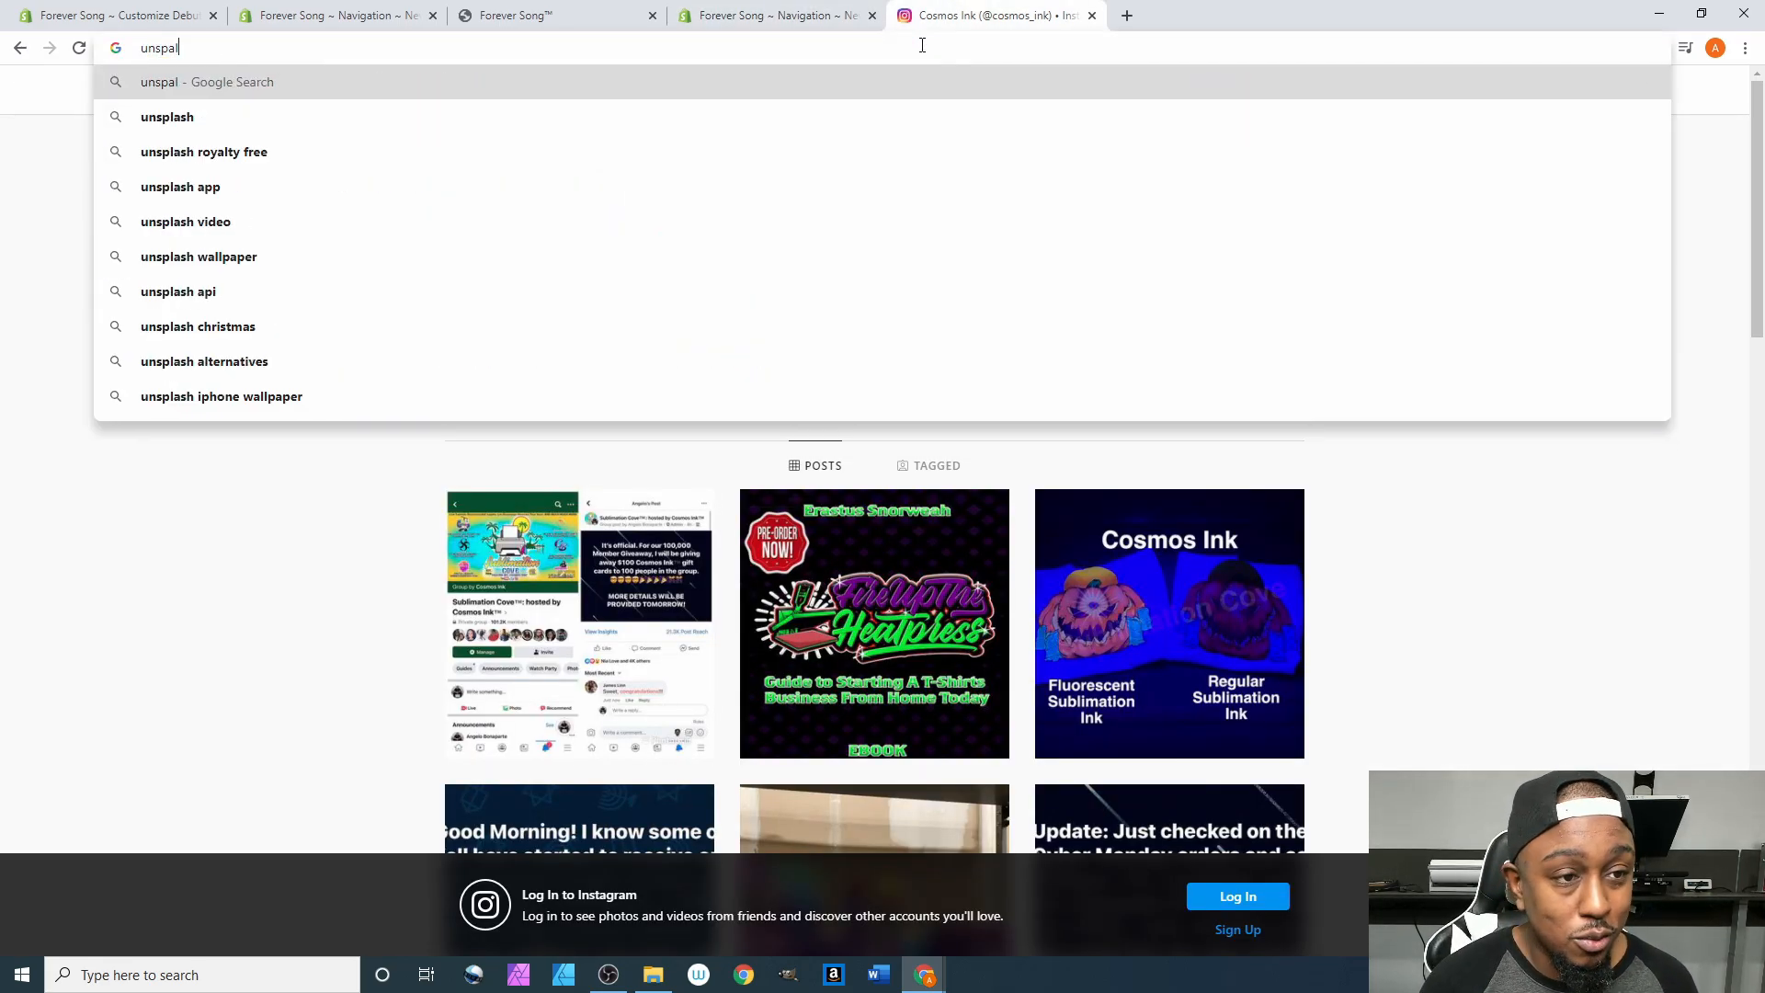
type("sh.com")
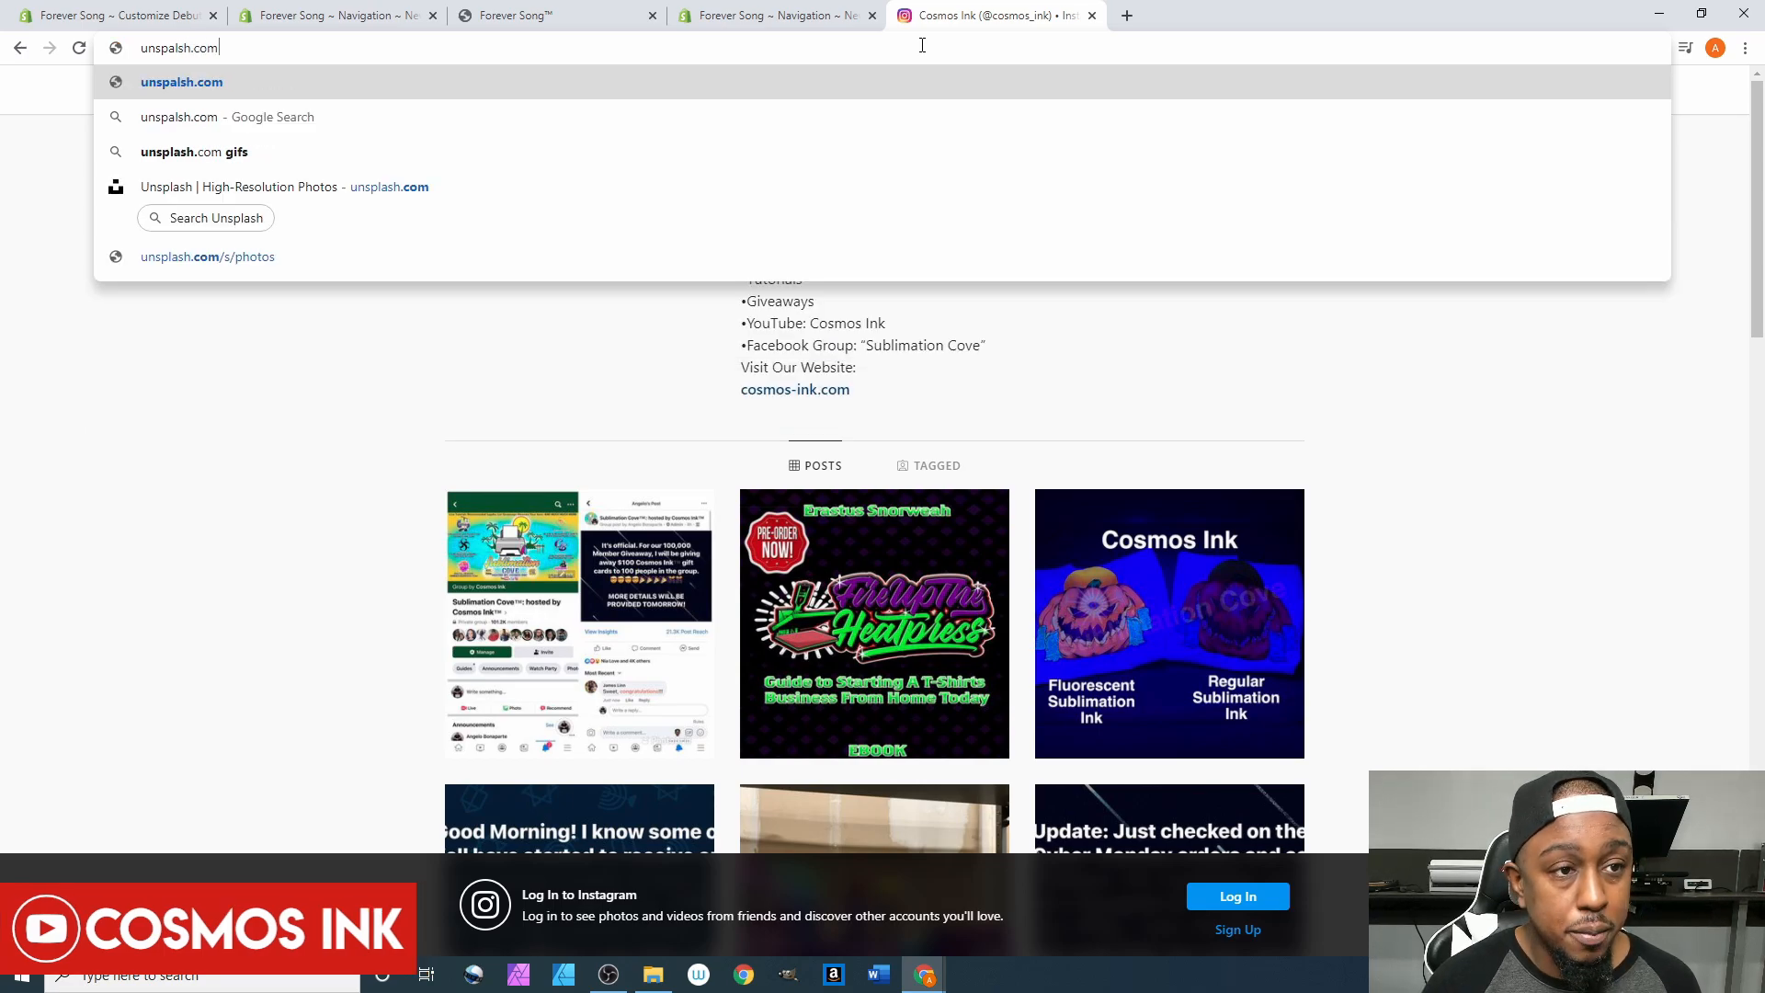
key("Return")
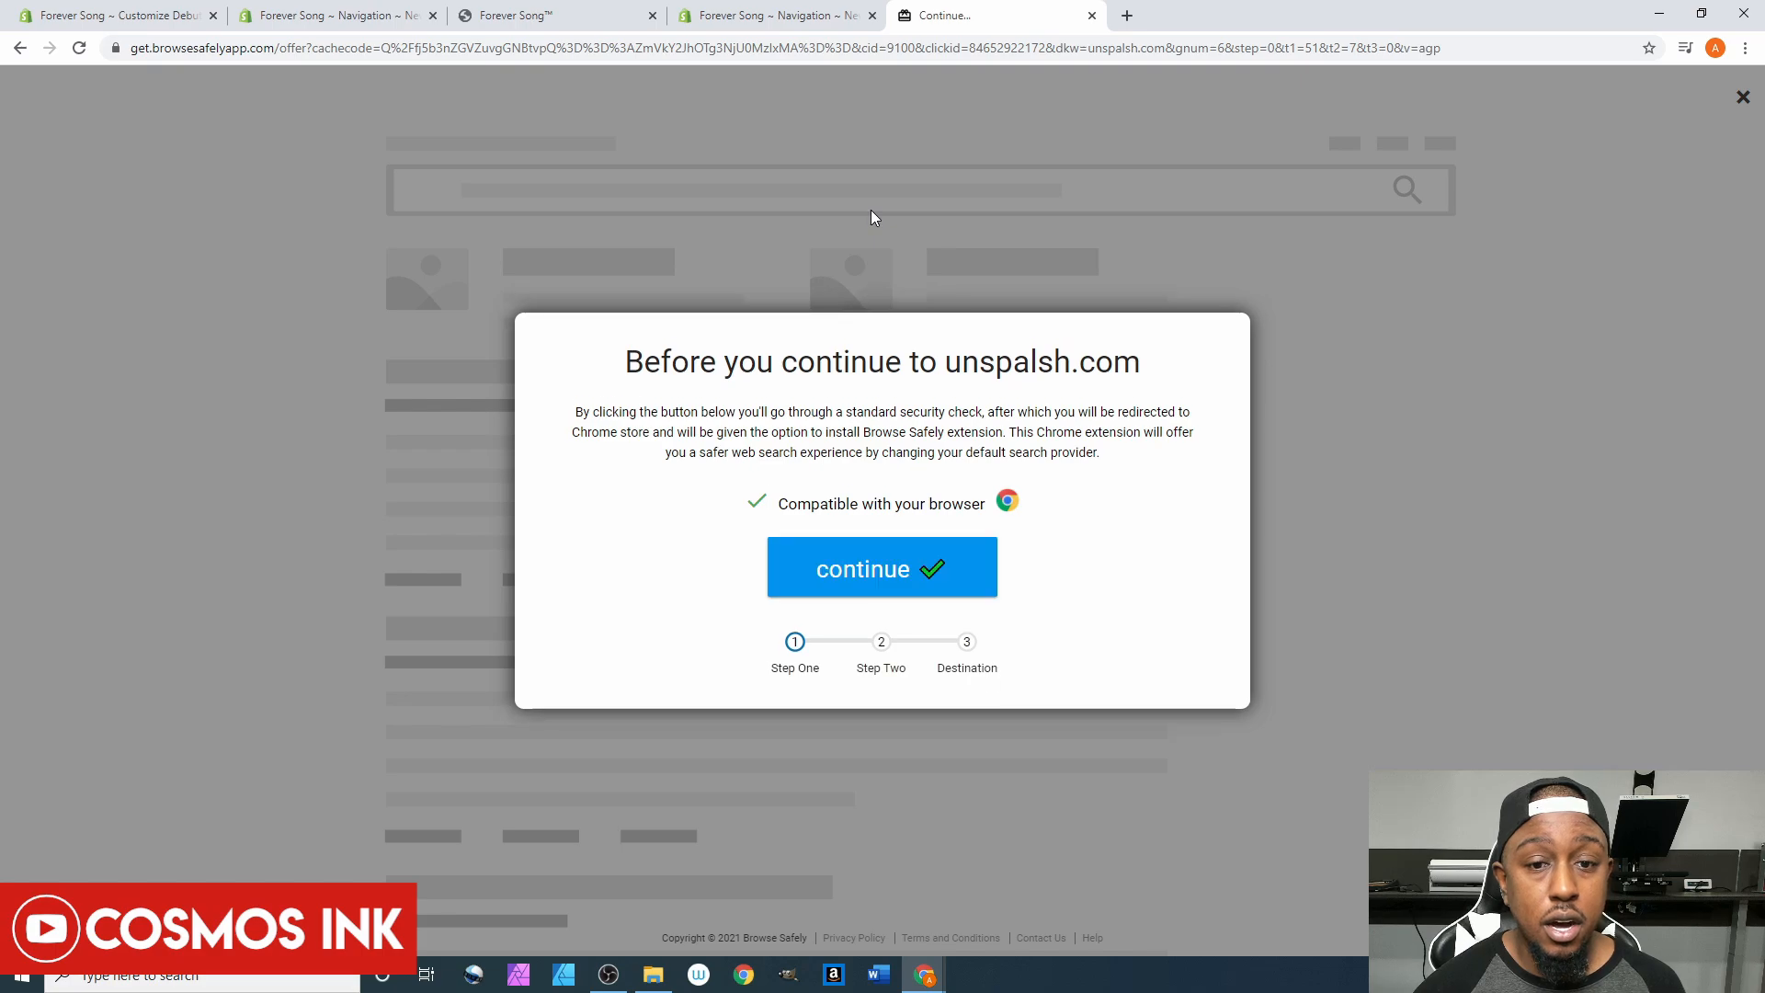
left_click(892, 557)
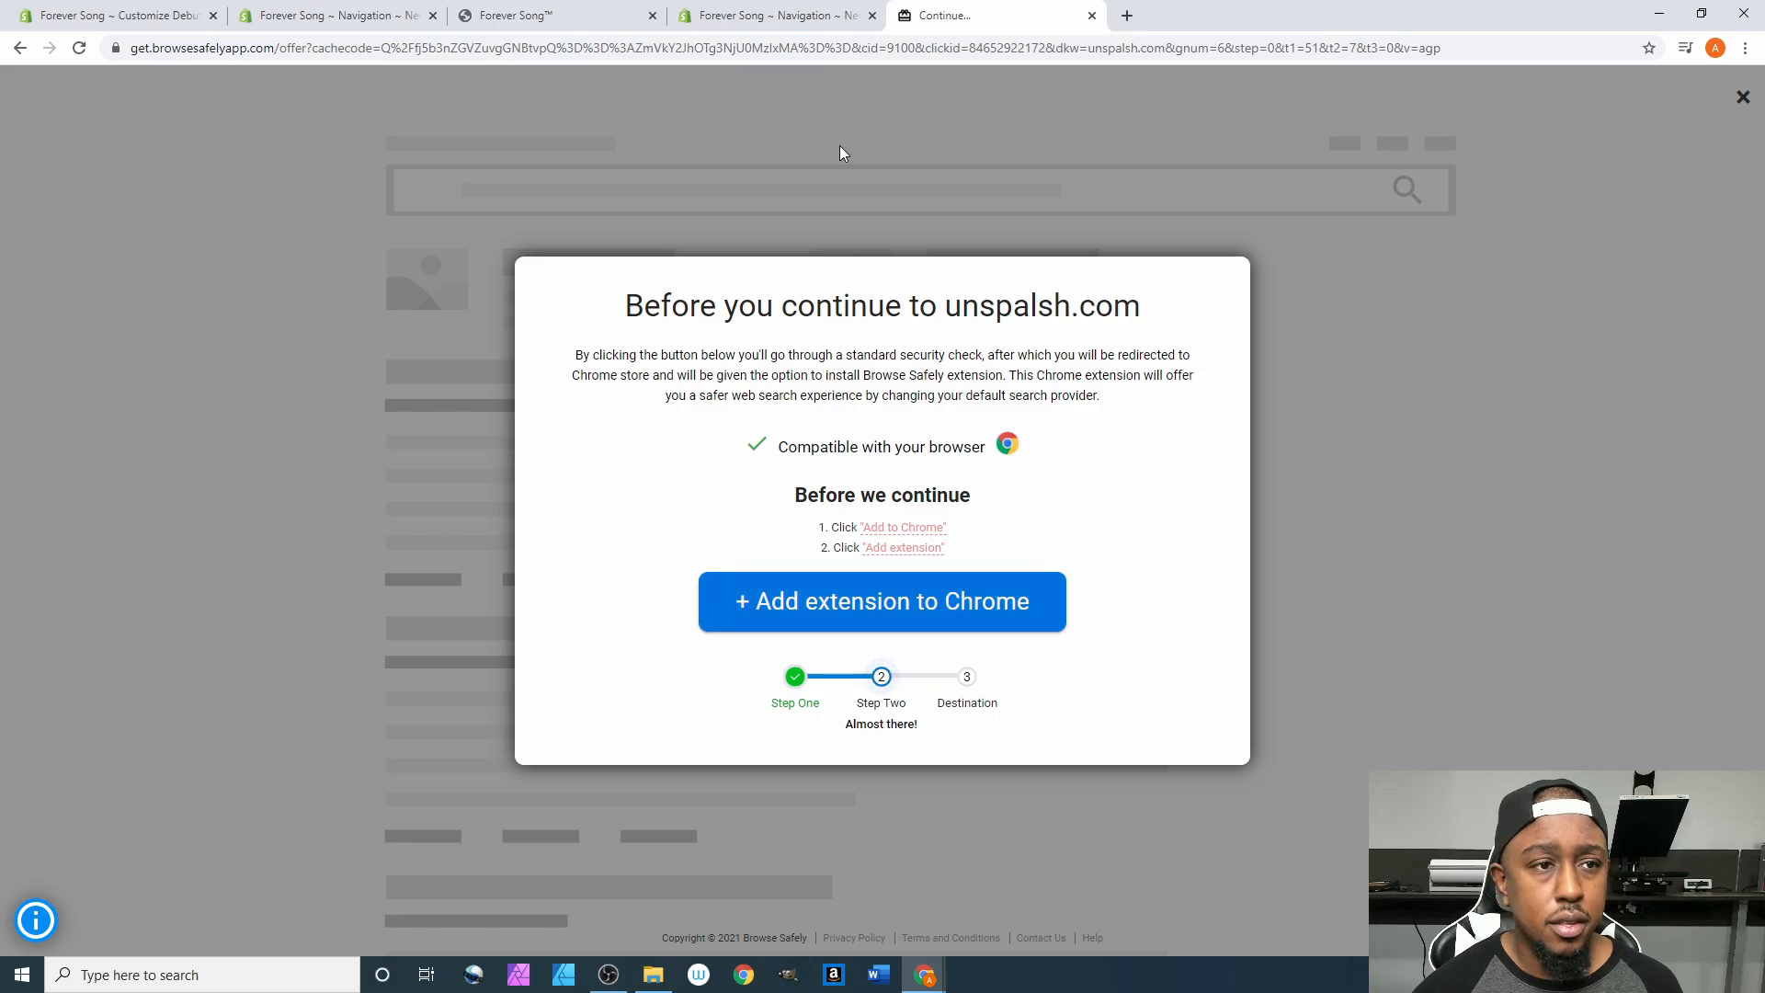
left_click(1092, 15)
Search Google for "unsplash" in a new browser tab and open the Unsplash free images site.
left_click(907, 15)
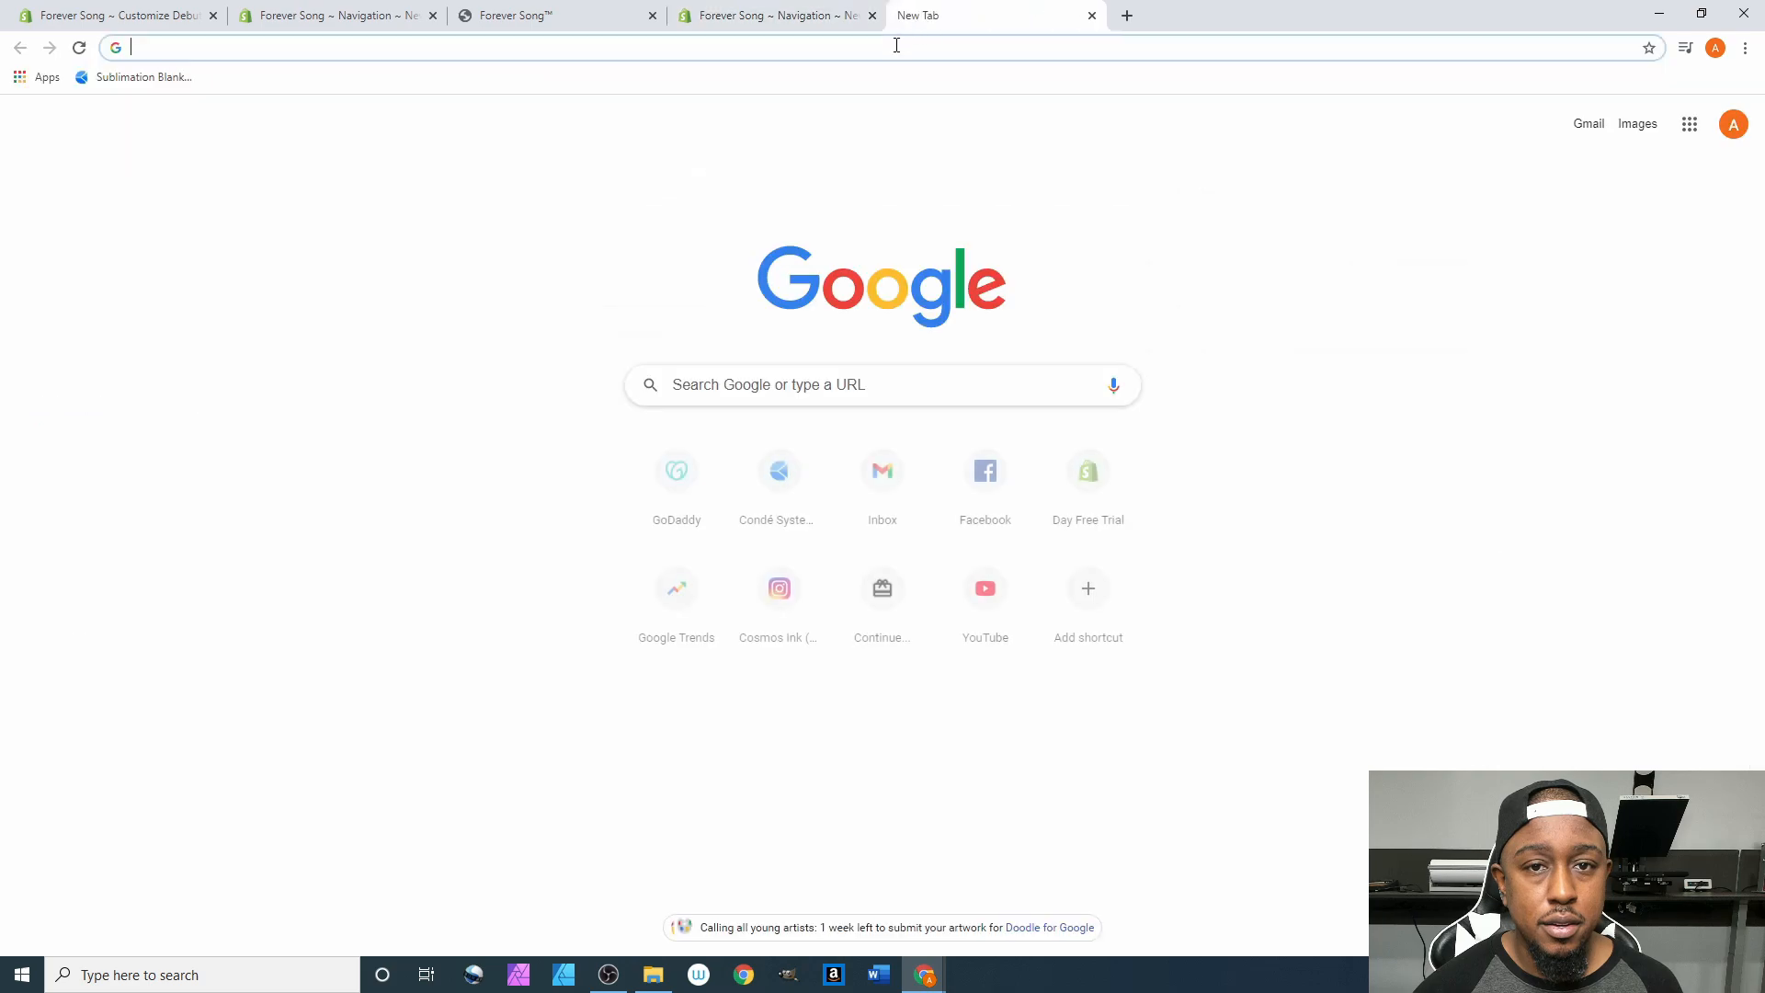
type("unsplash")
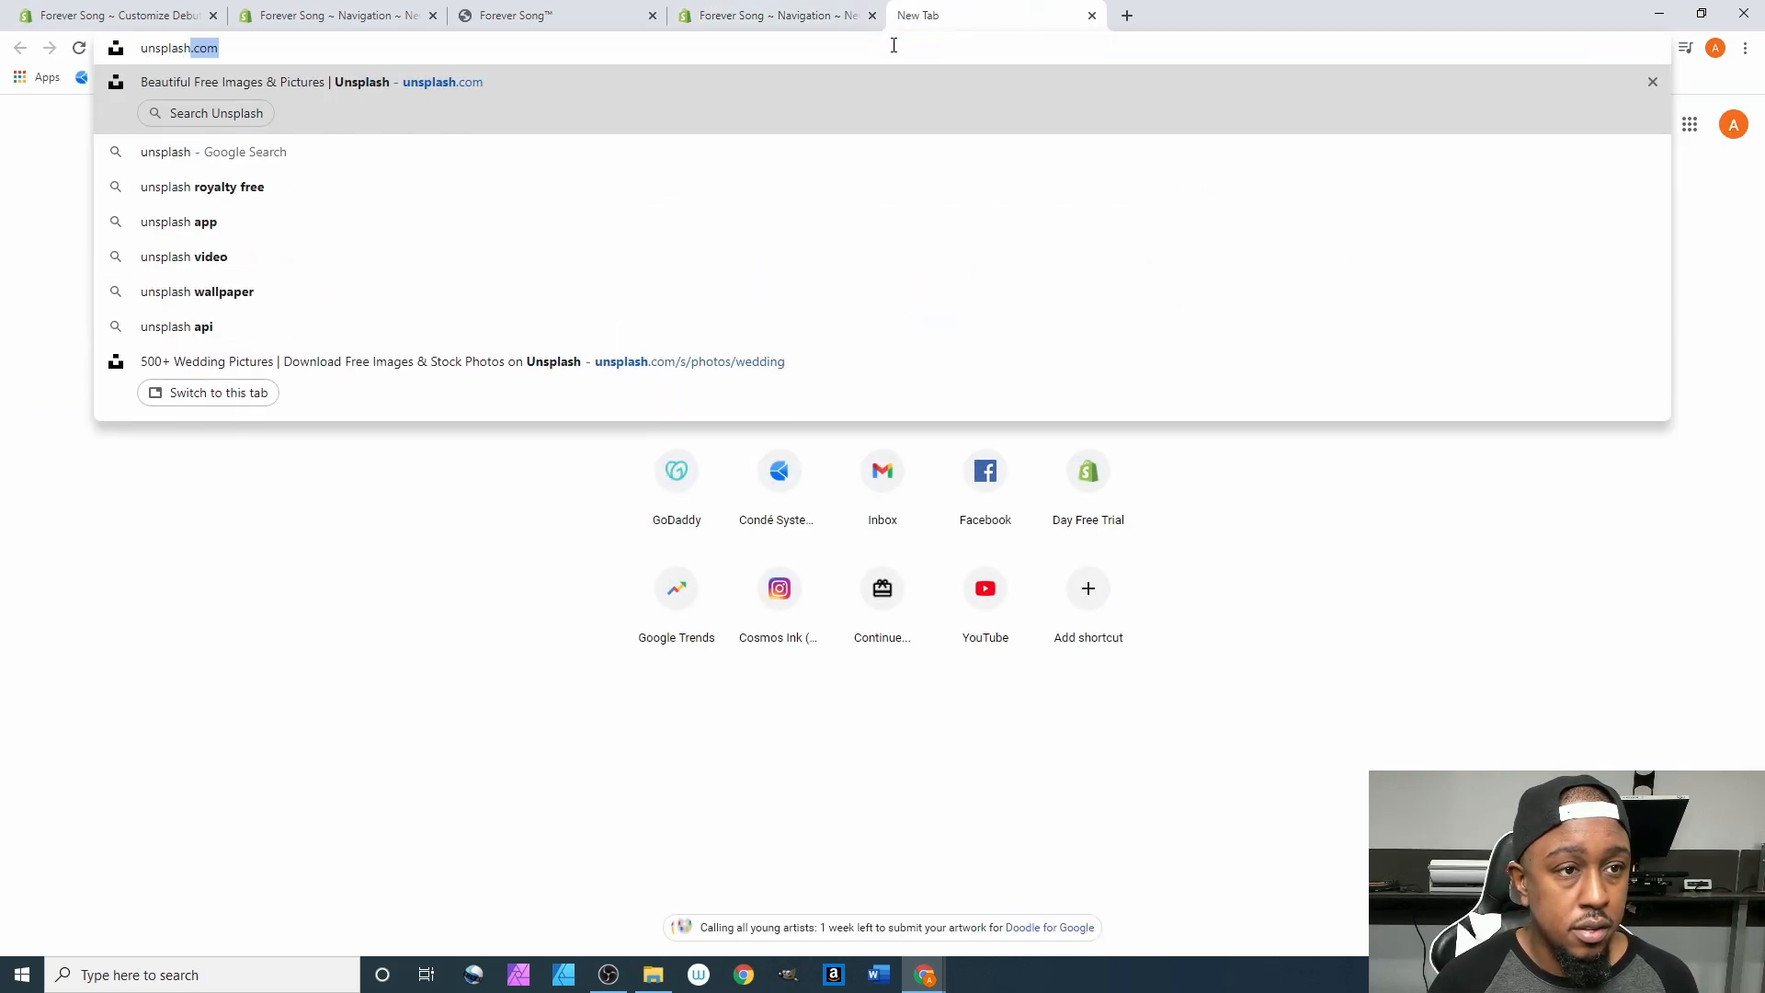
key("BackSpace")
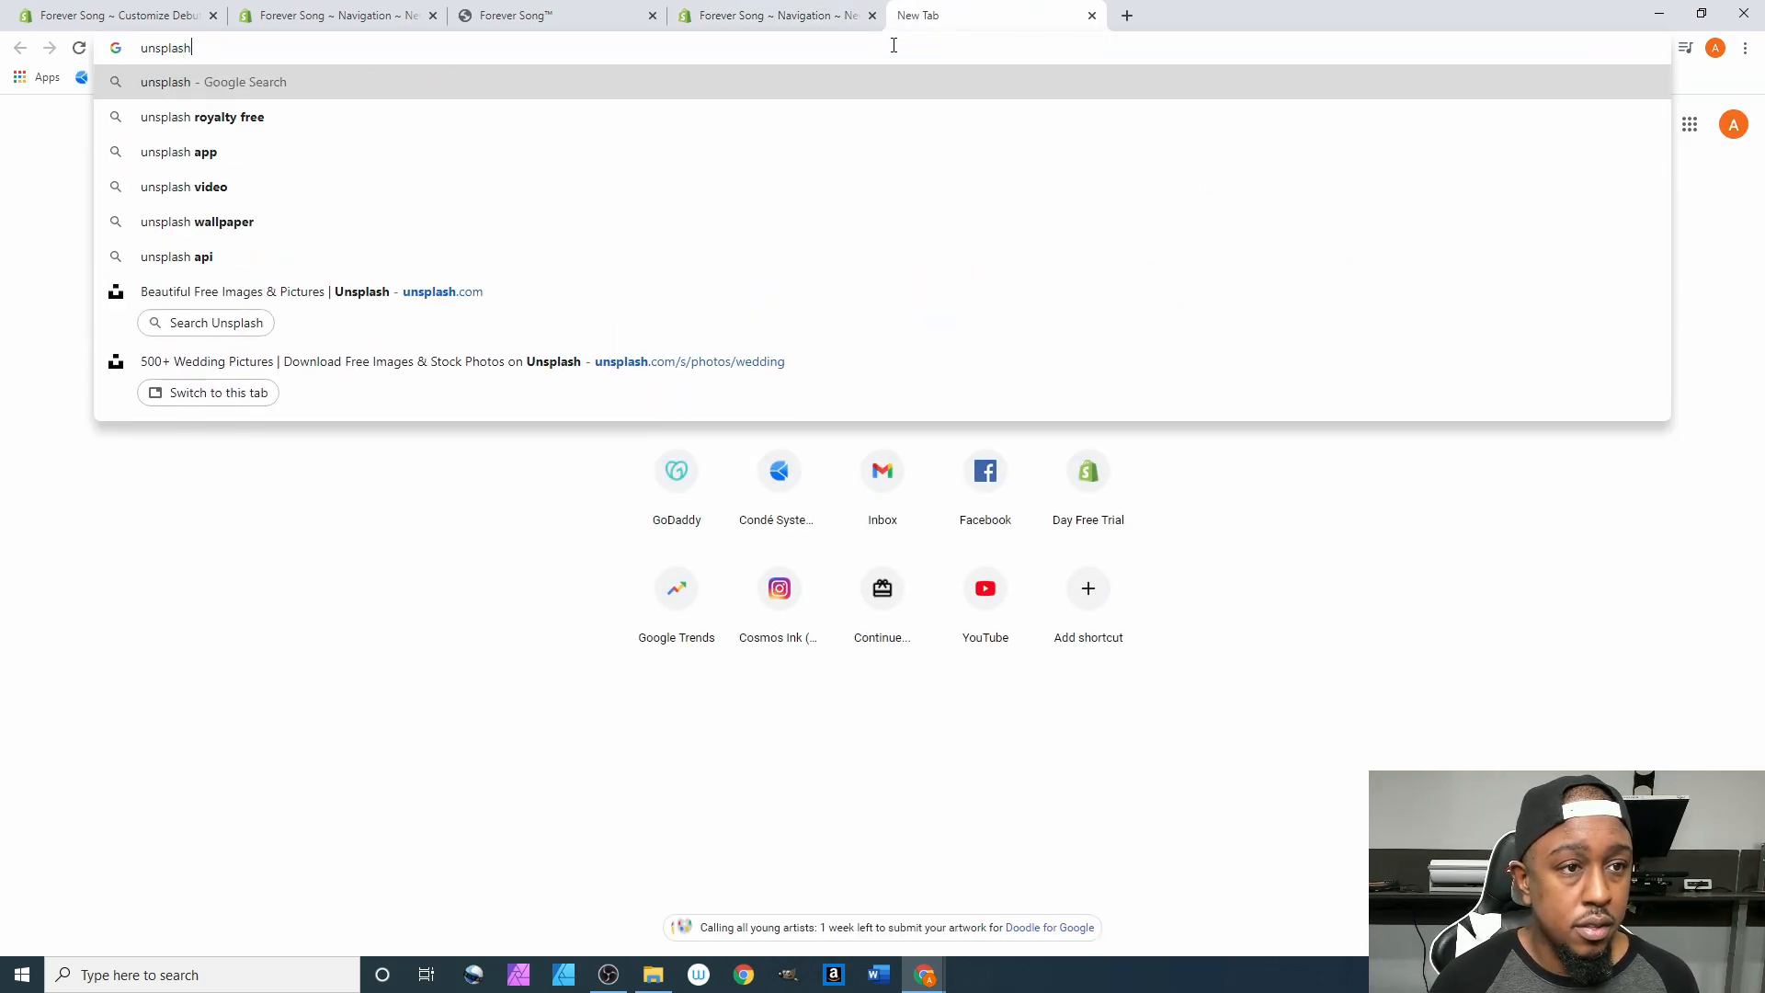
key("Return")
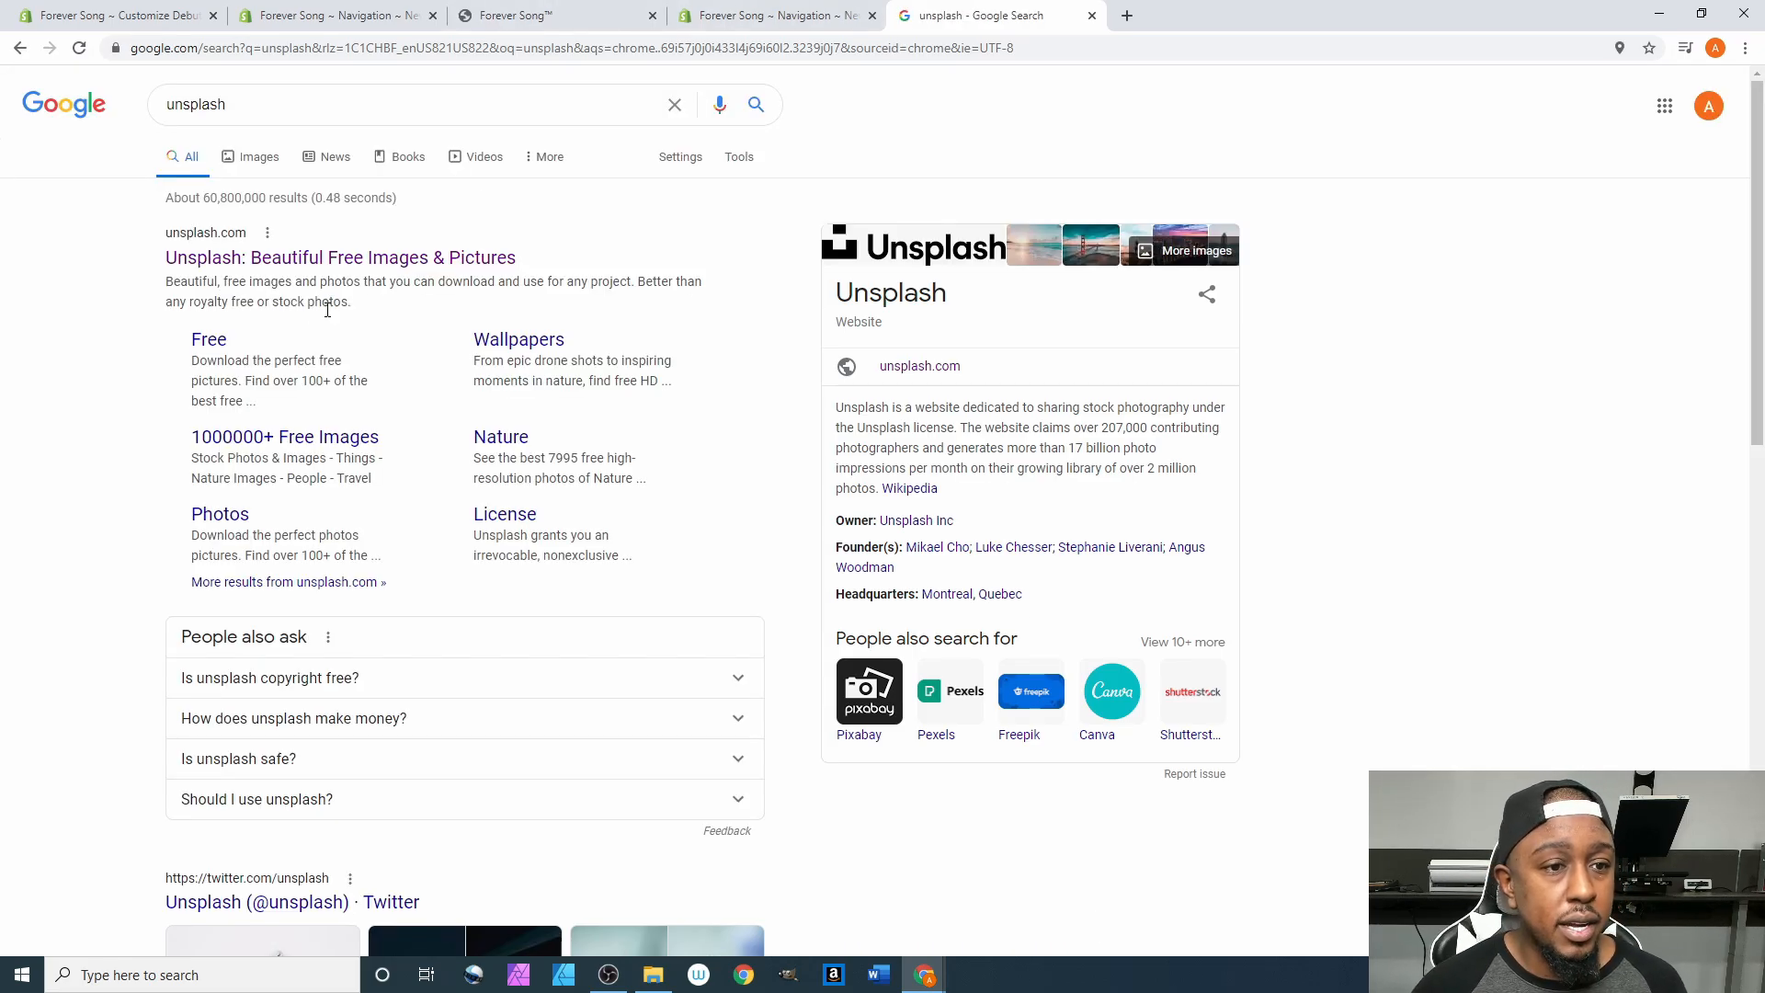
left_click(282, 265)
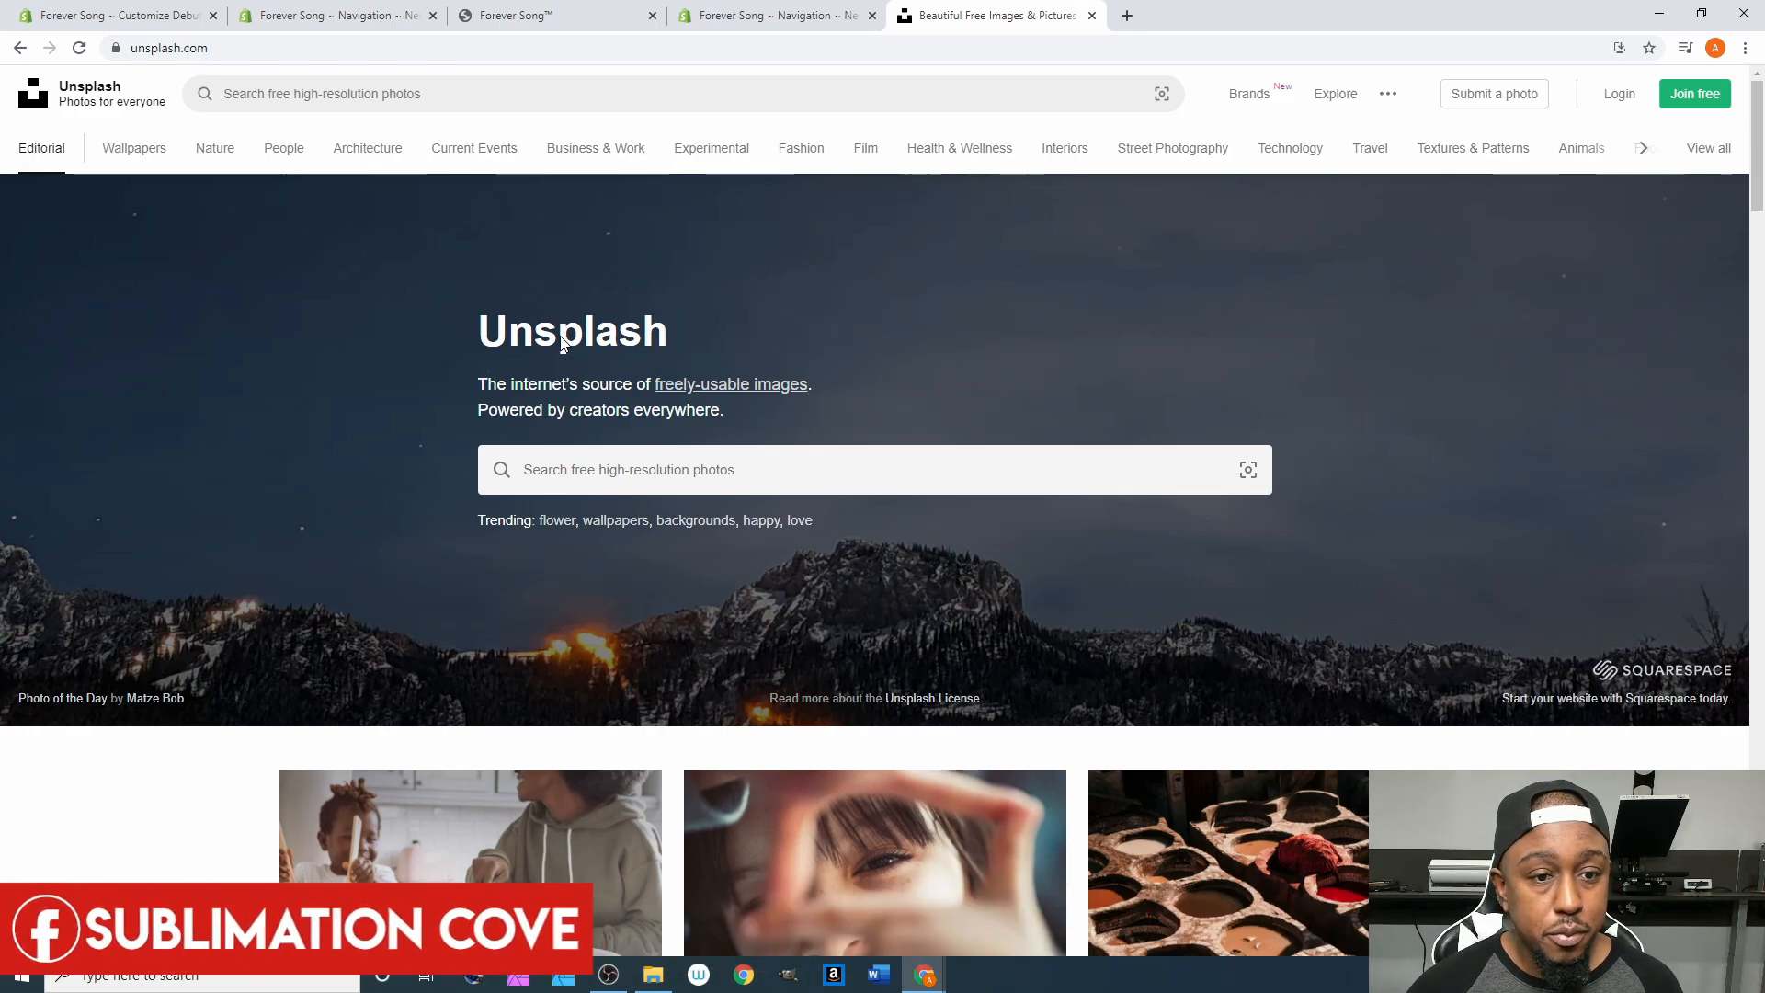
Search Unsplash for "wedding" and browse the photo results.
left_click(566, 457)
type("we")
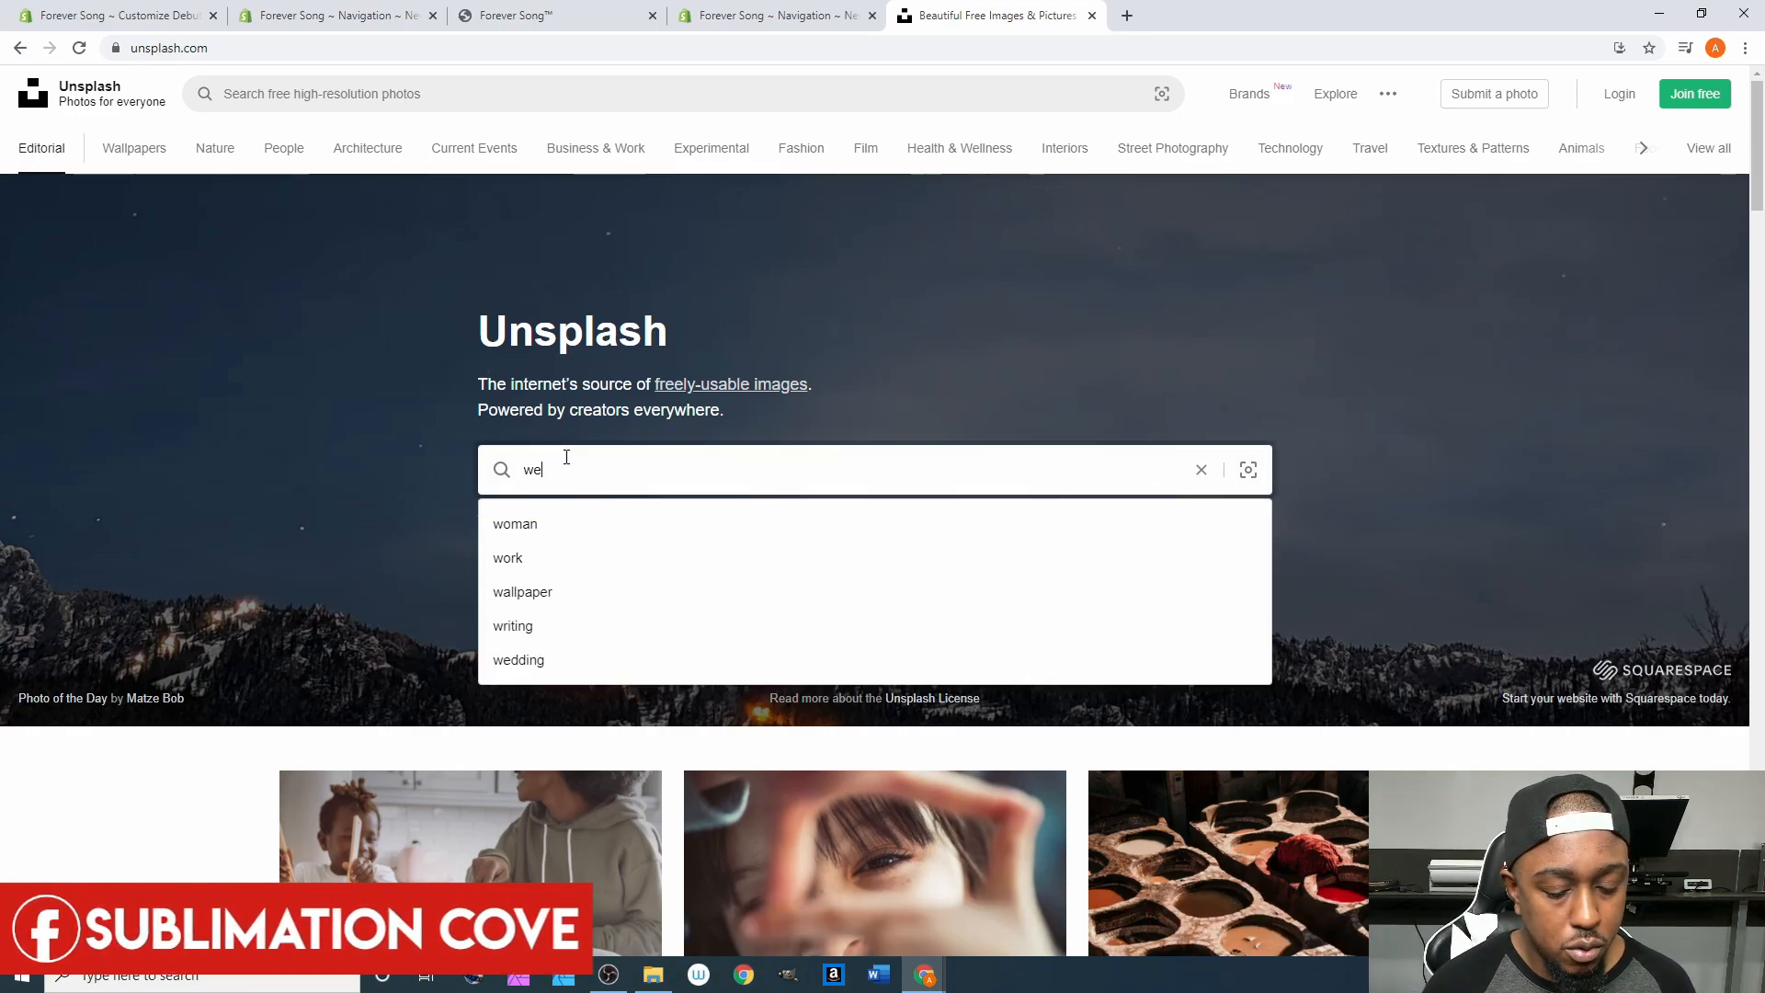
type("dding")
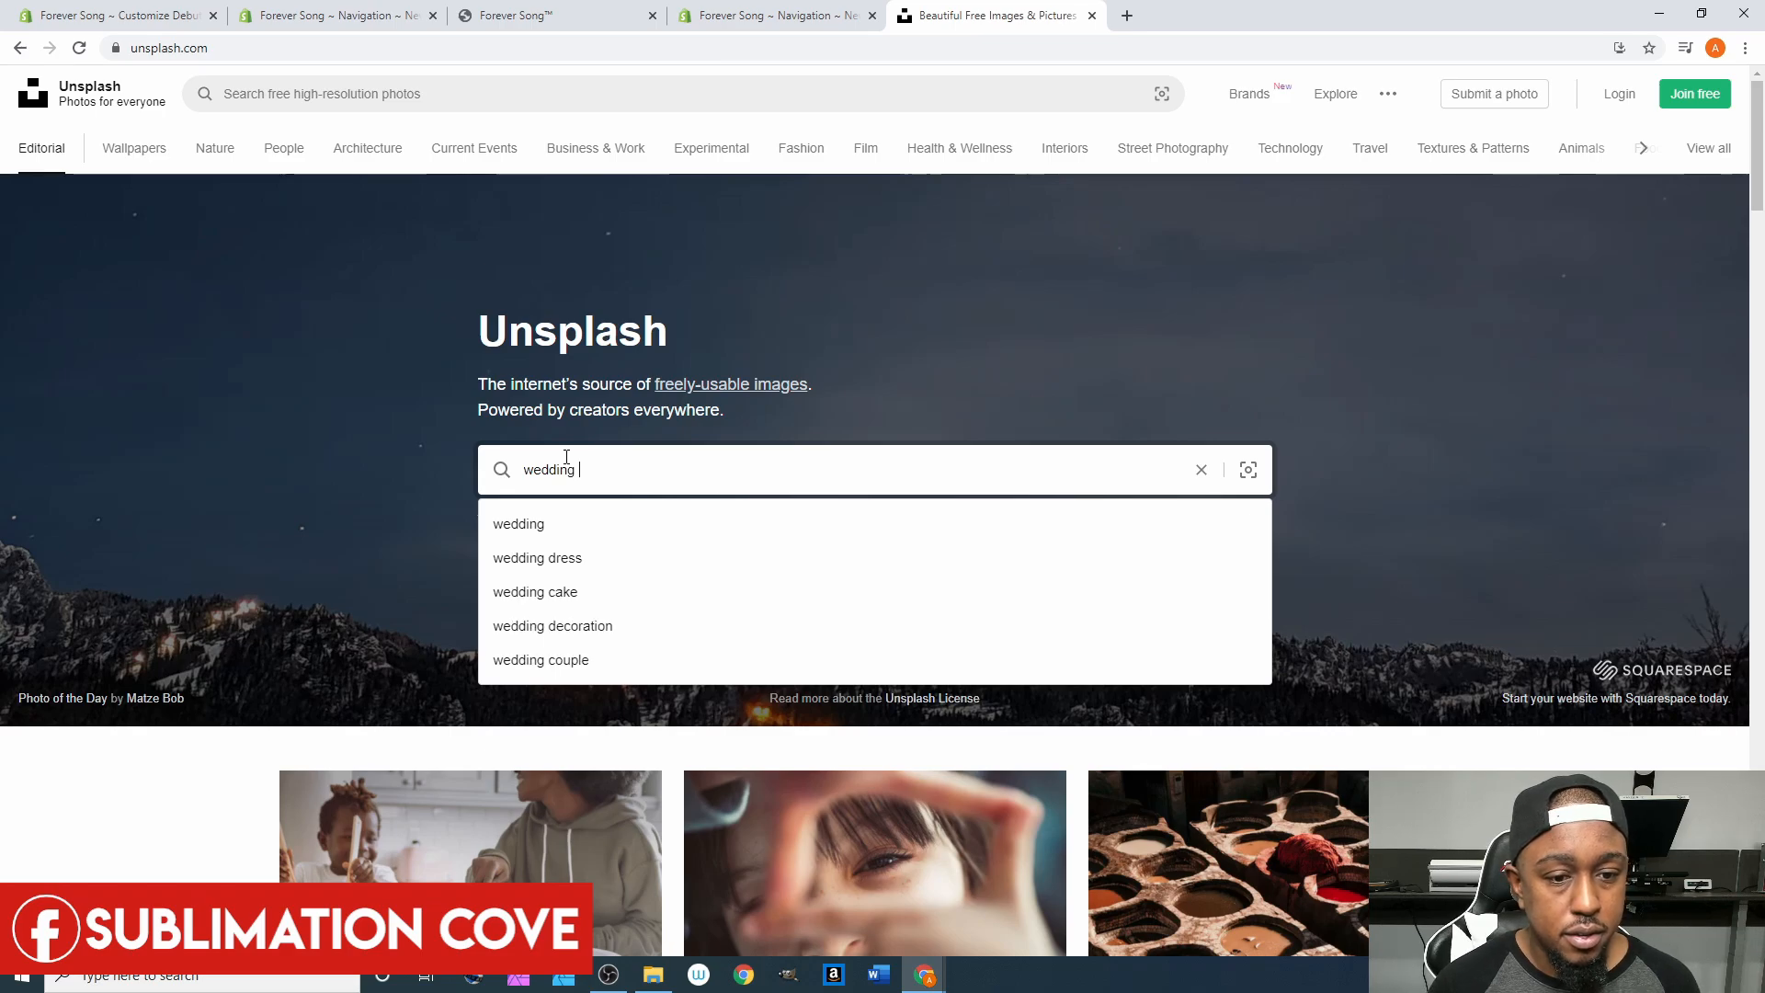
key("Return")
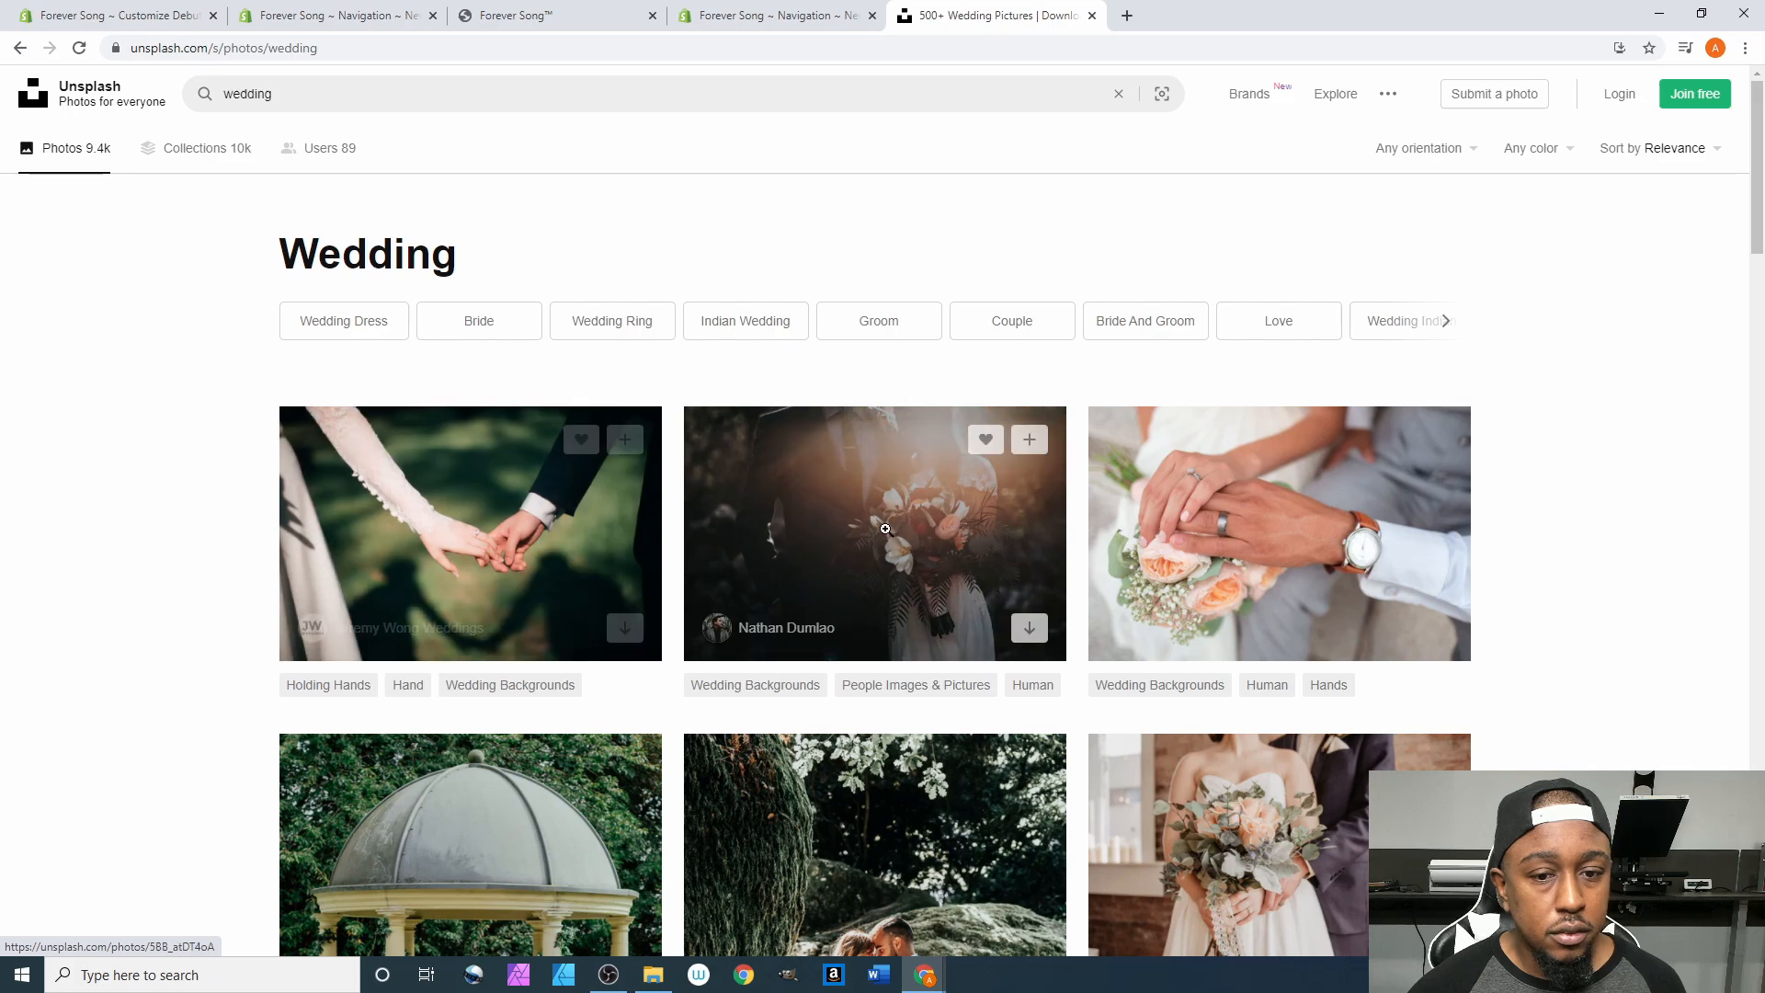
scroll(1463, 633, "down", 1)
scroll(1463, 633, "down", 12)
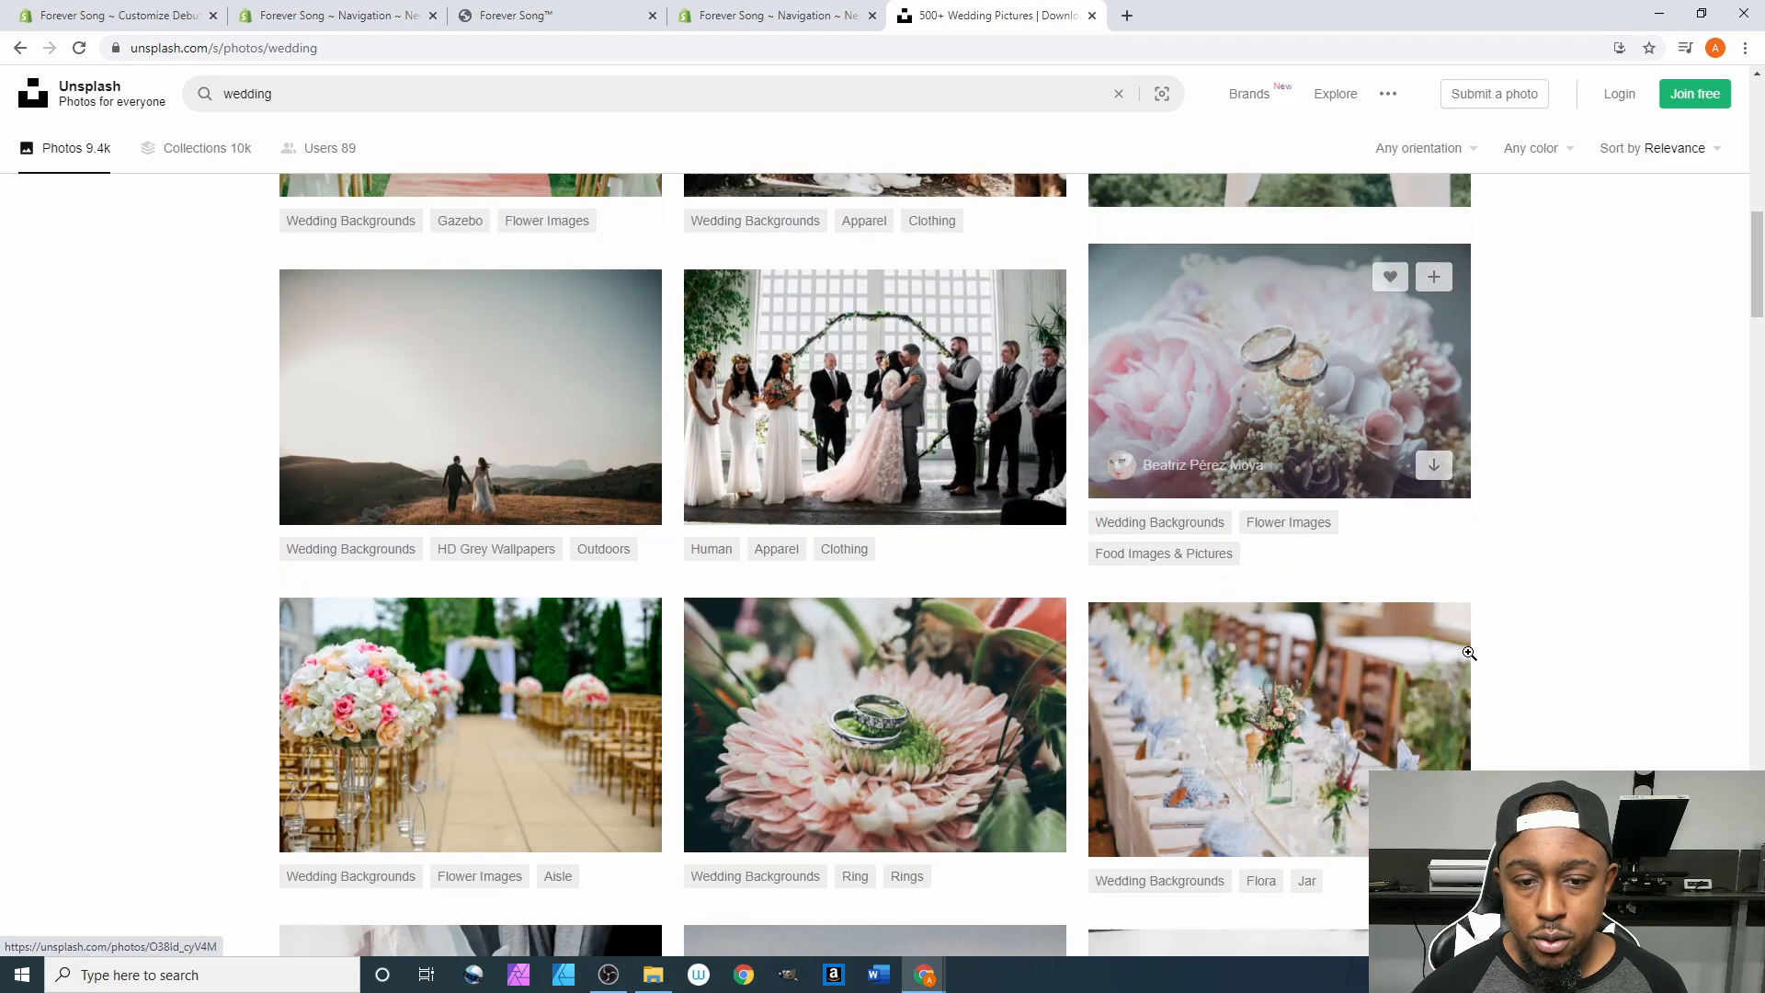
scroll(1476, 673, "down", 3)
scroll(1476, 673, "down", 10)
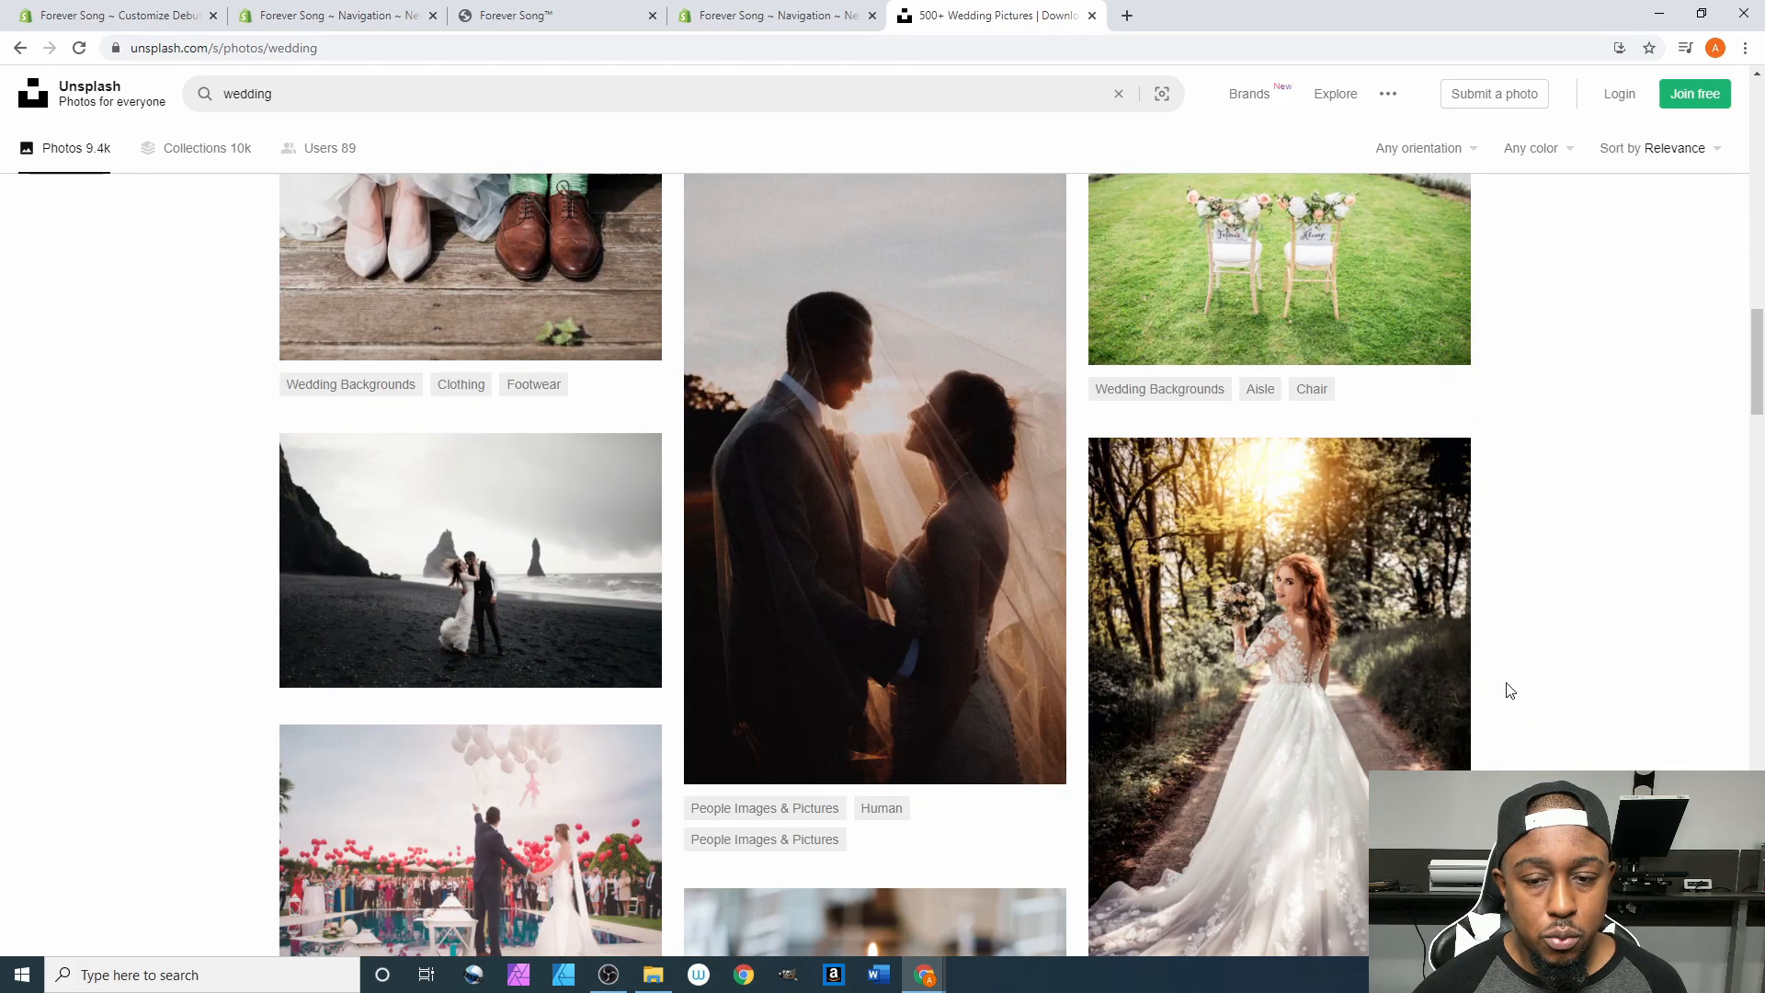
scroll(1545, 706, "up", 10)
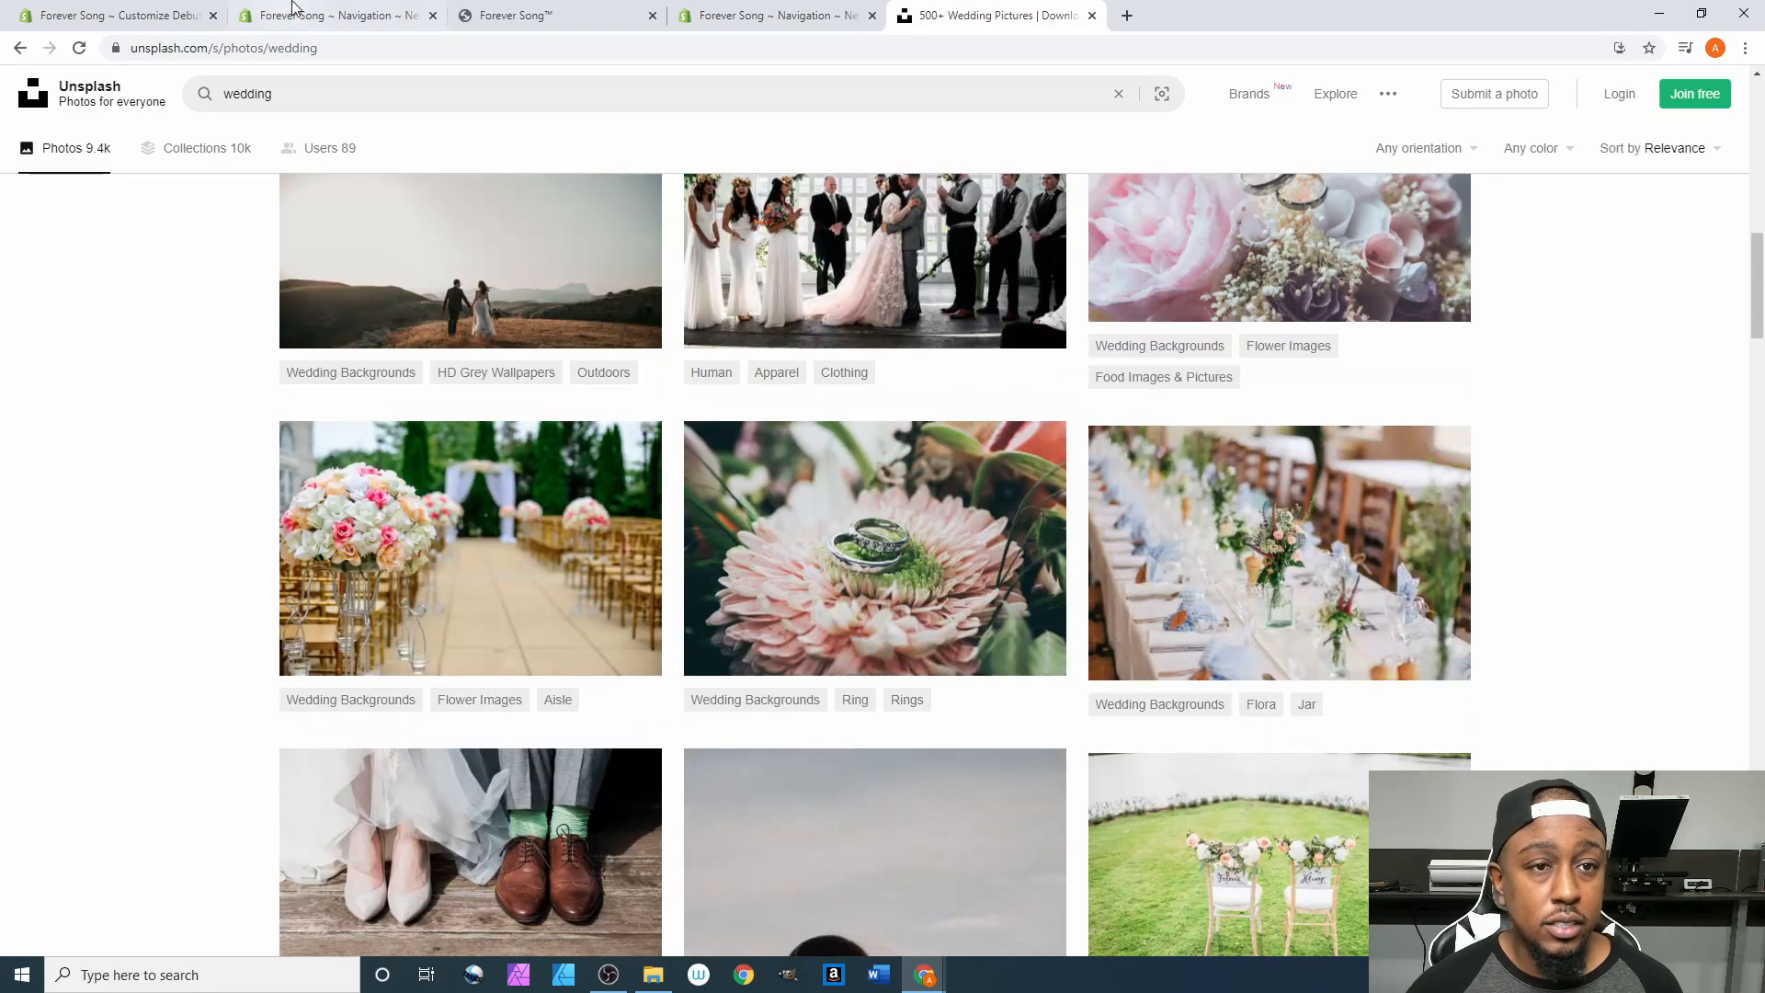
Check the live storefront page and the Image with text overlay section in the Shopify theme editor.
left_click(570, 16)
scroll(812, 236, "up", 15)
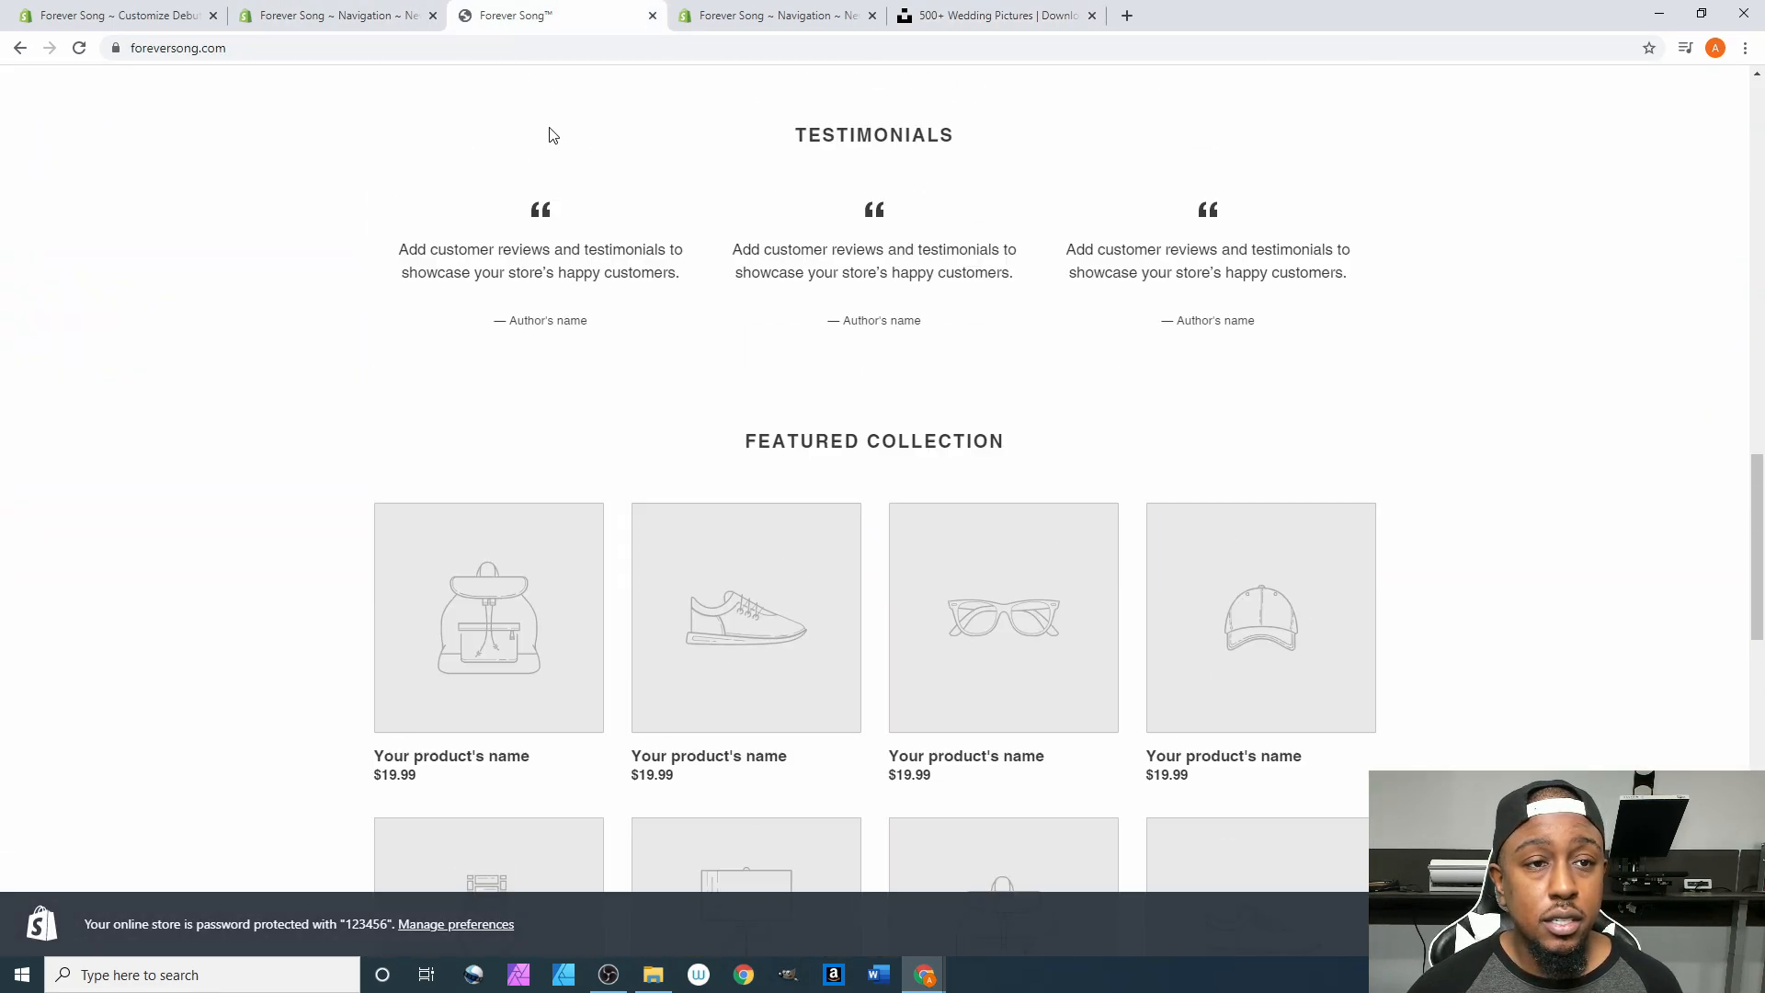
left_click(318, 11)
left_click(101, 14)
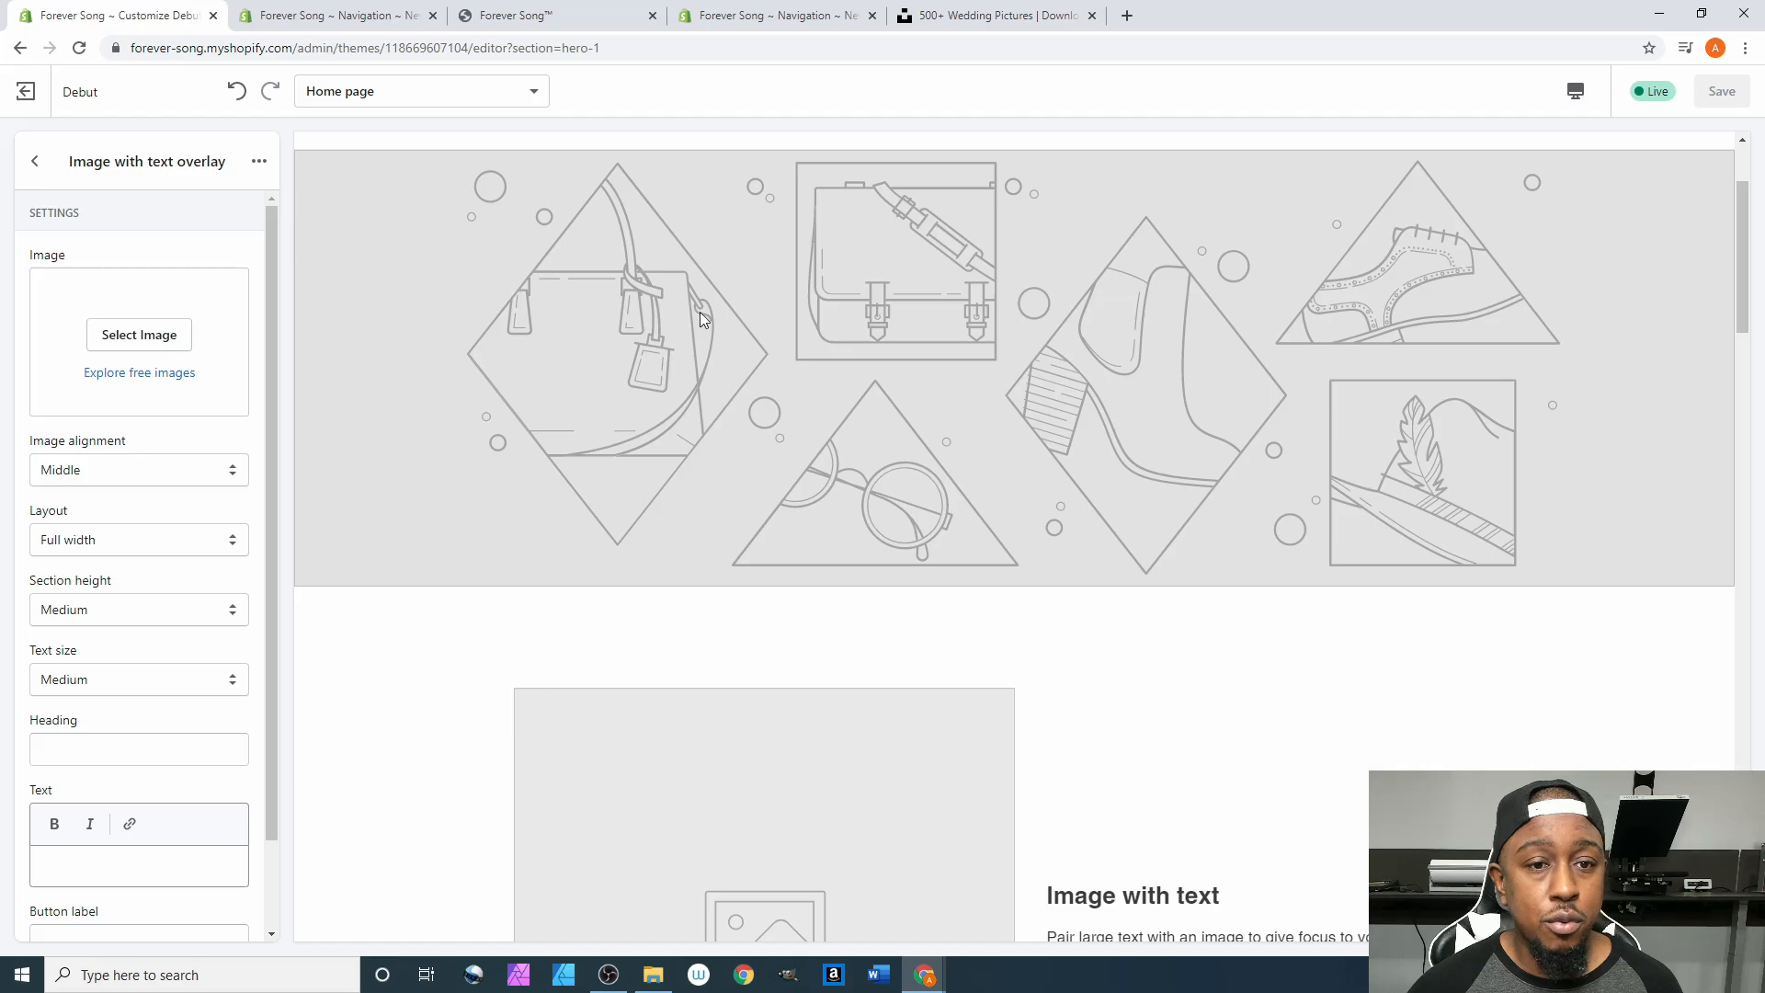
Download the Unsplash photo of the bride and groom kissing in front of their wedding party.
left_click(975, 16)
scroll(1051, 309, "up", 3)
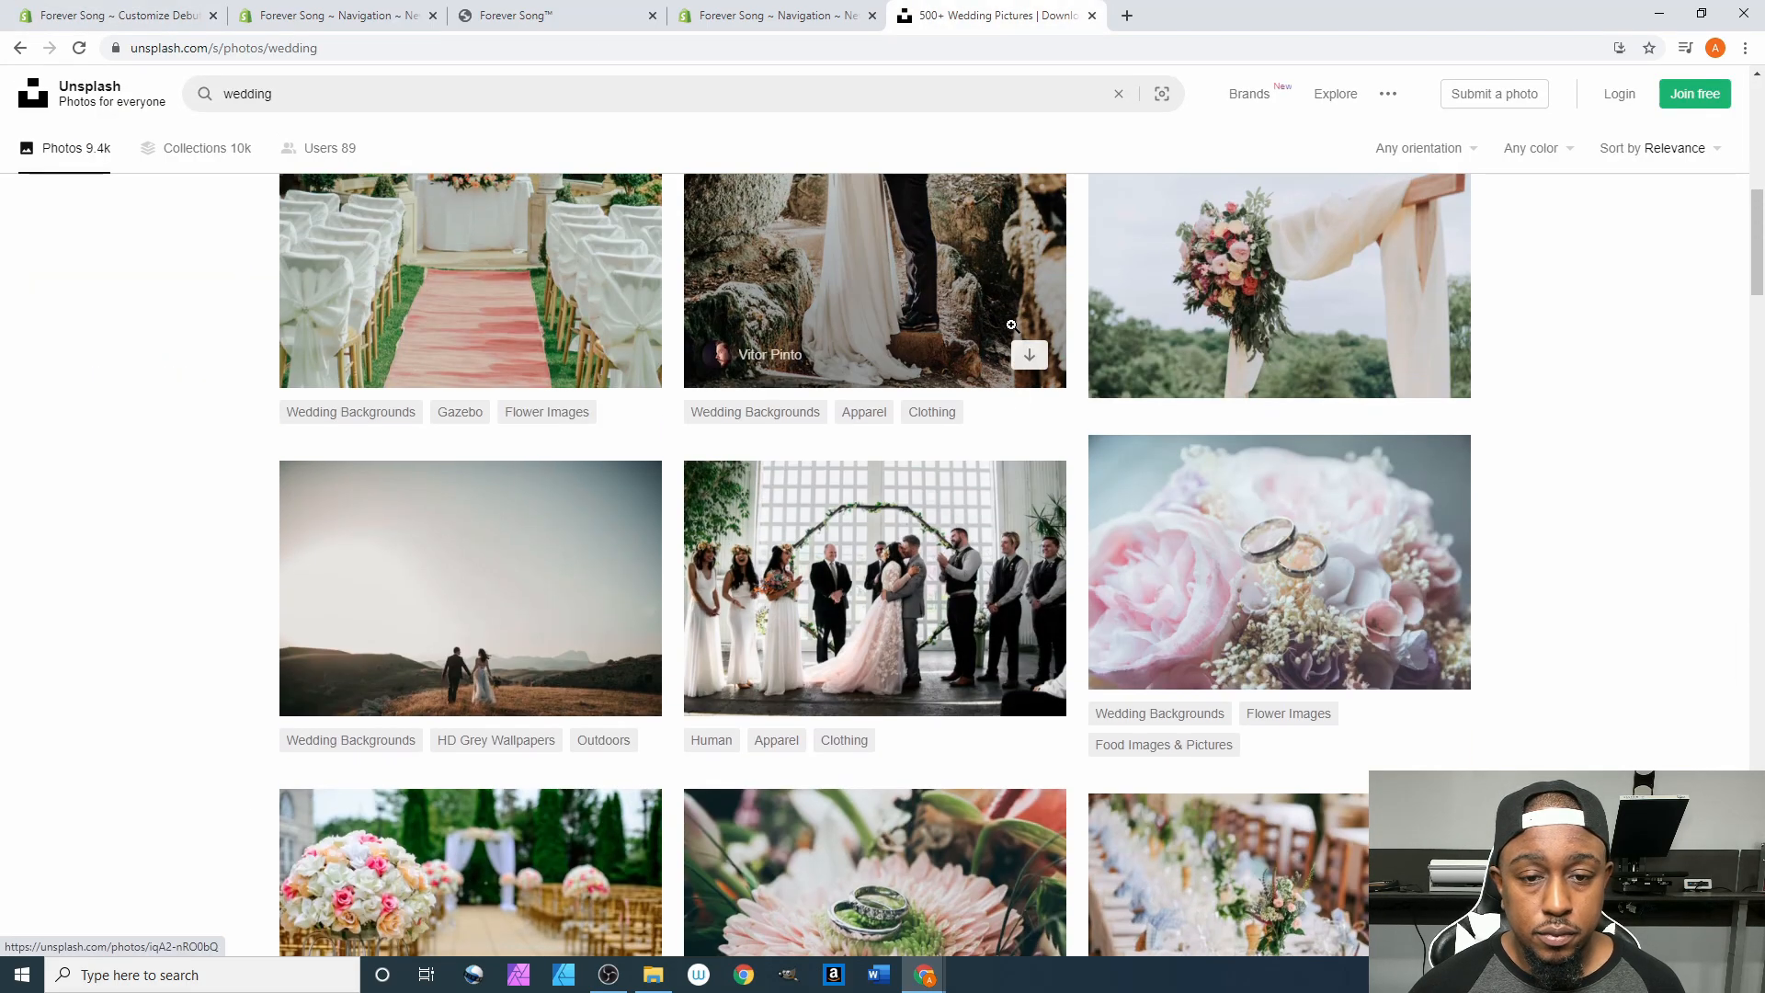
left_click(1025, 648)
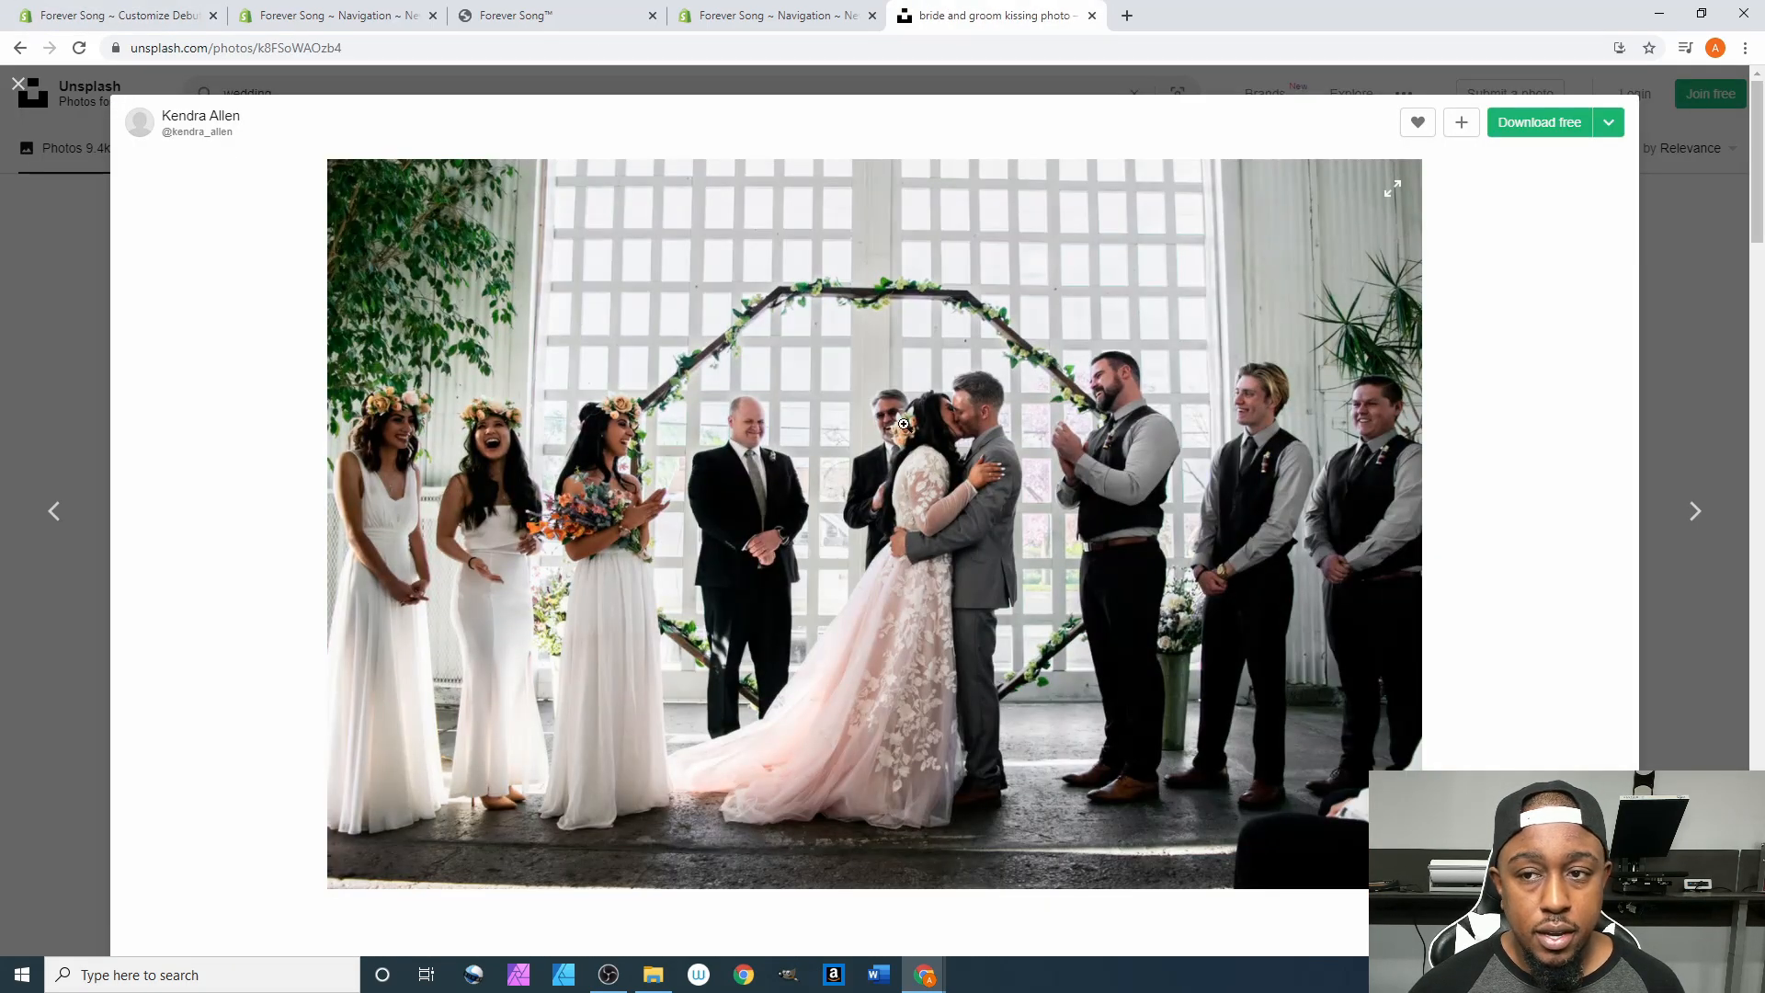
left_click(1536, 125)
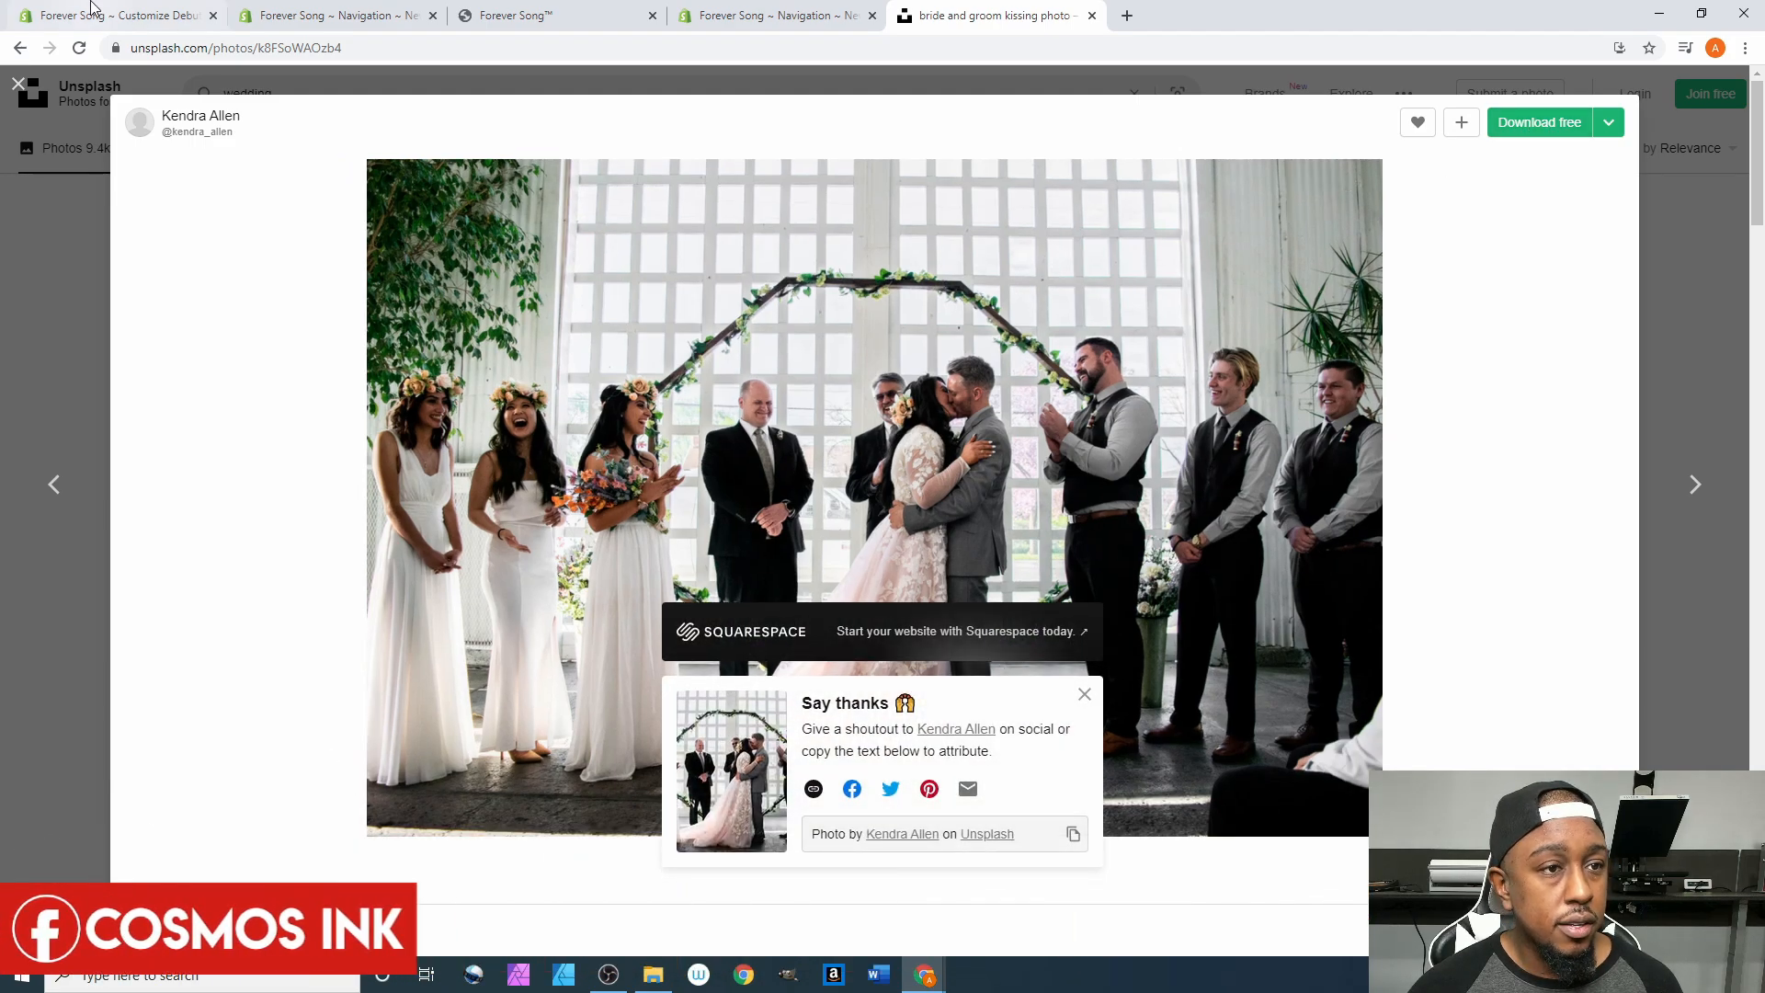
Try to upload the downloaded ceremony photo as the image of the Image with text overlay section in the Shopify theme editor.
left_click(129, 14)
left_click(150, 342)
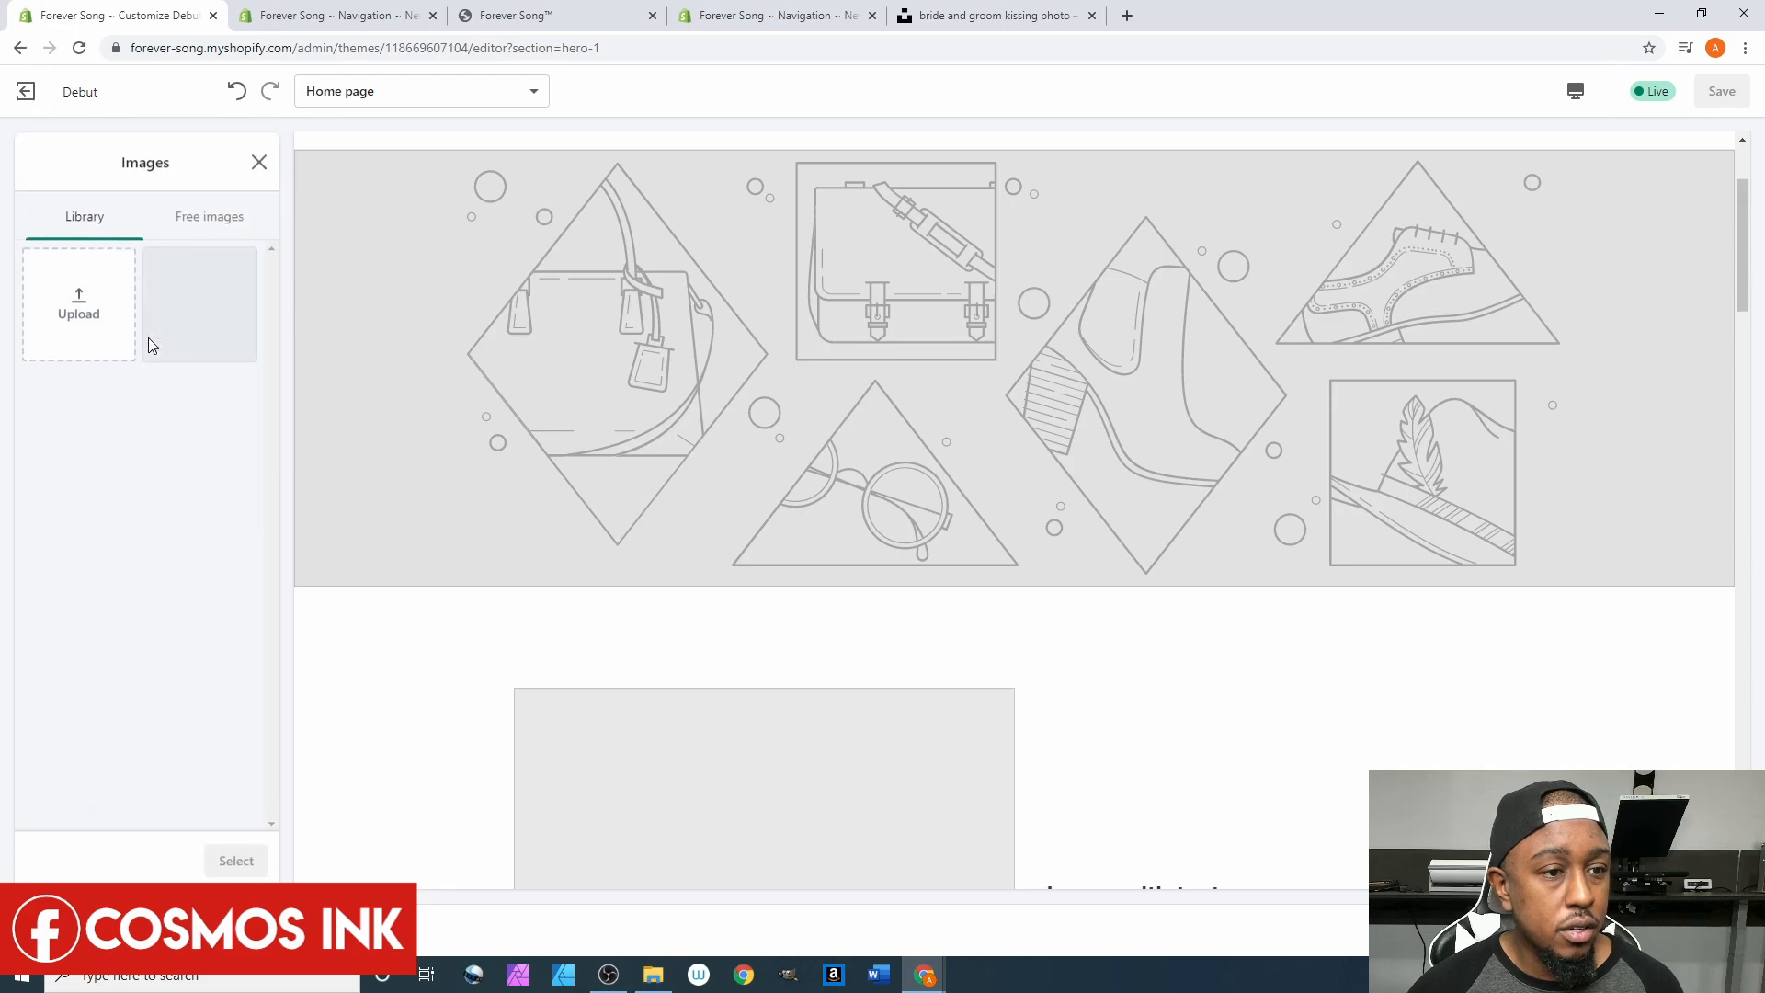
left_click(106, 299)
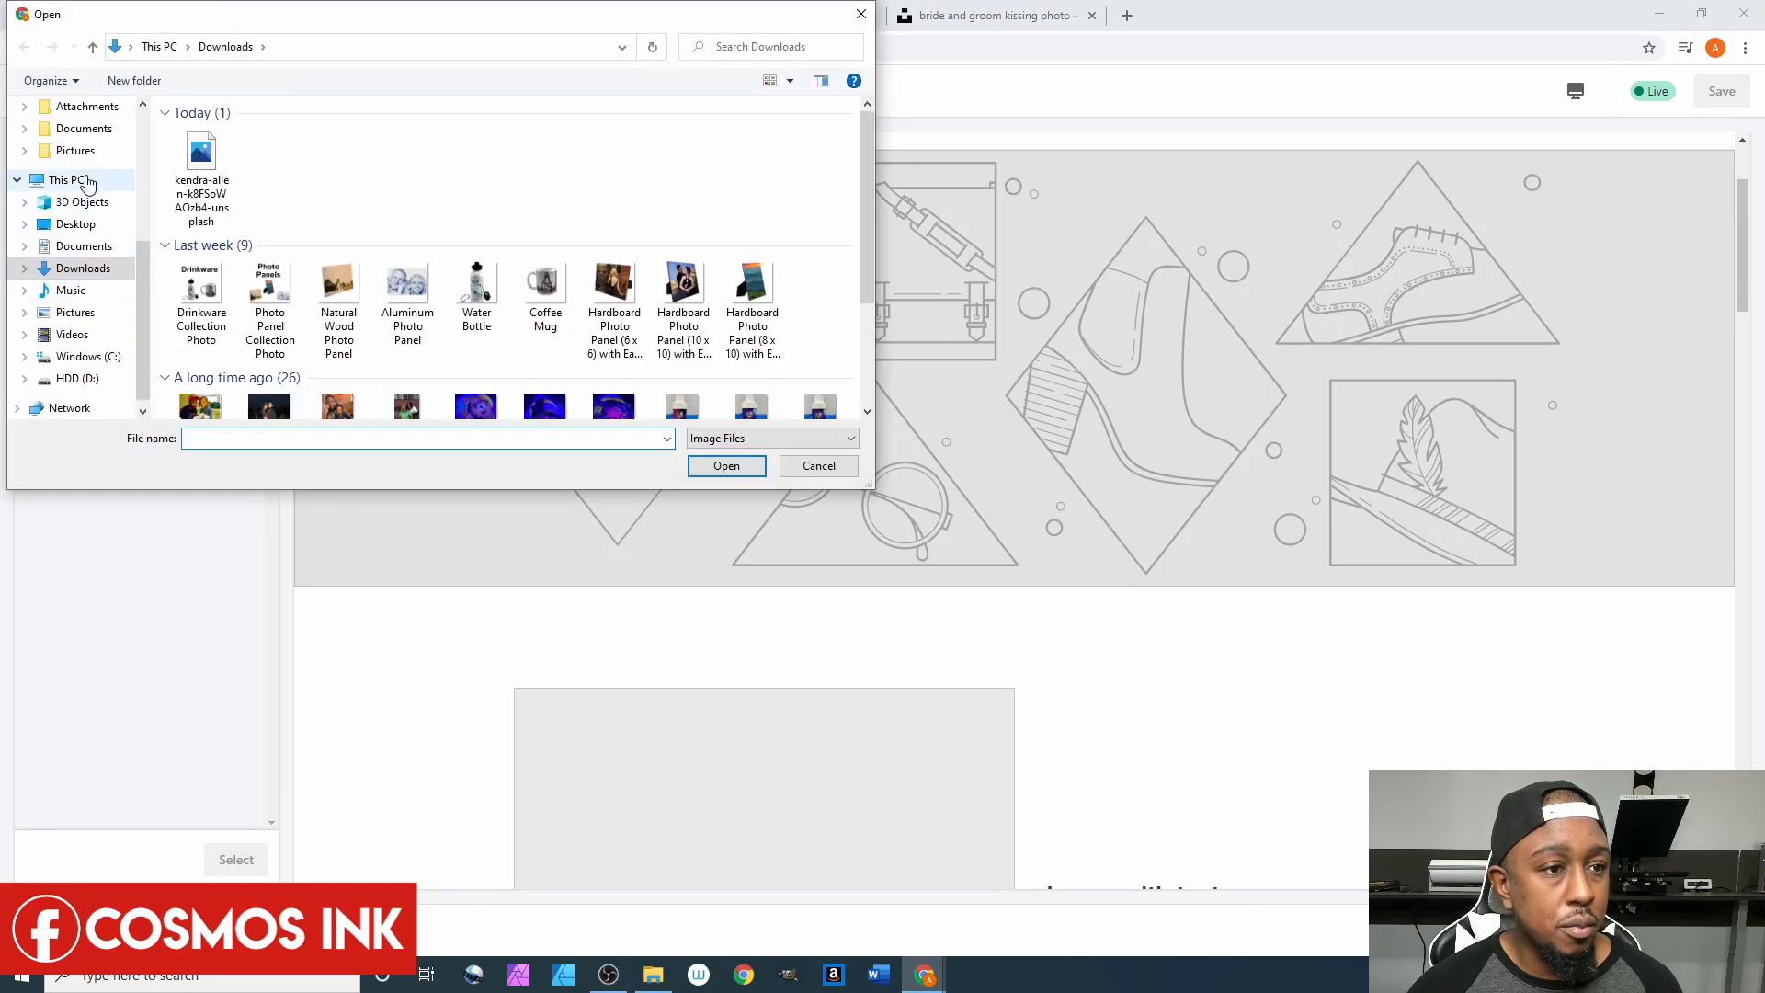
scroll(93, 129, "up", 3)
scroll(94, 129, "up", 3)
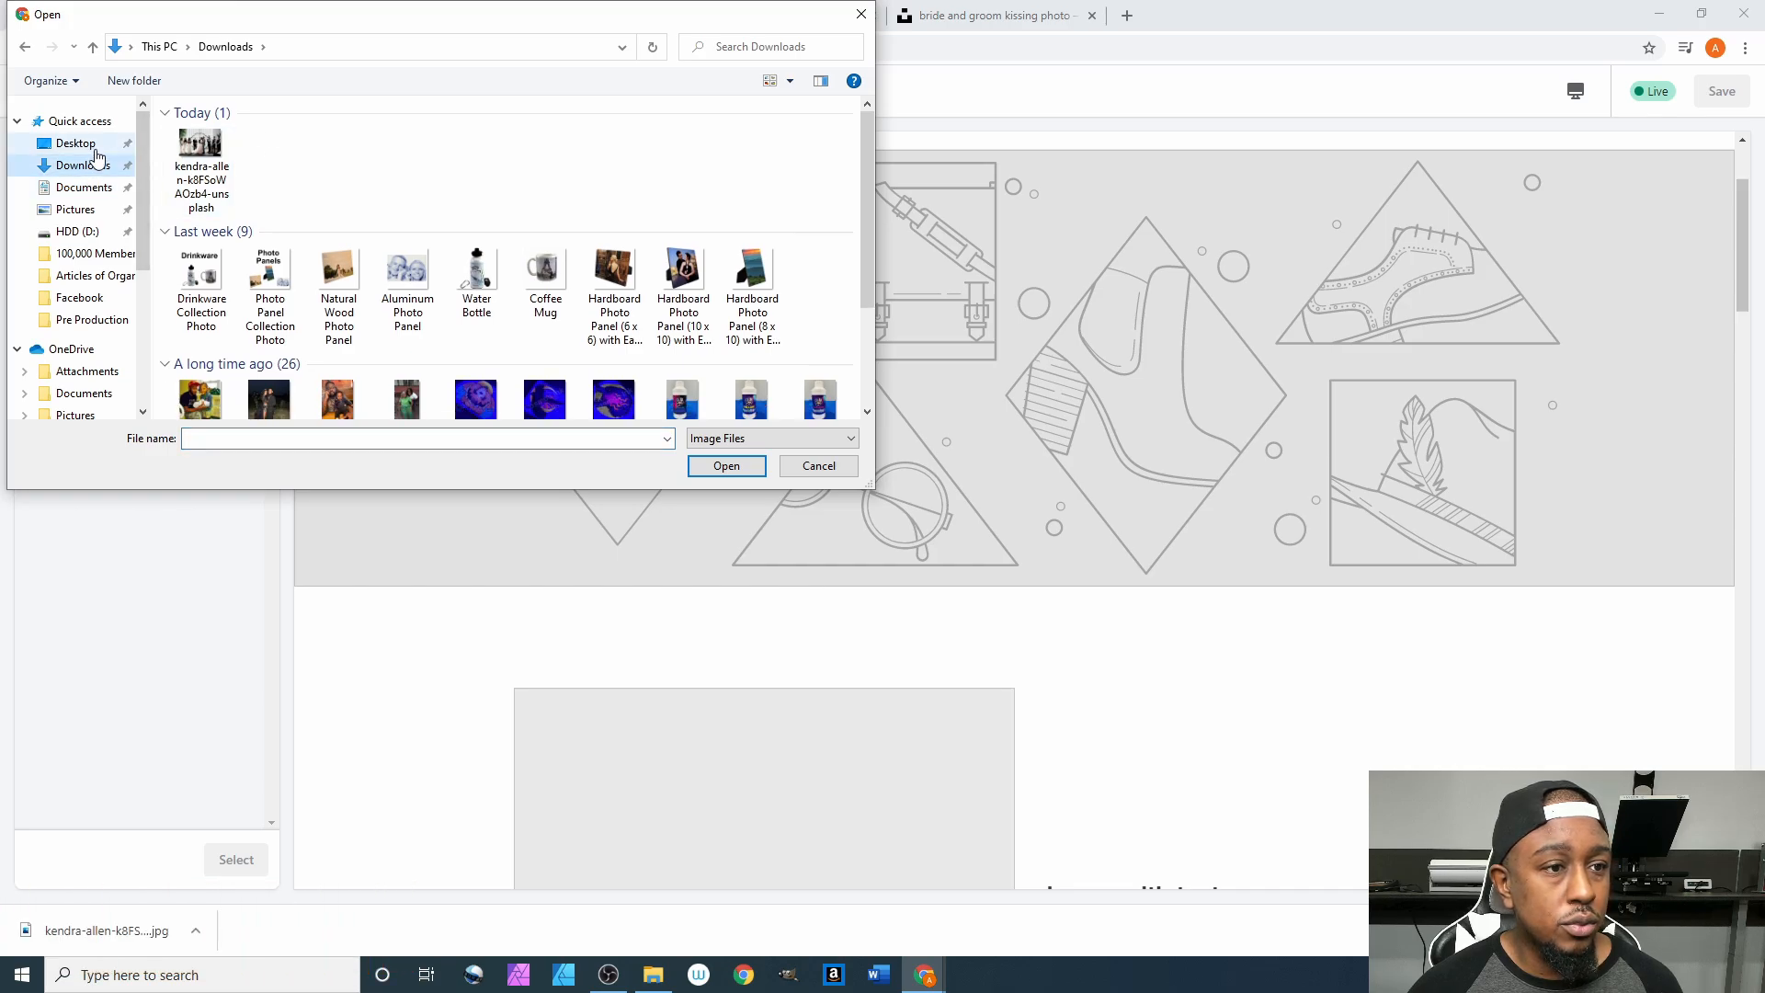
left_click(200, 156)
left_click(723, 466)
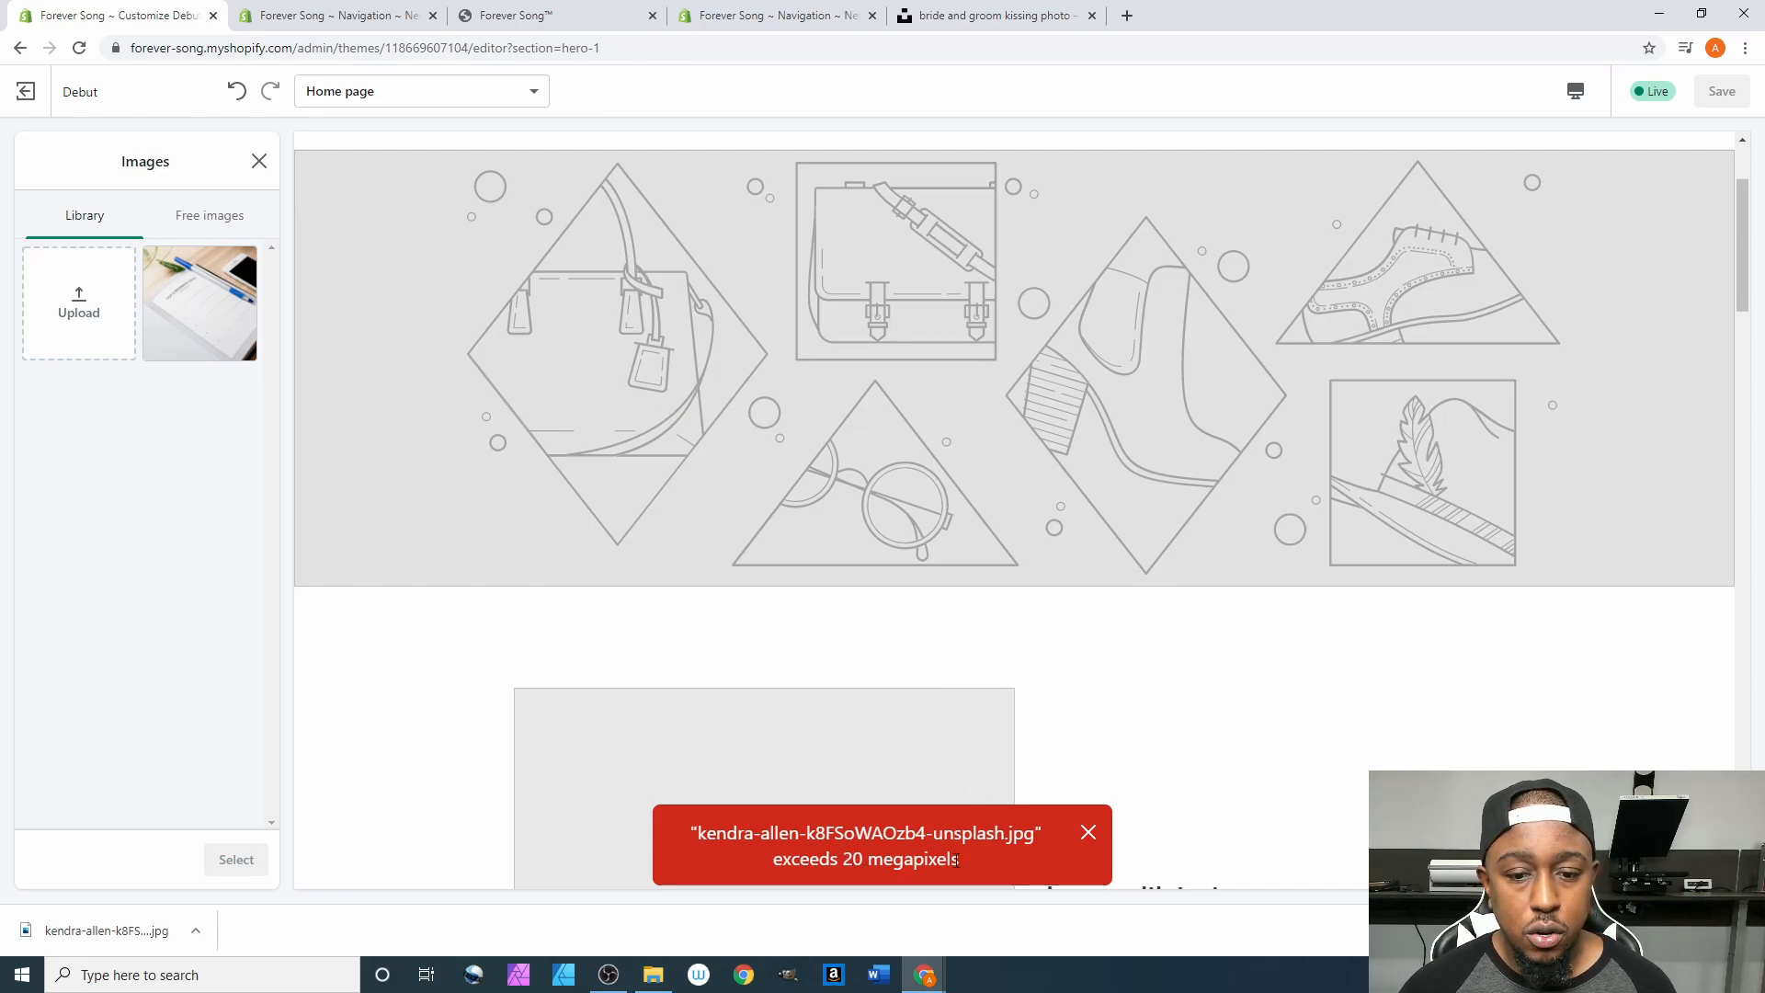
Return to the Unsplash wedding results and download the photo of small flower bouquets lined up on a wooden table.
left_click(761, 17)
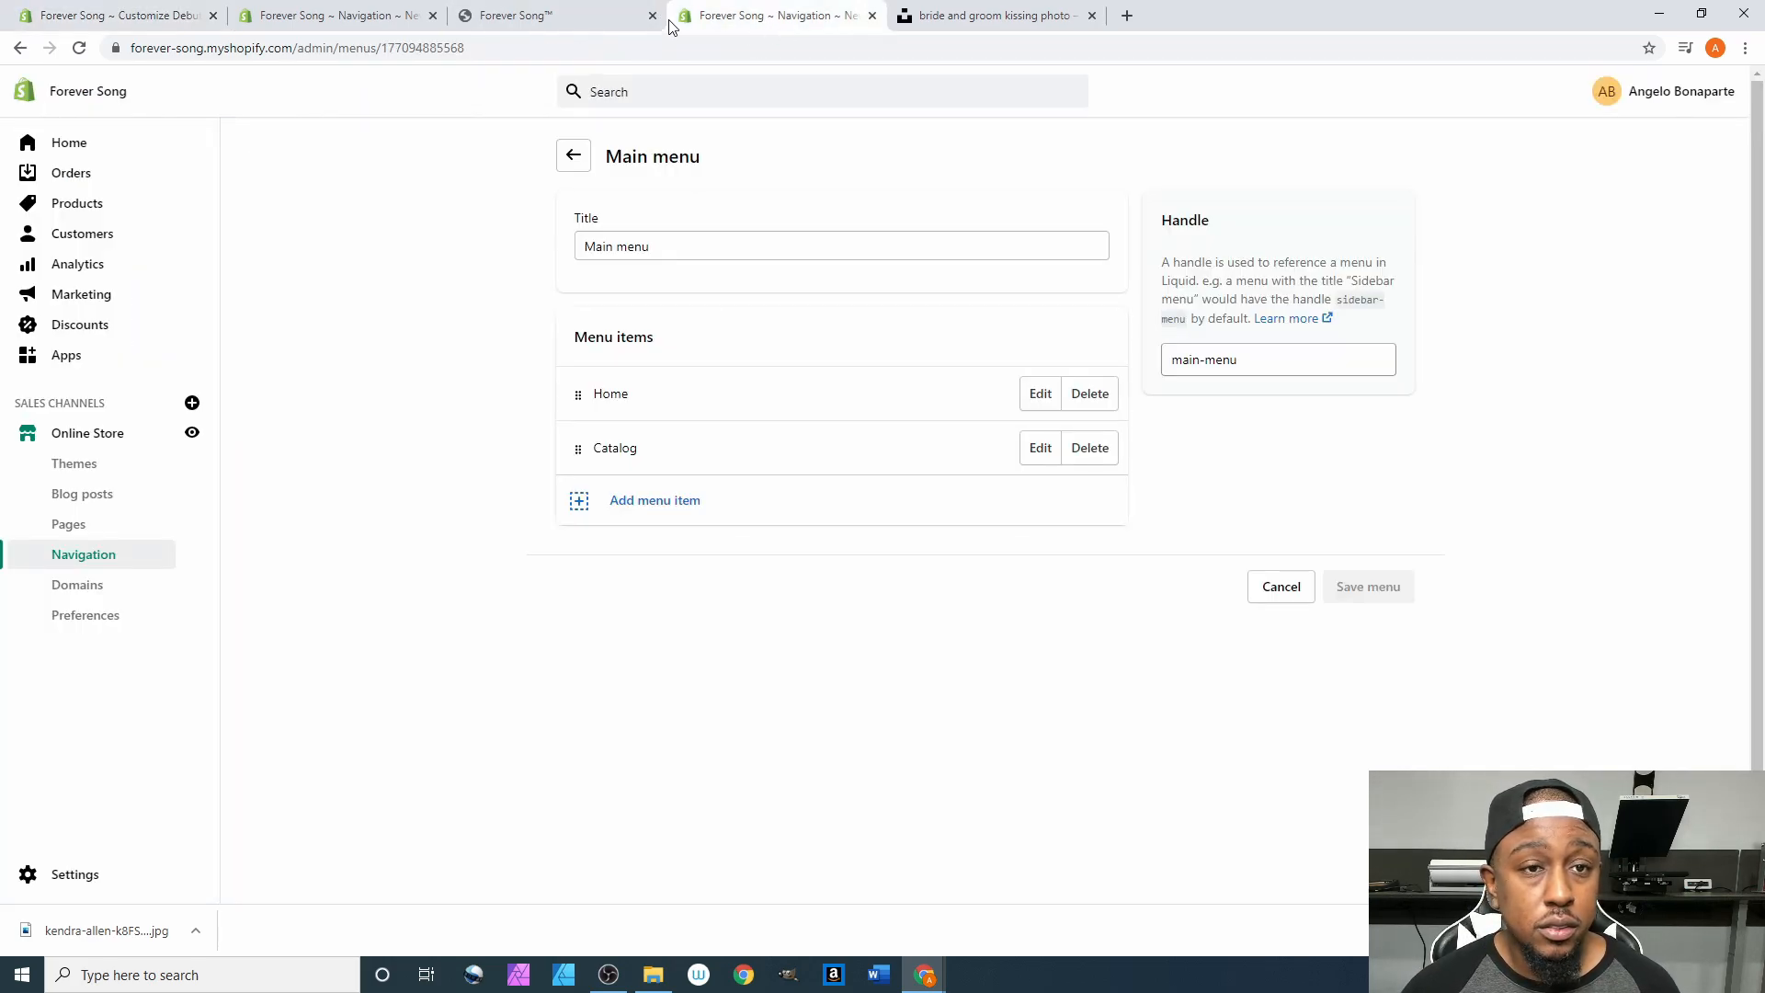
left_click(585, 15)
left_click(369, 11)
left_click(1005, 23)
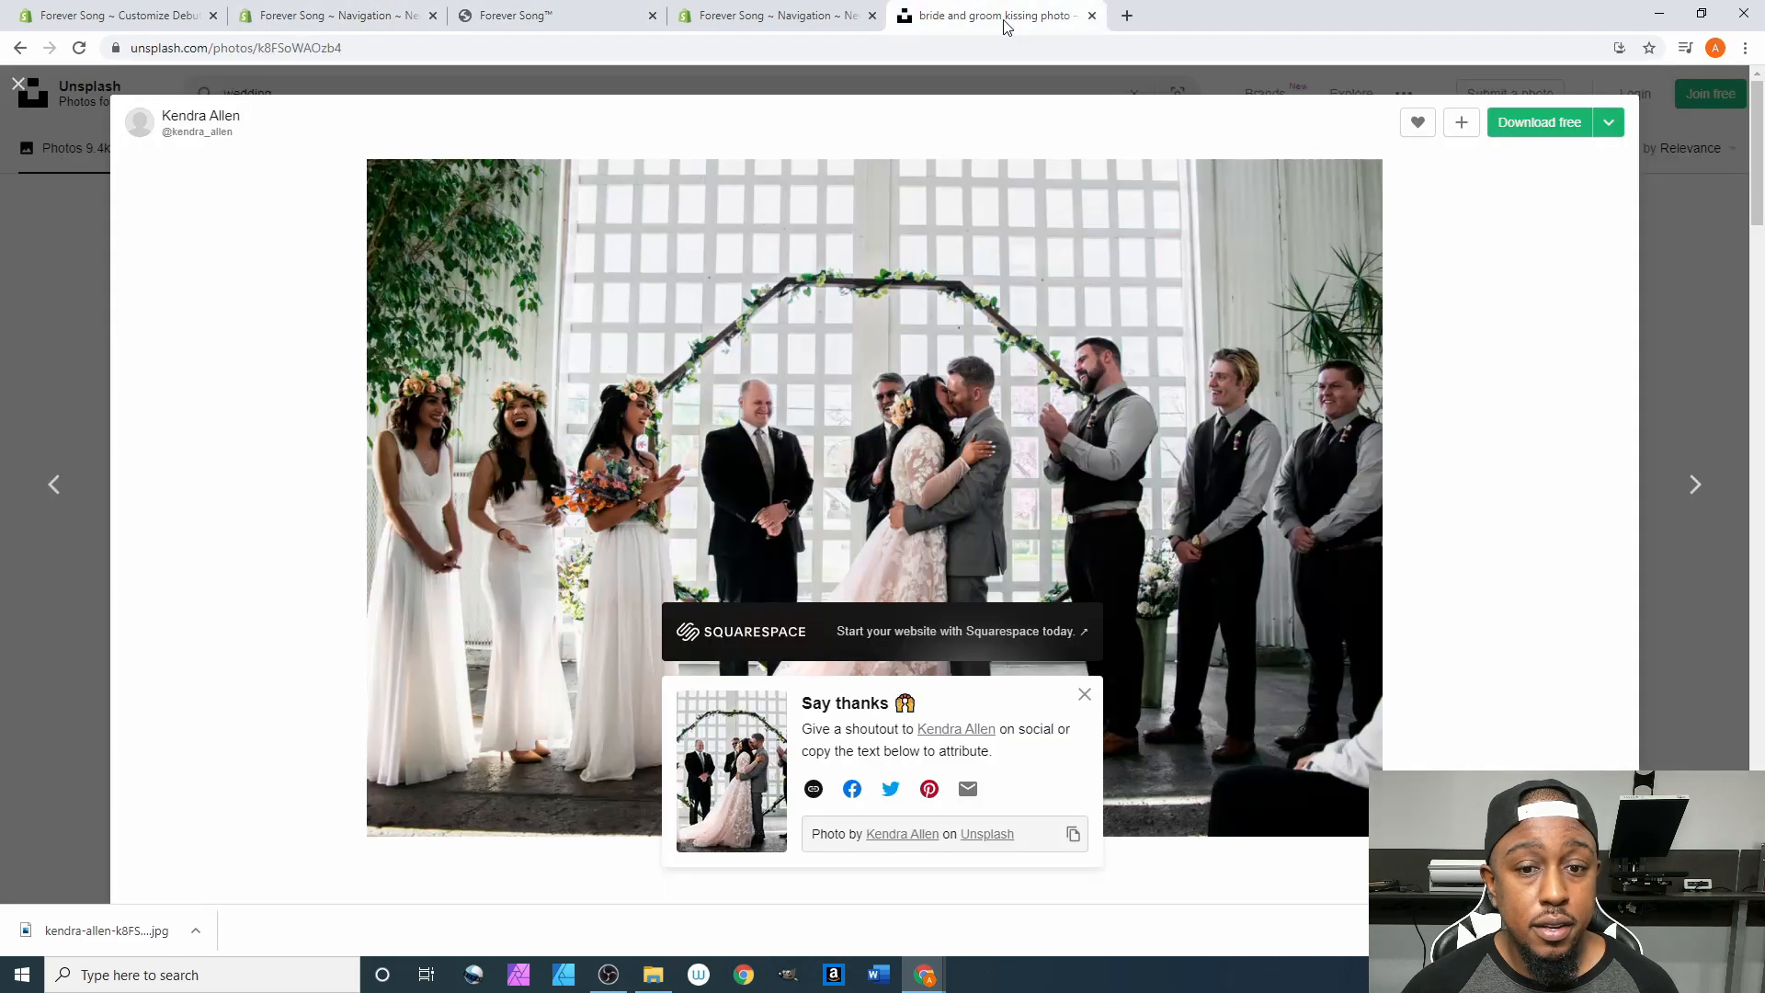
left_click(1678, 331)
scroll(1296, 478, "down", 10)
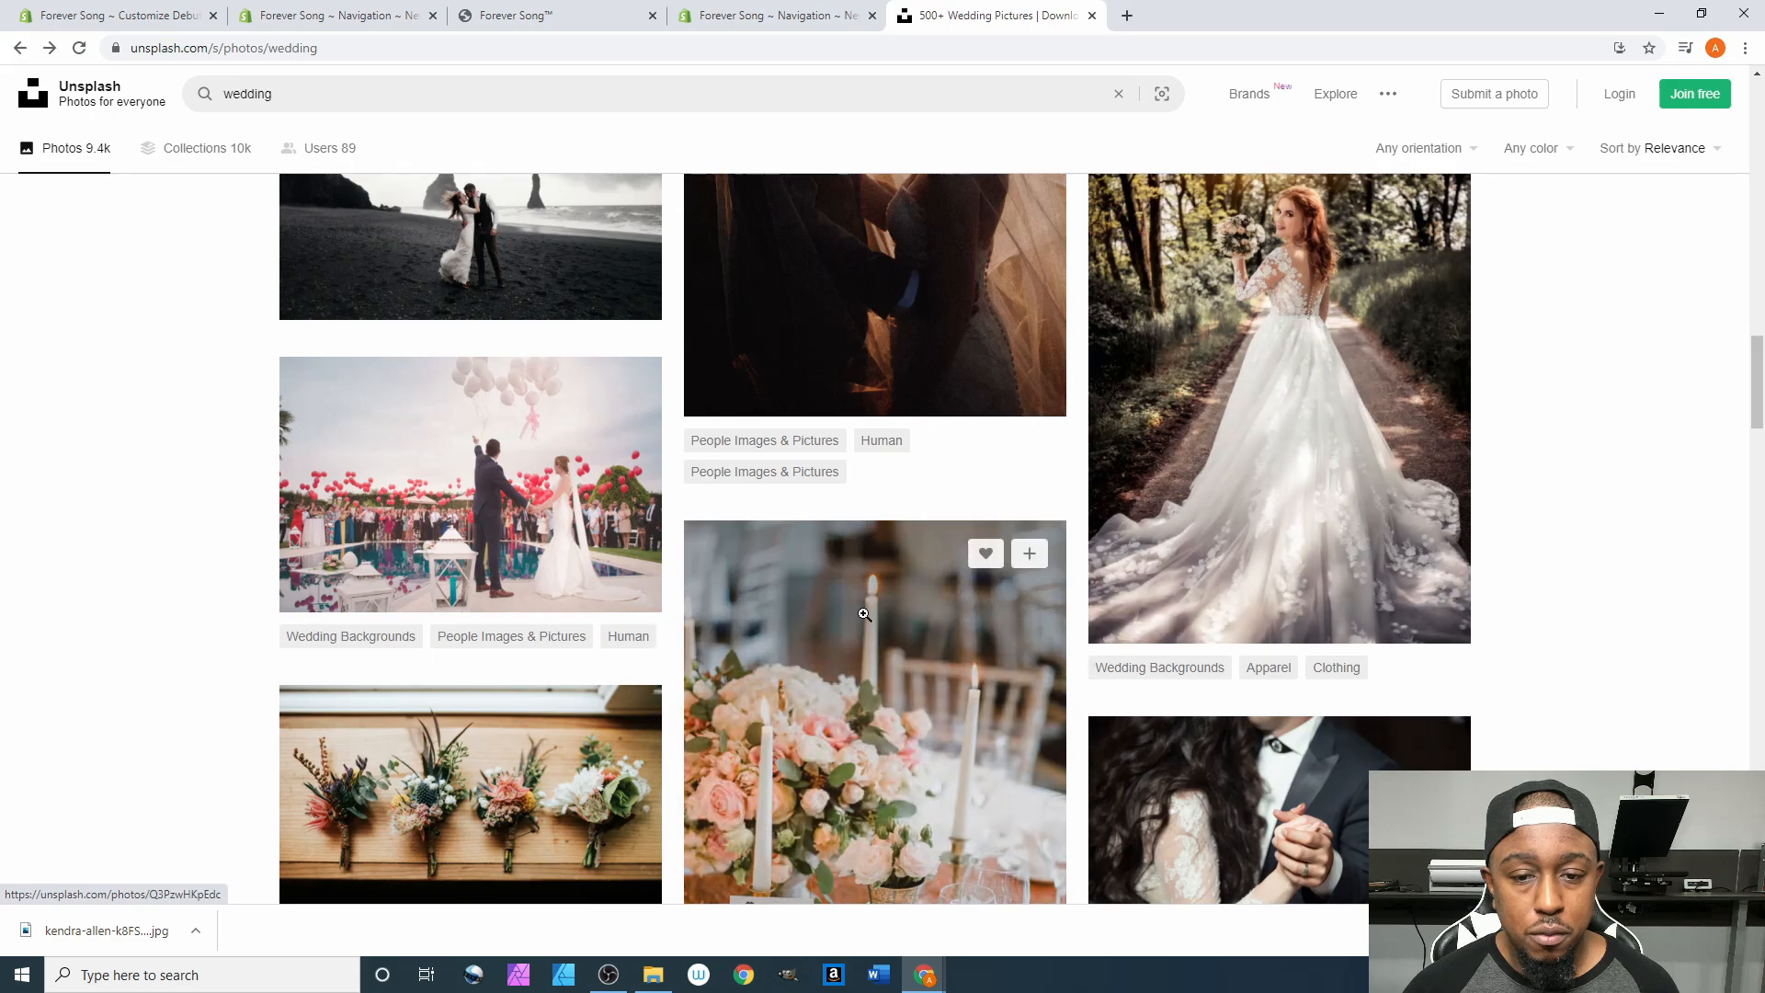
scroll(864, 614, "down", 1)
left_click(515, 726)
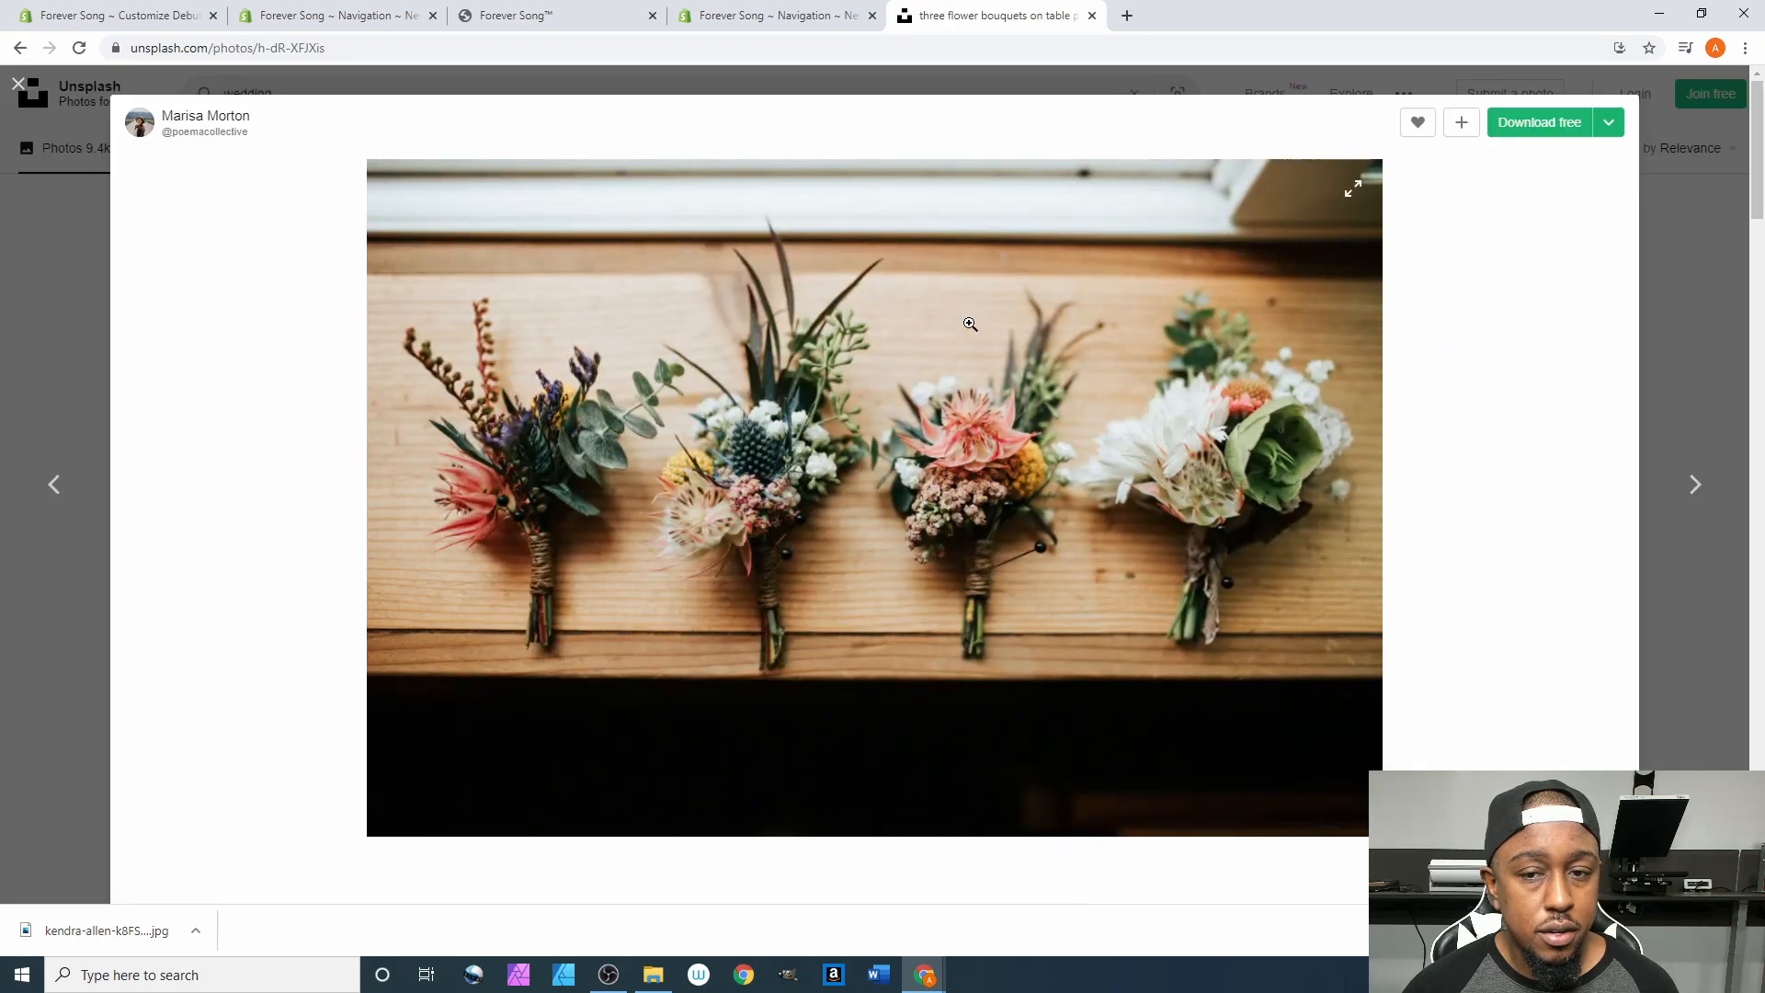
left_click(1551, 131)
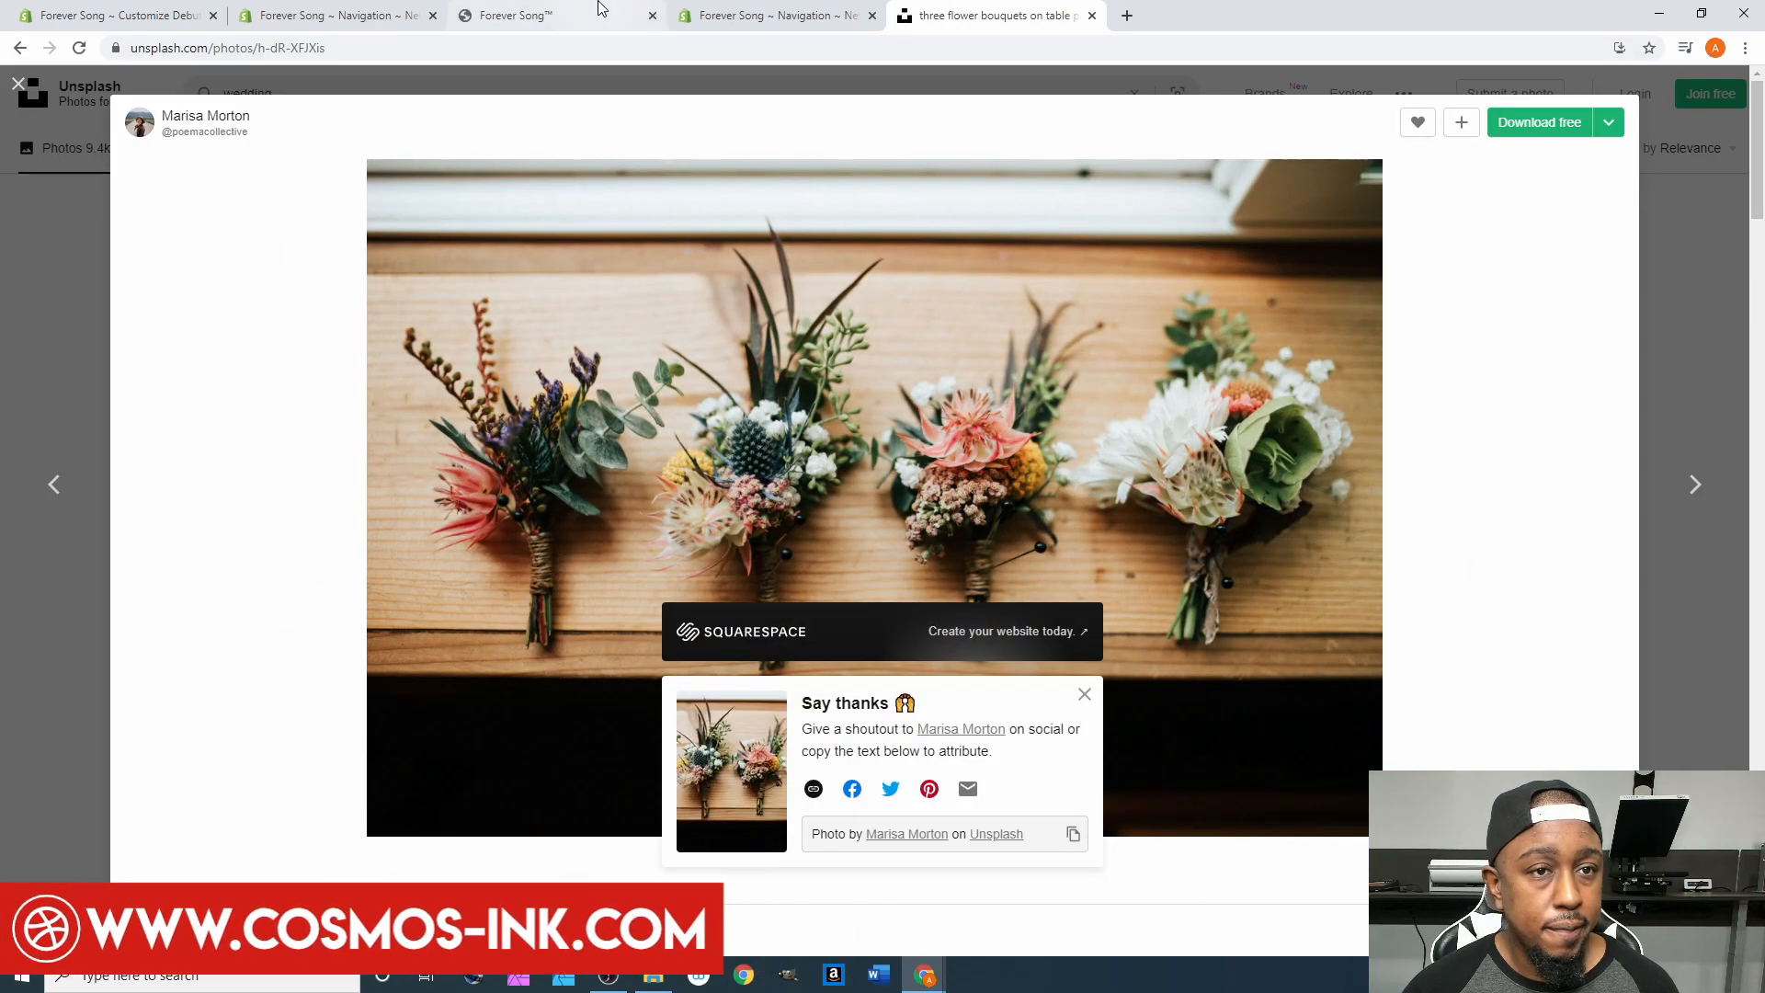
Upload the downloaded flower bouquet photo from Downloads to the image library in the Shopify theme editor.
left_click(87, 15)
left_click(103, 341)
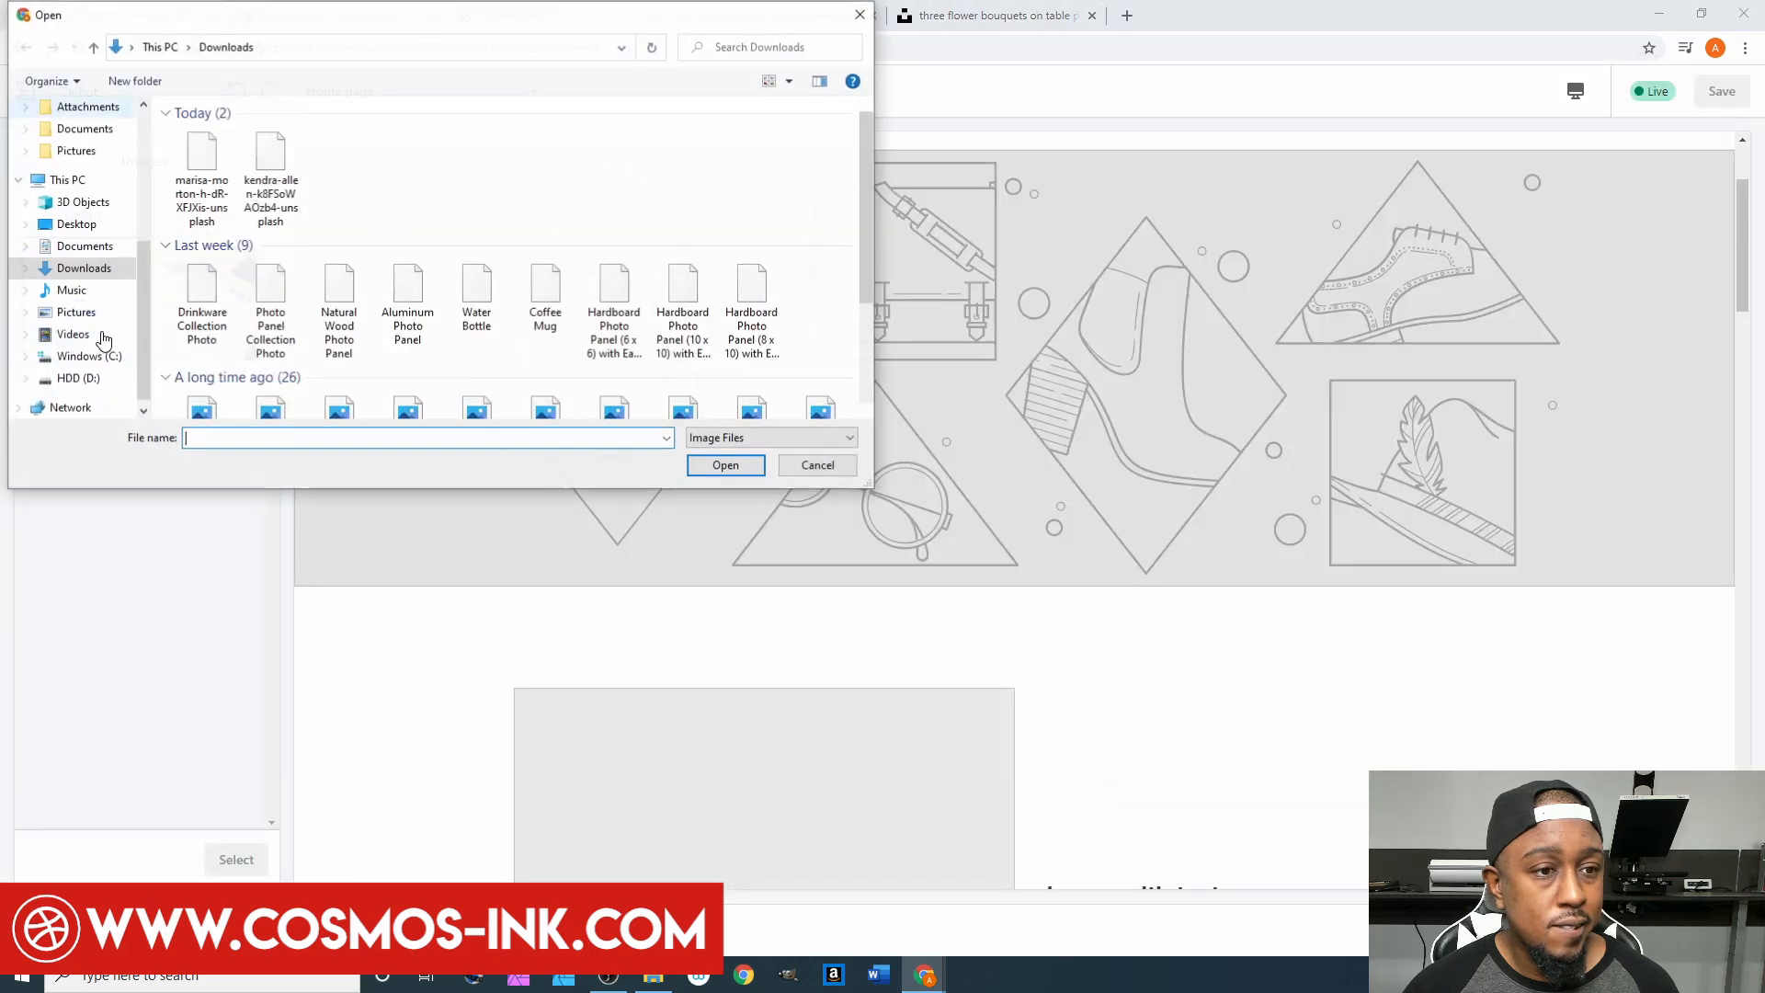
left_click(201, 170)
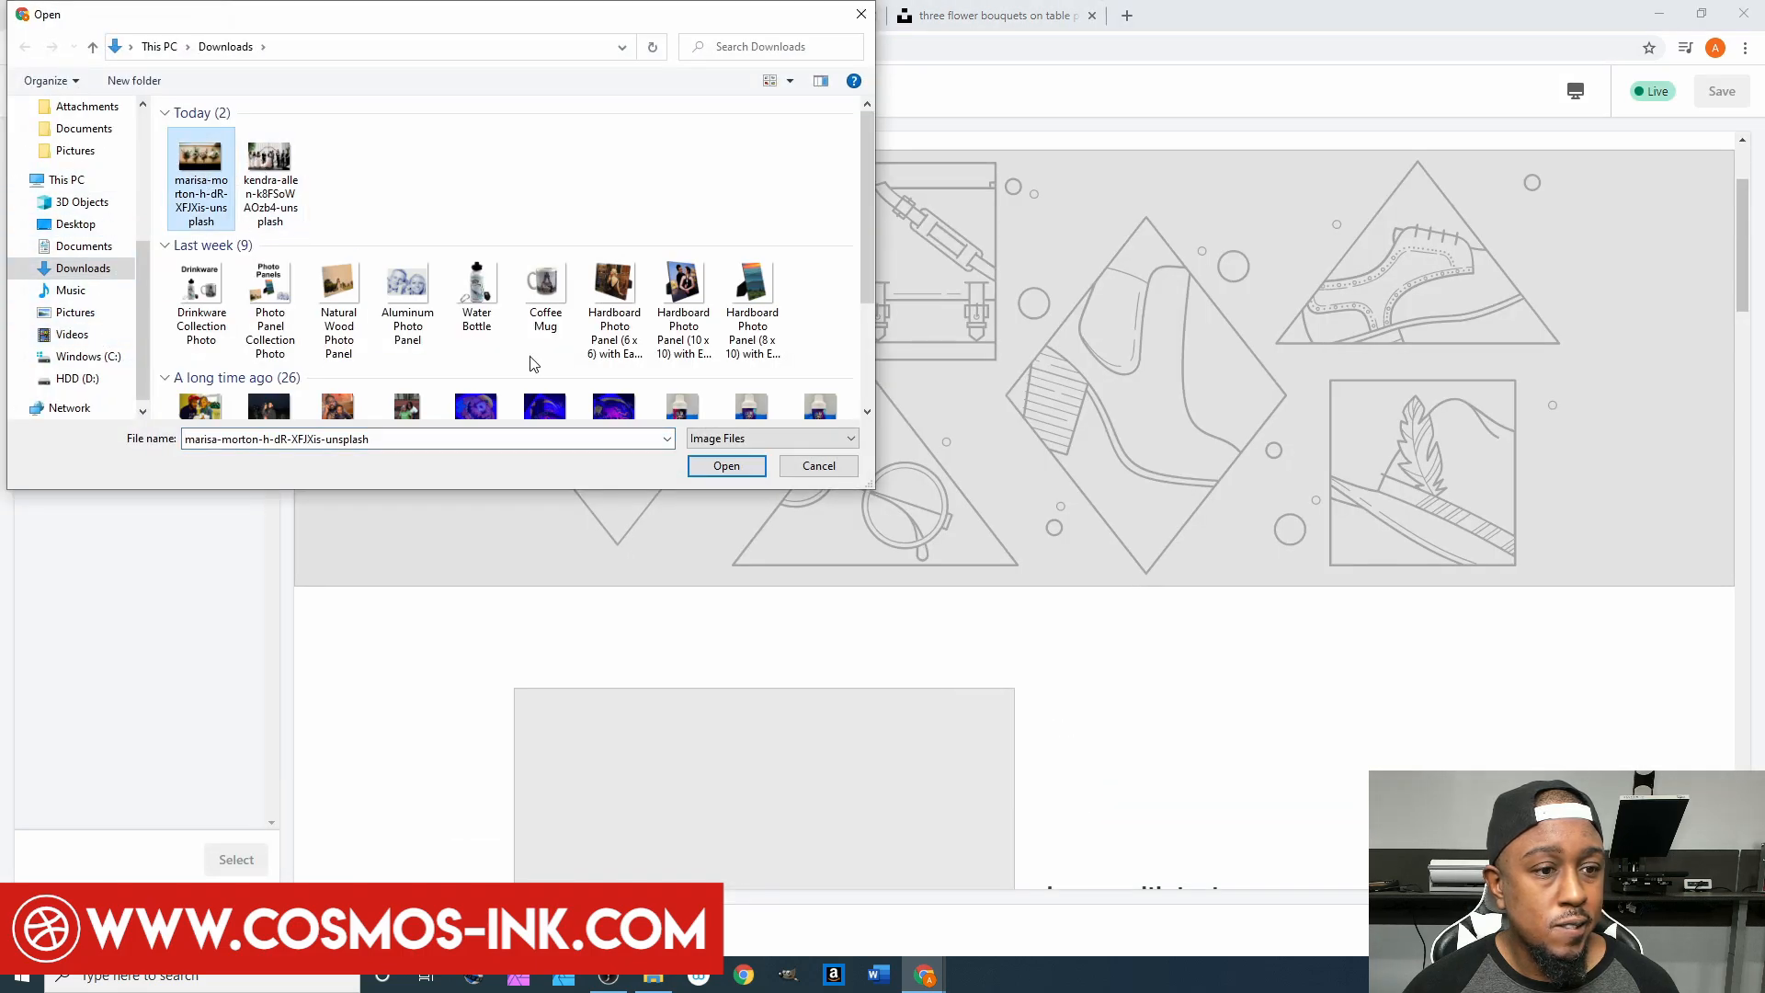
left_click(727, 466)
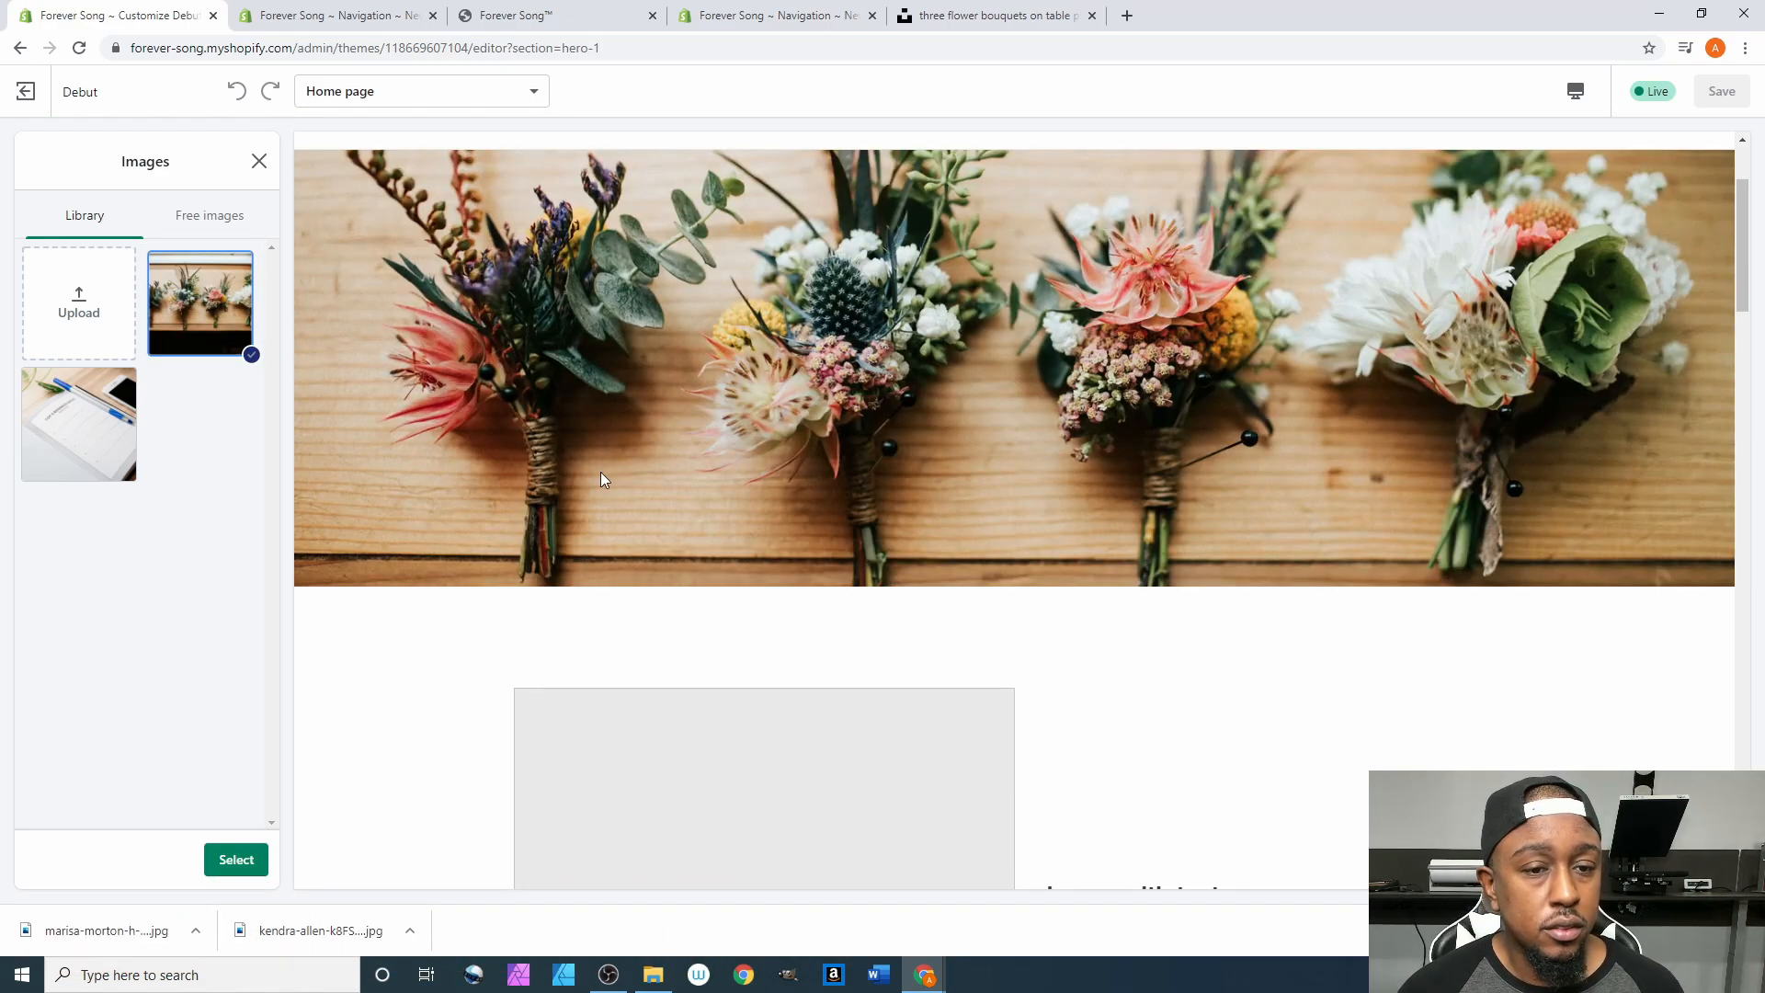
Apply the uploaded flower bouquet photo as the image of the Image with text overlay section.
scroll(698, 294, "up", 3)
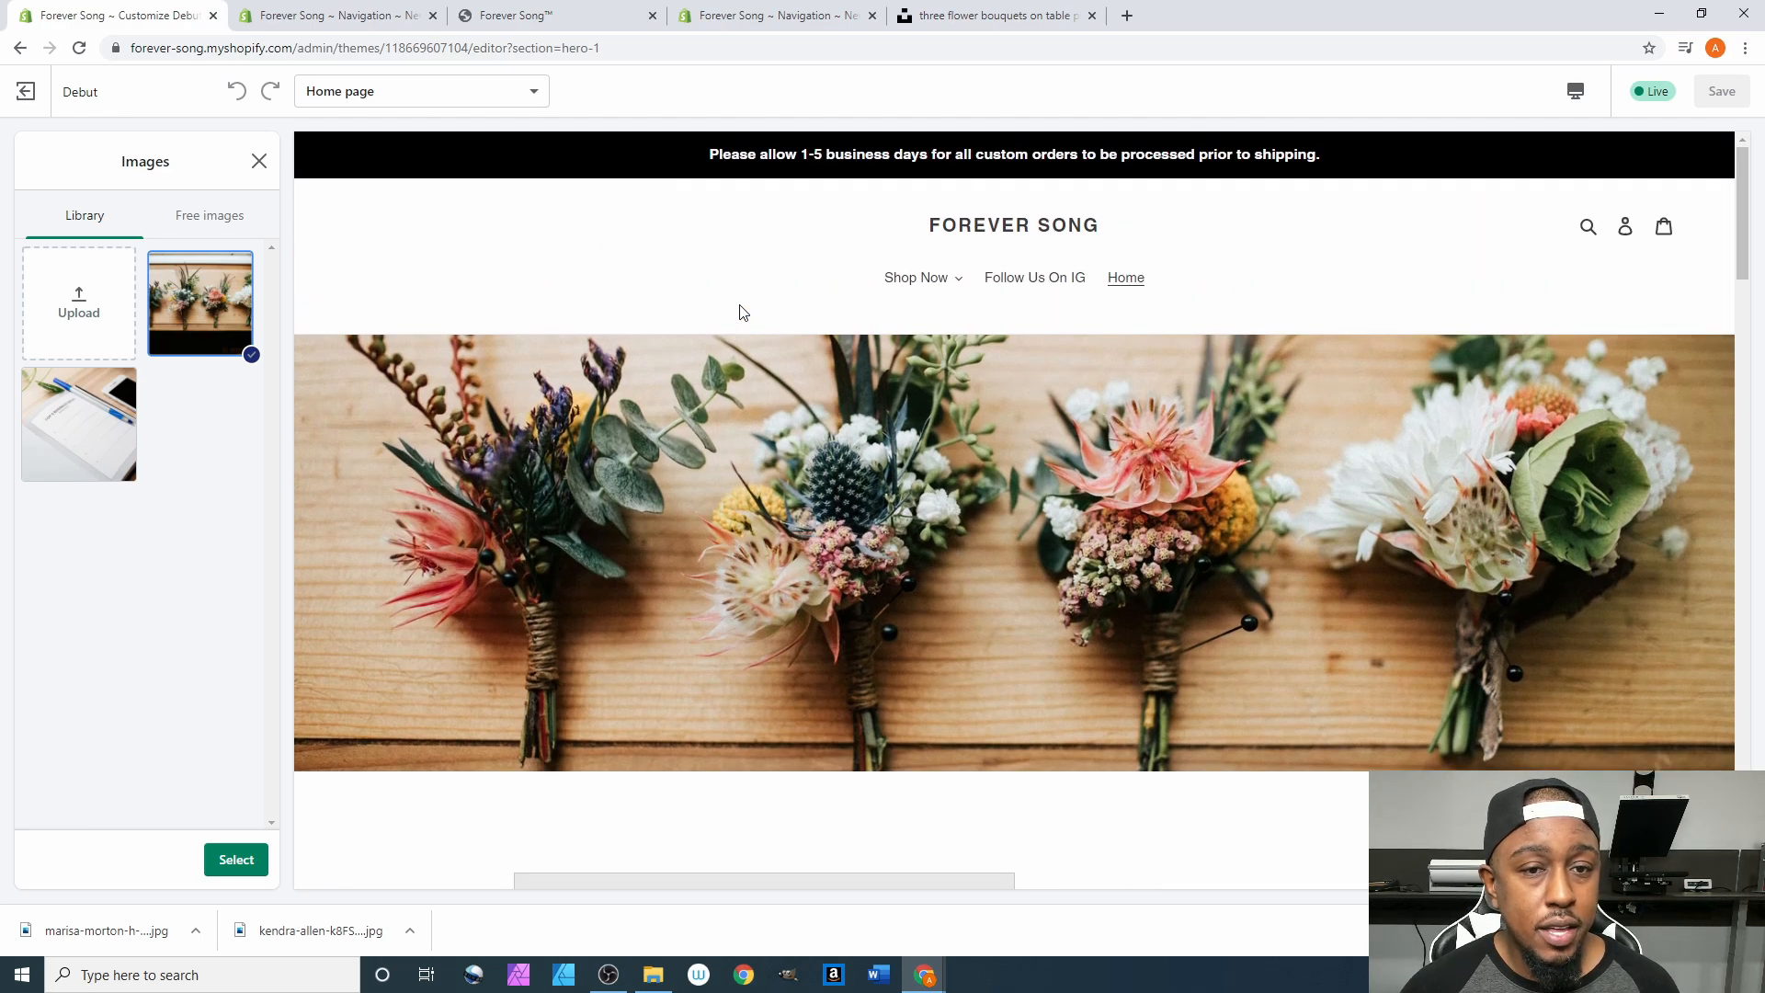
left_click(203, 296)
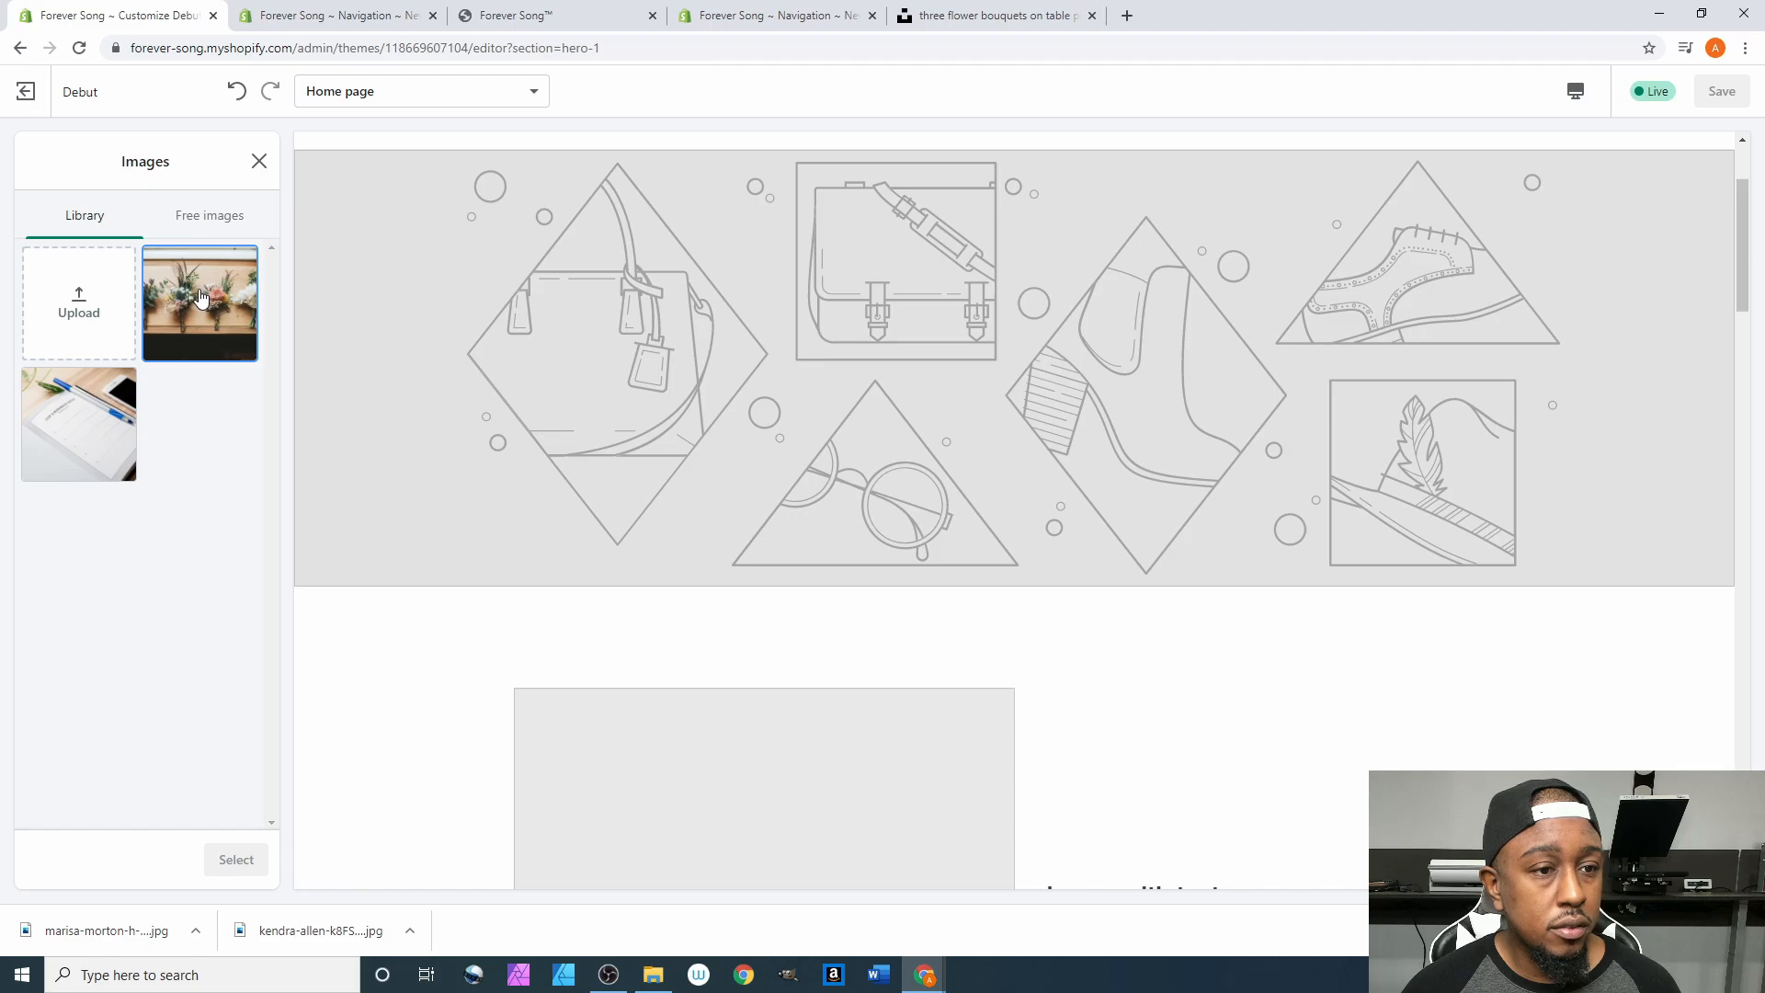
left_click(209, 332)
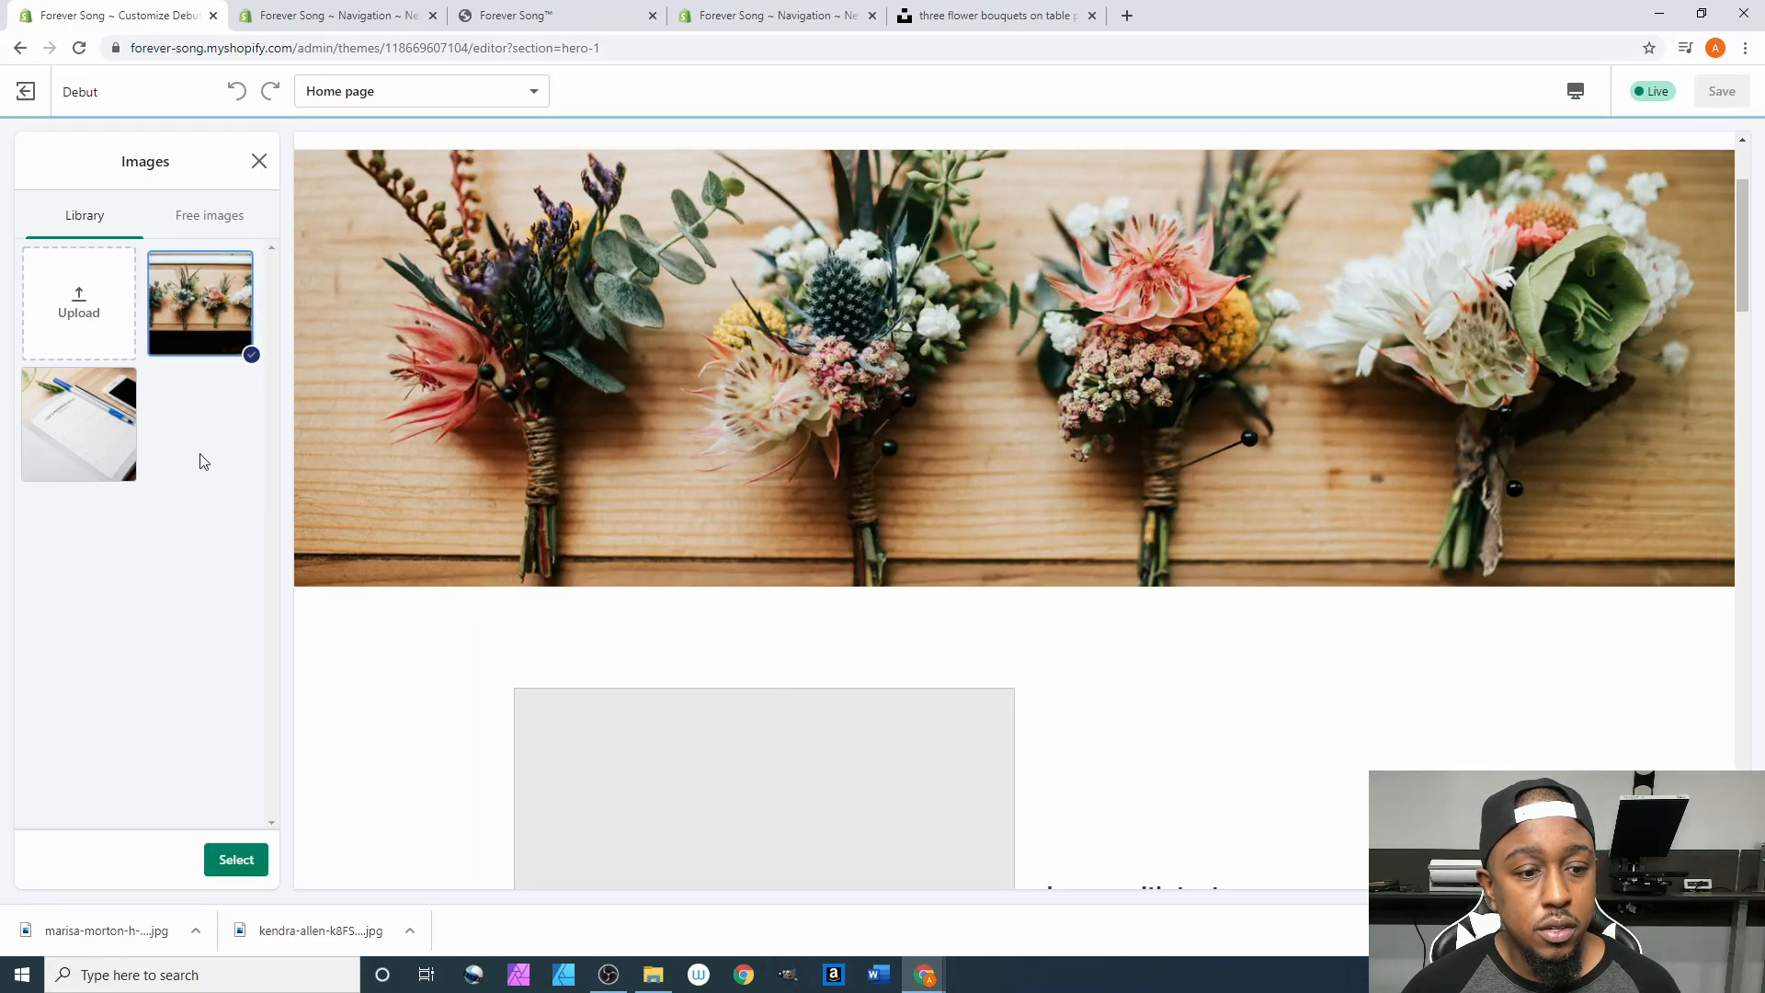
left_click(234, 861)
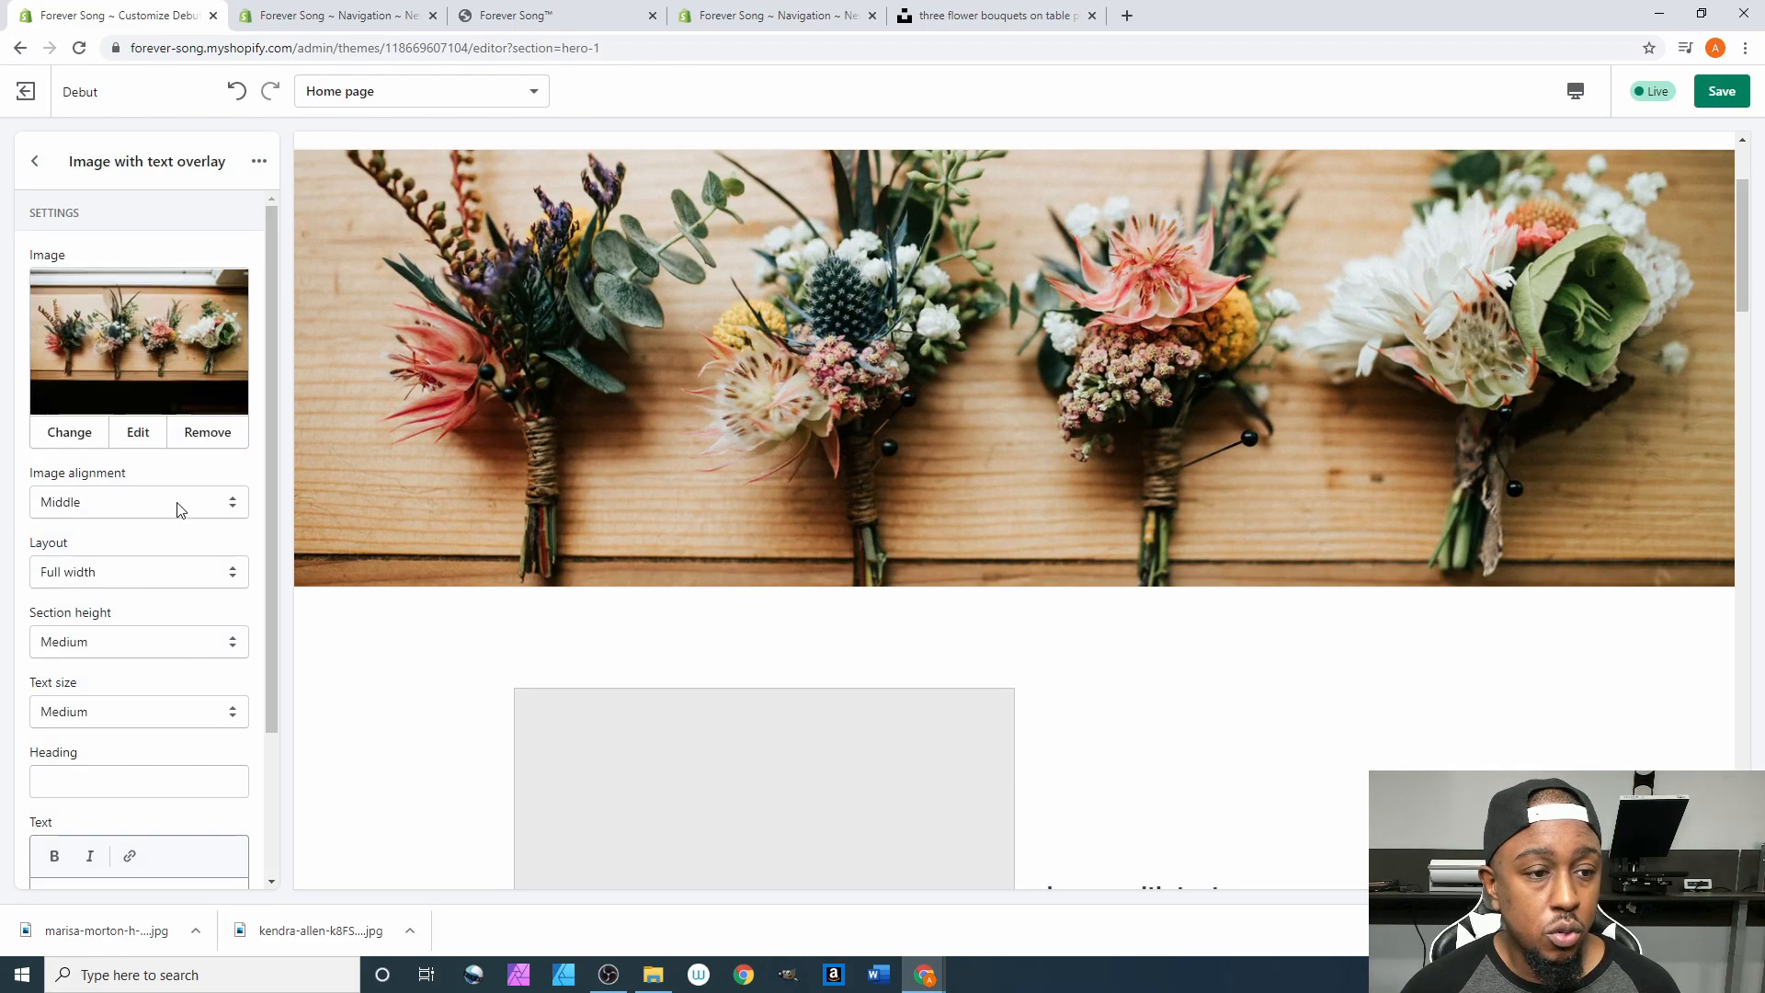
Enter "Forever Song Banner" as the alt text of the flower bouquet image, then close the image editor without saving.
left_click(142, 432)
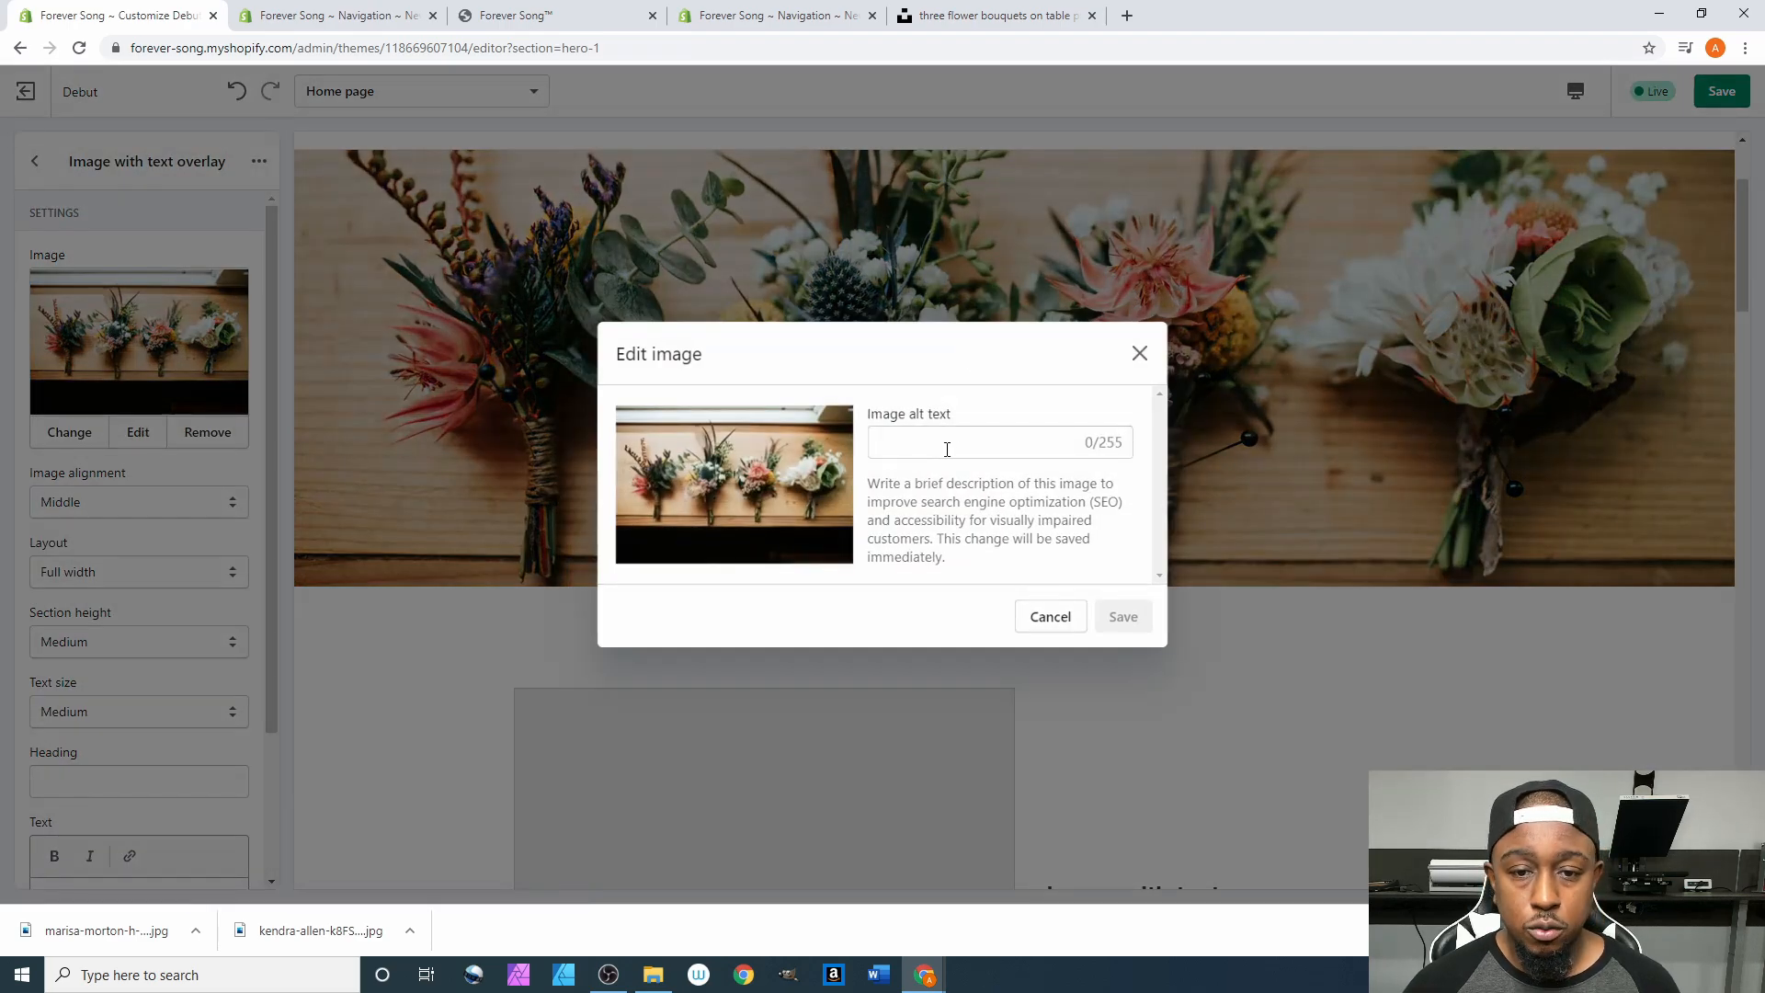
left_click(949, 450)
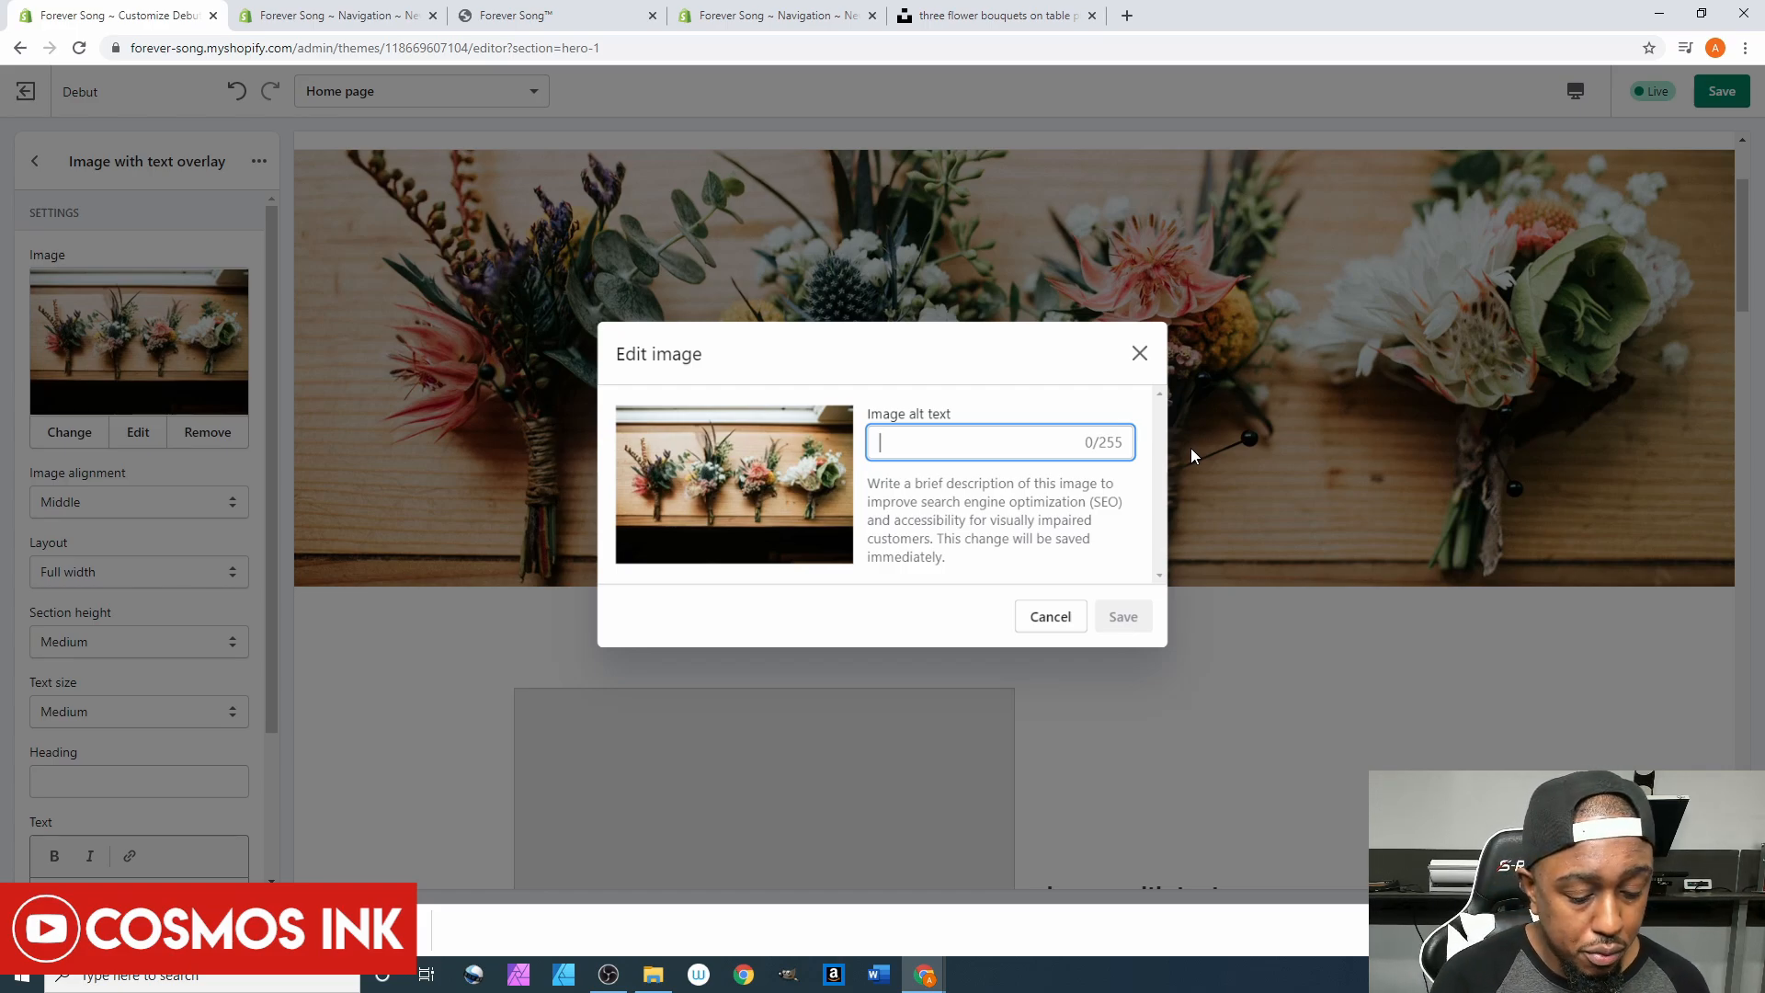
type("Fore")
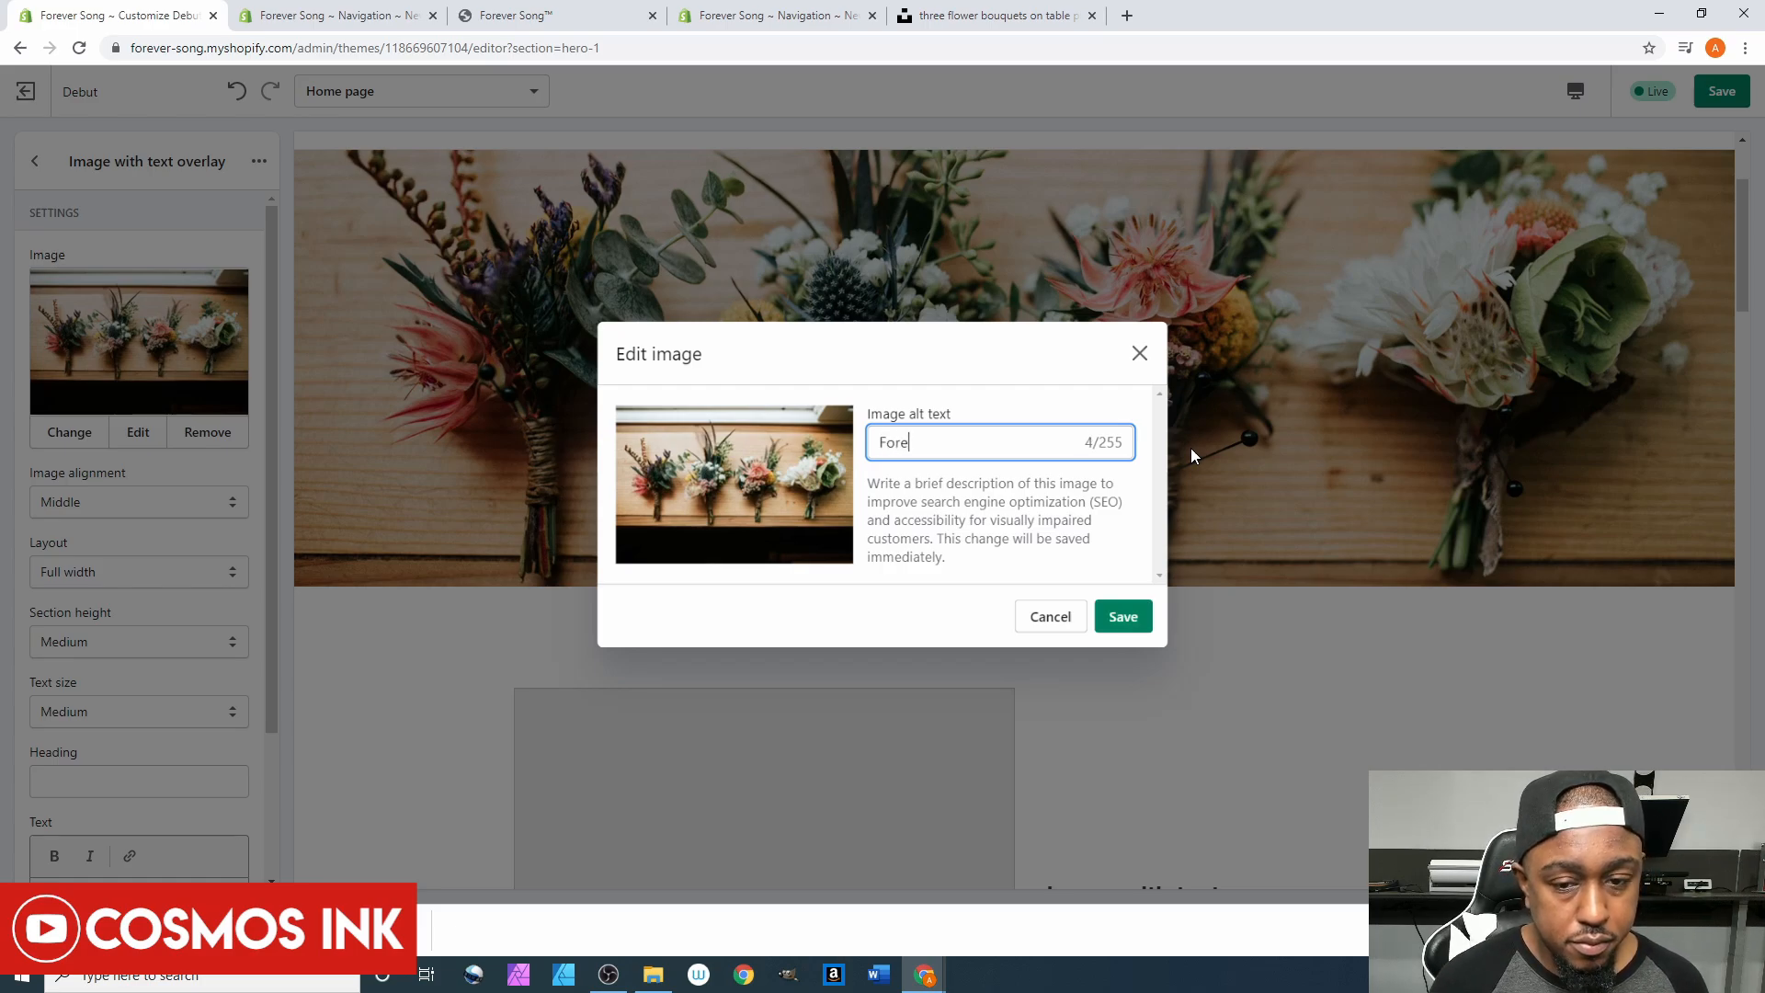
type("ver Song ")
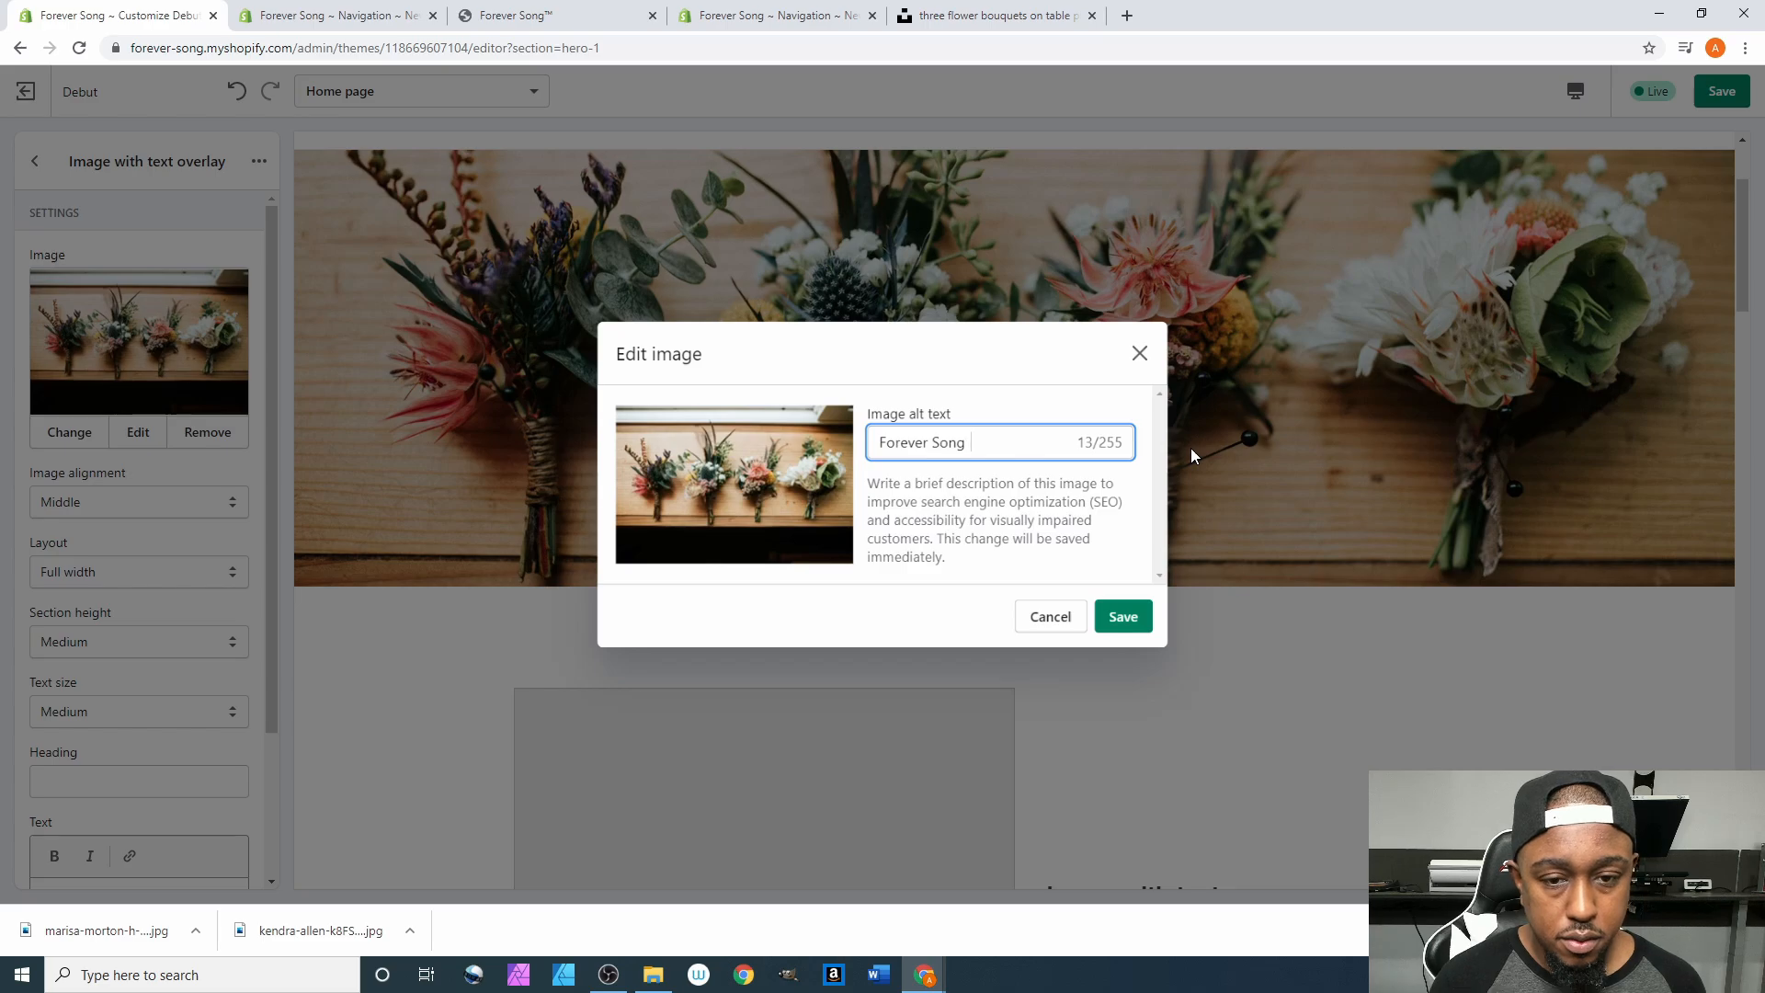
type("Banner")
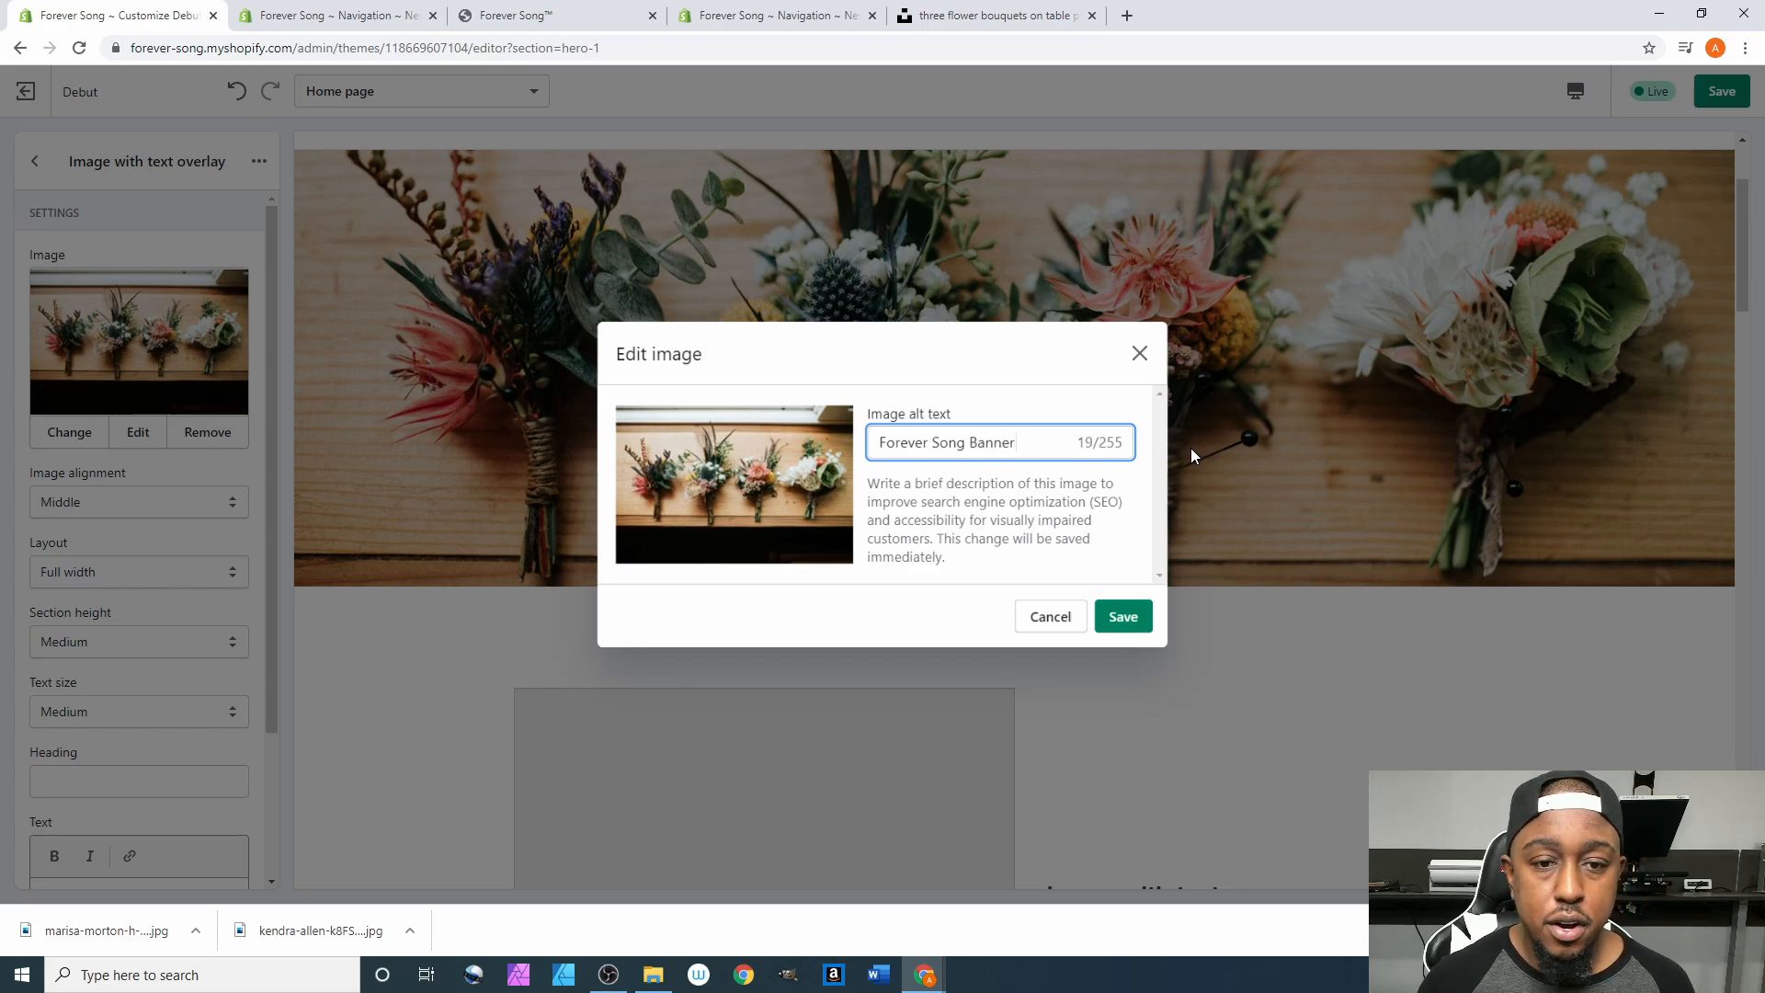
left_click(1138, 354)
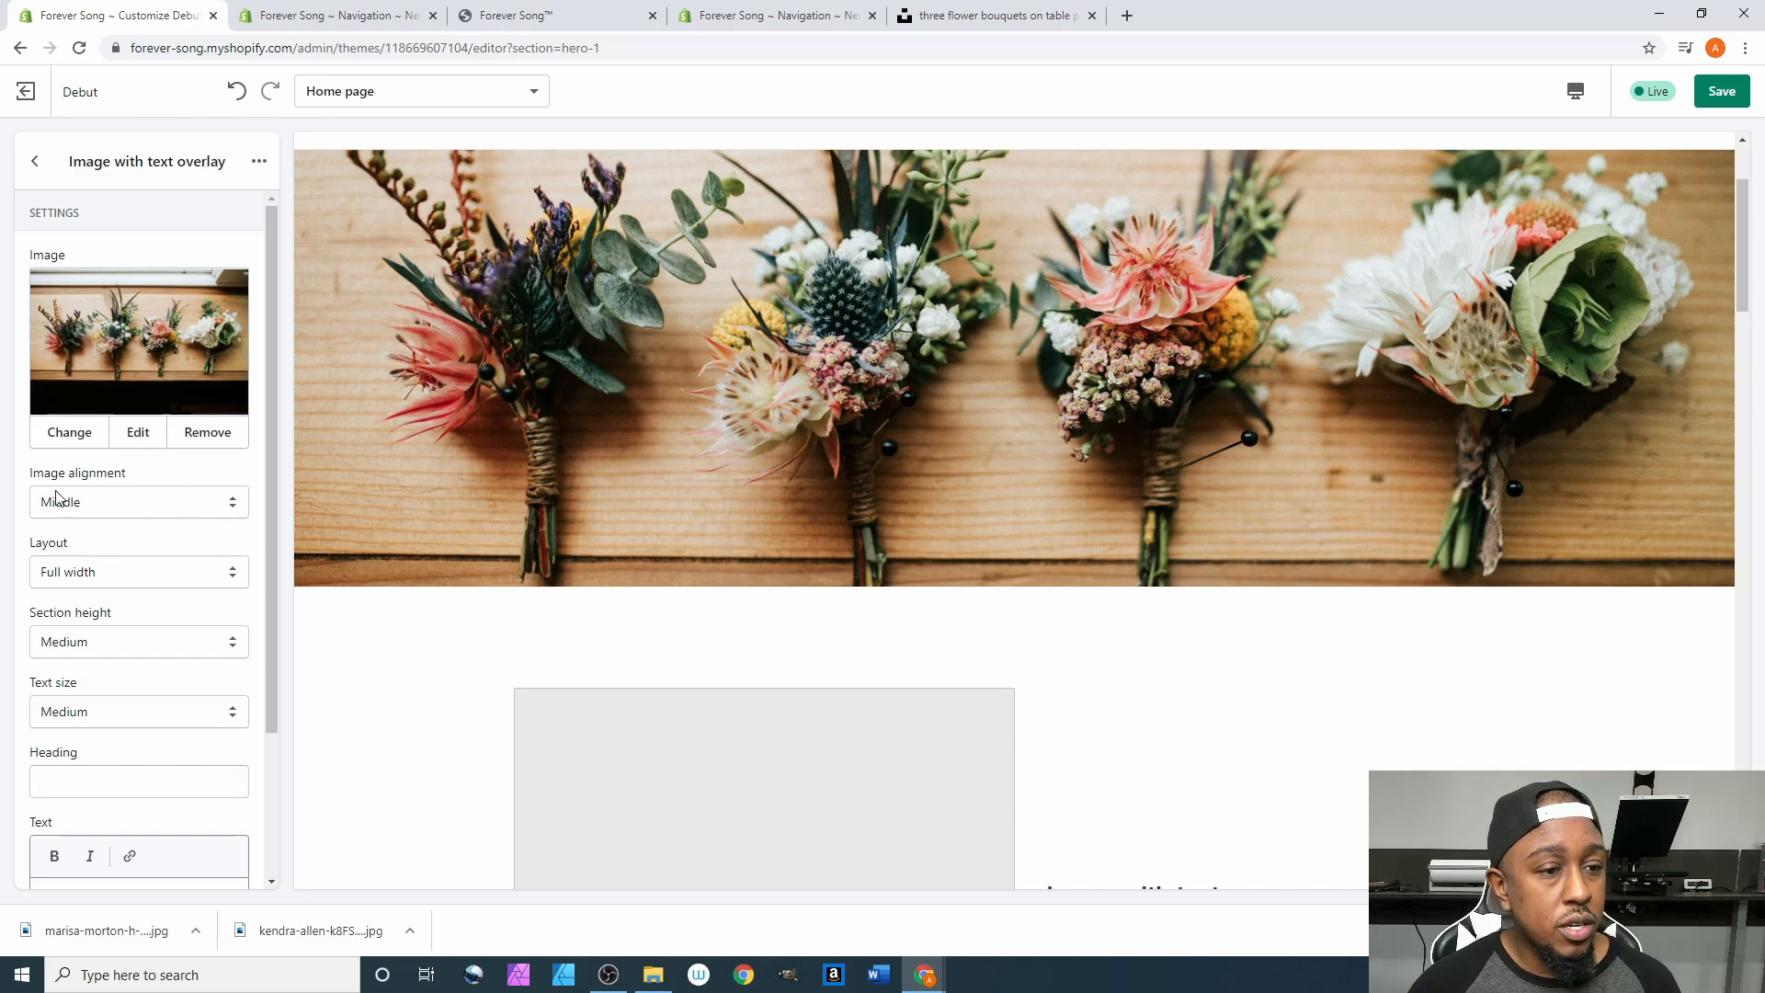
Try the Top and Bottom image alignments for the flower bouquet image and return the alignment to Middle.
left_click(92, 504)
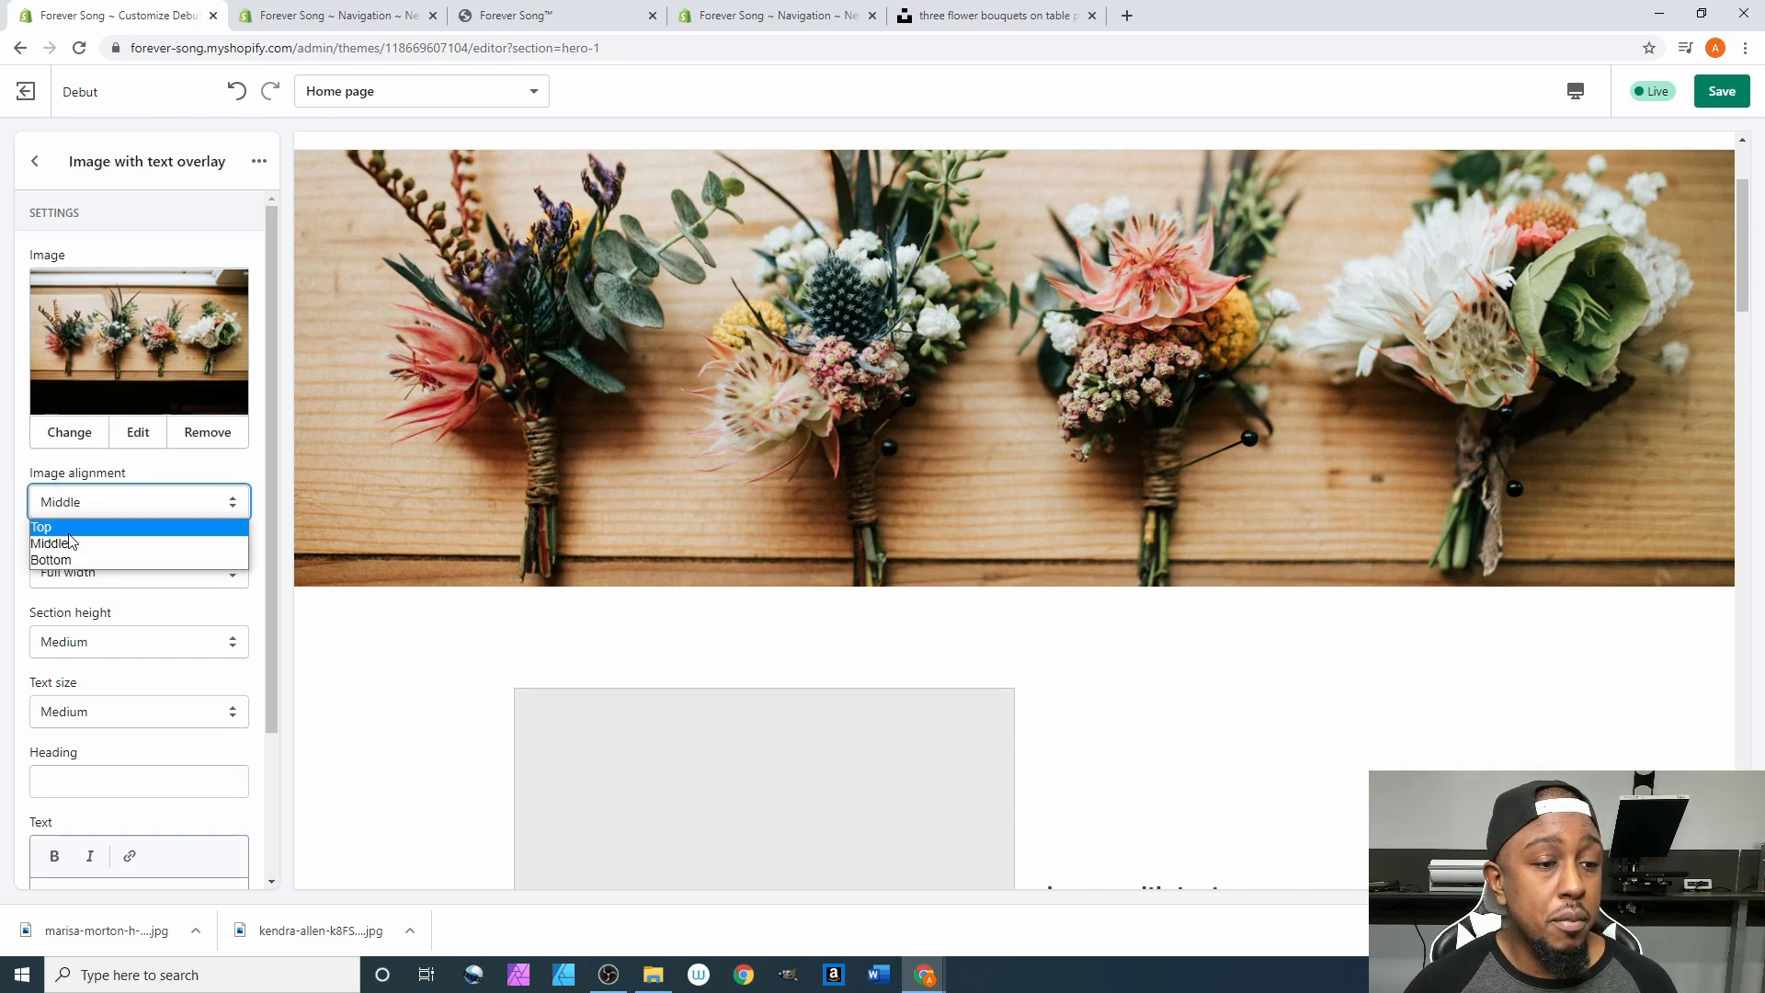
left_click(82, 521)
left_click(70, 504)
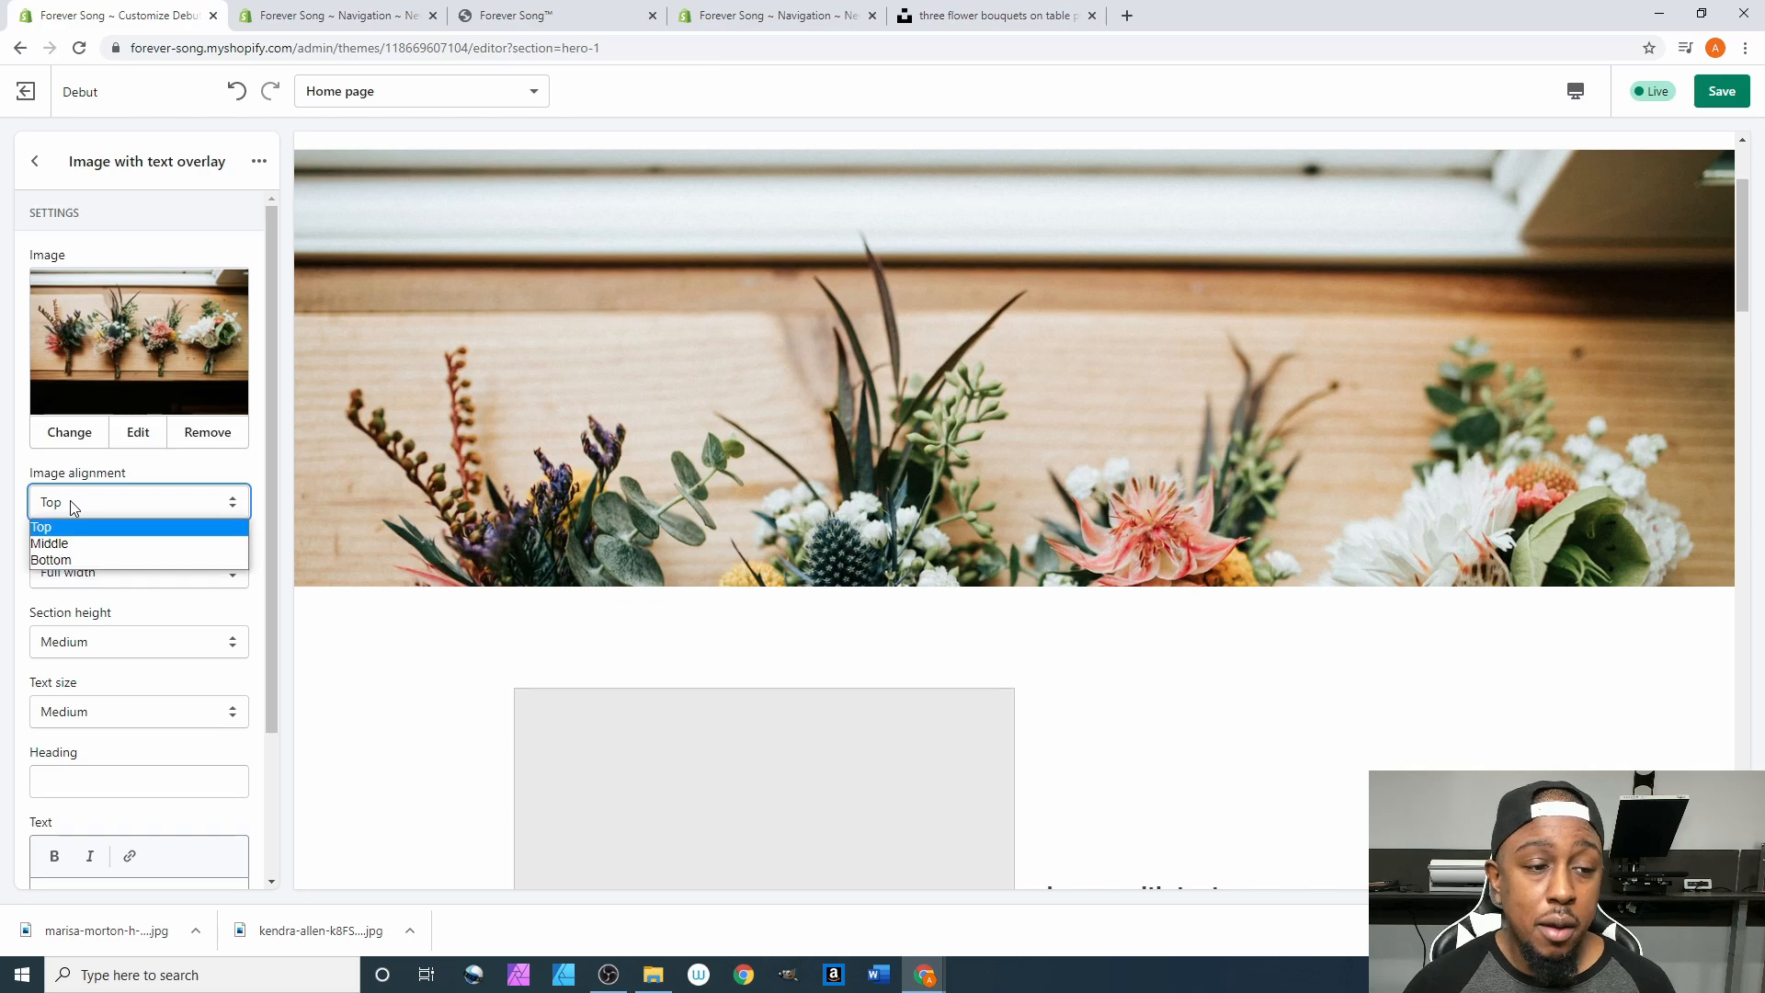
left_click(61, 562)
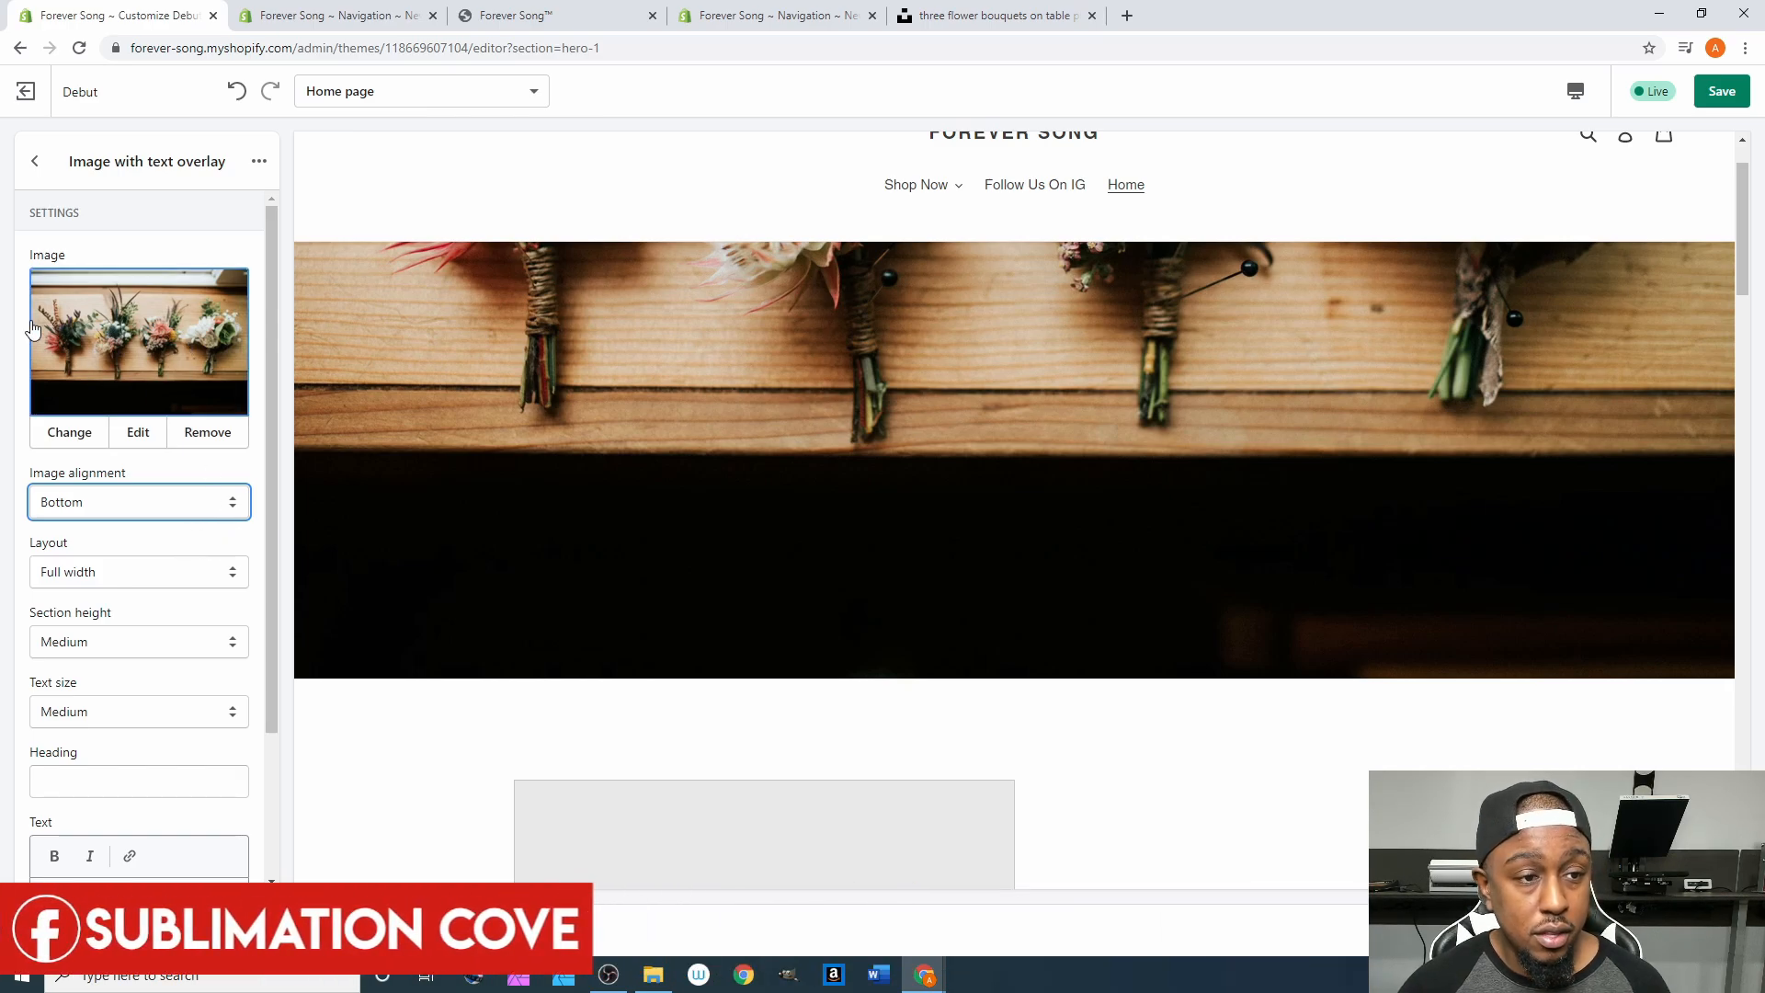
left_click(61, 508)
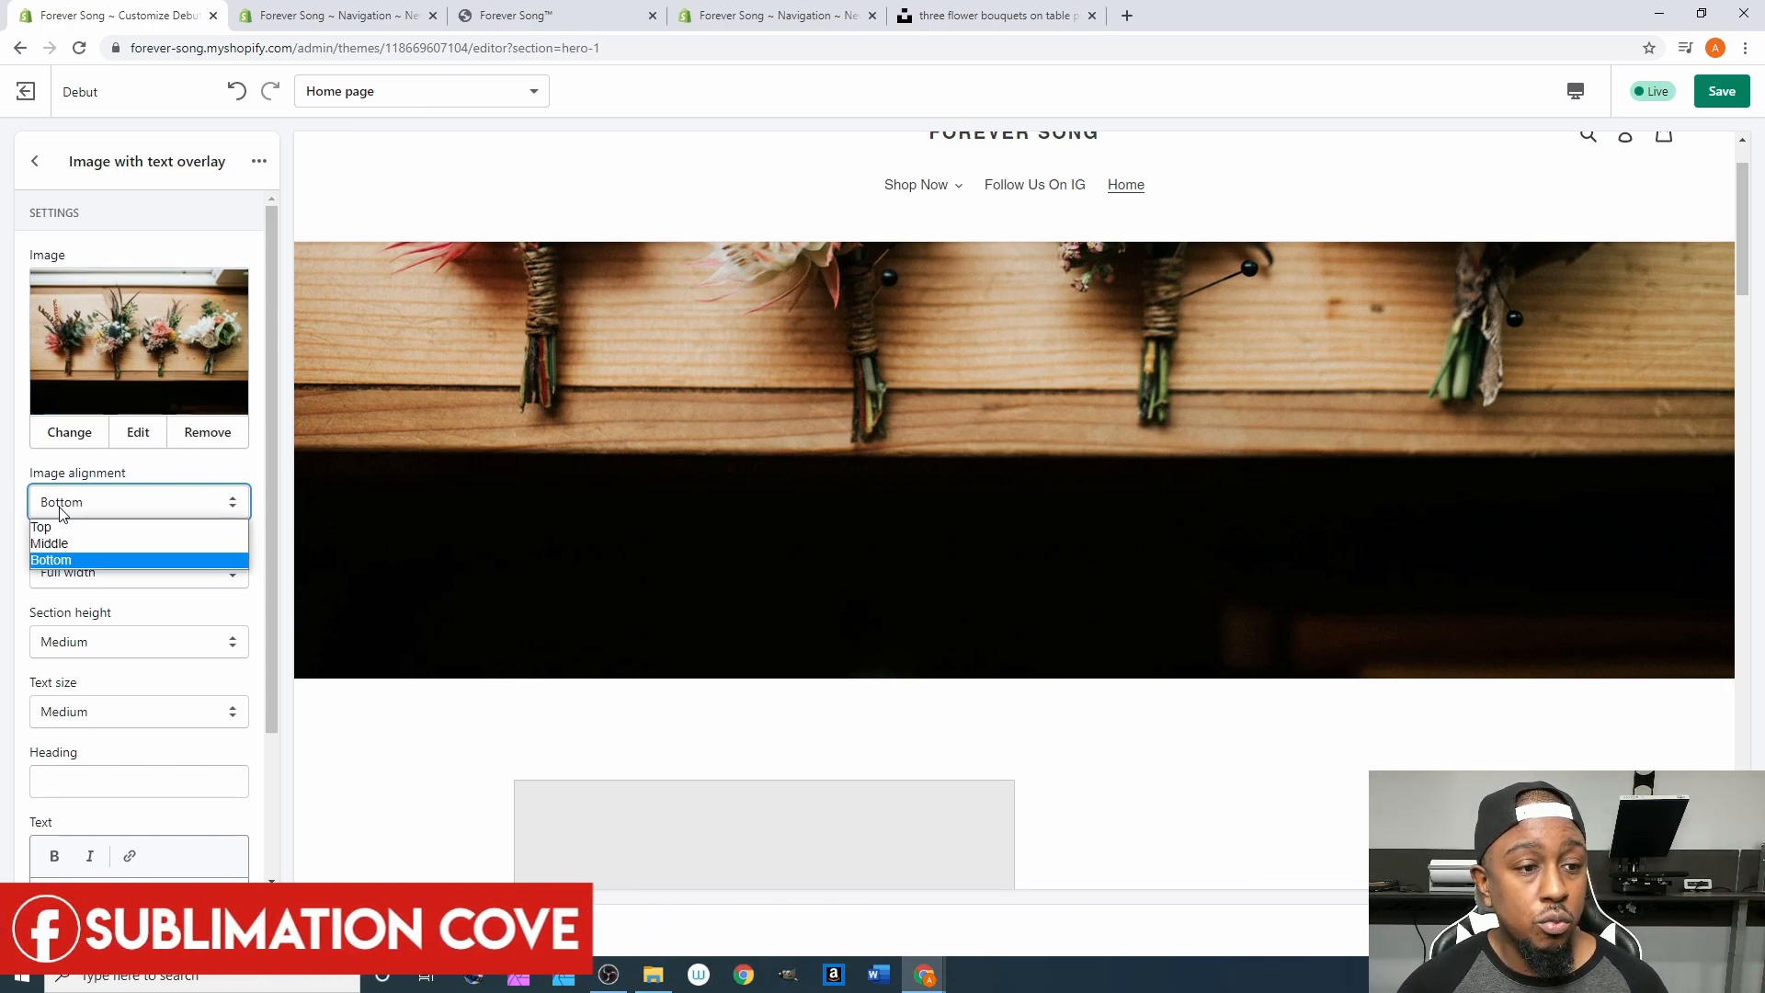
left_click(55, 543)
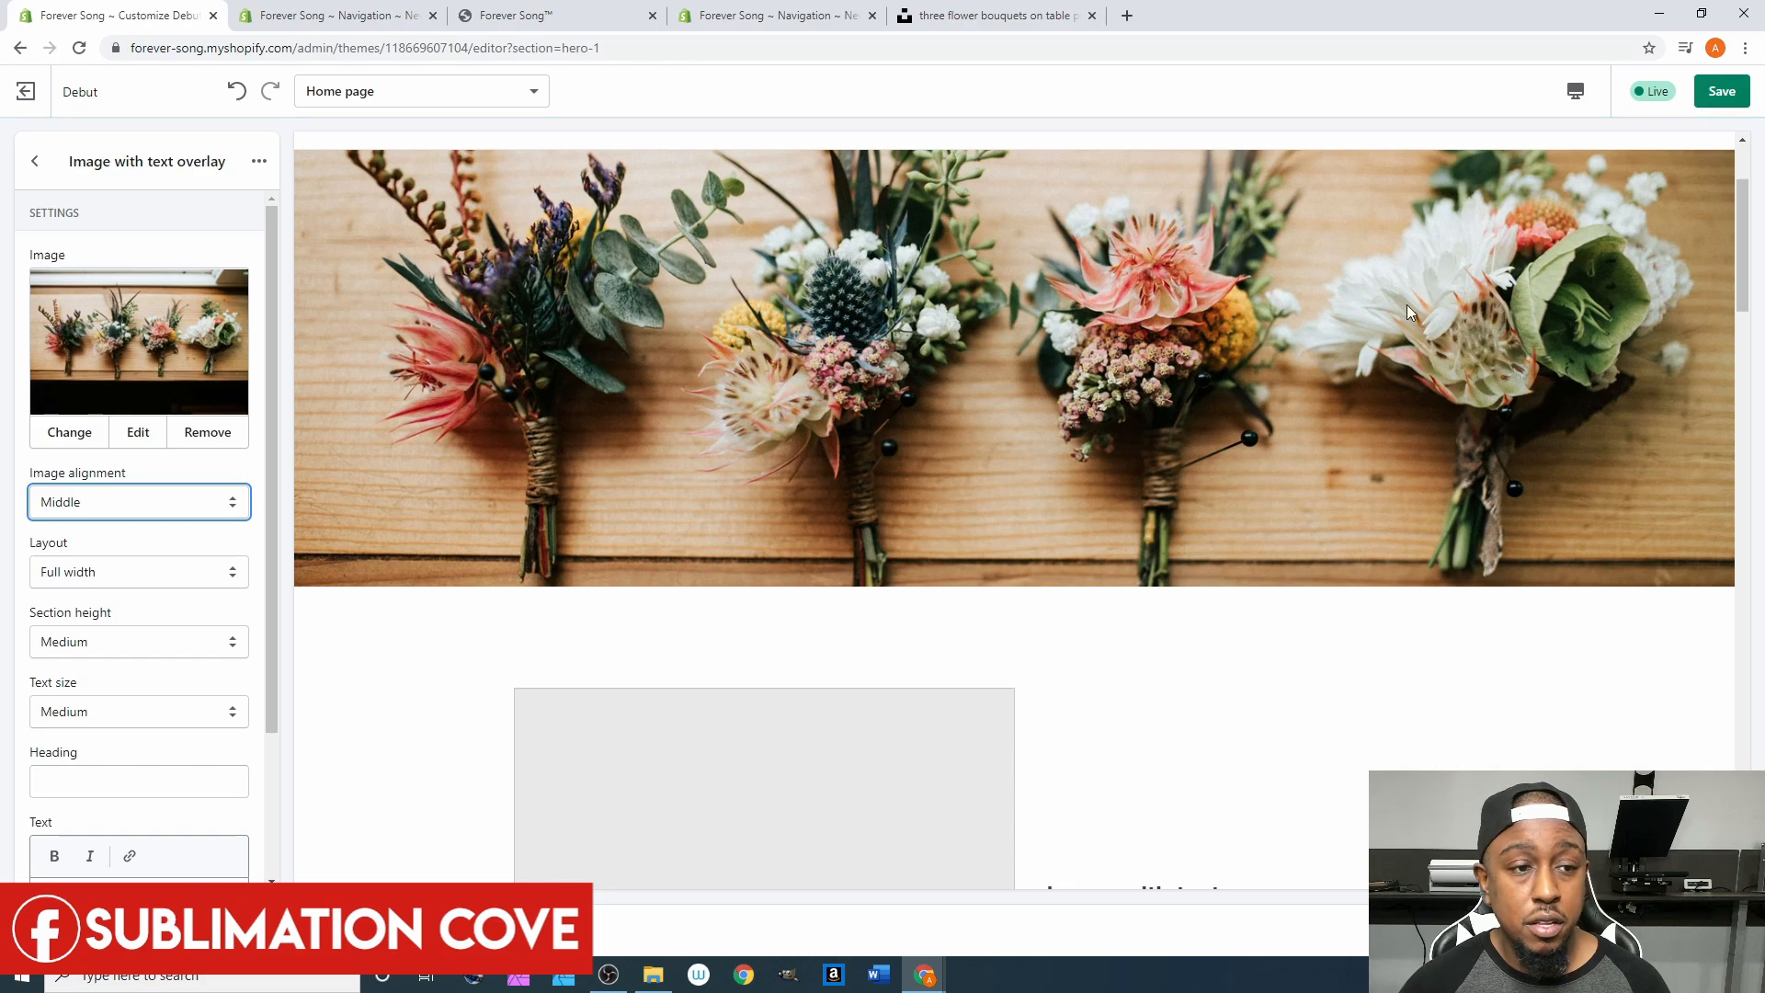
Try the Fixed width layout for the Image with text overlay section and preview the page in mobile view.
left_click(71, 572)
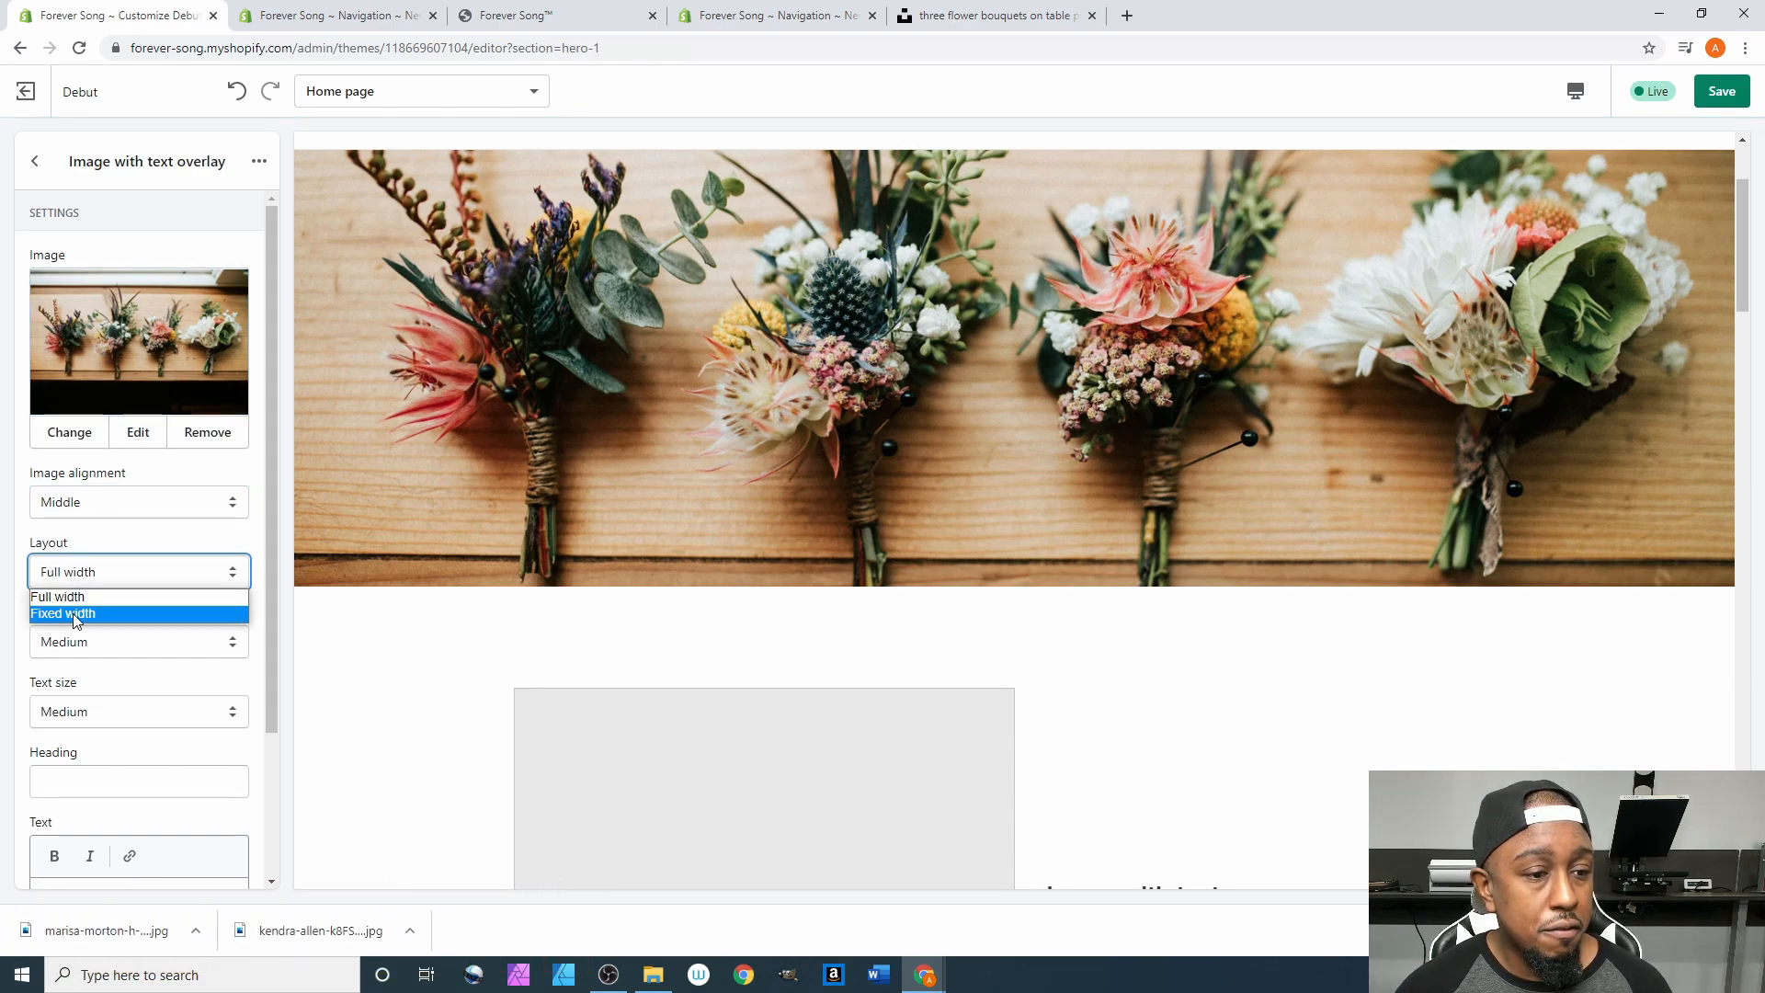
left_click(73, 611)
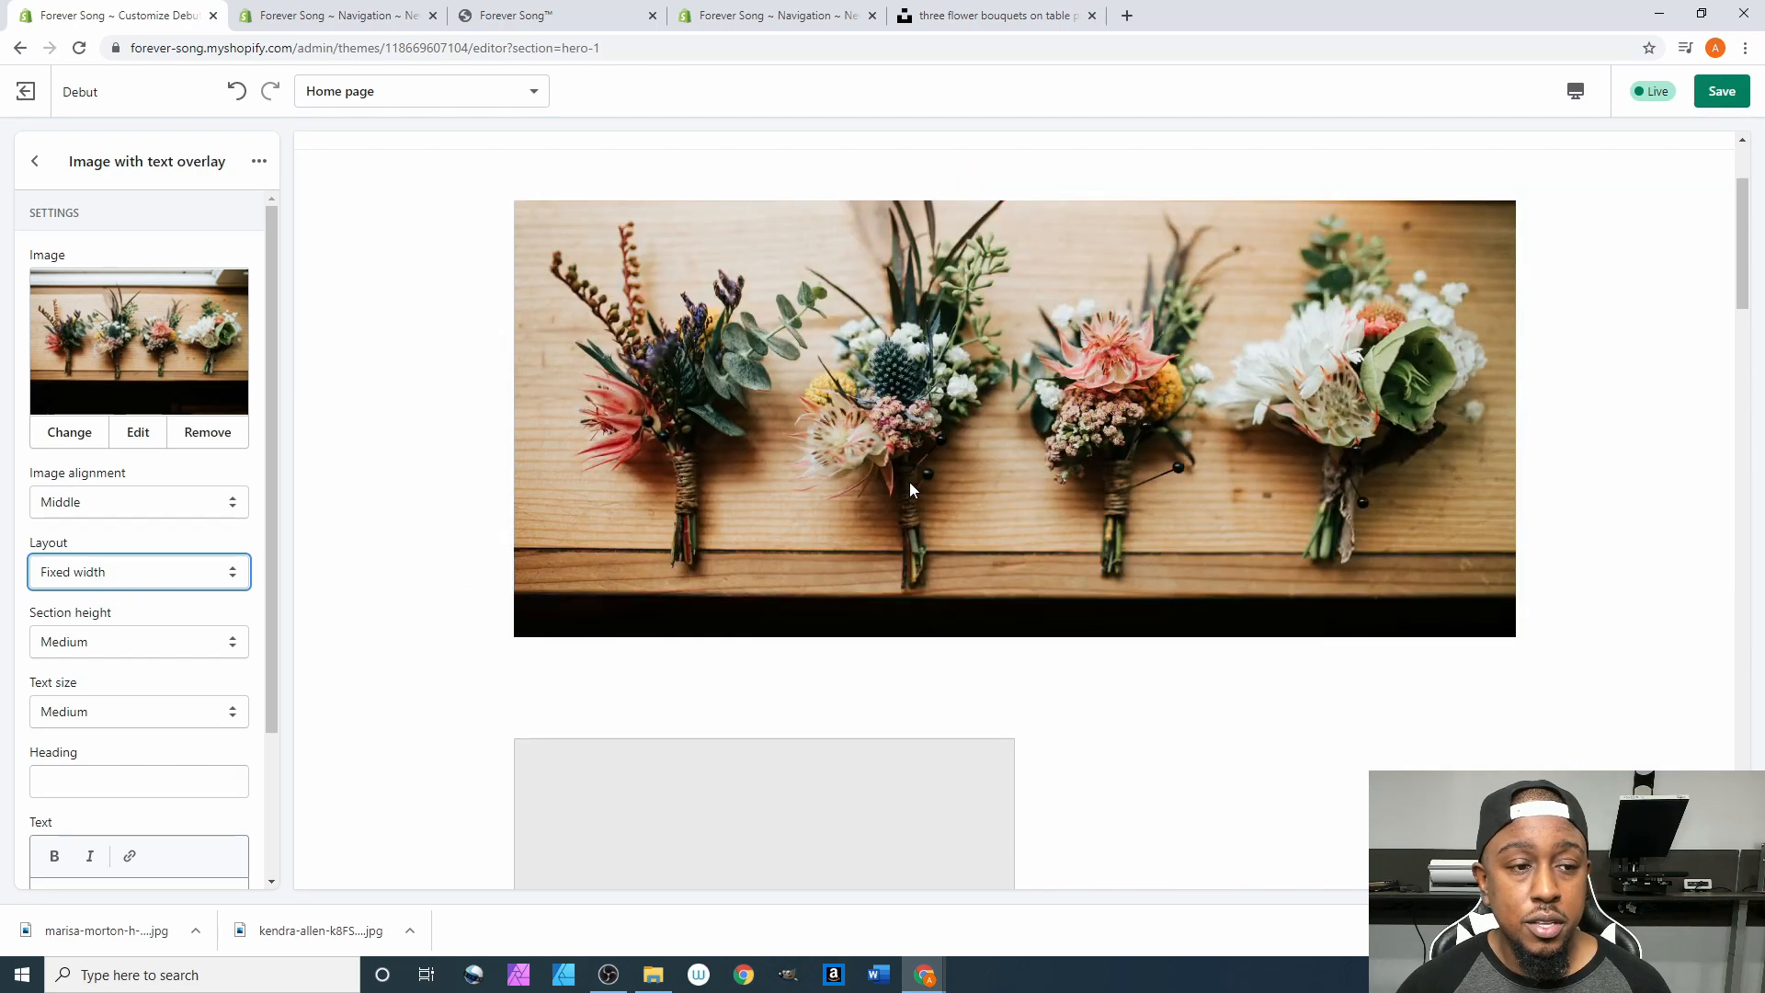
scroll(874, 488, "up", 2)
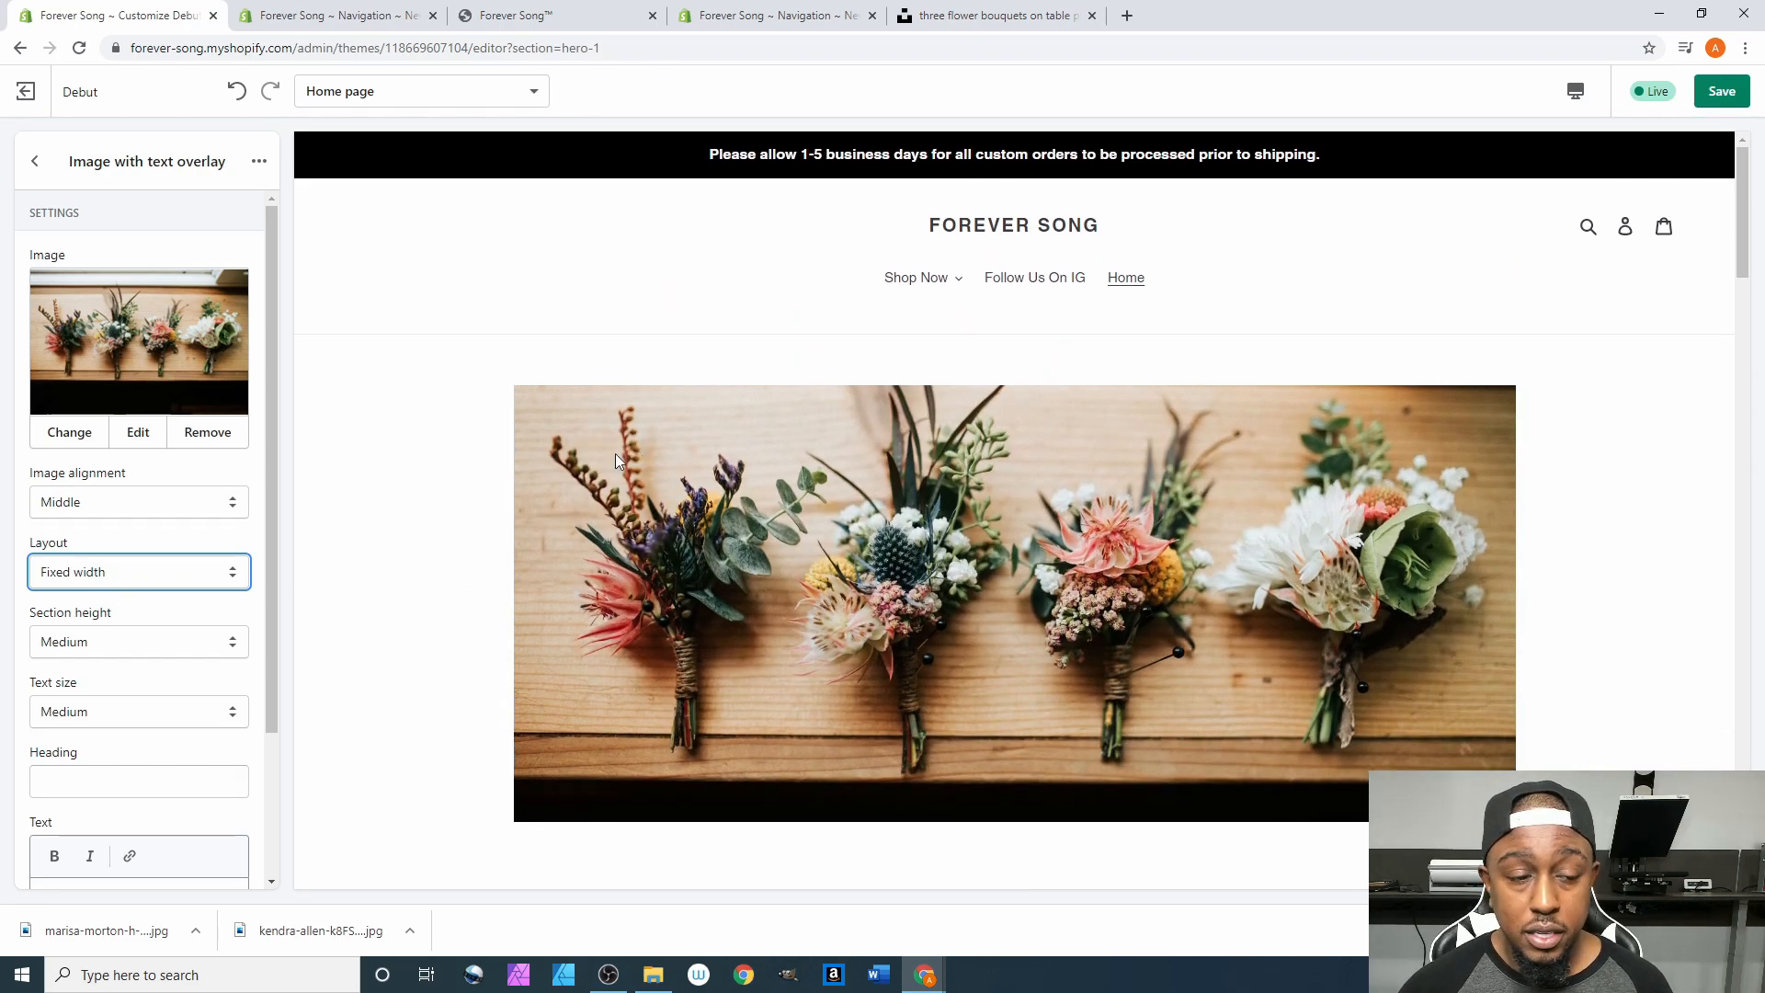
left_click(1576, 91)
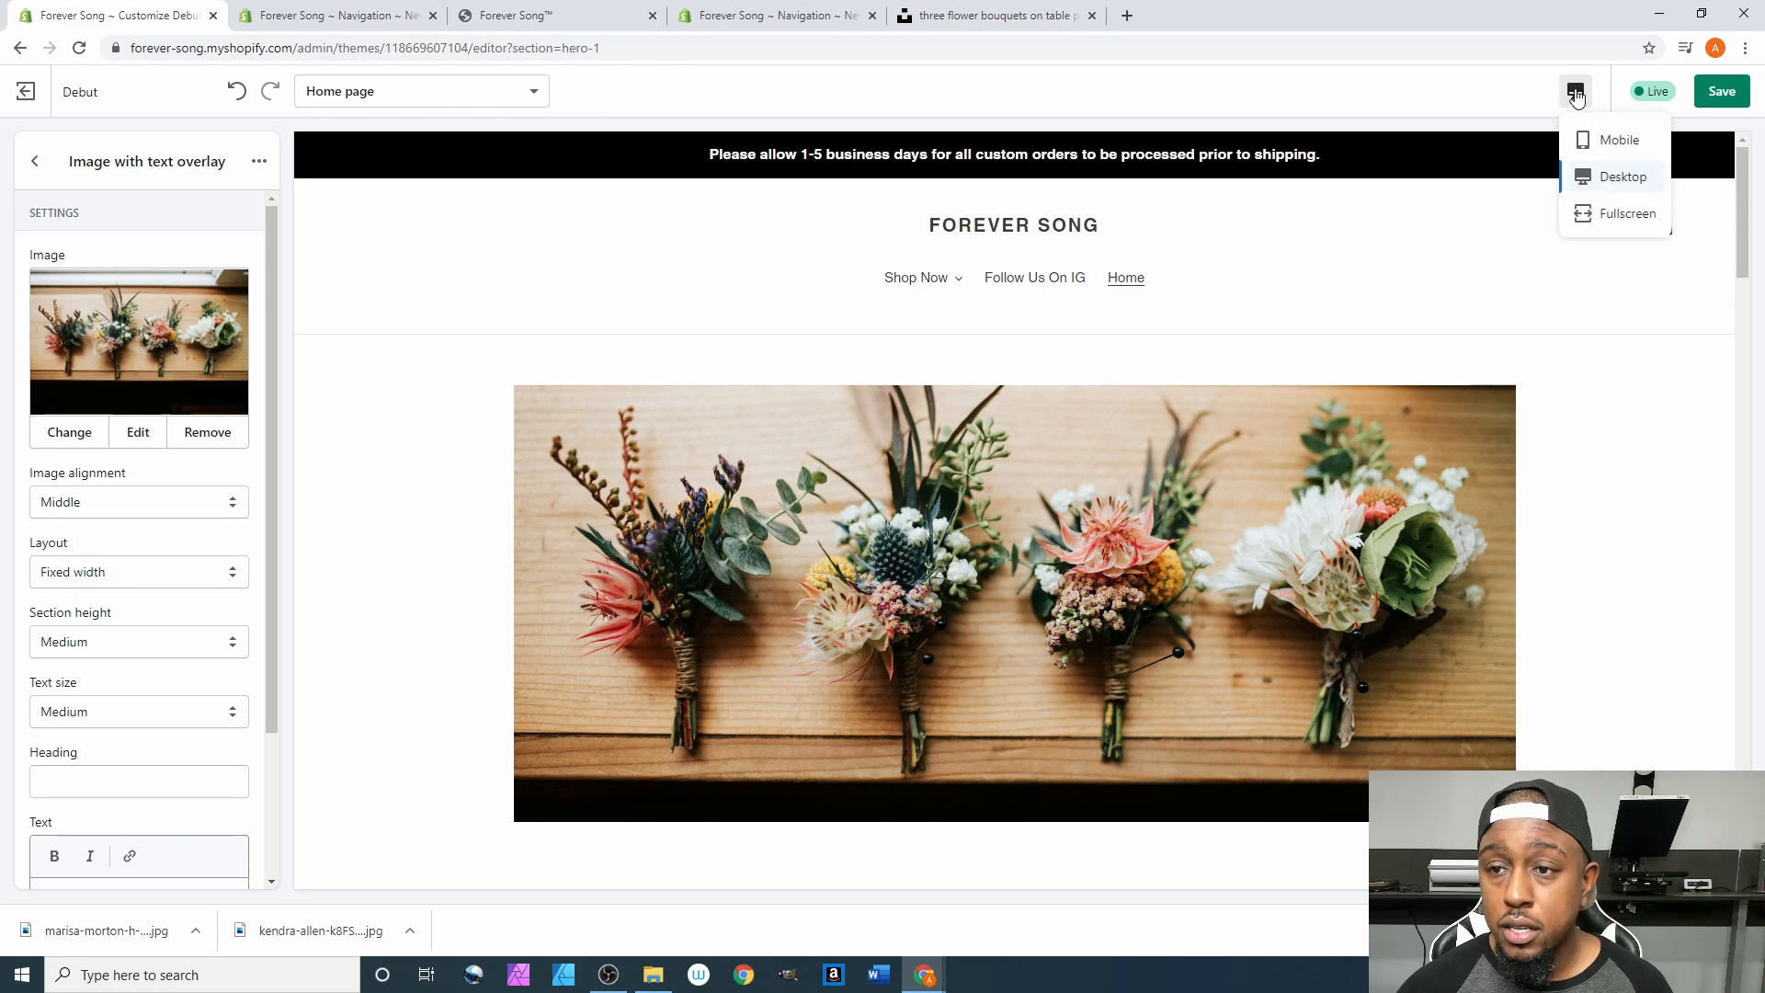
left_click(1611, 142)
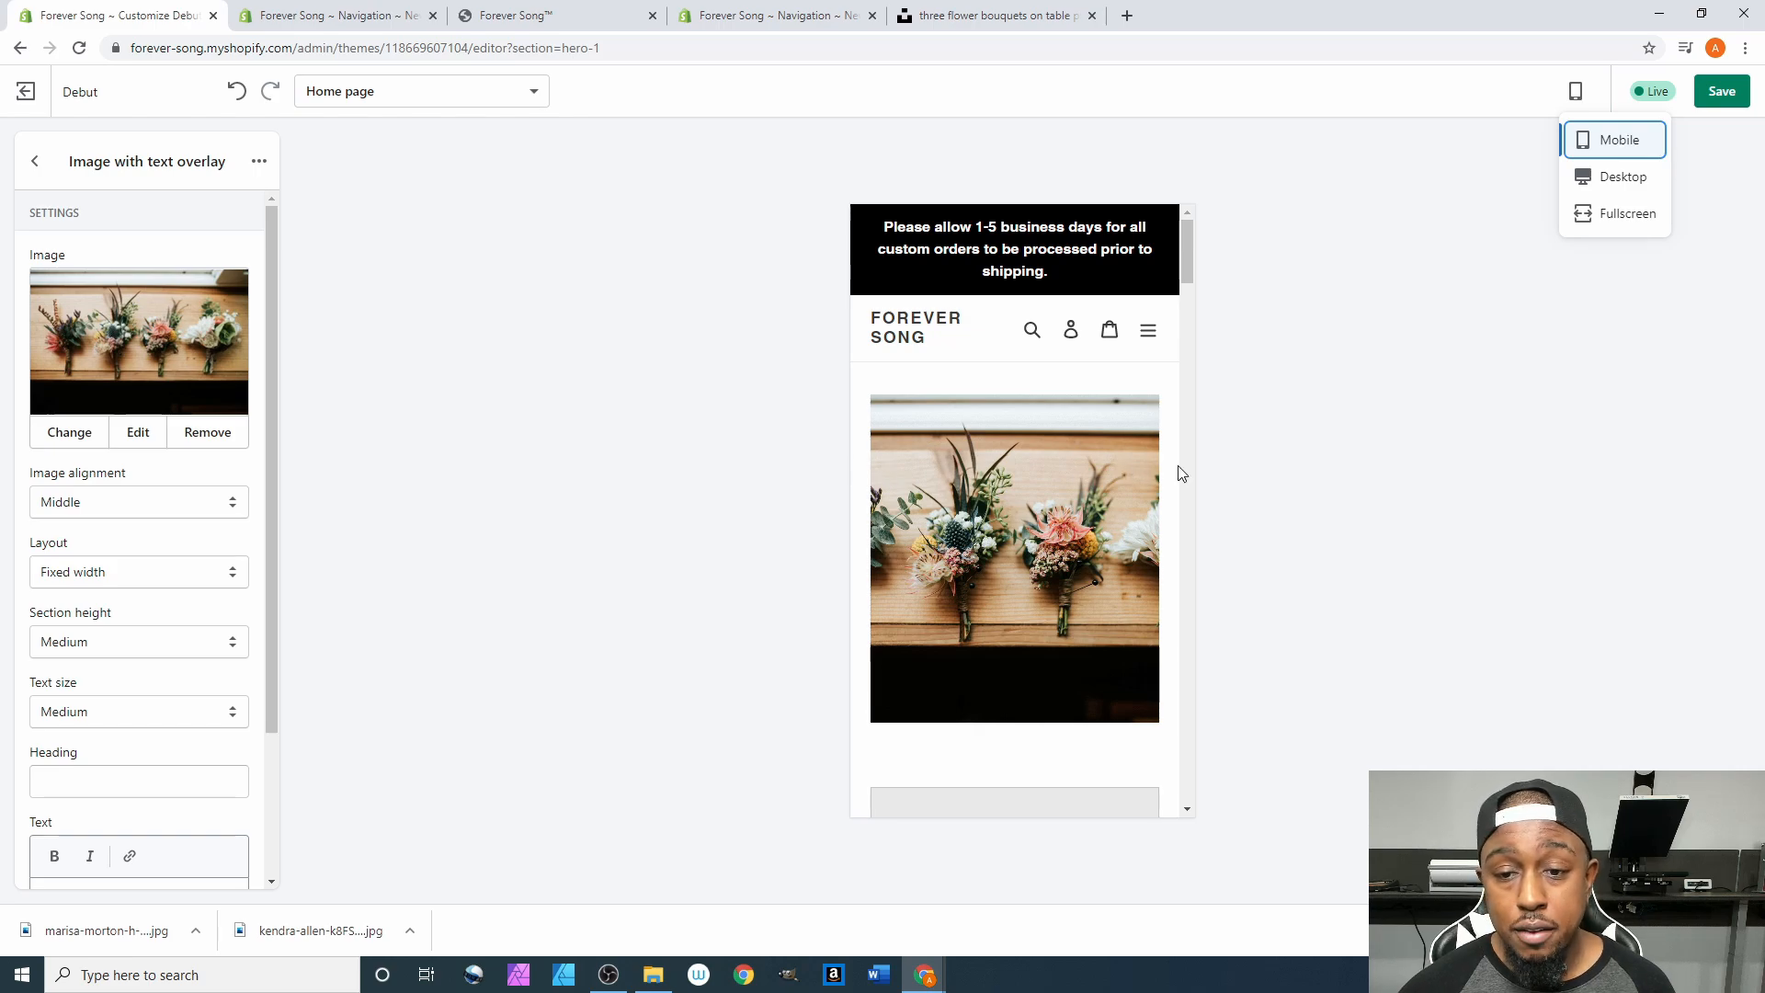
Return the section's layout to Full width and switch the preview back to desktop view.
left_click(76, 571)
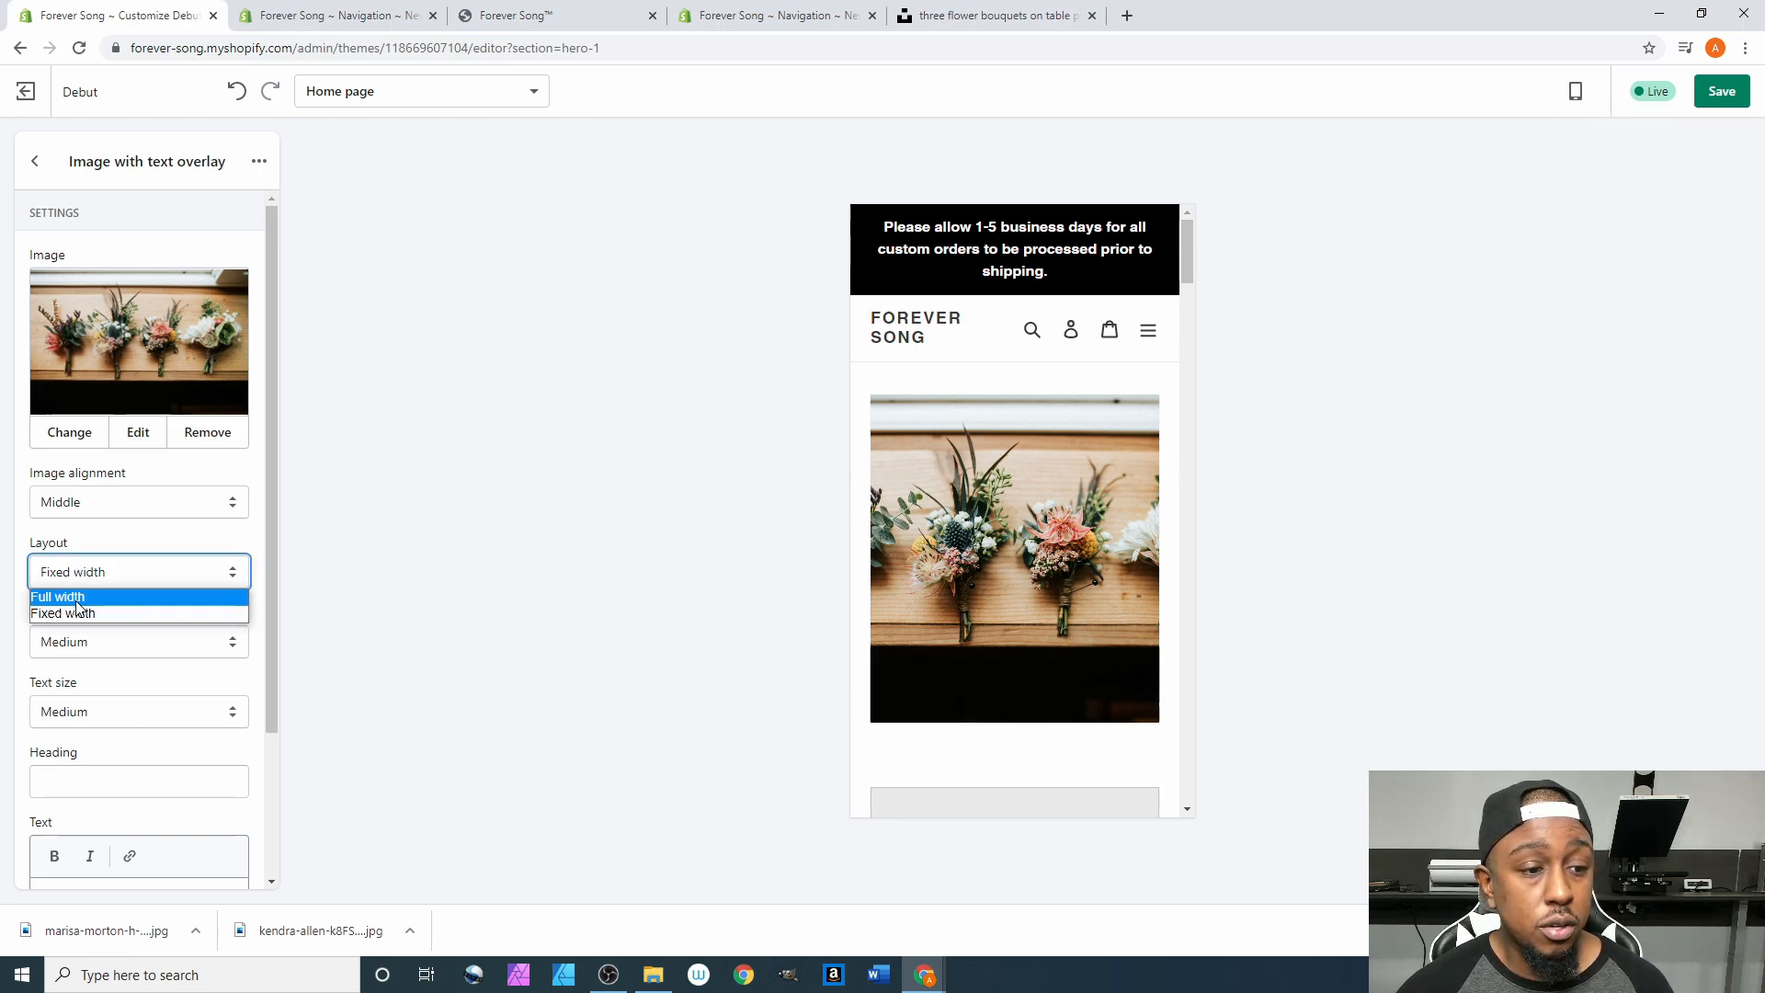
left_click(73, 595)
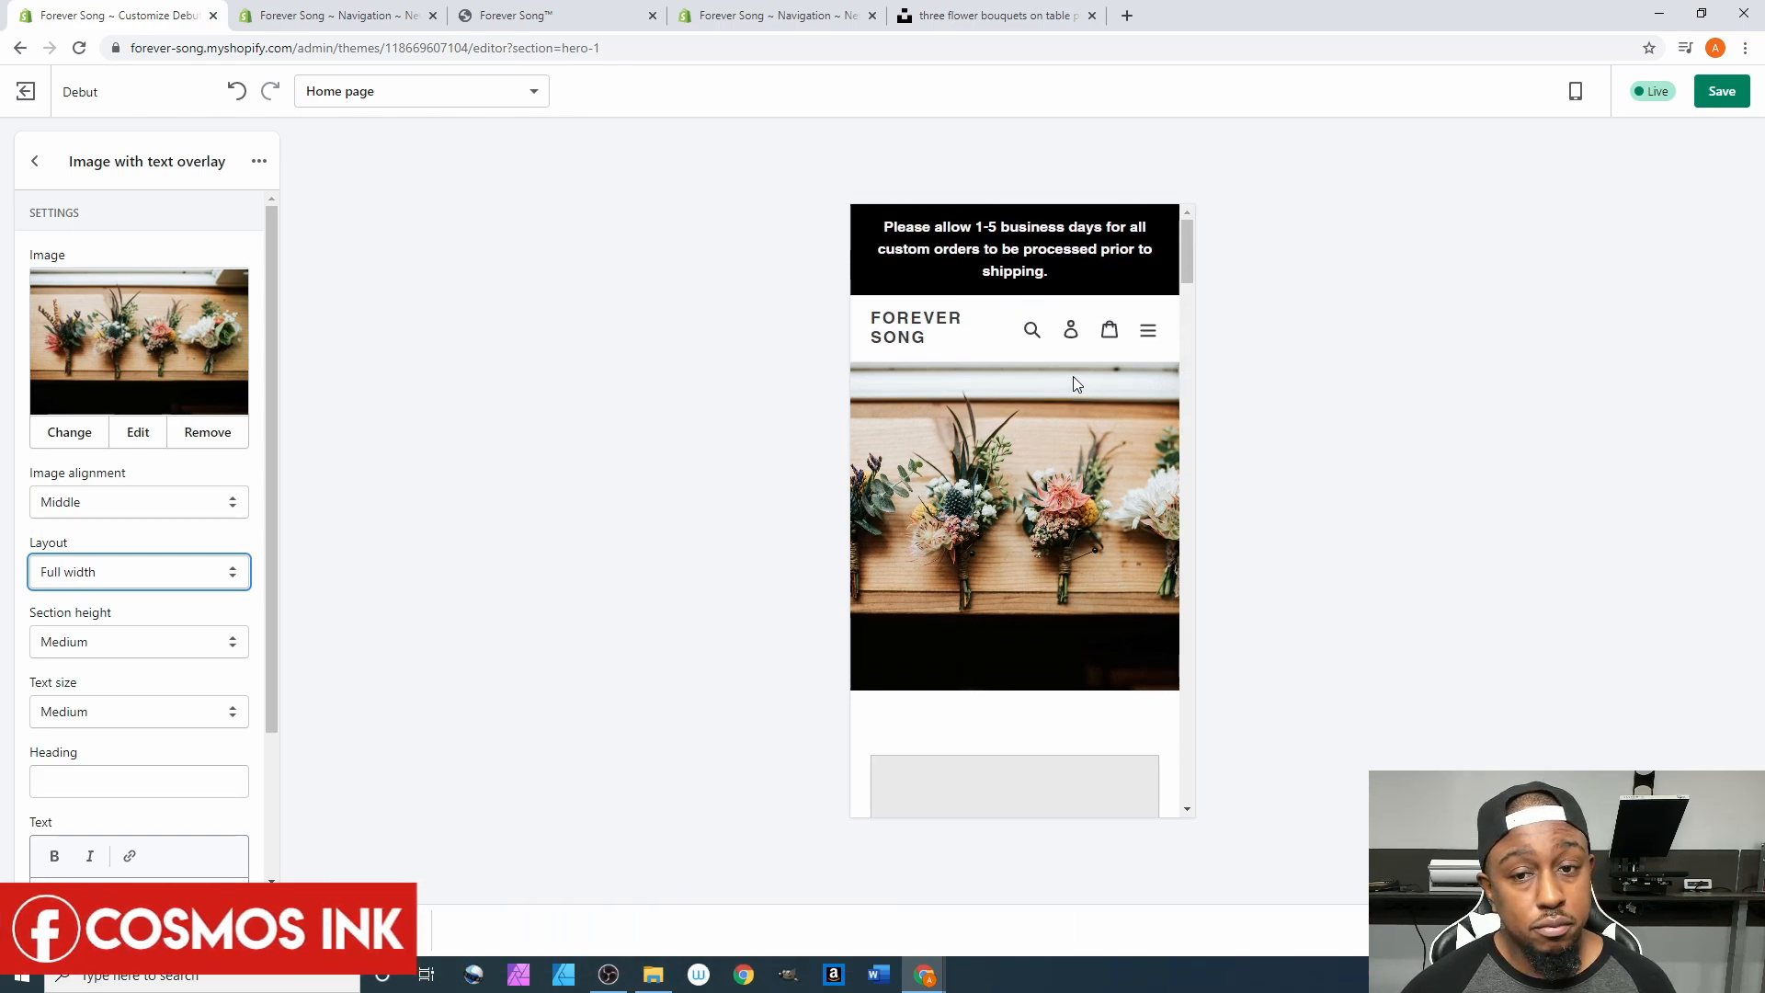
left_click(1573, 93)
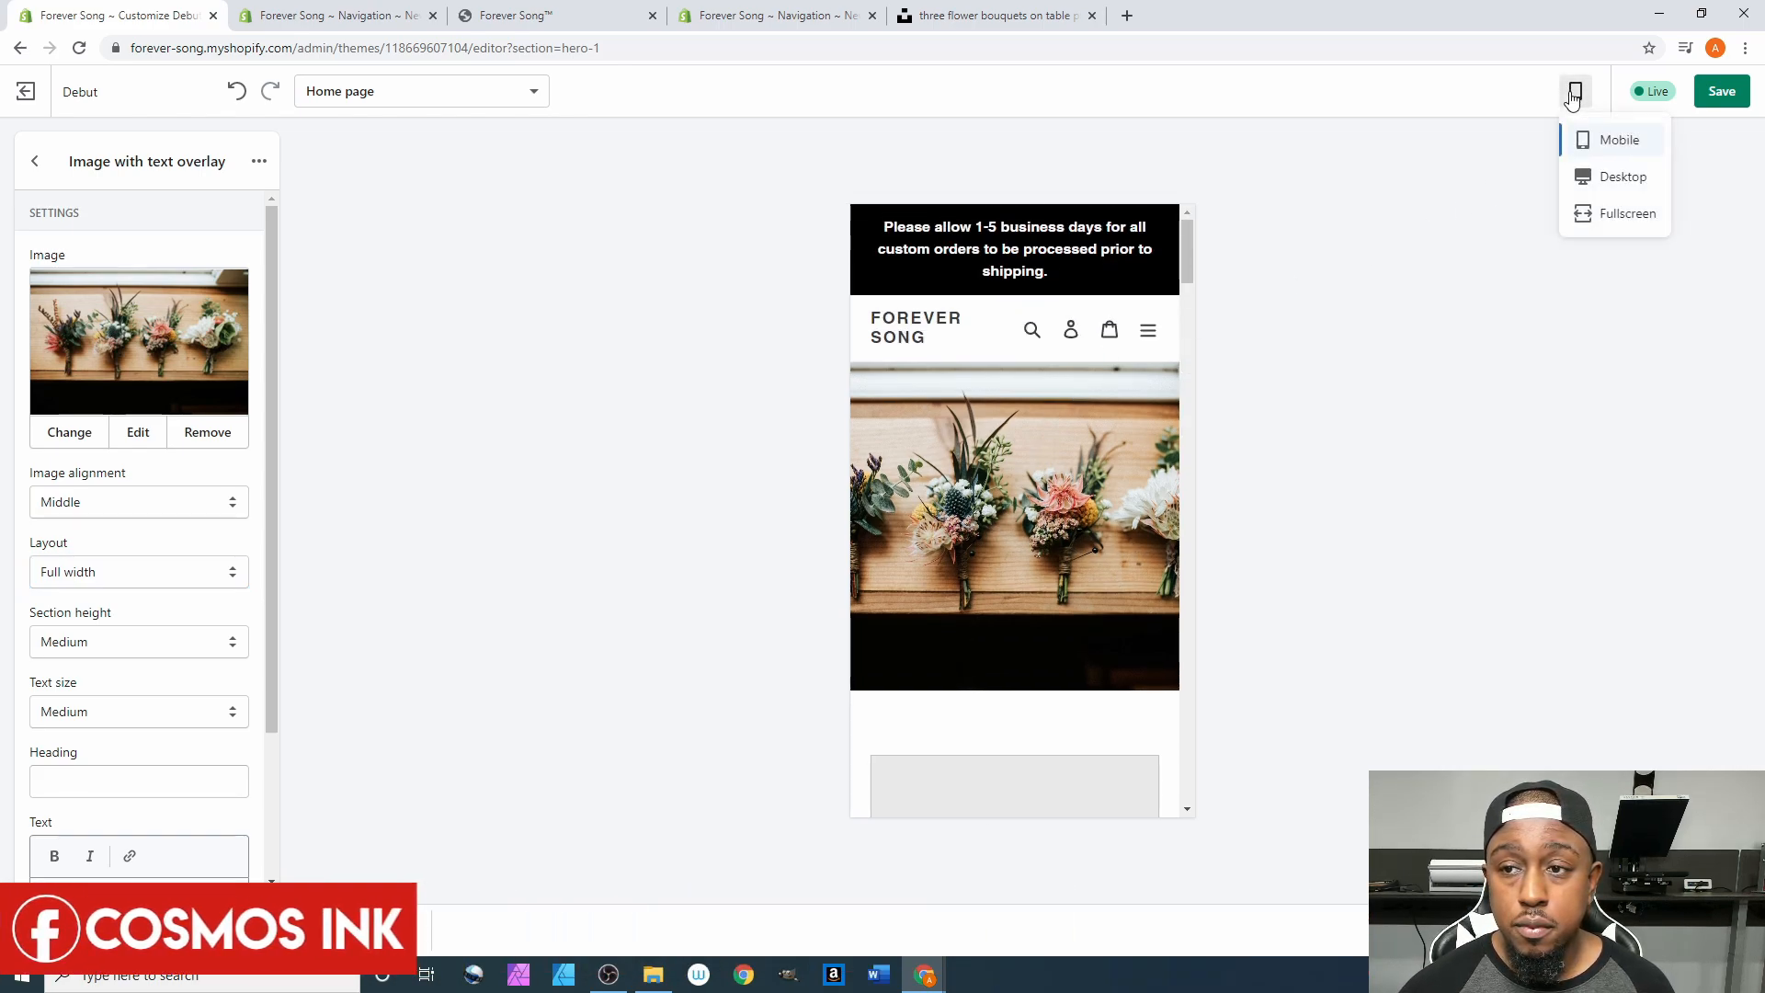
left_click(1620, 178)
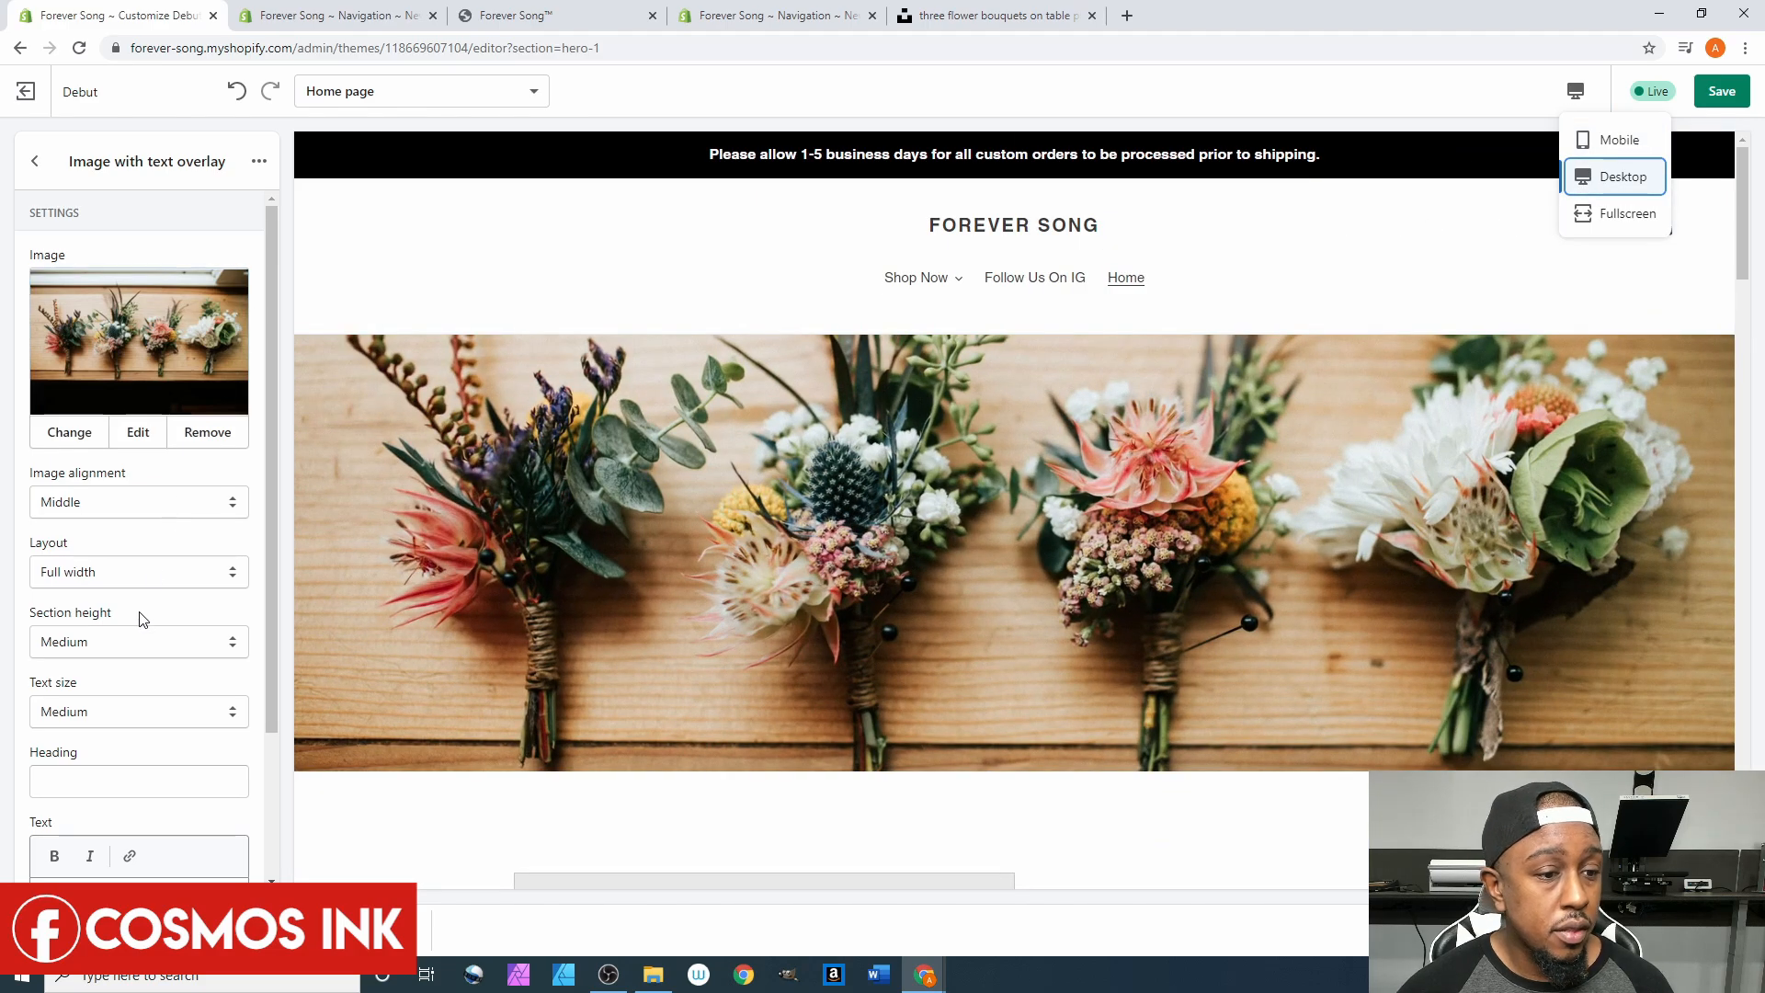
Try the Extra Small and Extra Large section heights for the image banner and return the height to Medium.
scroll(138, 616, "down", 1)
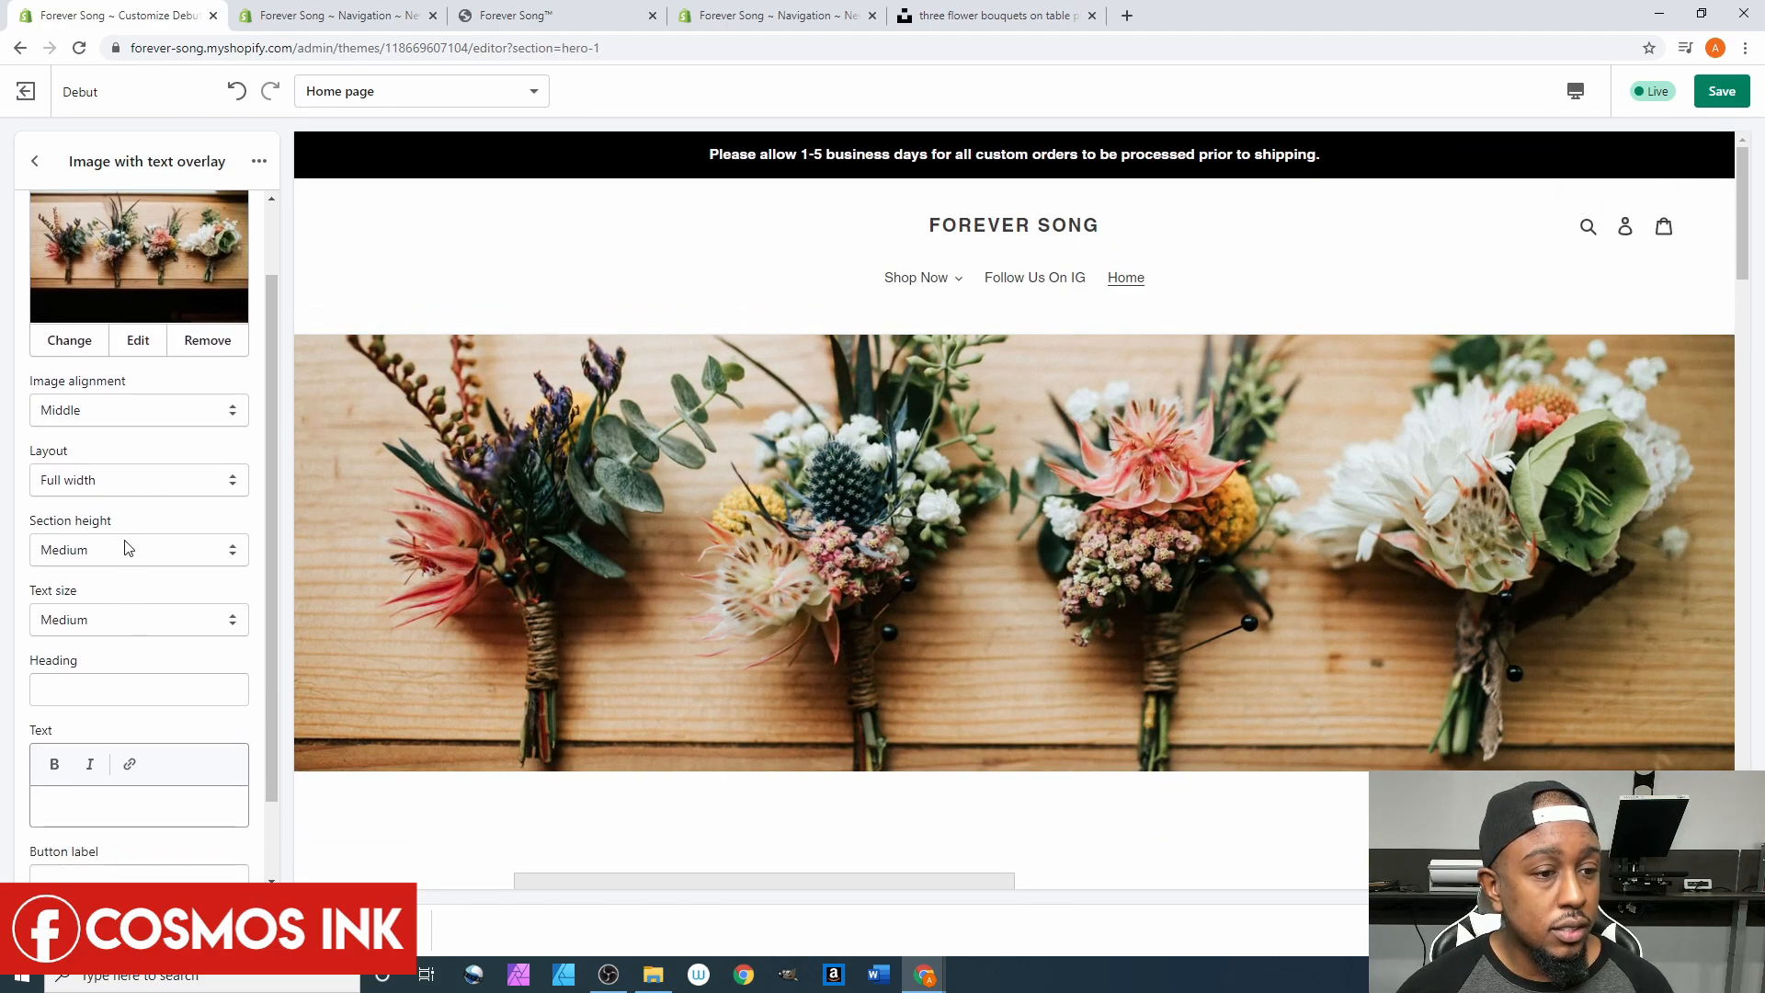
left_click(128, 549)
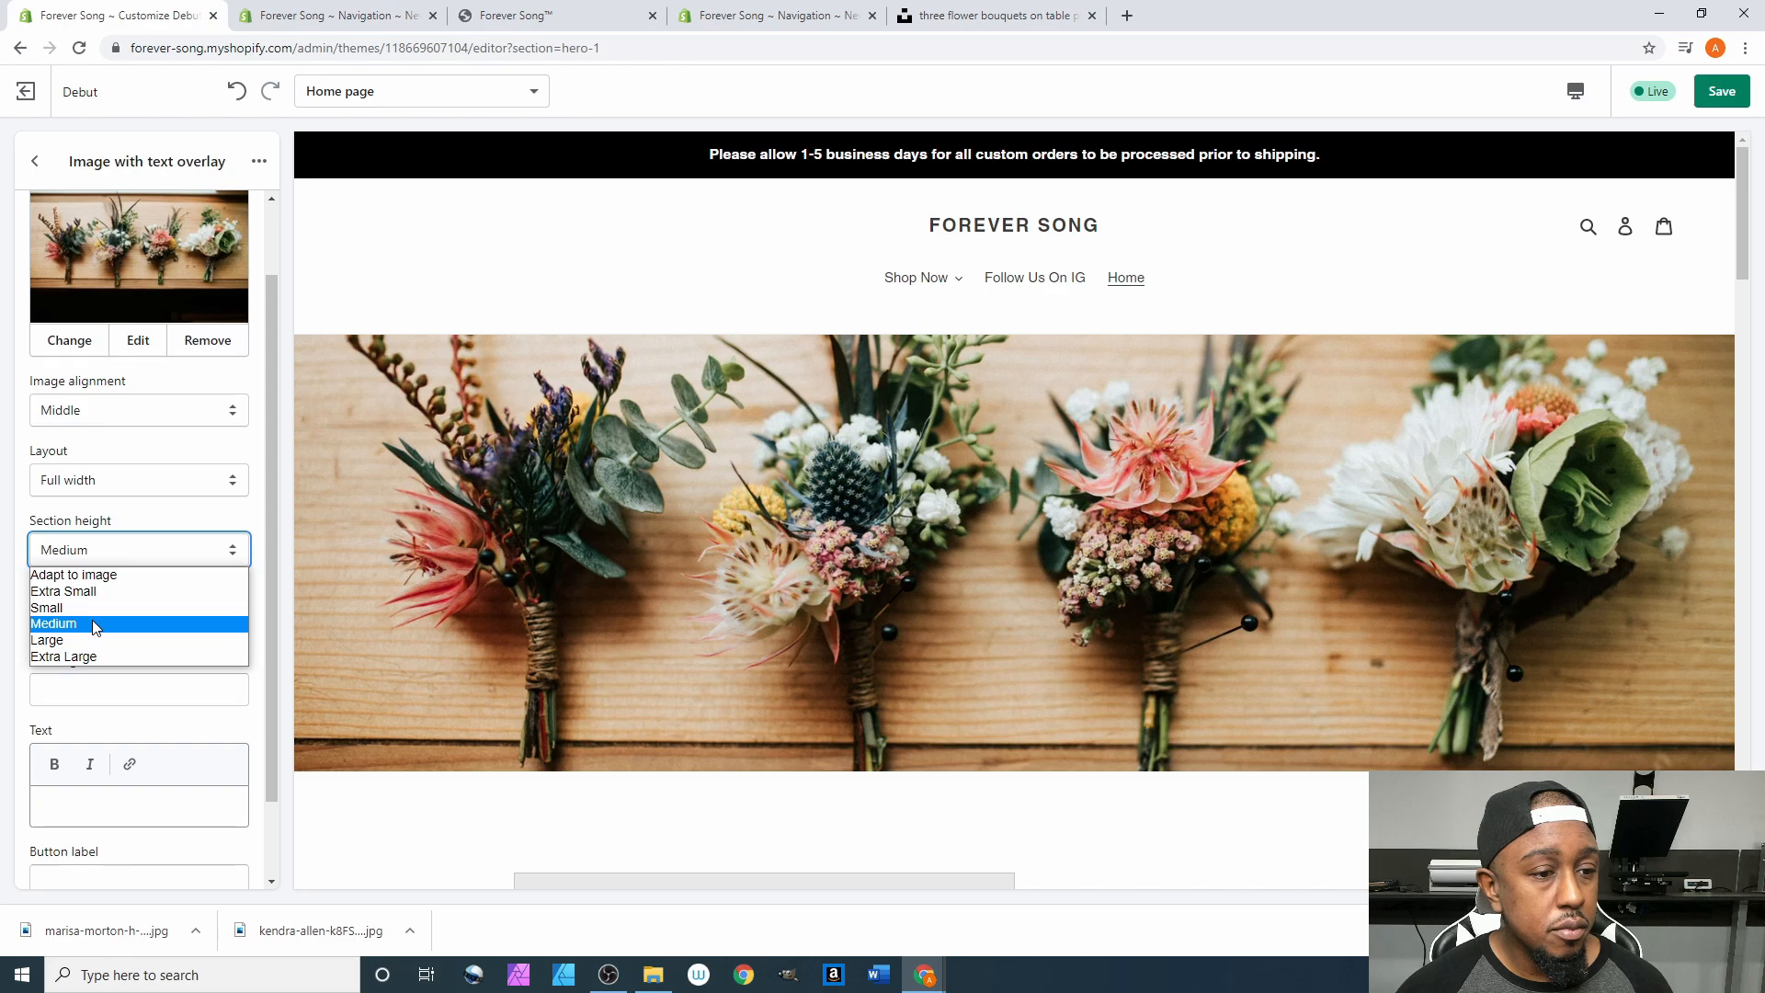
left_click(96, 592)
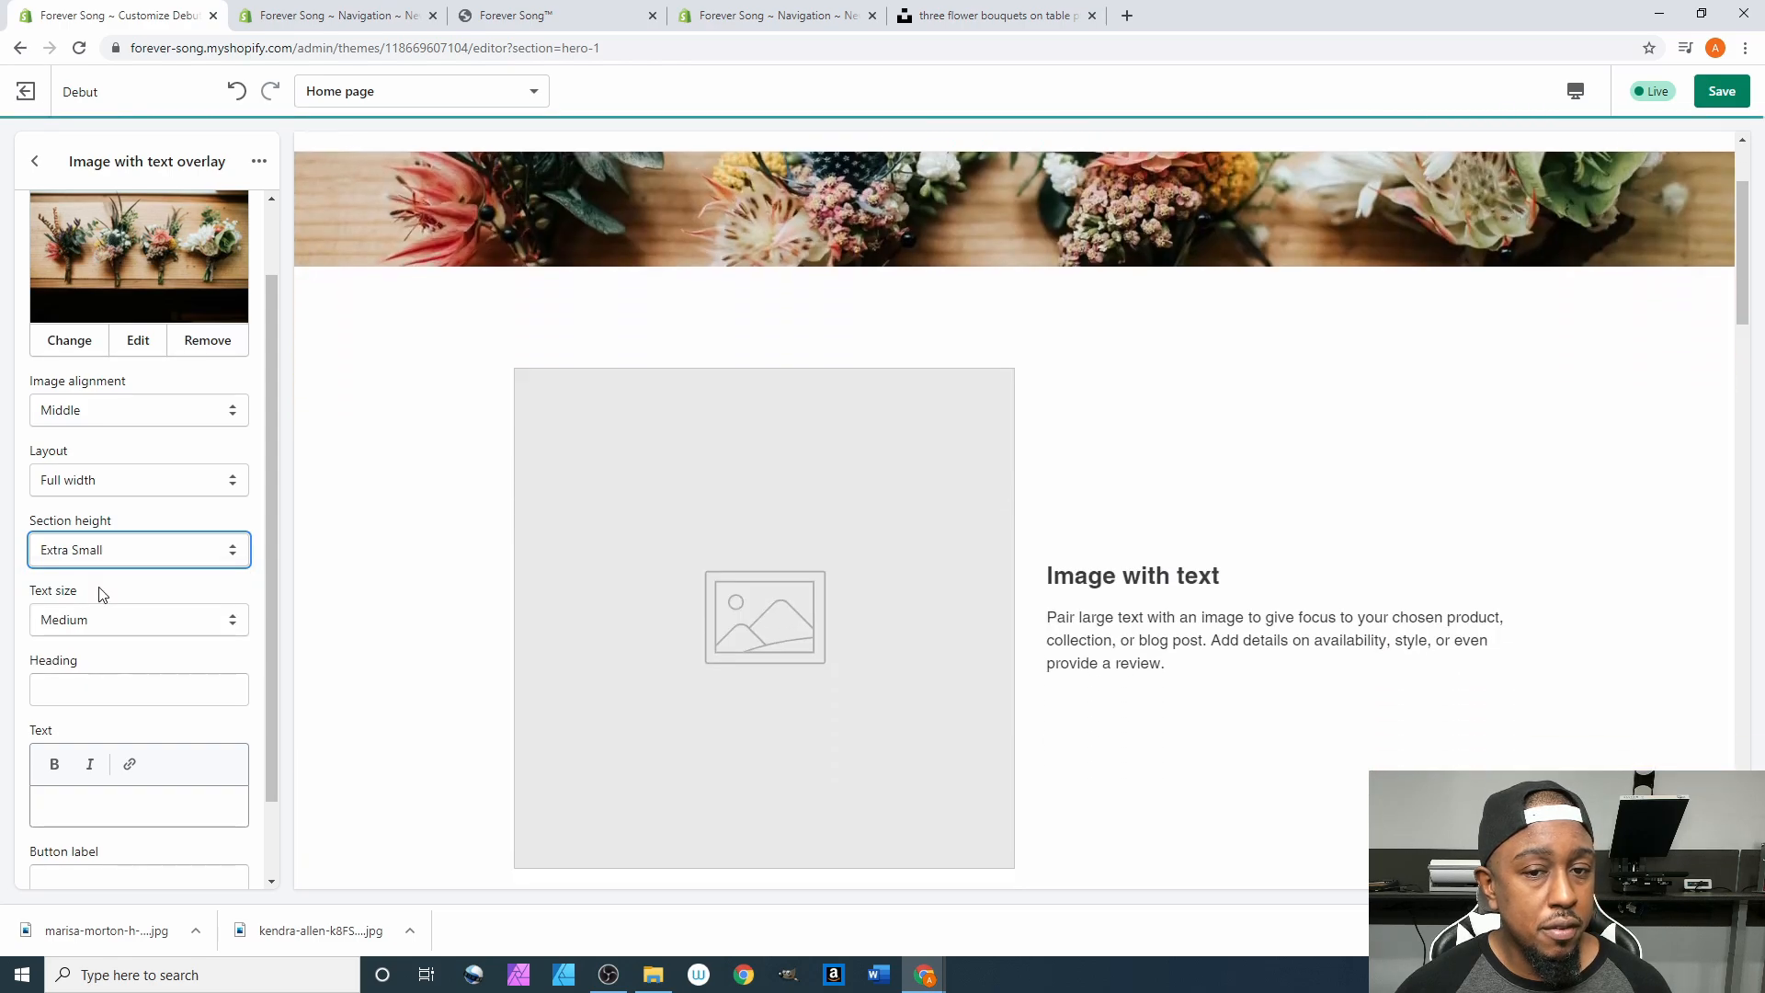
scroll(916, 311, "up", 1)
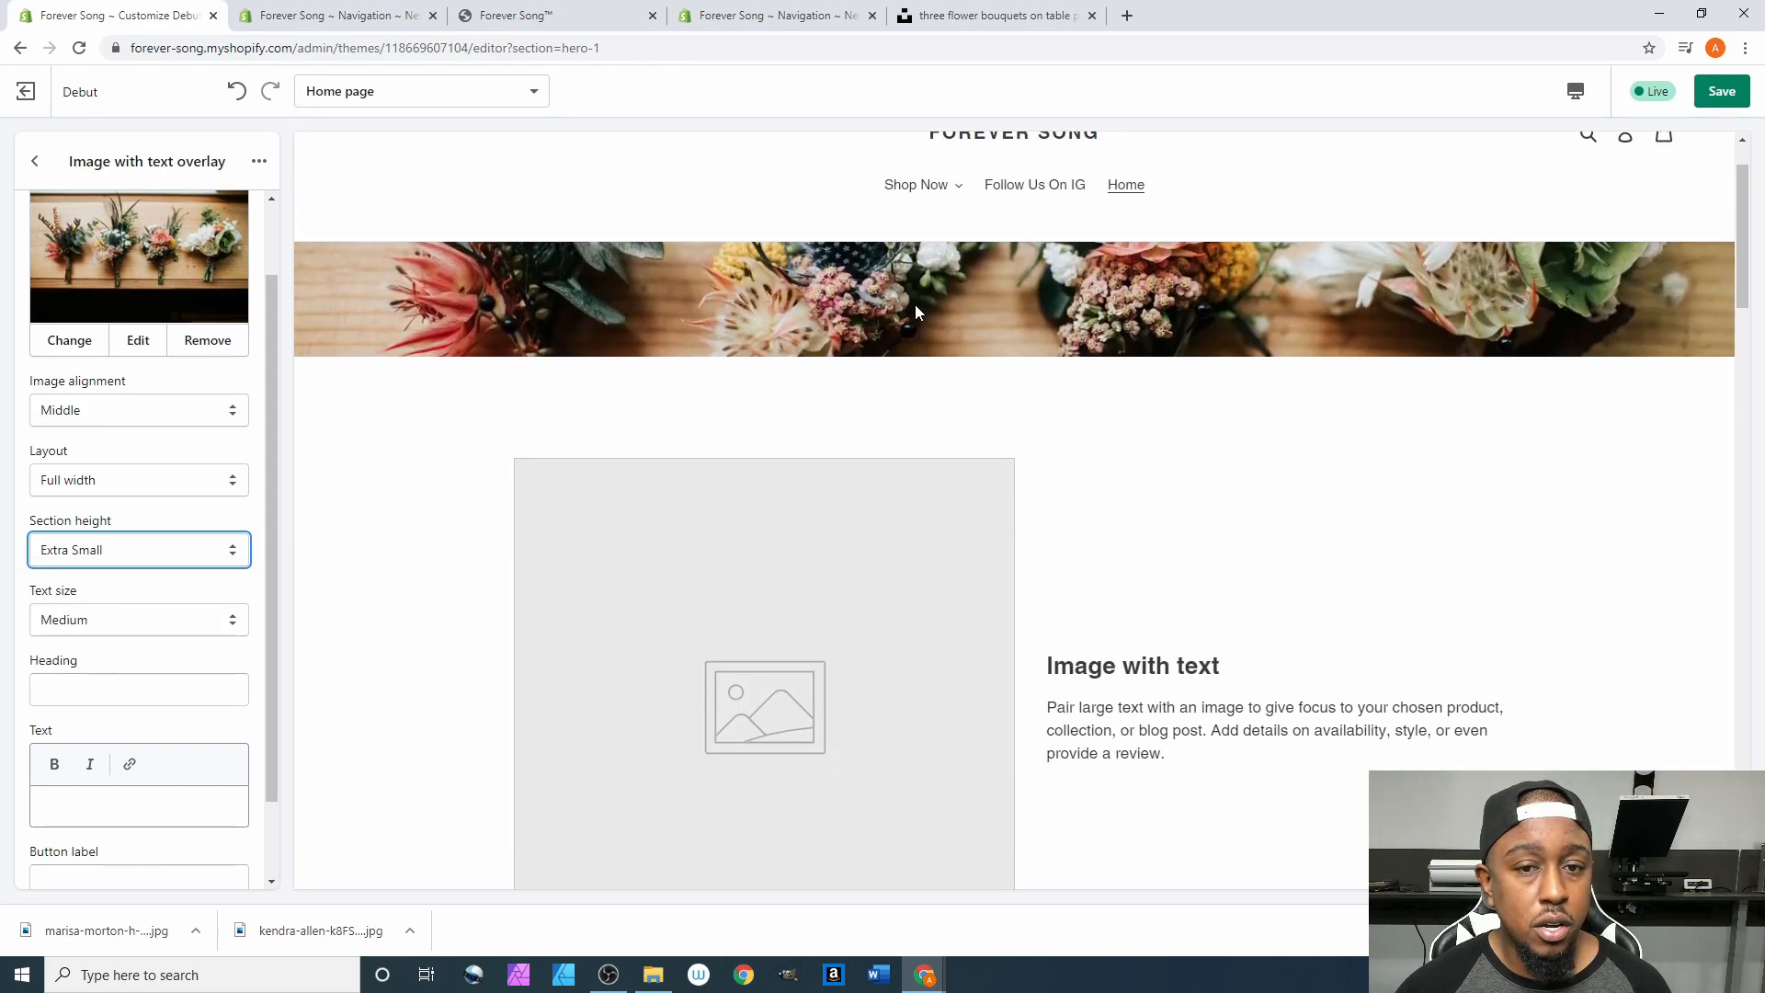
left_click(181, 562)
left_click(94, 657)
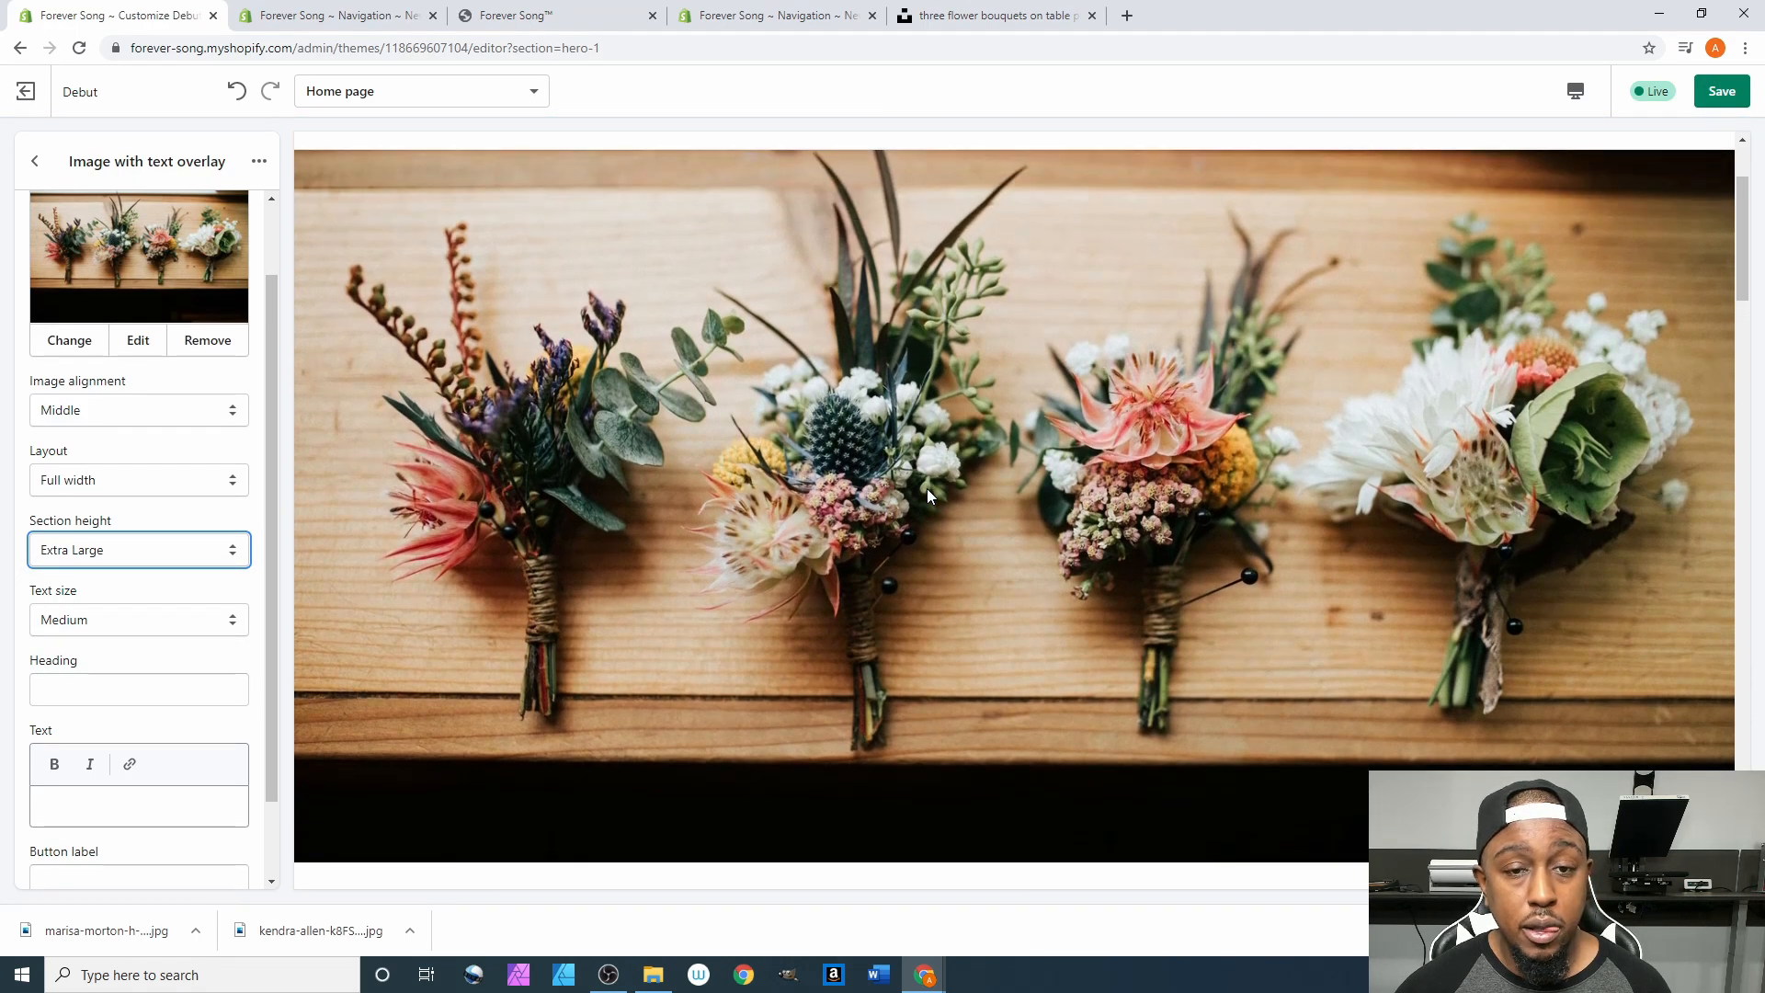
left_click(82, 551)
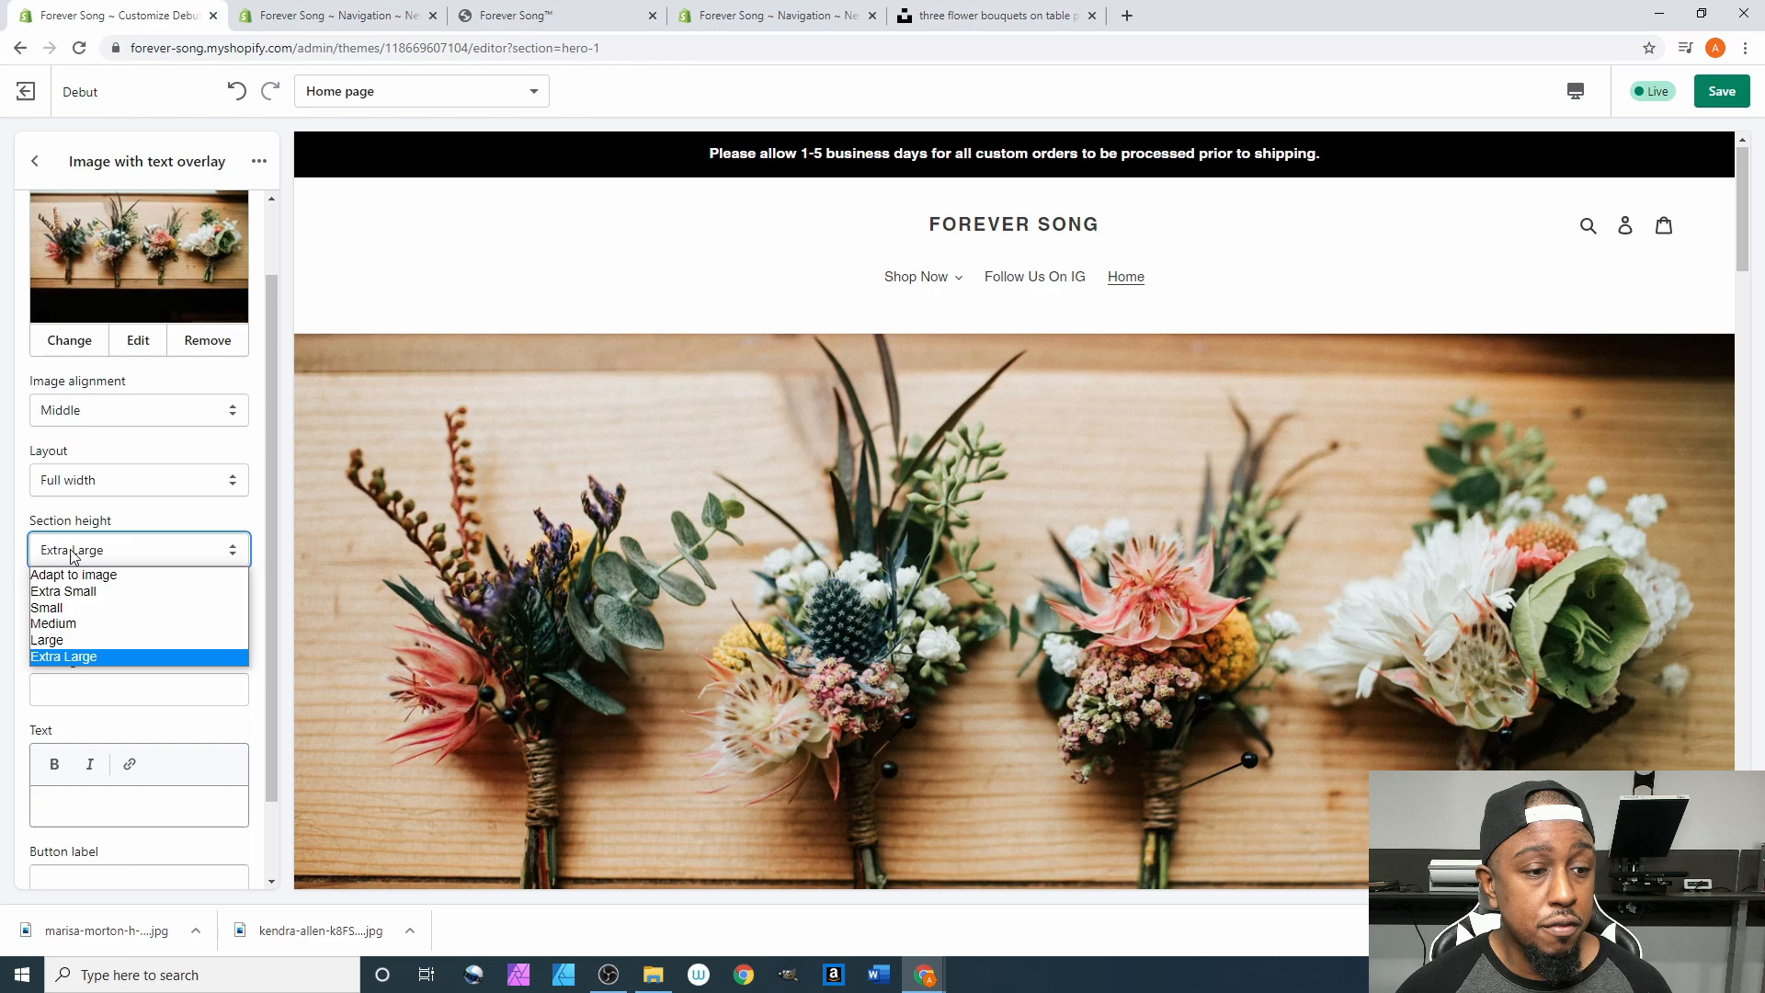
left_click(57, 626)
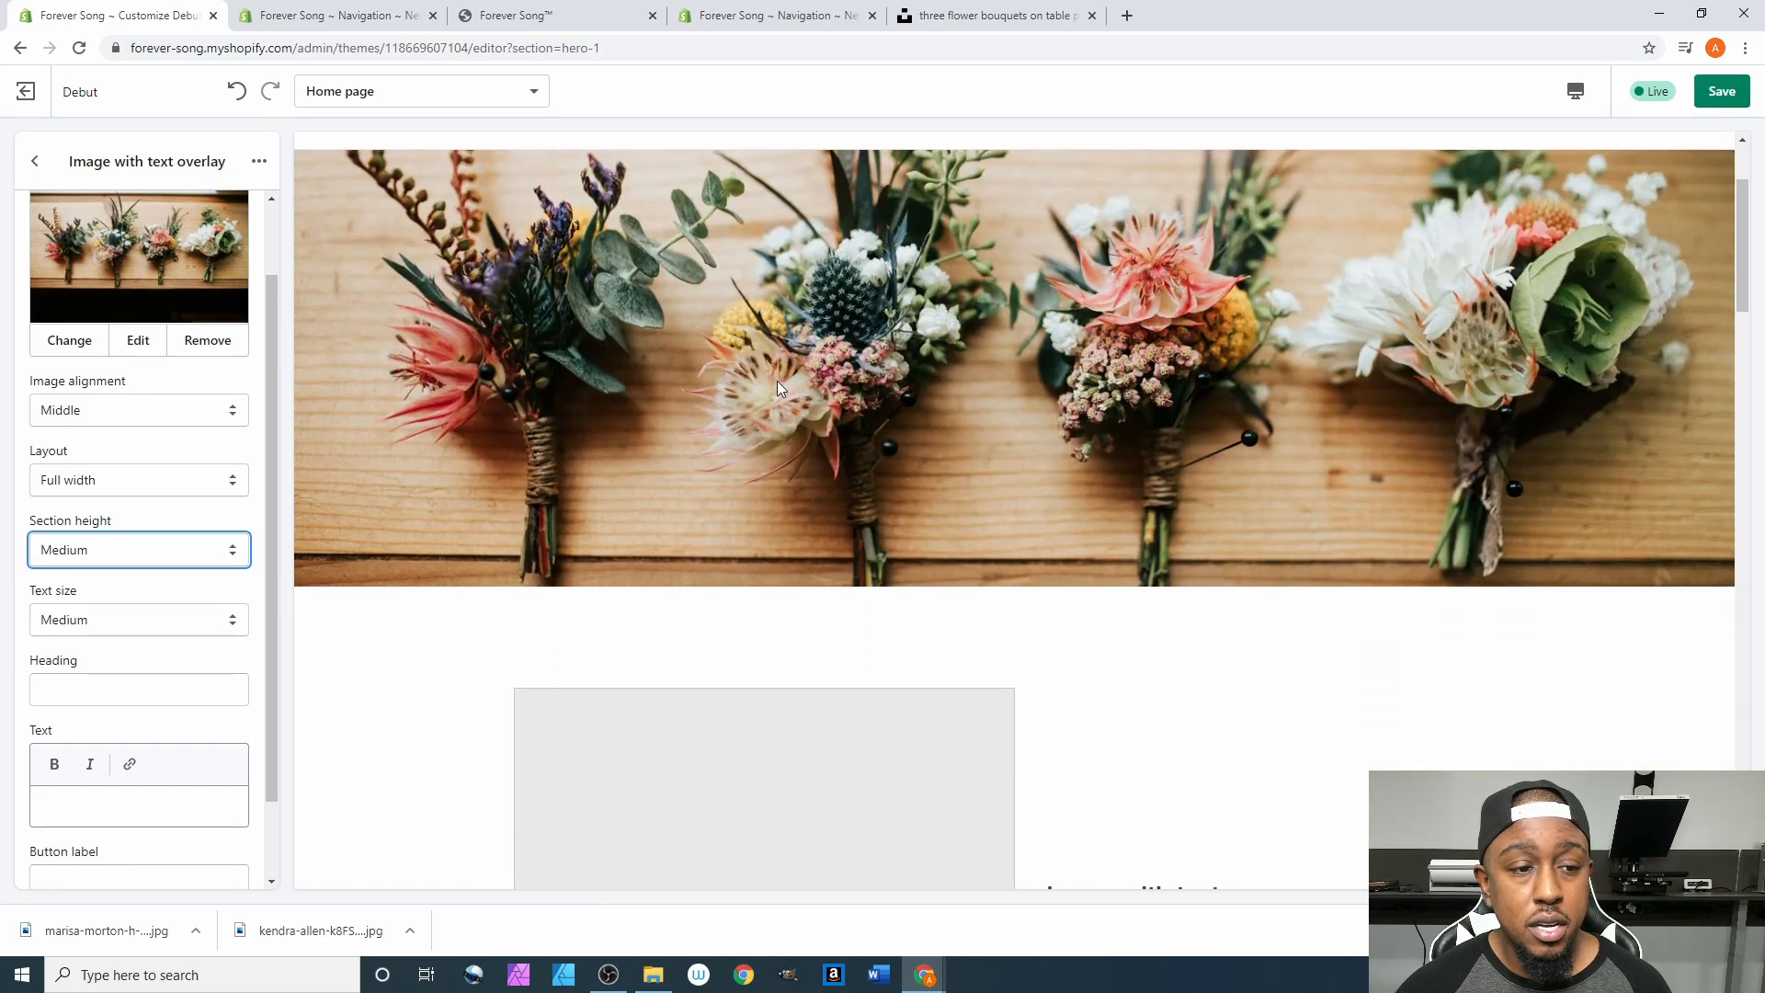
Leave the overlay text size at Medium and set the section's heading to "Forever Song™".
left_click(114, 626)
left_click(114, 625)
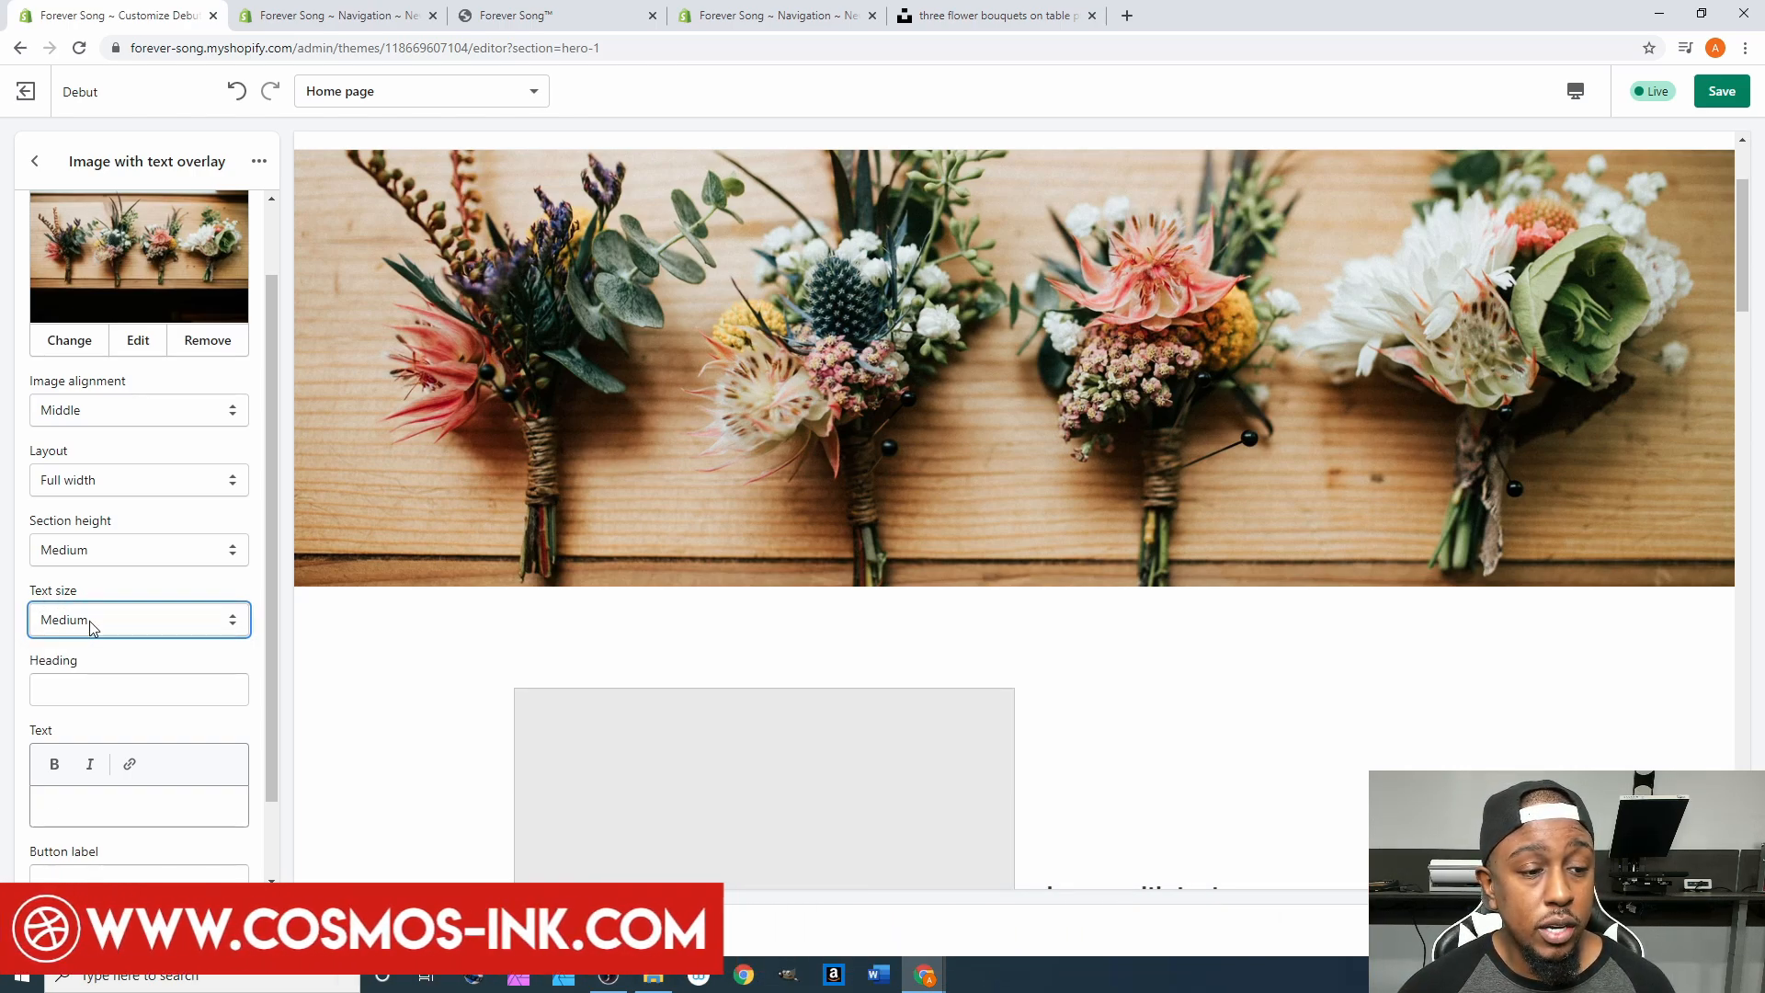
scroll(637, 487, "up", 1)
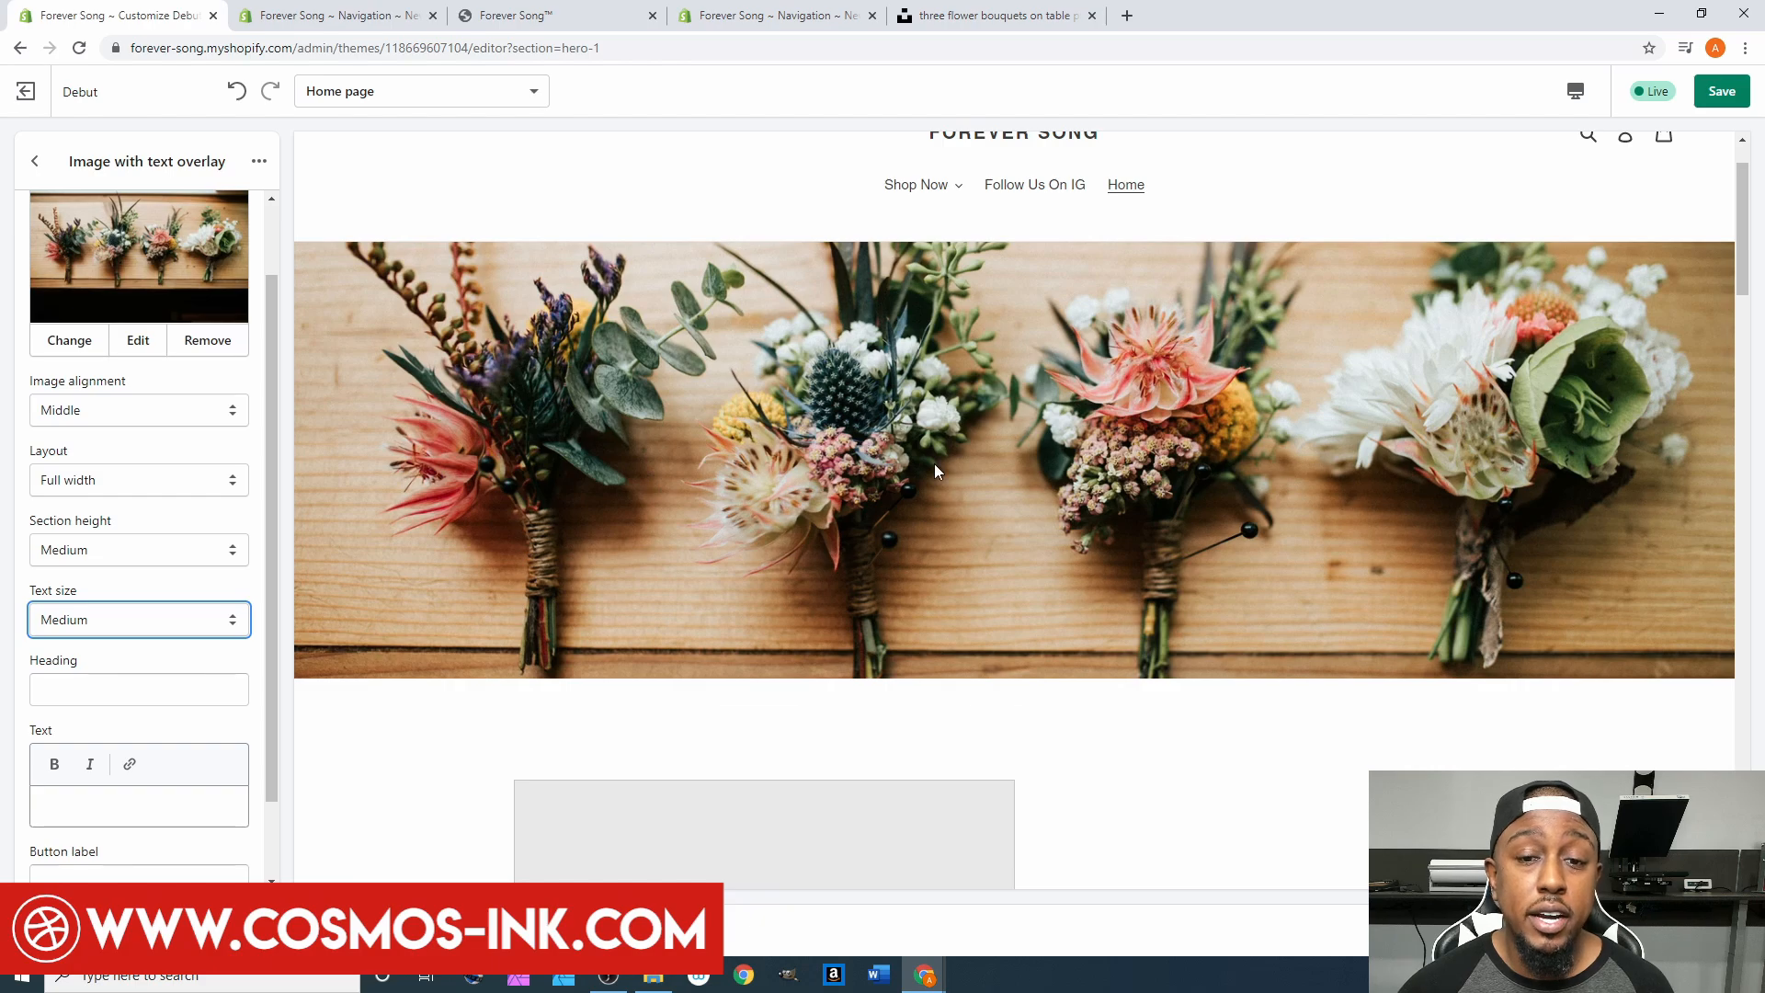
scroll(967, 540, "down", 2)
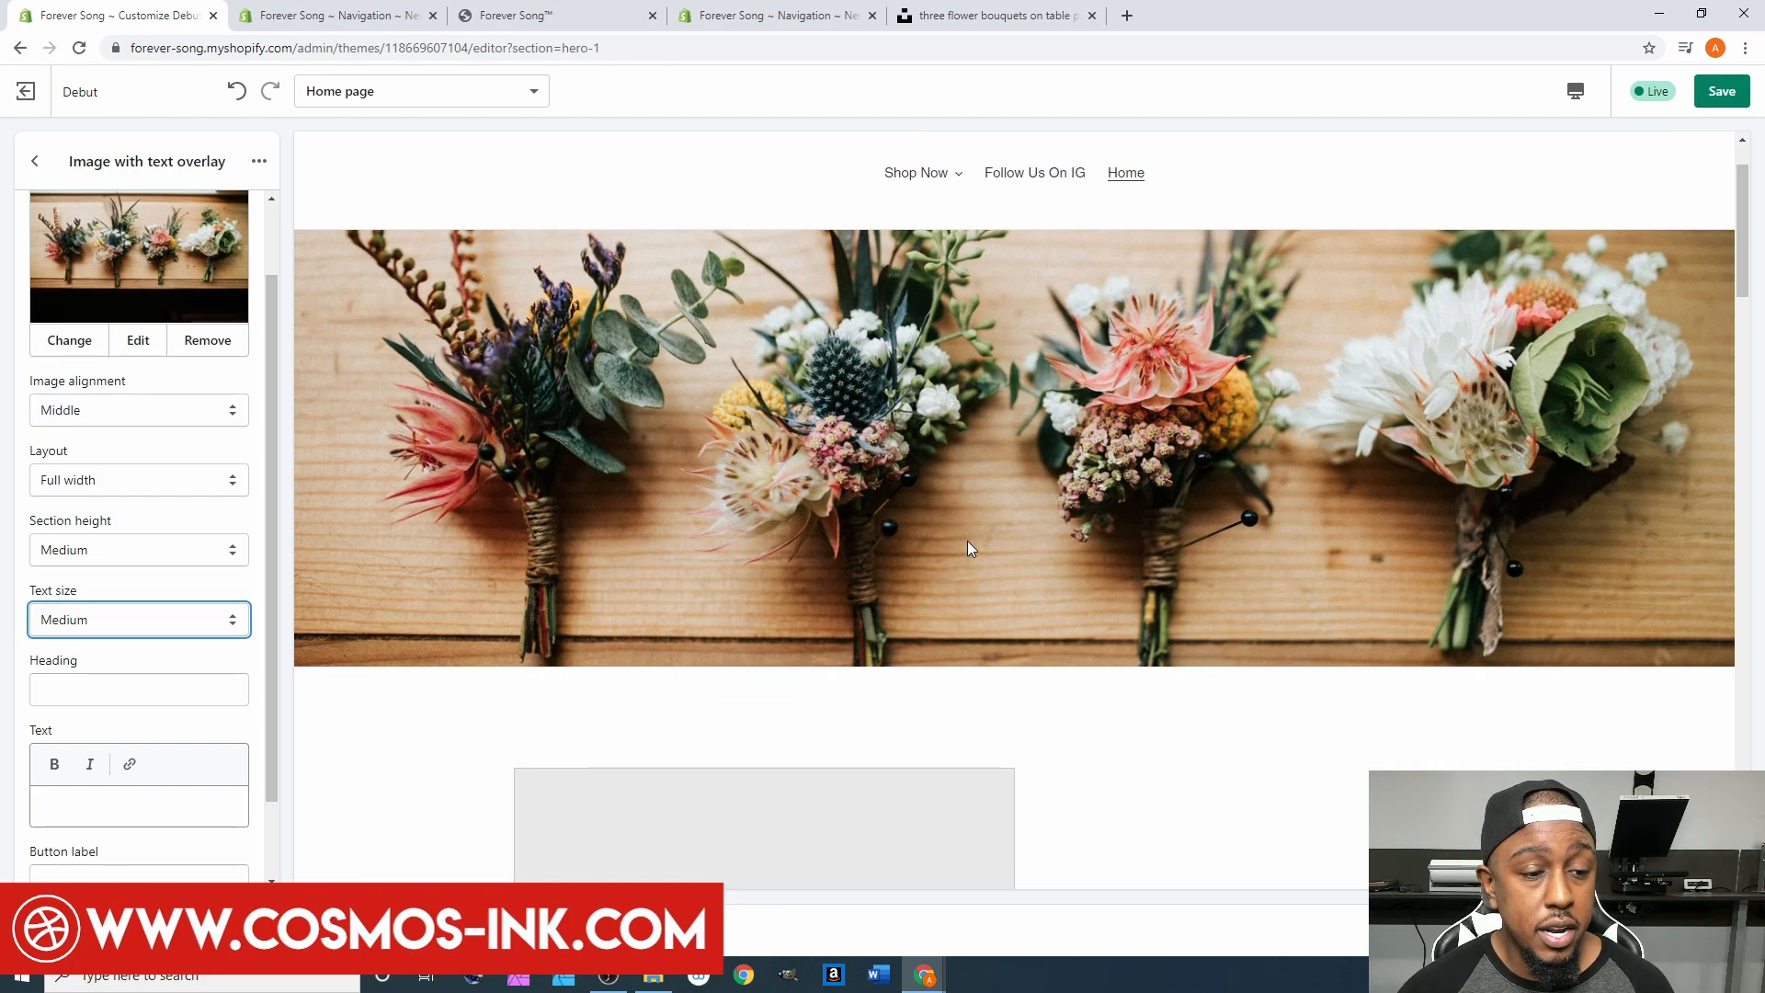
key("Tab")
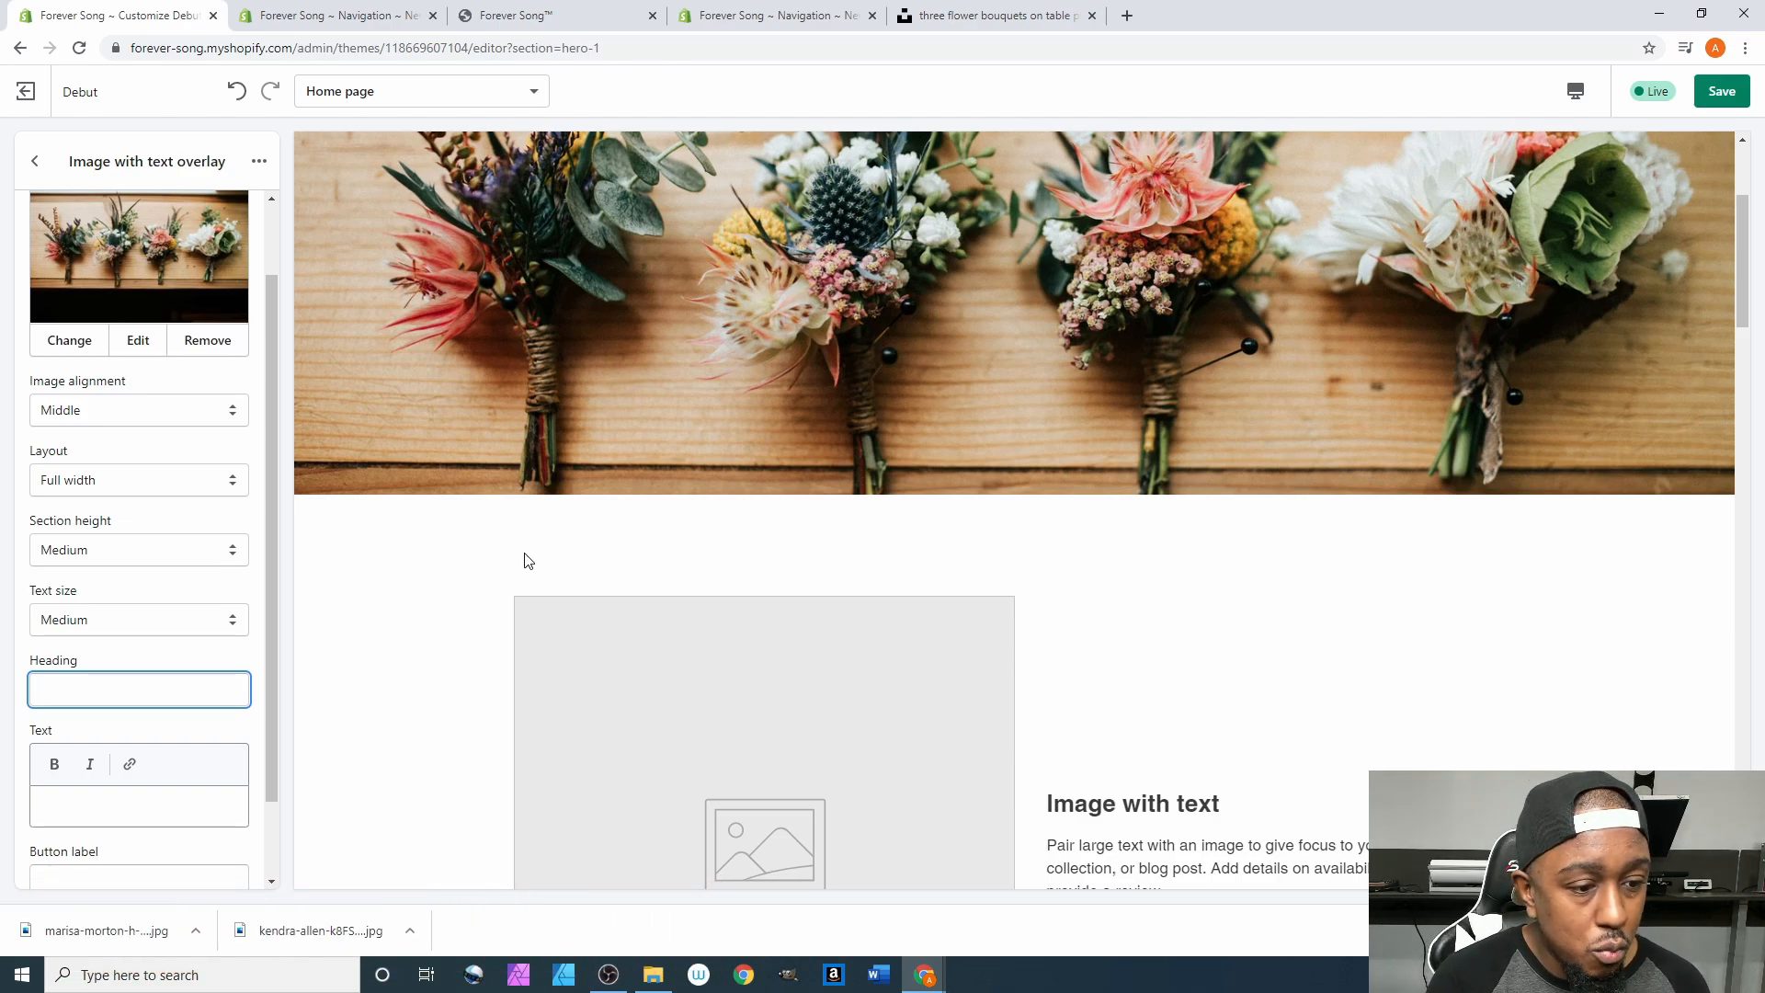
type("F")
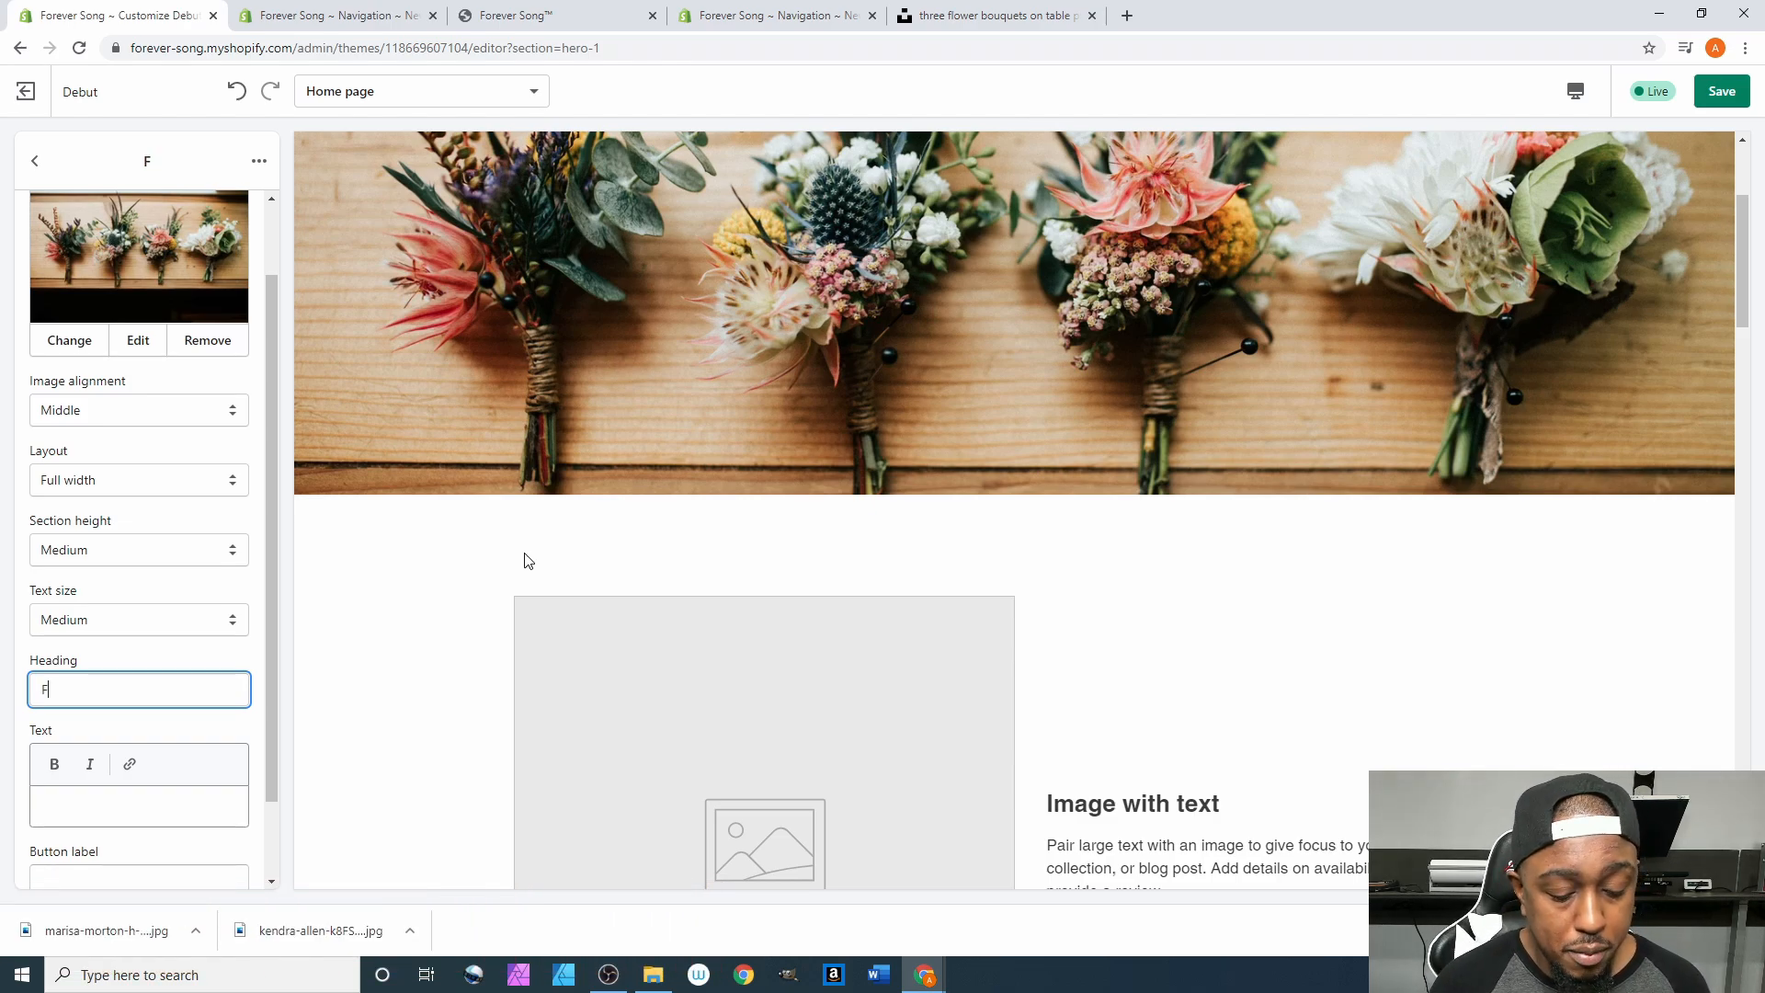
type("orever ")
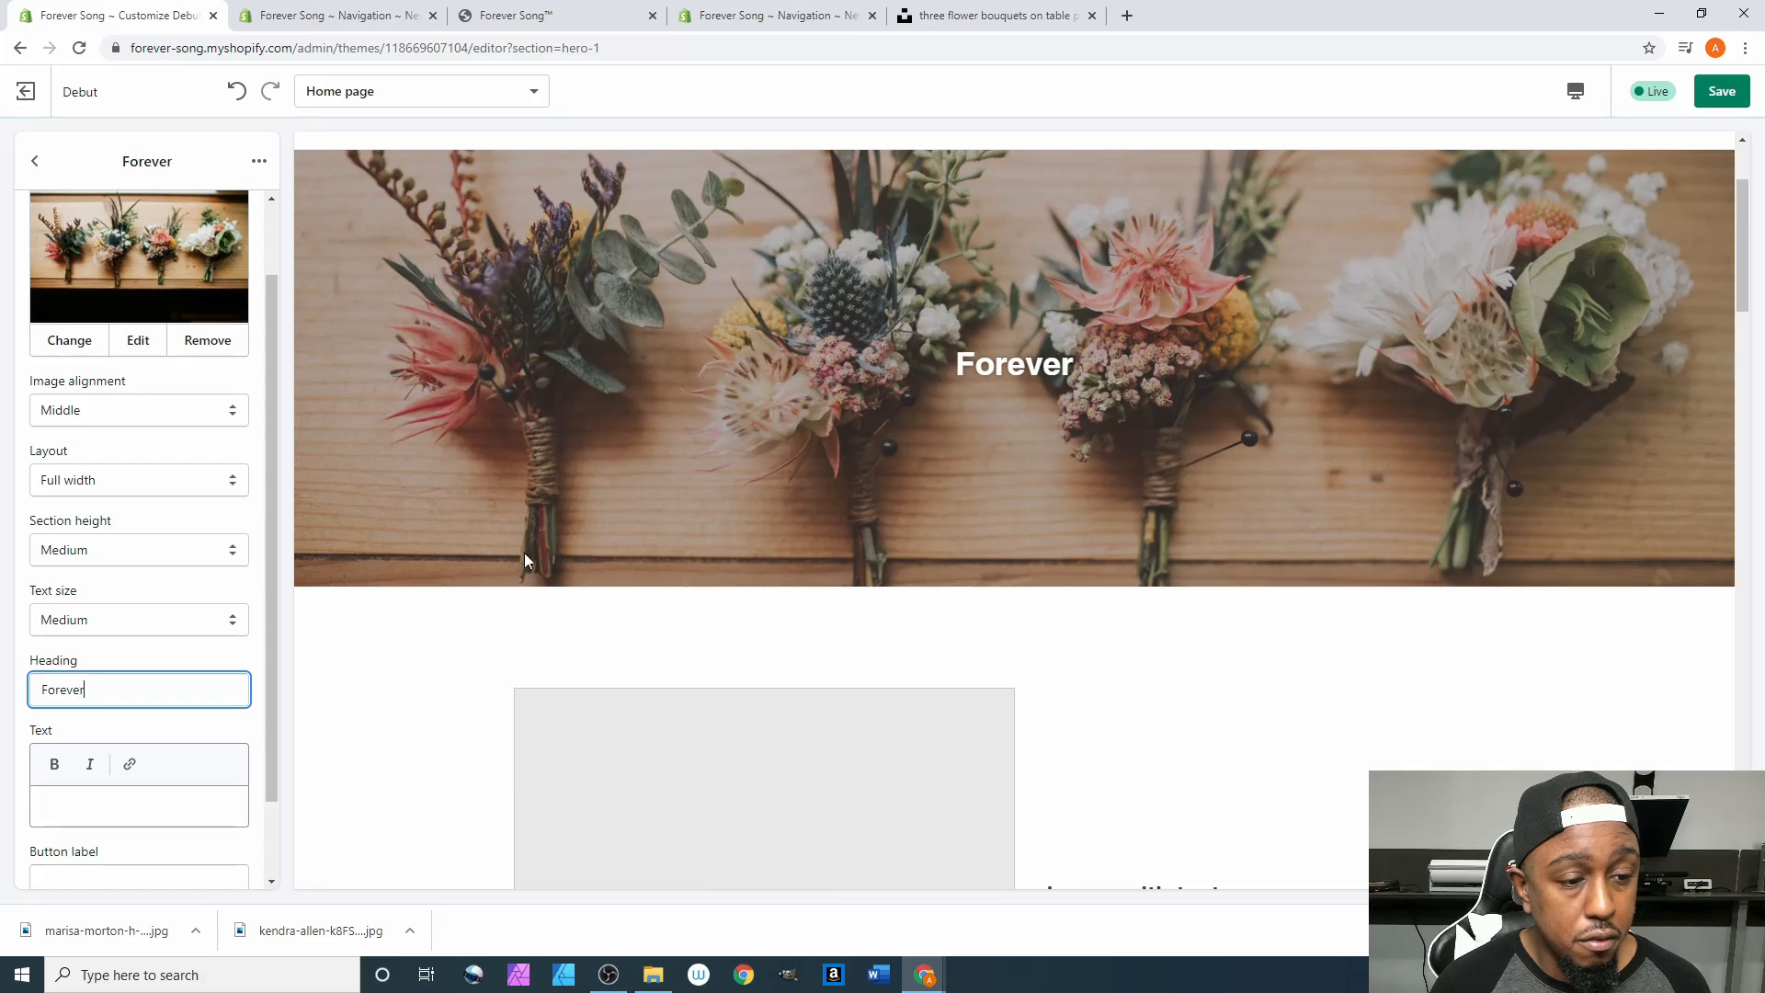
type("Song")
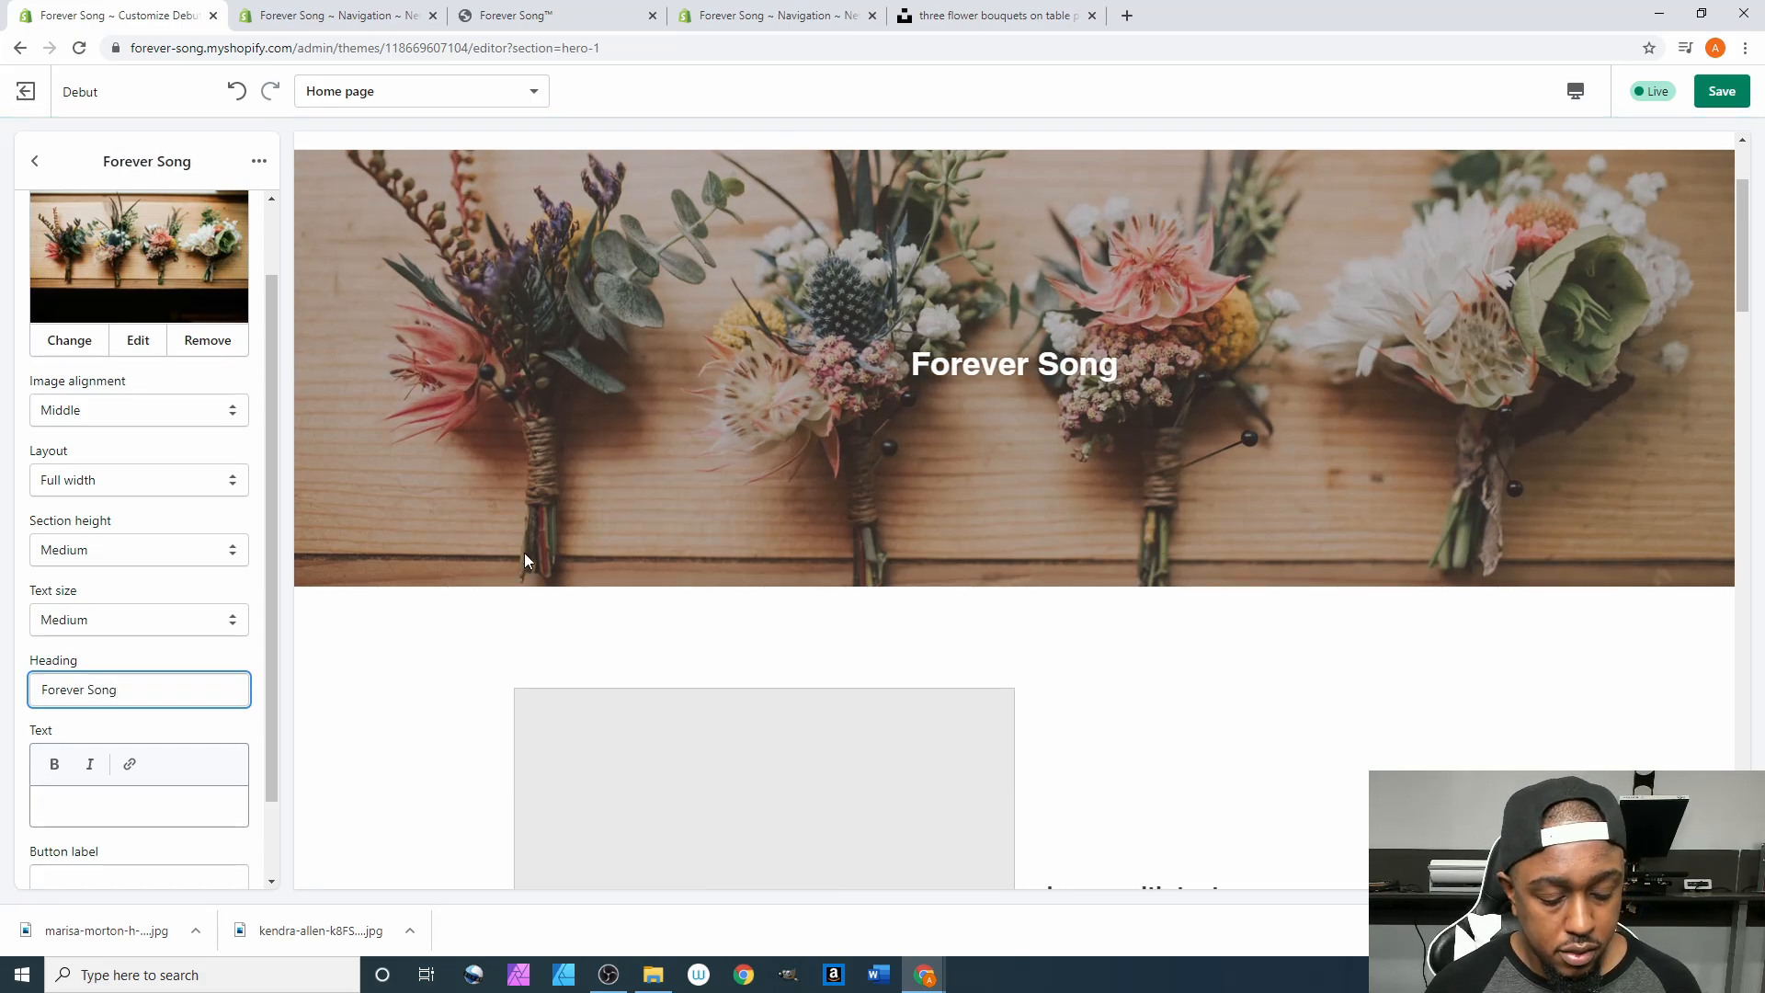
type("™")
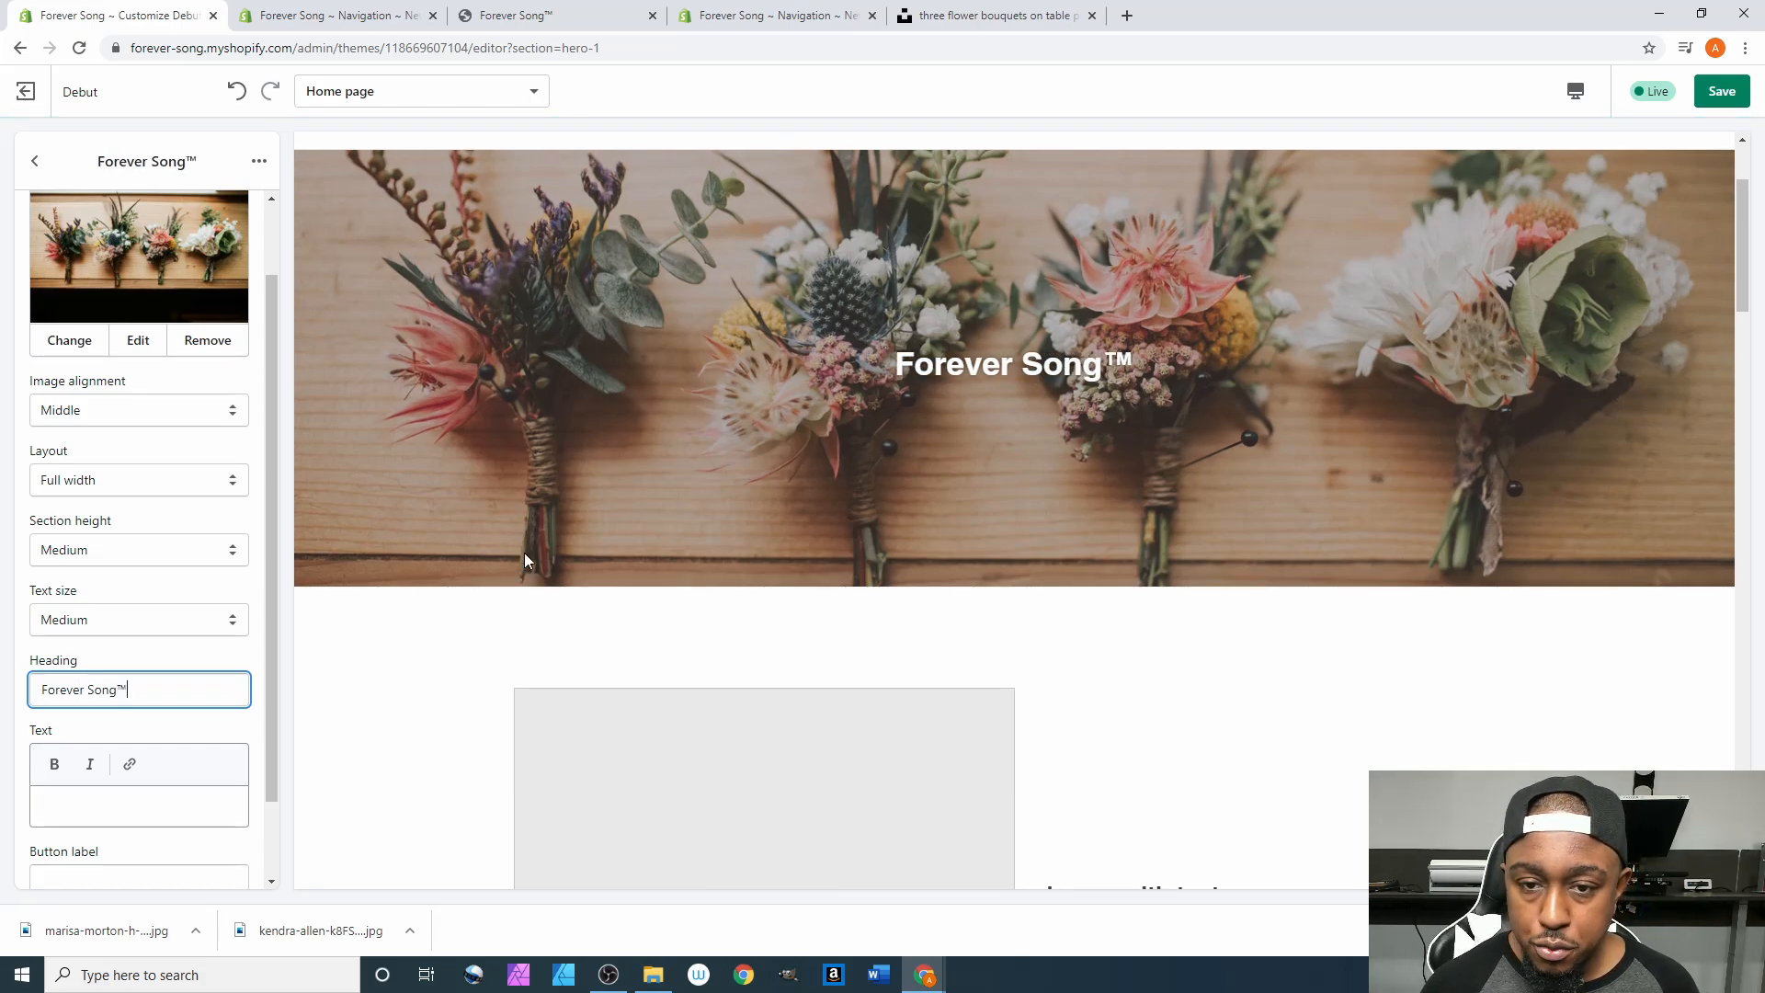
Enter "Forever Bond. Forever Song." as the text beneath the heading of the image with text overlay section.
left_click(139, 811)
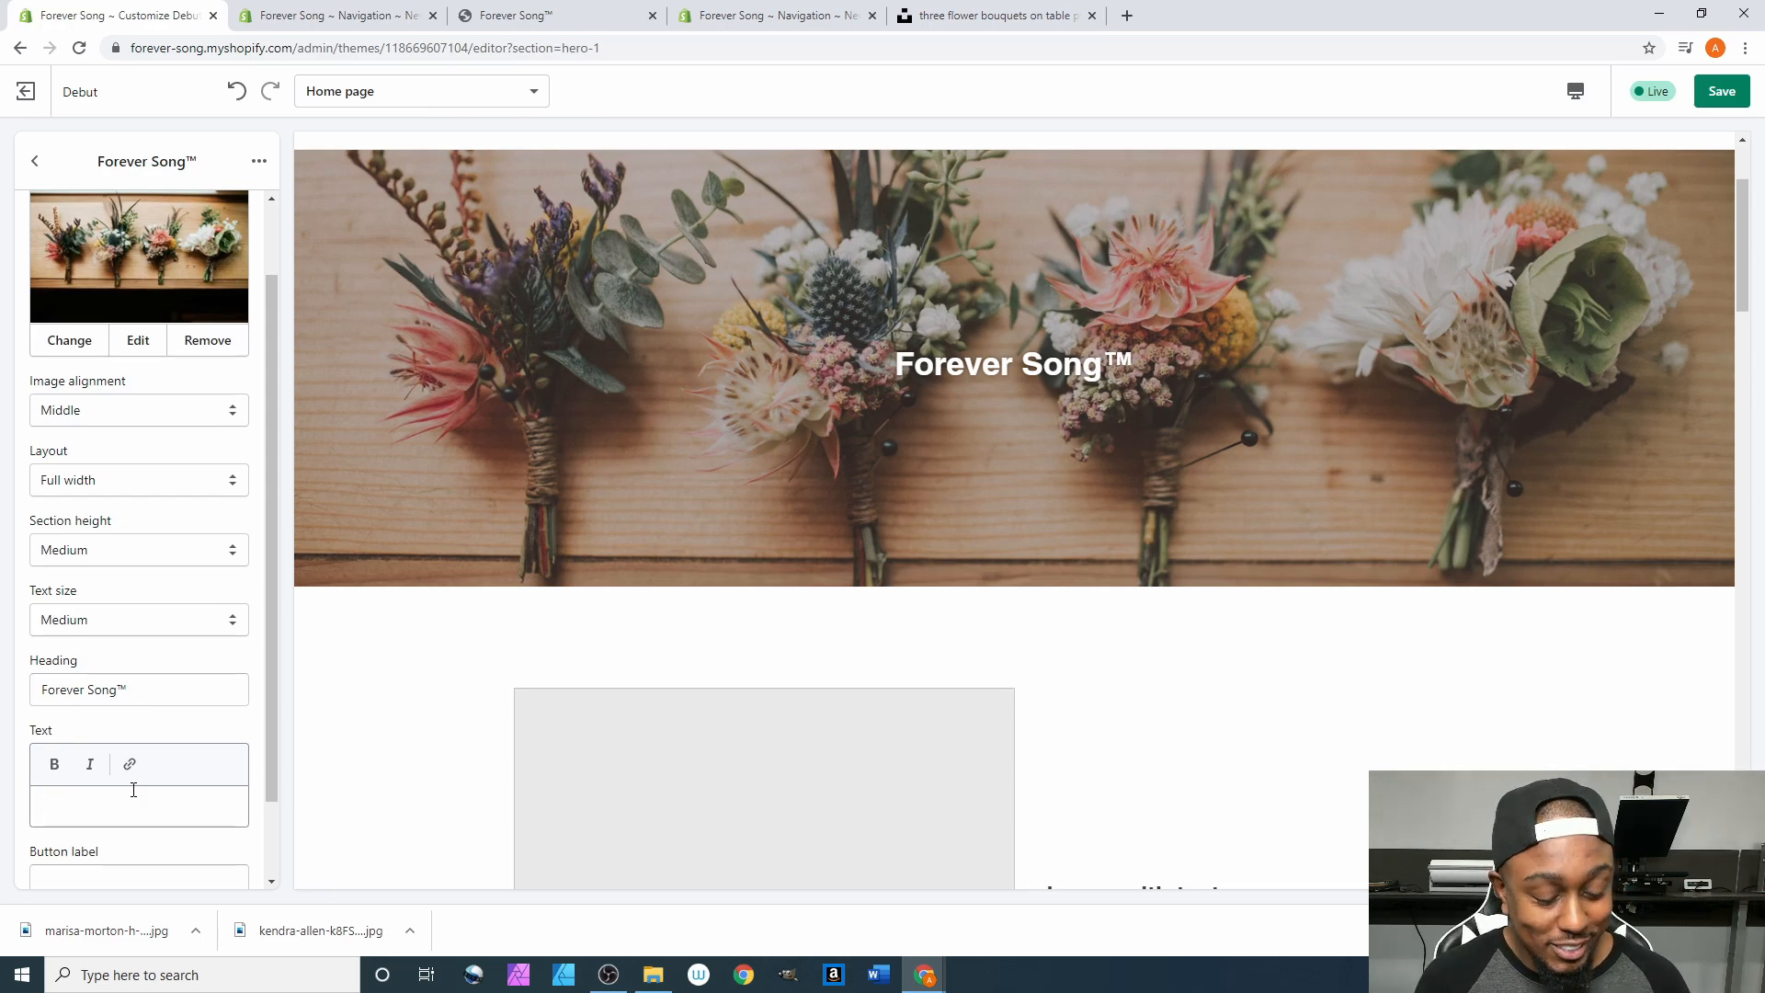
type("Fore")
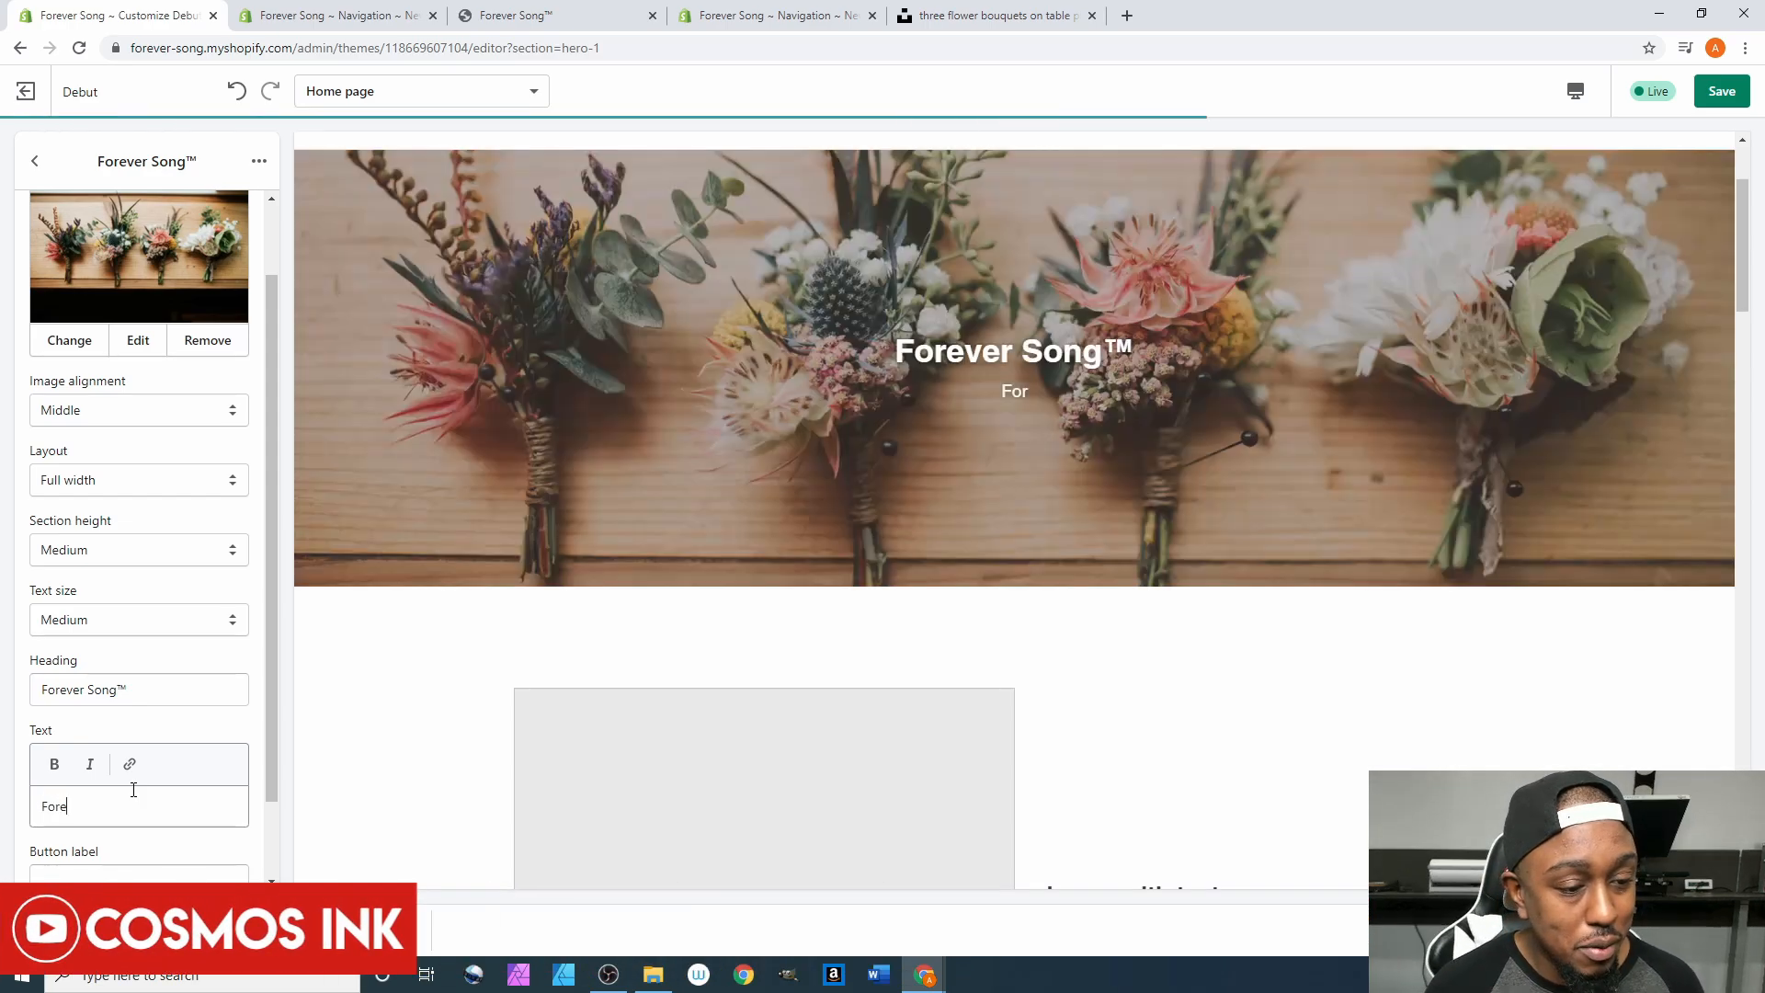
type("ver Bold")
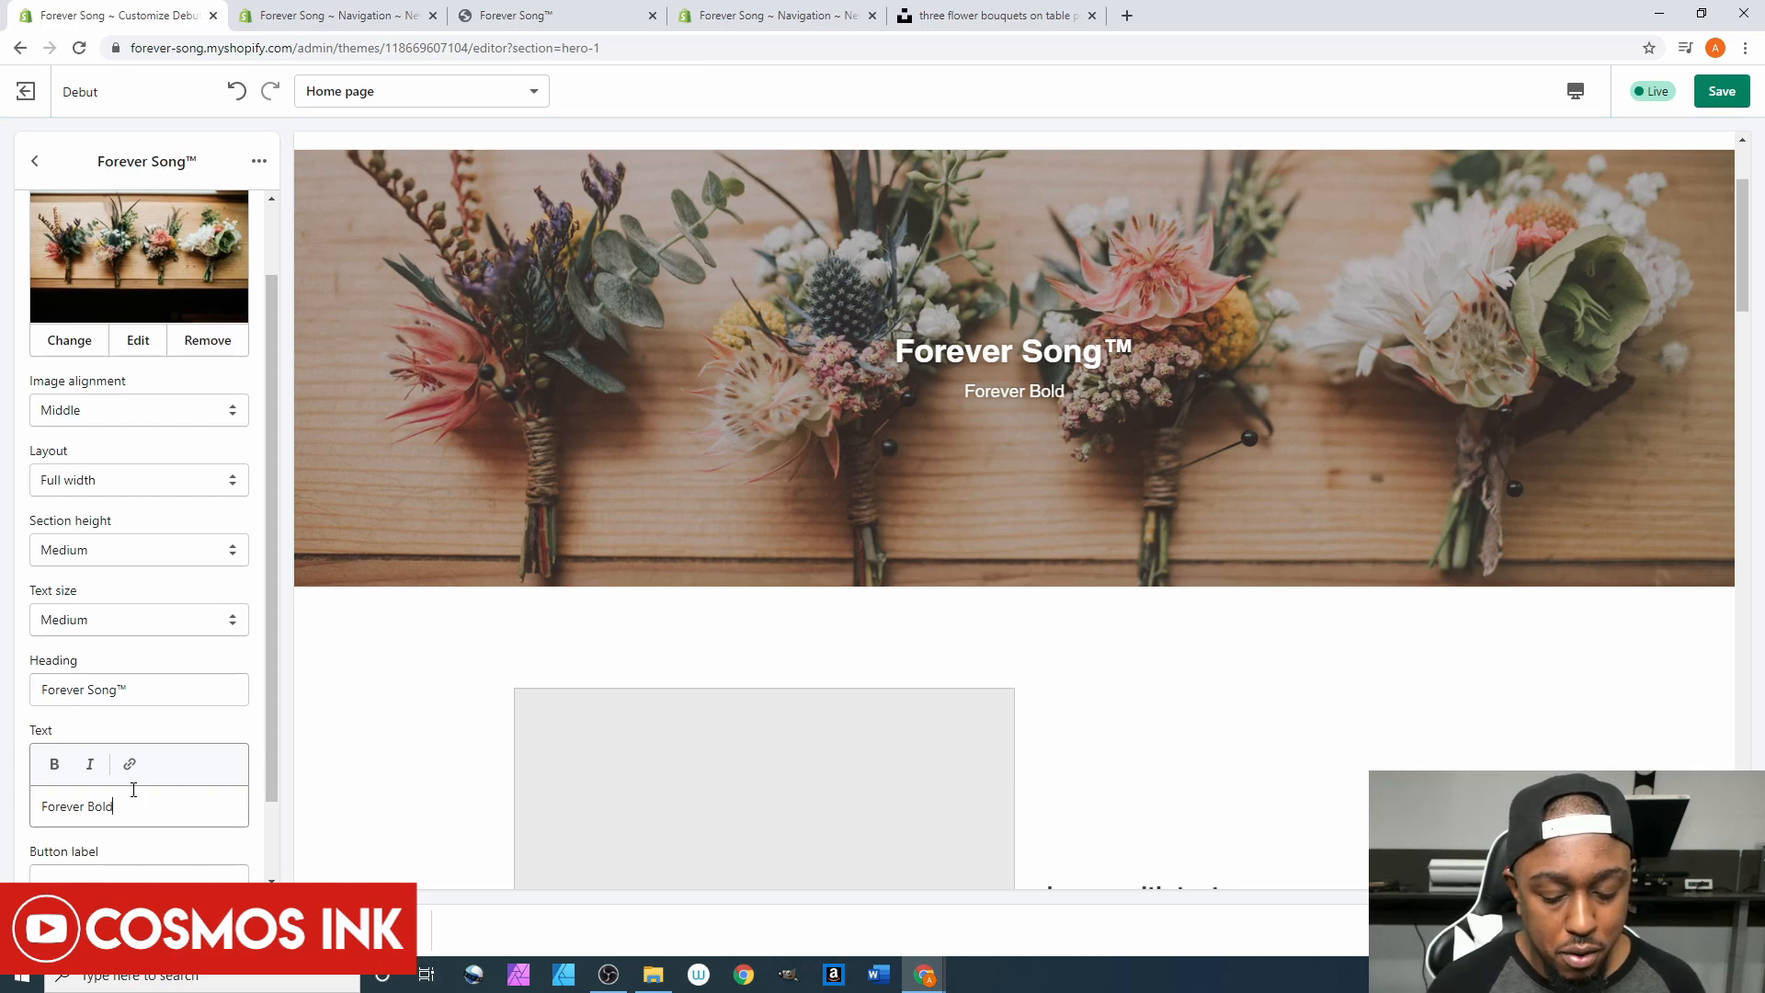
type(". Foe")
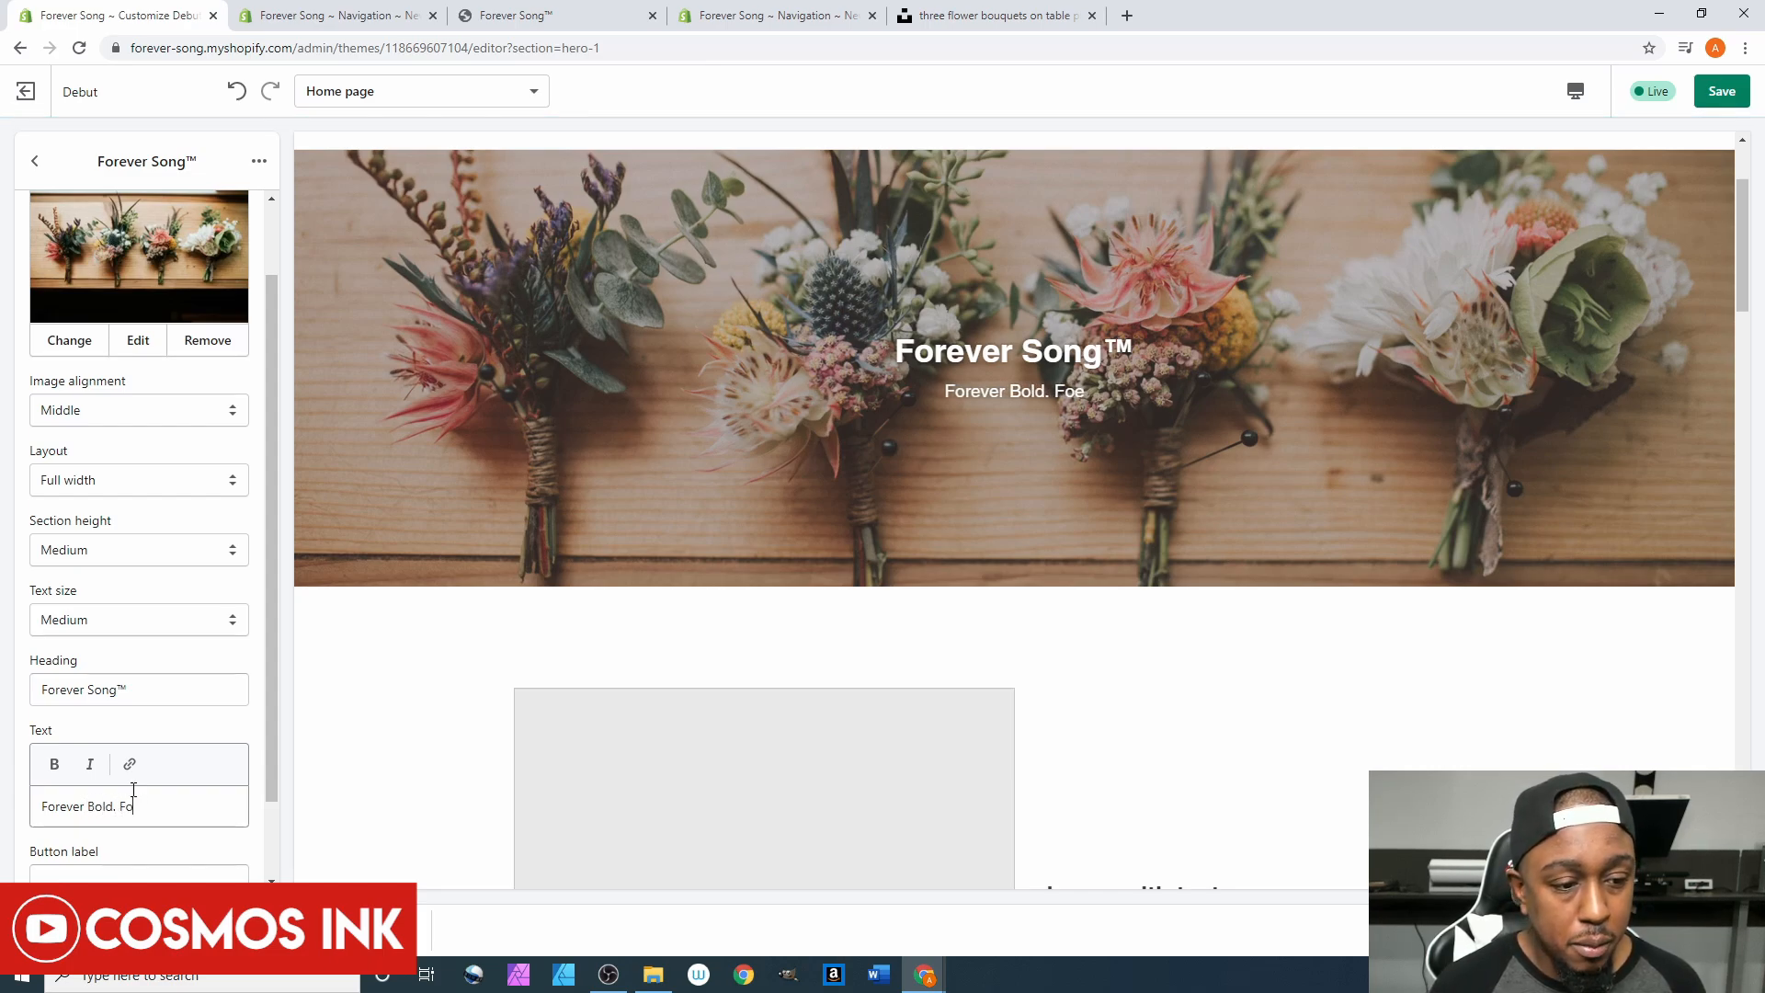
key("BackSpace")
key("BackSpace")
key("BackSpace")
key("BackSpace")
key("BackSpace")
key("BackSpace")
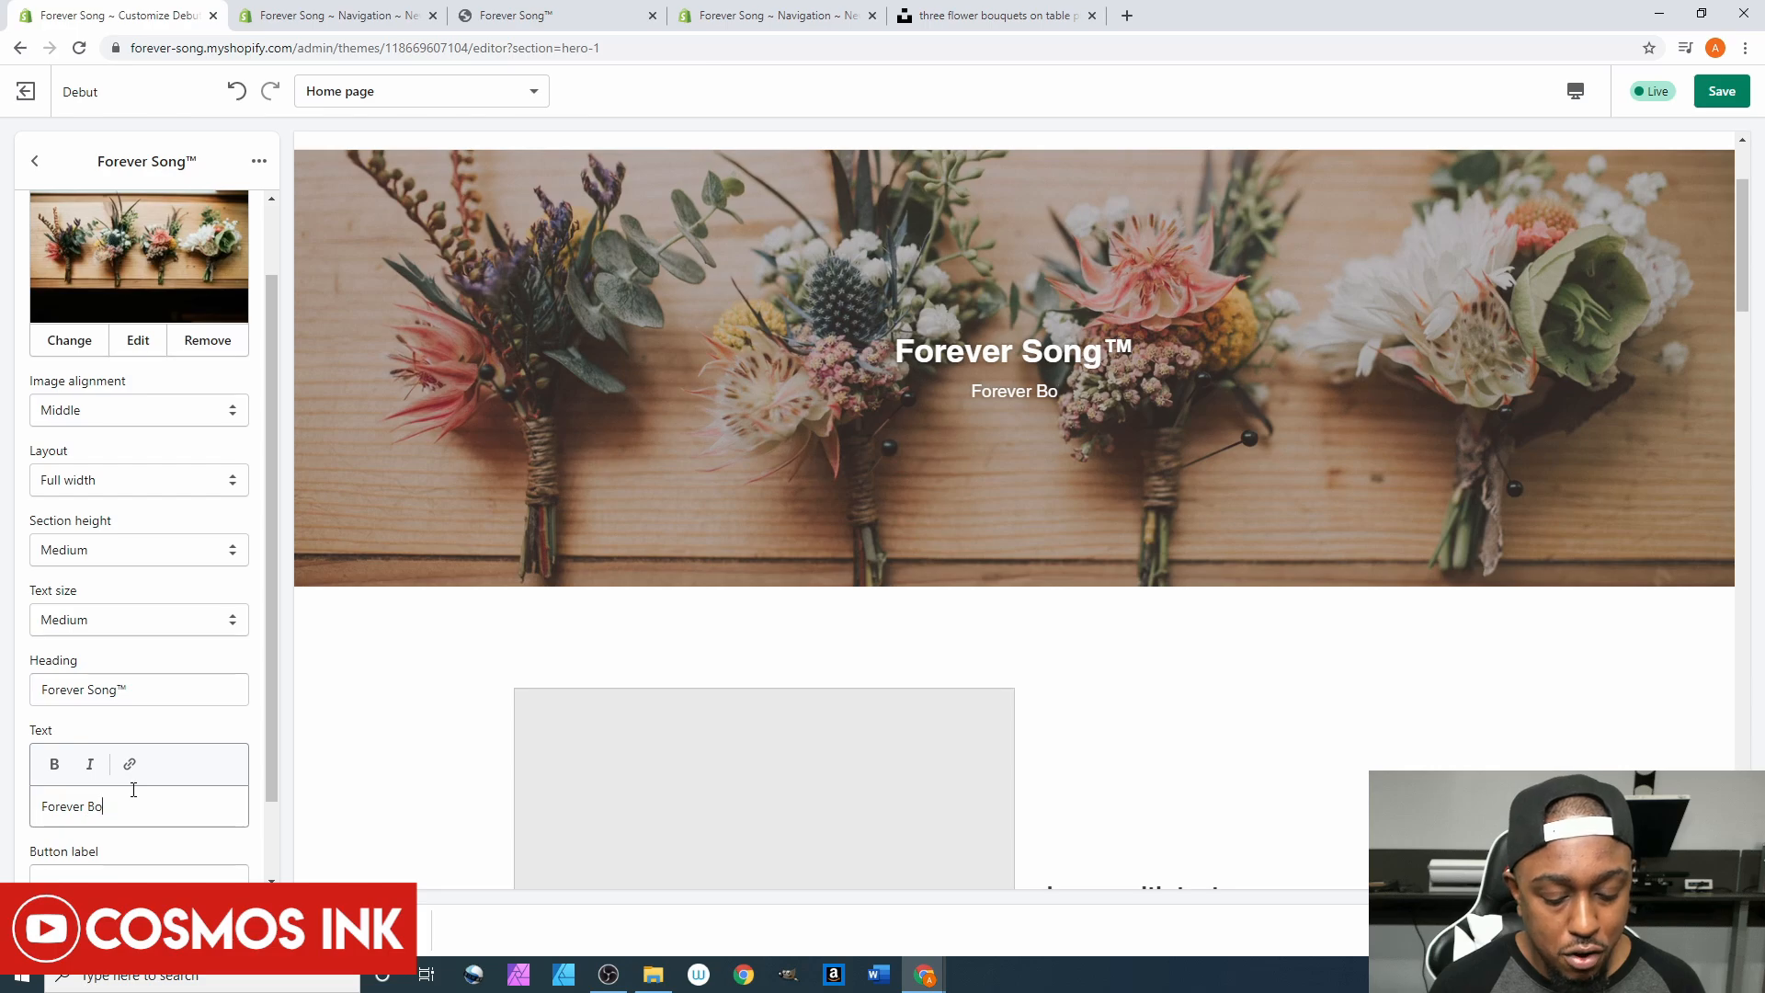
type("nd. Fo")
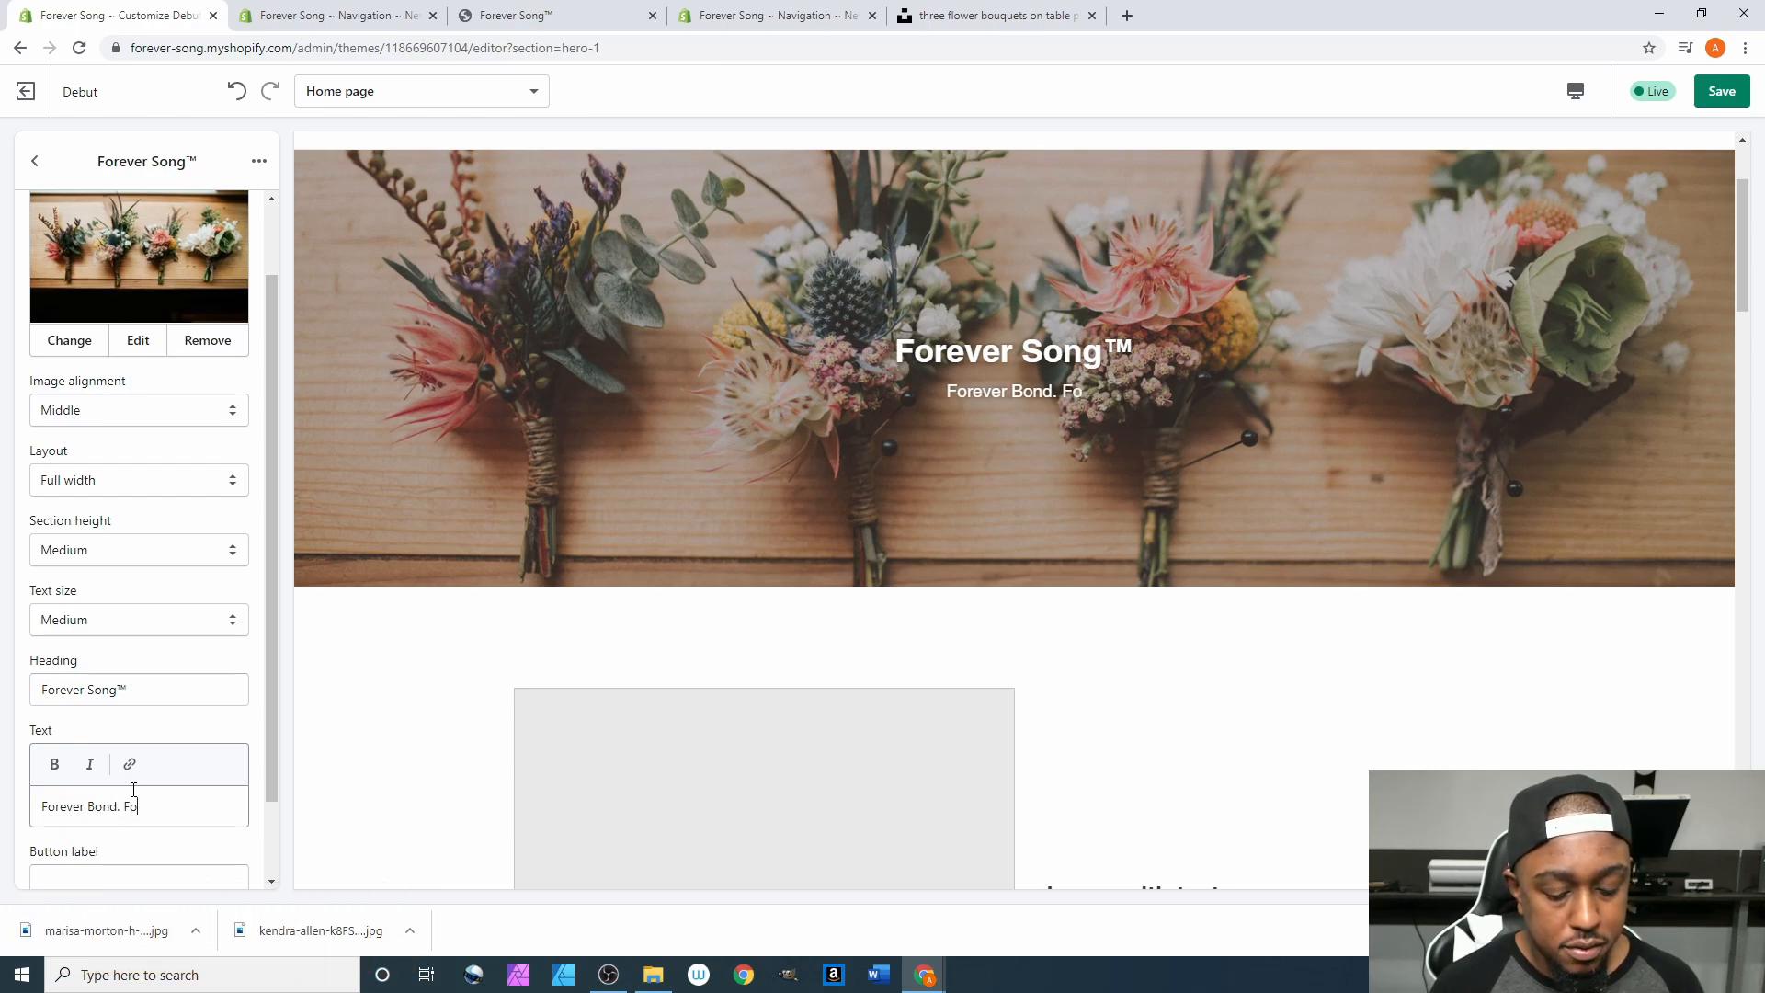
type("rever")
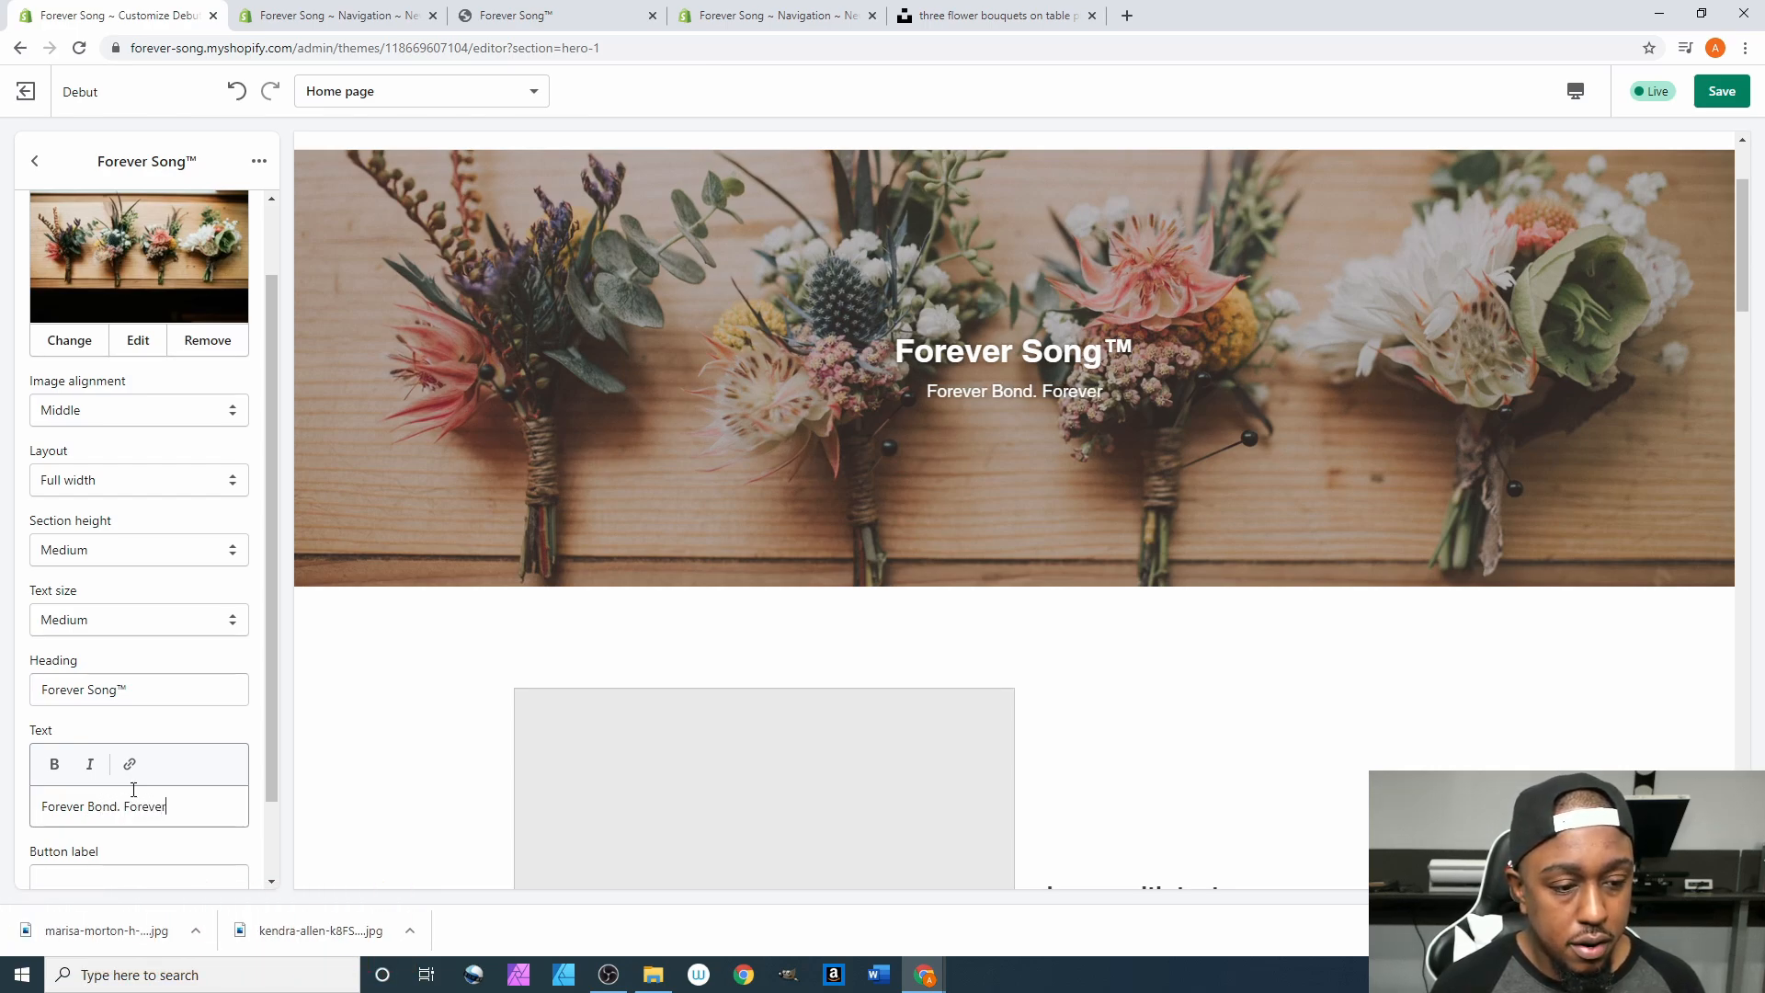
type(" Song.")
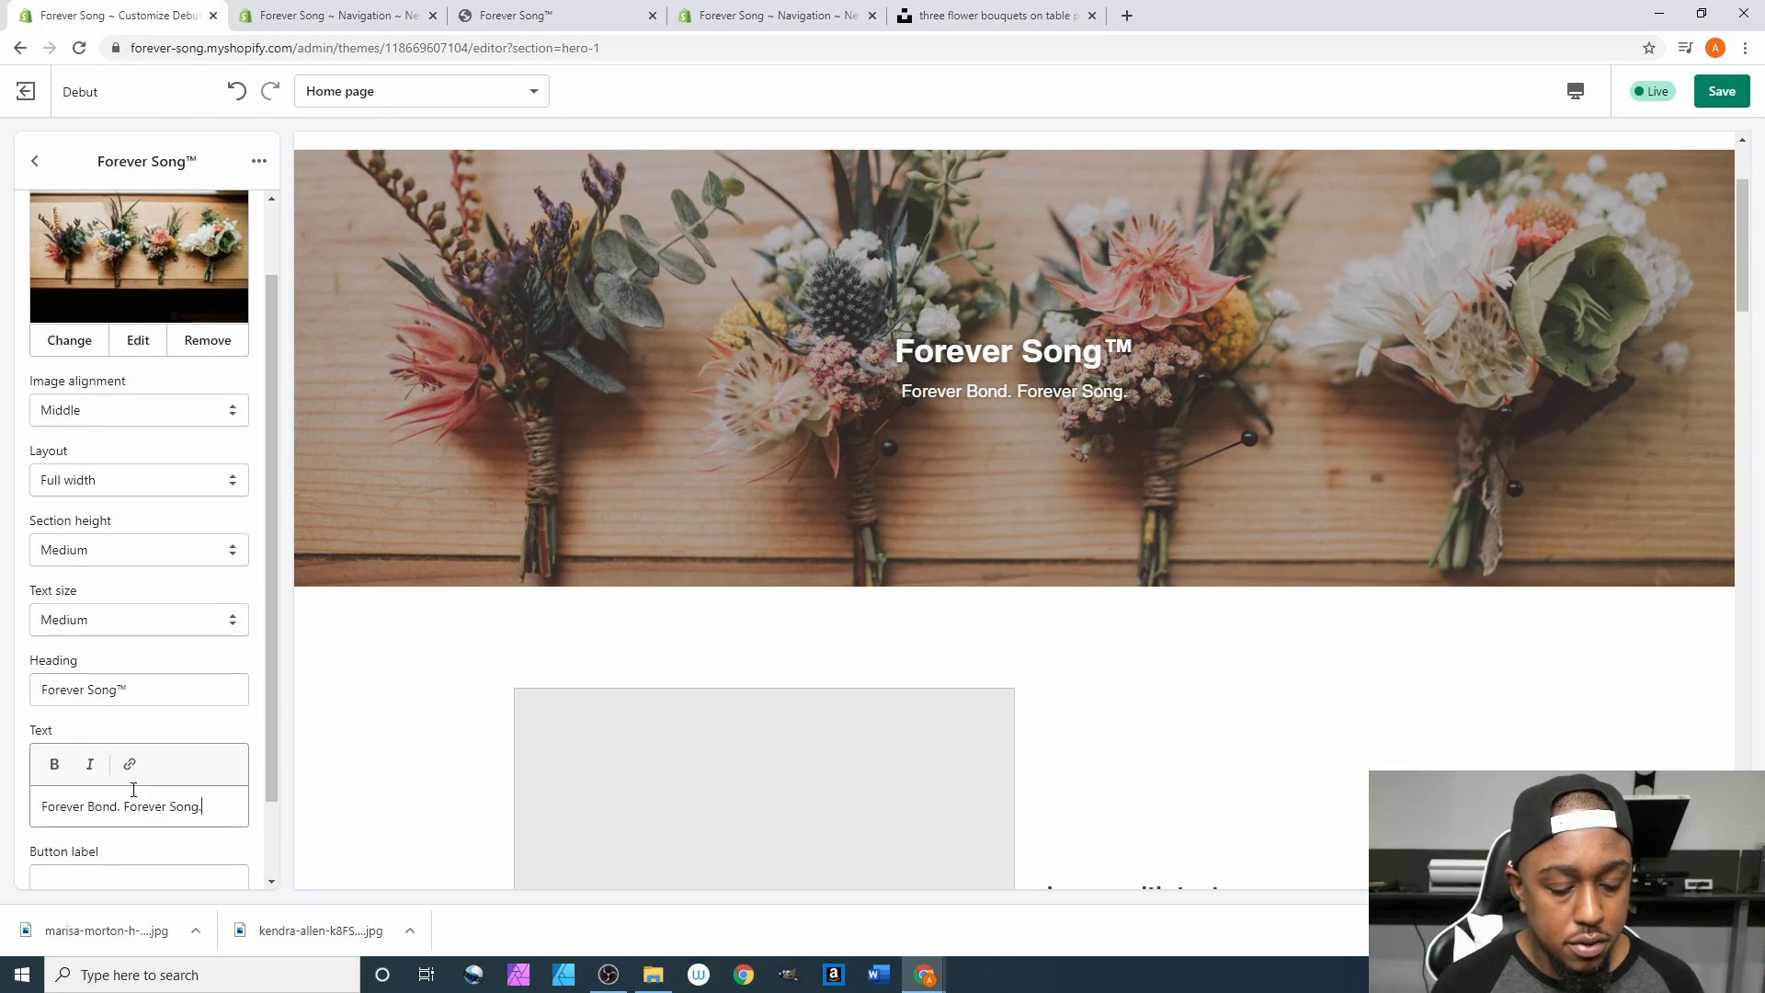
Rework the end of the overlay text so the tagline reads "Forever Bond. Forever Love. Forever Song.".
key("BackSpace")
key("BackSpace")
key("BackSpace")
key("BackSpace")
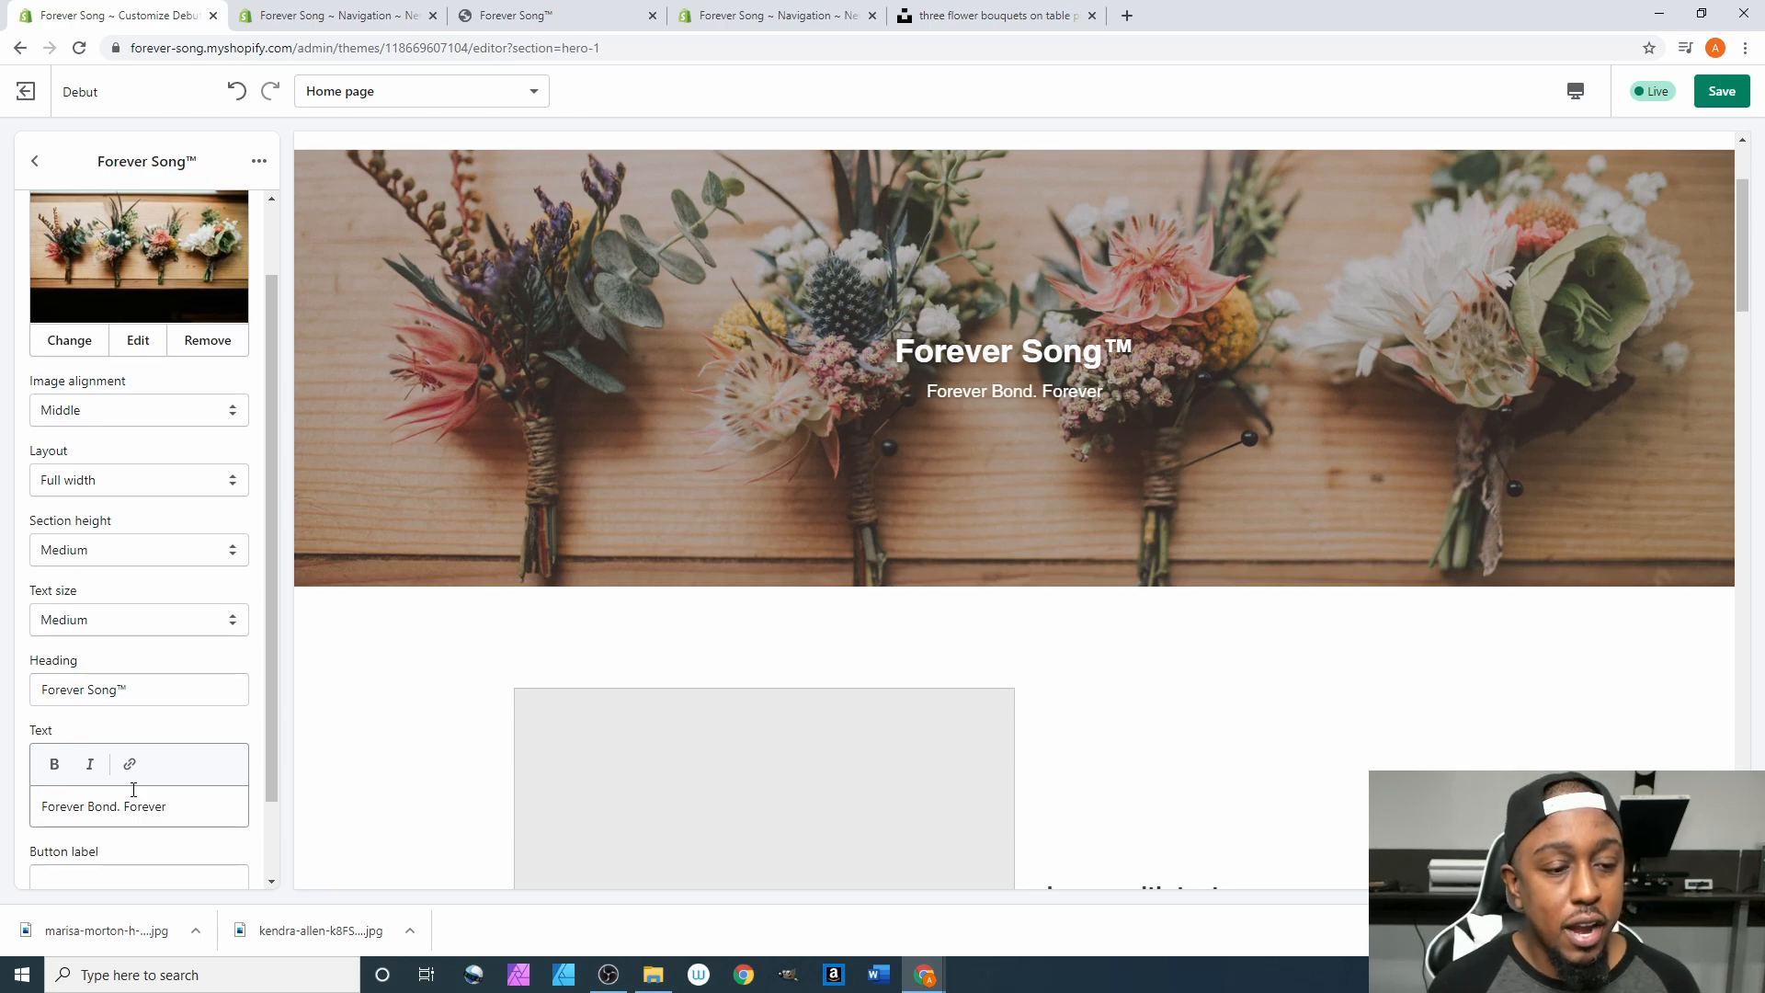
type("Love.")
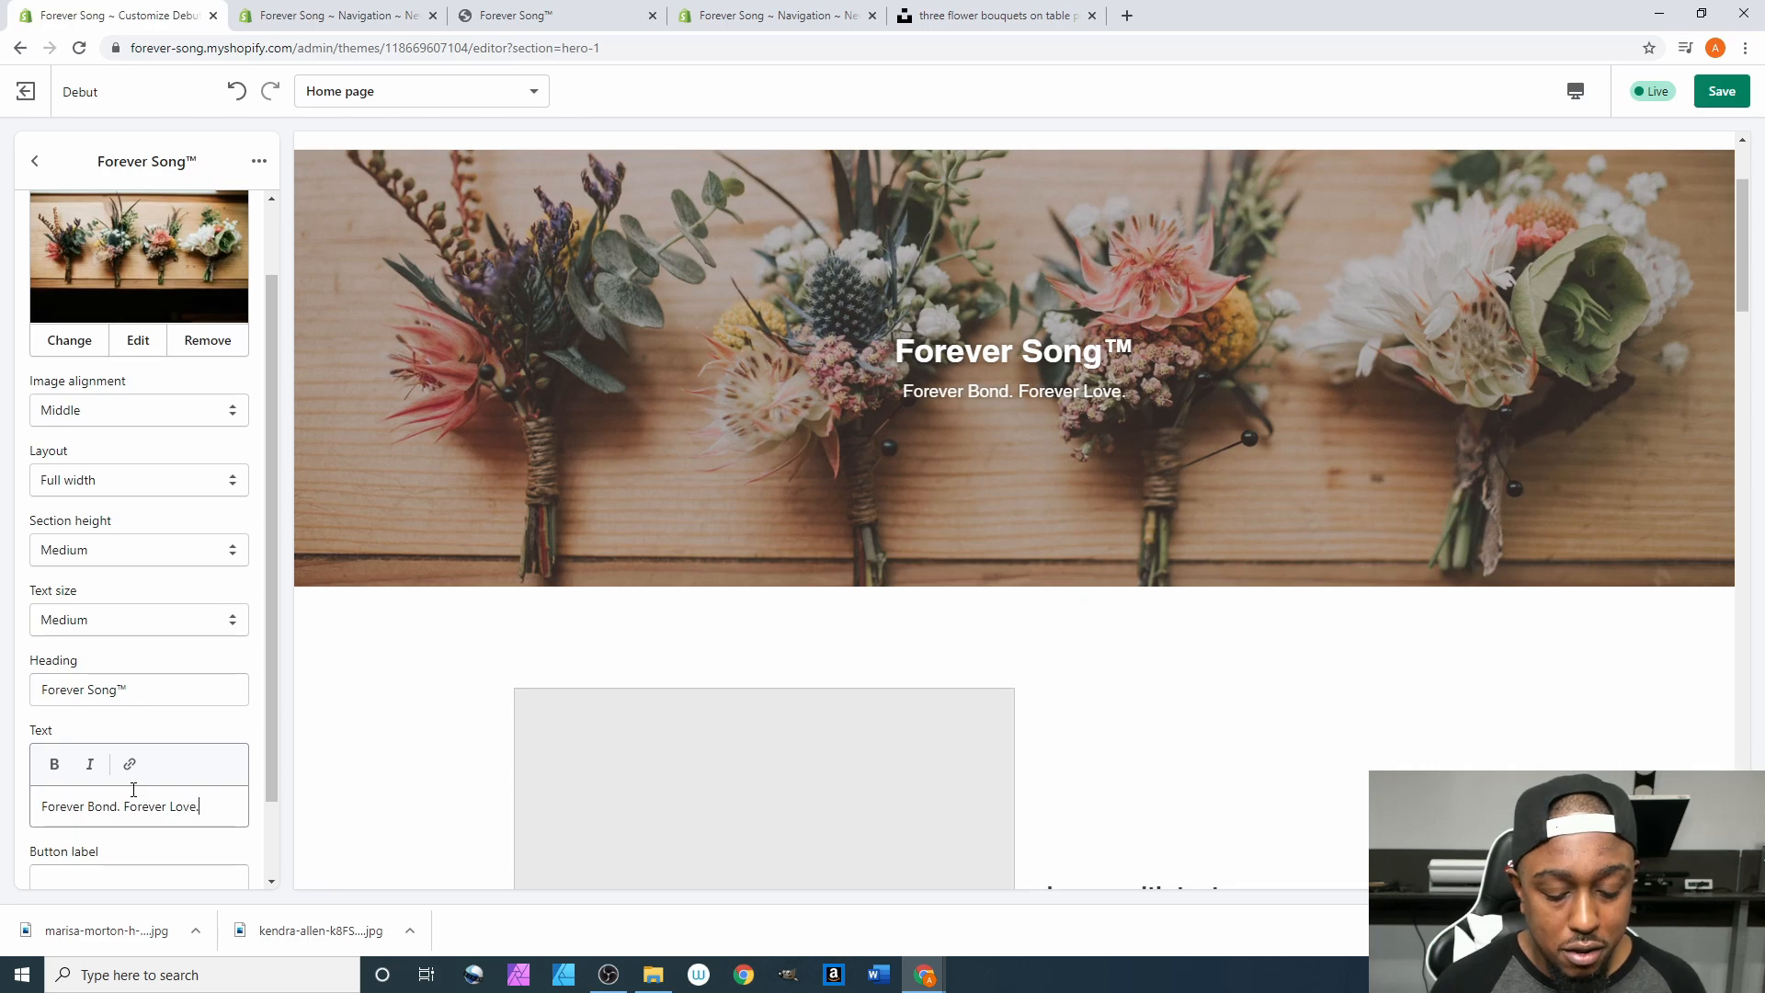
type(" Forever")
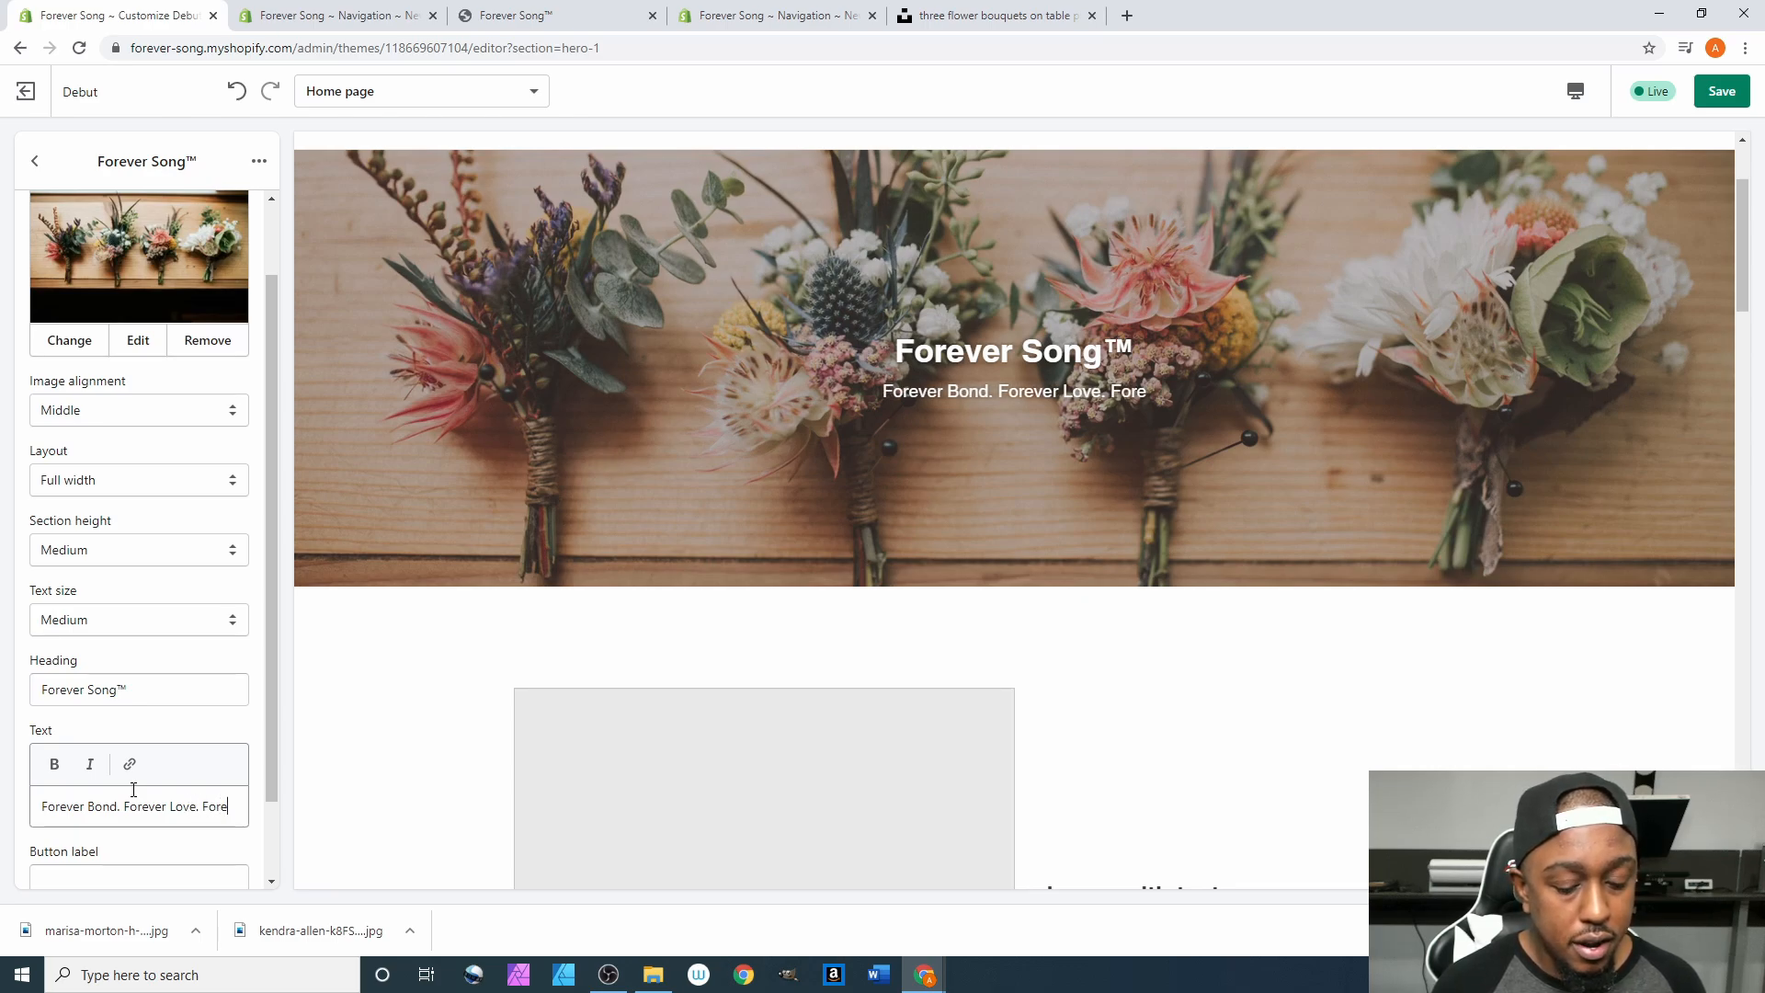
type(" Song")
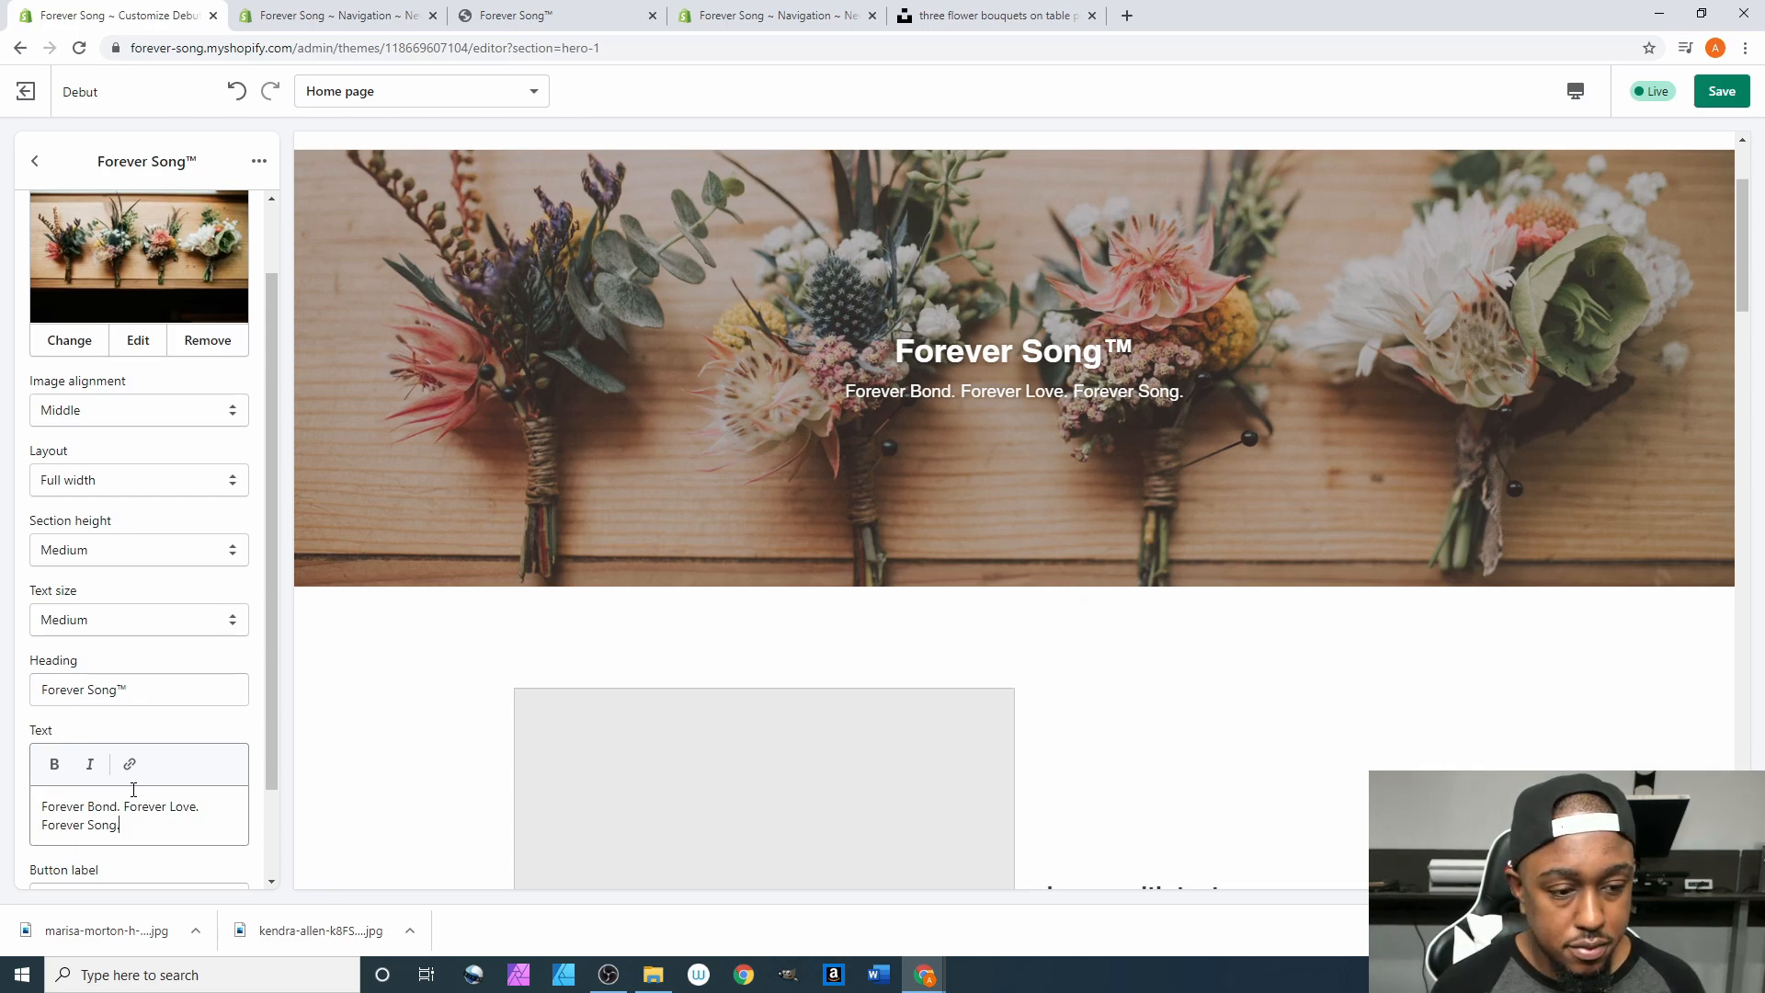
type(".")
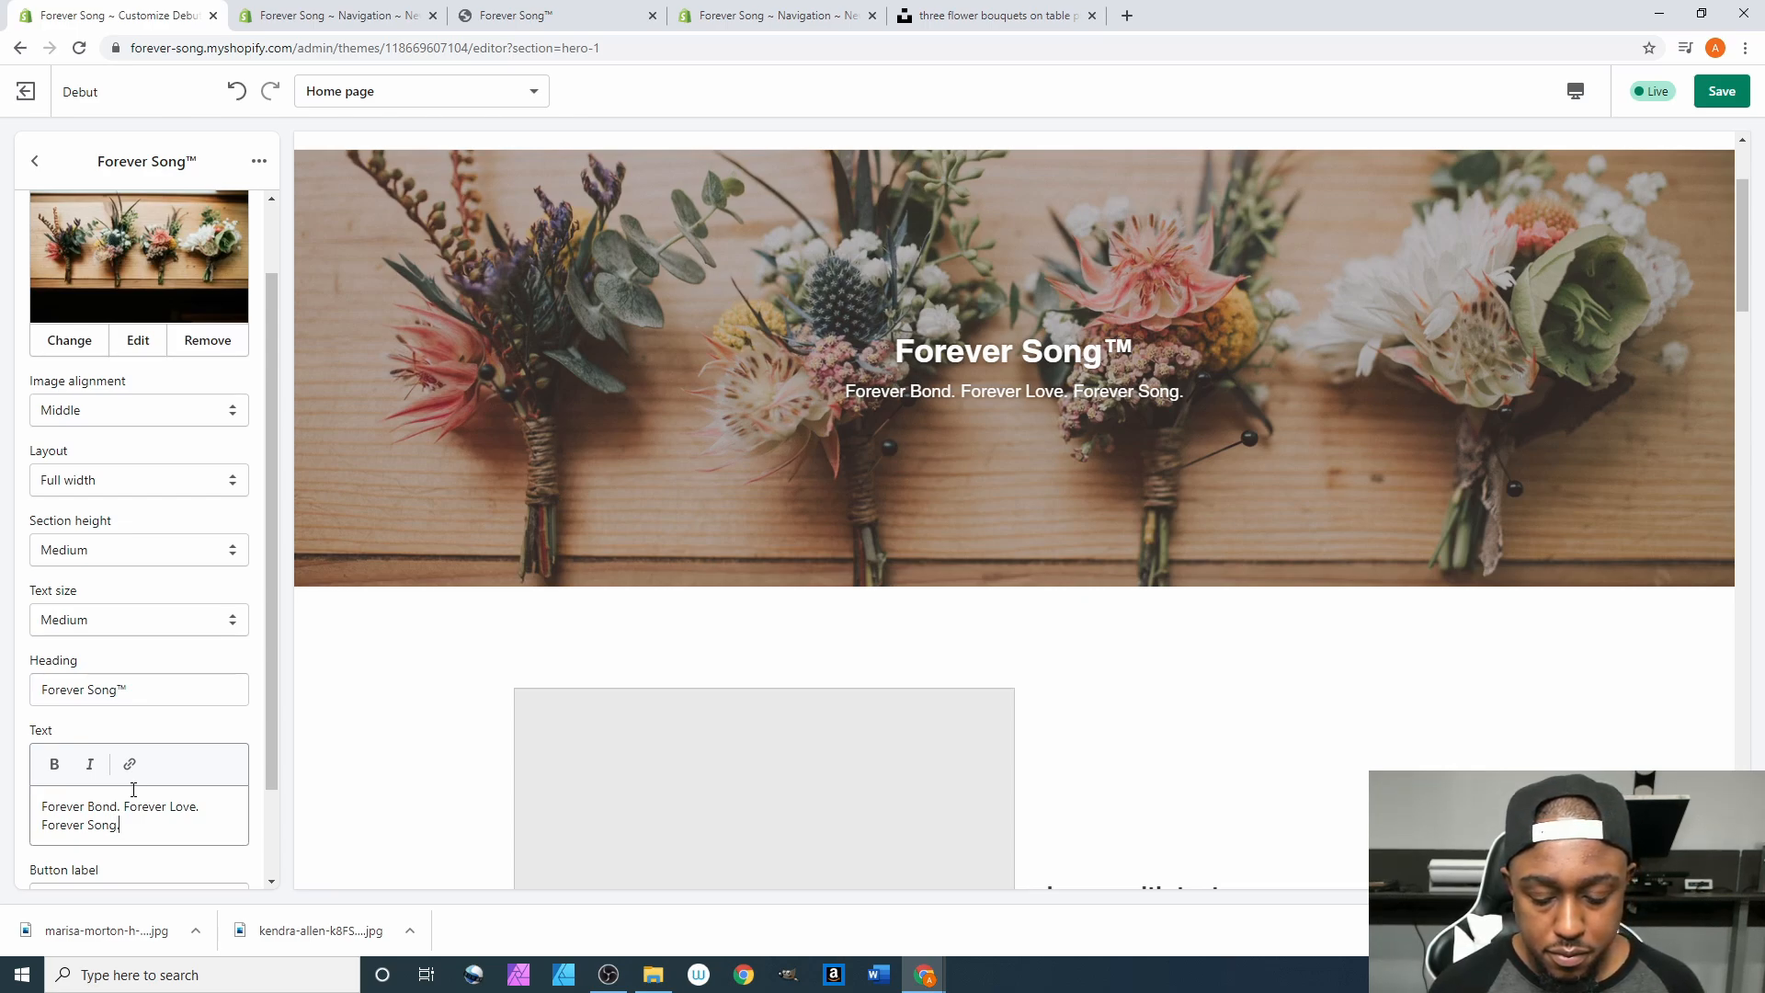
Enclose the overlay tagline in double quotation marks and add a ™ symbol after the closing quote.
type("\"")
key("Left")
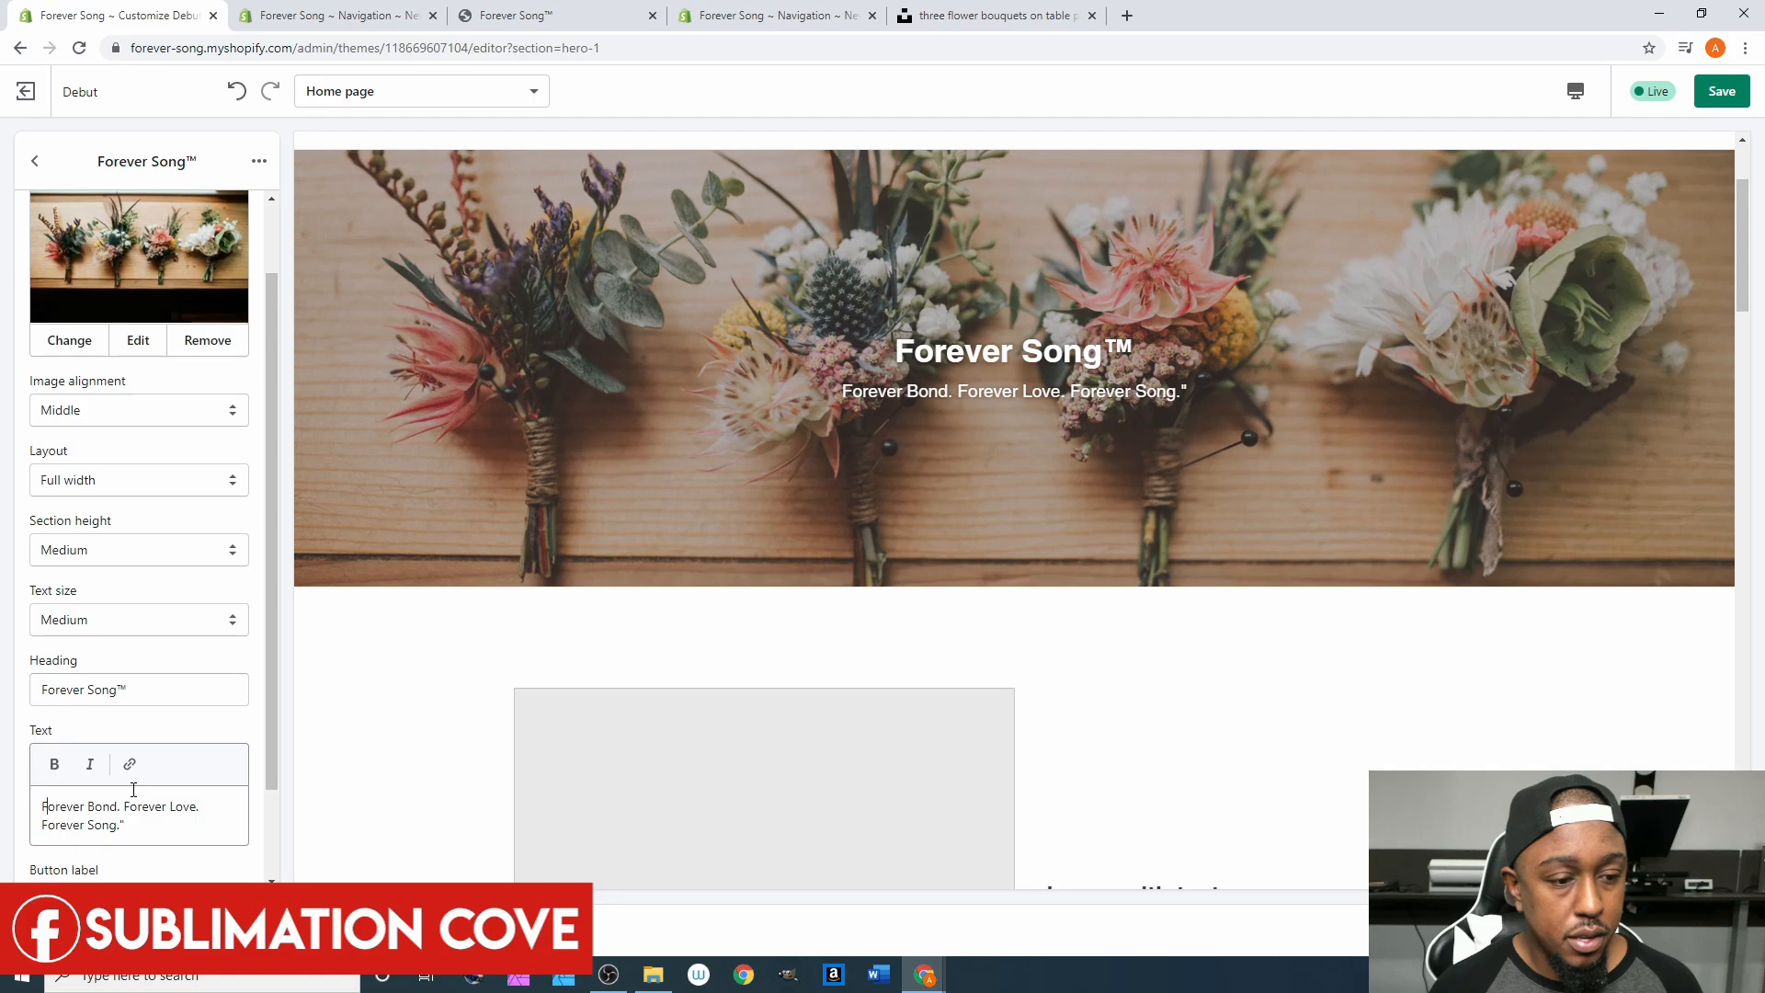
type("\"")
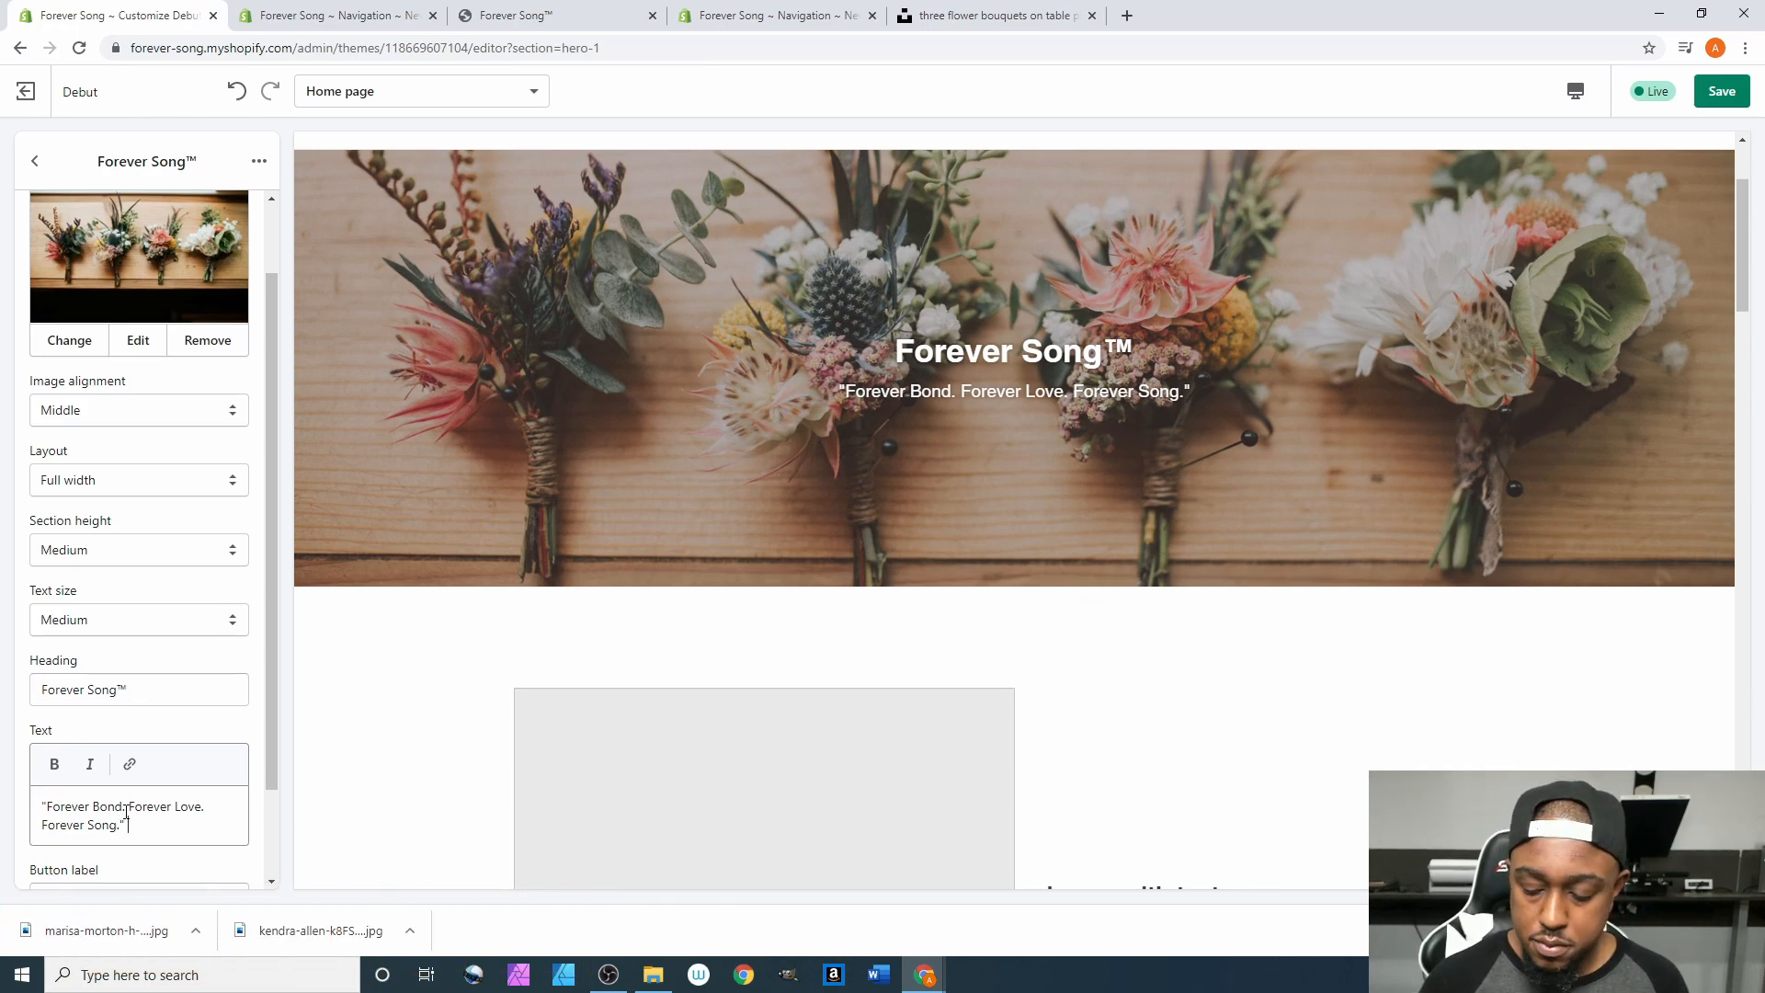
type("™")
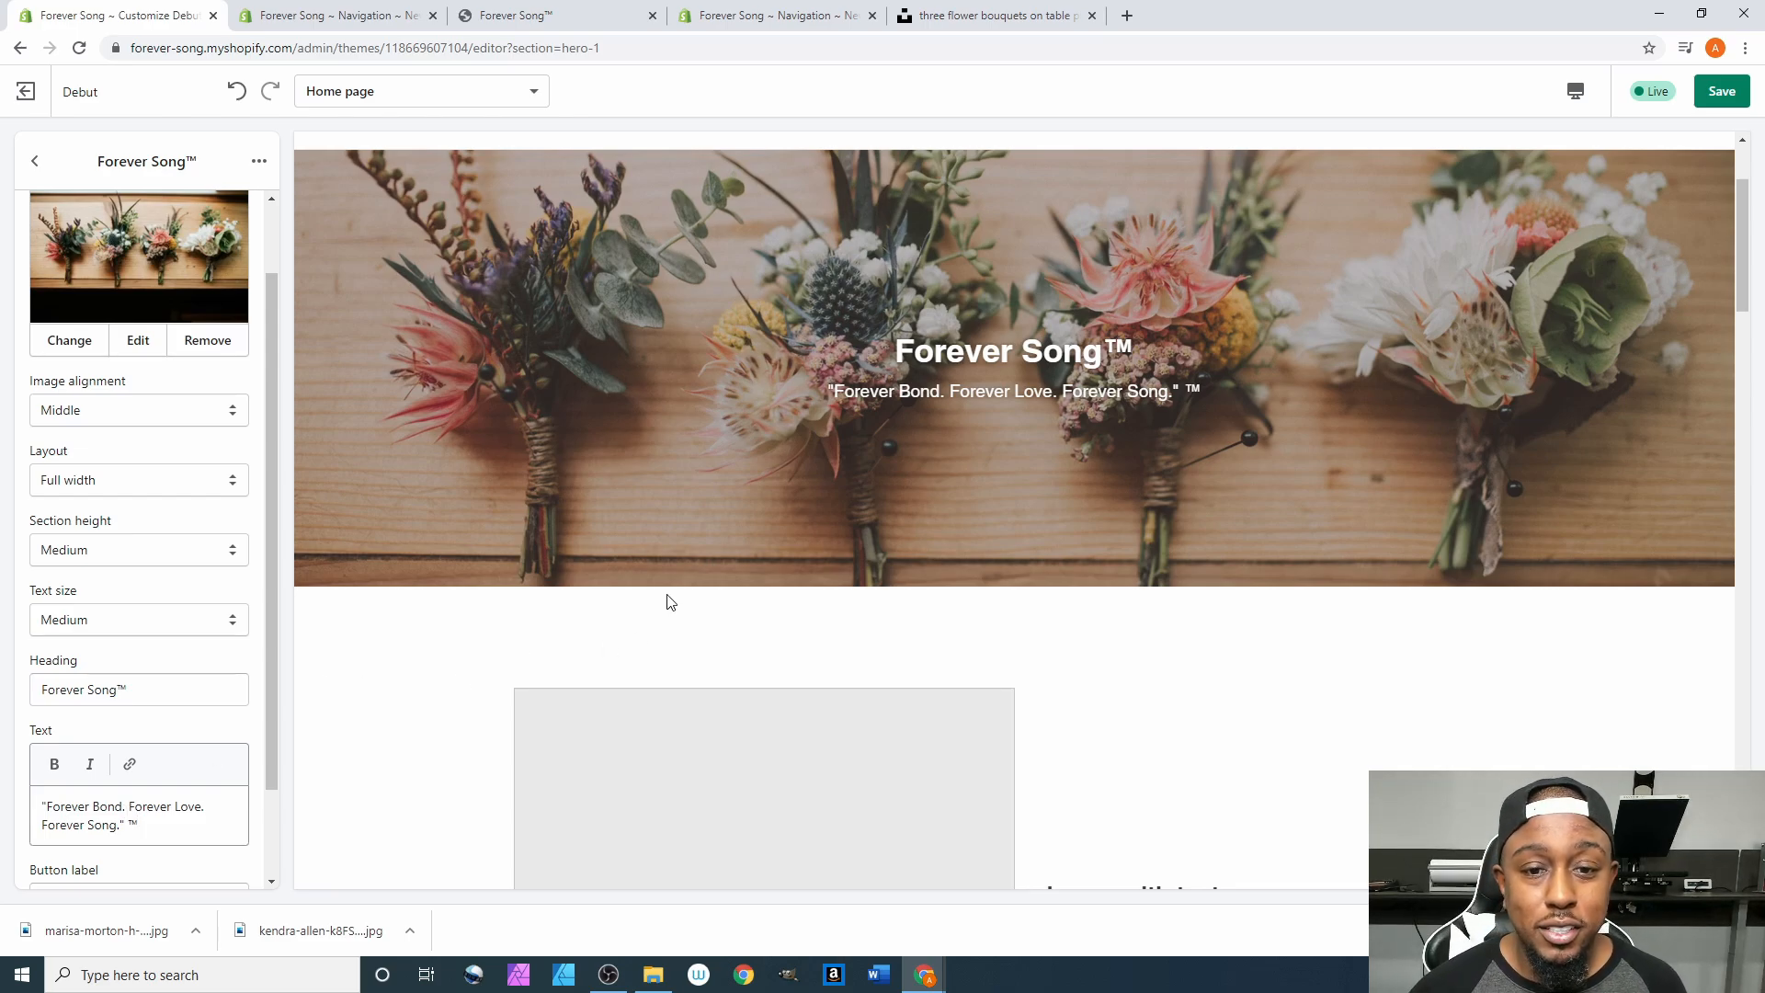
Set the text size of the image with text overlay section to Large.
scroll(160, 643, "down", 1)
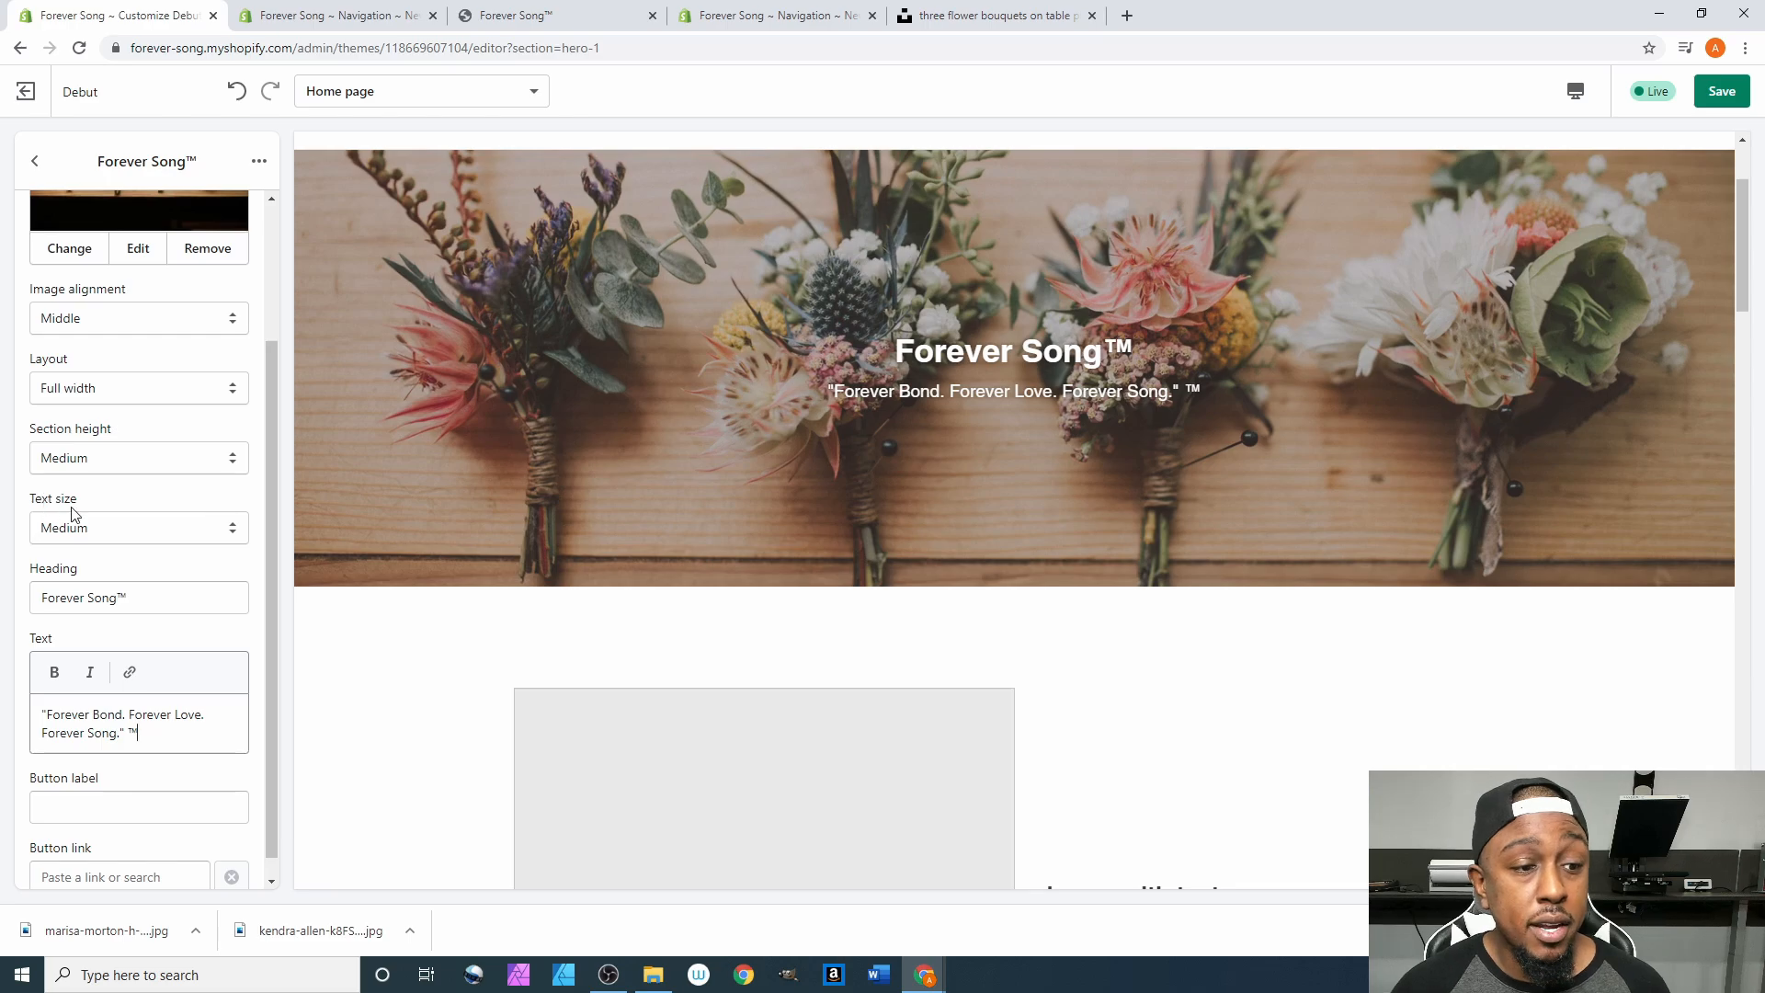
left_click(111, 533)
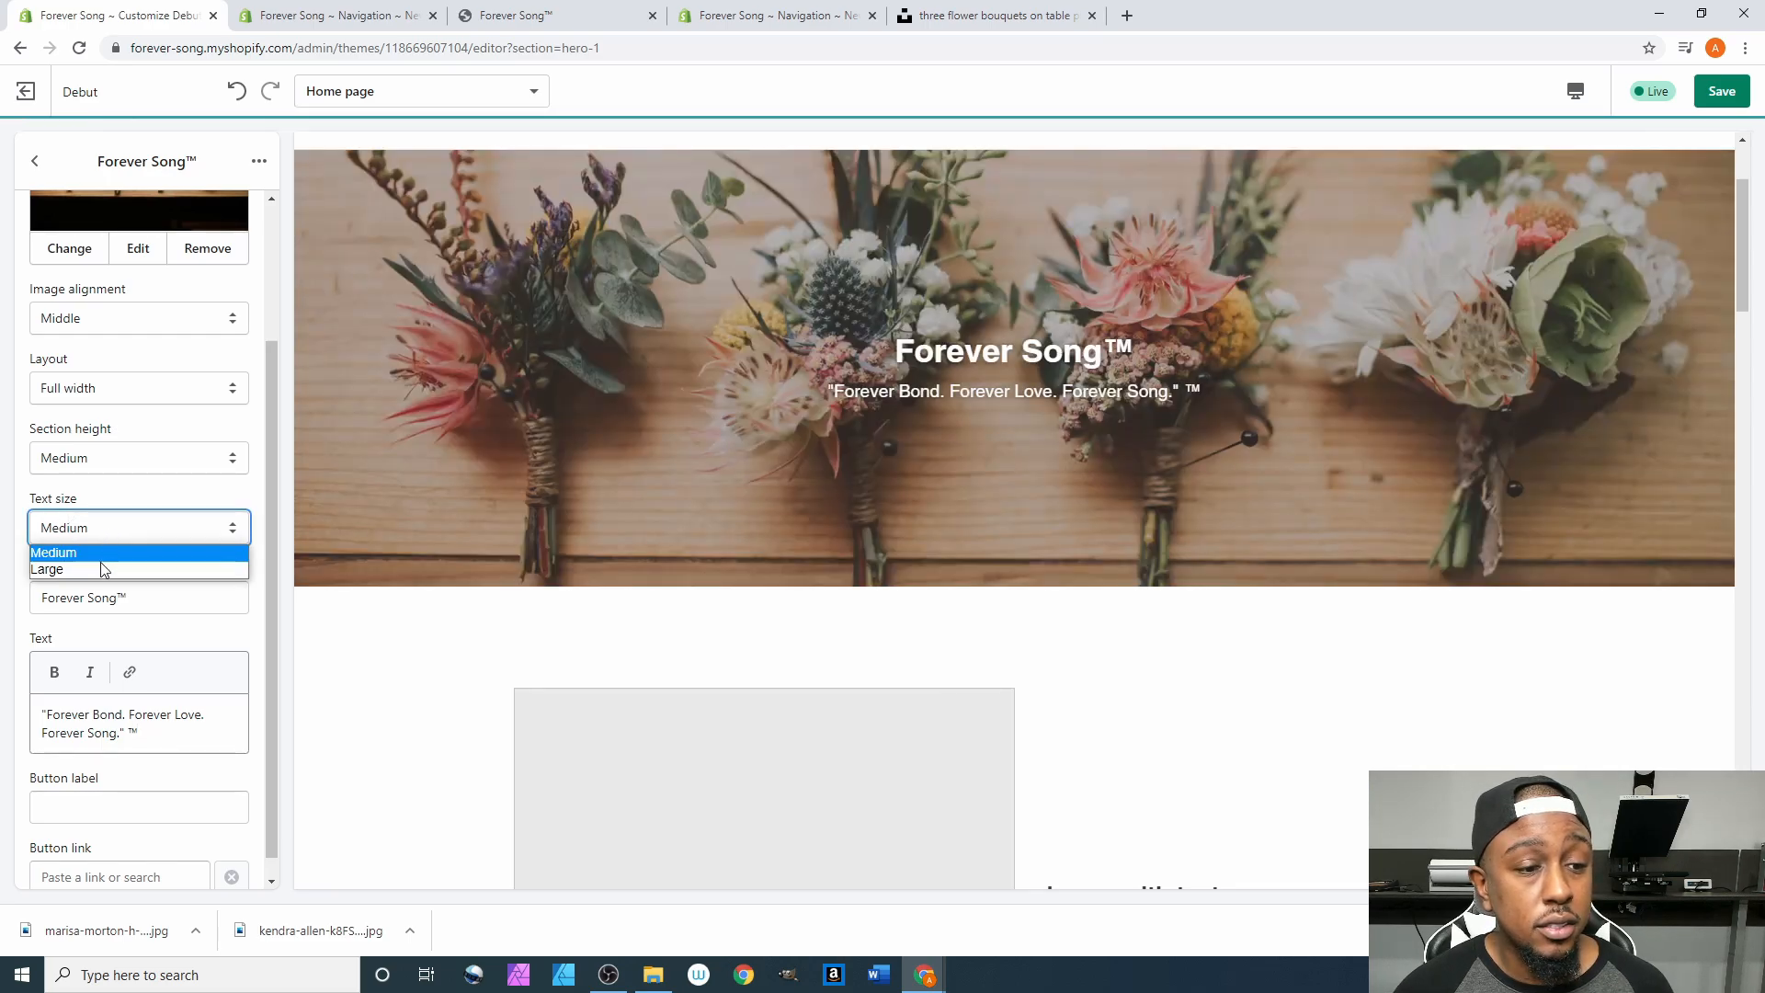
left_click(101, 570)
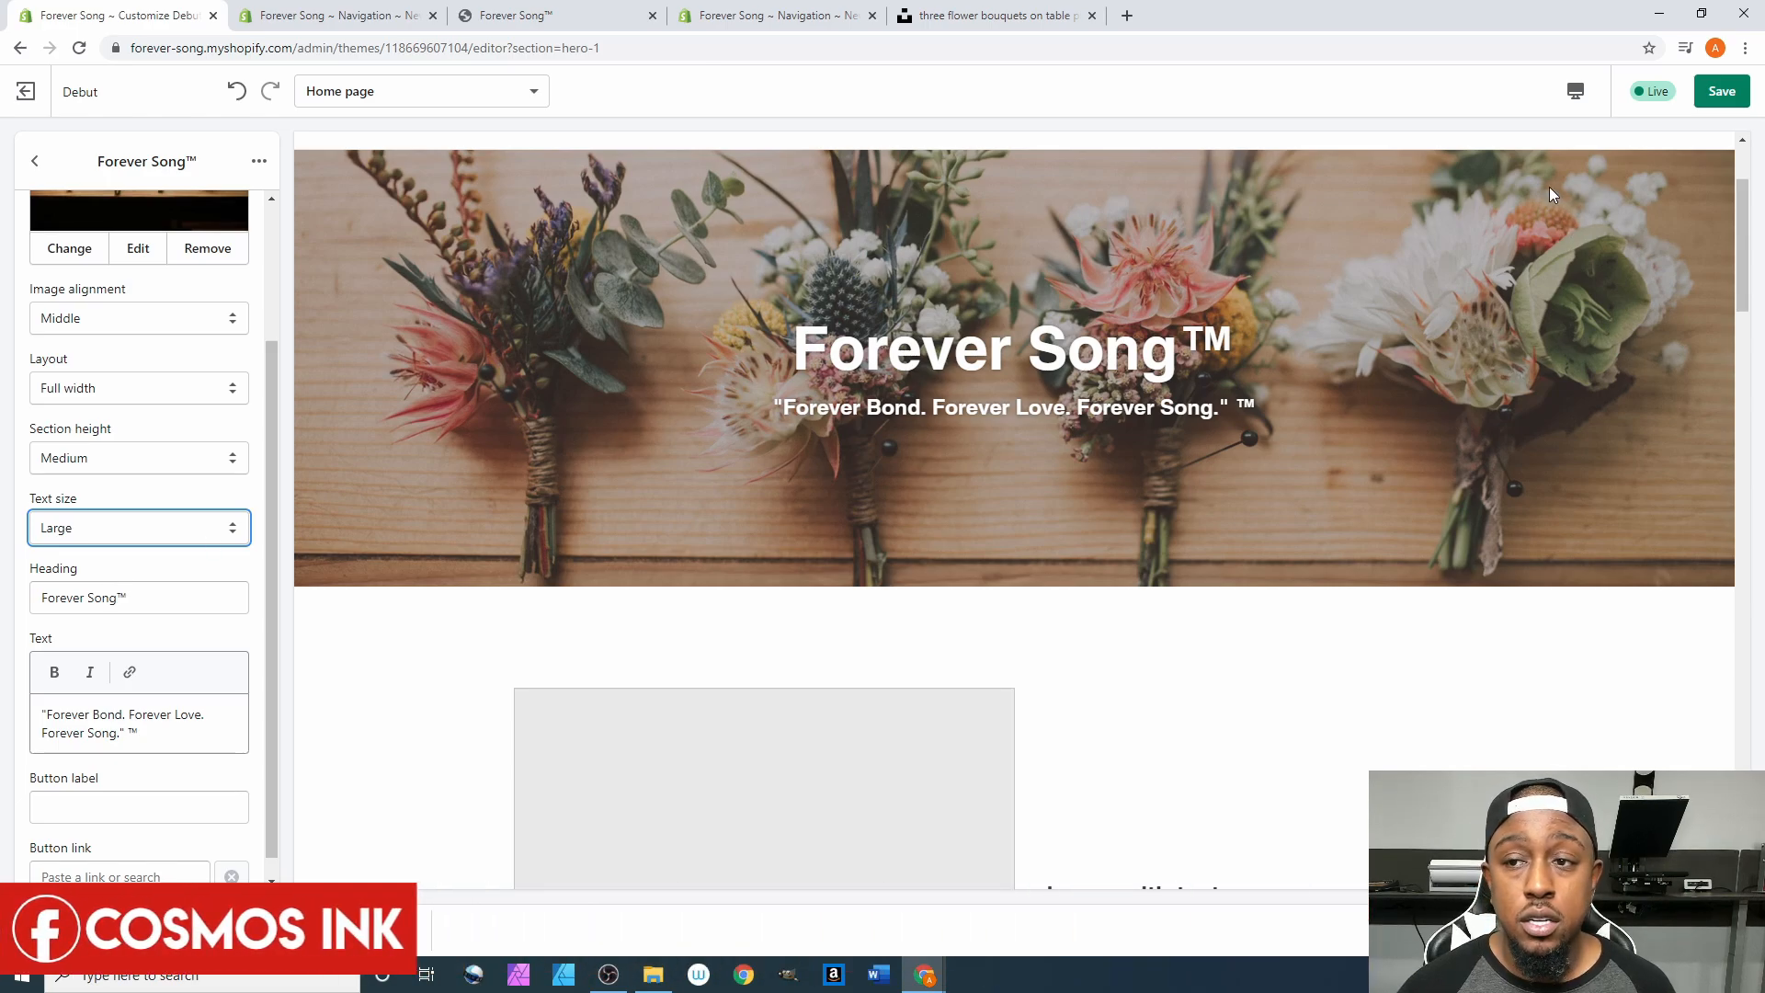
Switch the preview to mobile view and check the banner text from the top of the home page.
left_click(1576, 92)
left_click(1614, 140)
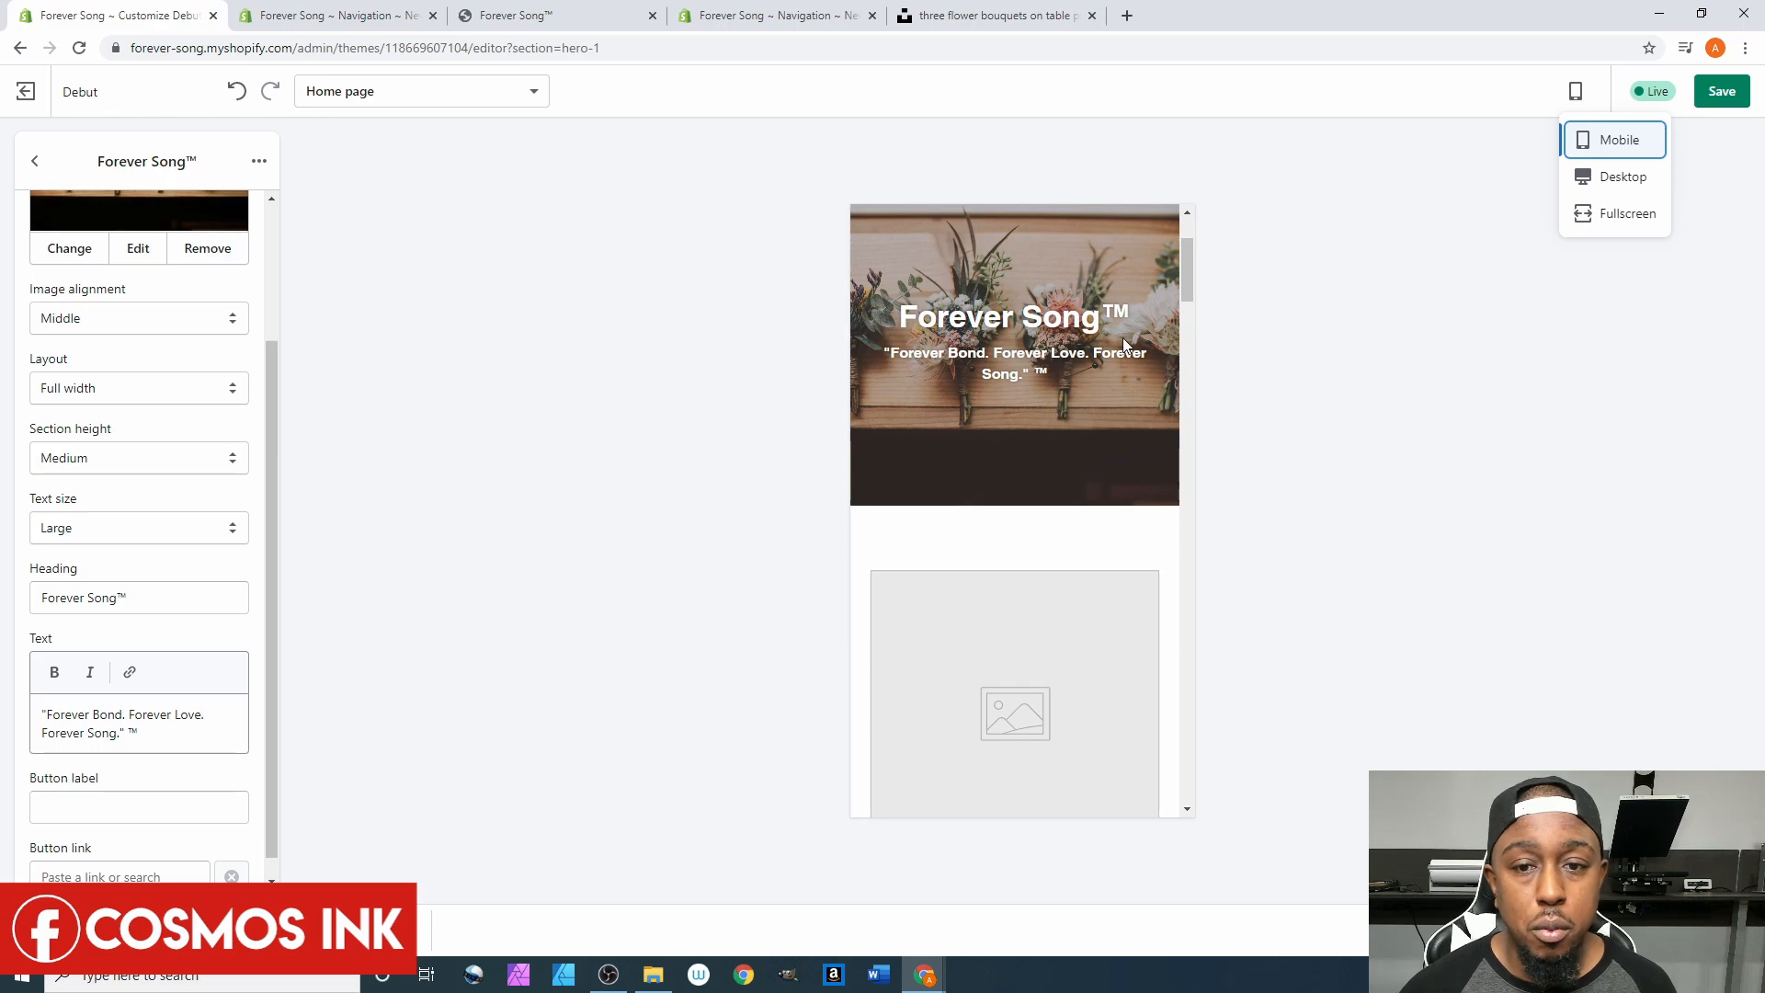
scroll(1085, 342, "up", 3)
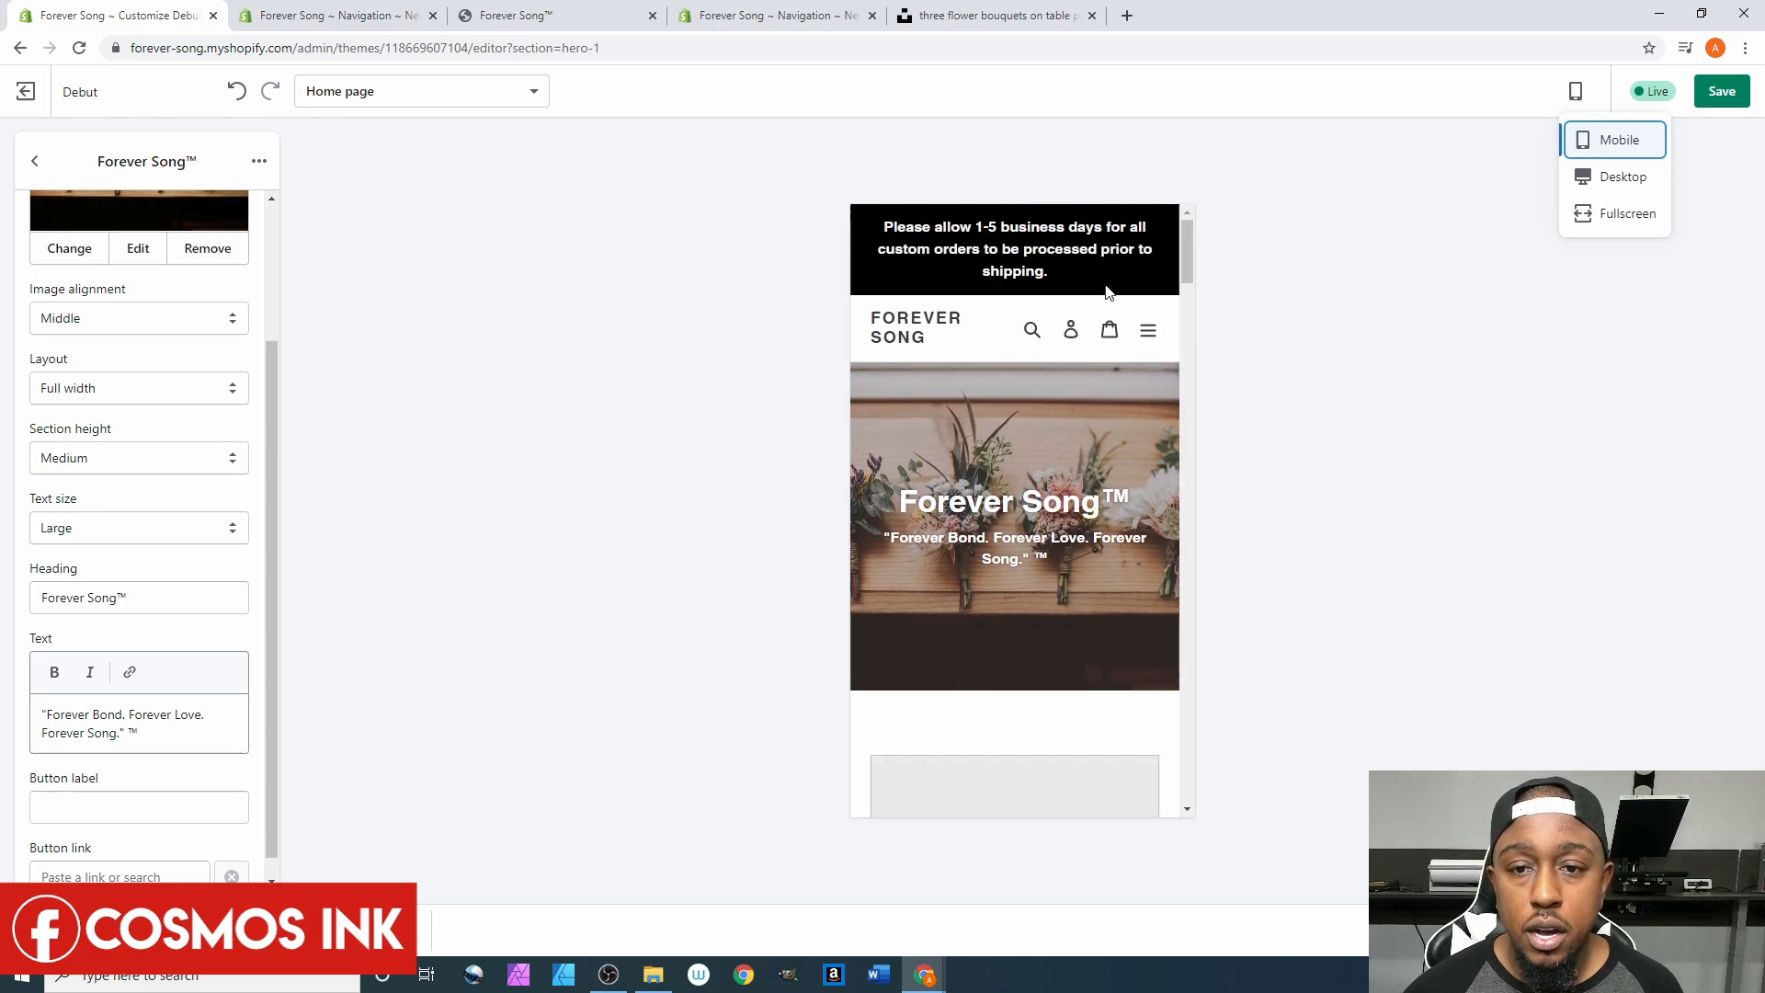
left_click(1328, 239)
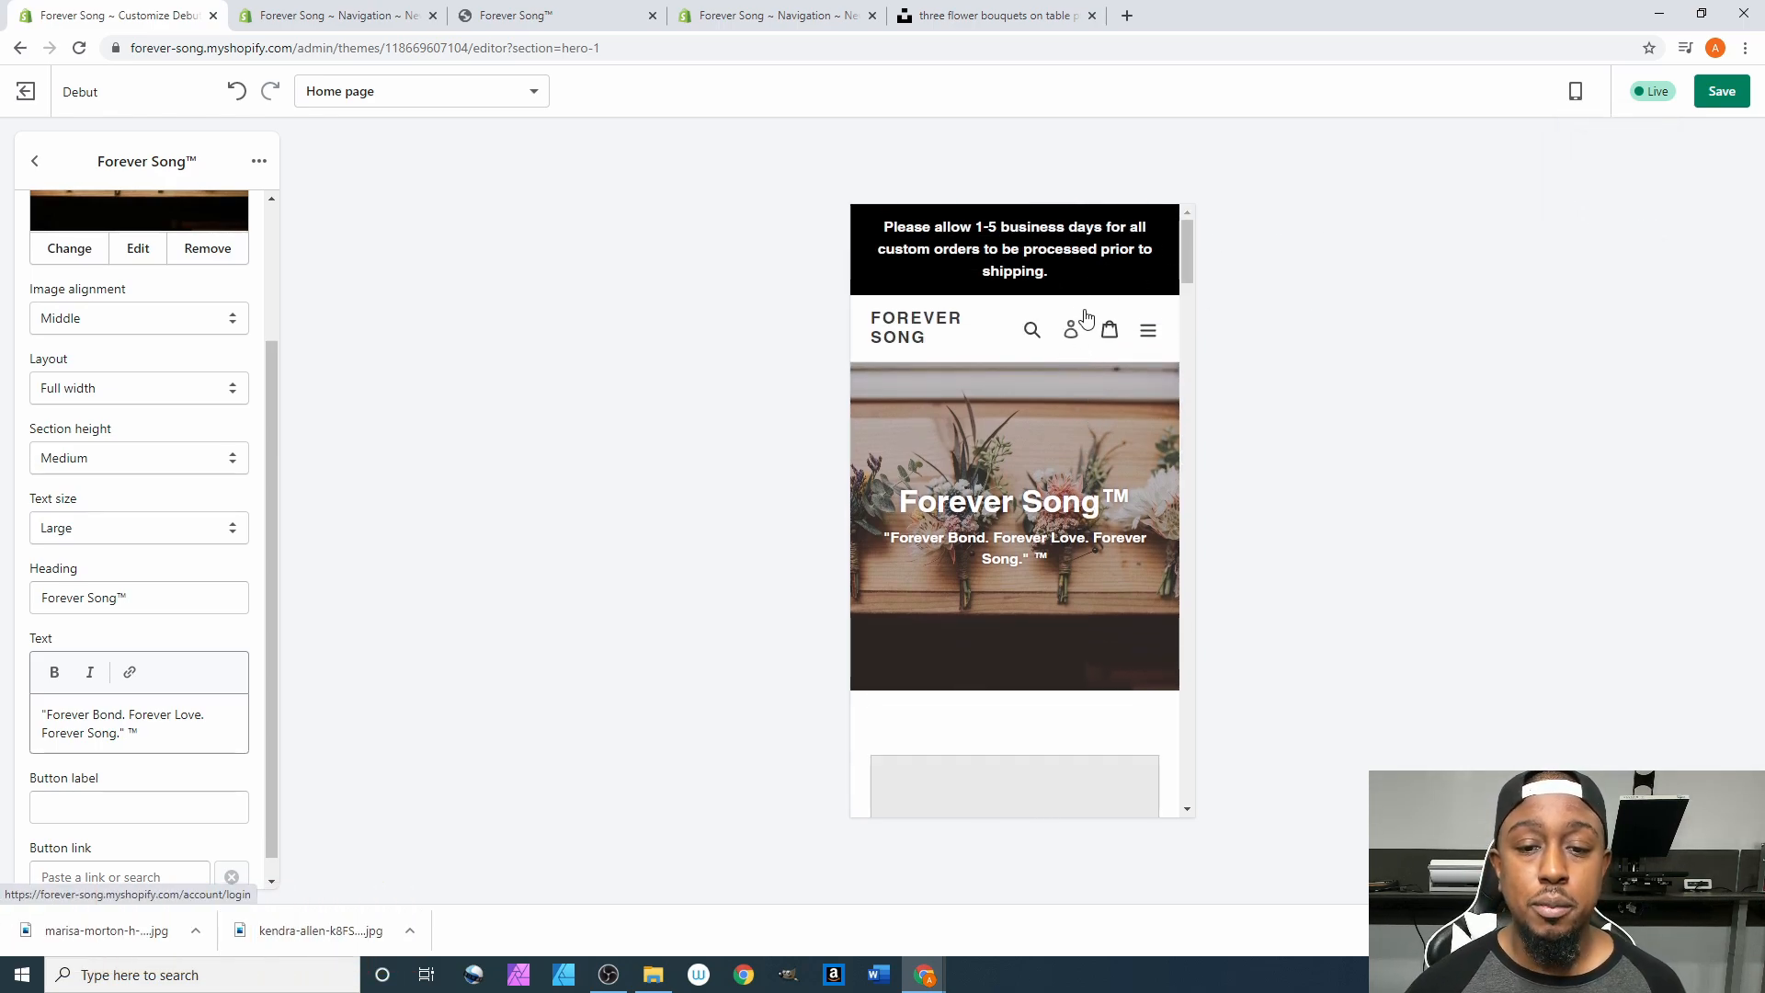
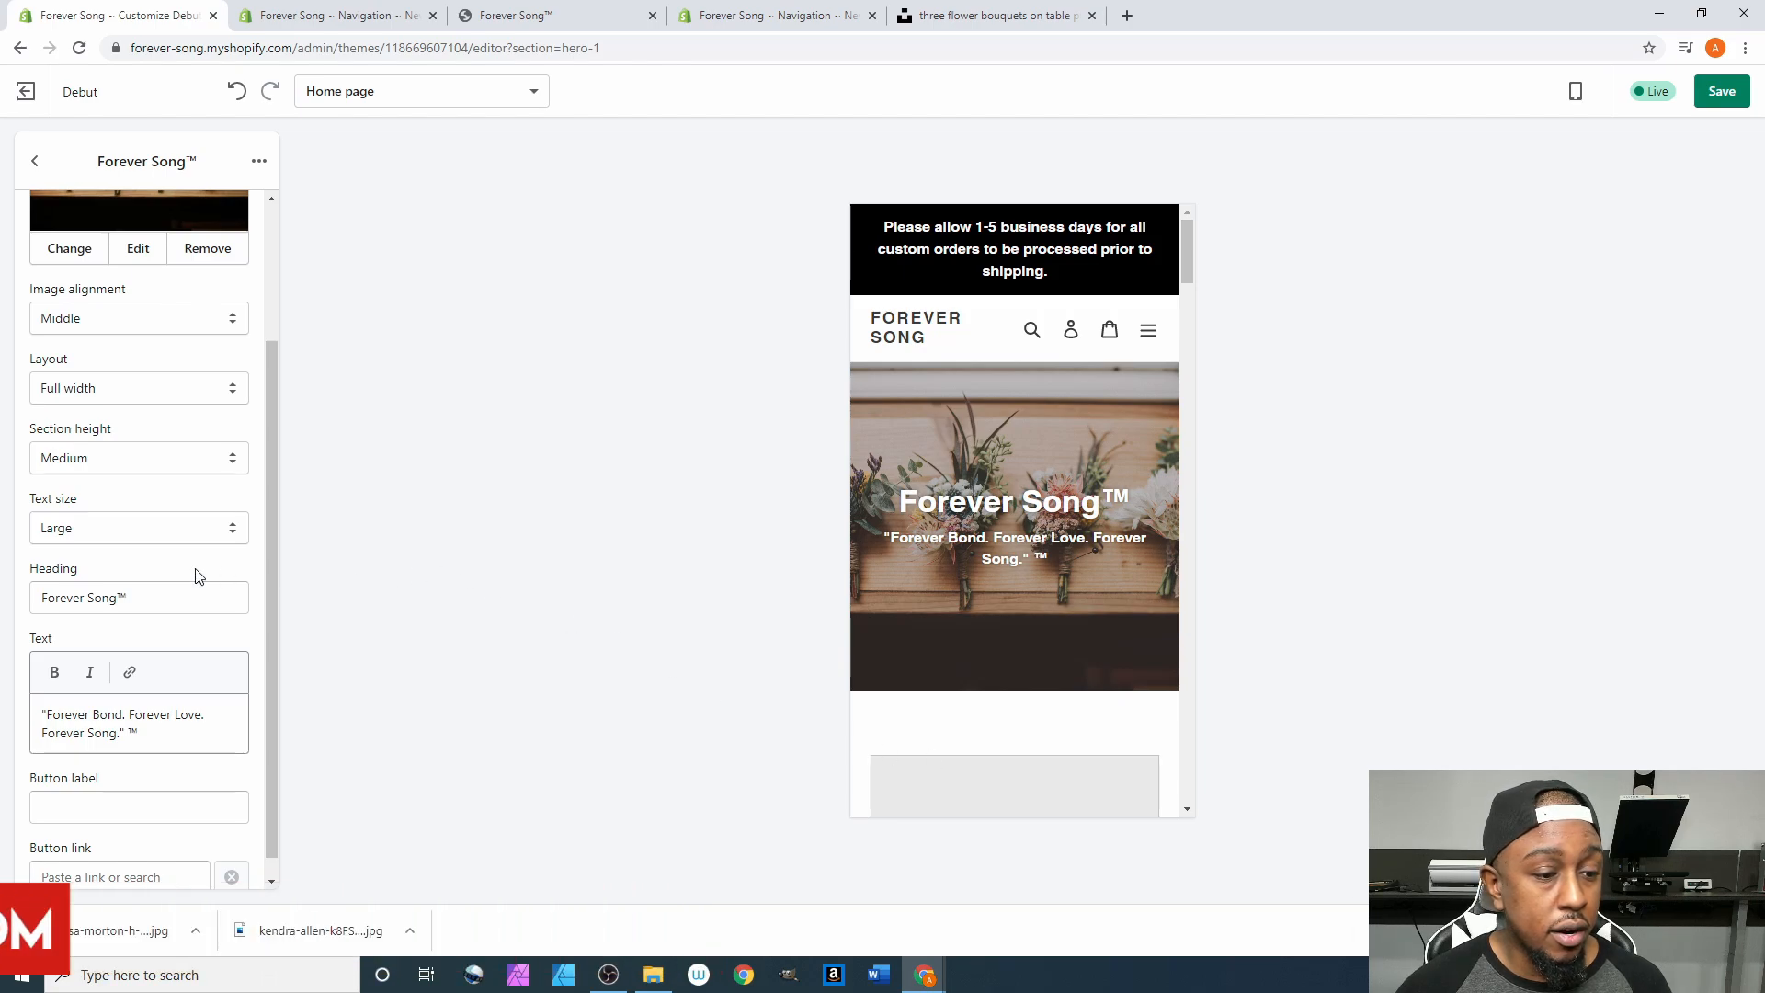
Set the button label of the image with text overlay section to "Shop Now".
scroll(140, 583, "down", 1)
left_click(96, 775)
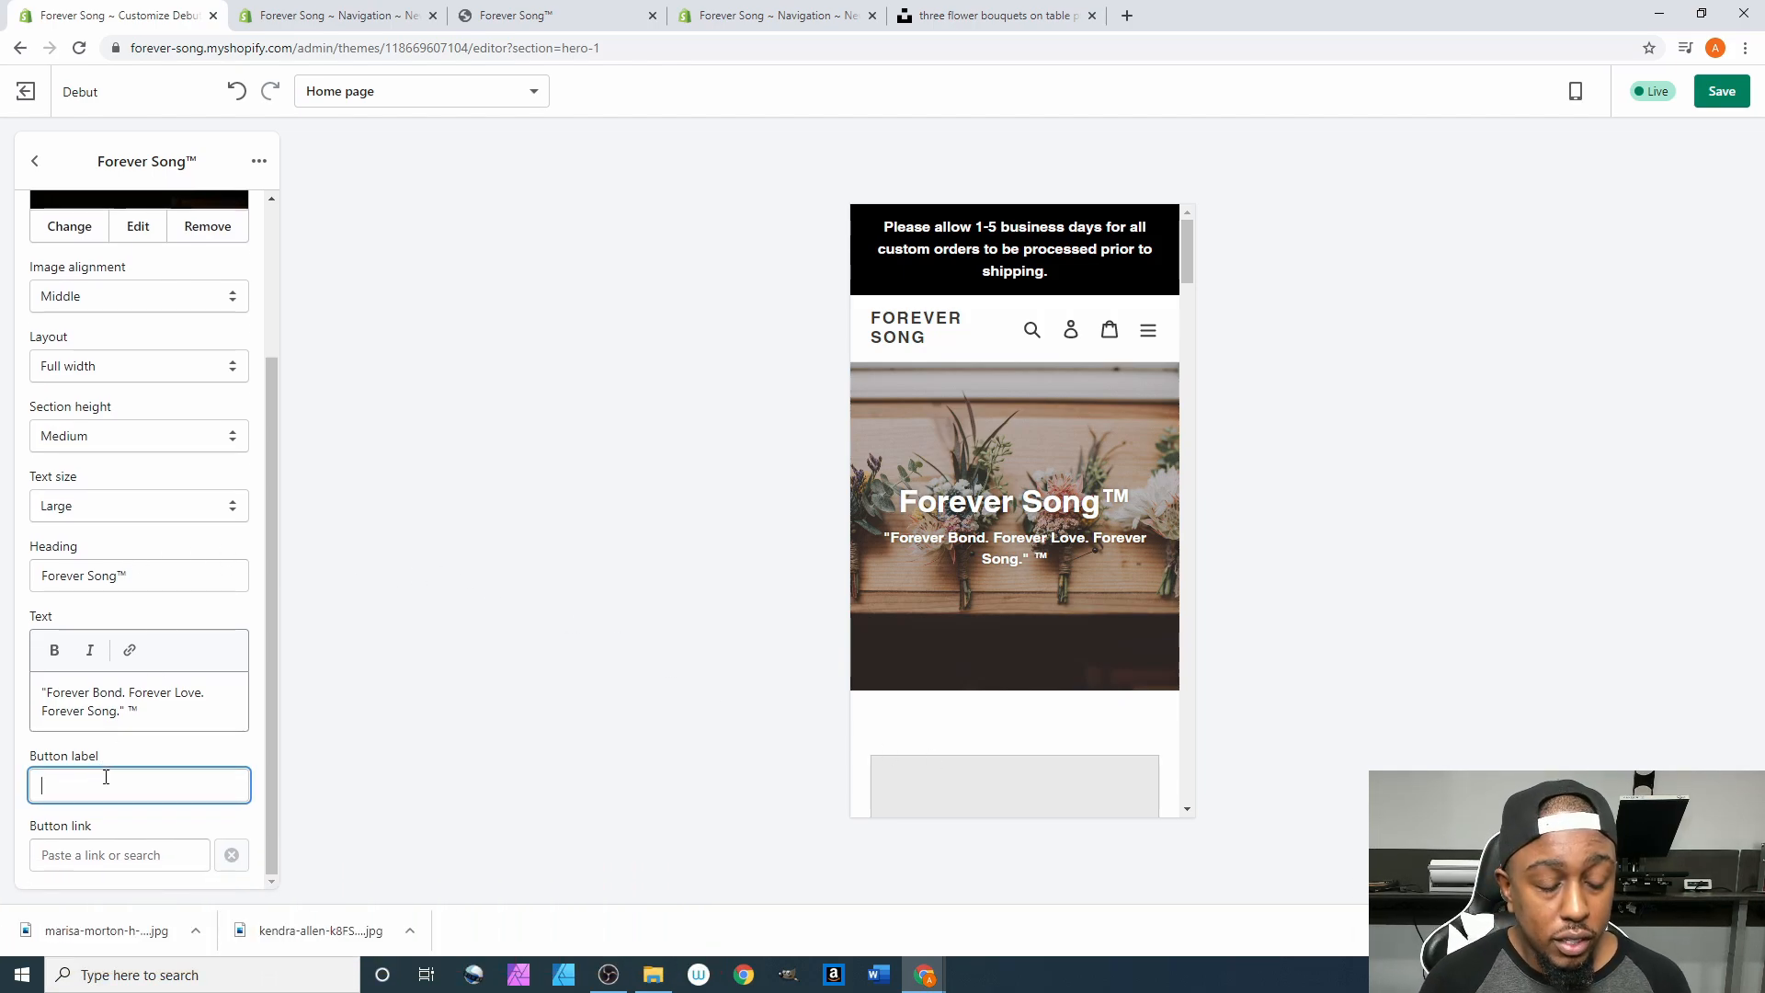
type("Shop N")
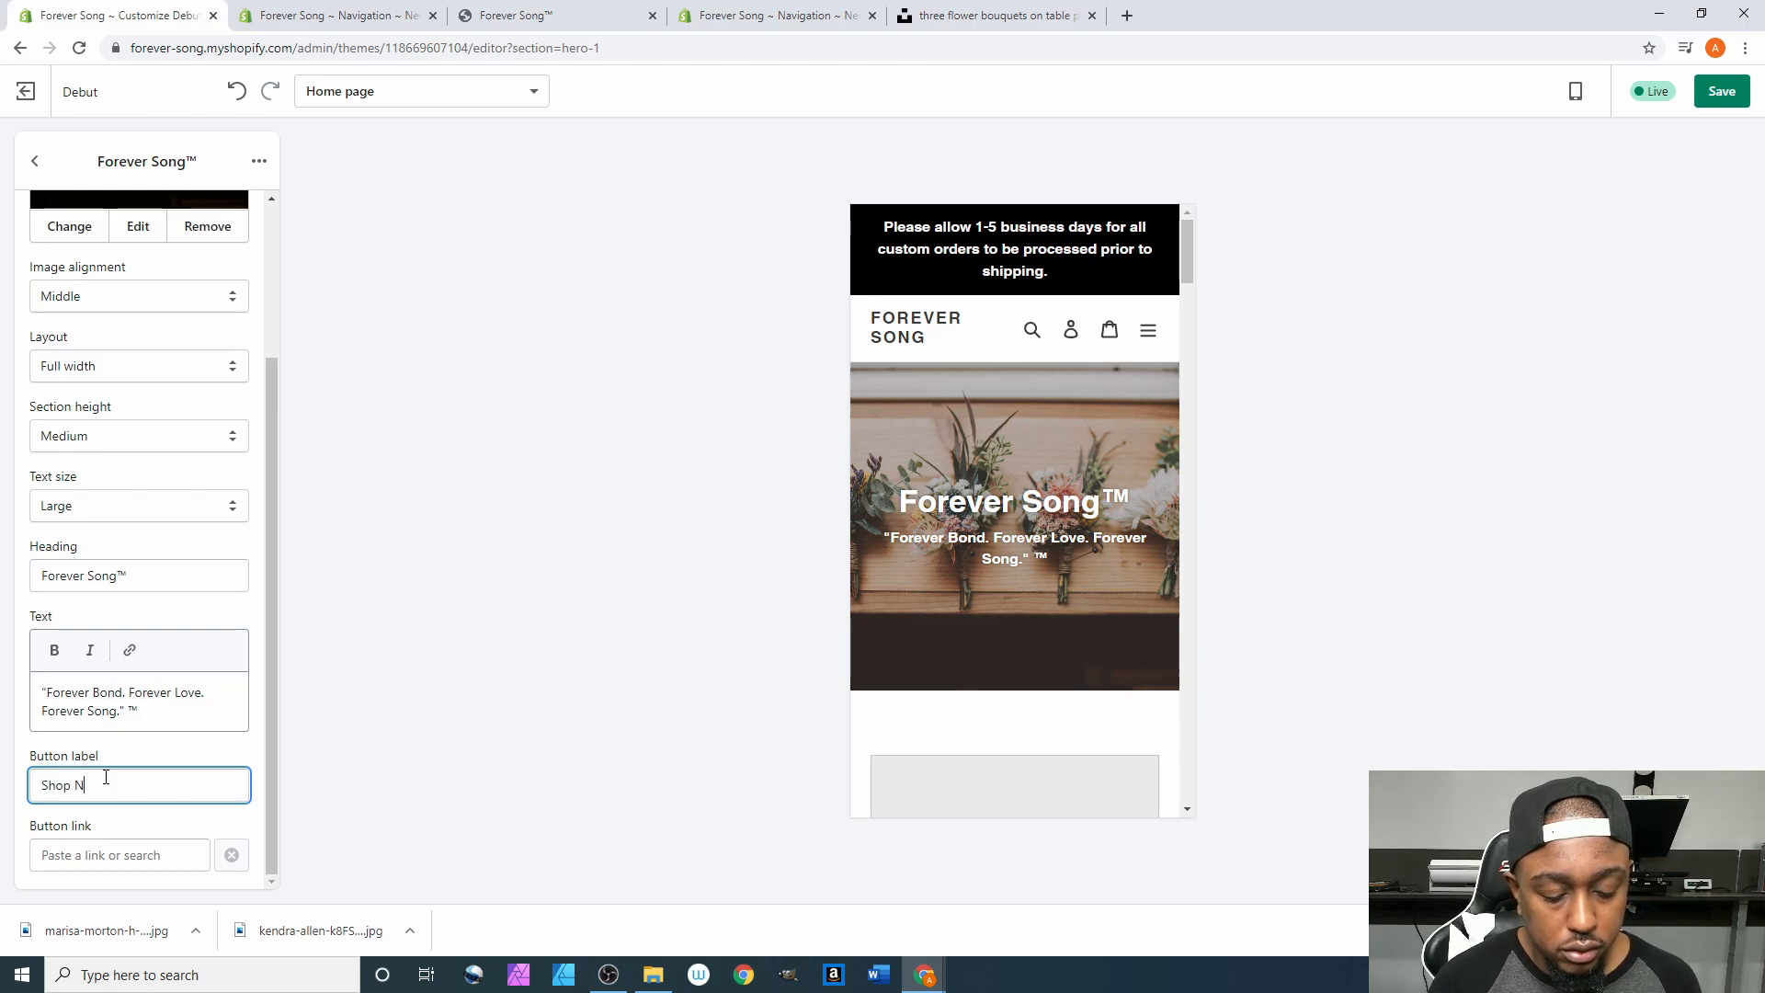
type("ow")
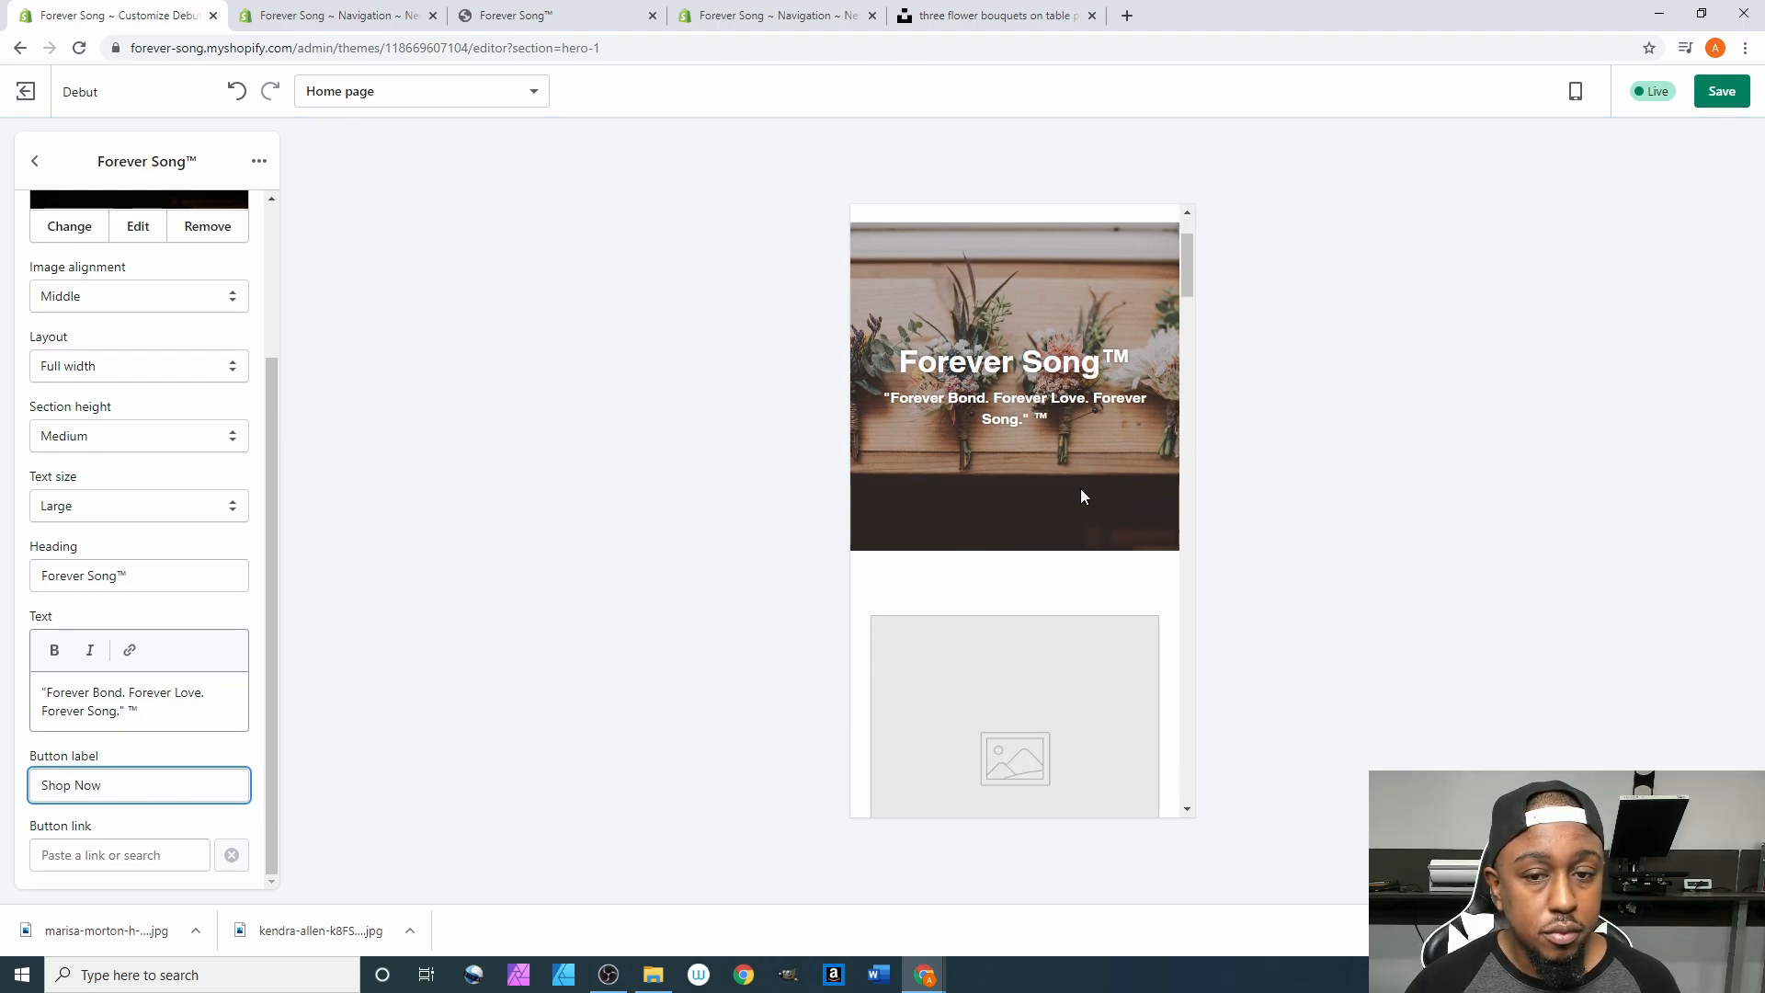
Link the banner's Shop Now button to All Products and save the theme changes.
left_click(81, 862)
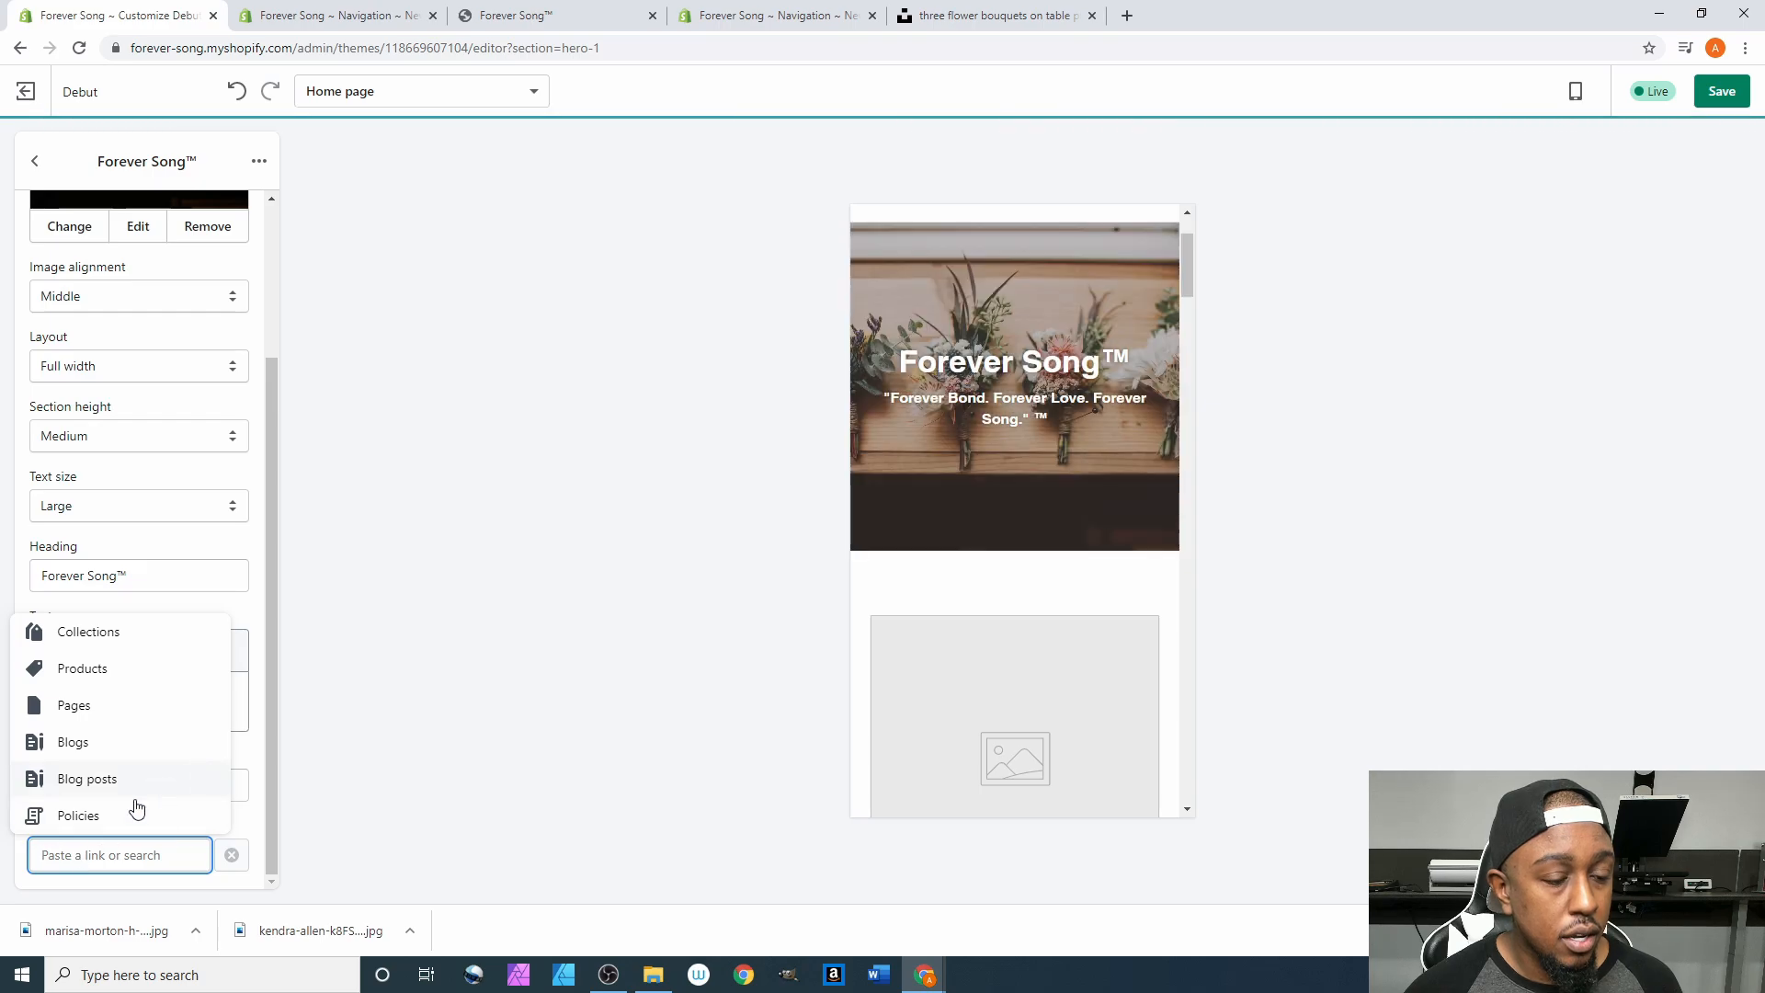
left_click(85, 673)
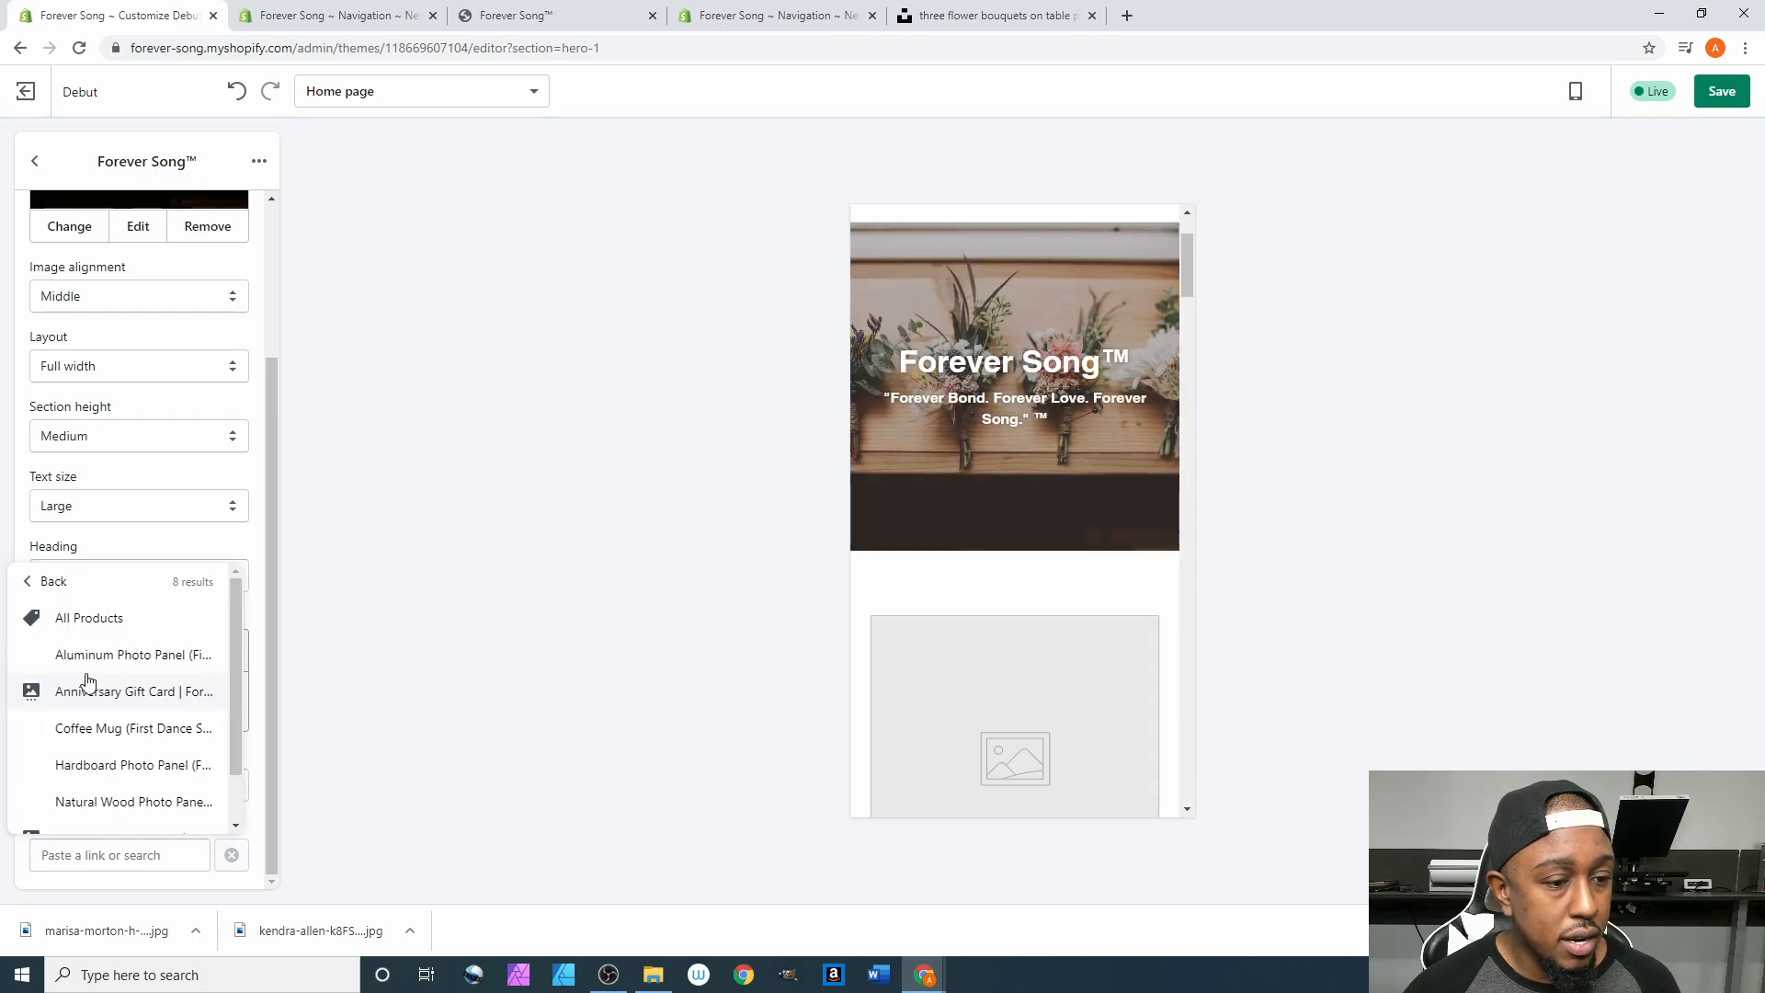
left_click(90, 628)
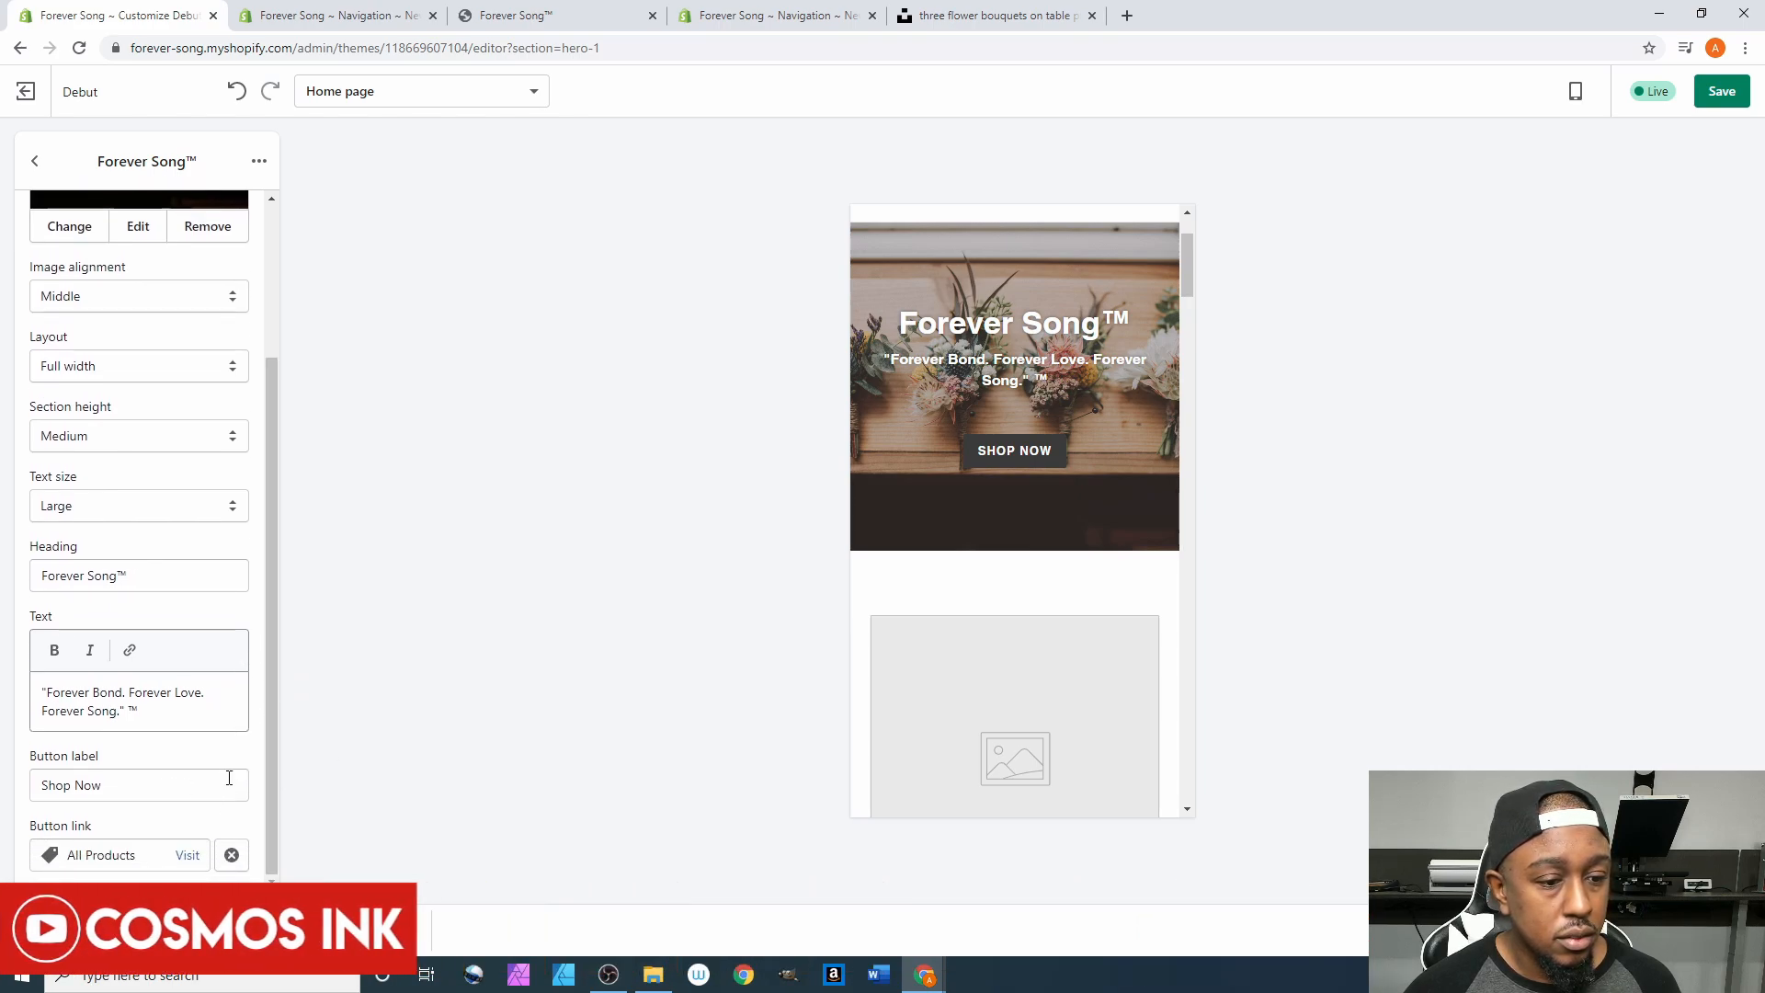
left_click(1722, 89)
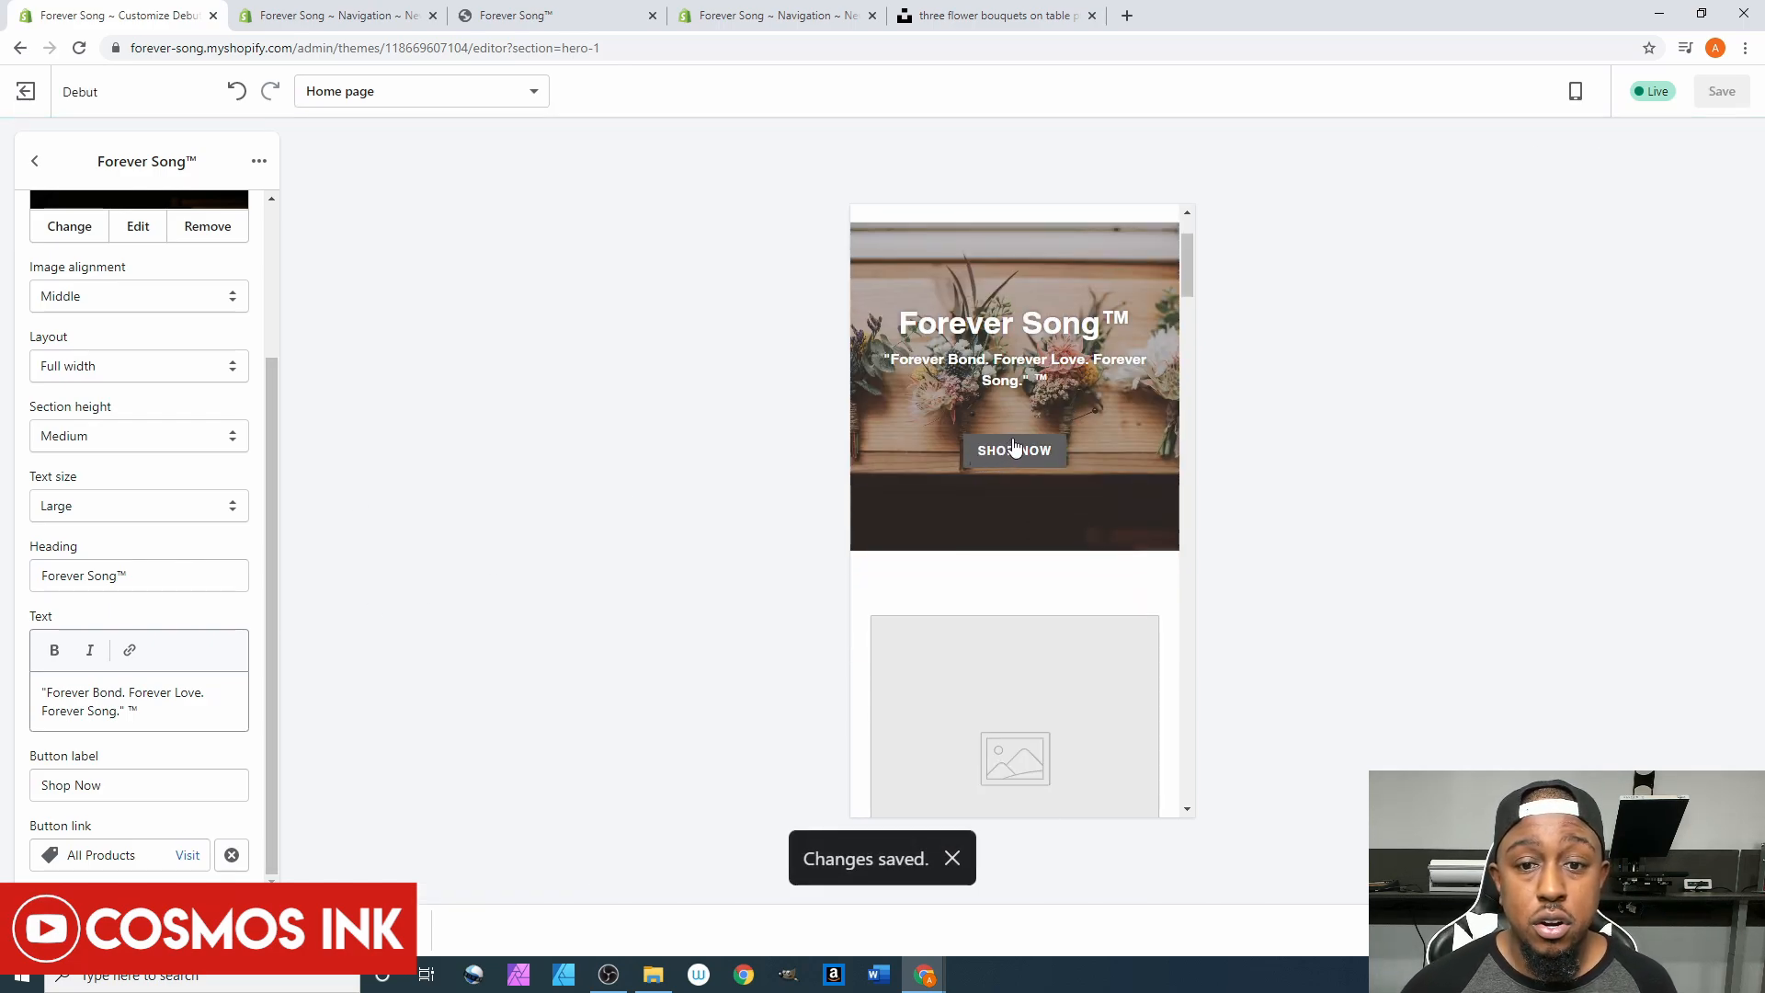
Switch to the live Forever Song storefront and reload its home page to check the saved banner.
left_click(550, 20)
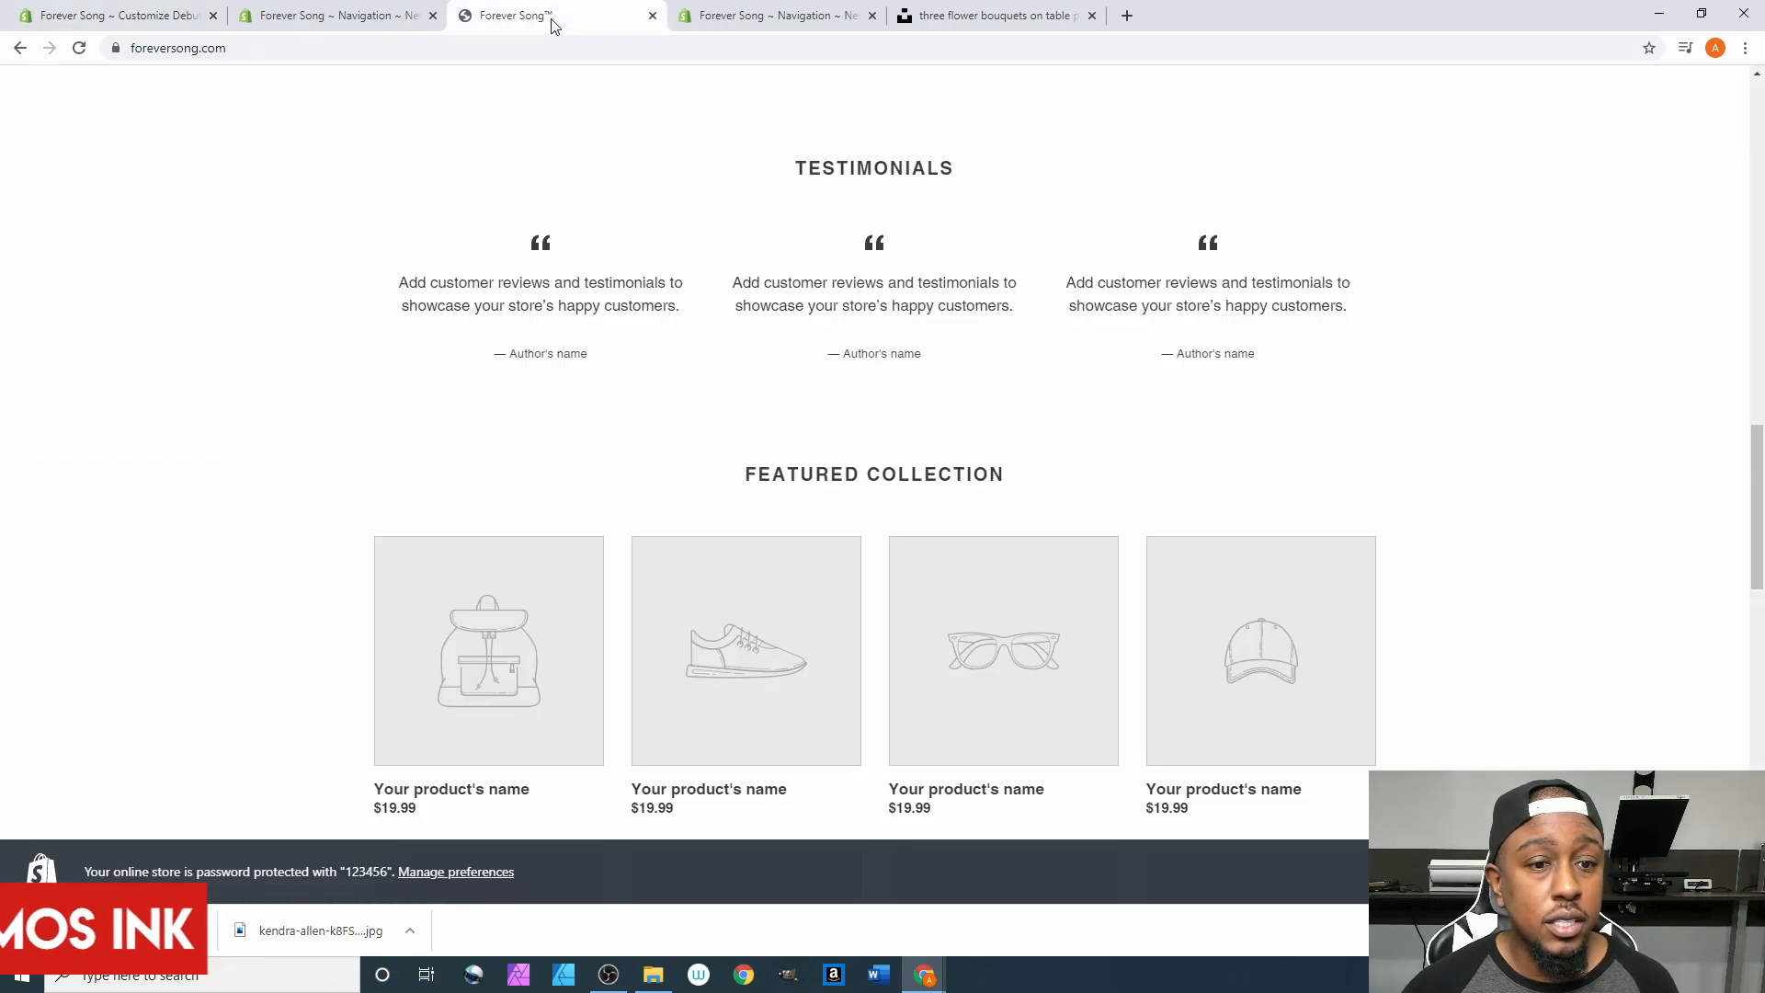
scroll(809, 354, "up", 10)
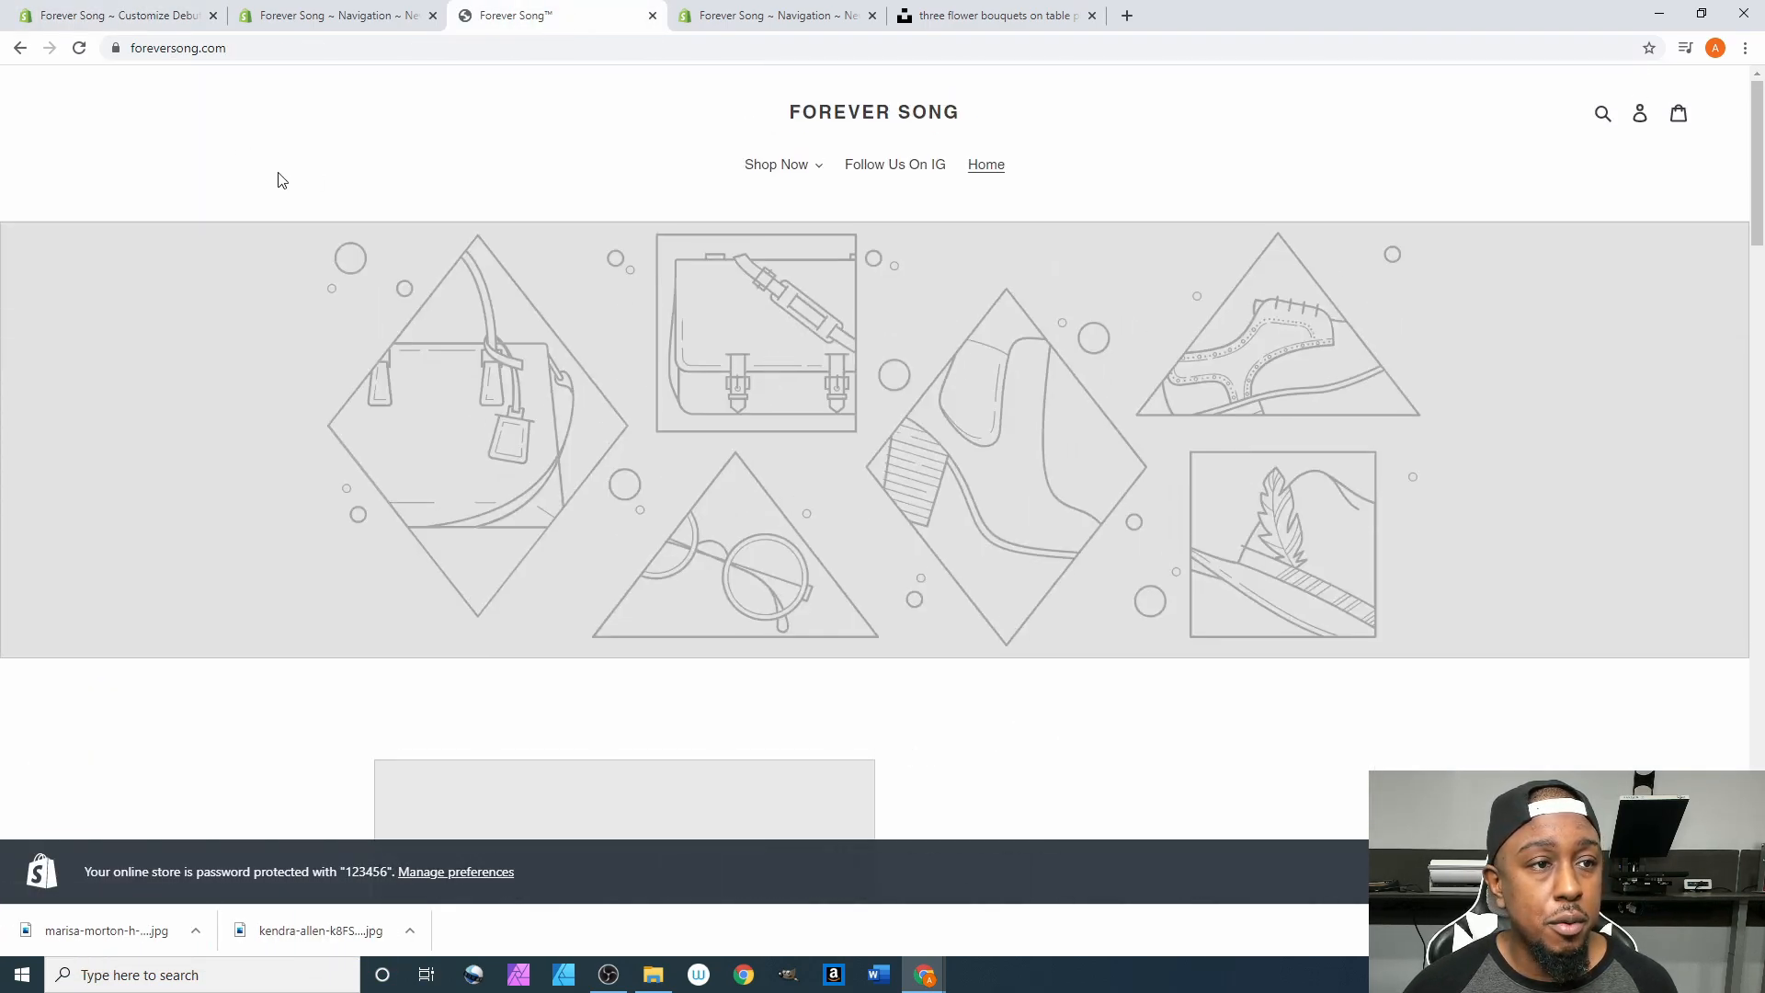
left_click(79, 47)
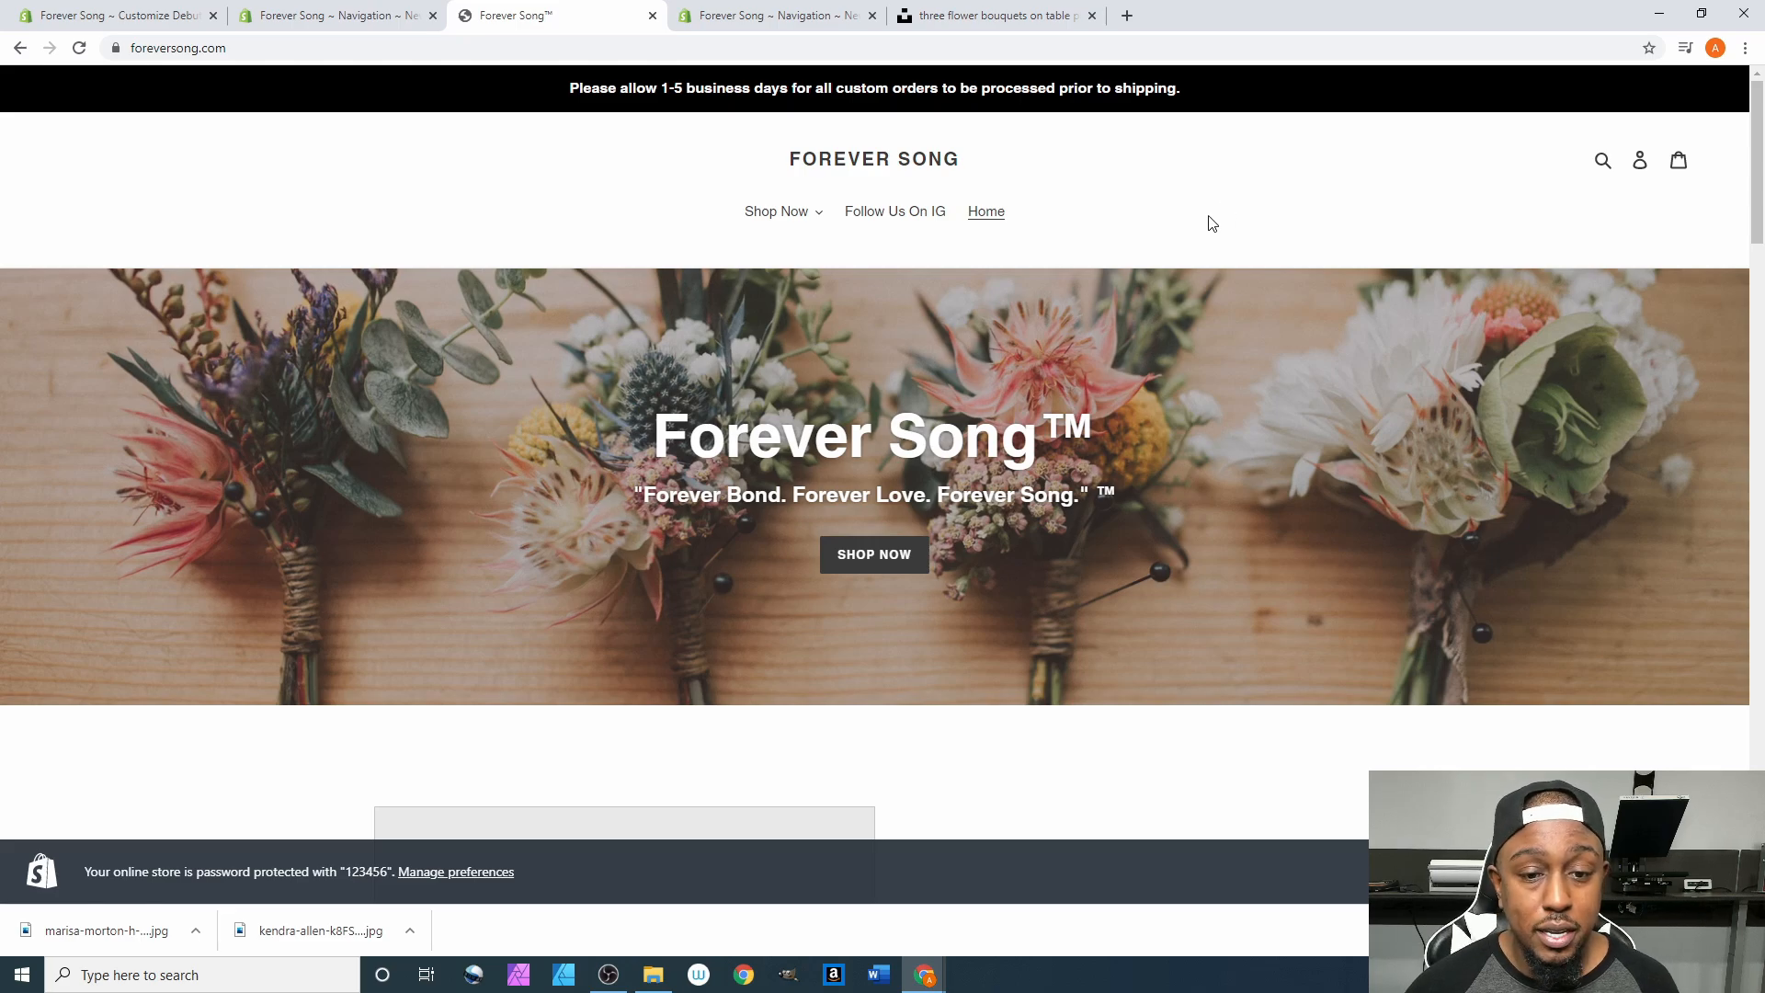
Test the banner's Shop Now button on the live store and look through the Products page it opens.
left_click(895, 557)
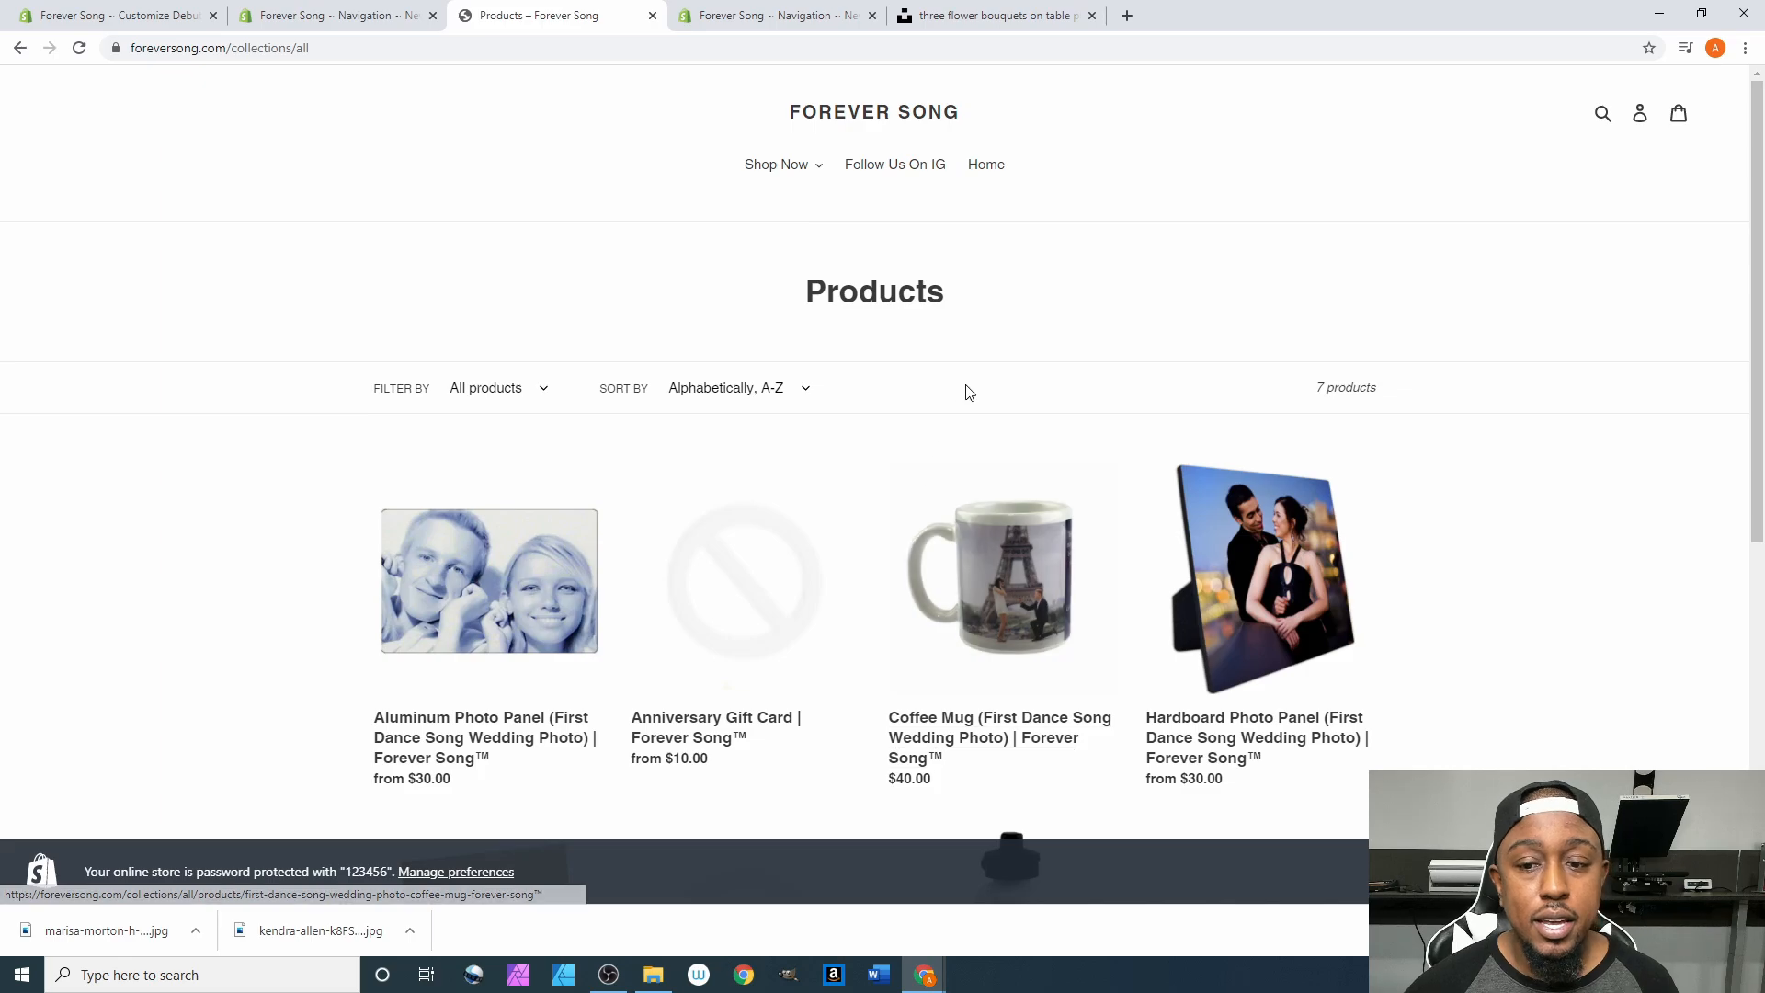
scroll(963, 423, "down", 2)
scroll(964, 447, "down", 4)
scroll(898, 477, "up", 6)
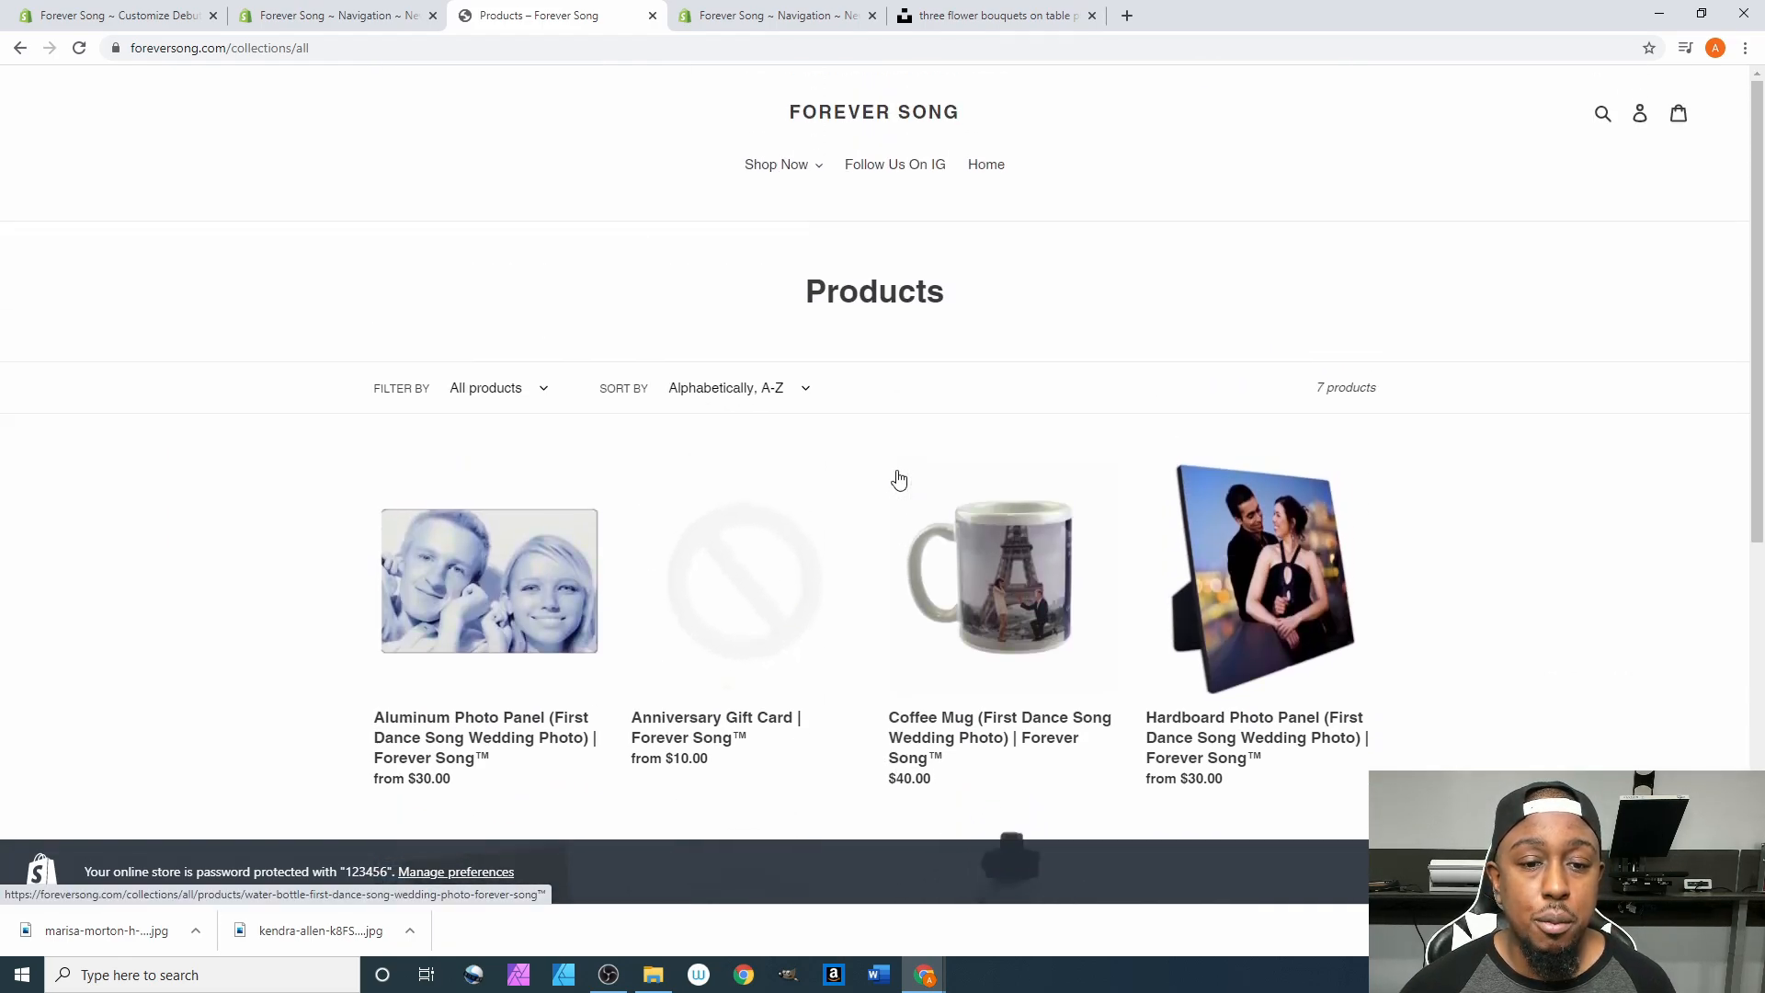
Return from the live Products page to the theme editor and go back from the banner section to the home page section list.
scroll(899, 481, "down", 4)
scroll(898, 478, "up", 5)
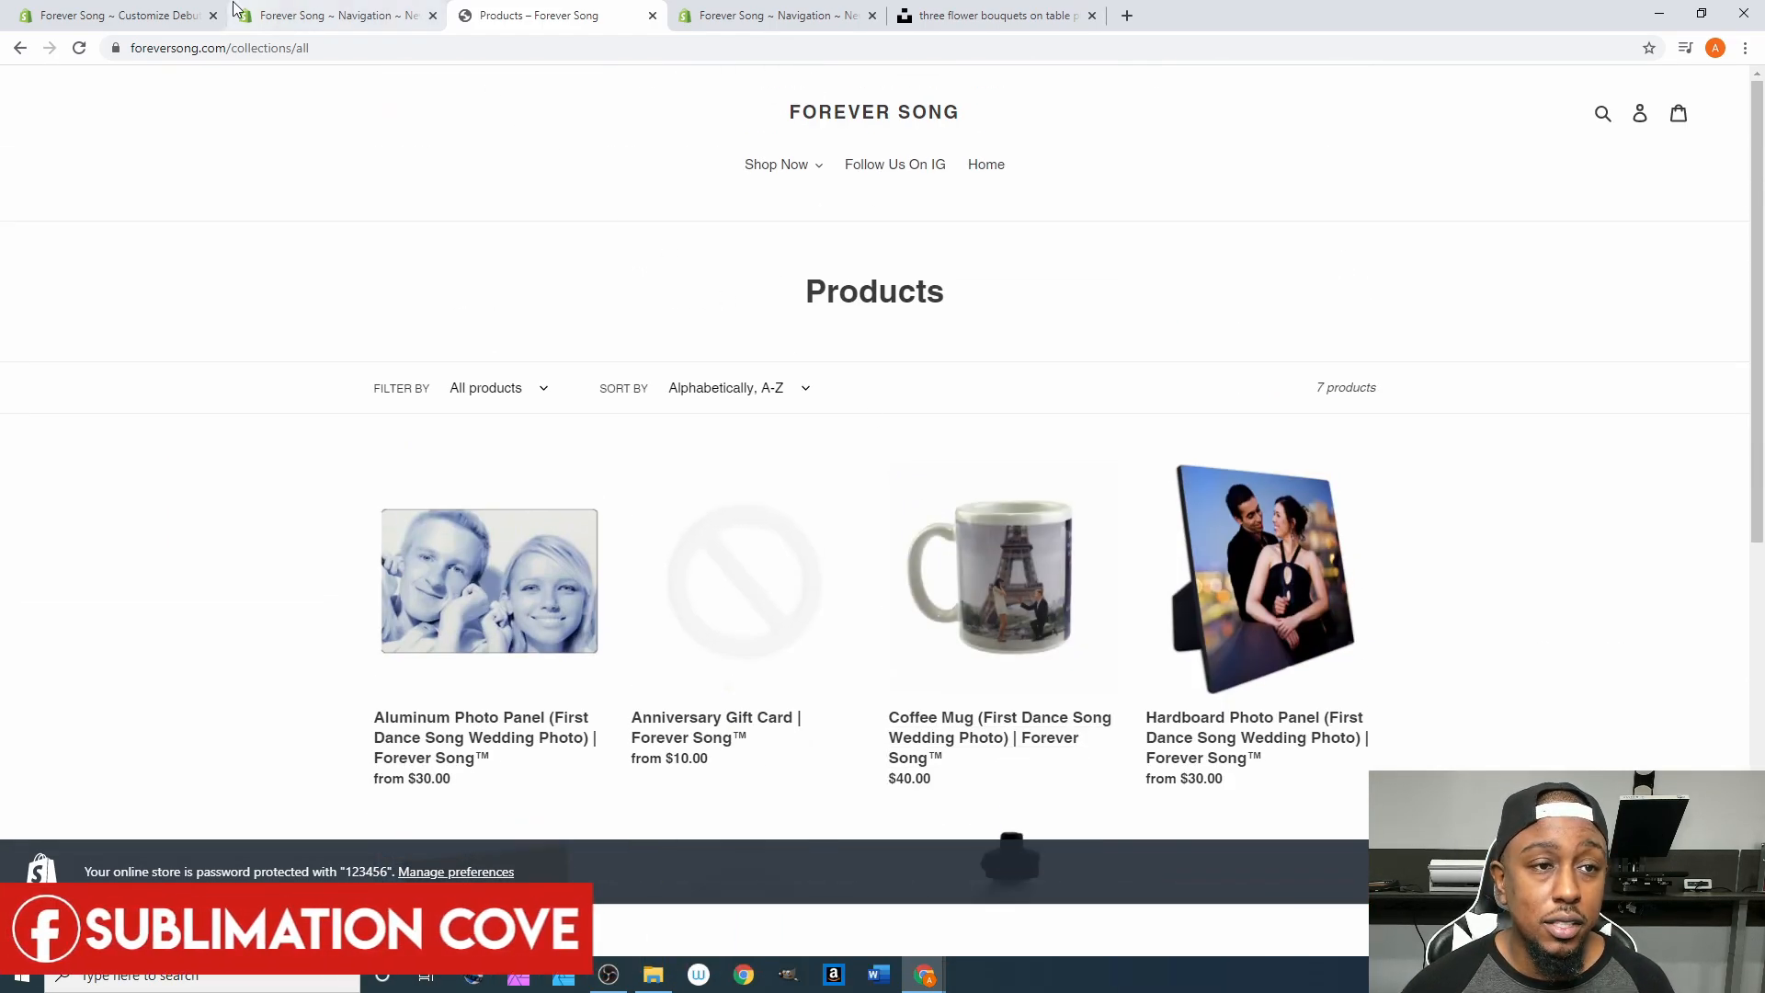
left_click(294, 15)
left_click(174, 15)
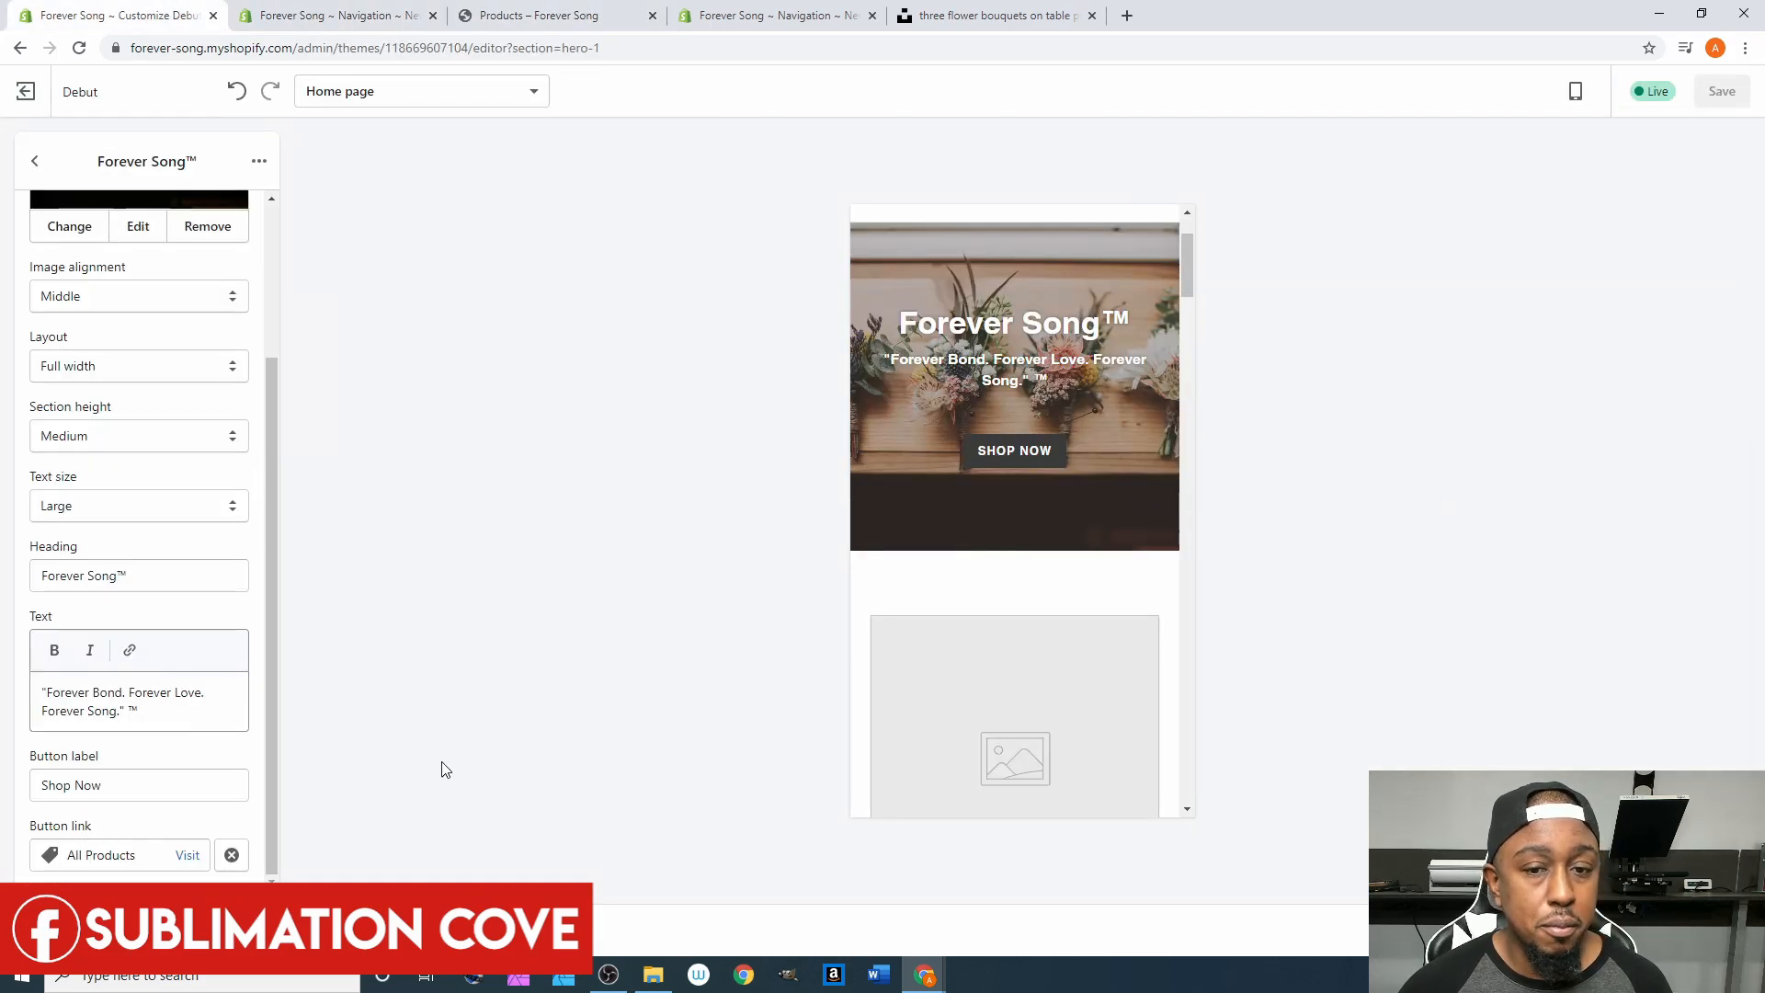
scroll(133, 299, "up", 3)
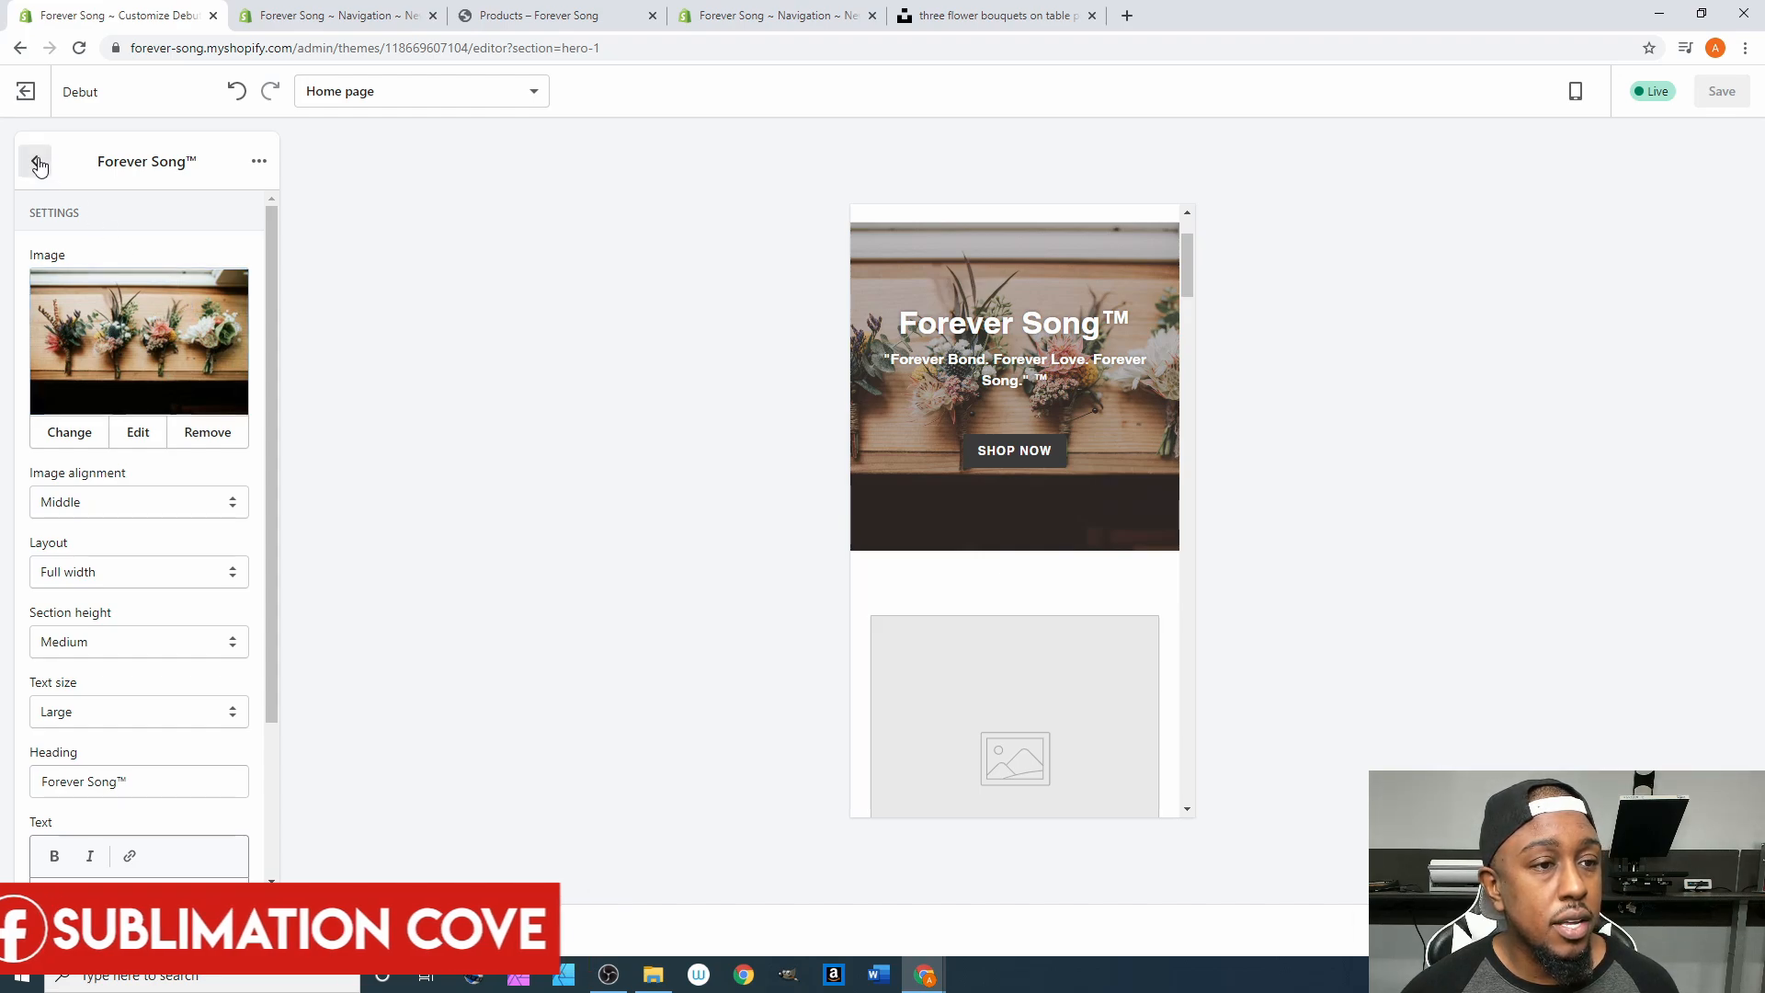
left_click(259, 166)
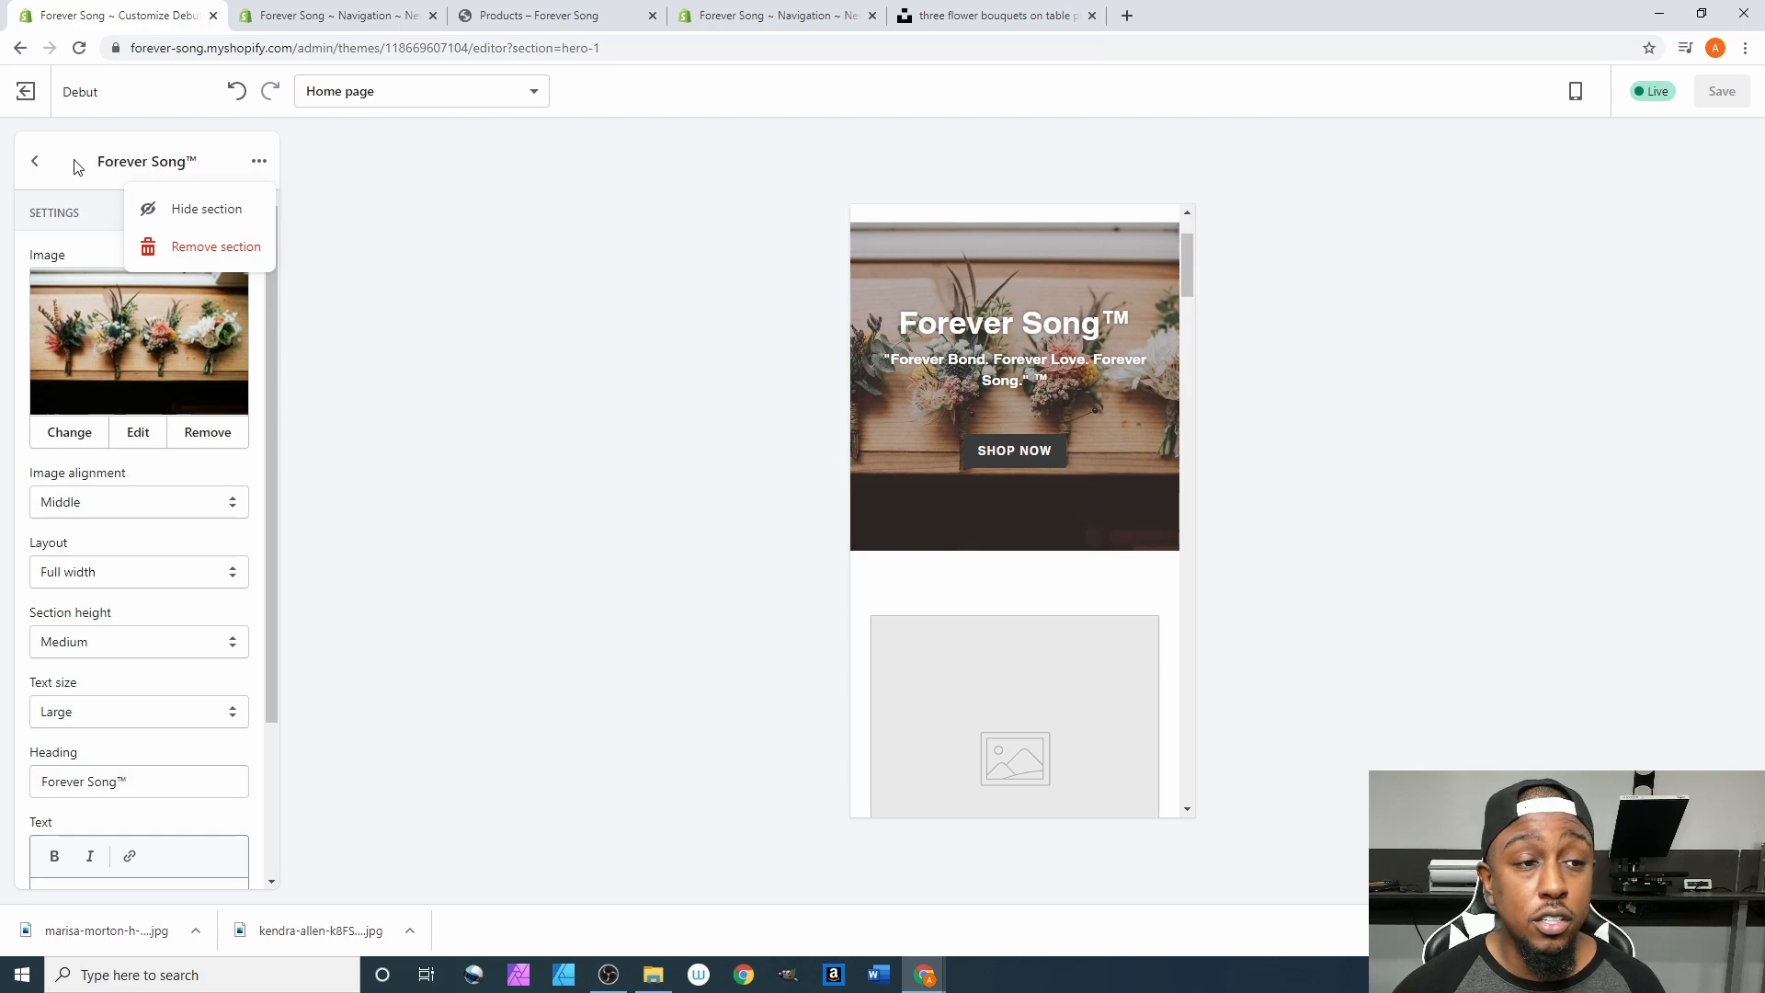
left_click(35, 161)
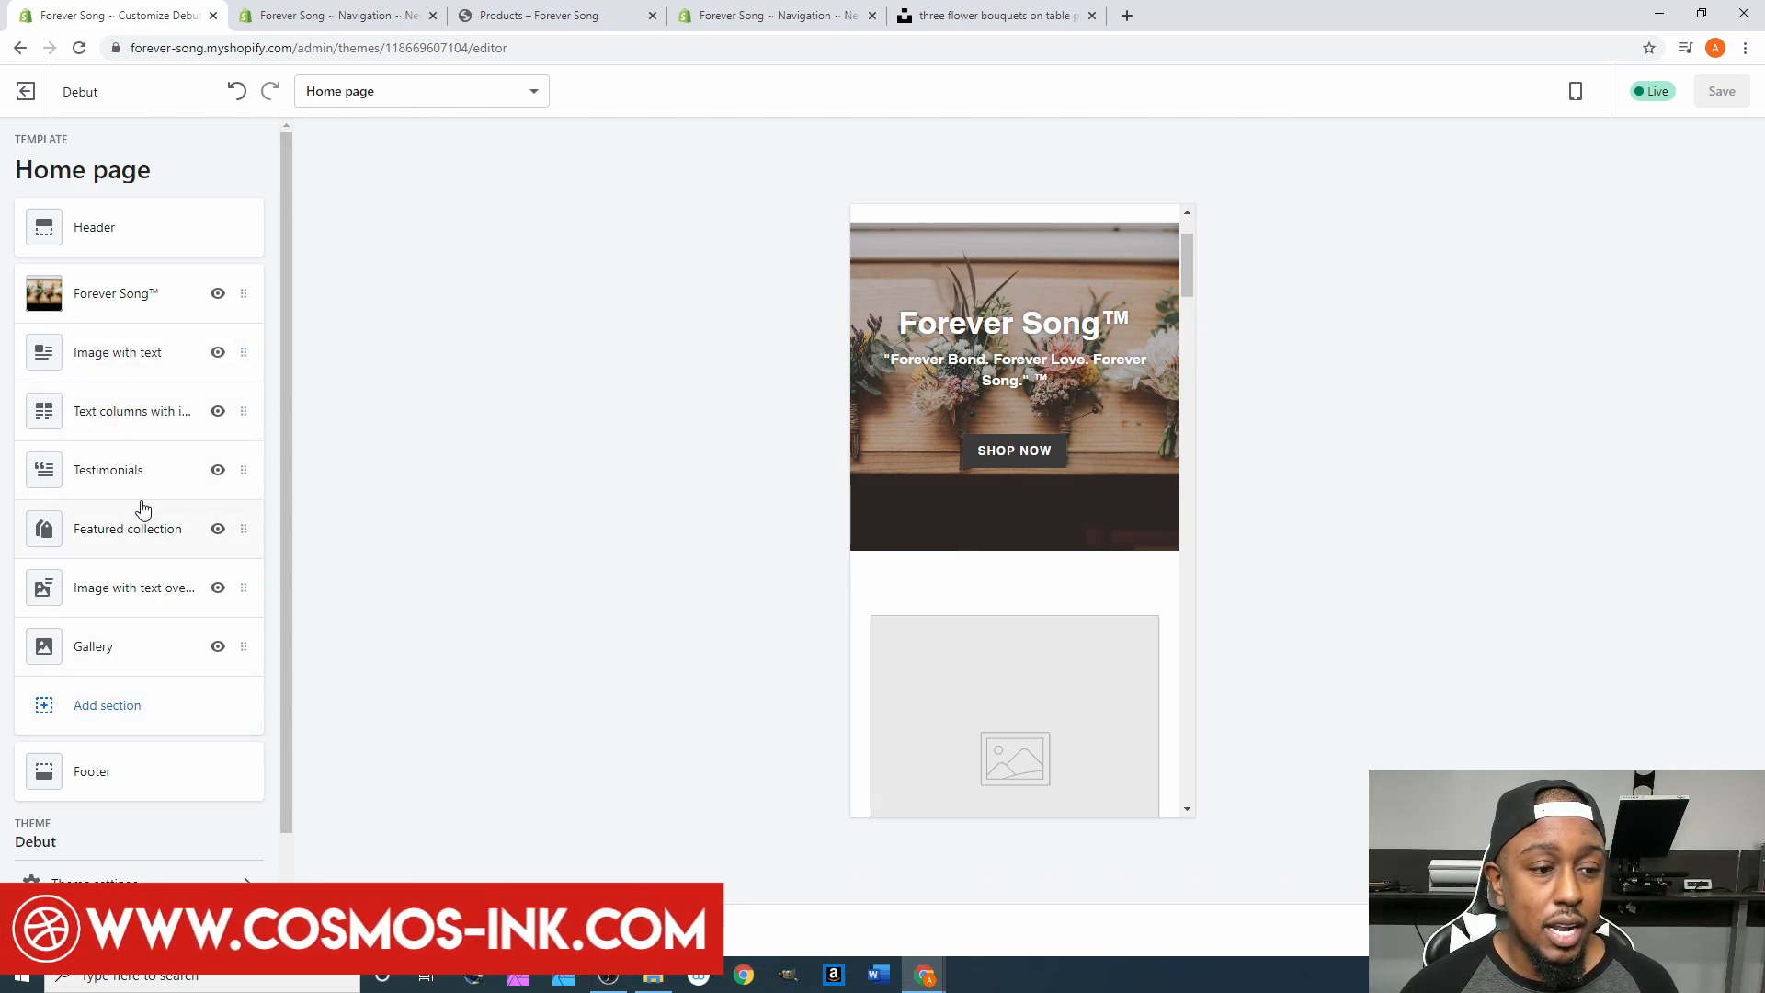
Examine the Image with text section's settings and the placeholder content in the home page preview, and return to the section list.
left_click(151, 361)
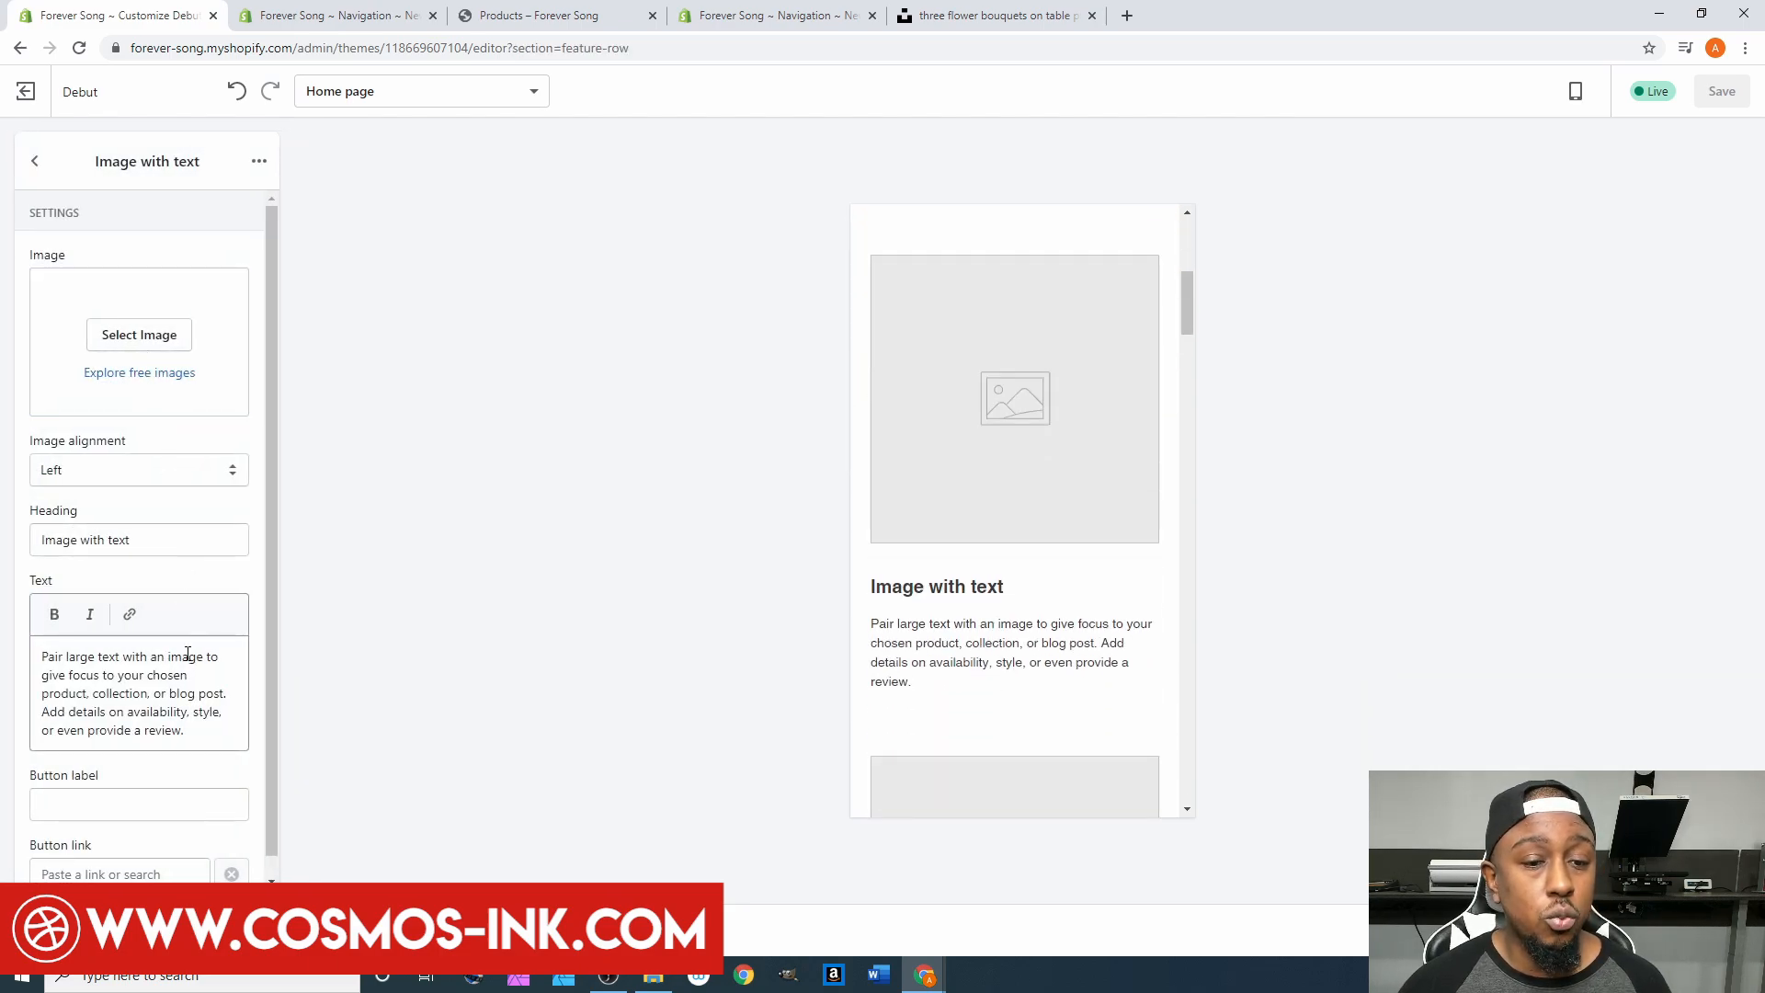
scroll(1052, 388, "down", 5)
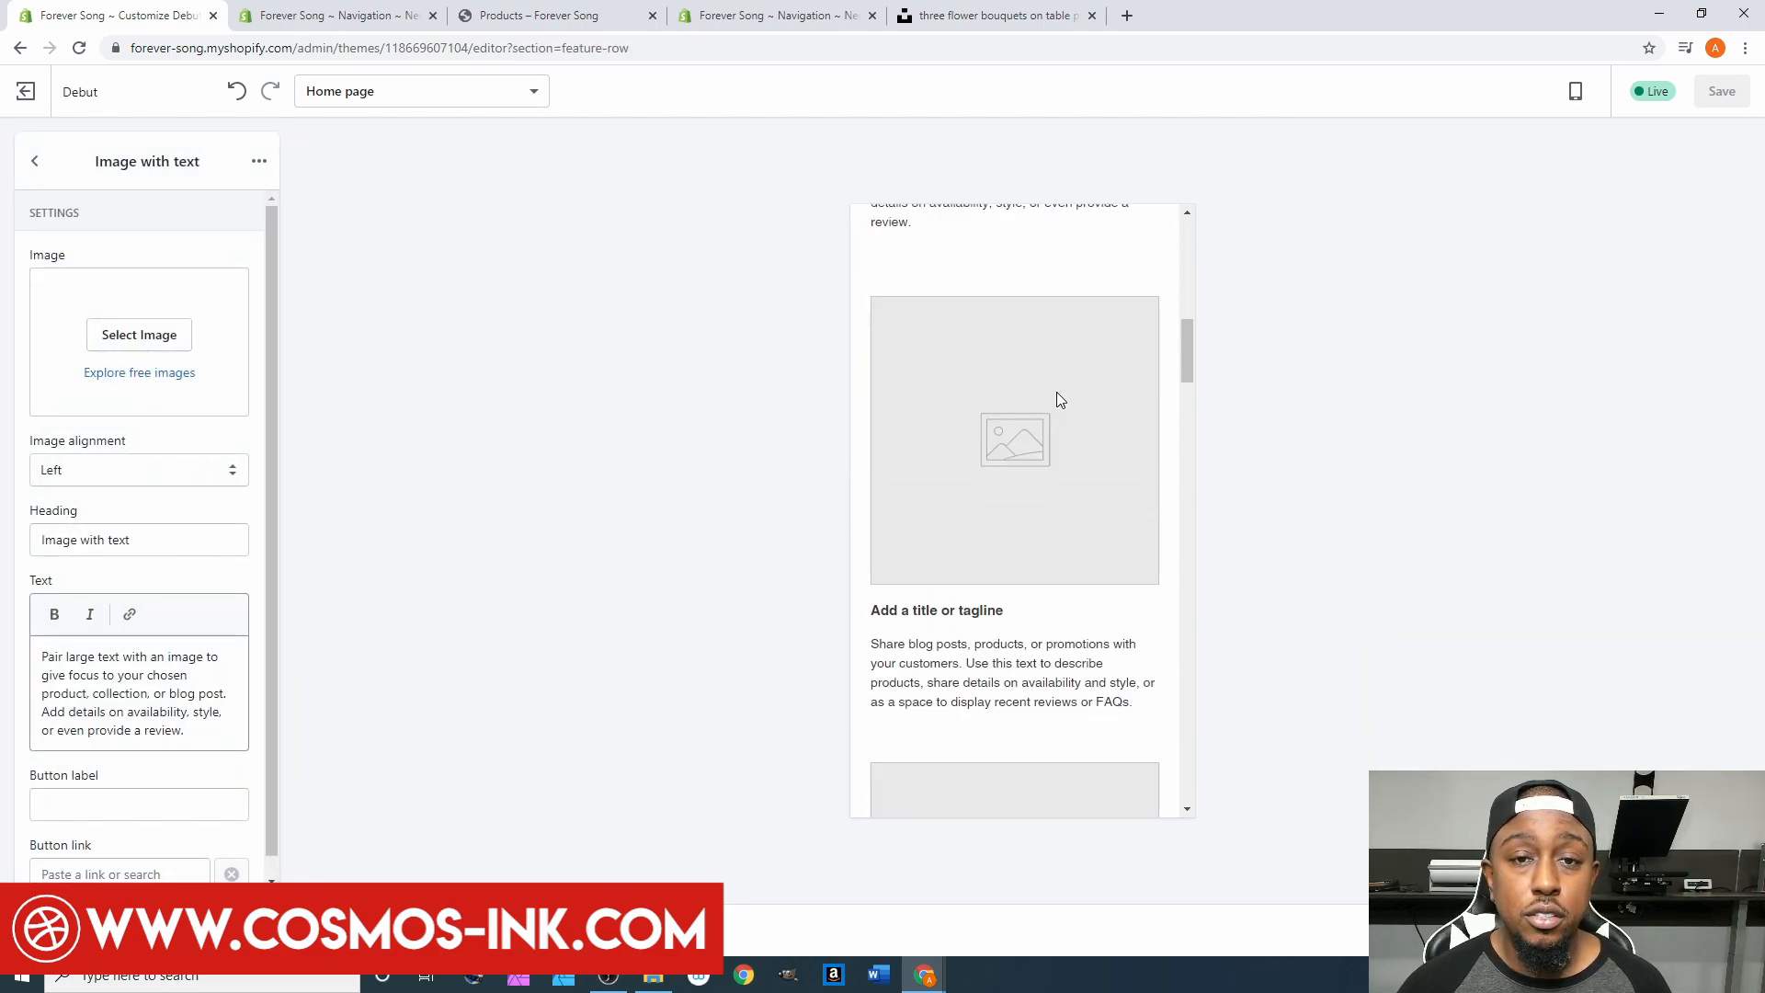
scroll(1059, 393, "down", 4)
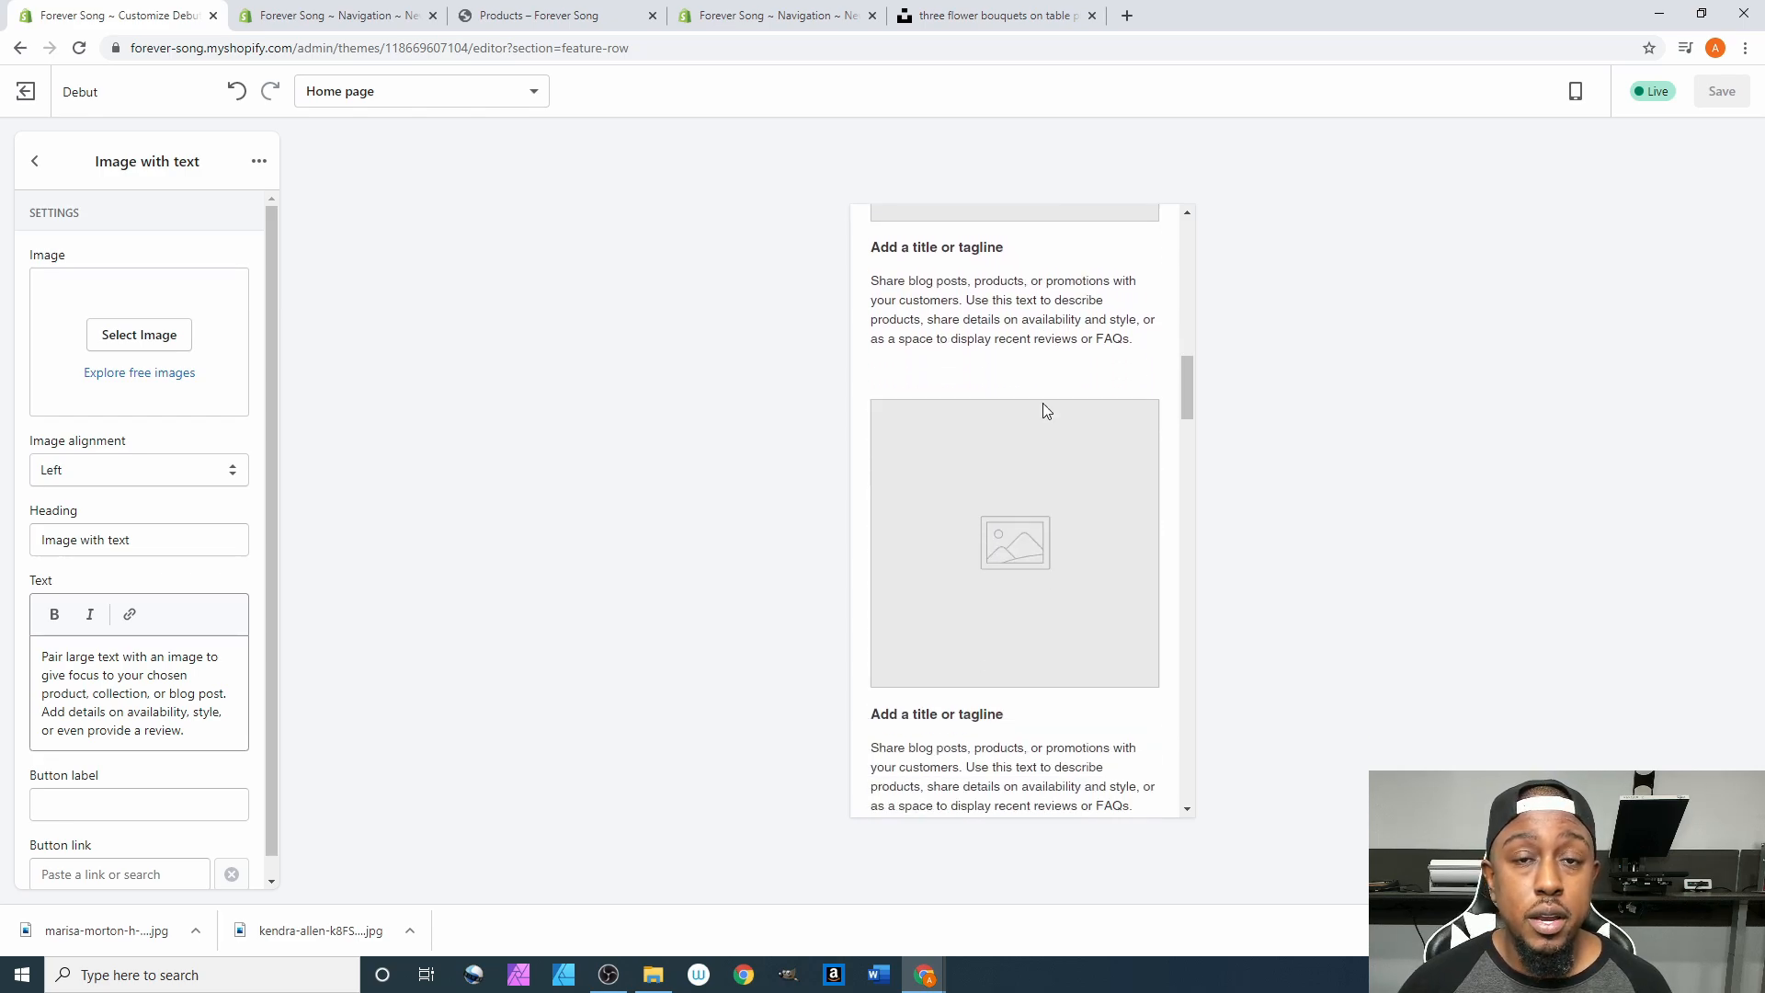
scroll(975, 459, "down", 1)
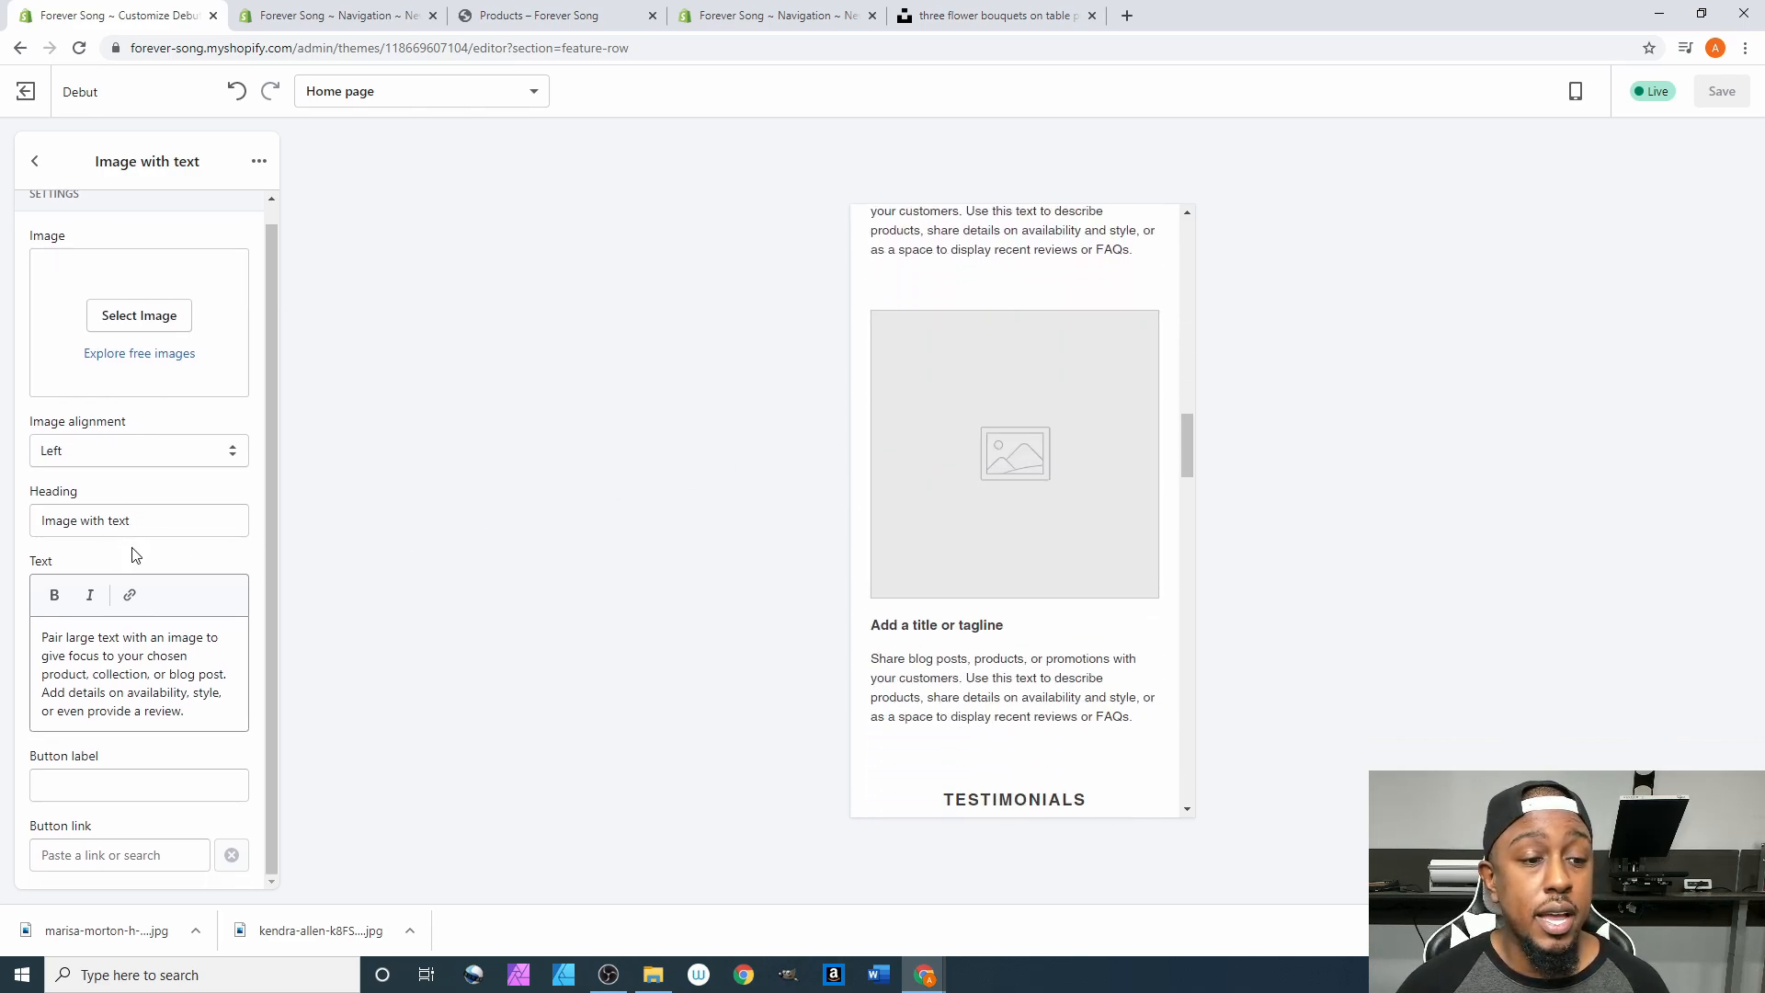
left_click(34, 162)
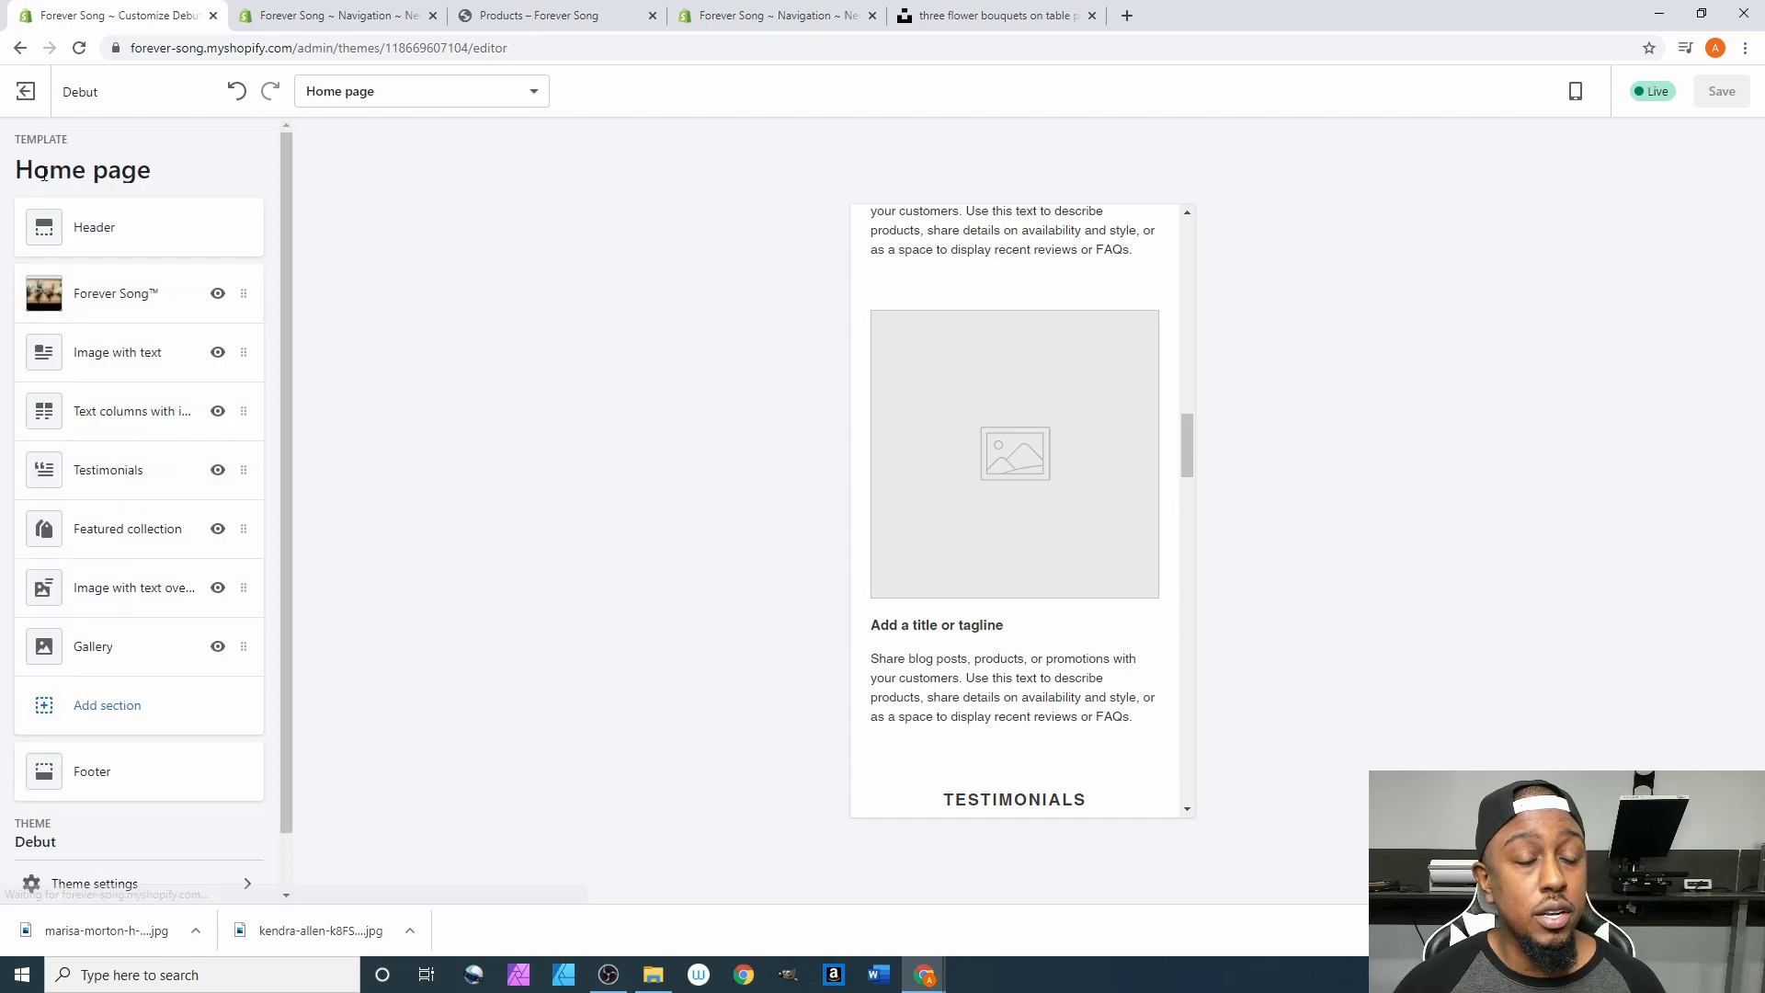
scroll(1012, 454, "up", 20)
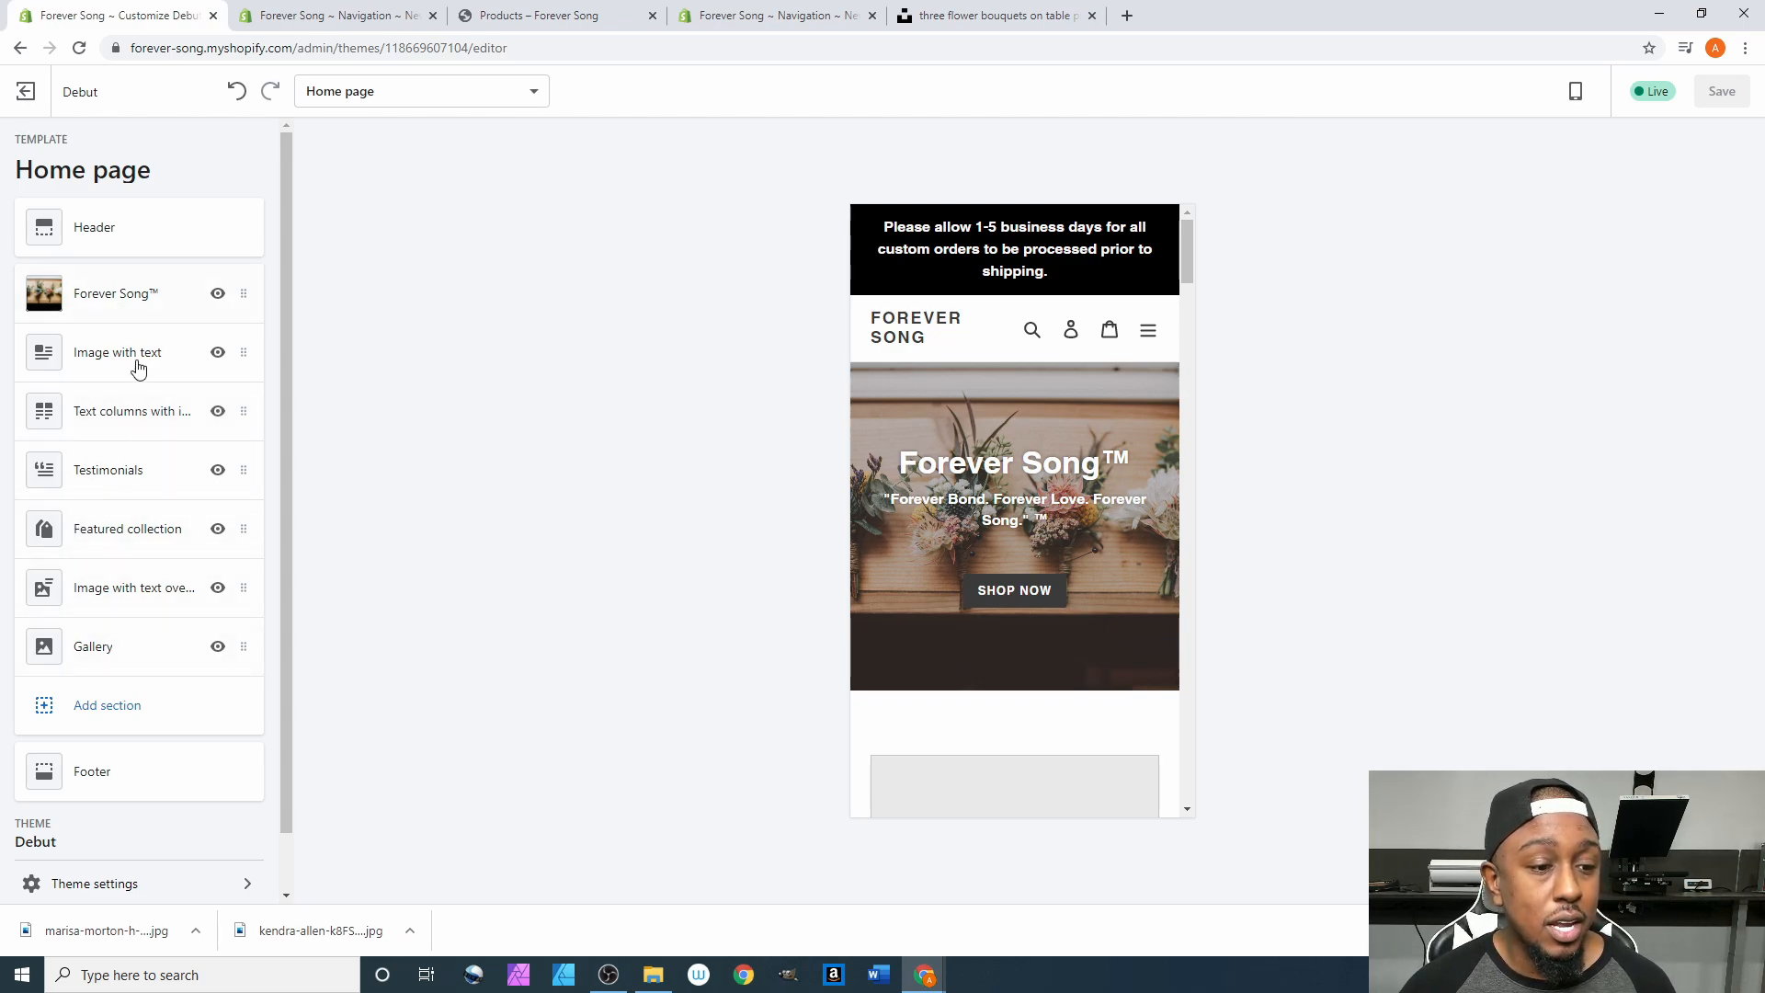
Browse the section types that can be added to the home page, and leave the list without adding one.
left_click(107, 705)
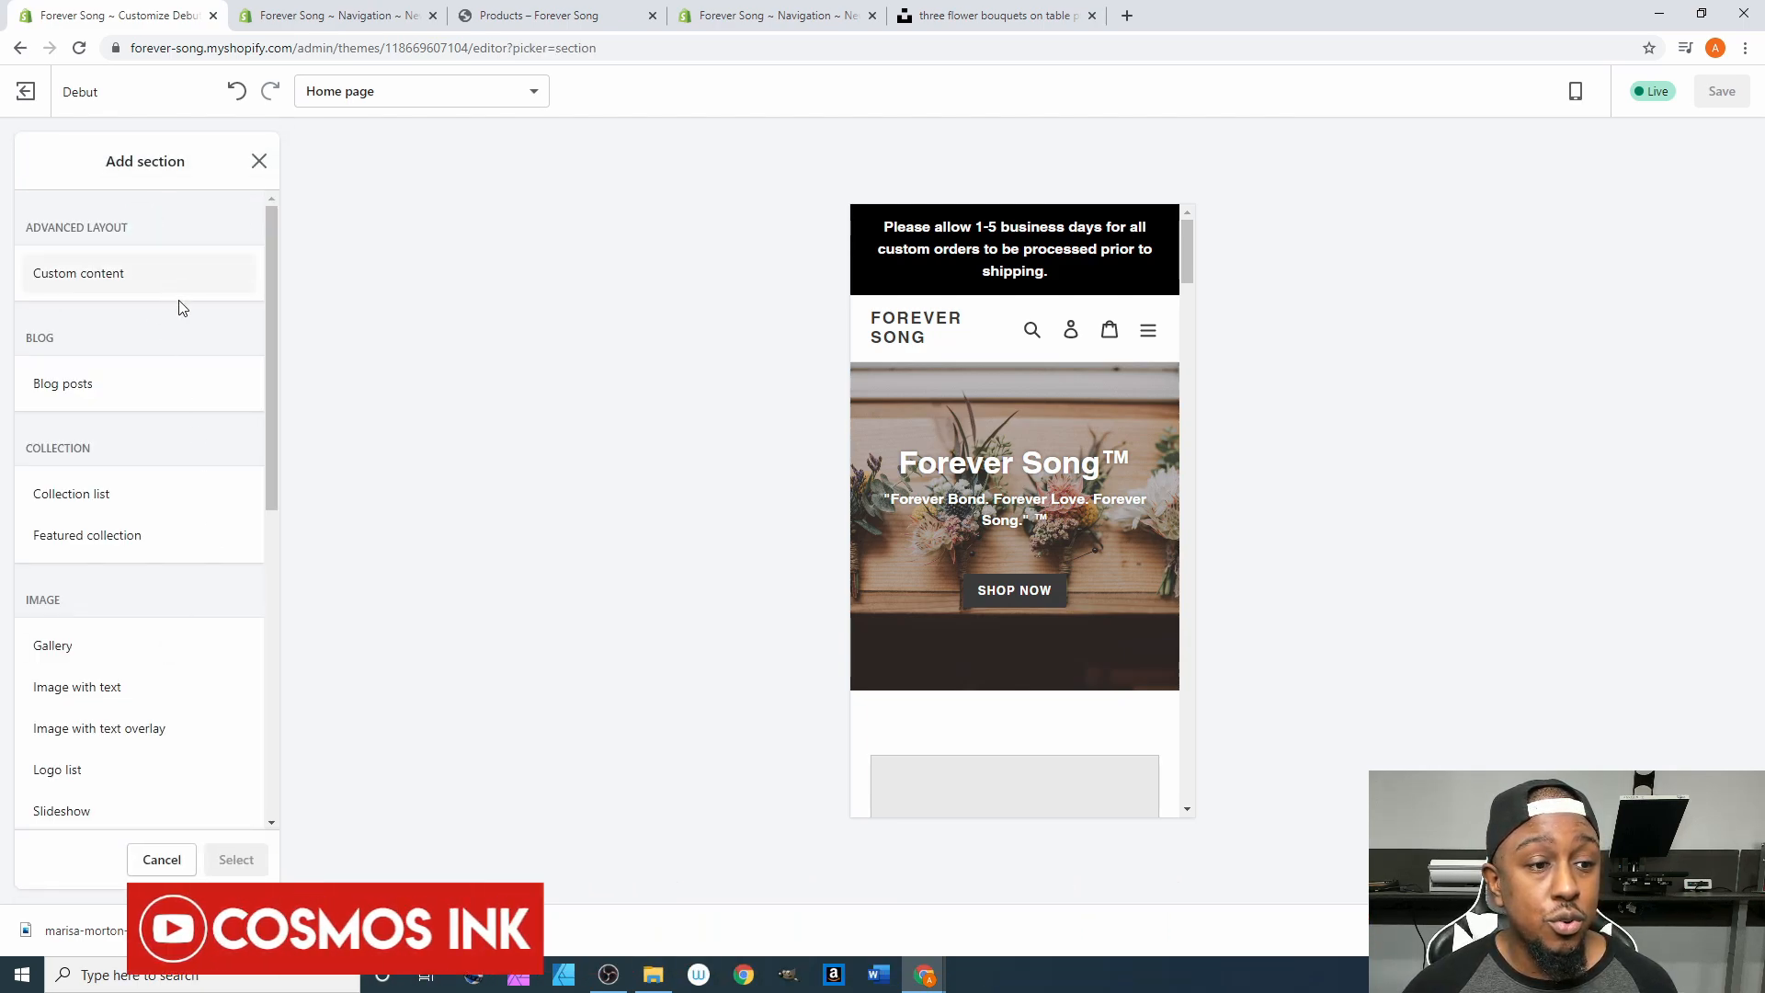
scroll(180, 313, "down", 5)
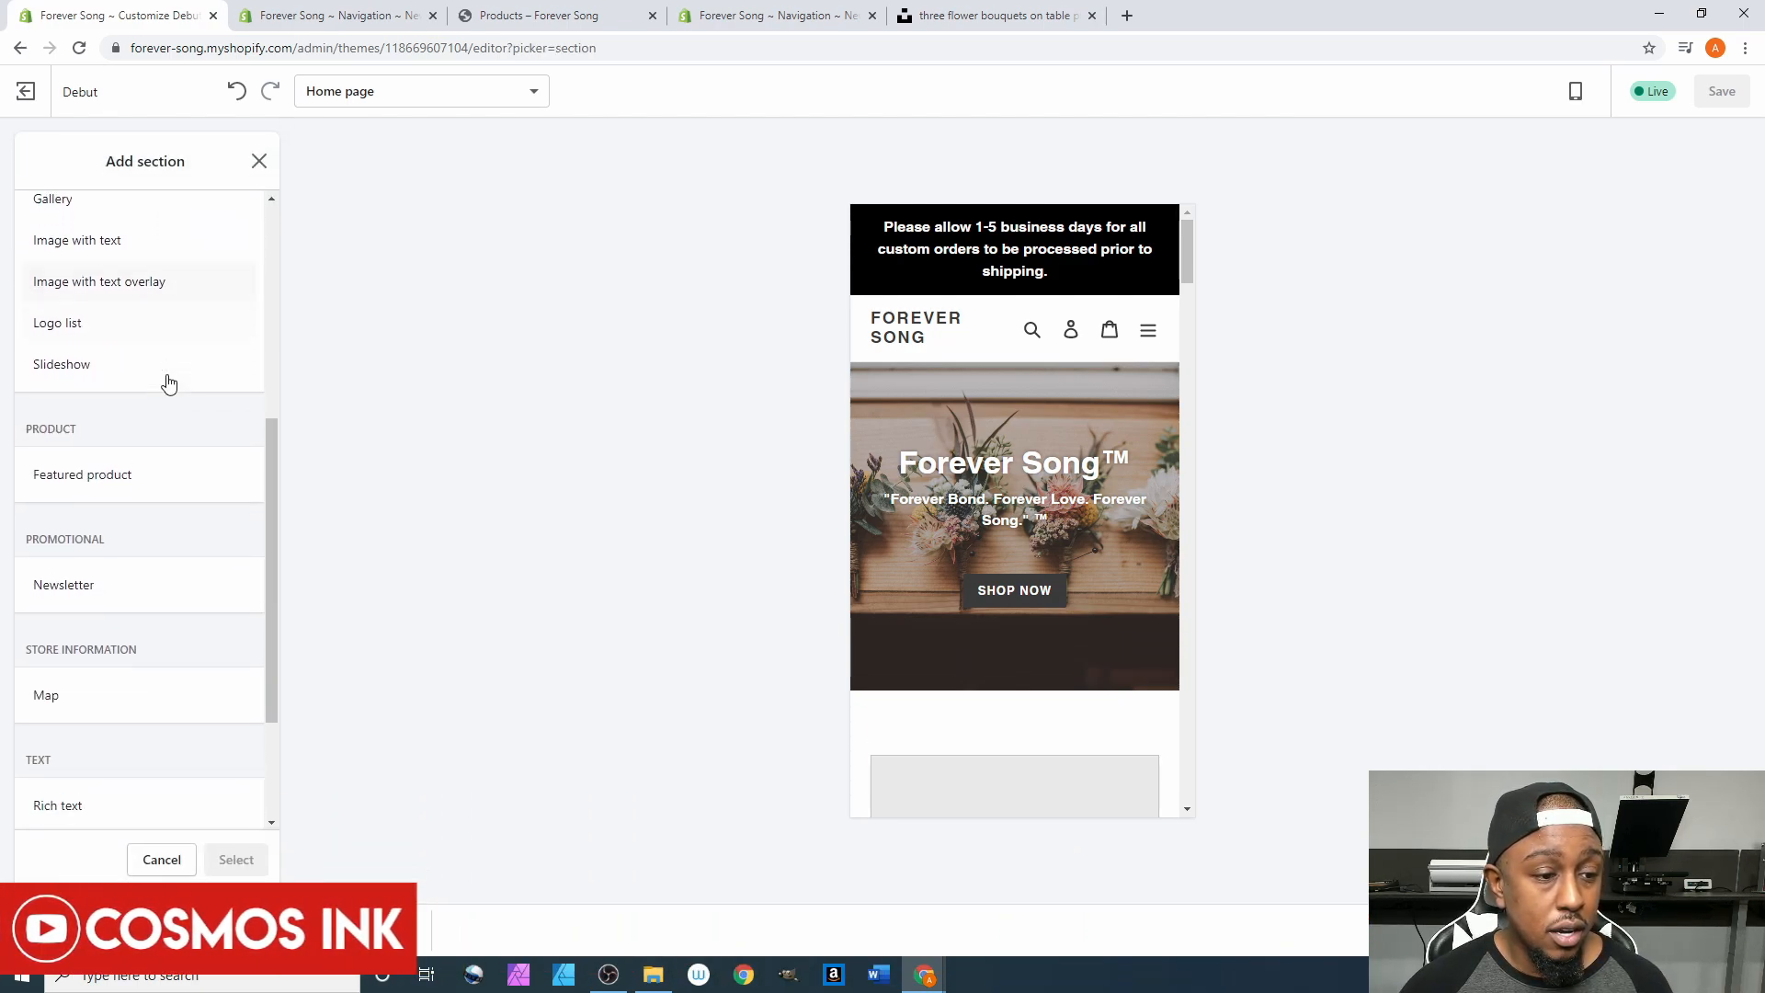
scroll(168, 384, "down", 2)
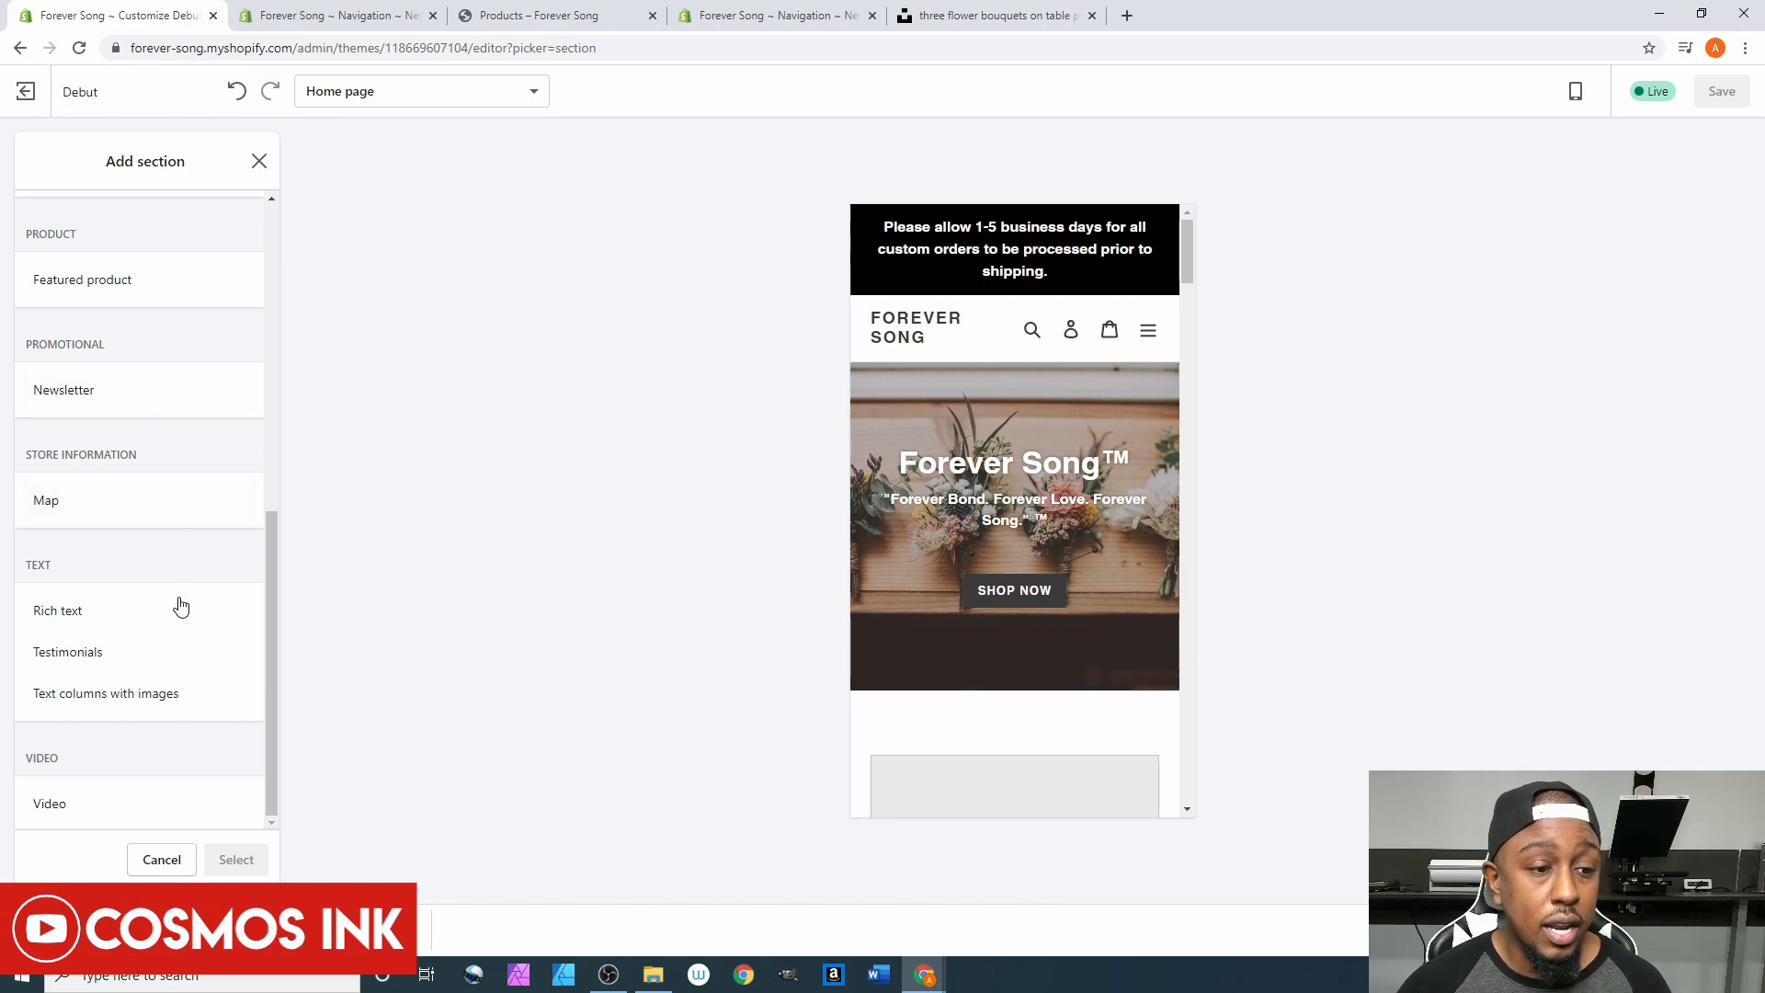
scroll(167, 585, "up", 7)
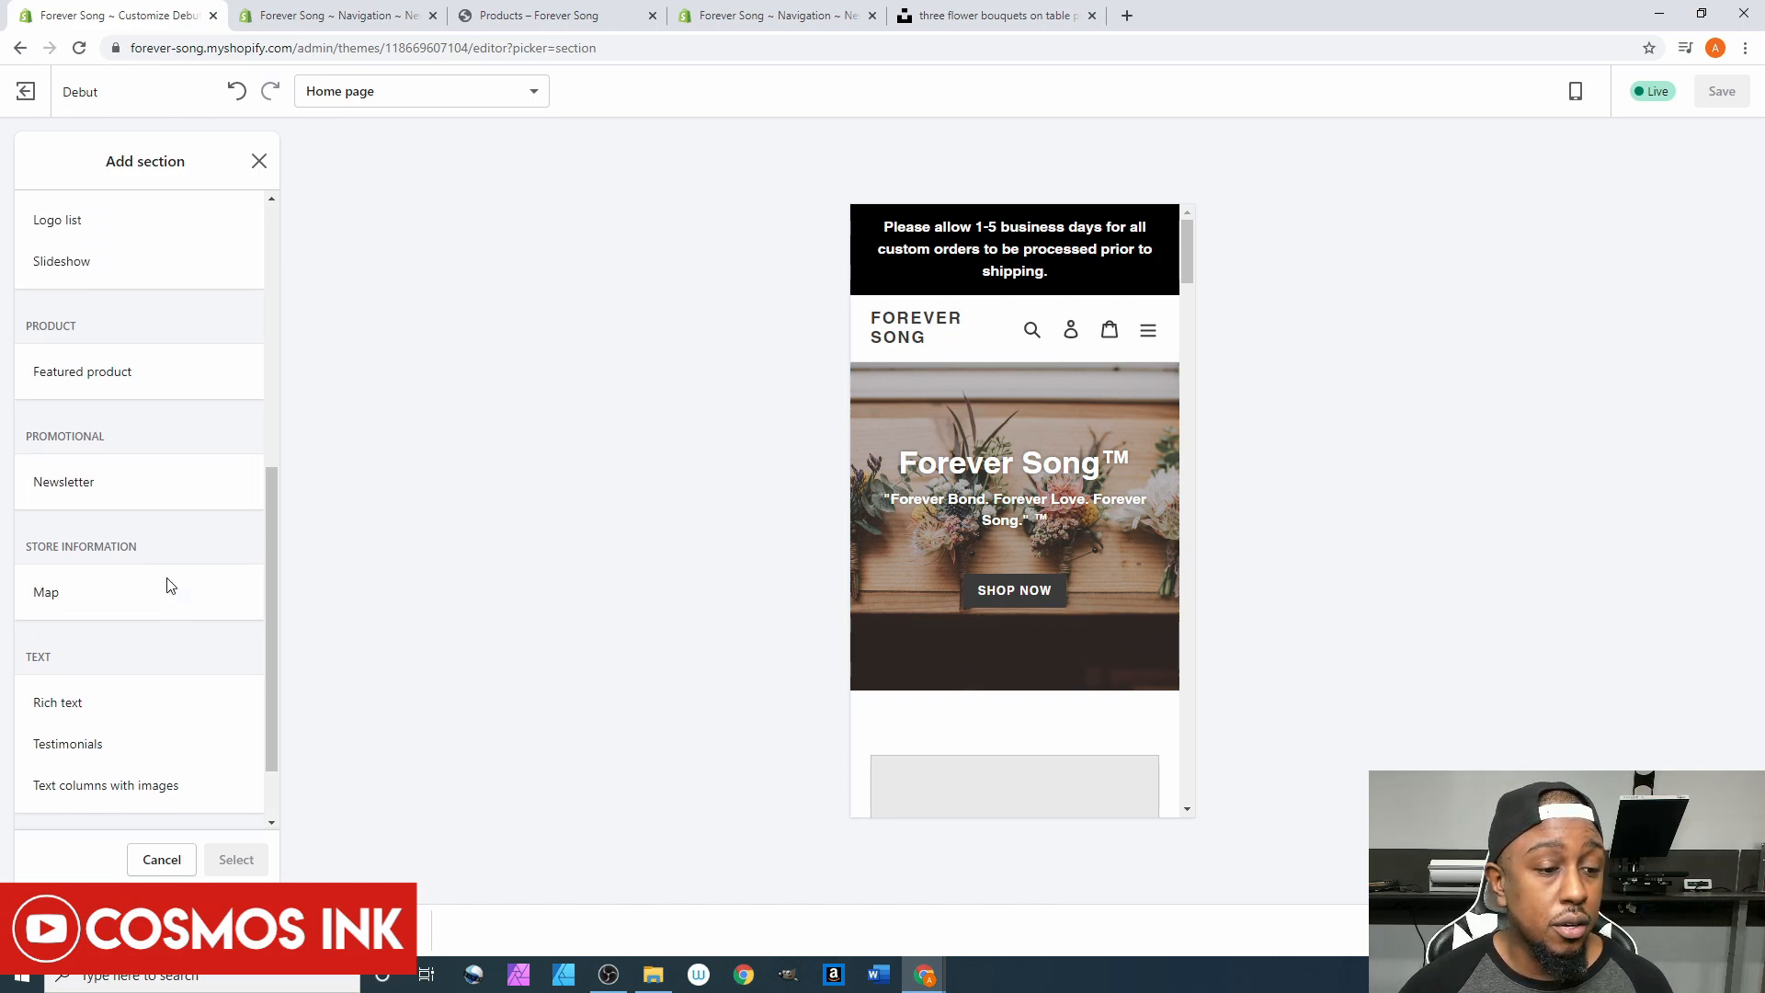
left_click(259, 162)
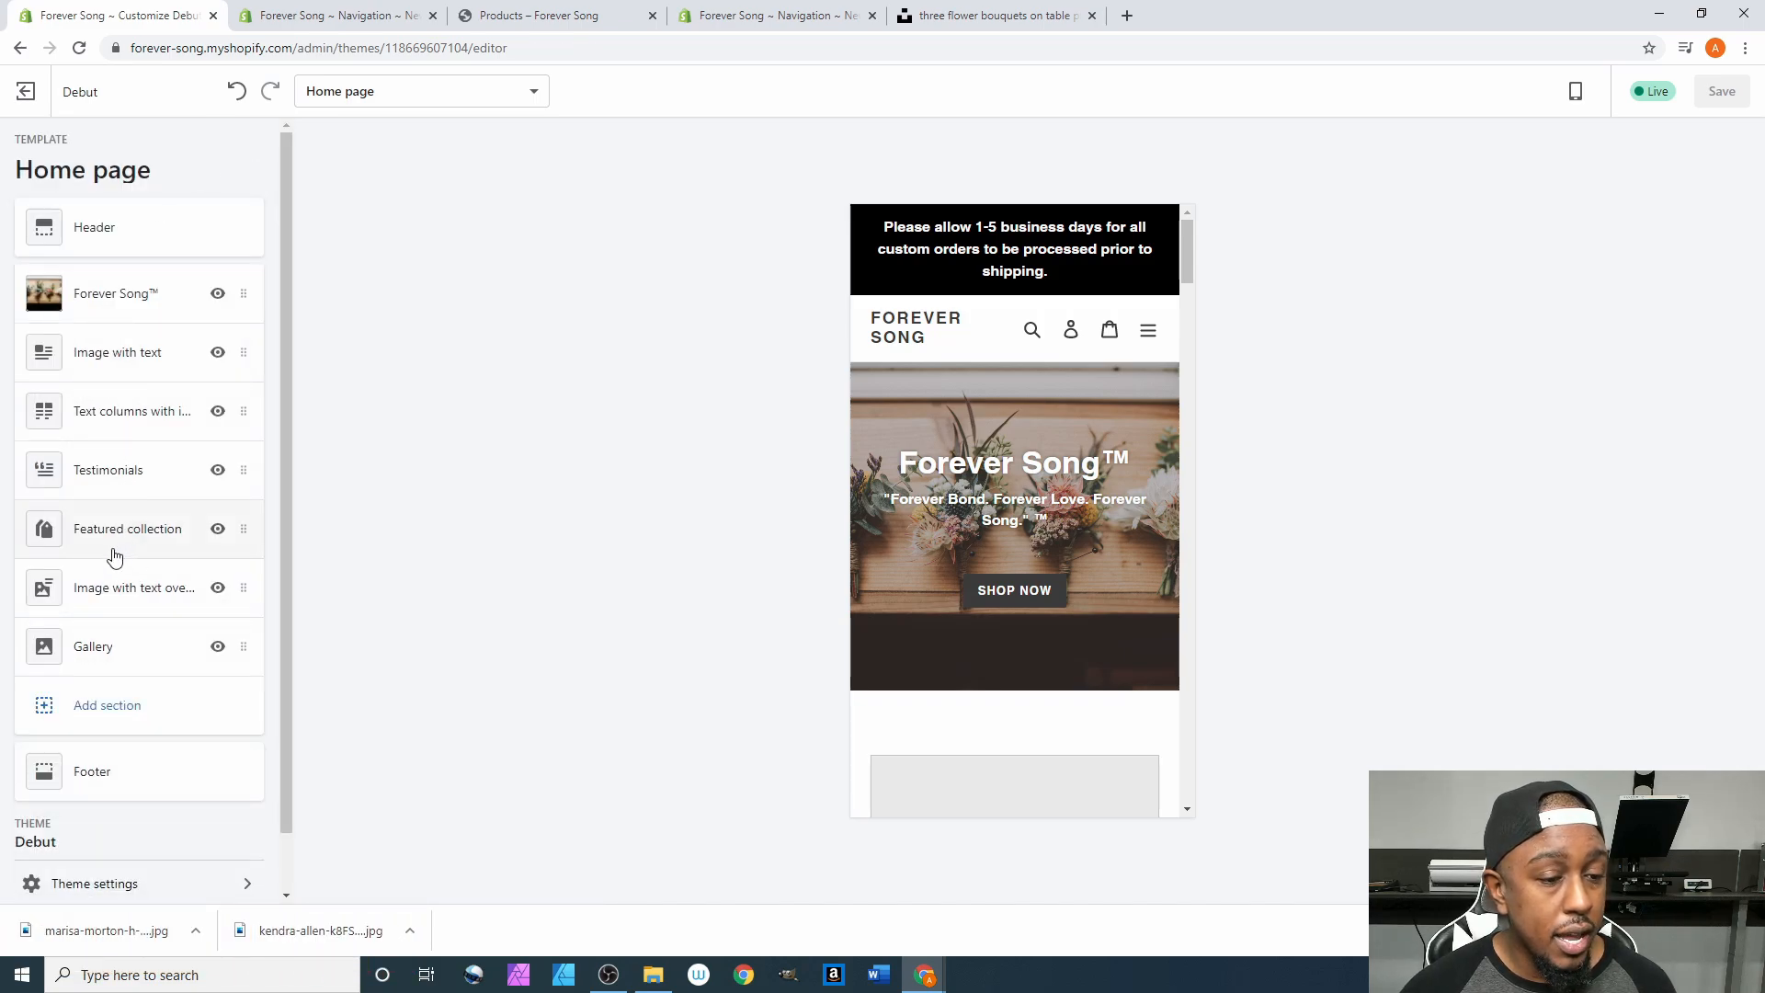
Open the Footer section and review the settings of its Quick links and Newsletter content.
scroll(119, 644, "down", 1)
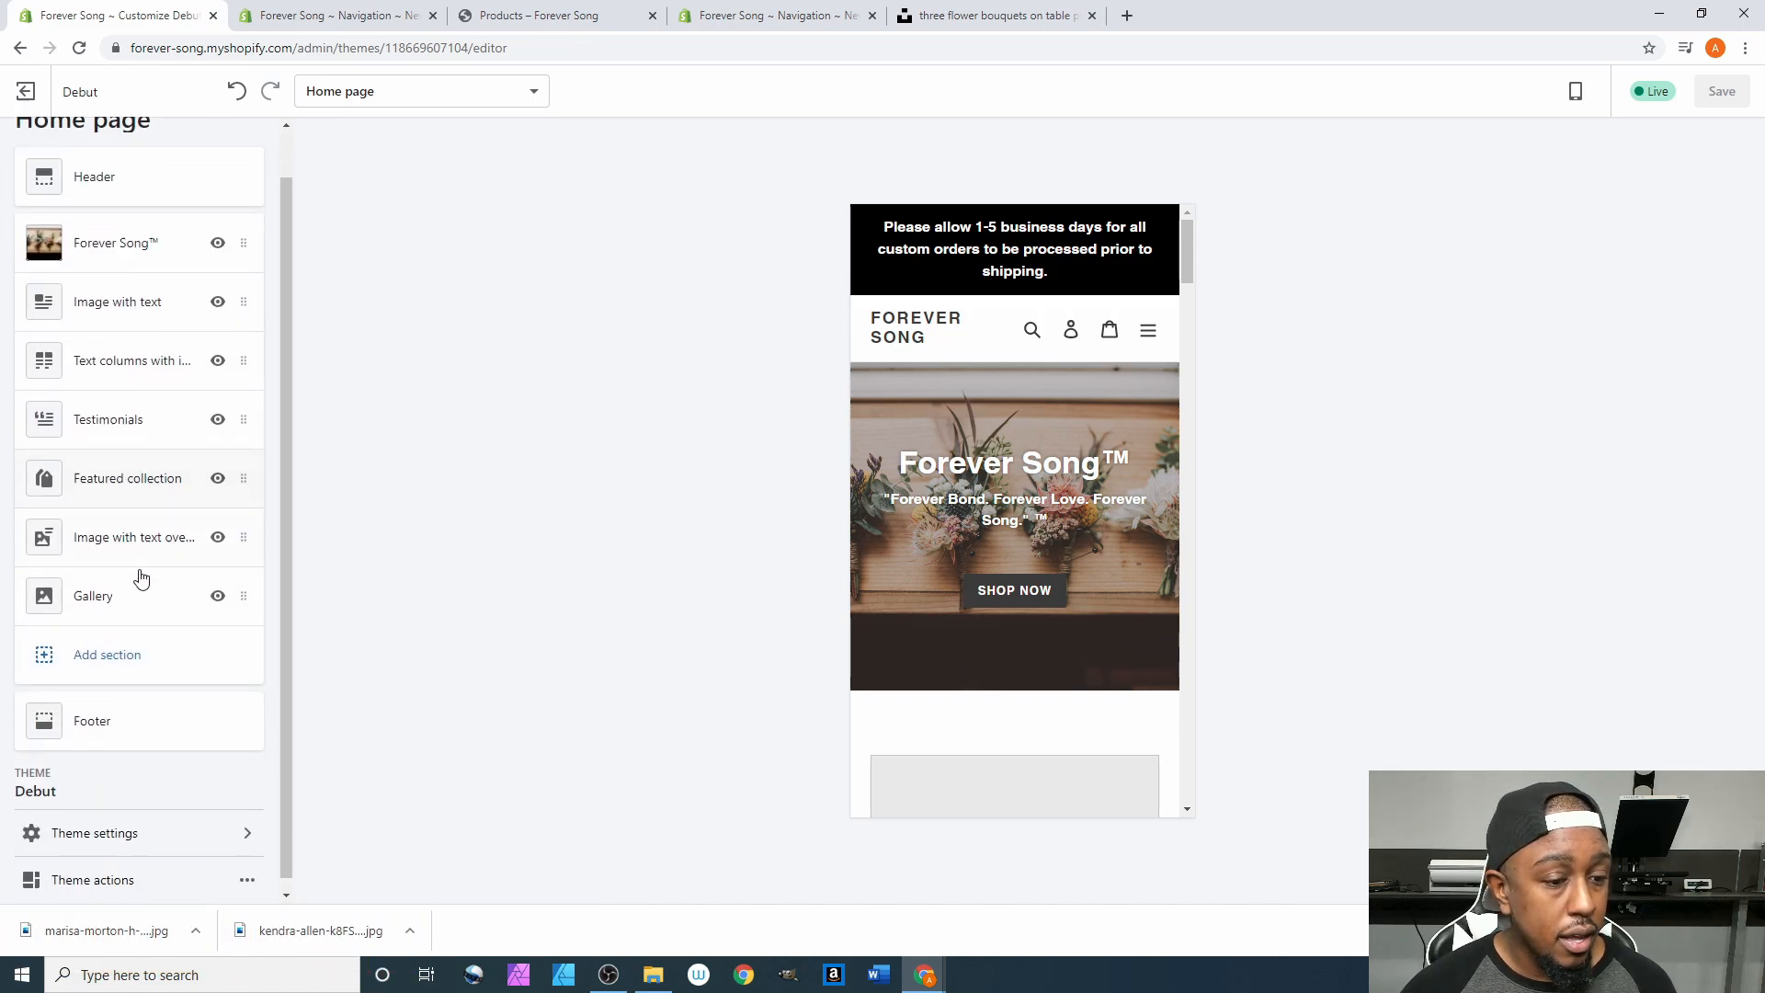
left_click(145, 728)
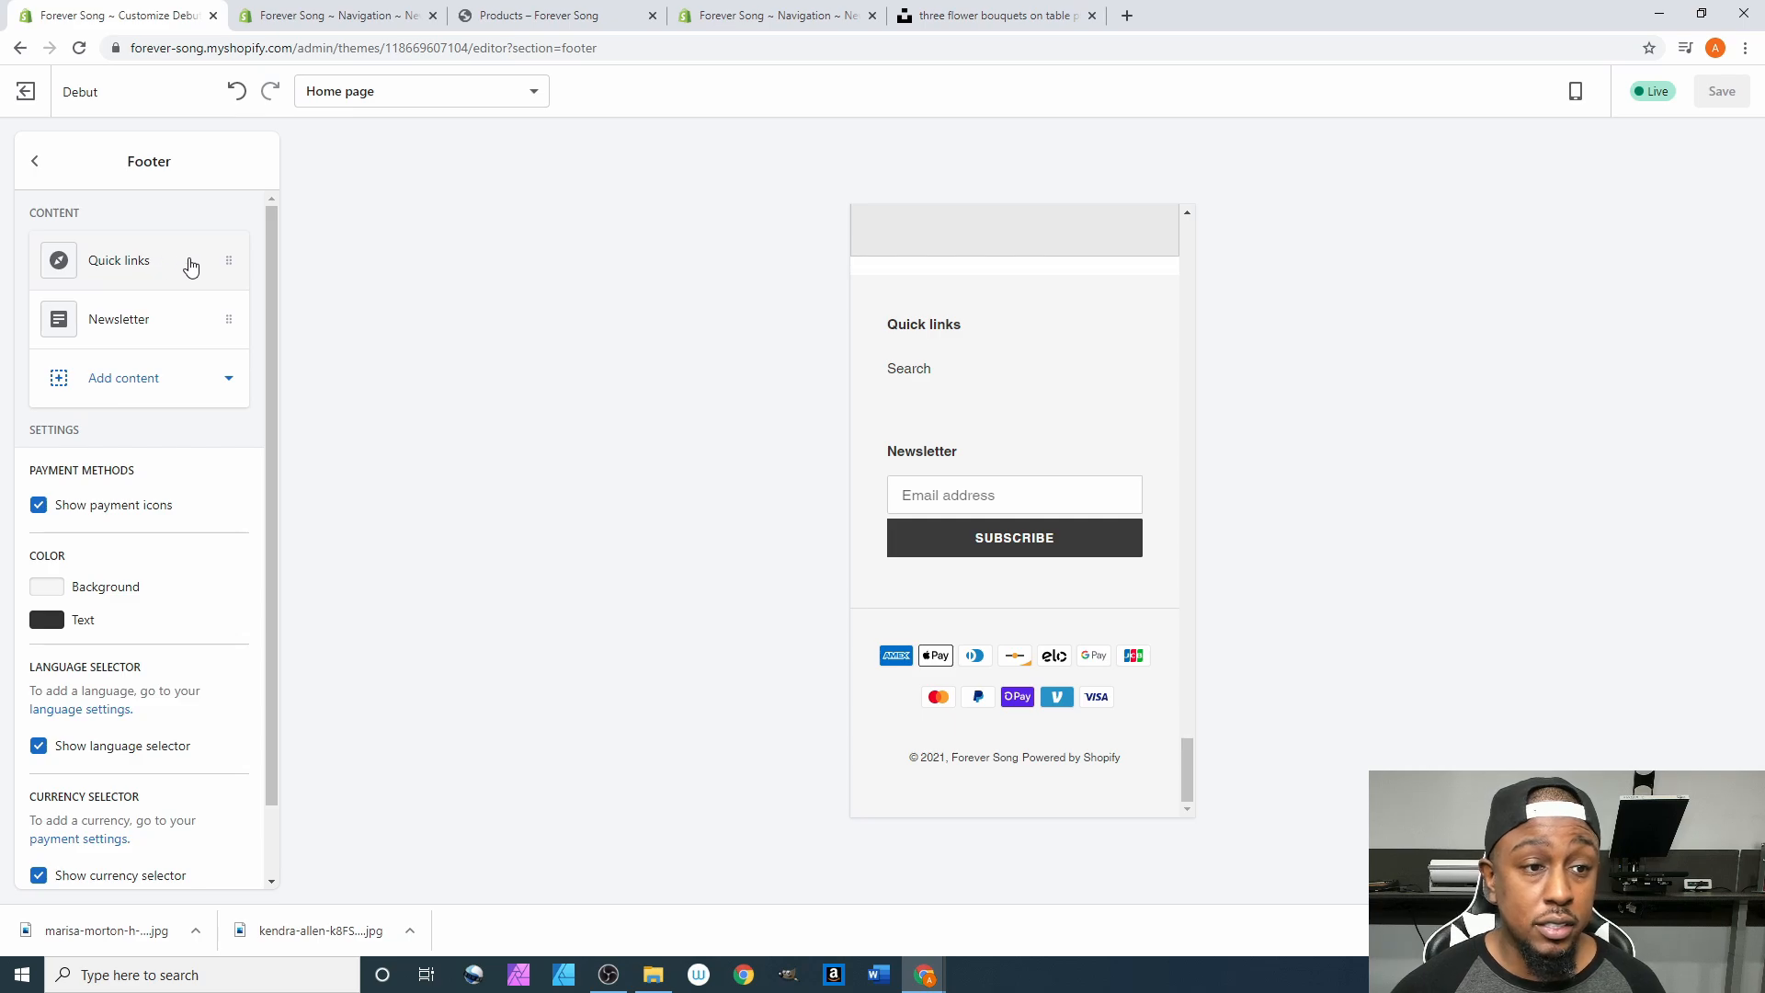
left_click(88, 262)
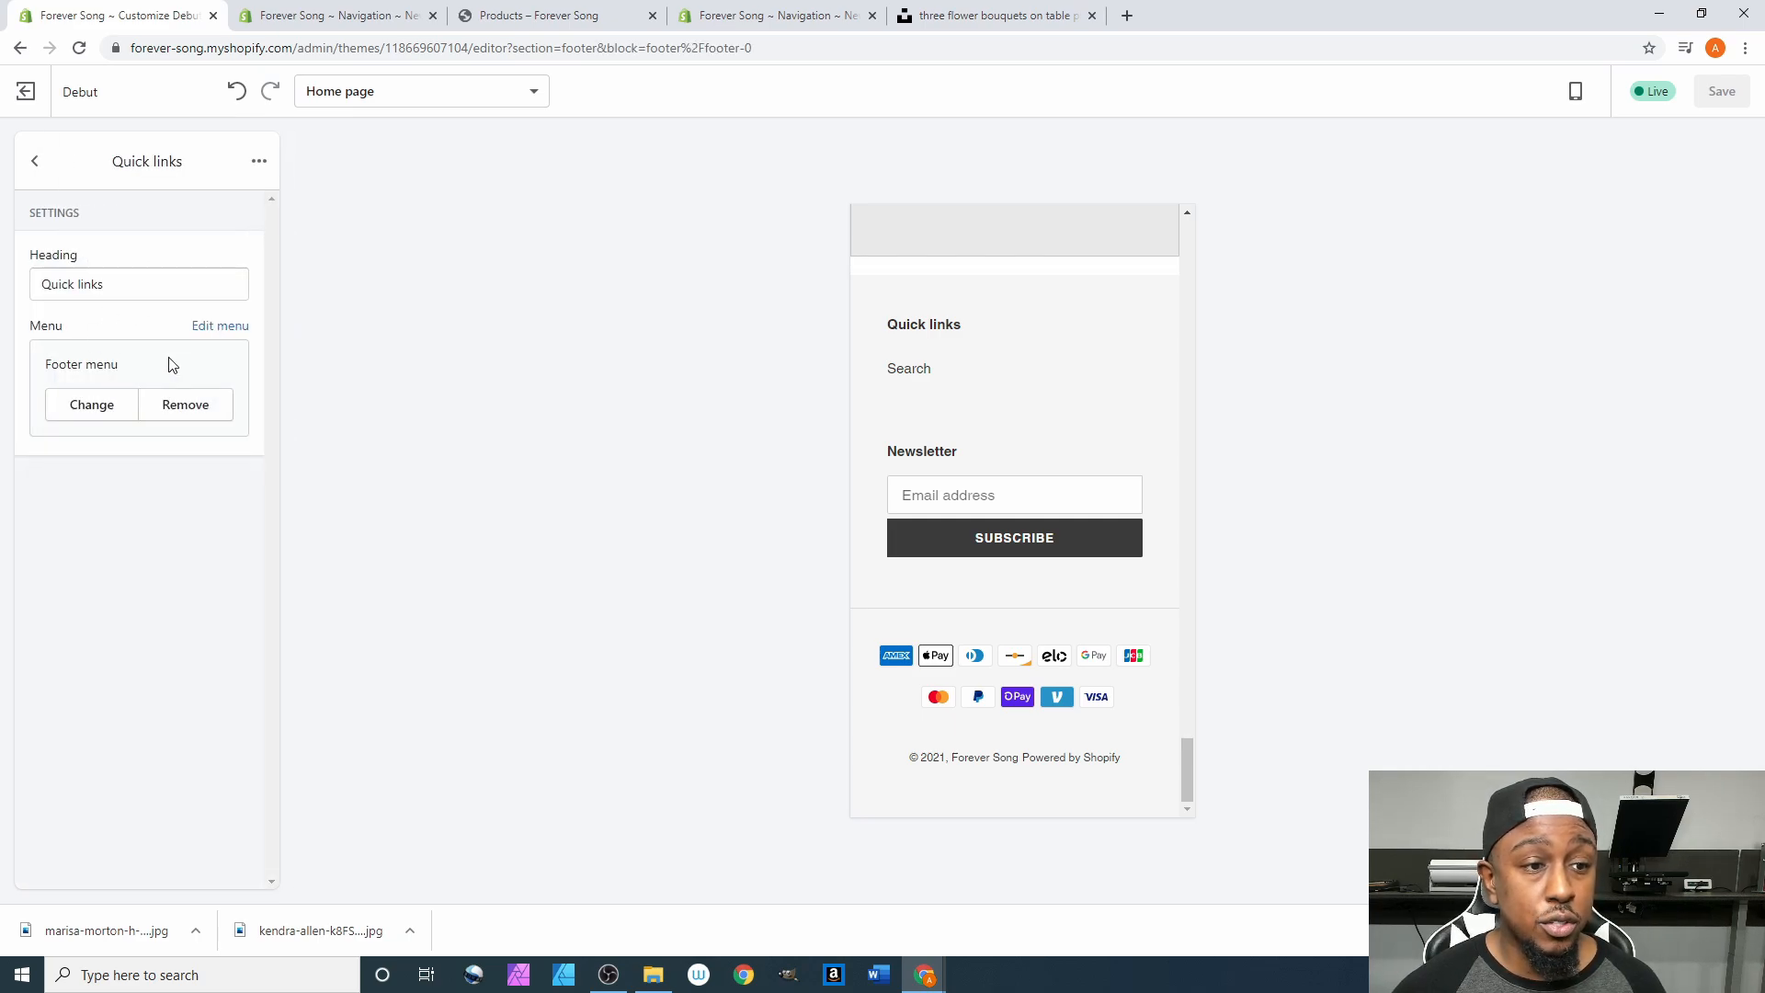
left_click(46, 170)
left_click(99, 307)
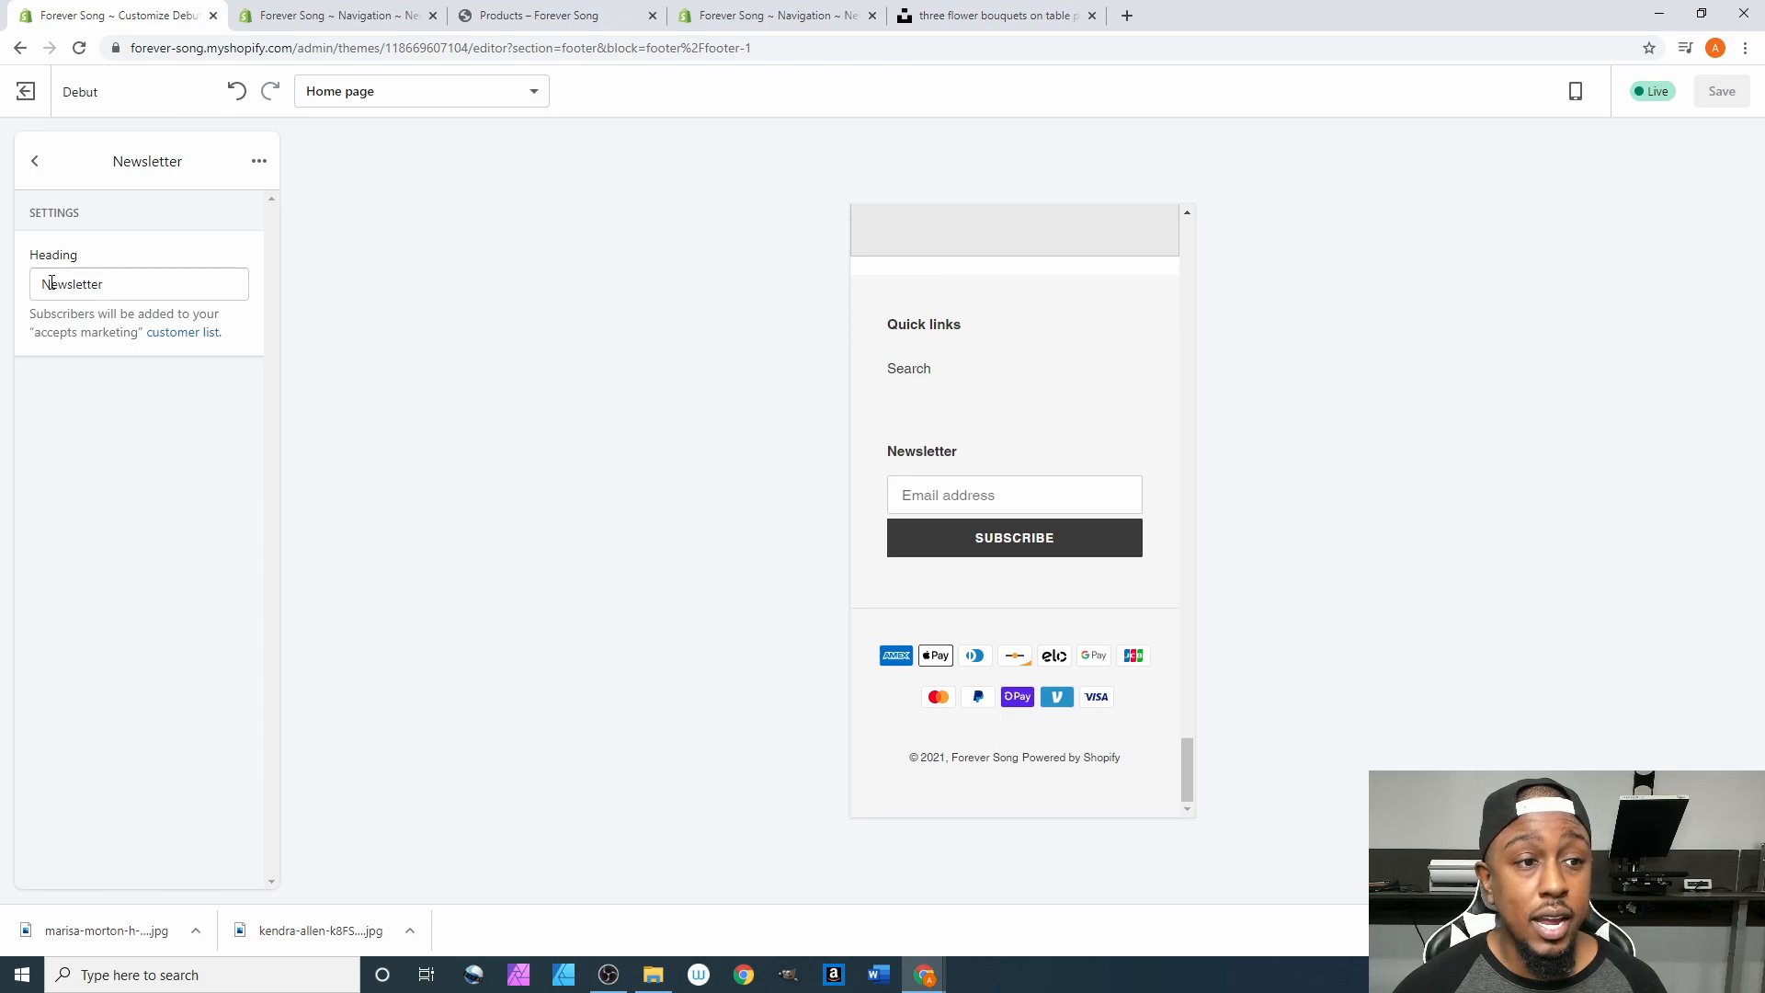
left_click(35, 163)
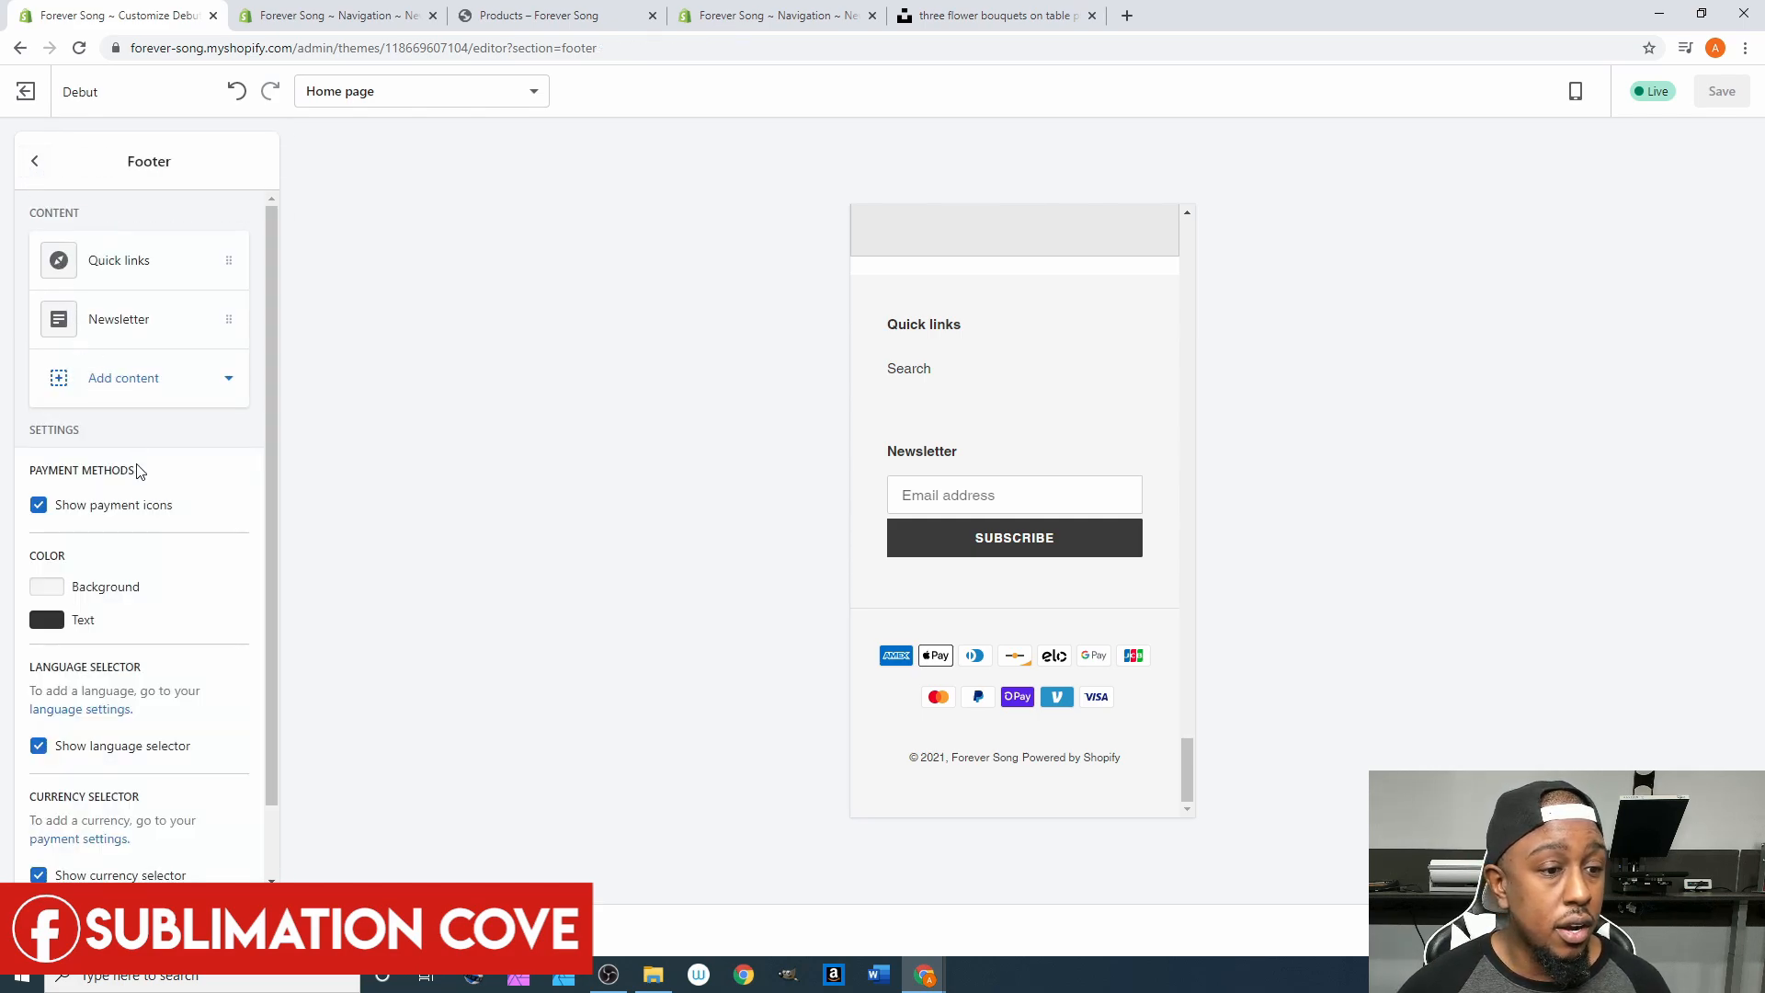
Turn the footer's payment icons off and back on to compare the preview.
scroll(142, 529, "down", 2)
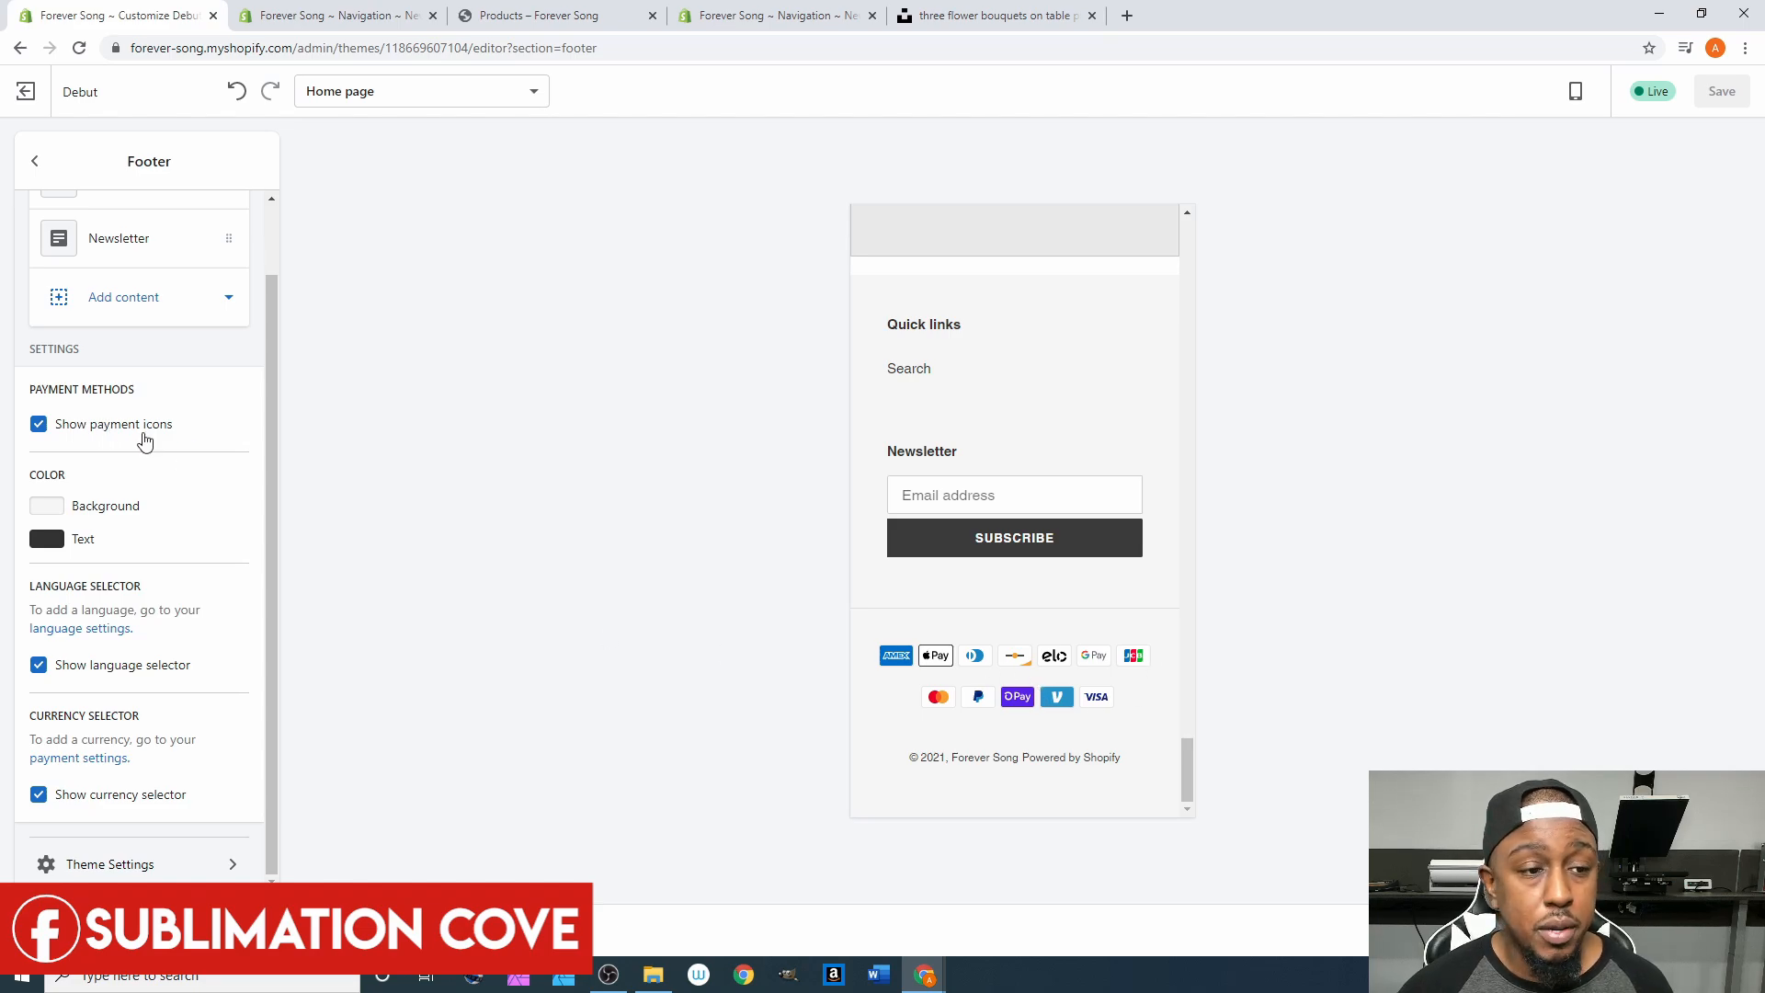
left_click(132, 425)
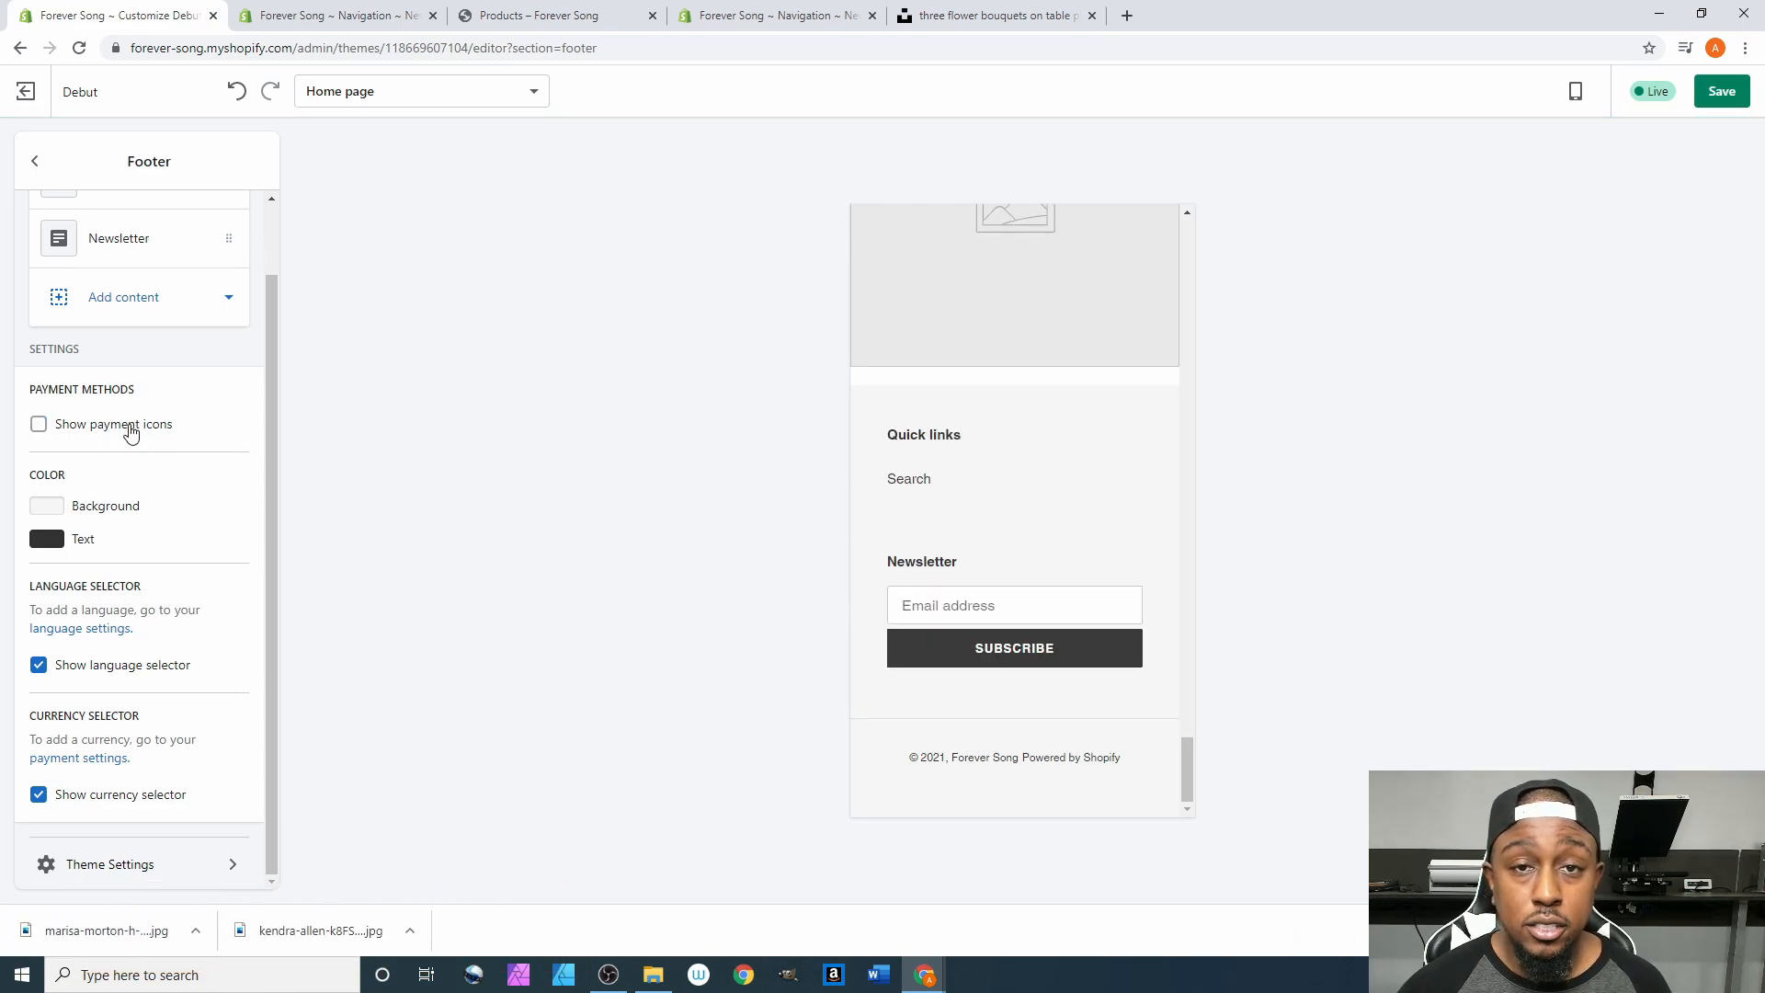
left_click(131, 430)
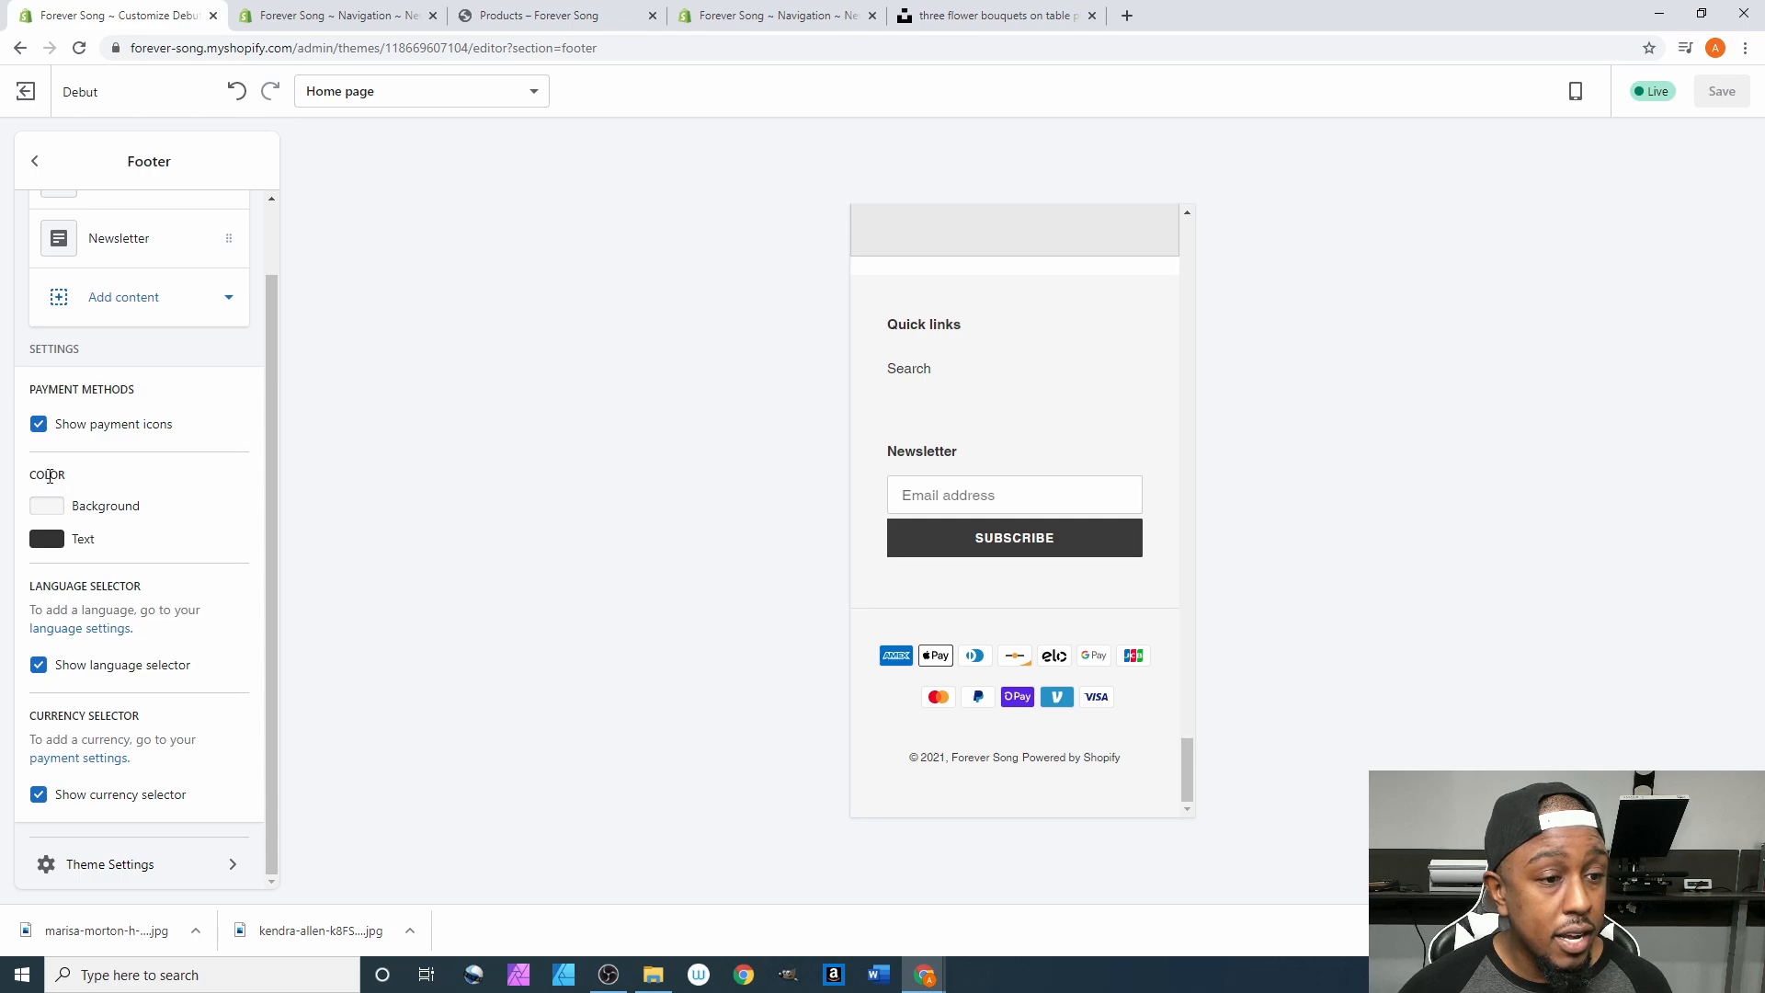
Try a muted red (#B66262) as the footer background, settle on white (#FFFFFF), and return to the section list.
left_click(48, 511)
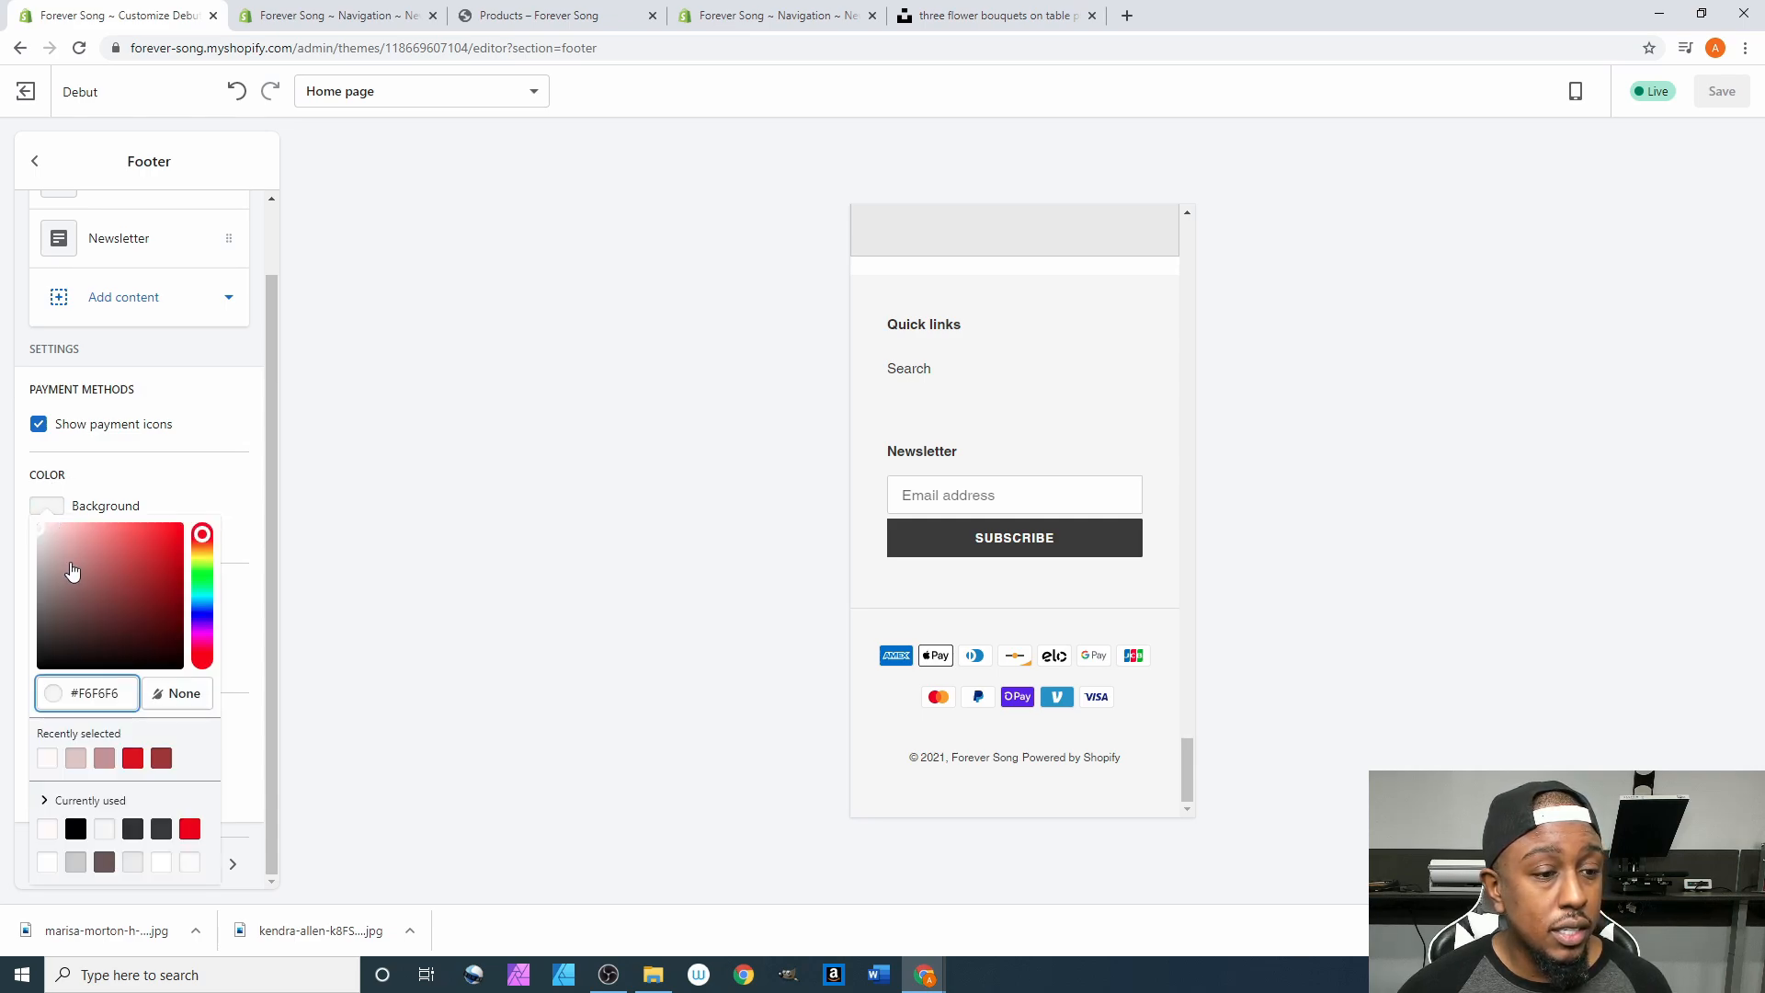
left_click_drag(72, 571, 107, 567)
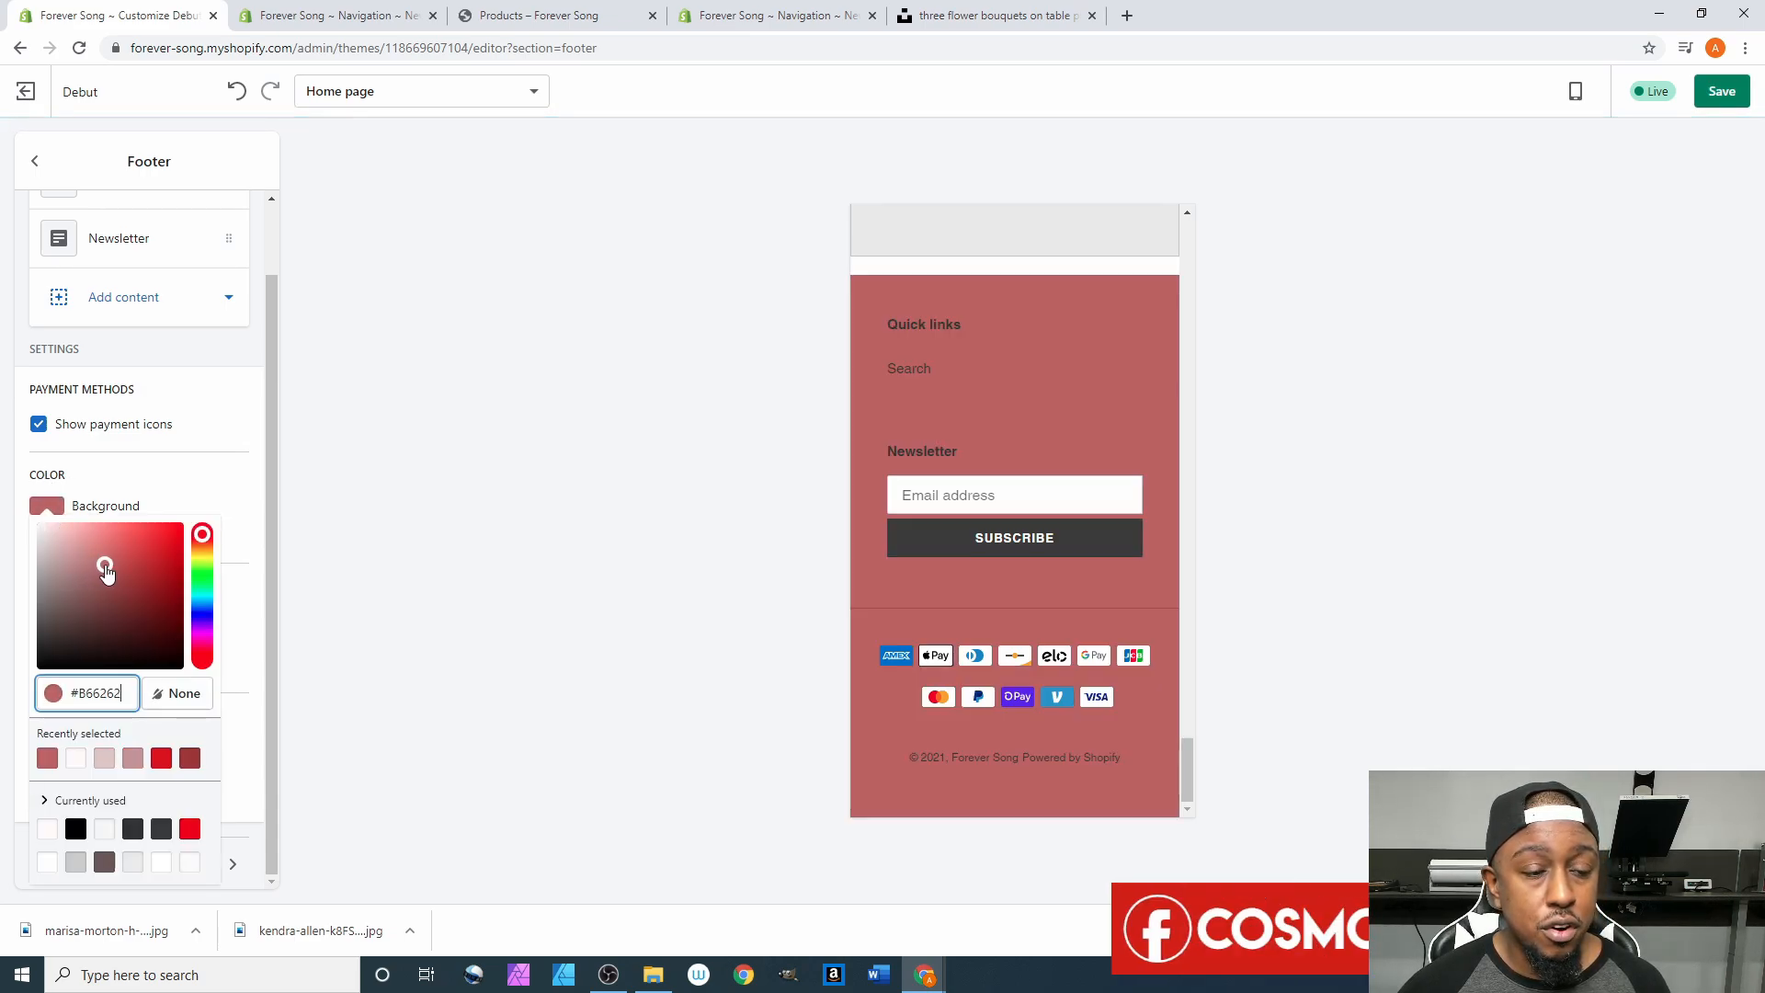
left_click_drag(107, 570, 37, 519)
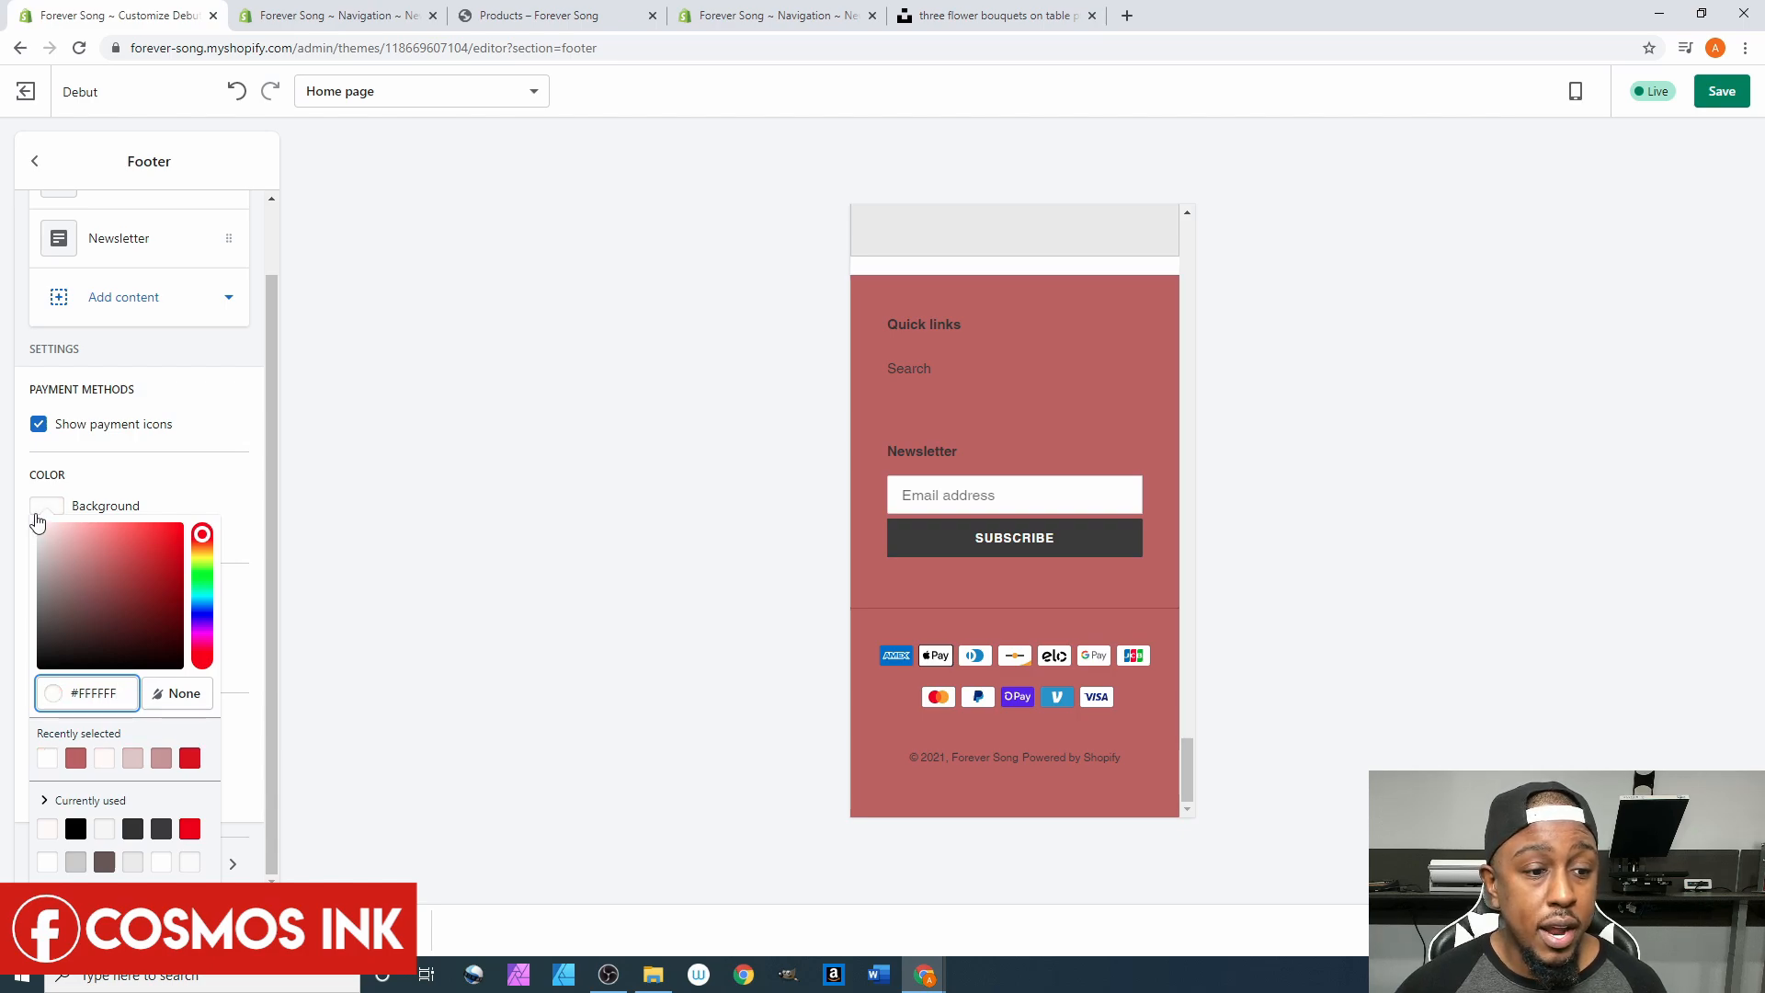
left_click(232, 451)
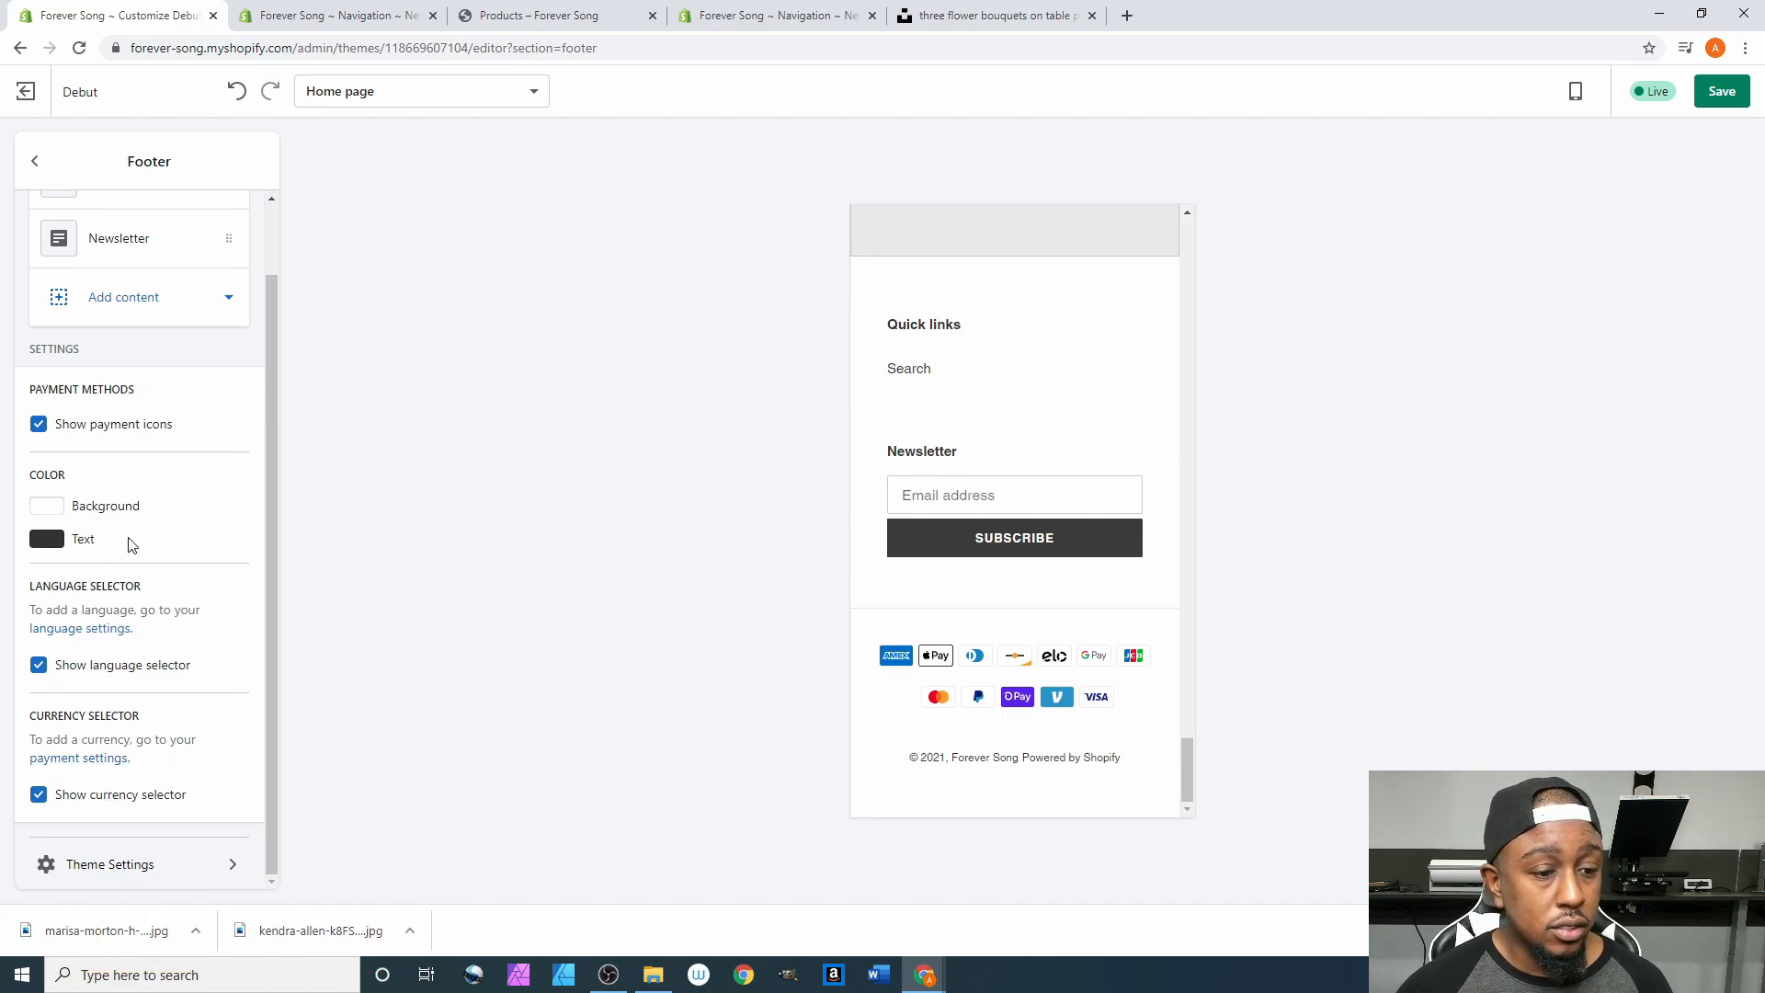
scroll(178, 671, "up", 2)
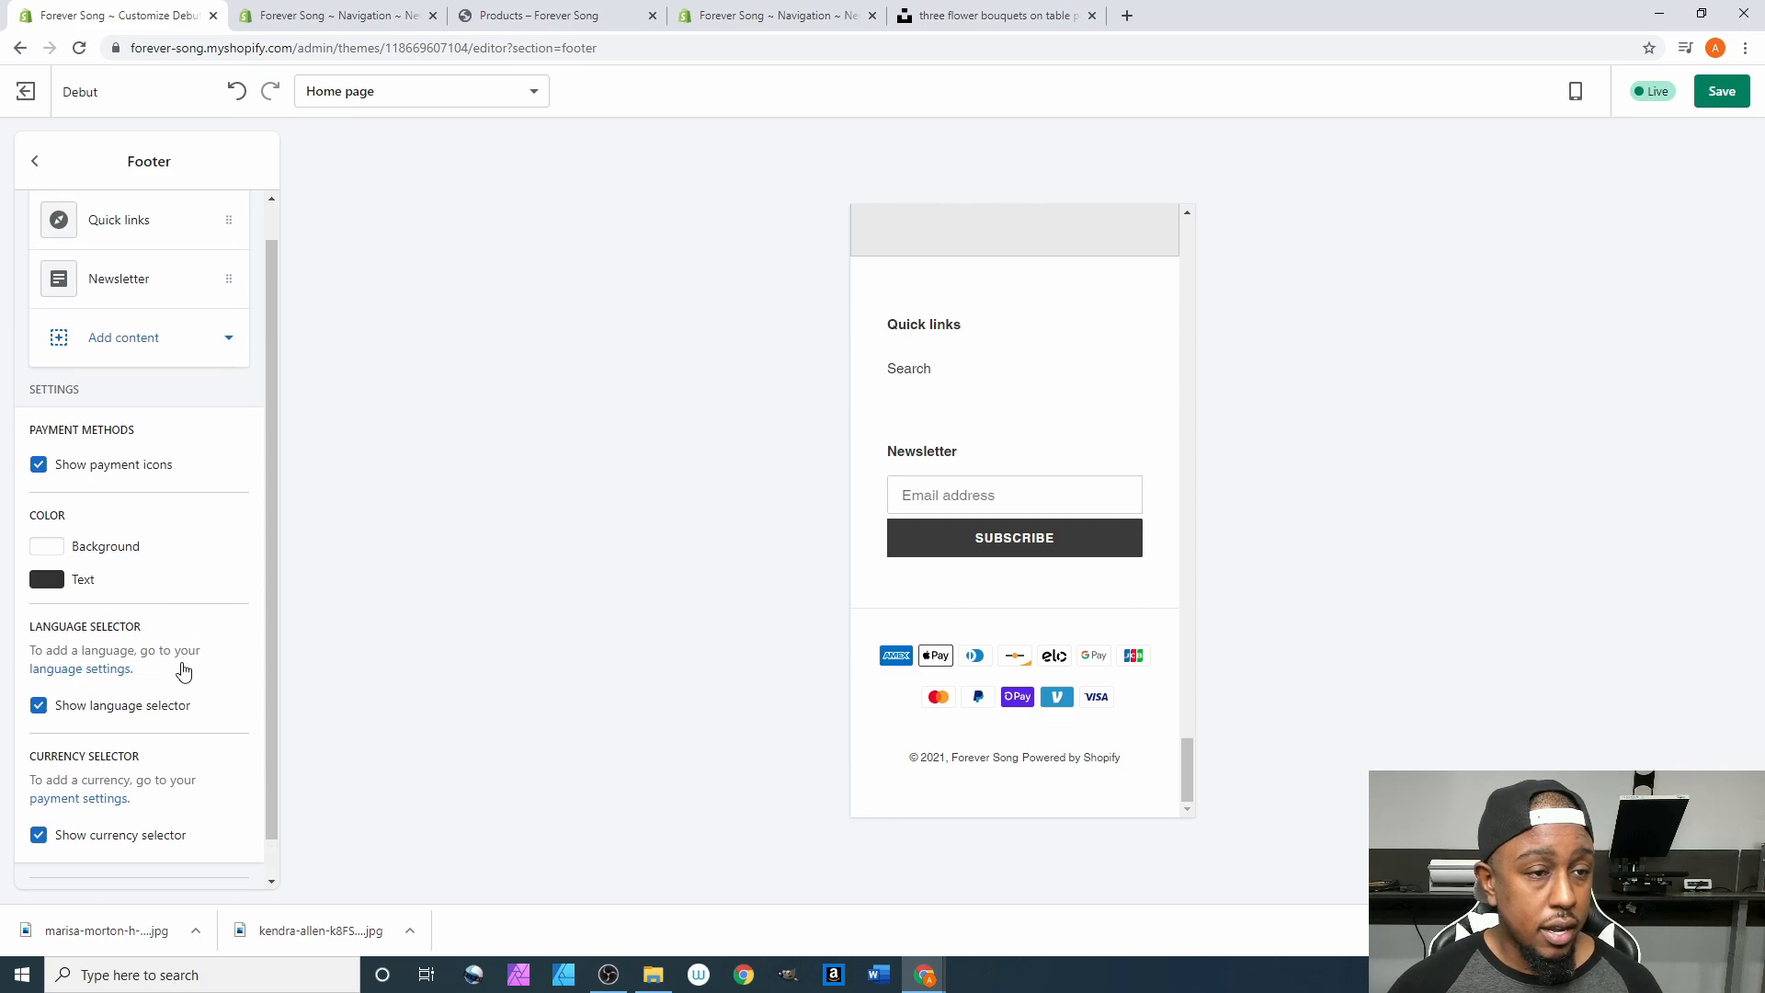
left_click(35, 163)
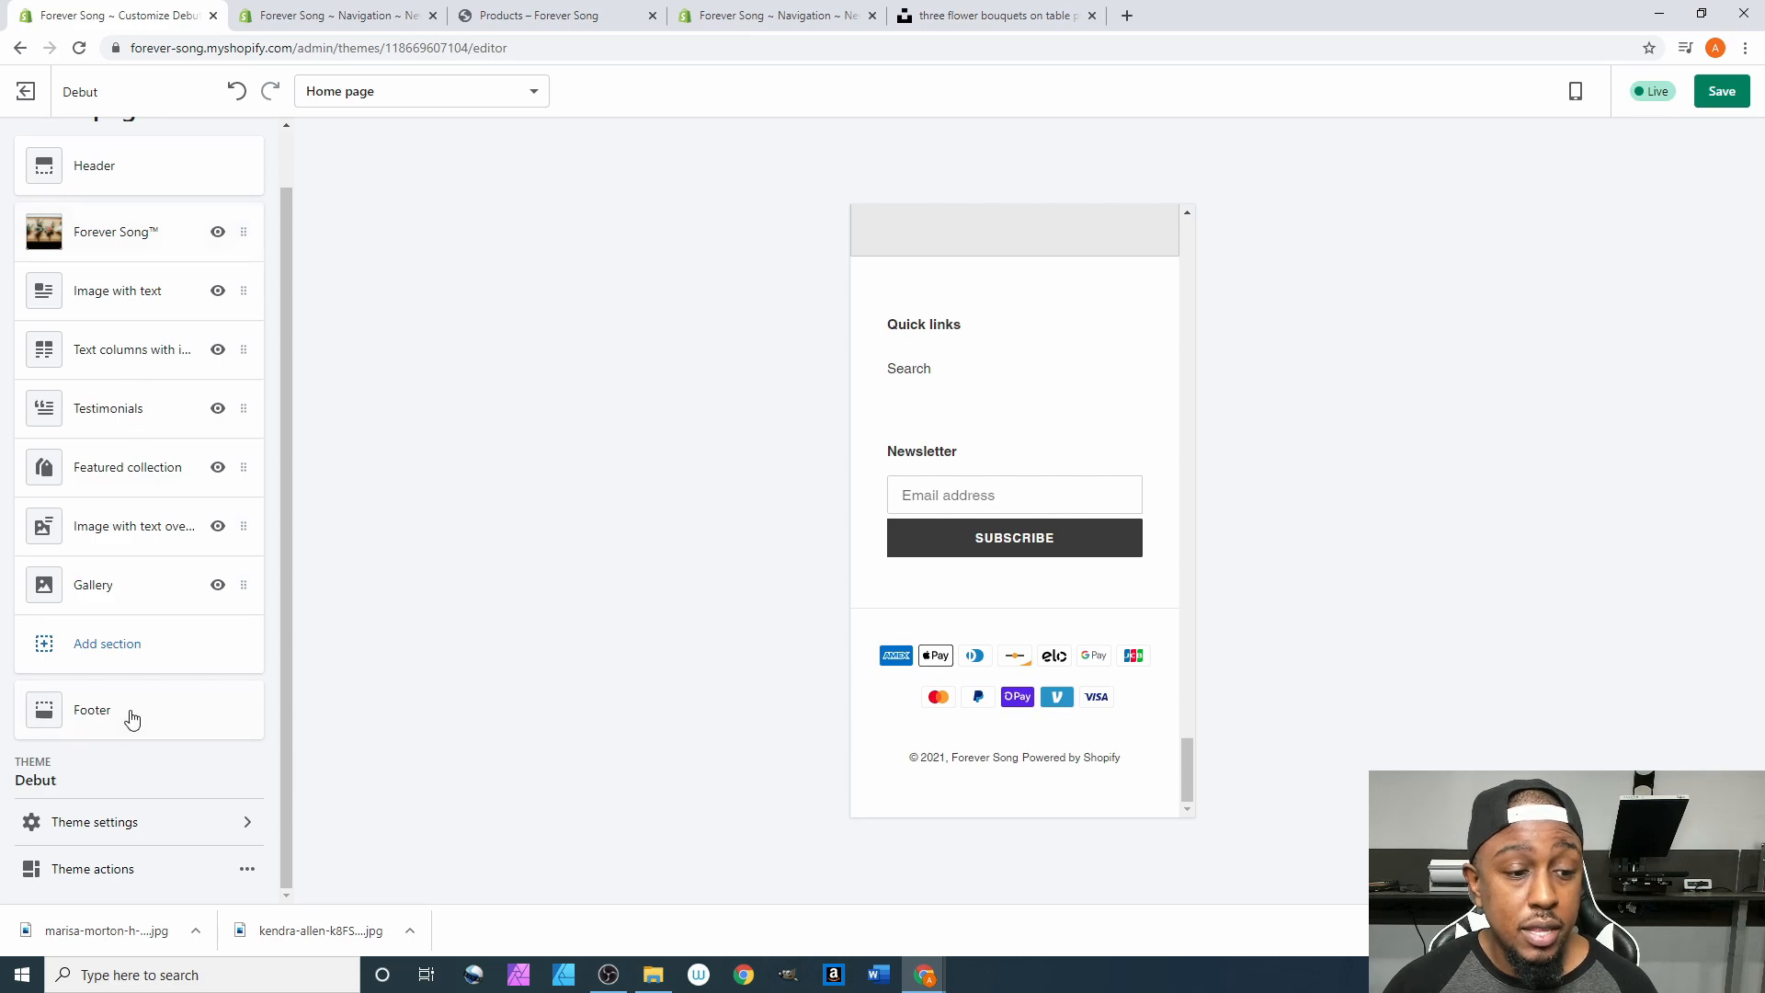
Open the theme's Colors settings and review the text, button, form field, image overlay and page colors.
left_click(126, 825)
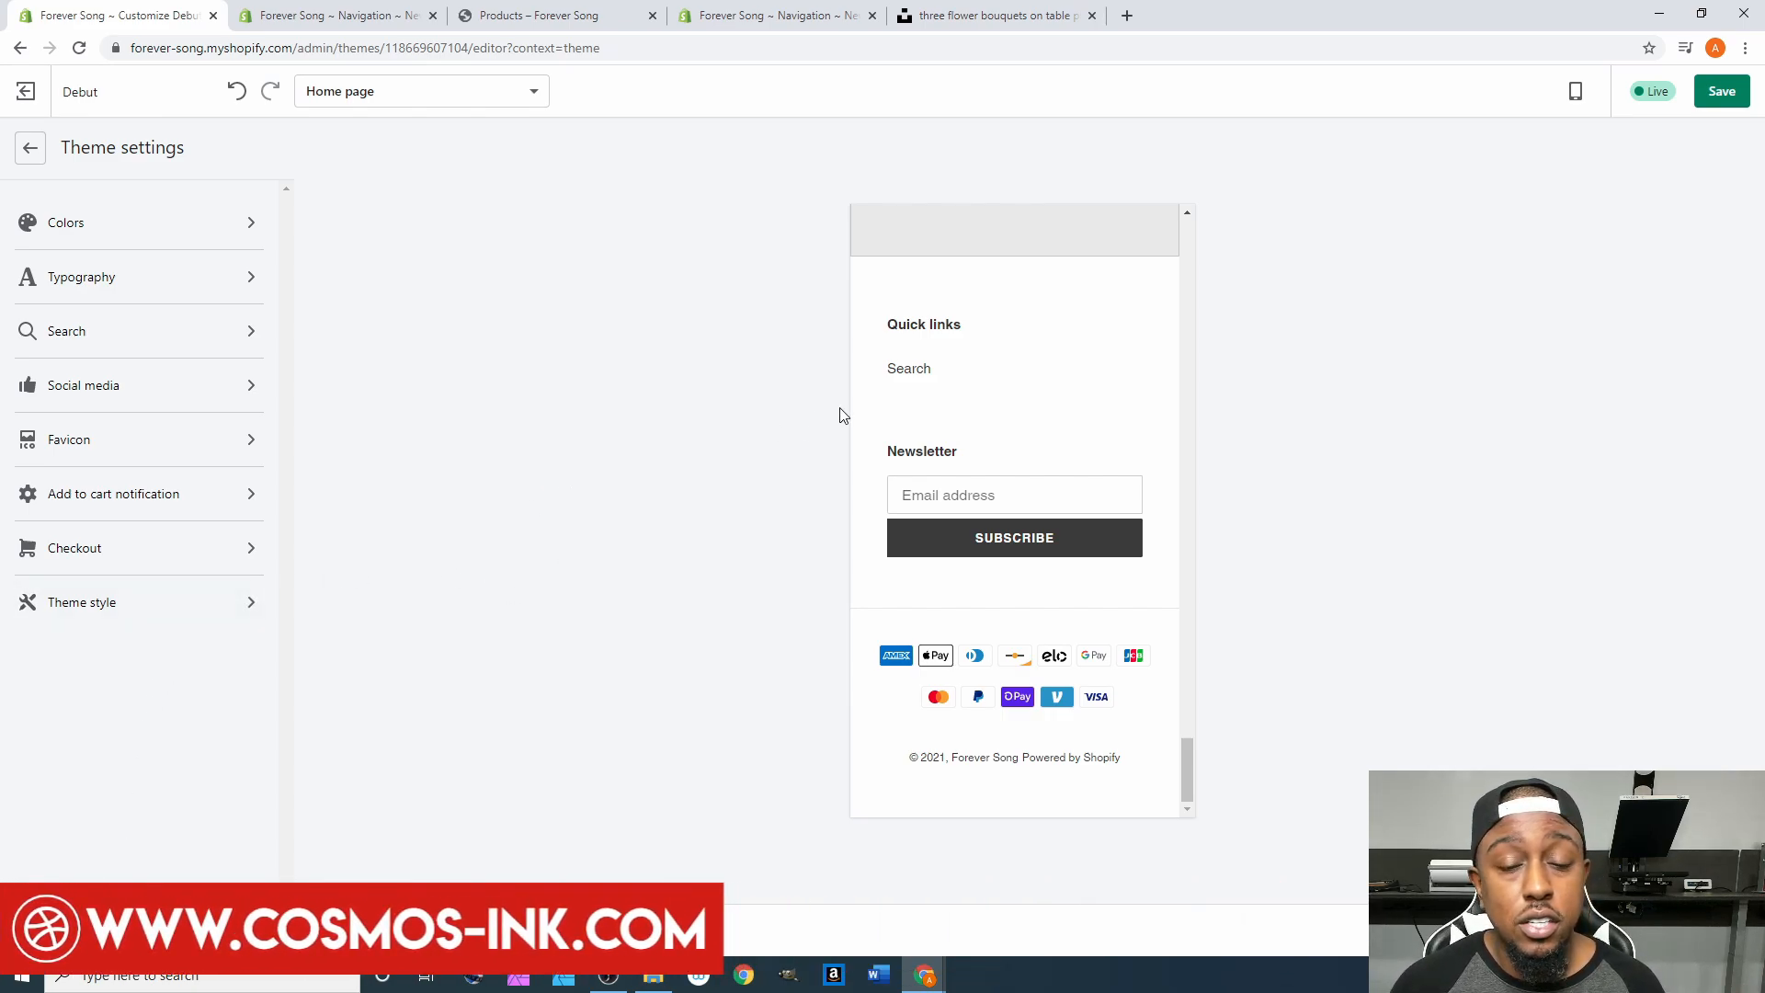
scroll(903, 411, "up", 10)
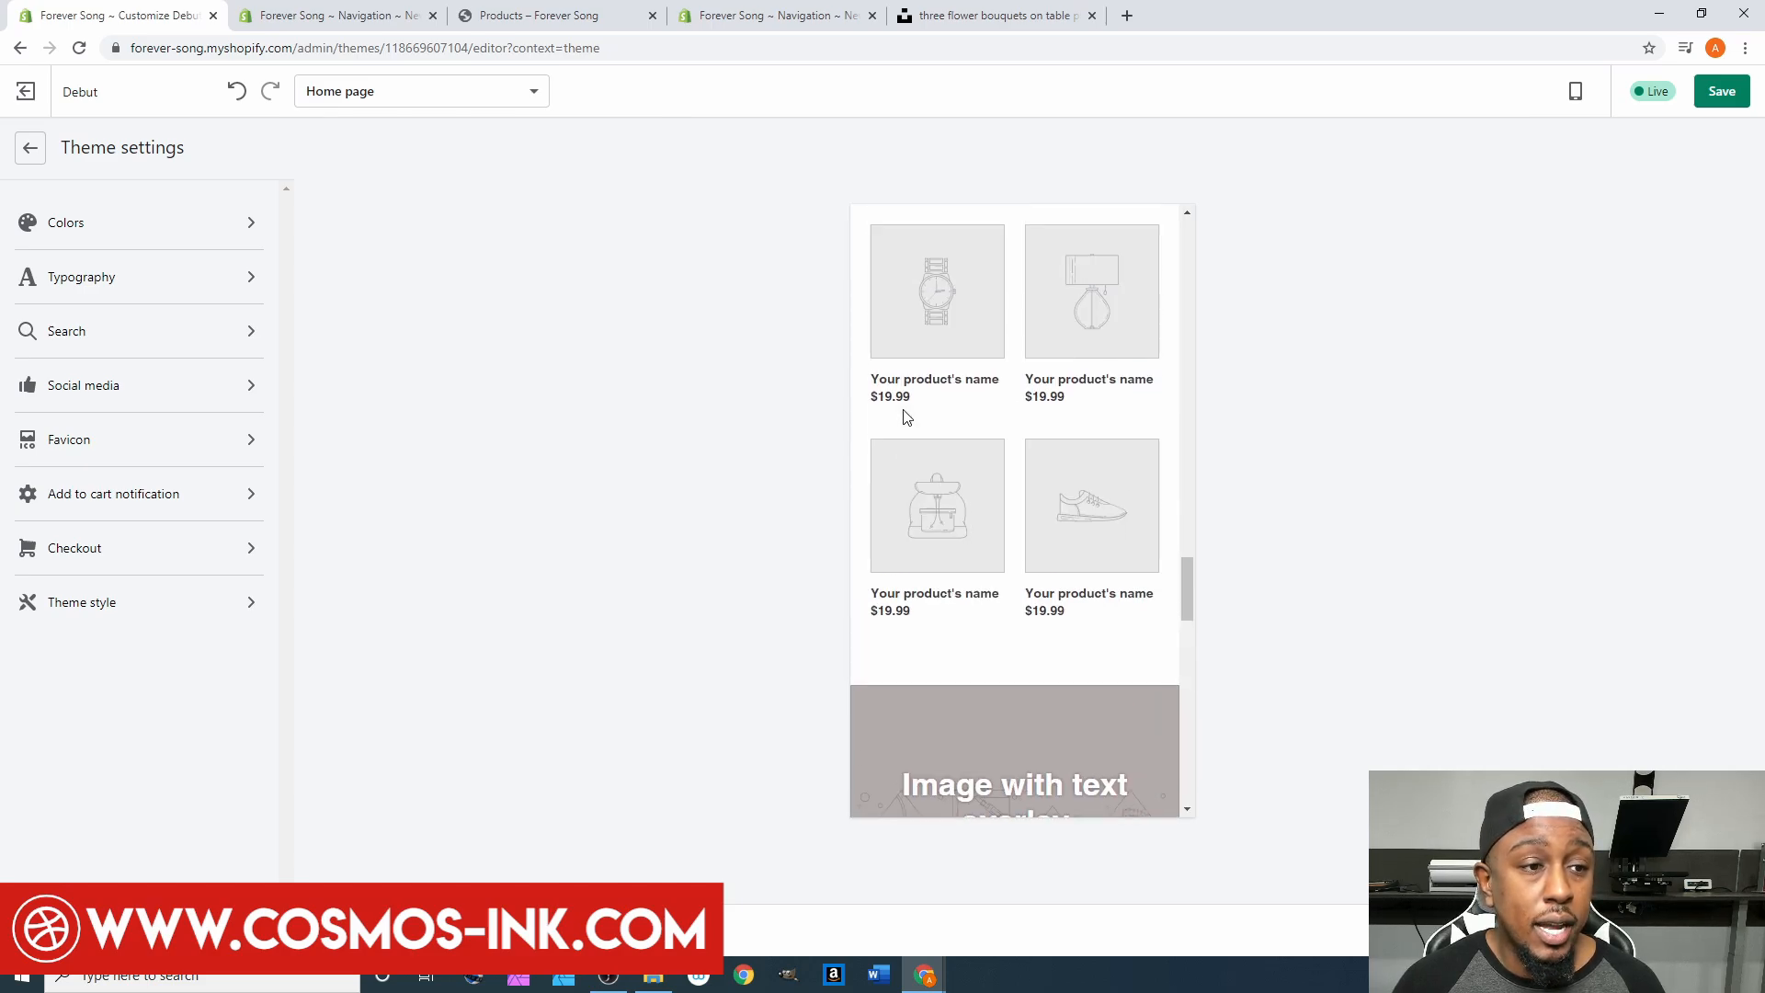
left_click(180, 237)
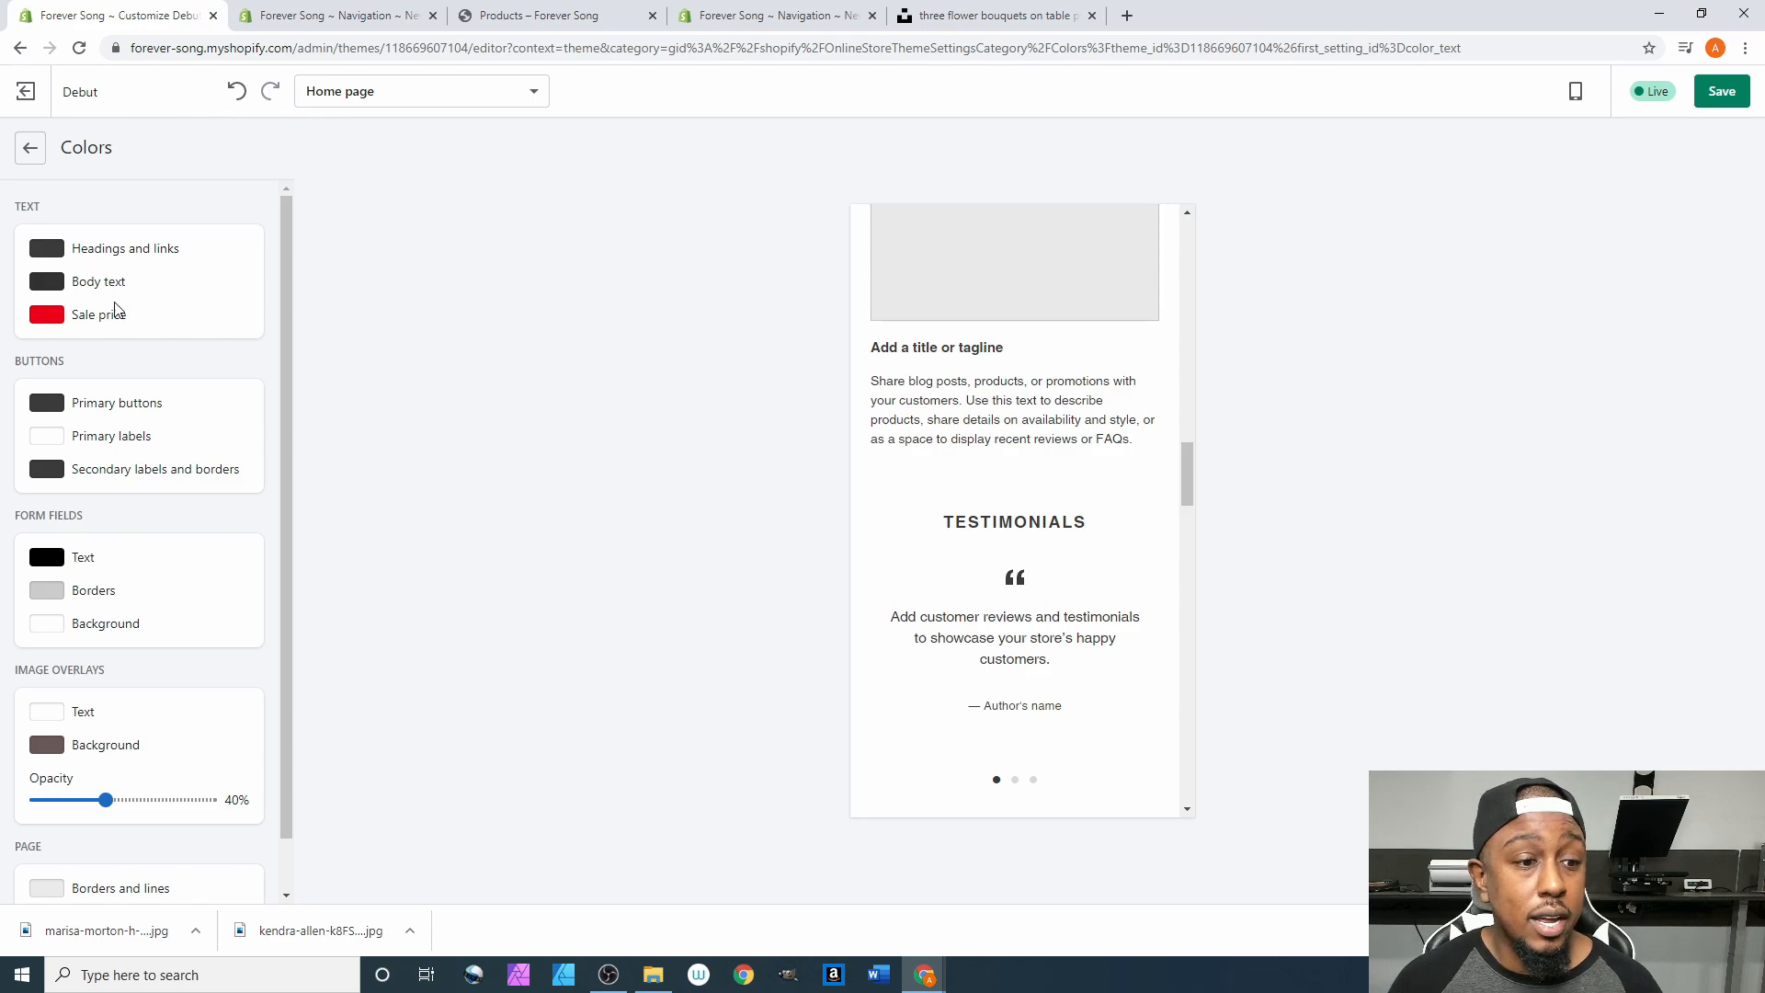
scroll(106, 347, "down", 1)
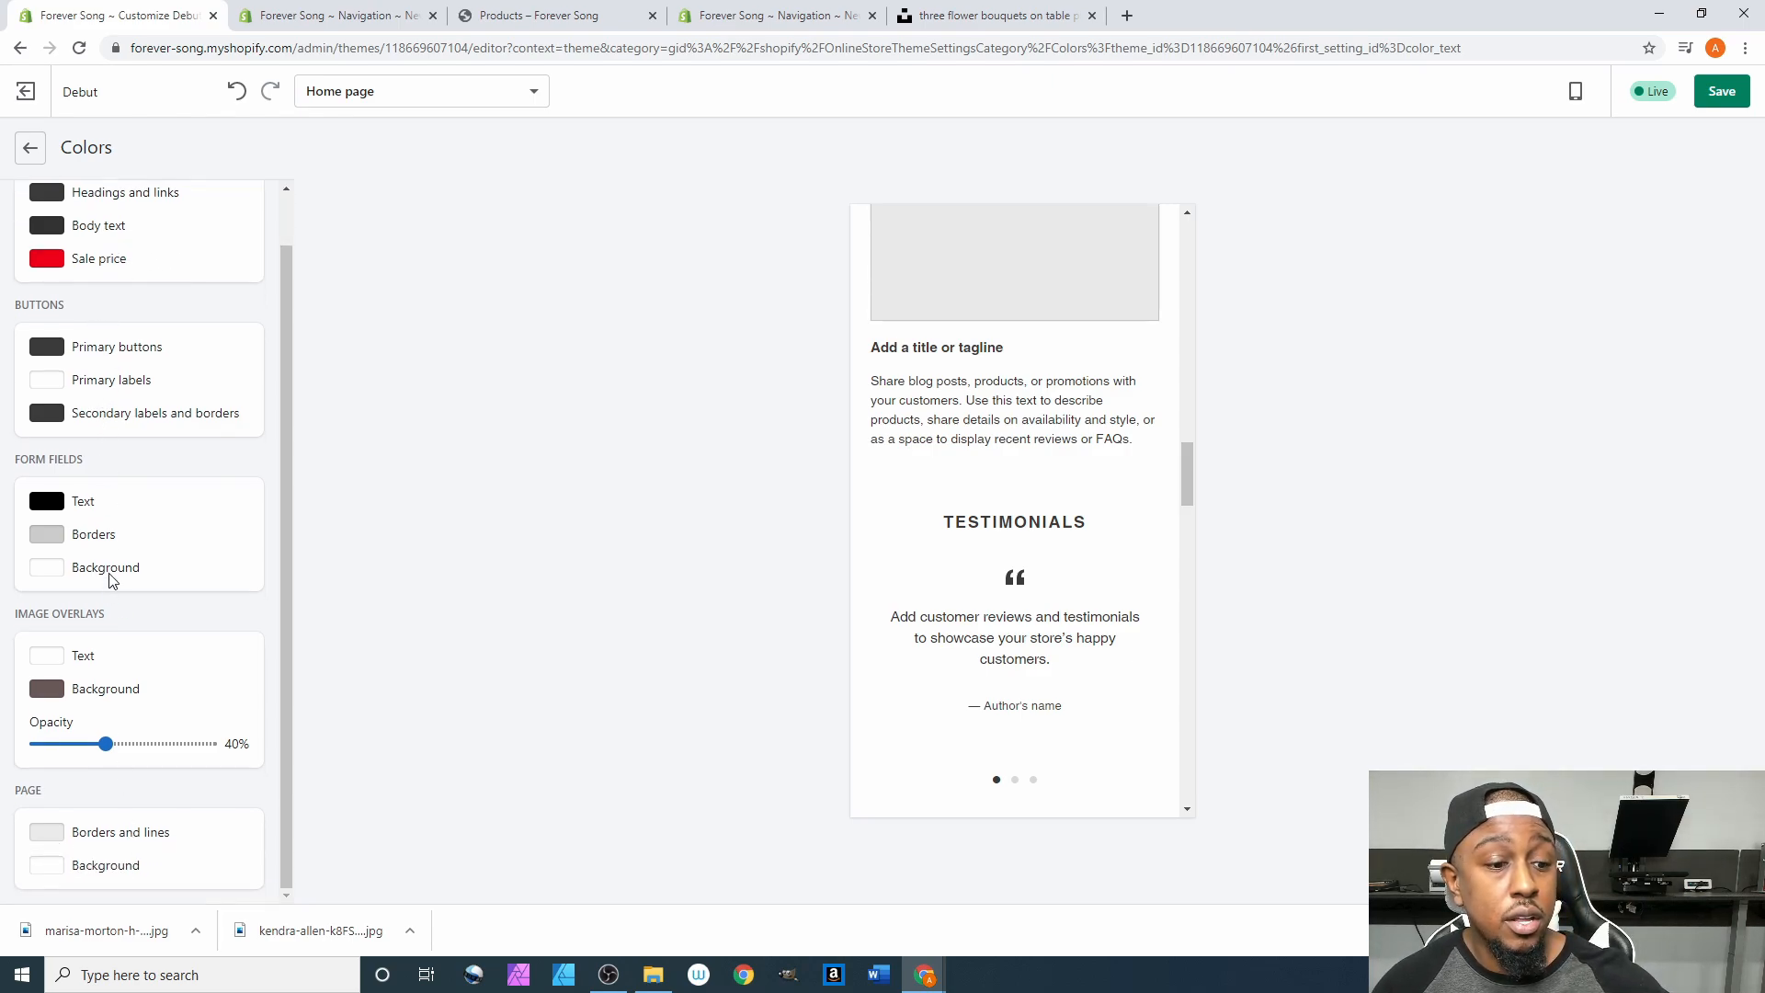
scroll(110, 580, "up", 1)
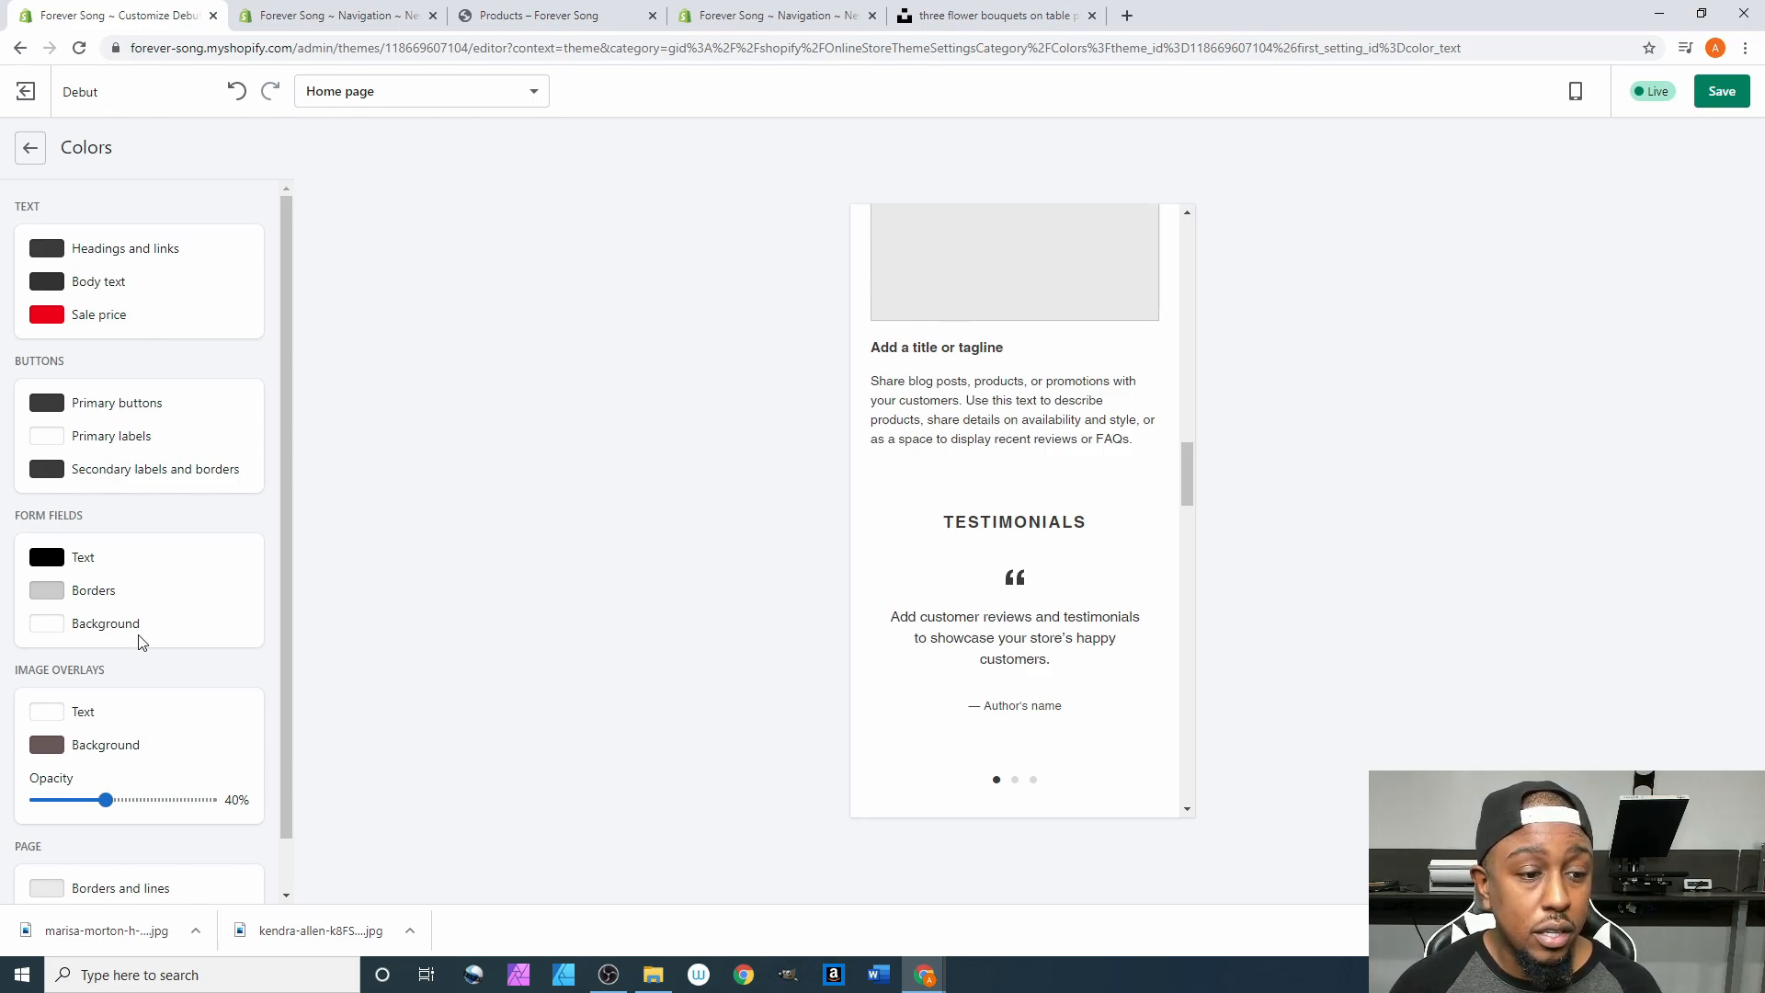
Set the theme's Headings and links text color to the recently used dusty pink #C49595.
scroll(143, 644, "down", 1)
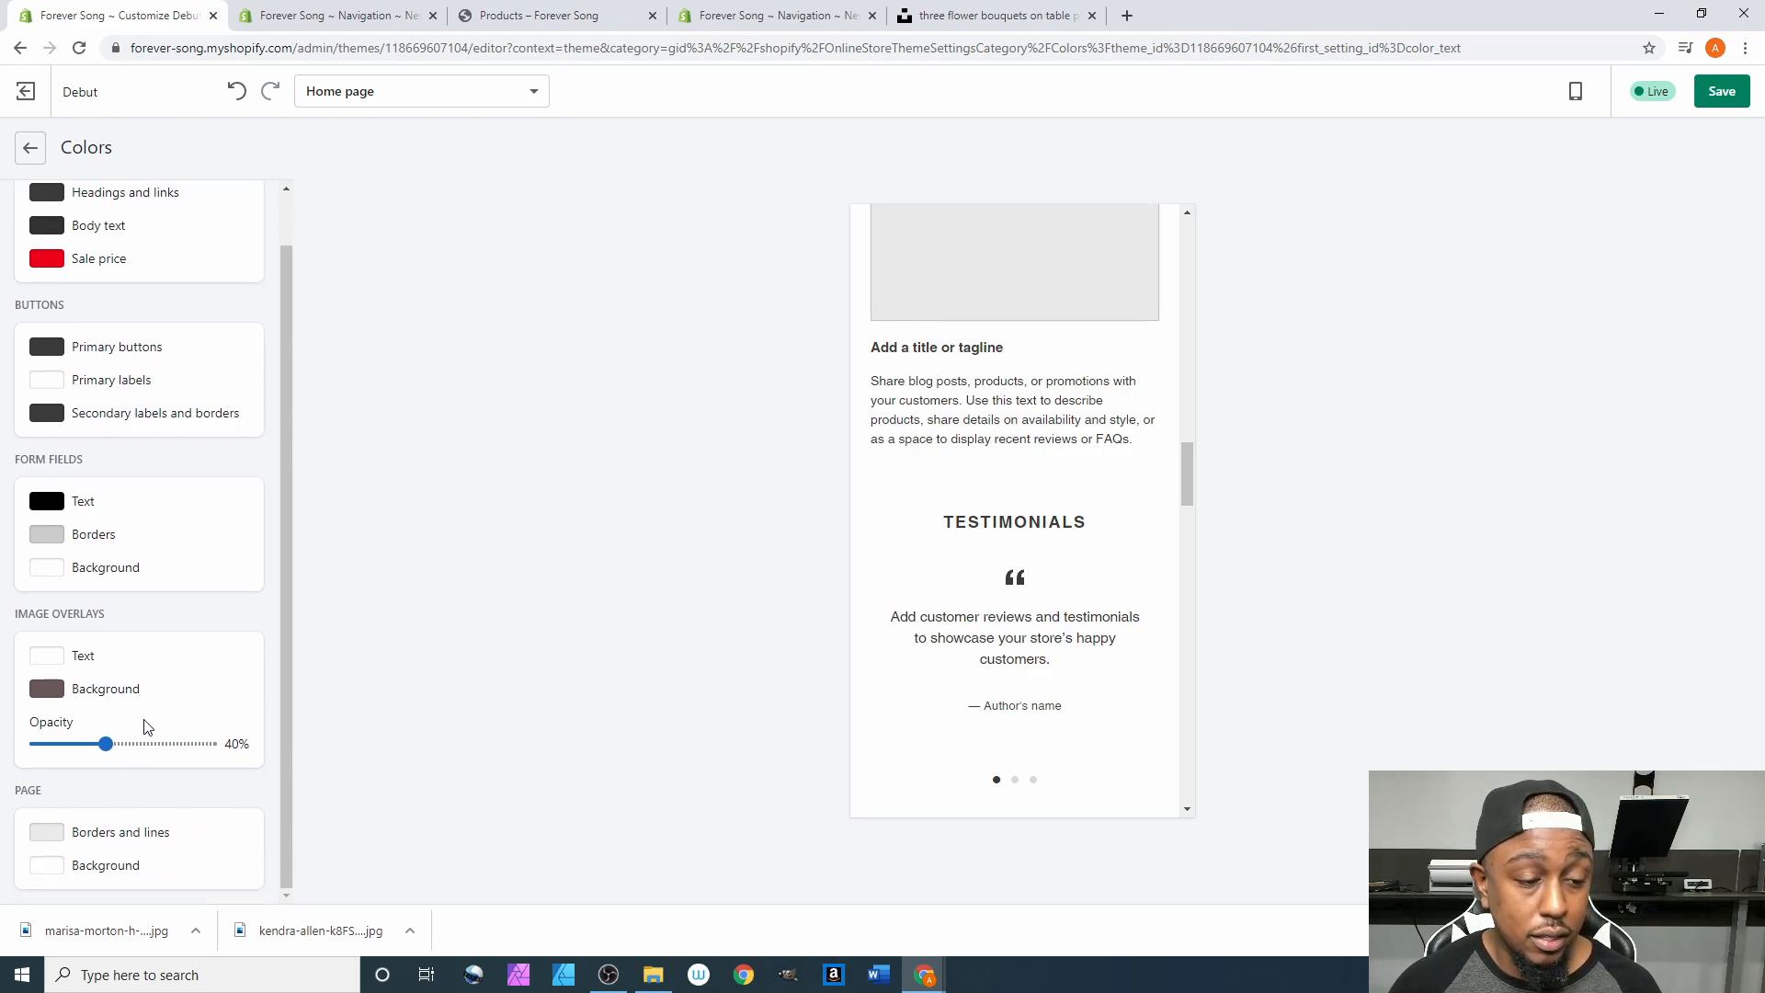
scroll(147, 721, "up", 1)
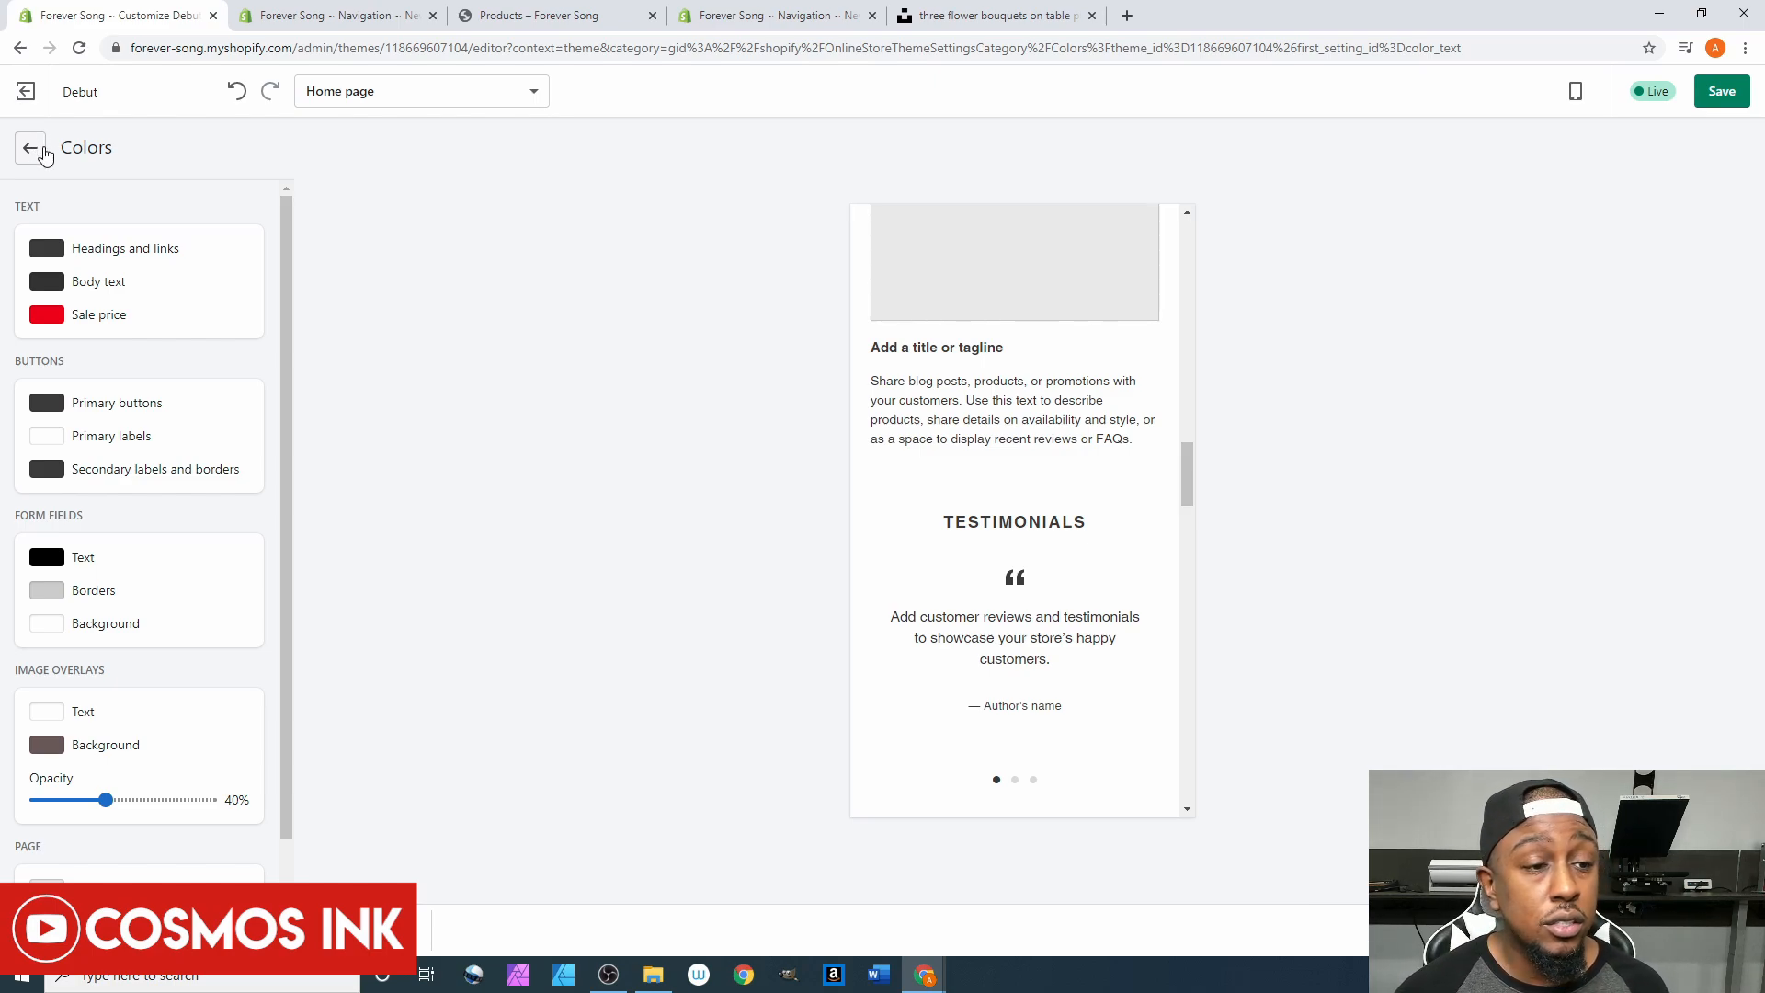
left_click(50, 254)
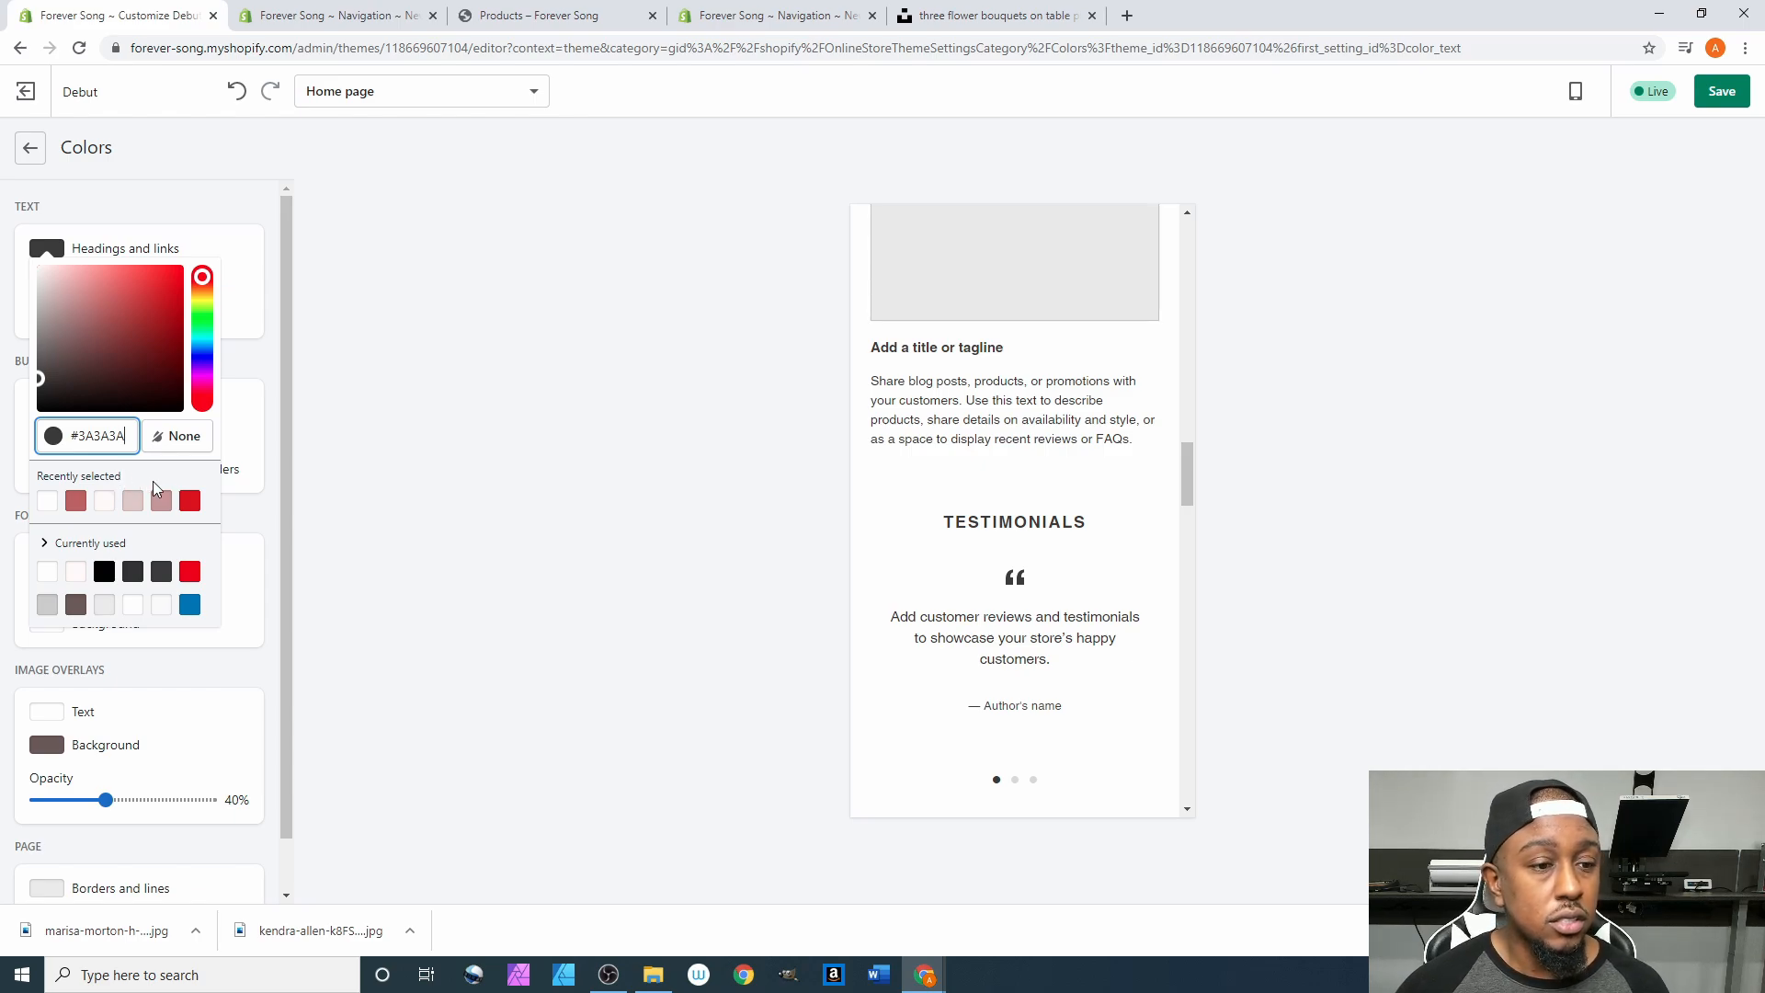
left_click(170, 505)
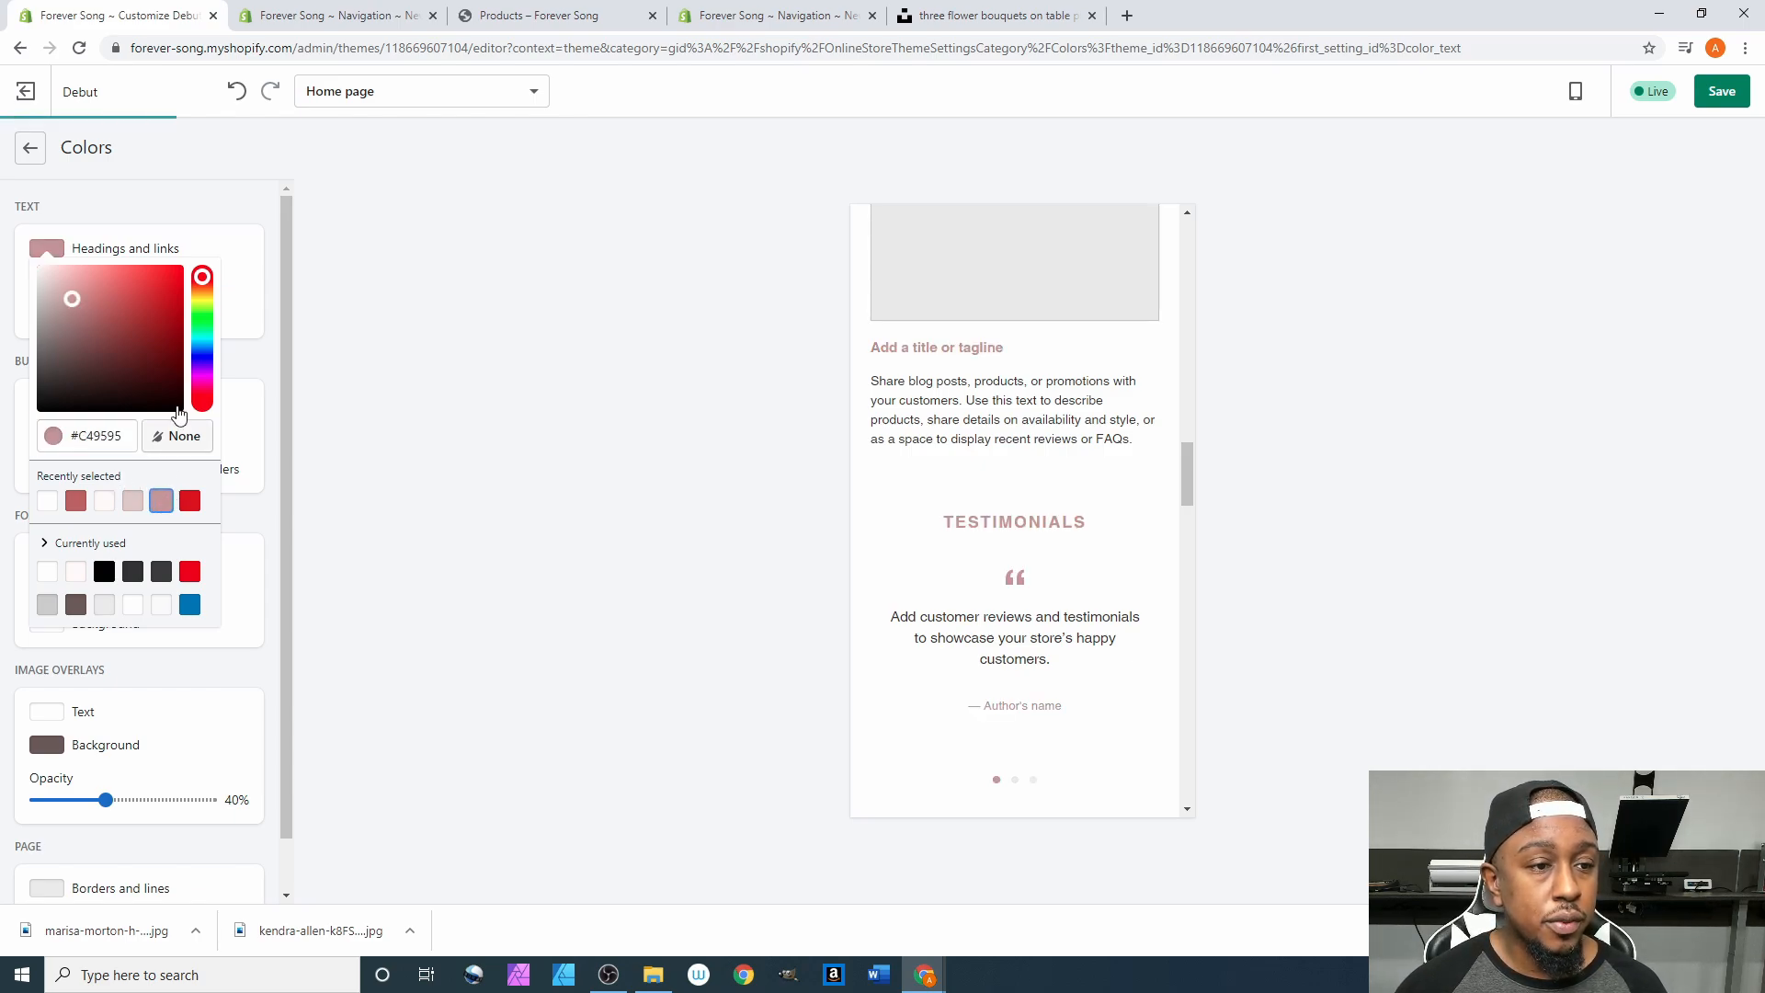
left_click(158, 239)
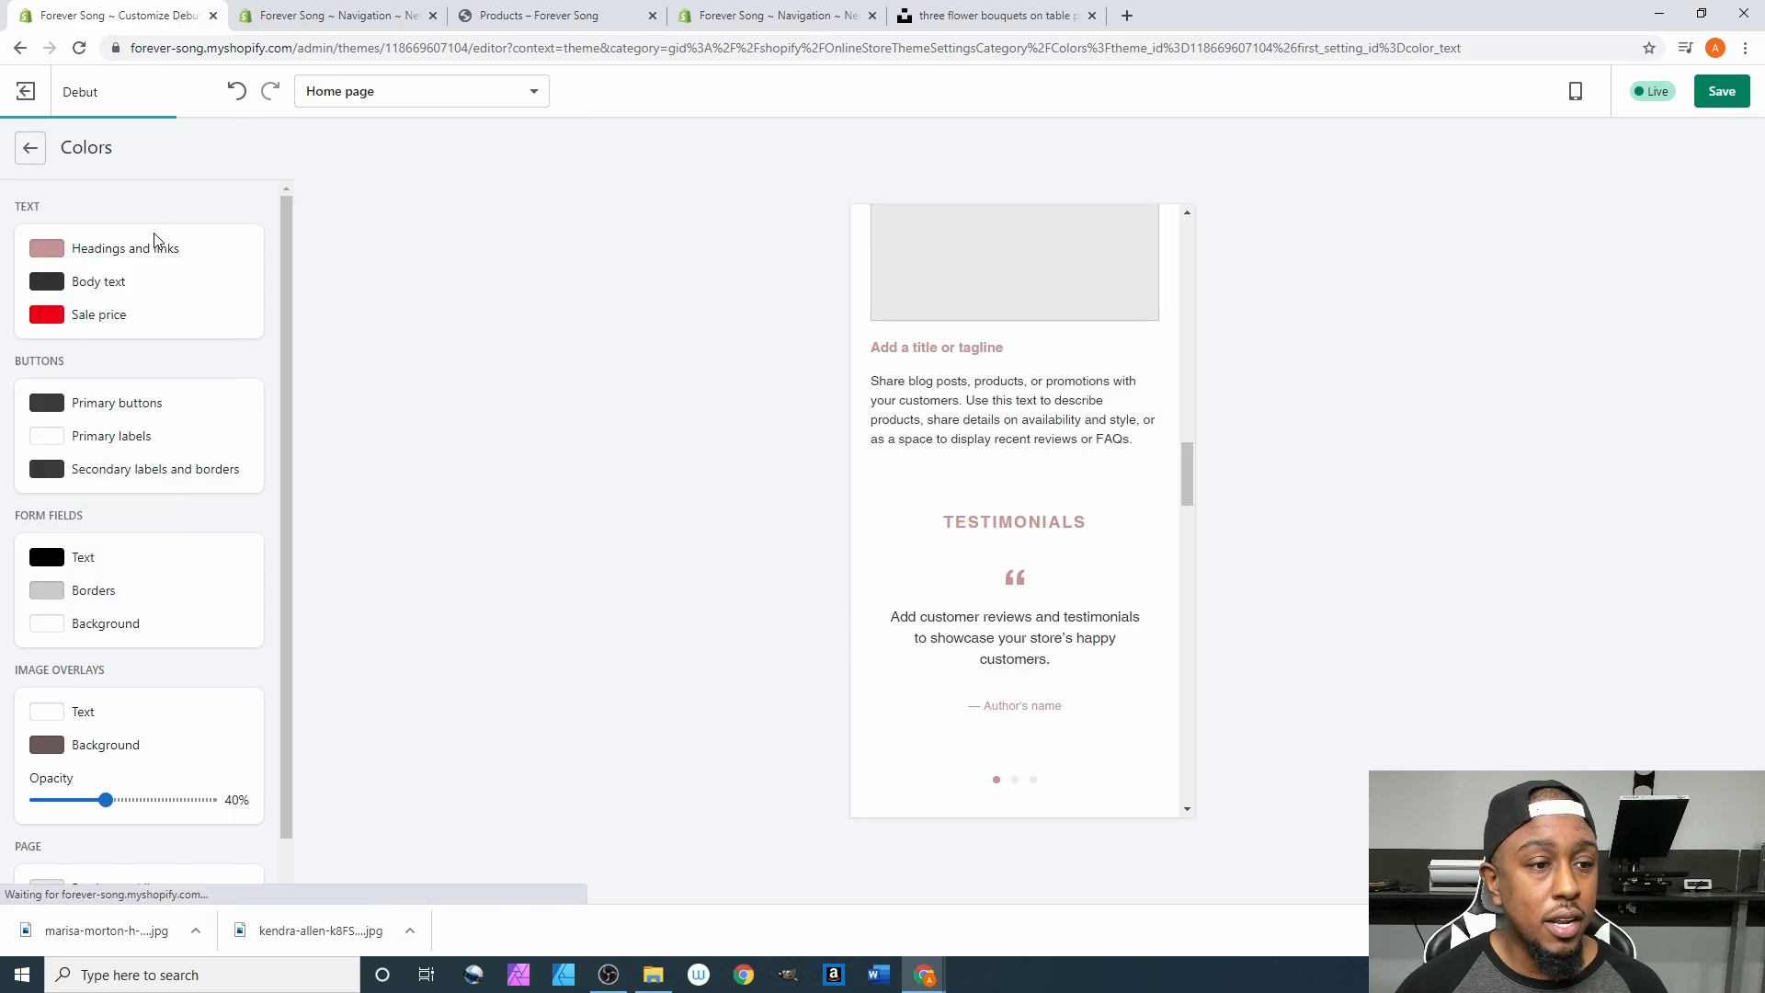
Set the Primary labels button color to the recently used light pink #DEC7C7 and return to the theme settings list.
left_click(48, 435)
left_click(133, 688)
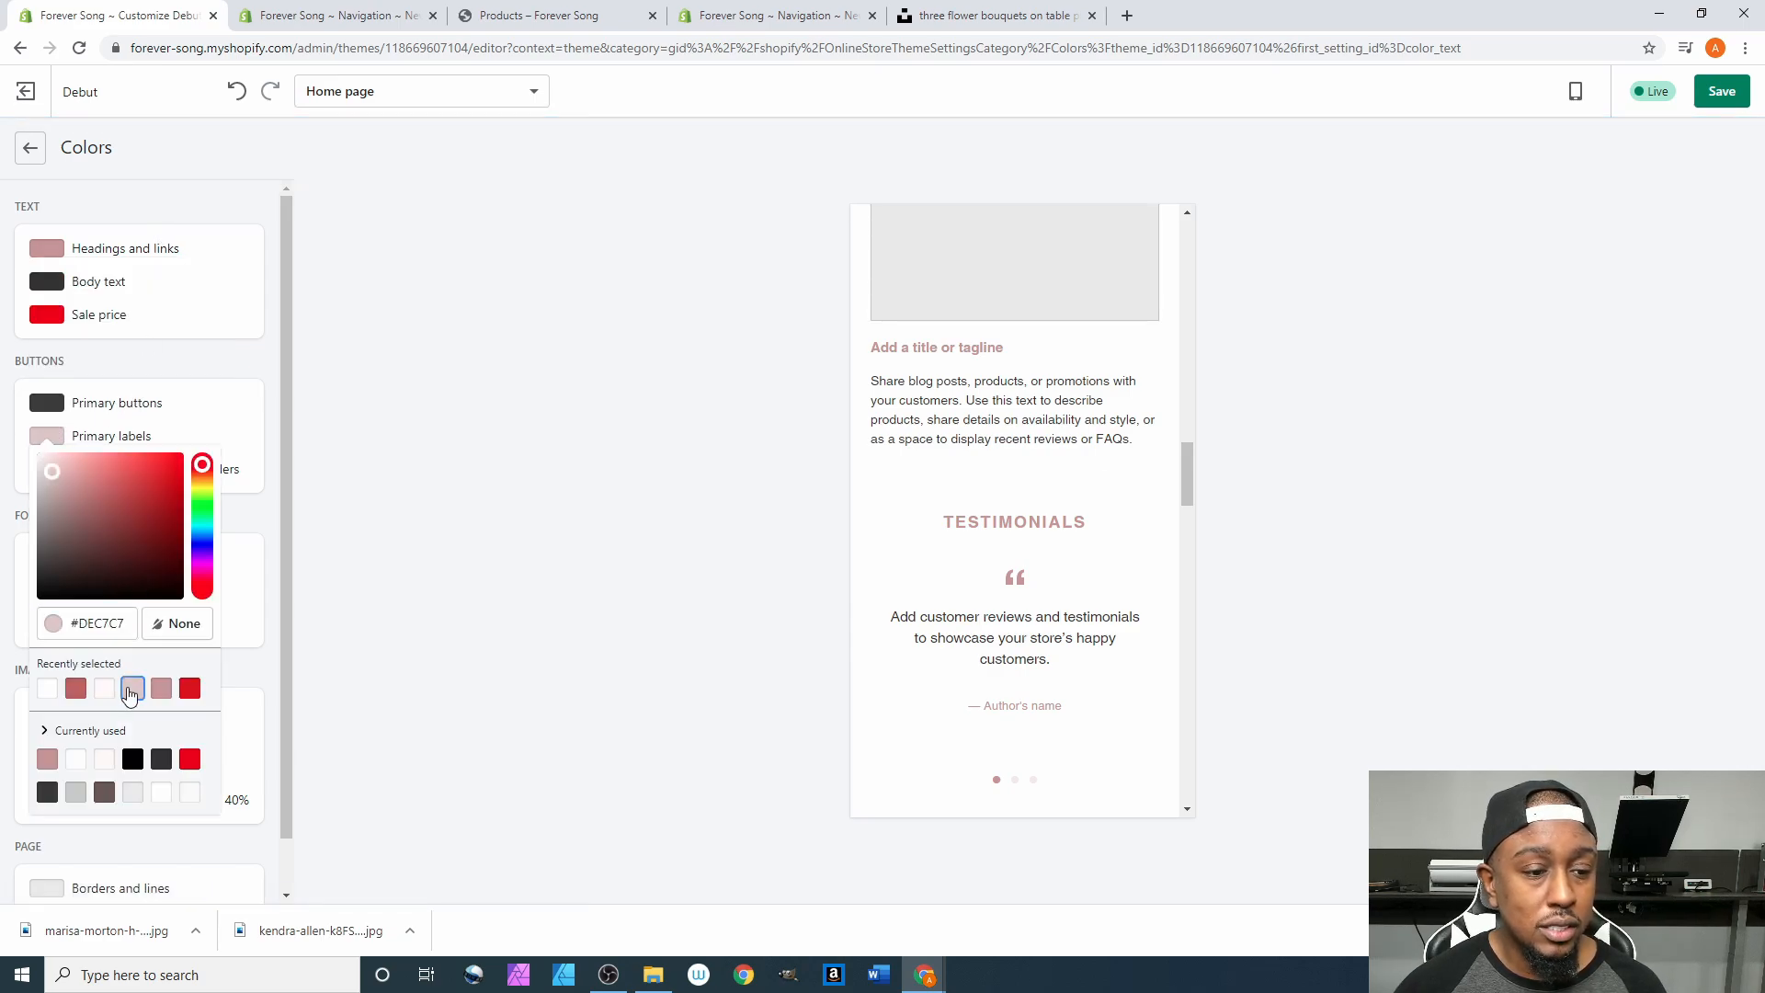
left_click(130, 376)
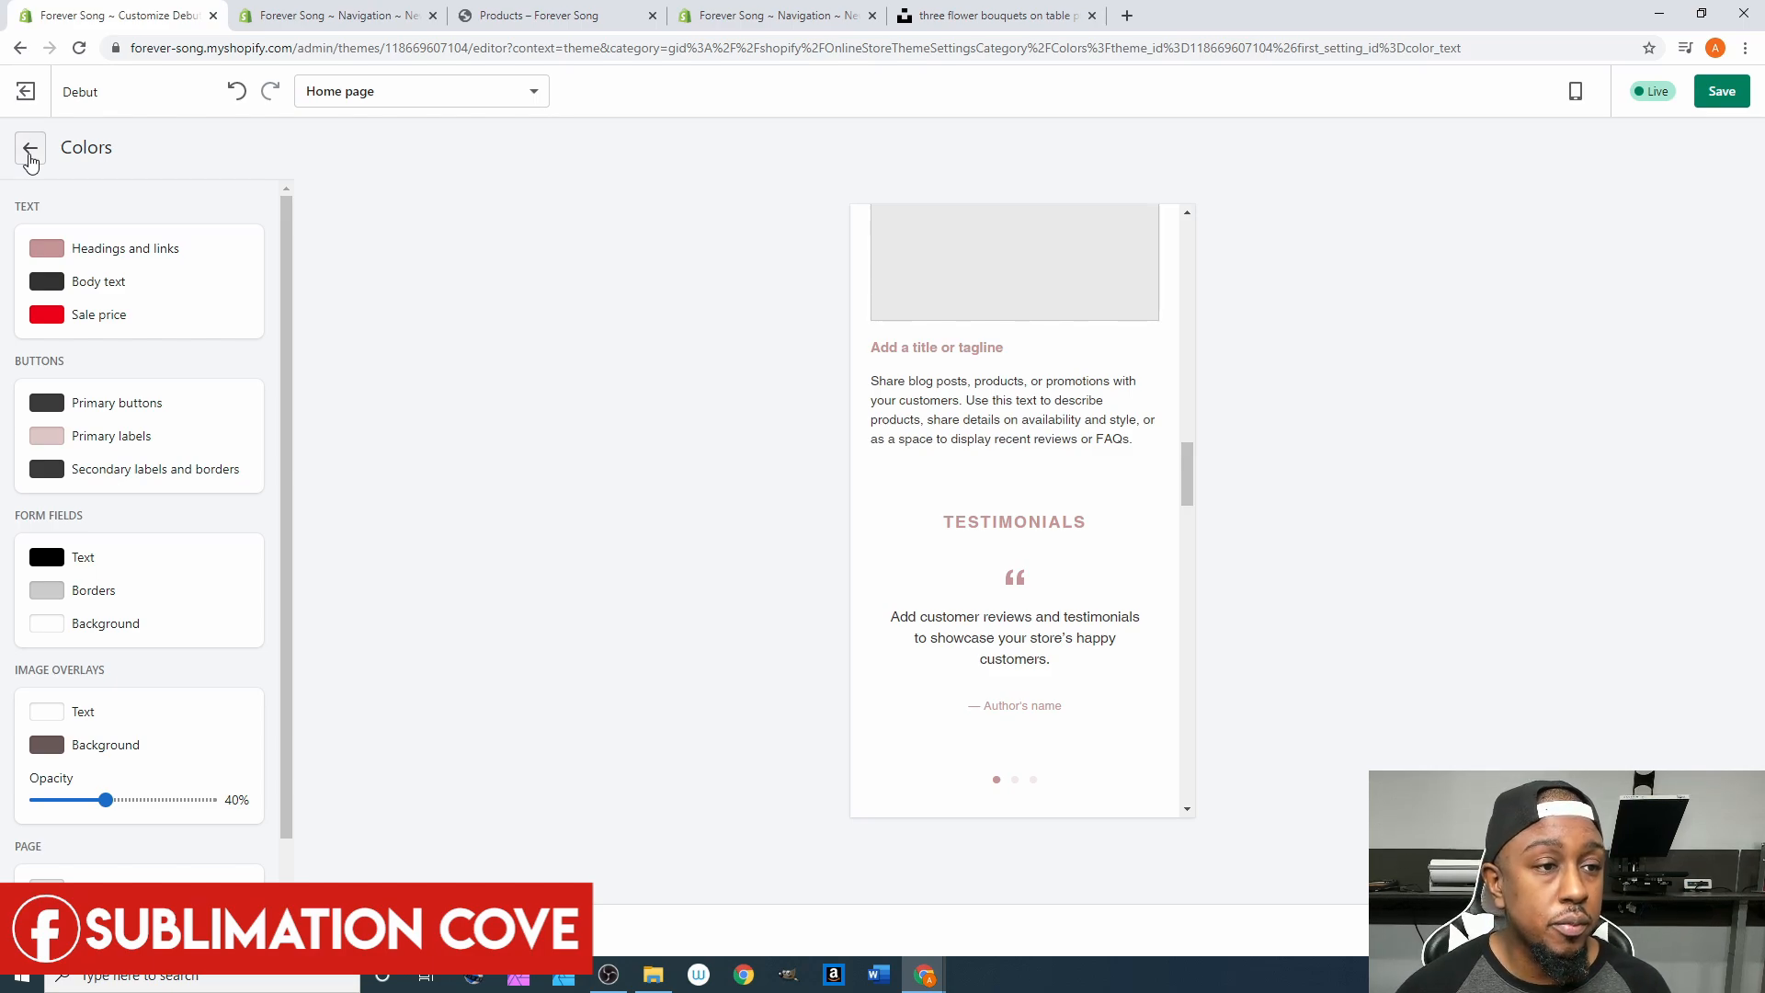
left_click(30, 158)
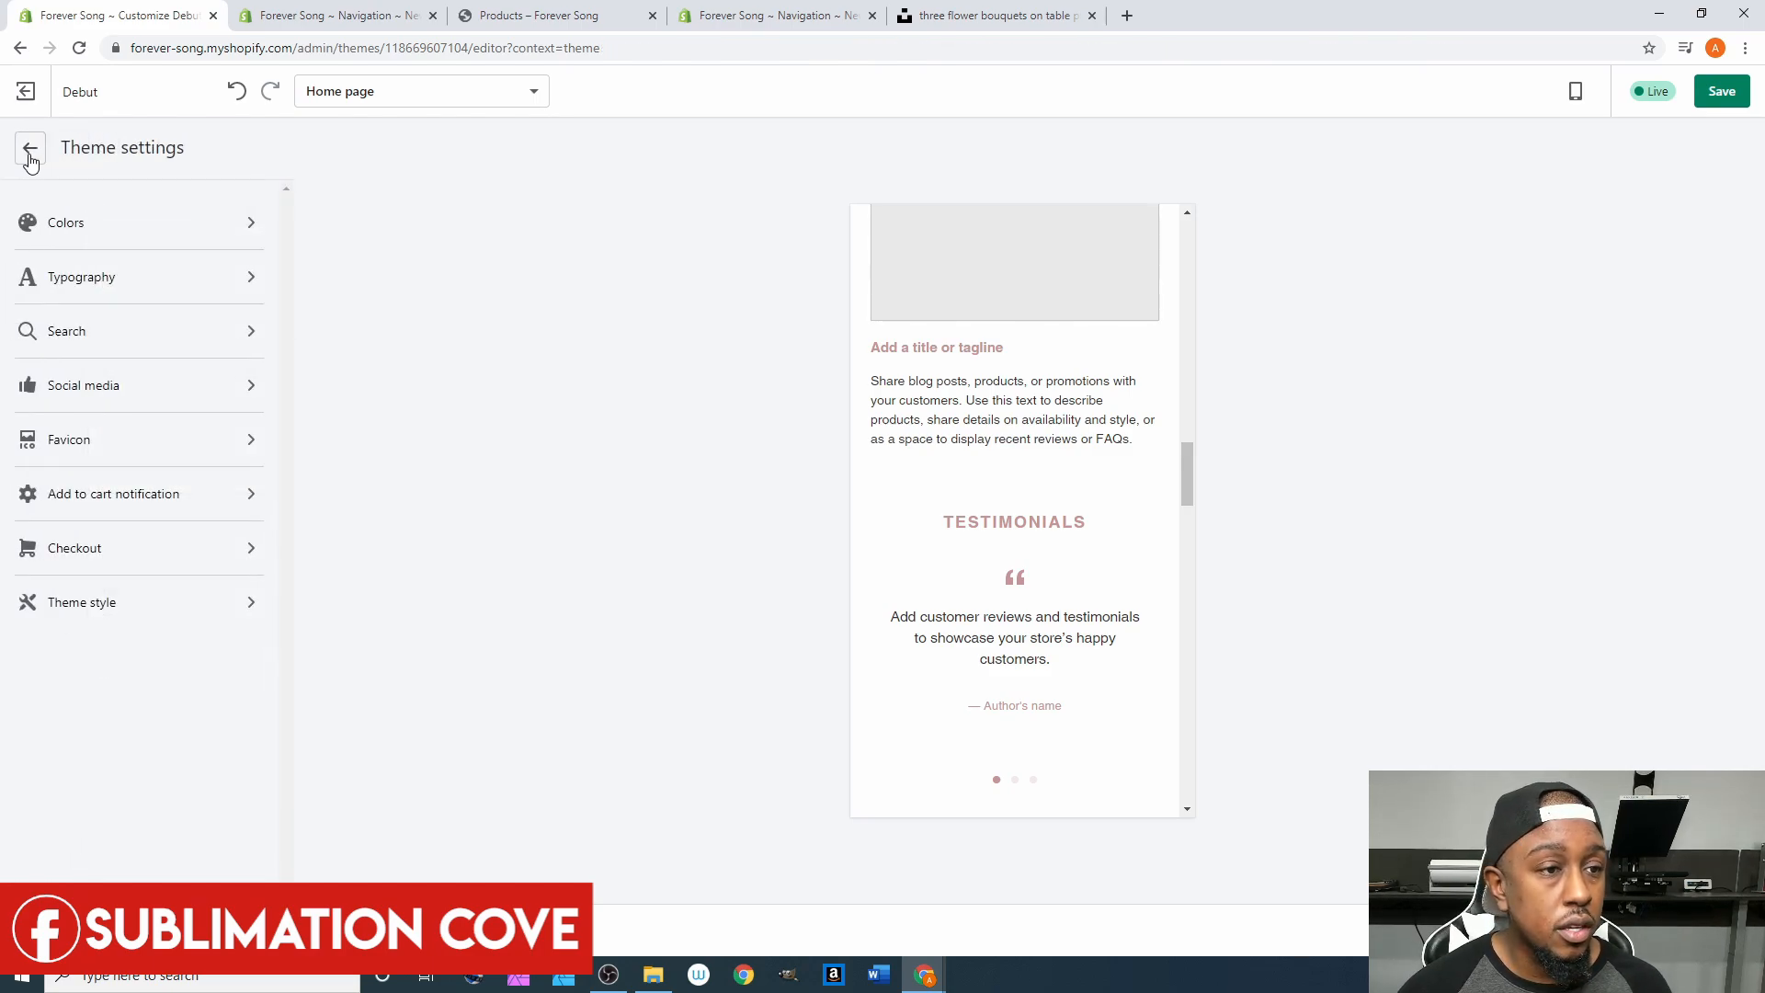
Browse the available heading and button fonts in the Typography settings, then return to the theme settings without choosing one.
left_click(83, 279)
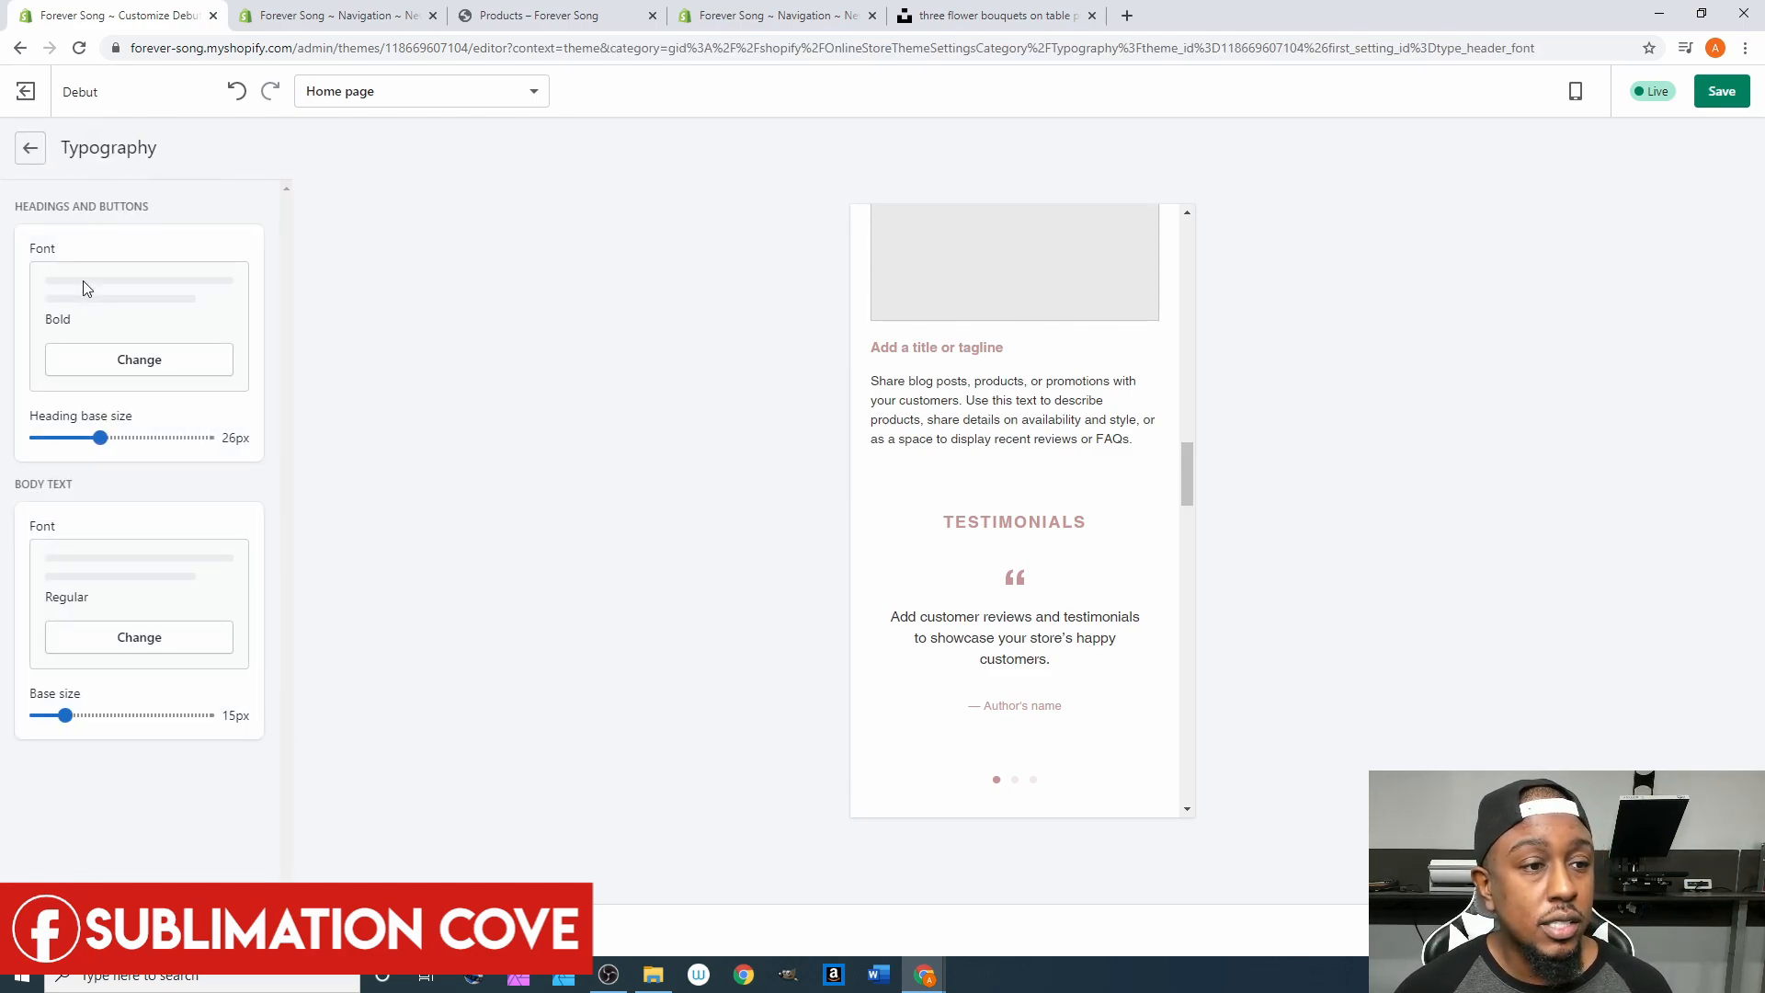
left_click(126, 372)
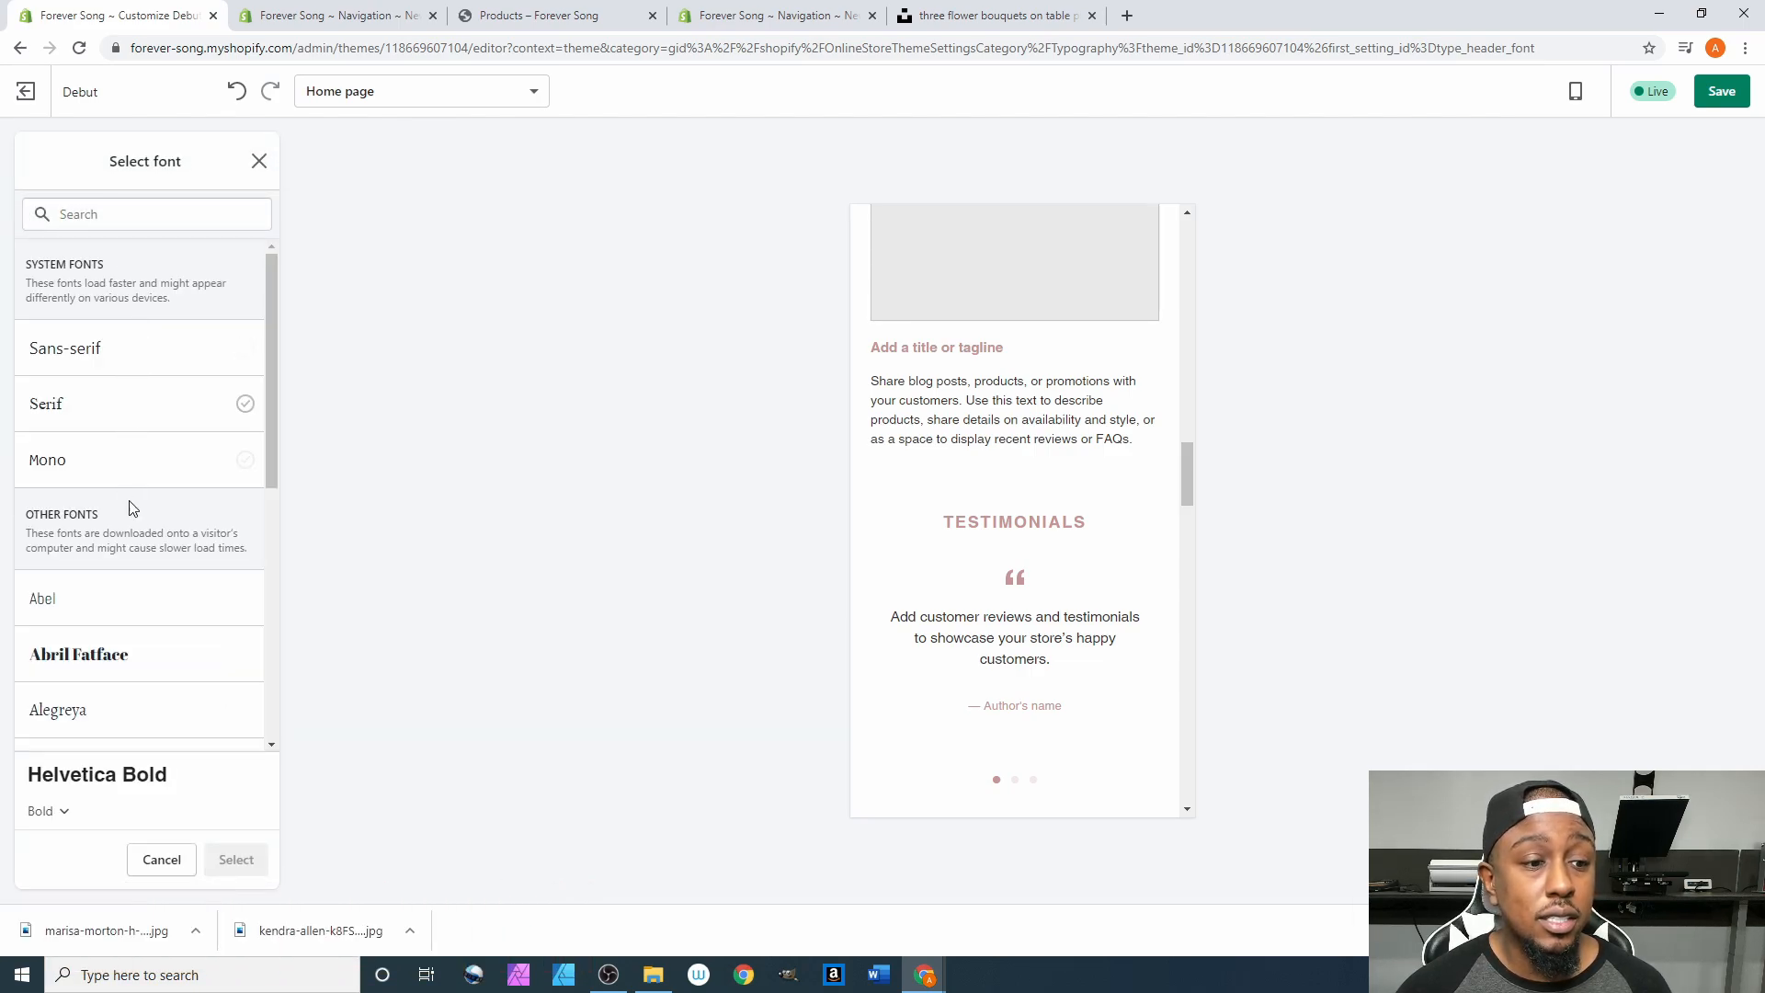
scroll(138, 551, "down", 5)
scroll(146, 584, "down", 2)
scroll(129, 570, "up", 8)
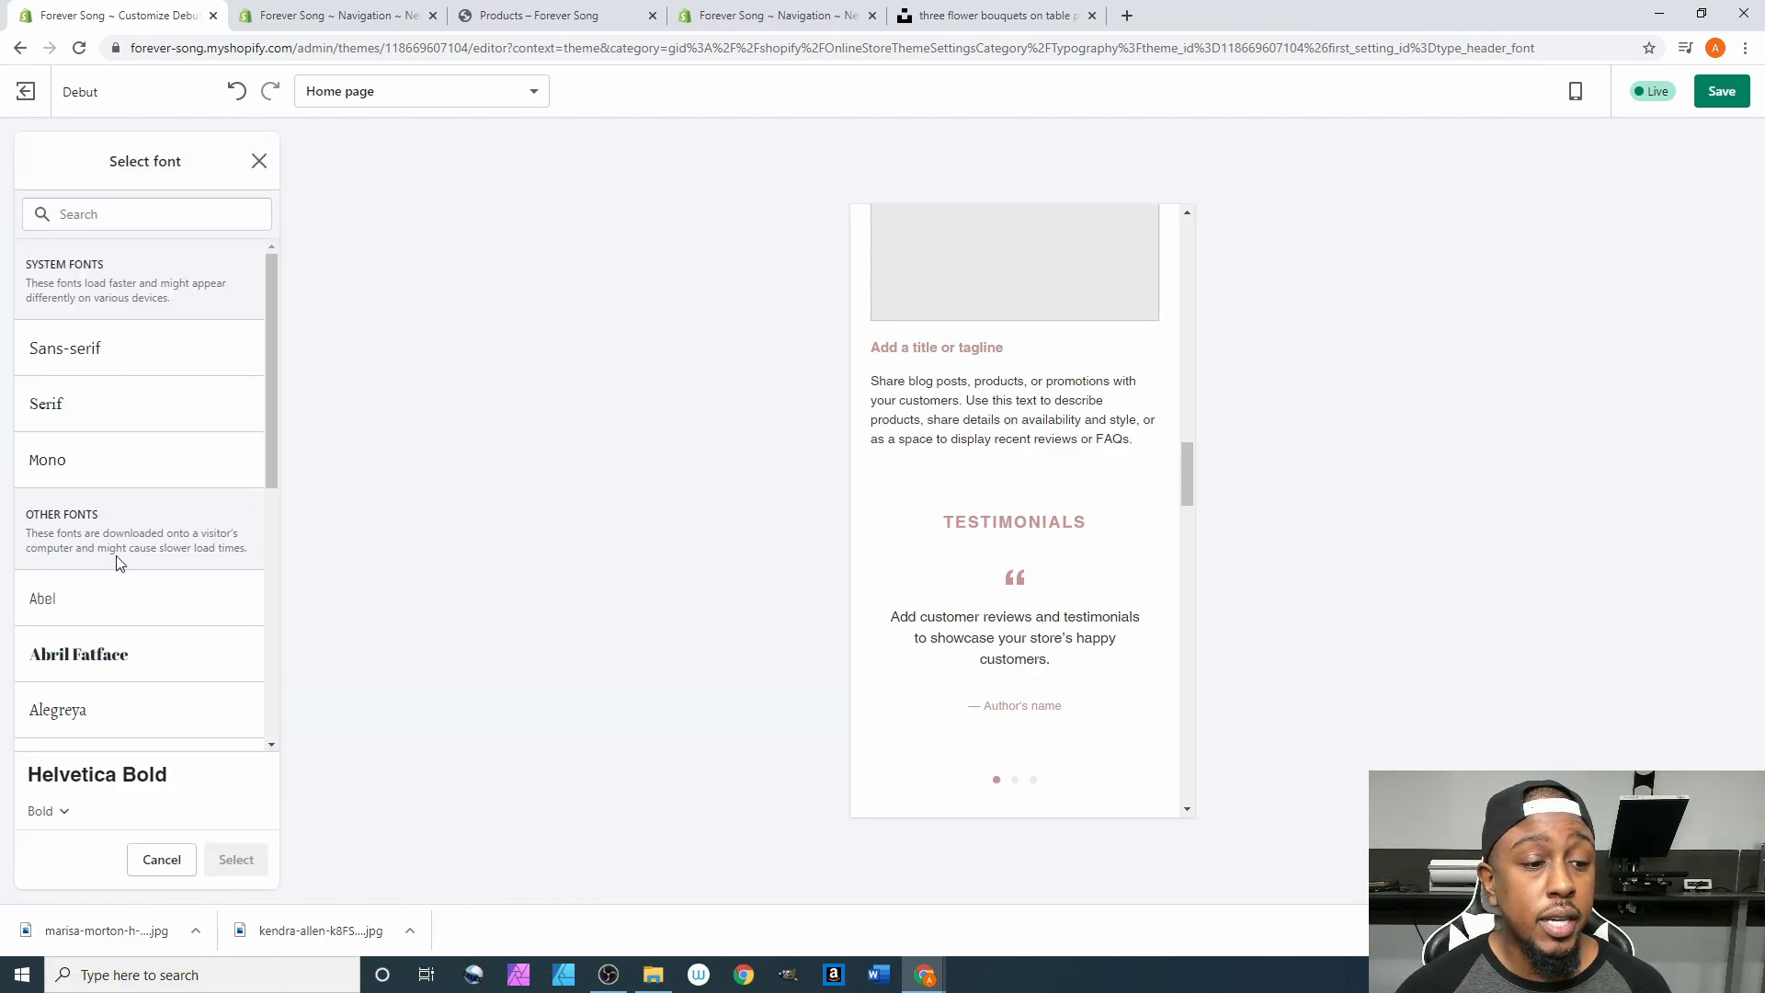
scroll(166, 524, "down", 8)
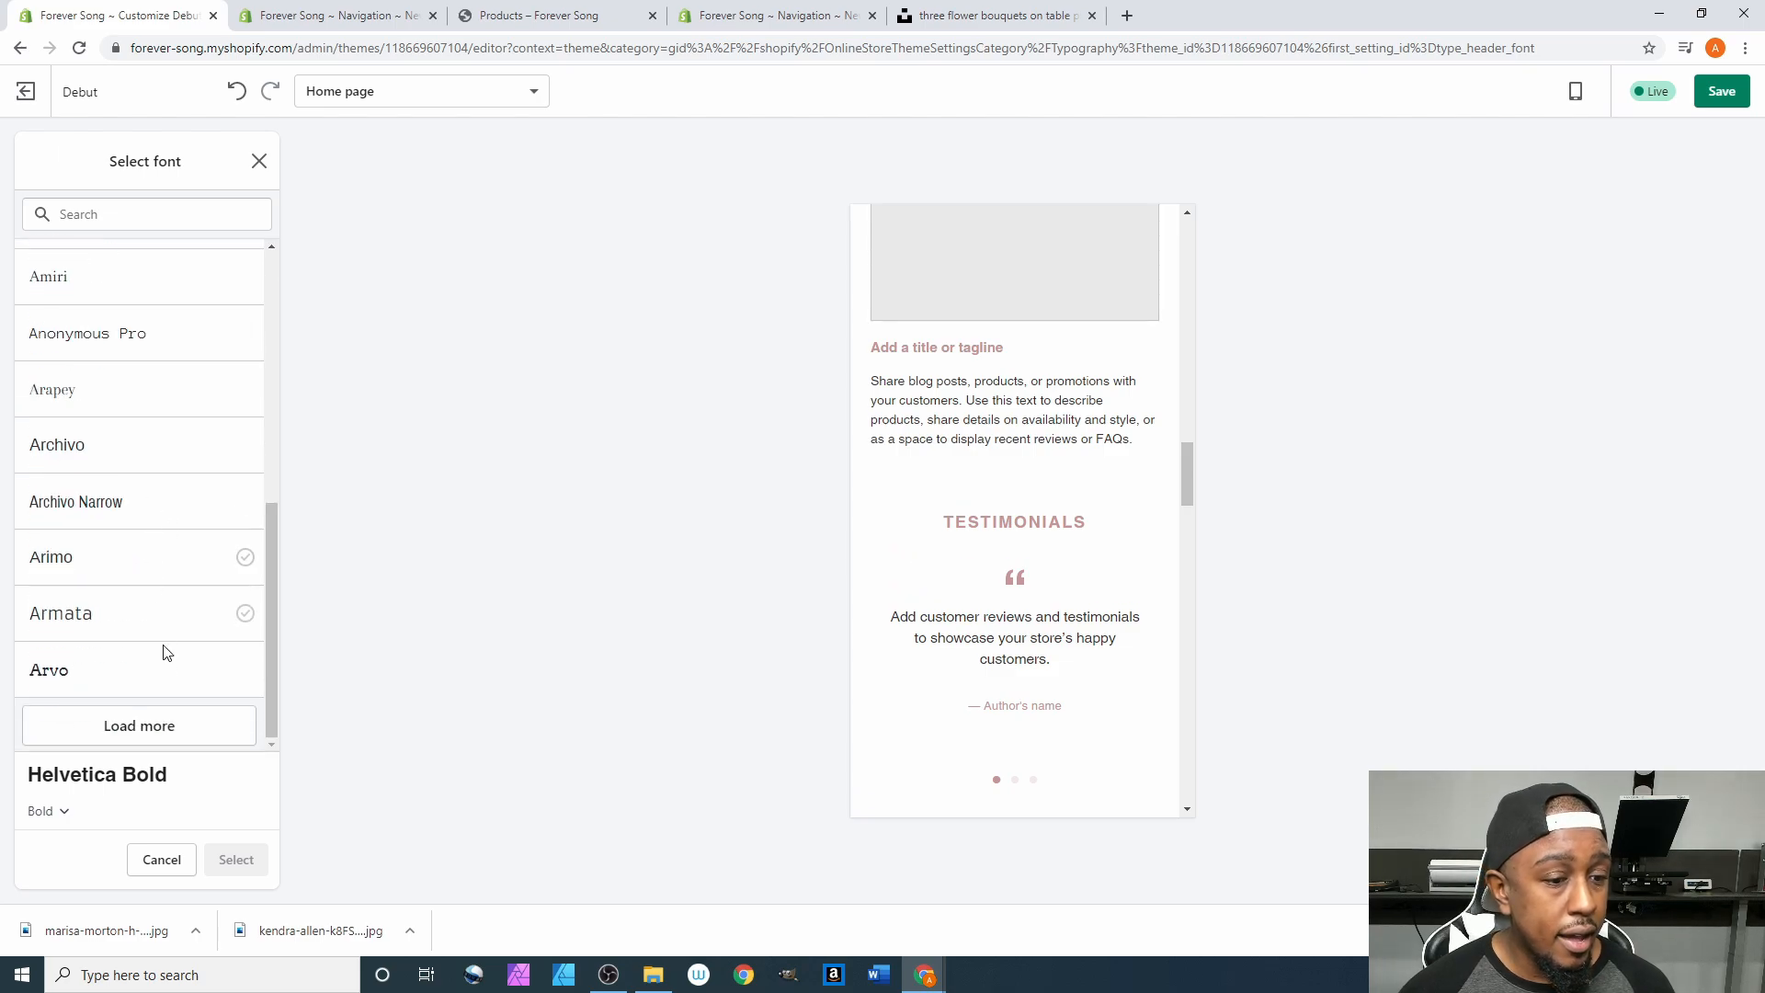
left_click(155, 723)
scroll(122, 566, "down", 5)
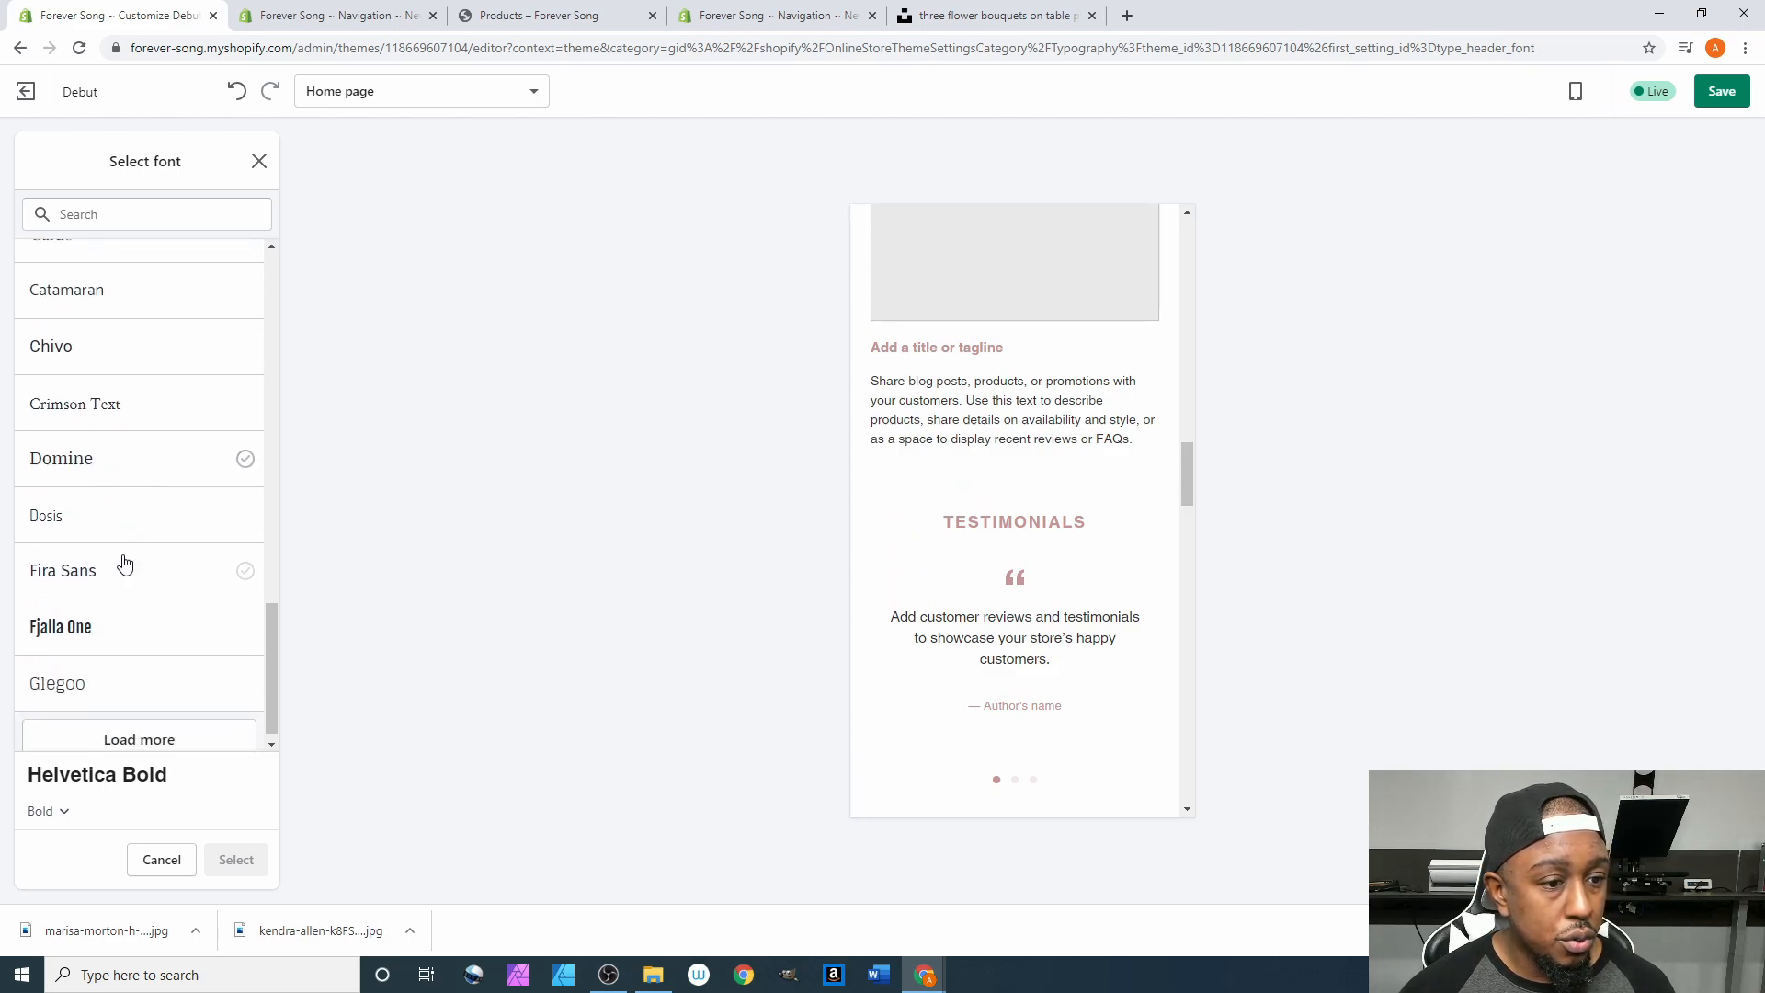
left_click(133, 727)
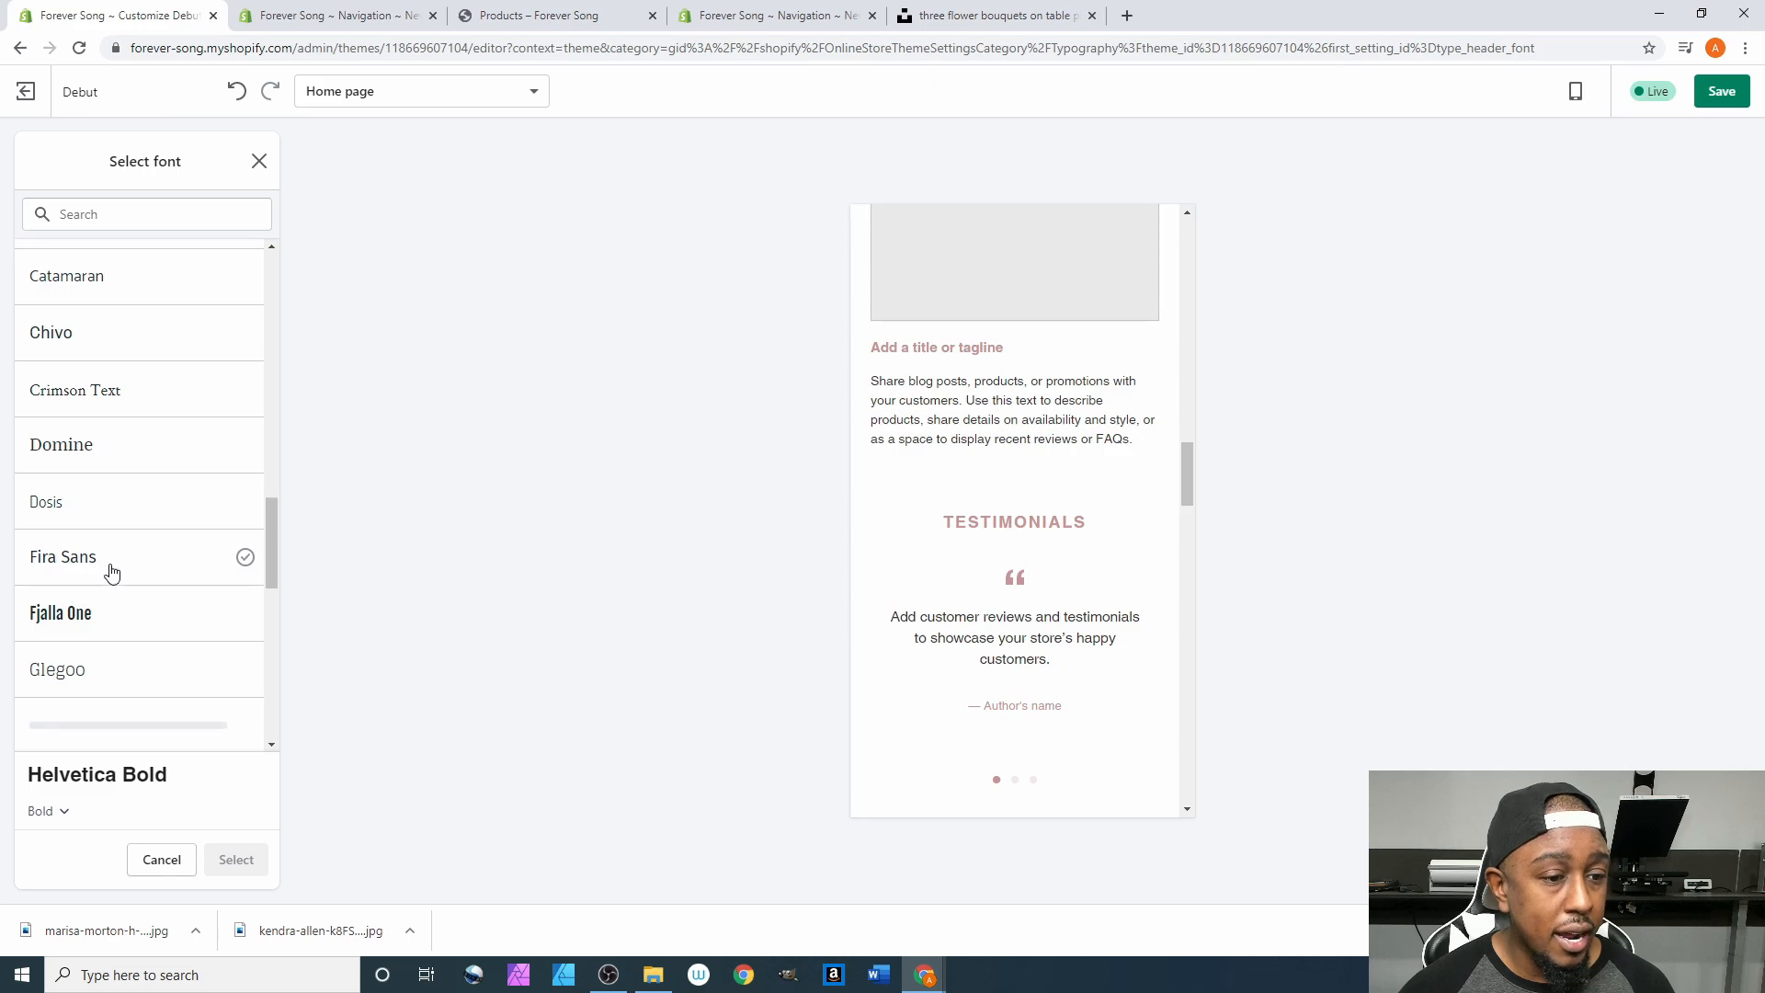
scroll(107, 572, "down", 2)
scroll(102, 567, "down", 5)
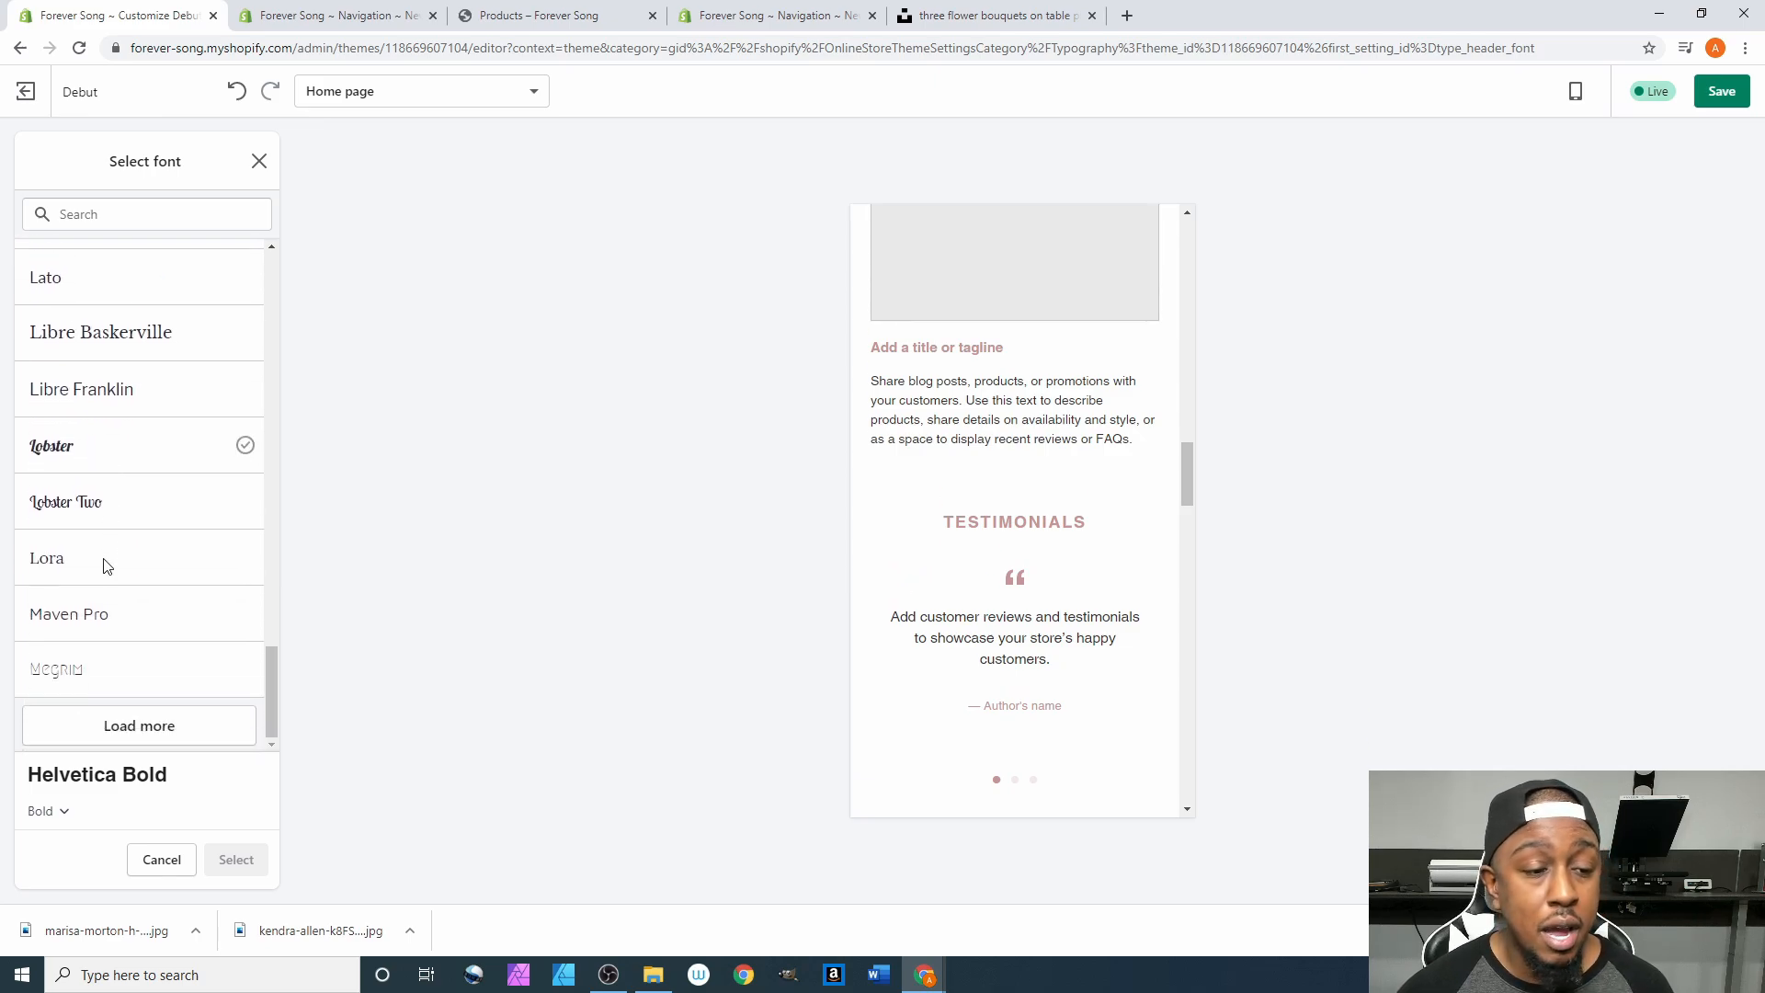
scroll(92, 543, "up", 12)
scroll(102, 527, "up", 5)
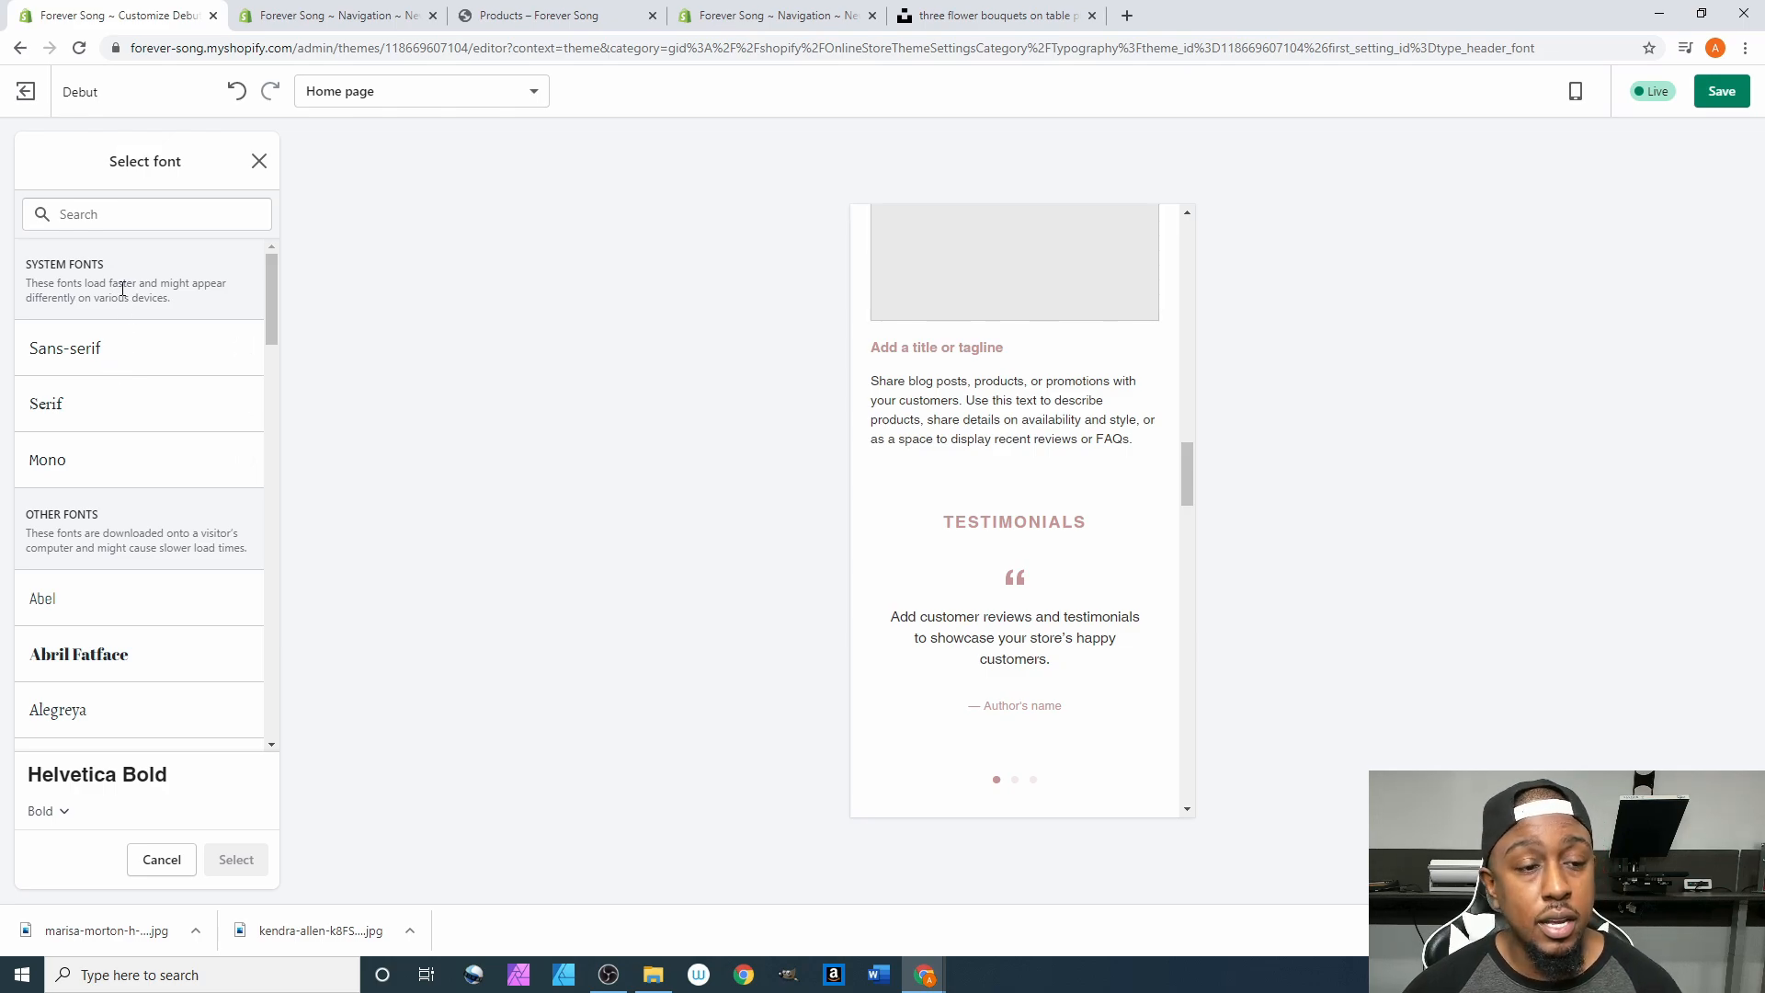
left_click(258, 163)
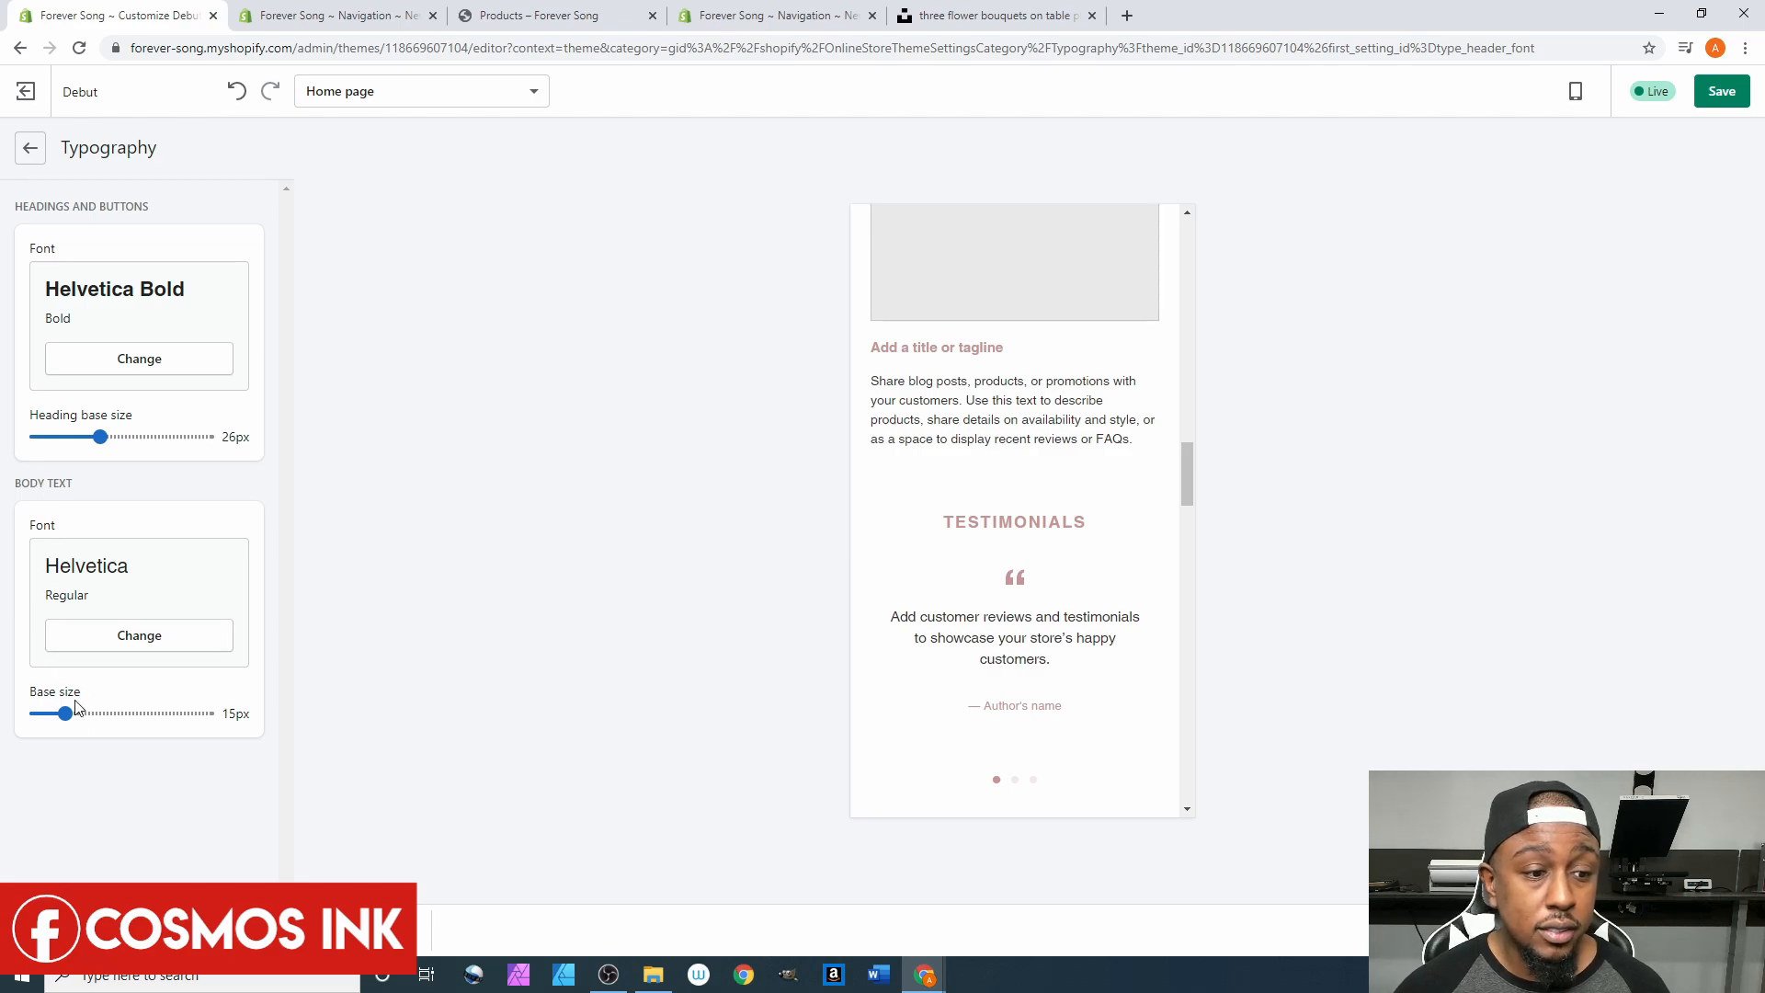
left_click(29, 149)
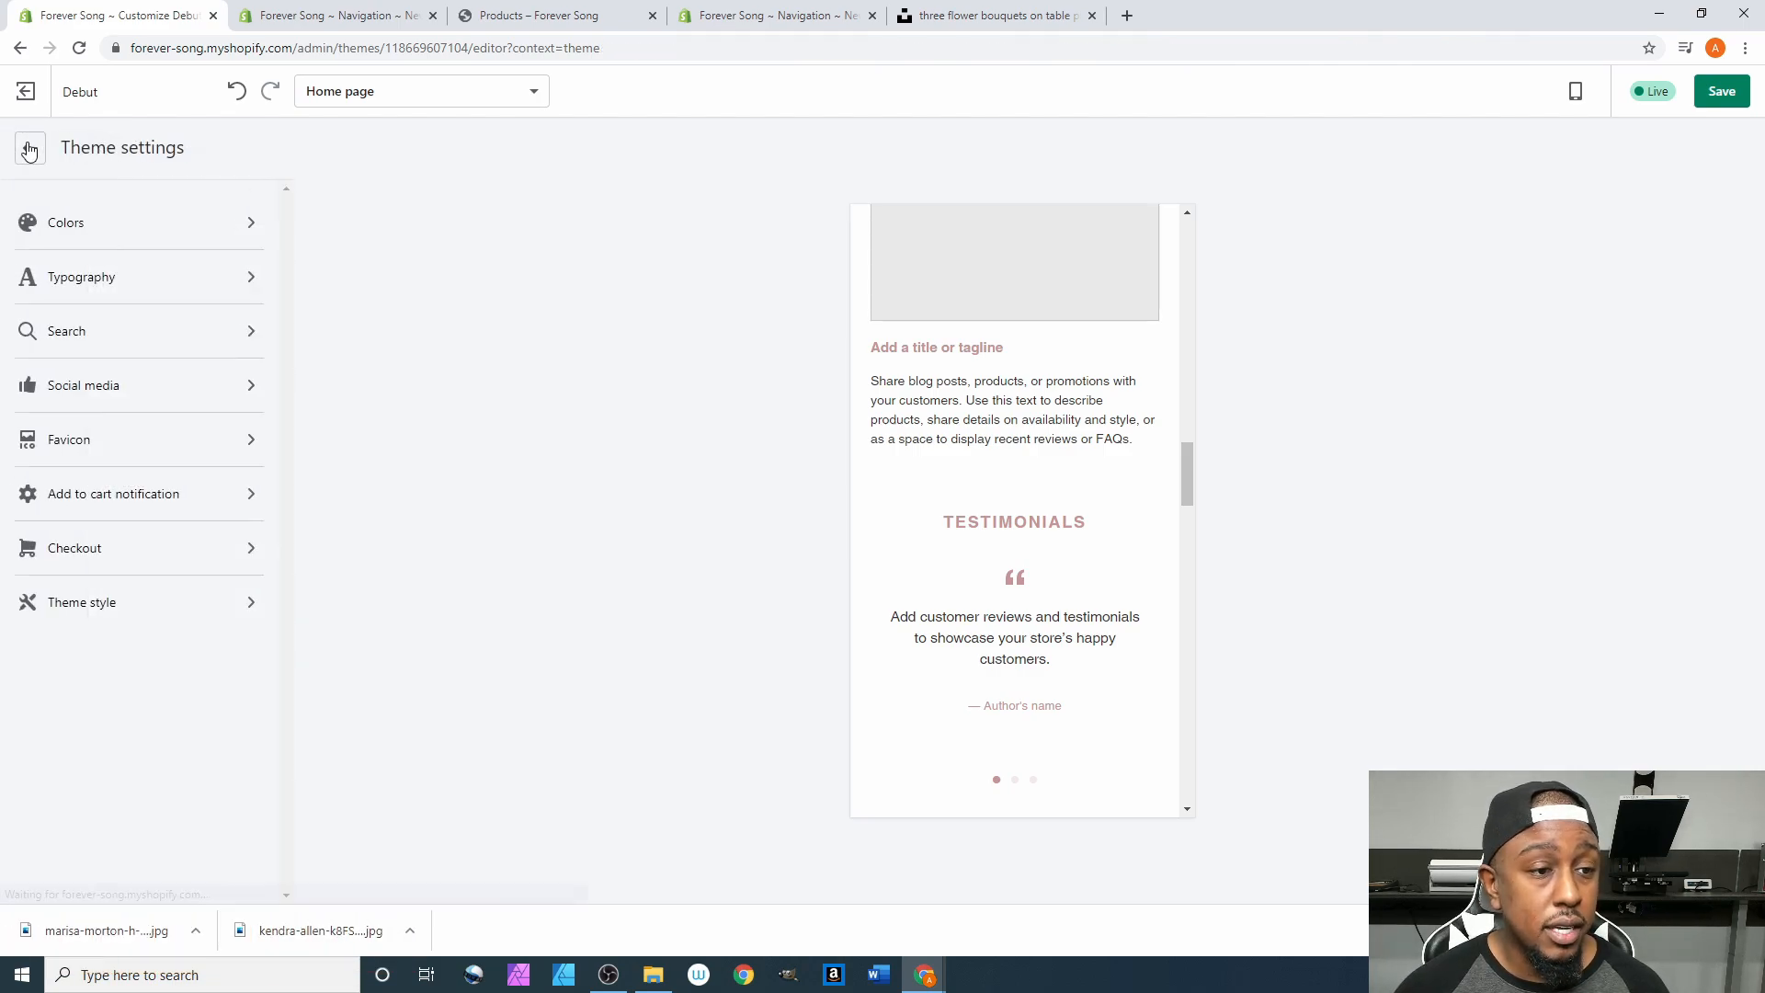
Review the Search product suggestion settings and the Social media sharing options and account fields.
left_click(109, 345)
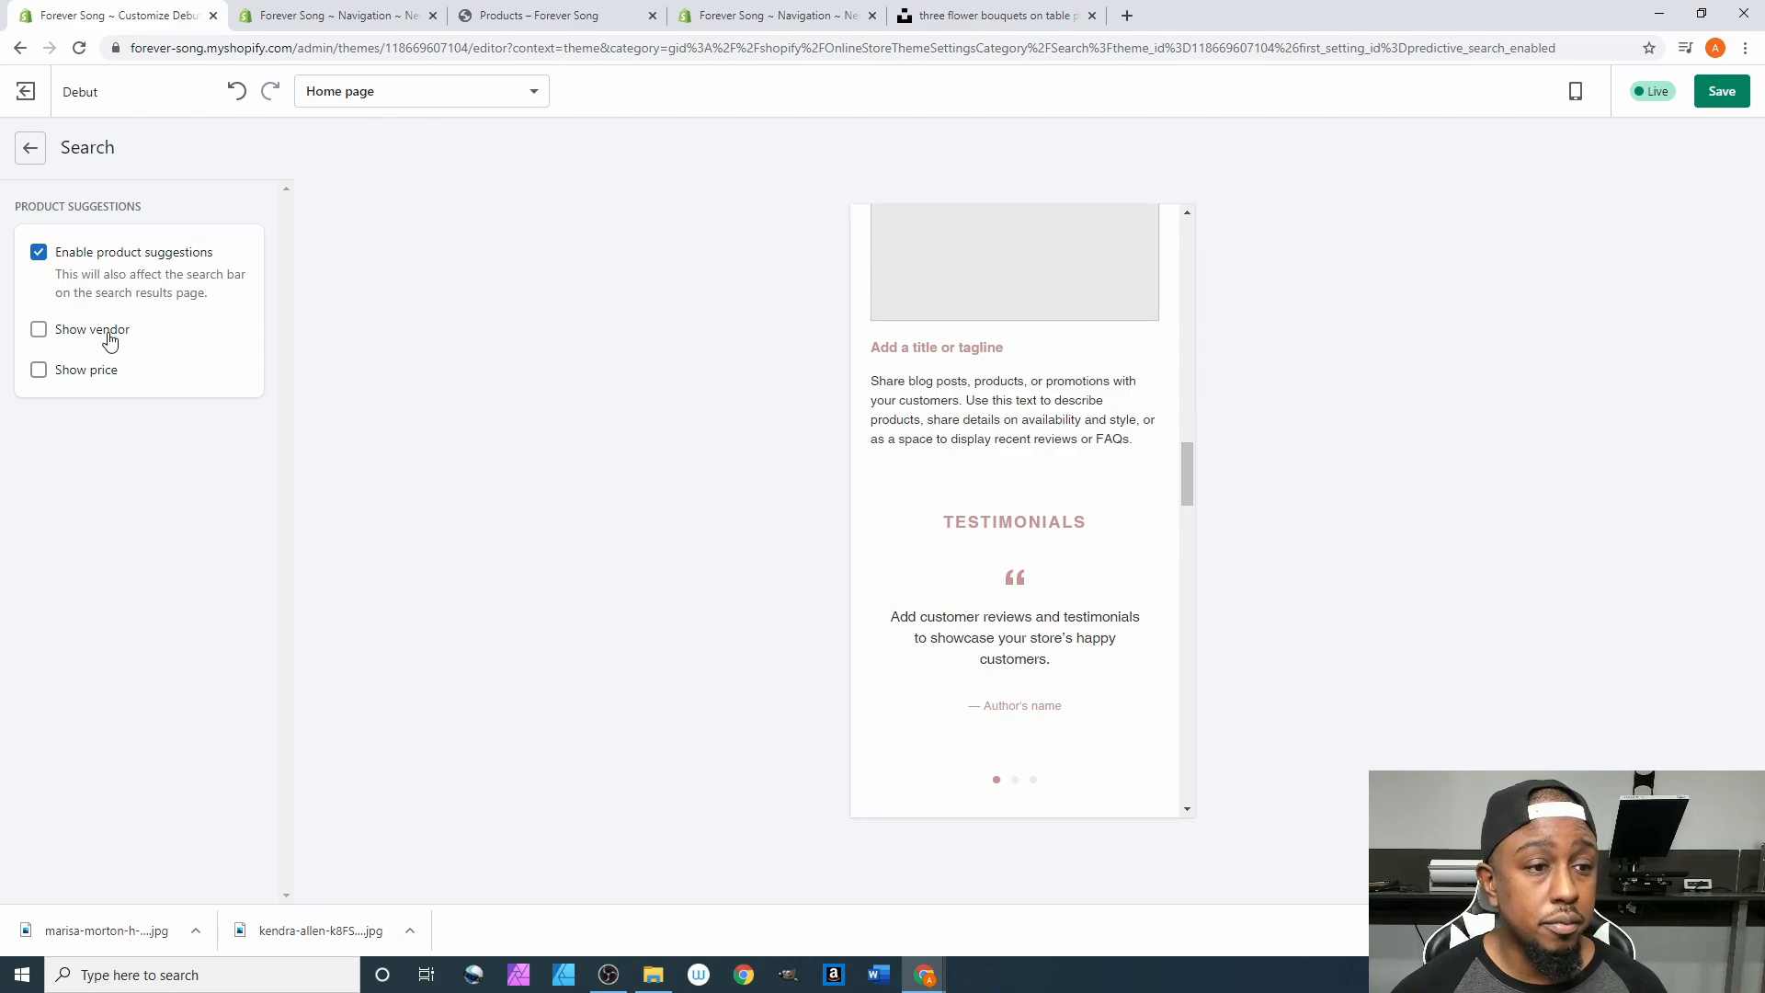
left_click(26, 147)
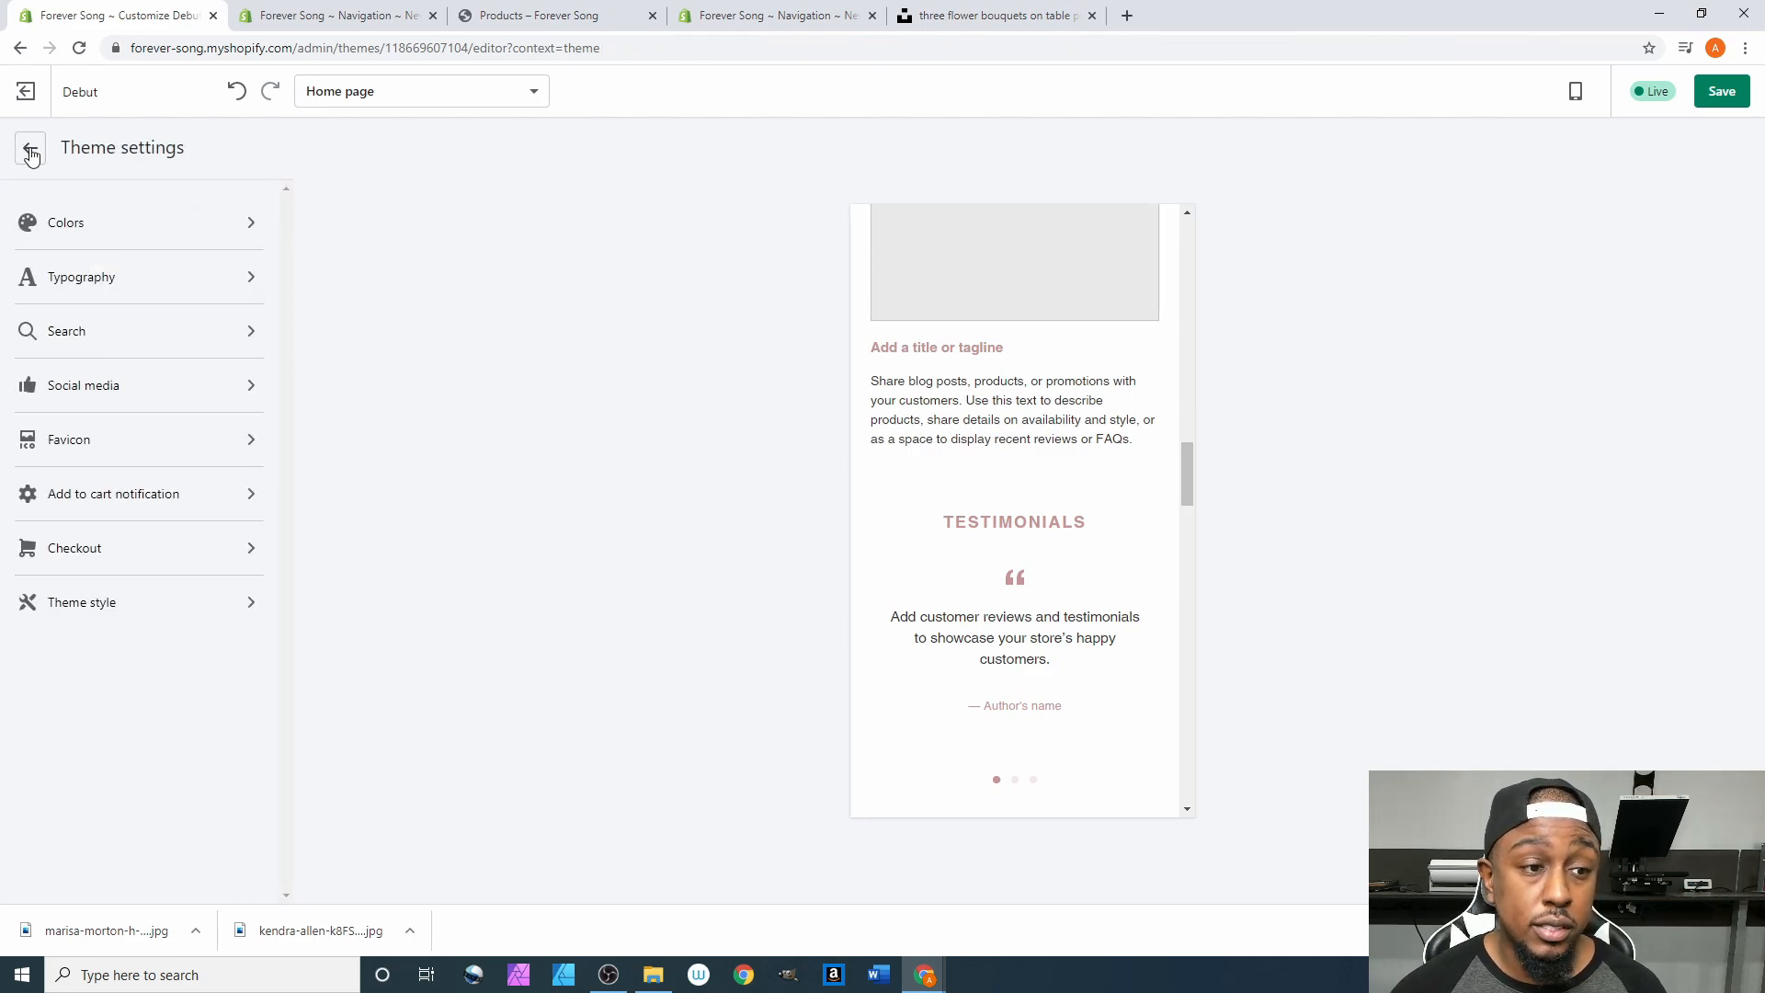
left_click(107, 384)
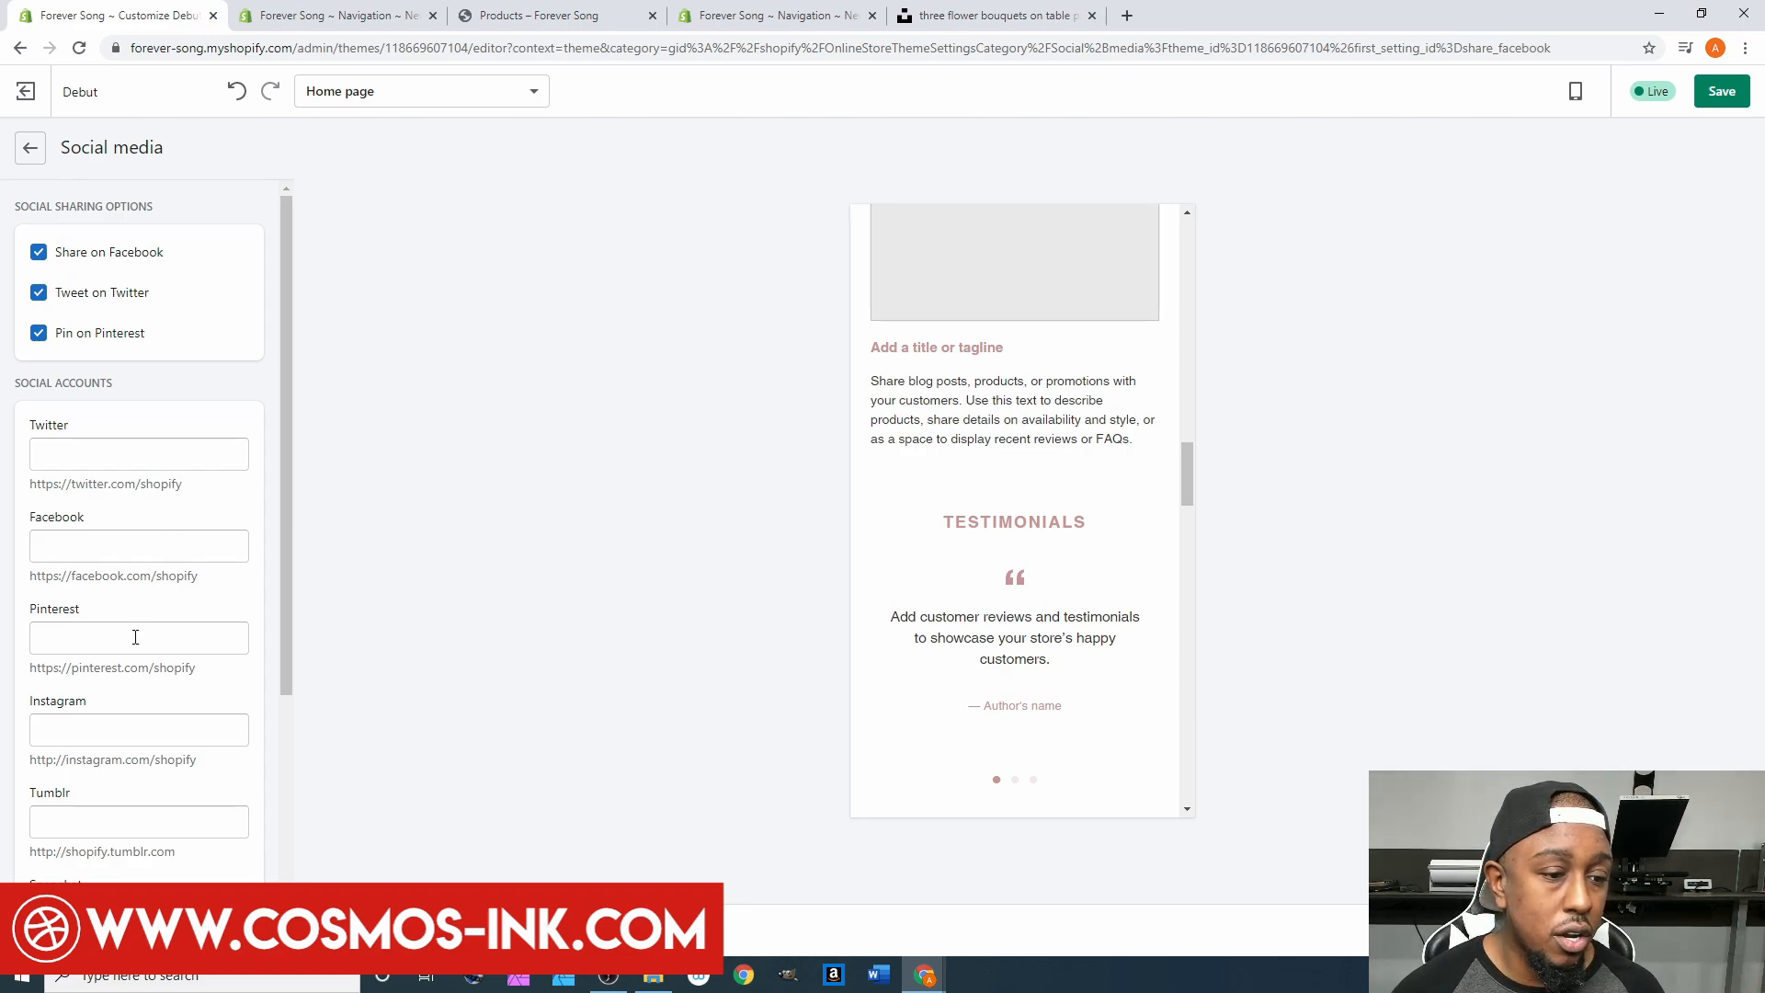
scroll(128, 635, "down", 3)
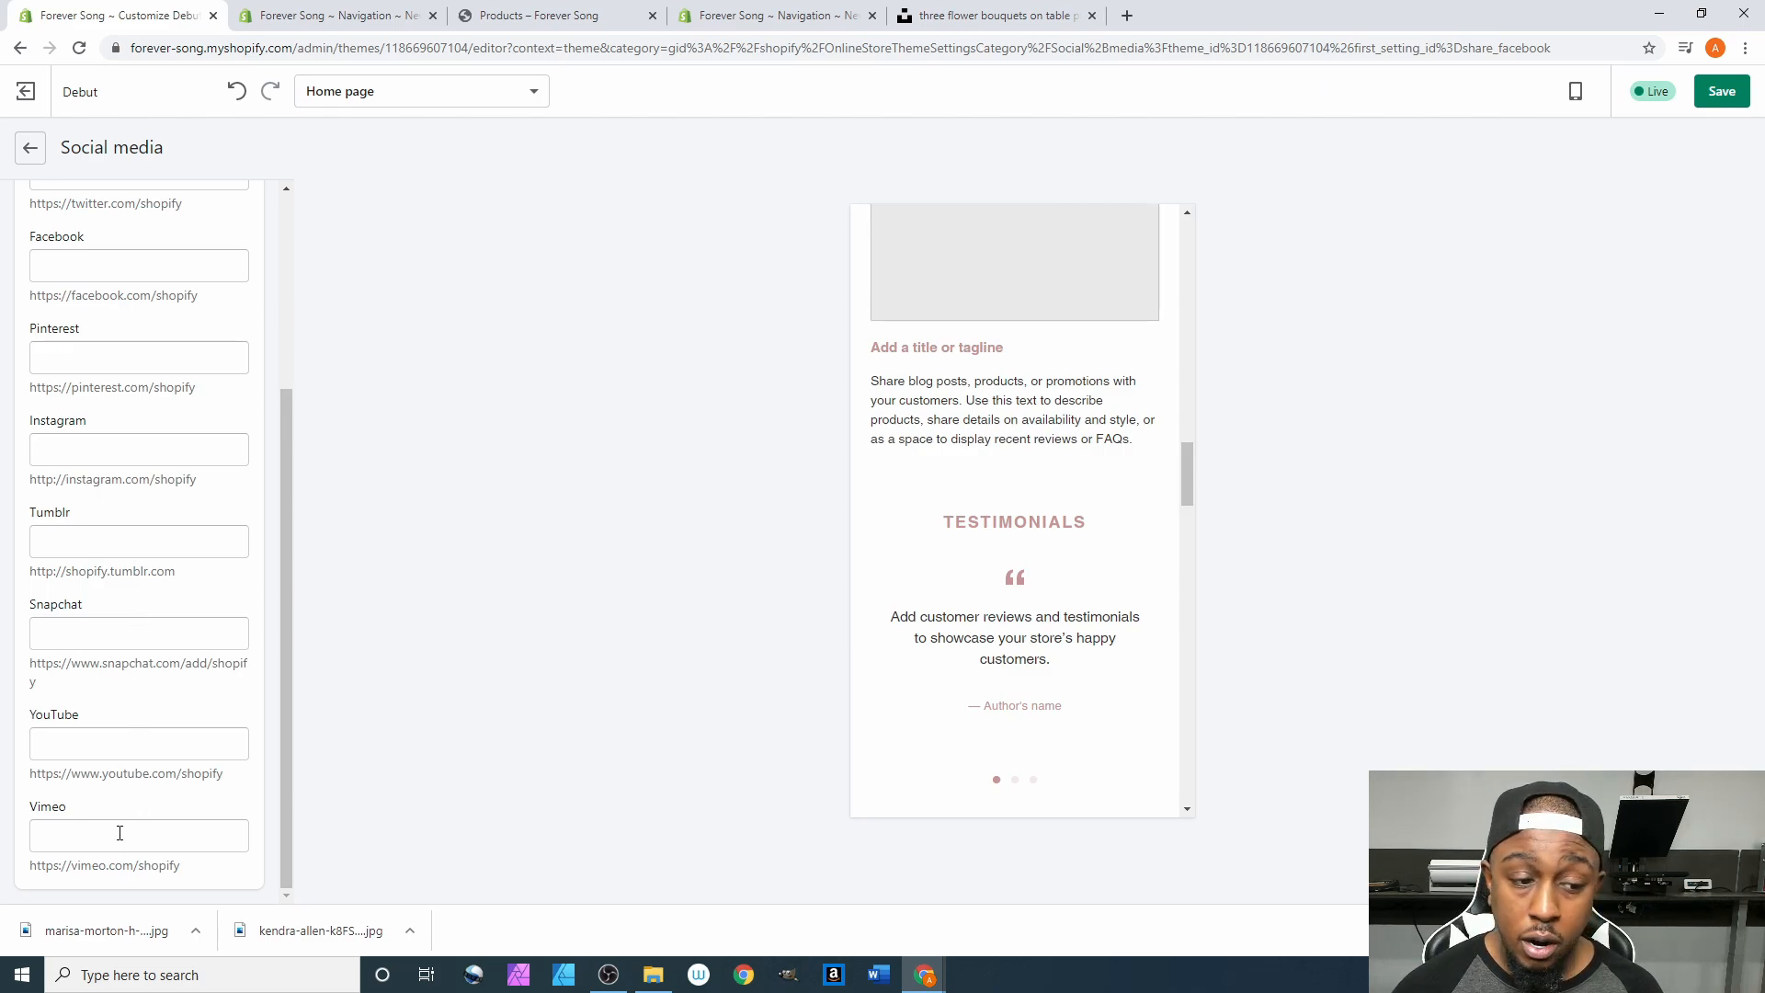
scroll(146, 663, "up", 2)
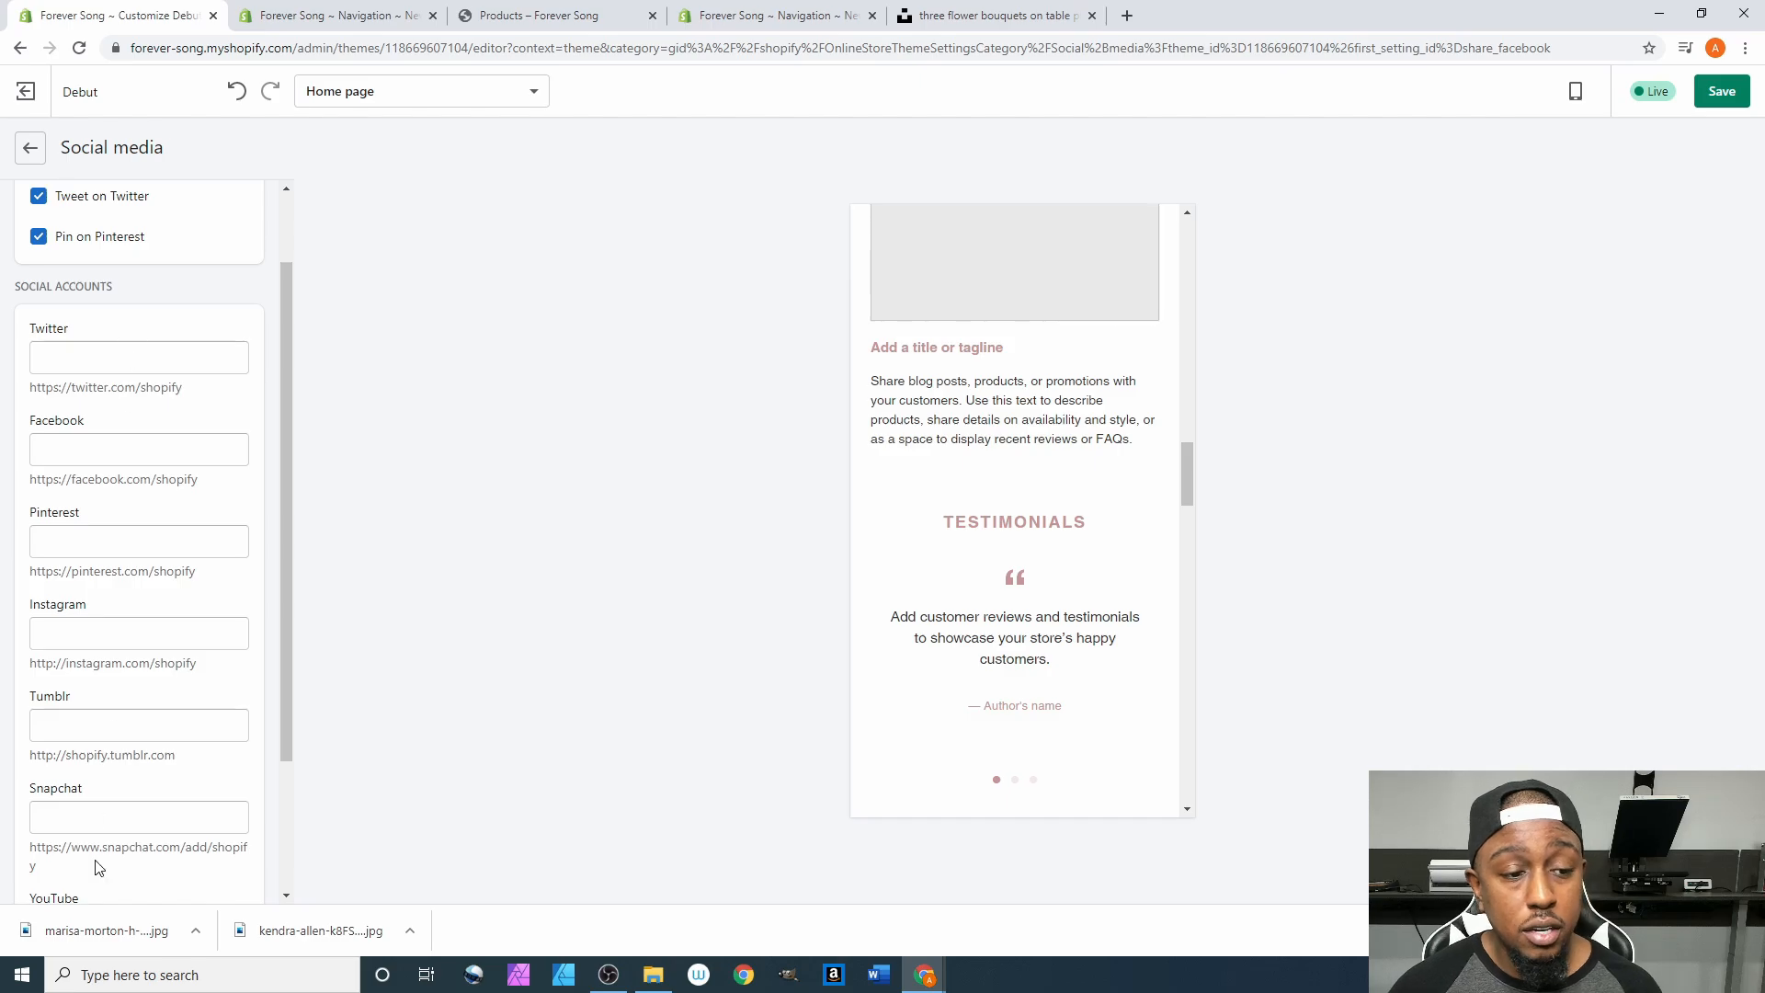
scroll(123, 682, "down", 2)
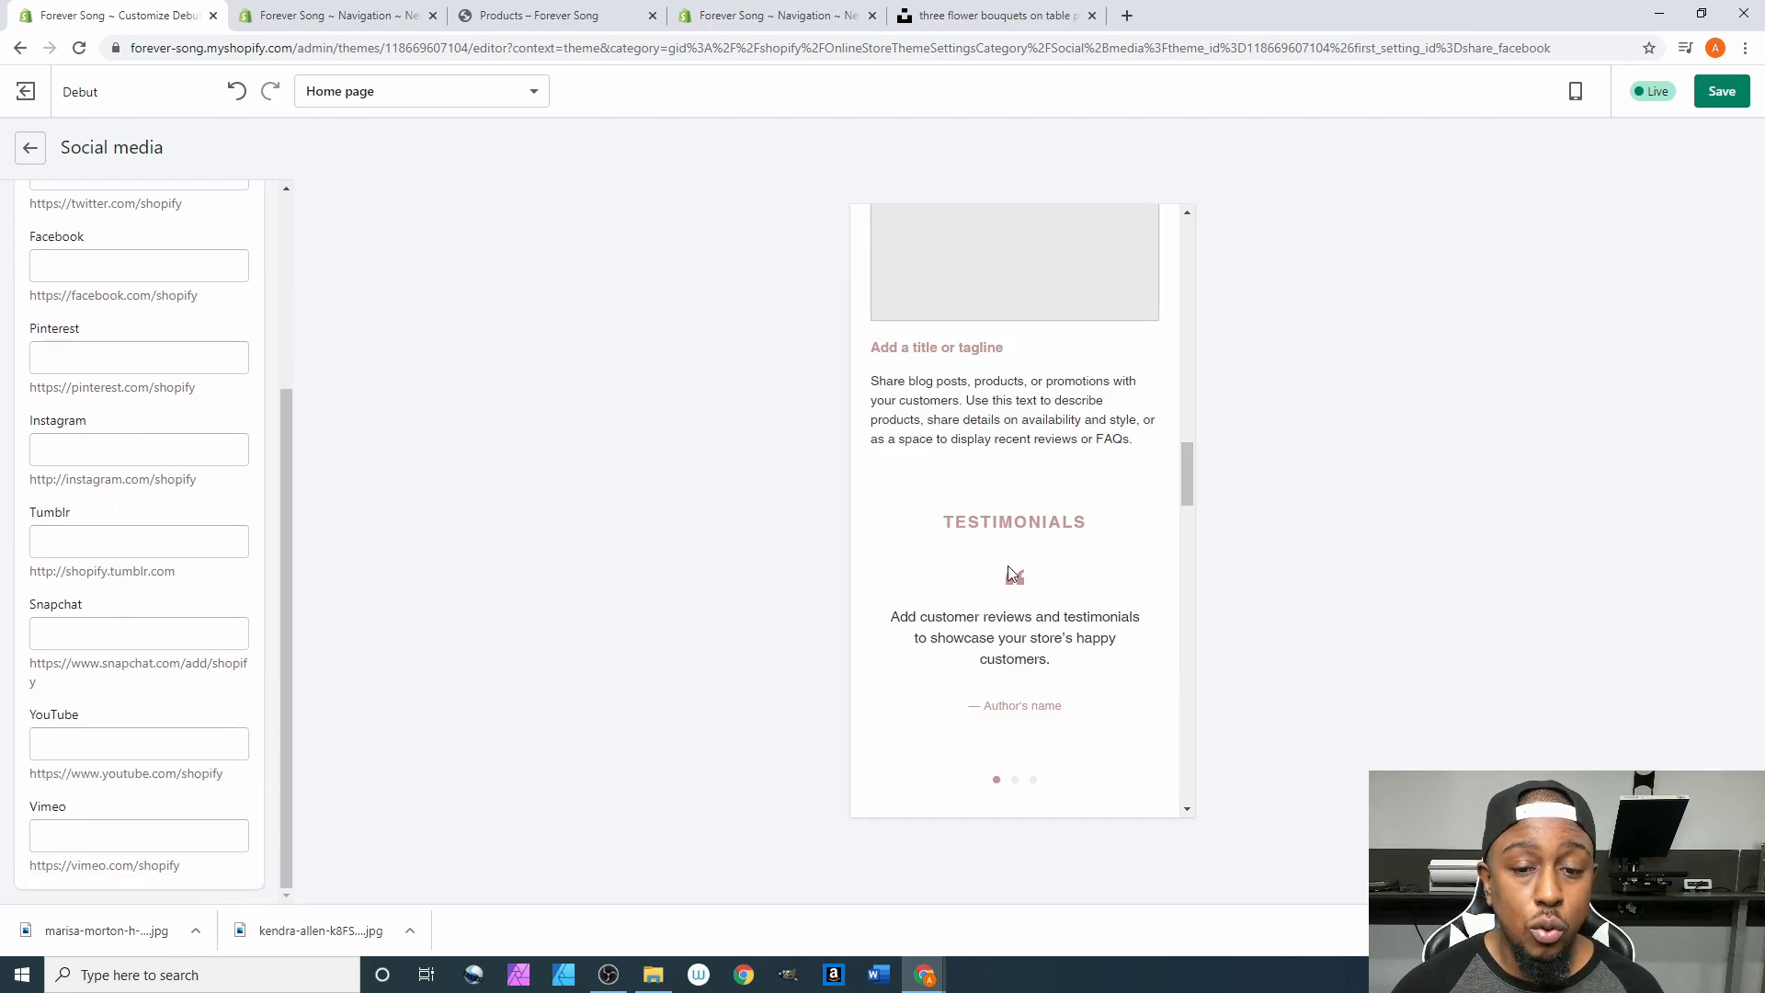
Examine the home page preview down to the footer, recheck the social sharing options, and return to the theme settings.
scroll(1045, 631, "down", 6)
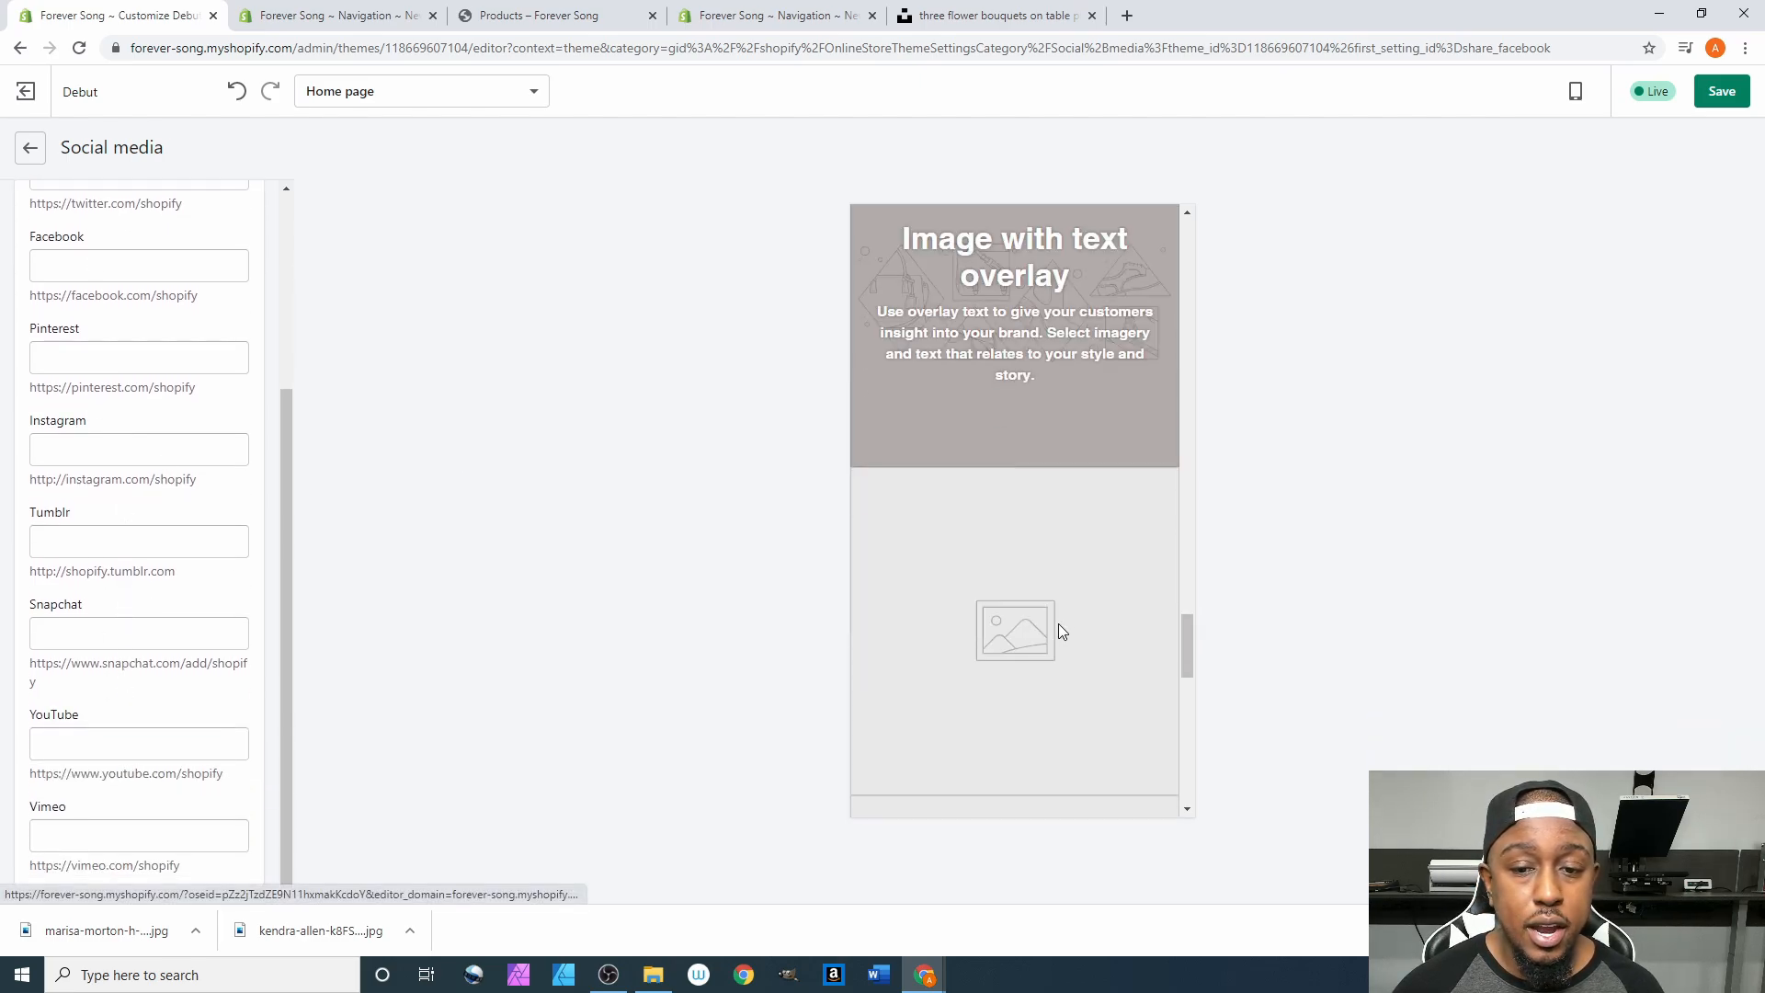
scroll(1067, 635, "down", 5)
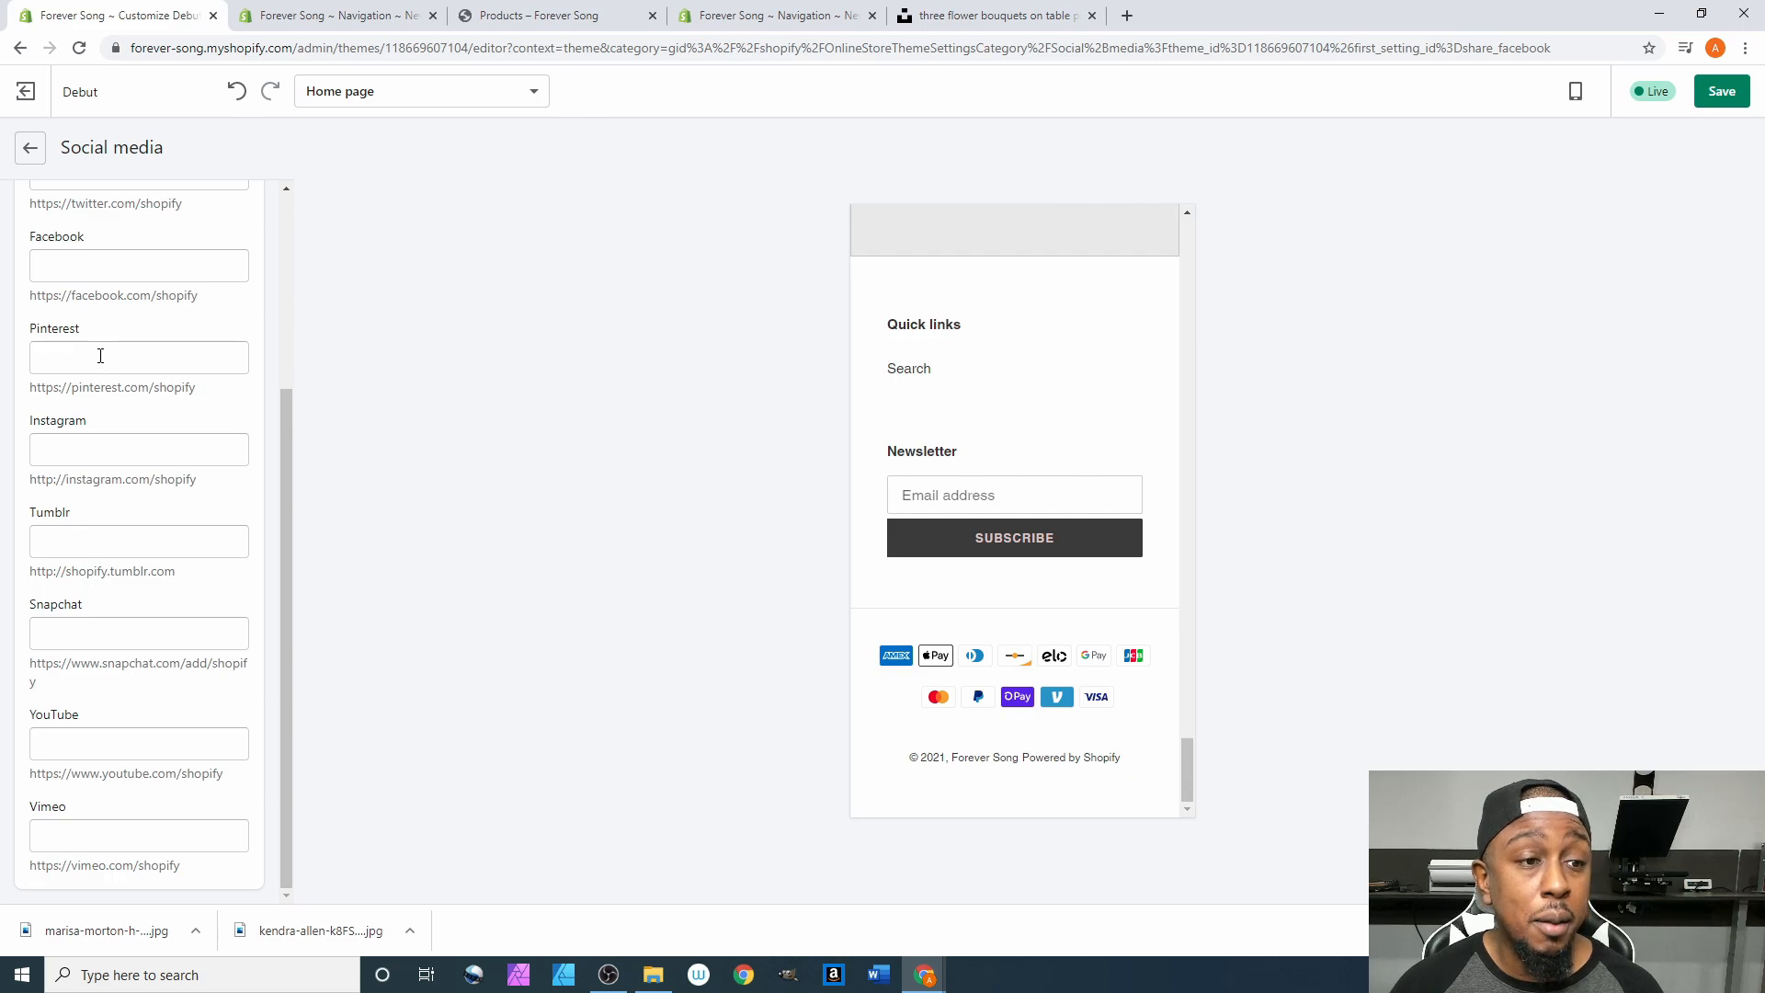
scroll(100, 356, "up", 1)
scroll(125, 329, "up", 2)
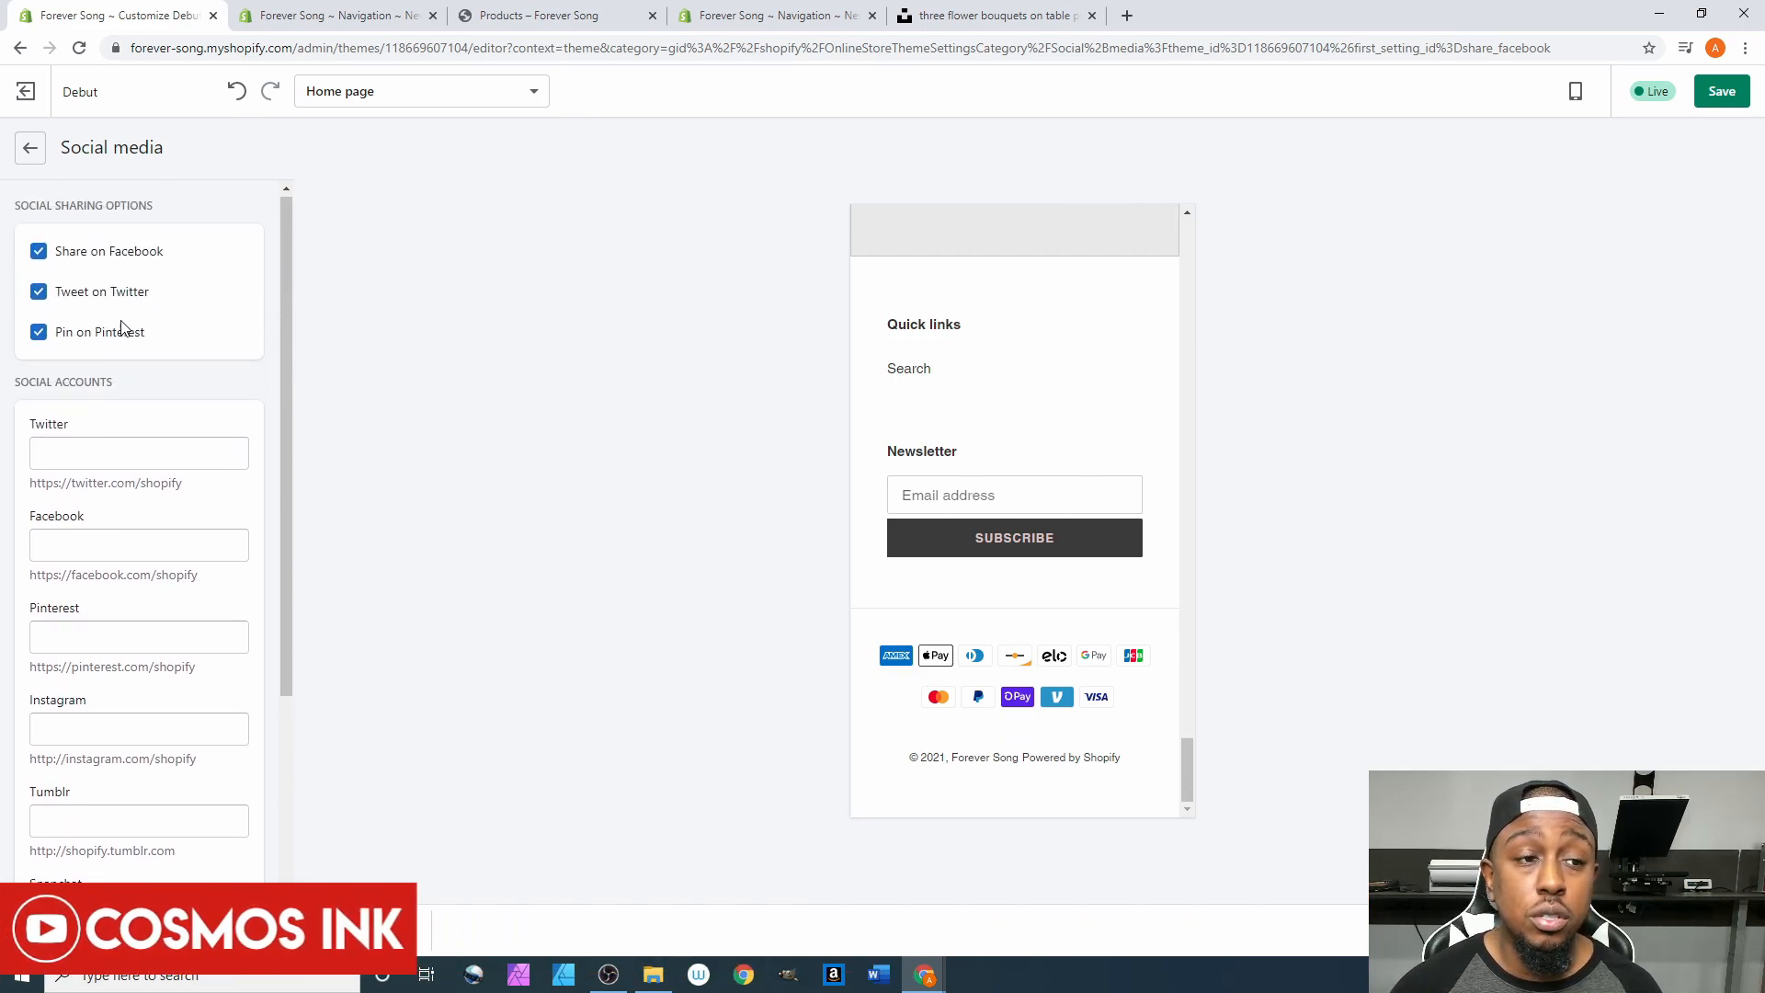
scroll(973, 396, "up", 1)
scroll(973, 396, "up", 5)
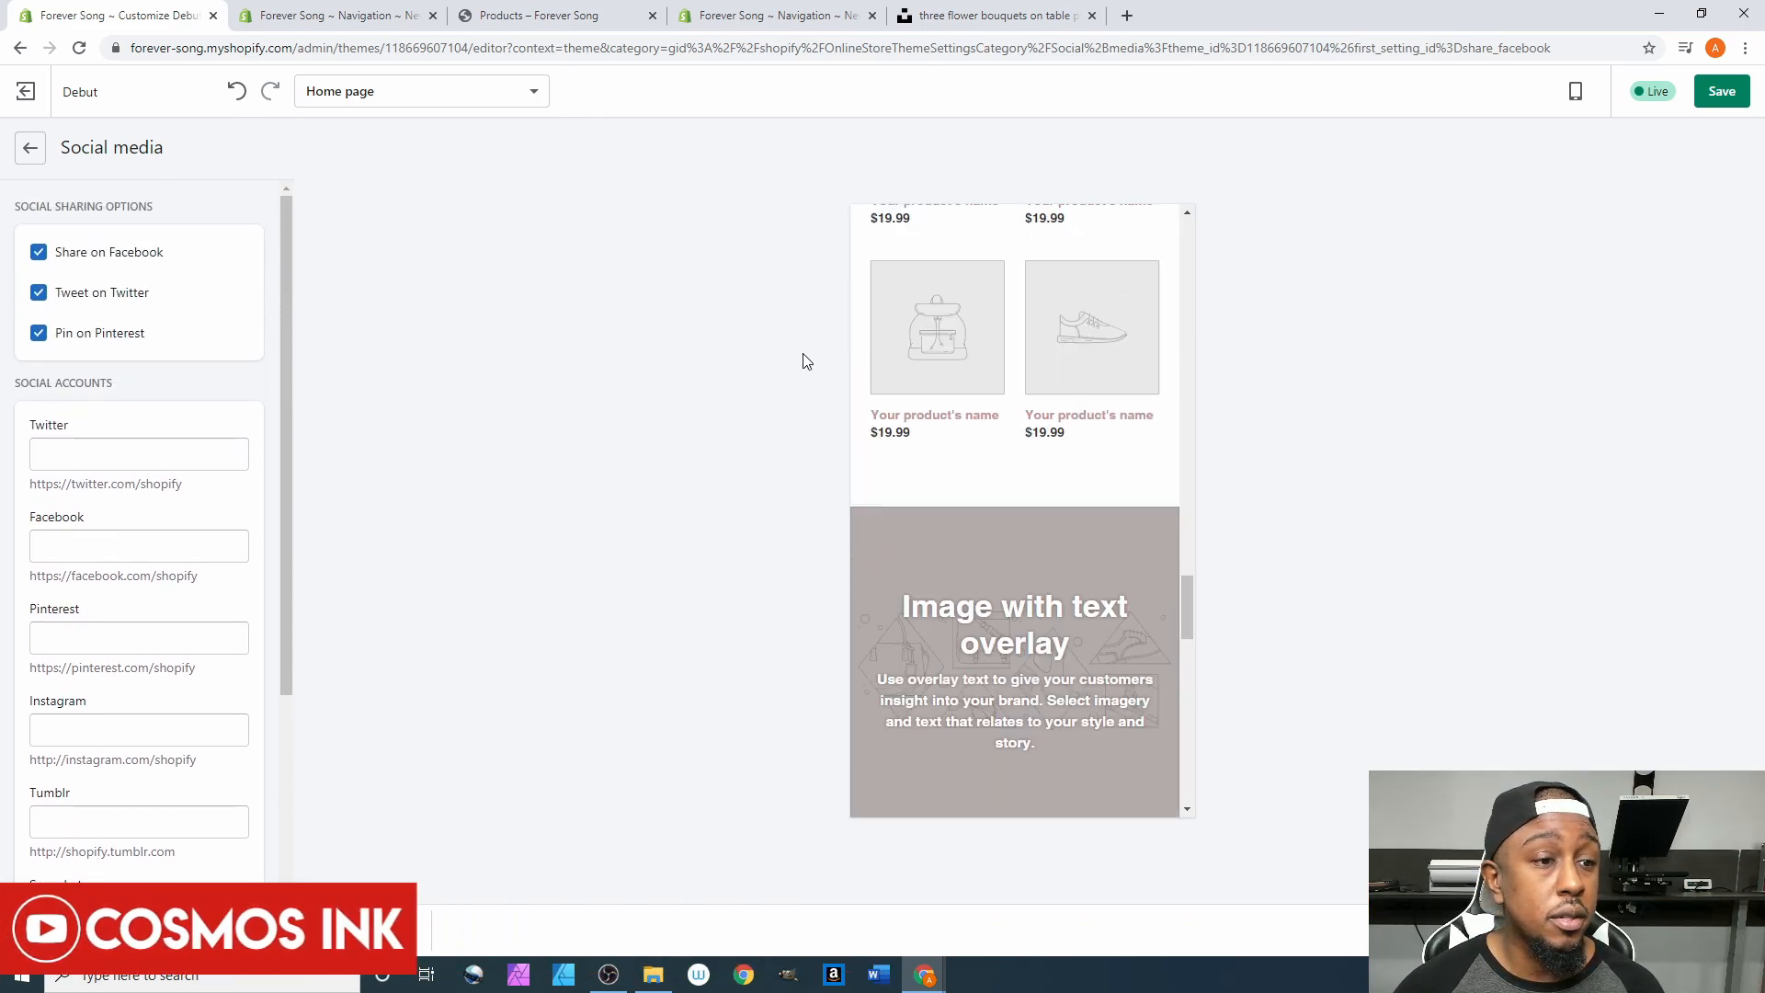
left_click(31, 149)
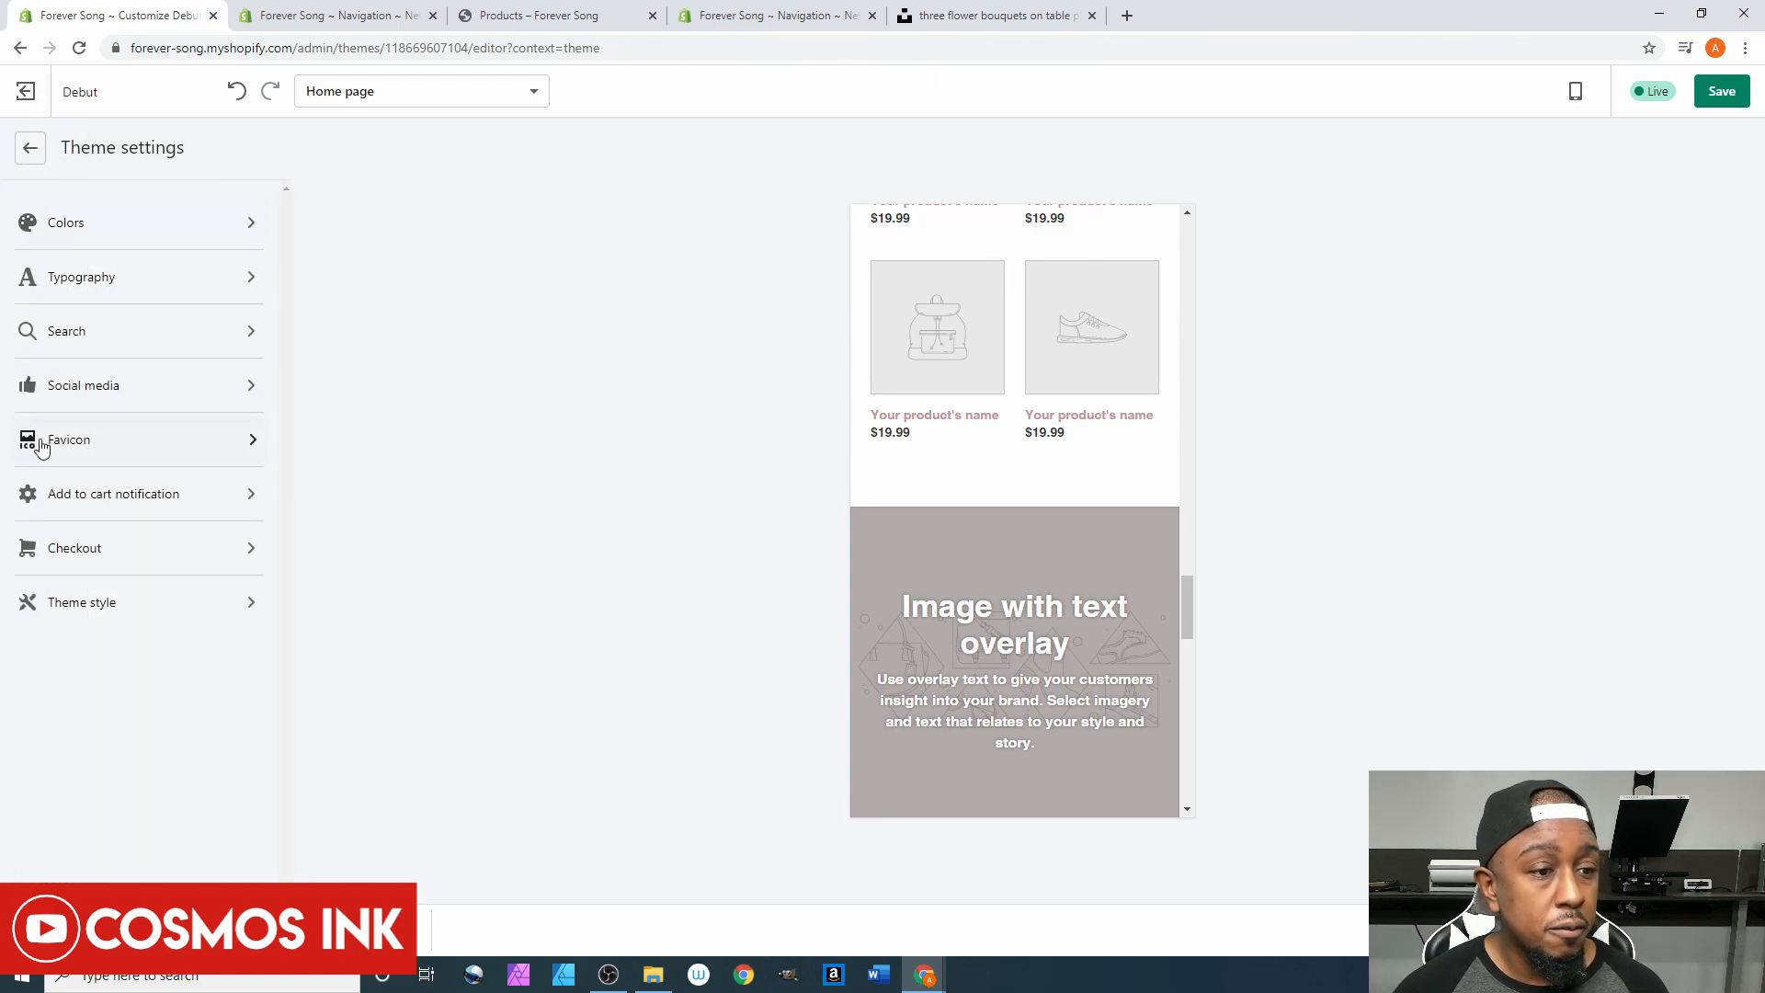
Open the Favicon settings, then load cosmos-ink.com in the Unsplash browser tab to view its favicon as an example.
left_click(86, 443)
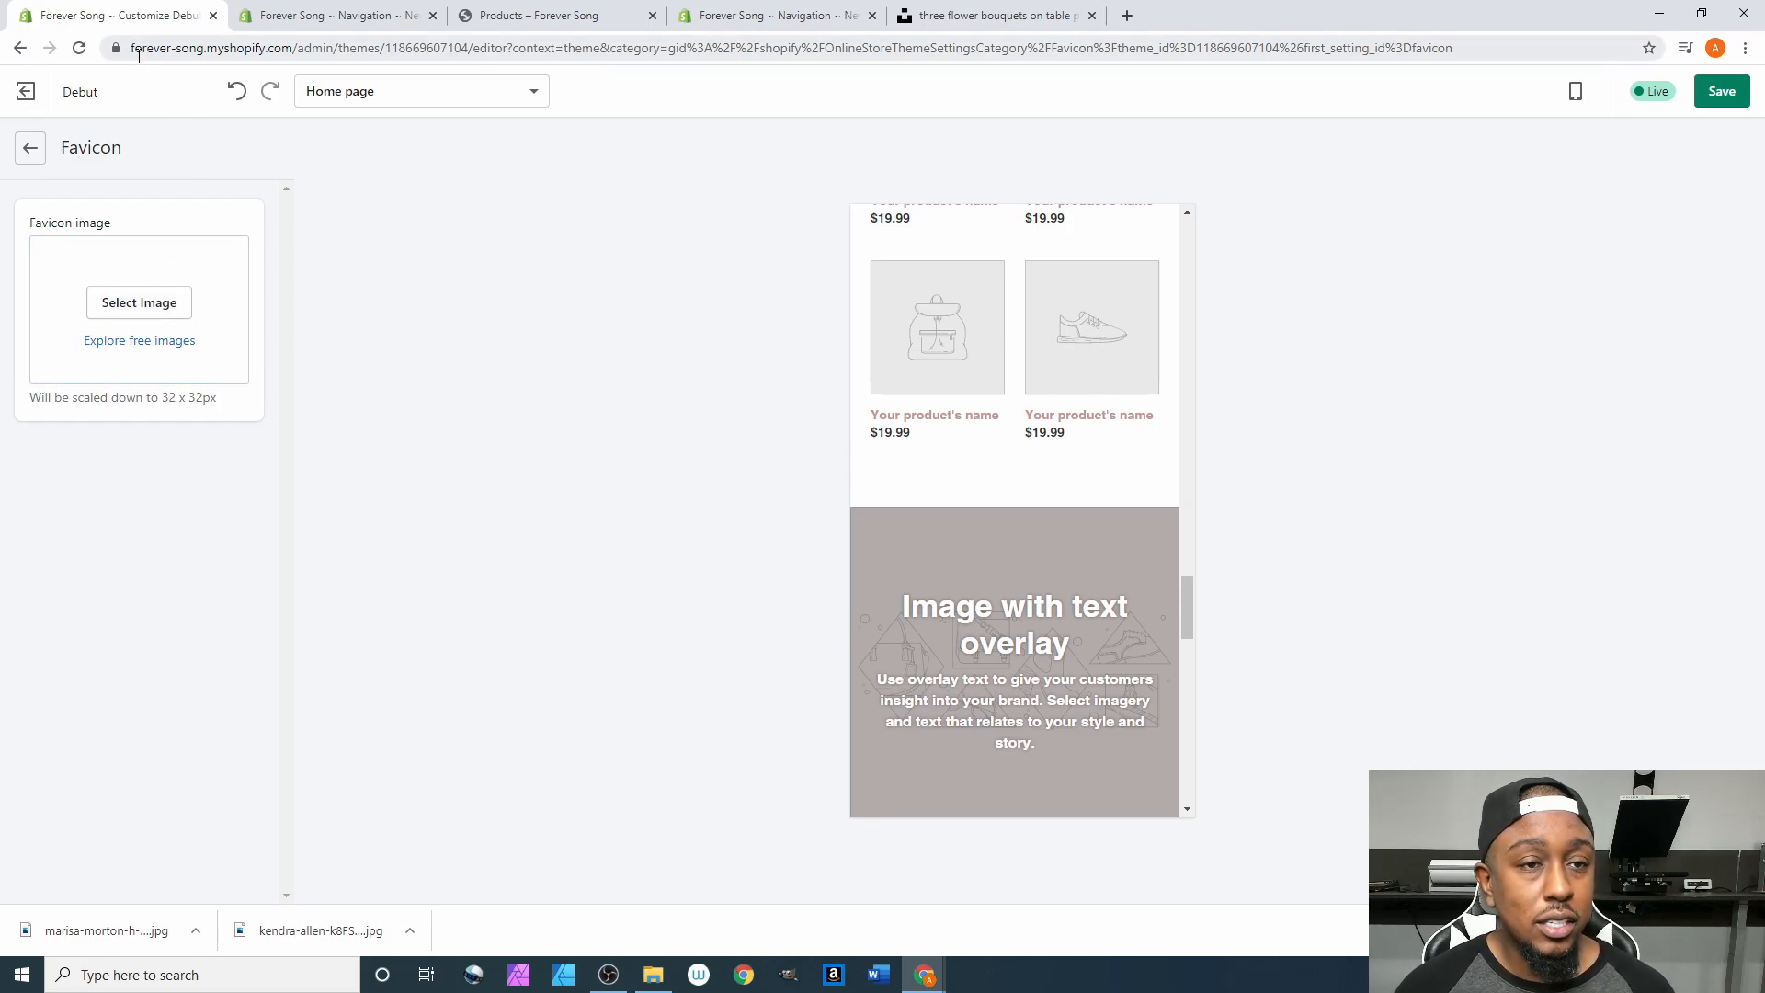
left_click(975, 16)
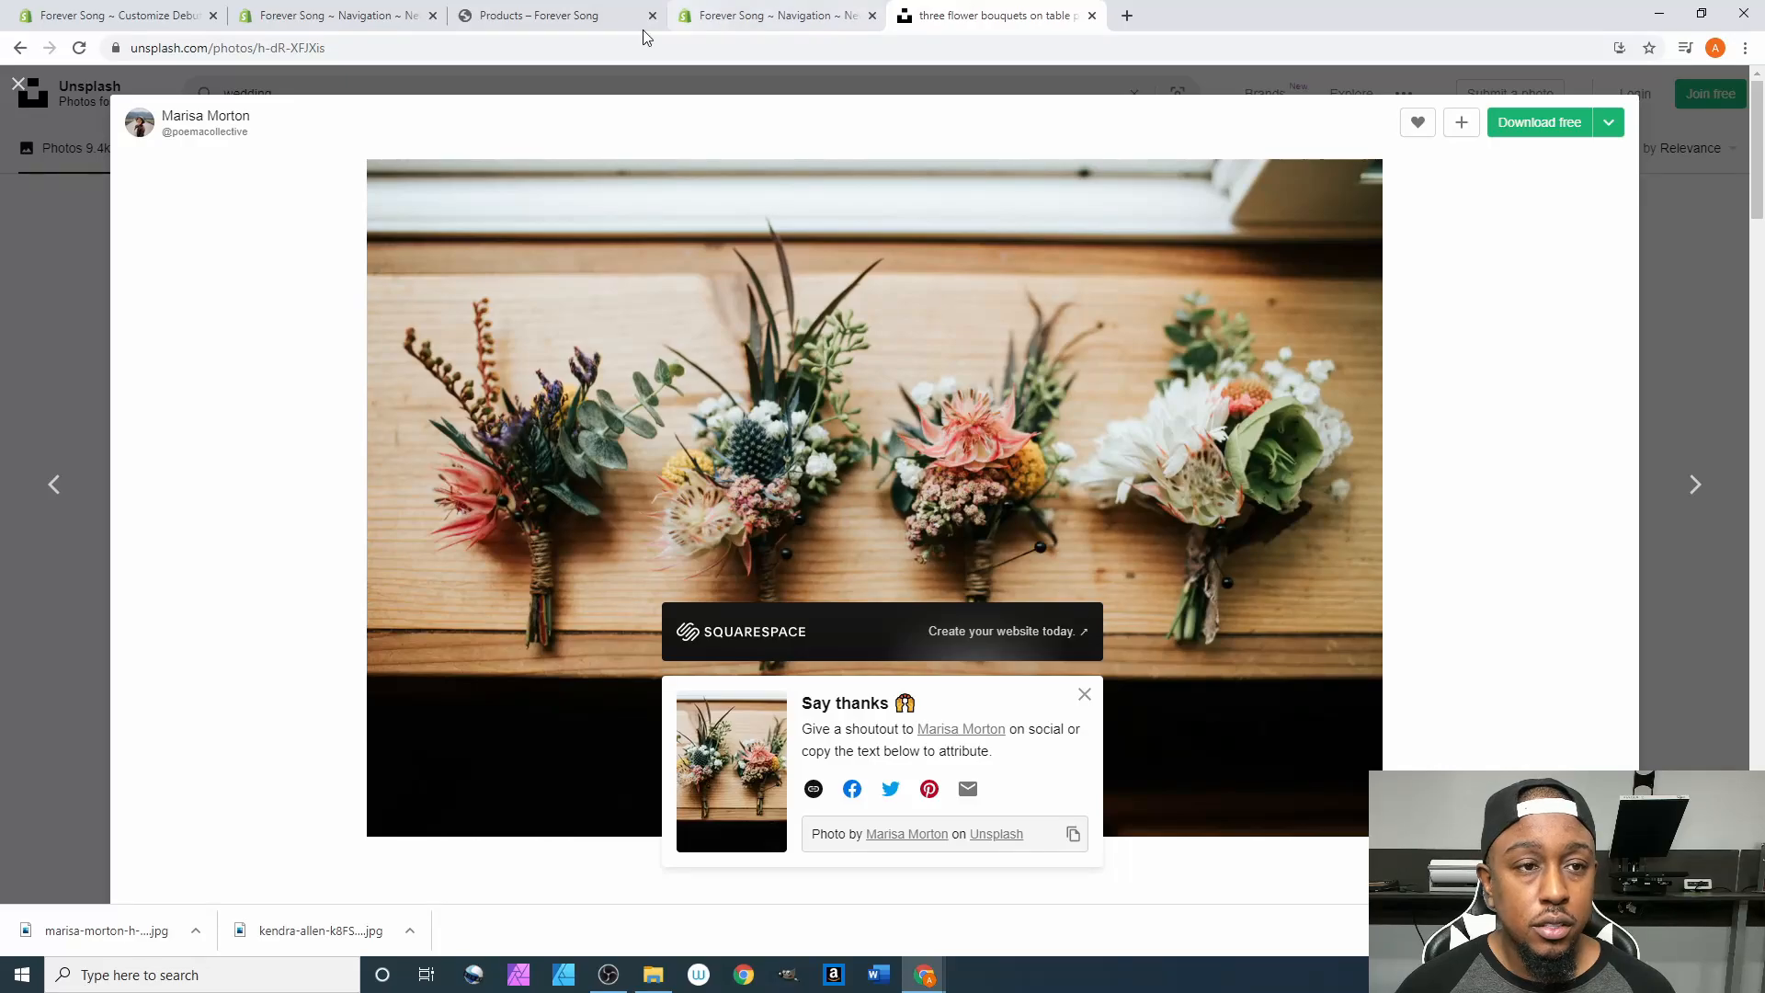
left_click(589, 44)
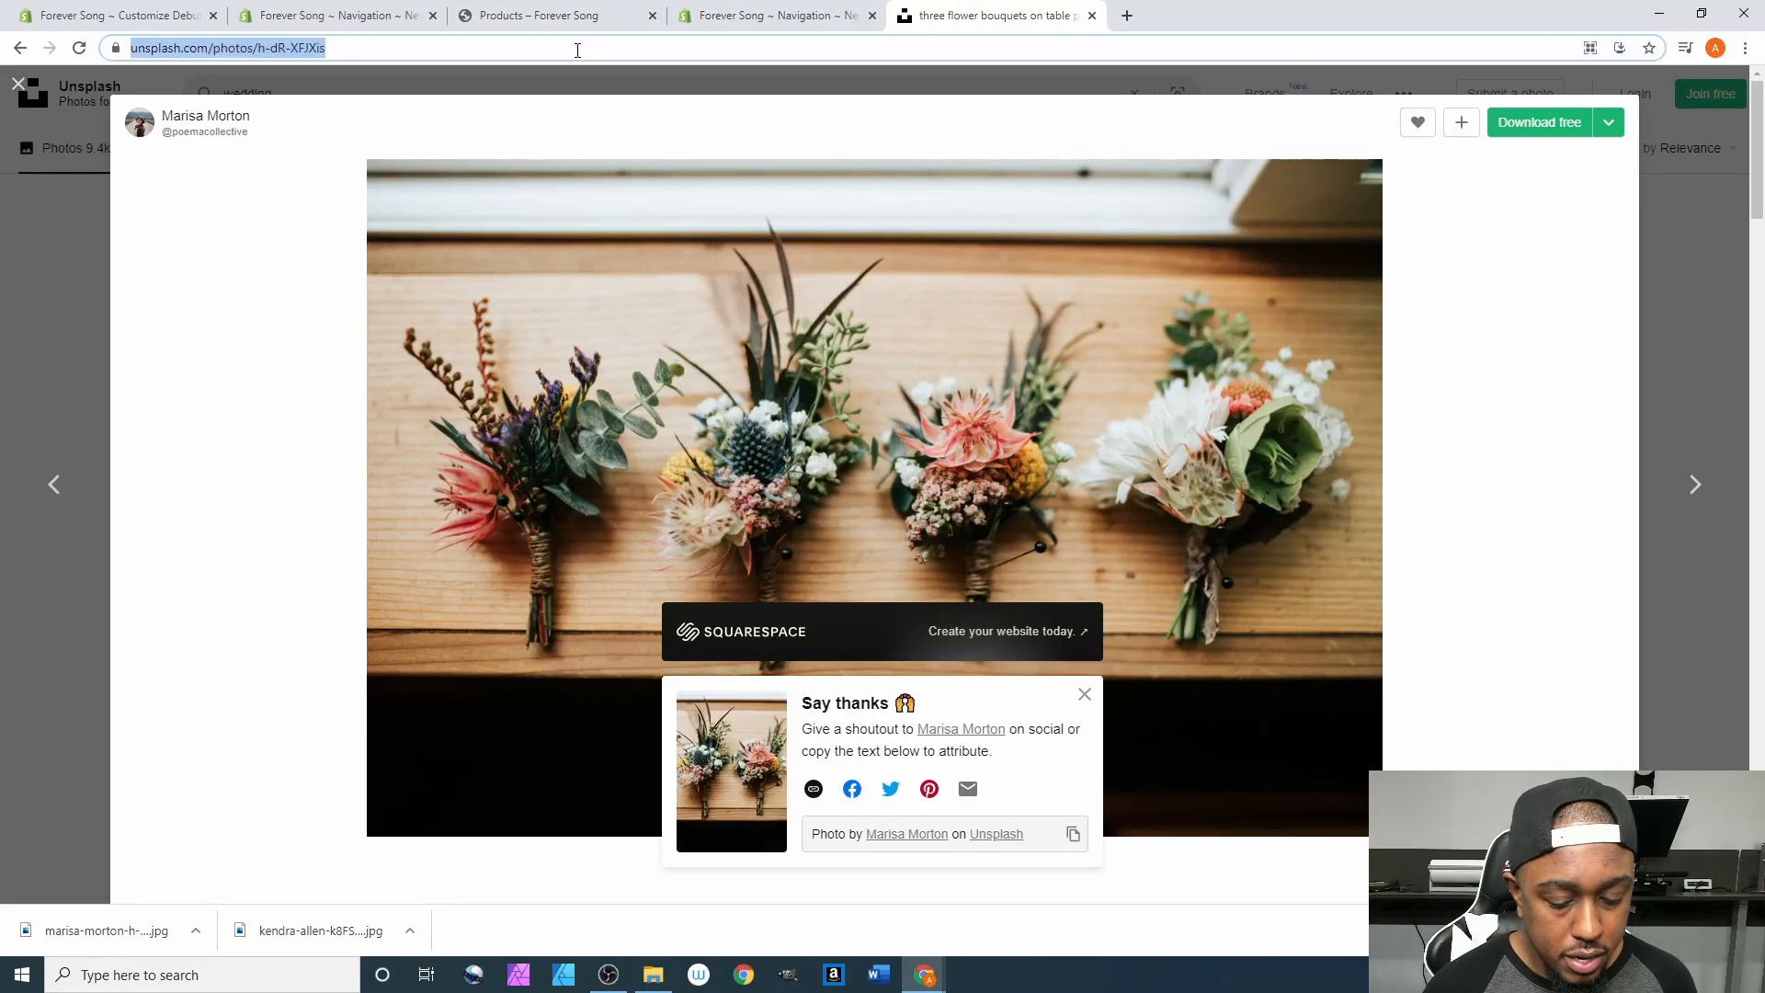
type("cosmos")
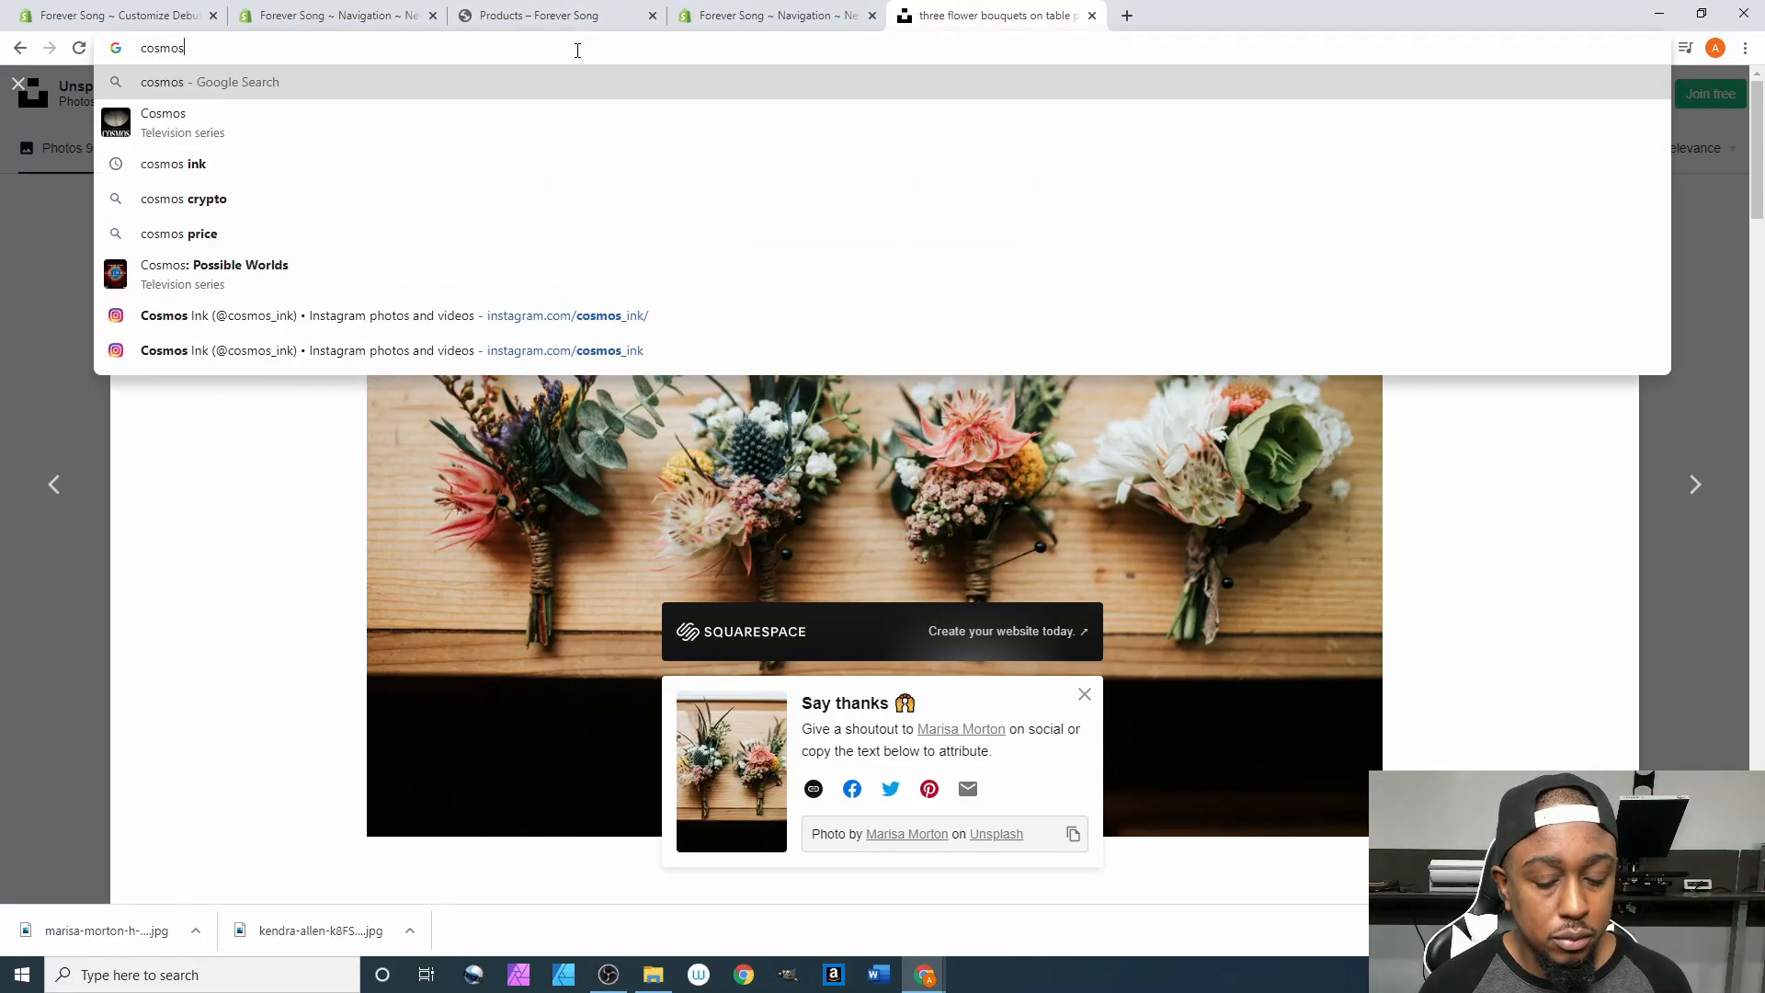
type("-ink.com")
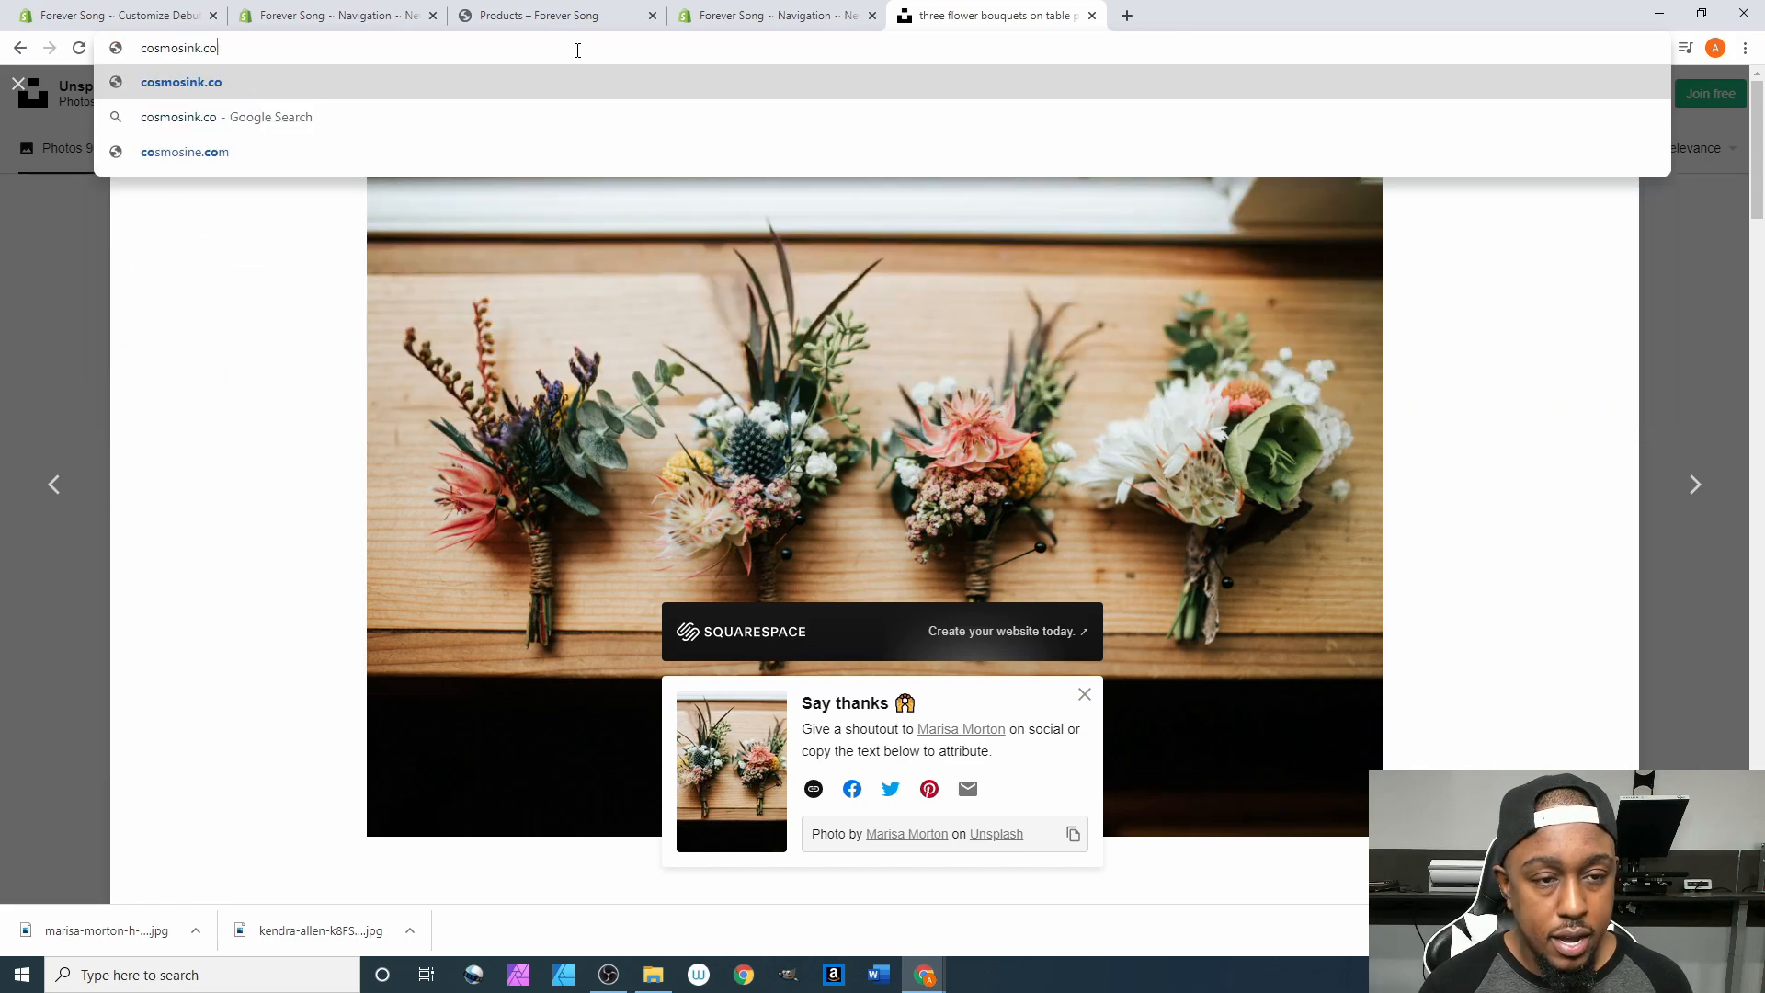
key("Return")
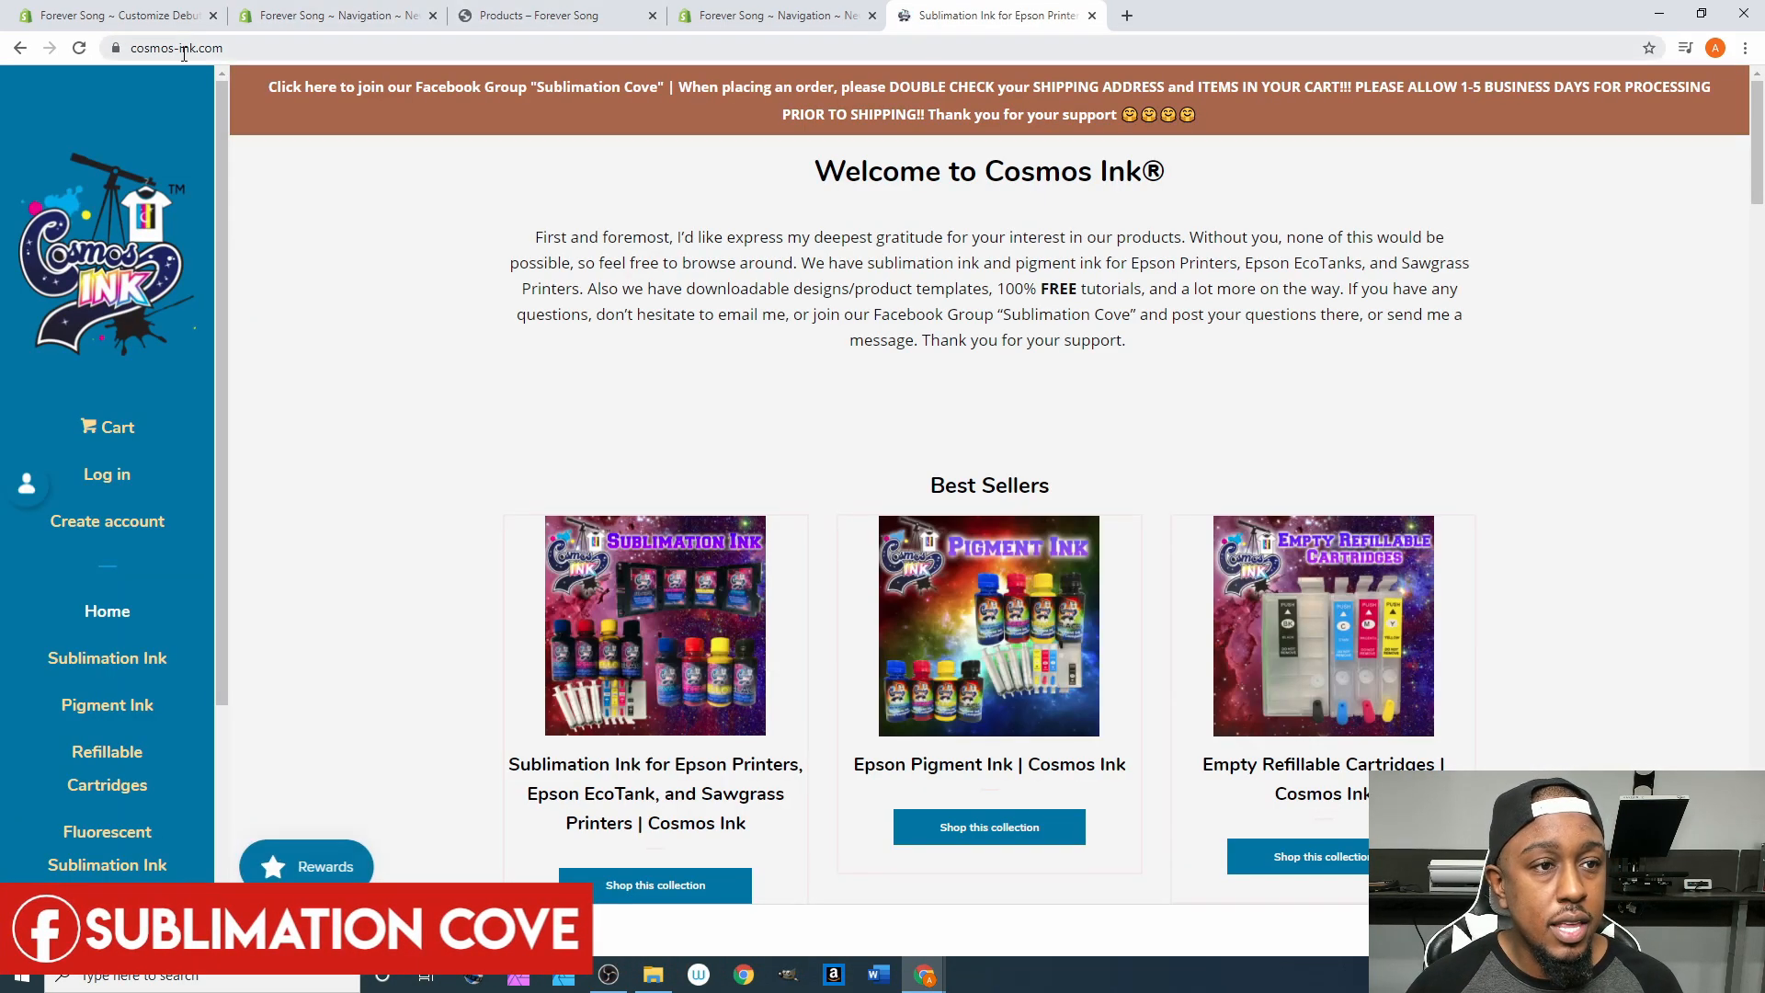
Go back to the Unsplash page, look up cosmosink.com in the address bar to show its favicon, and return to the theme's Favicon settings.
left_click(154, 57)
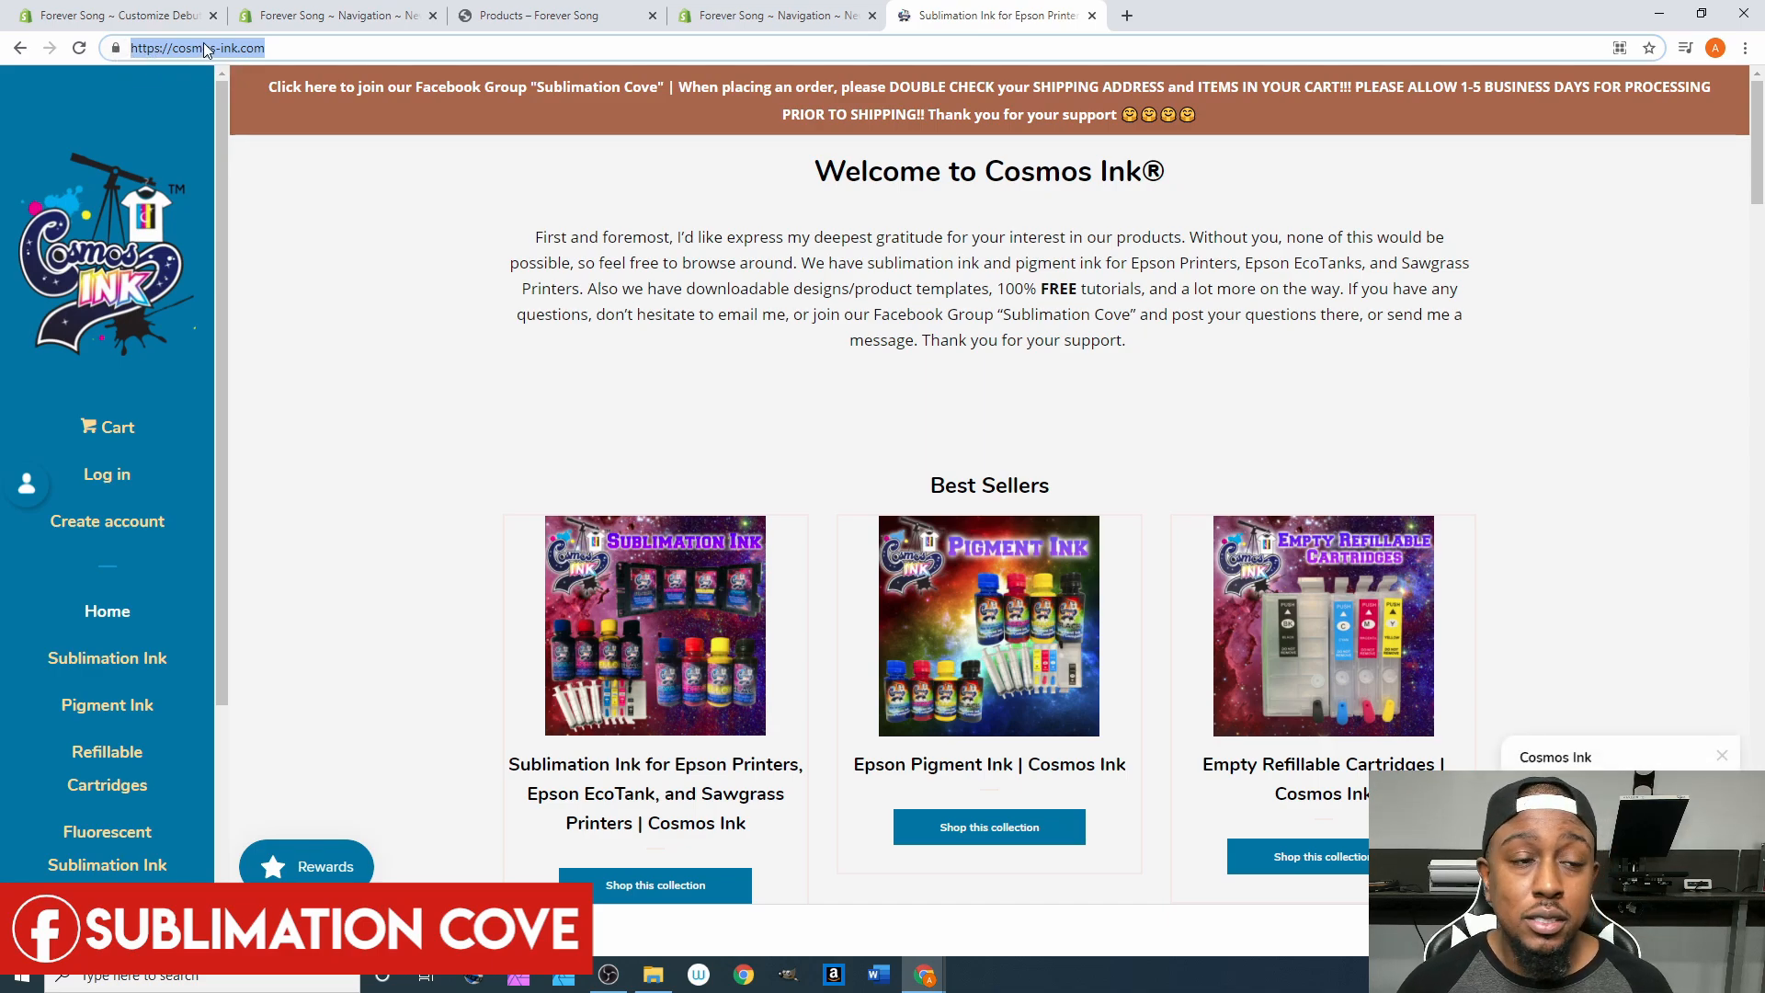
left_click(20, 48)
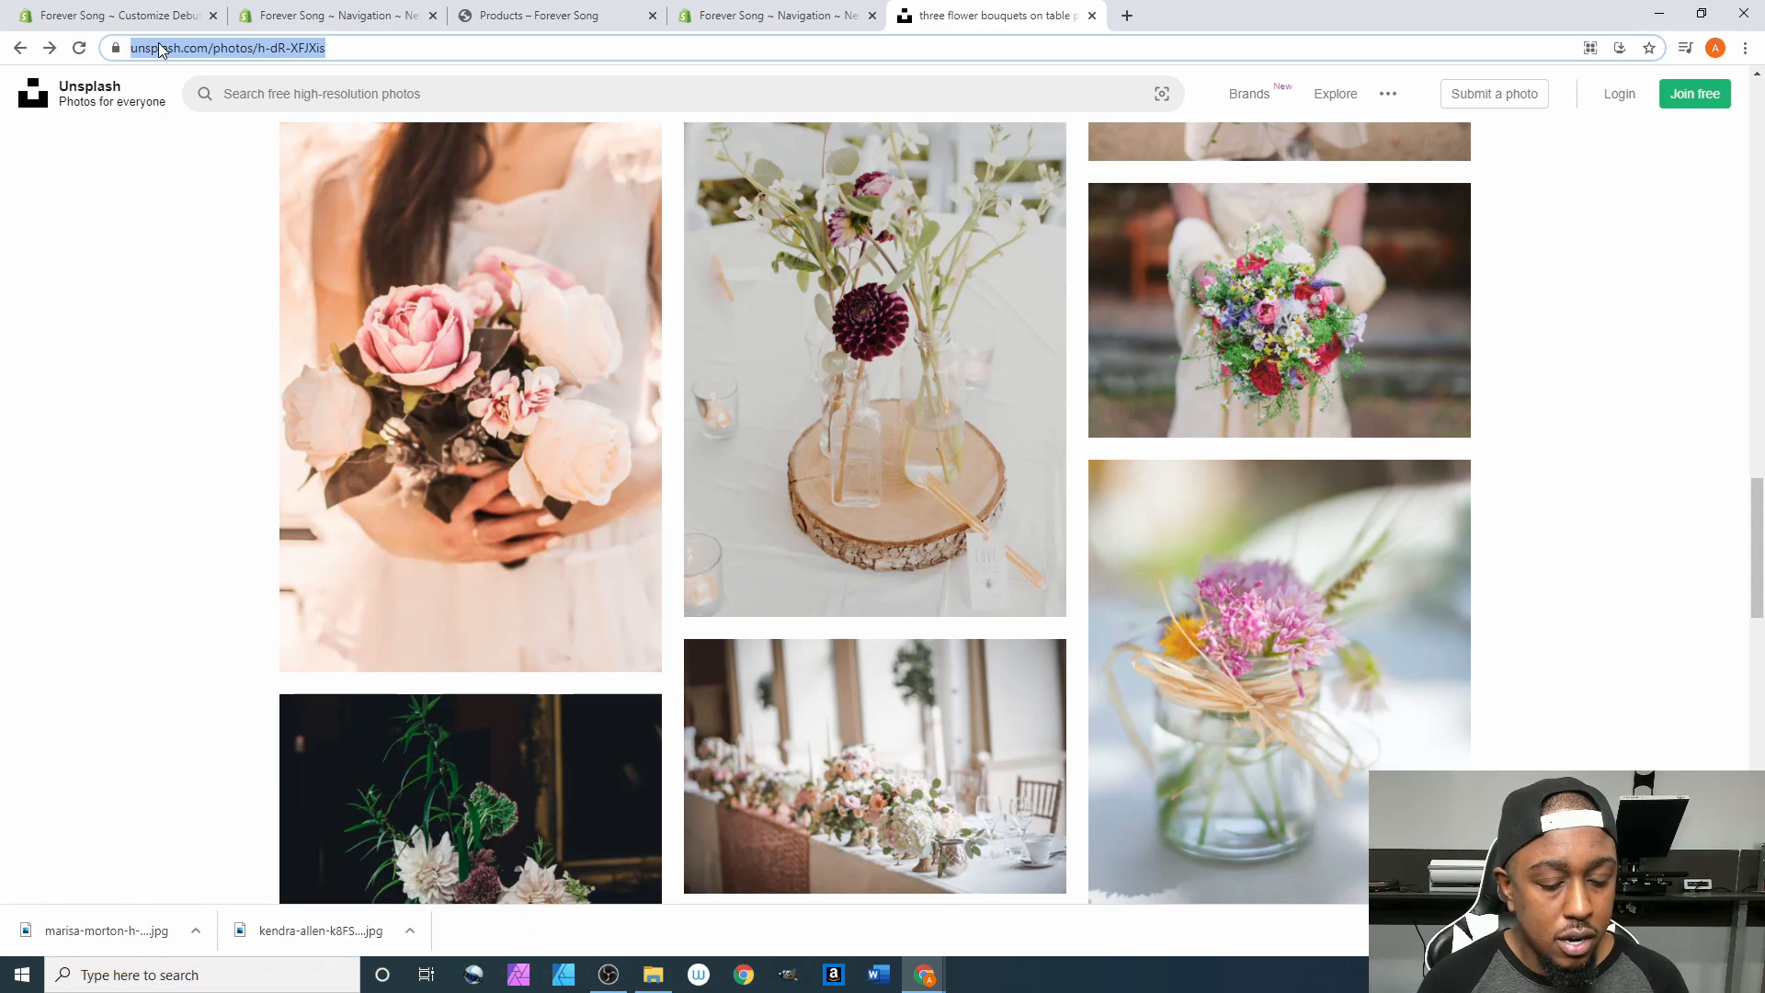
type("cosmosink.com")
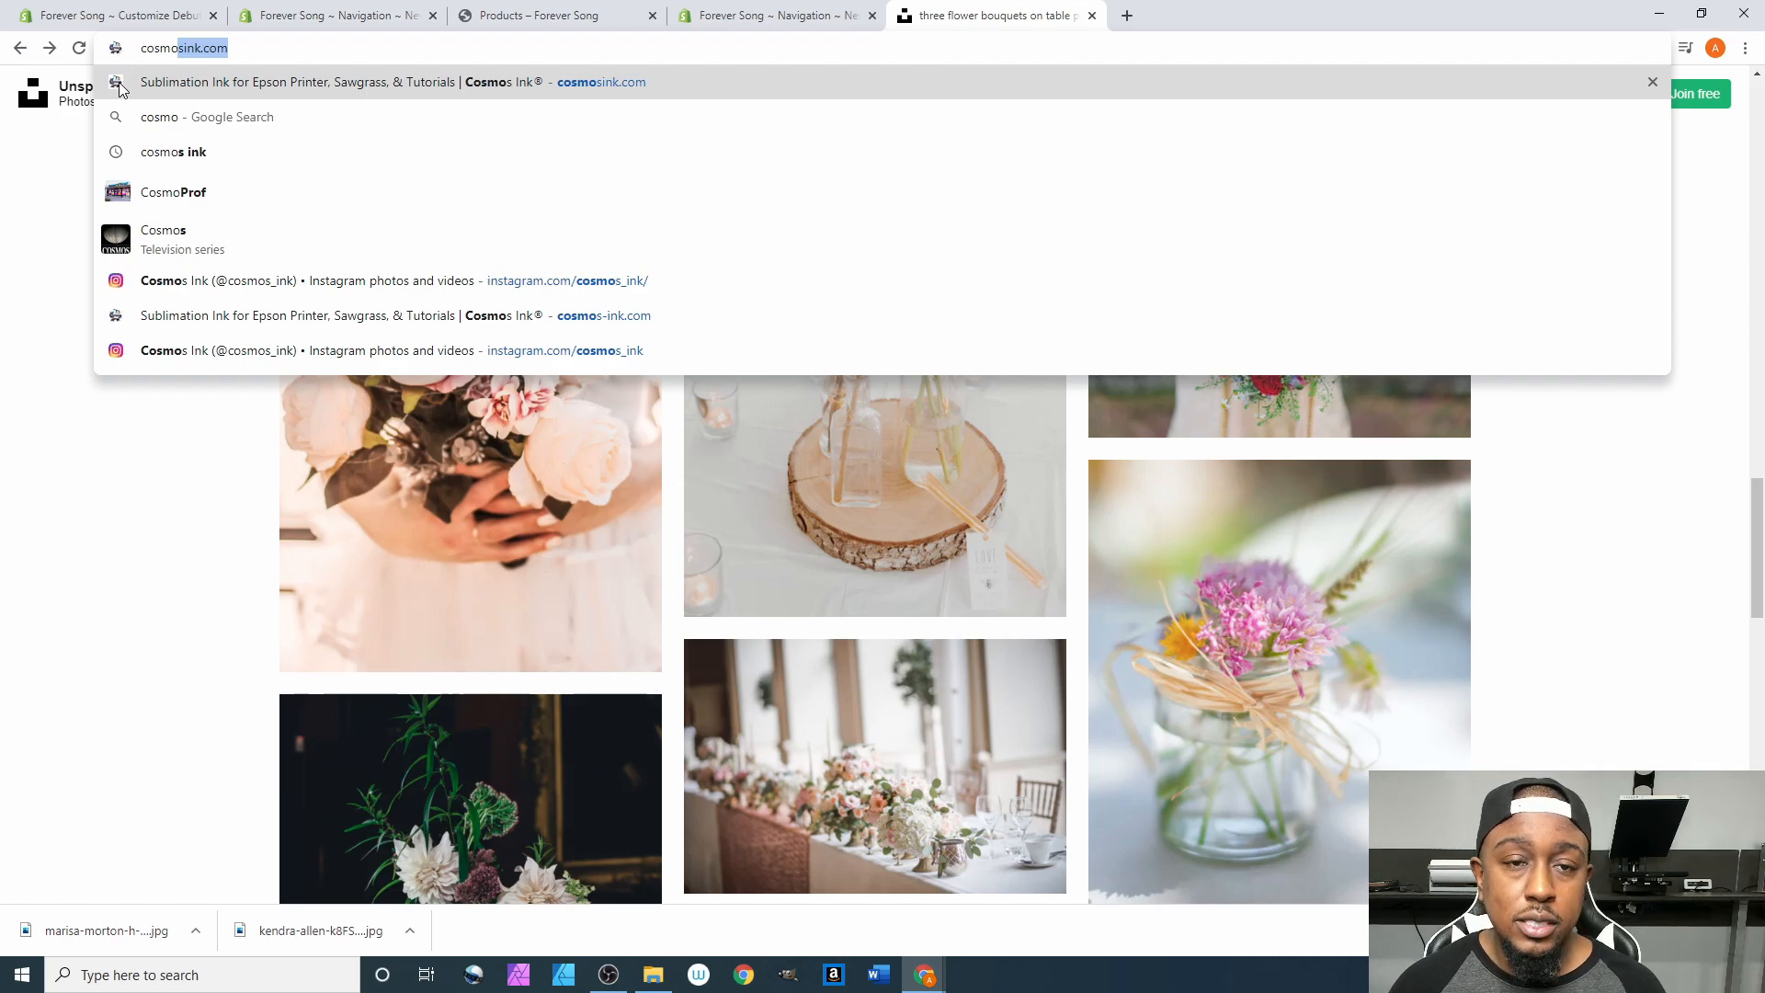
left_click(740, 14)
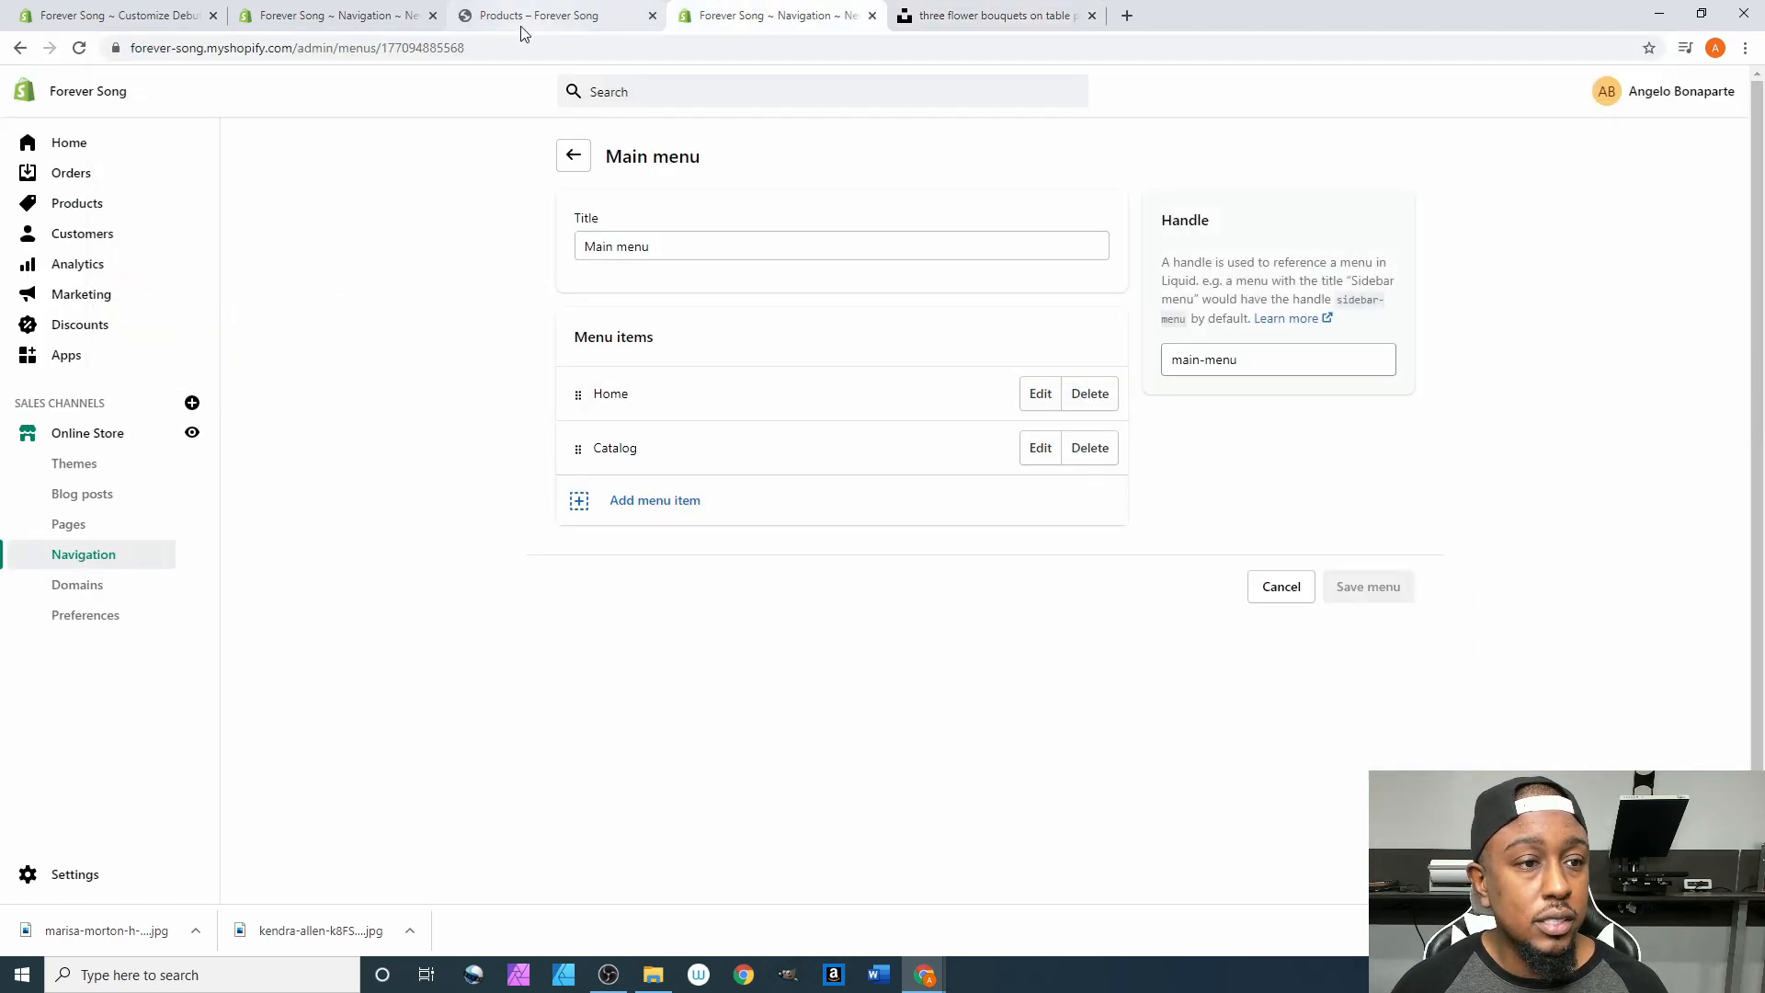
left_click(246, 20)
left_click(125, 13)
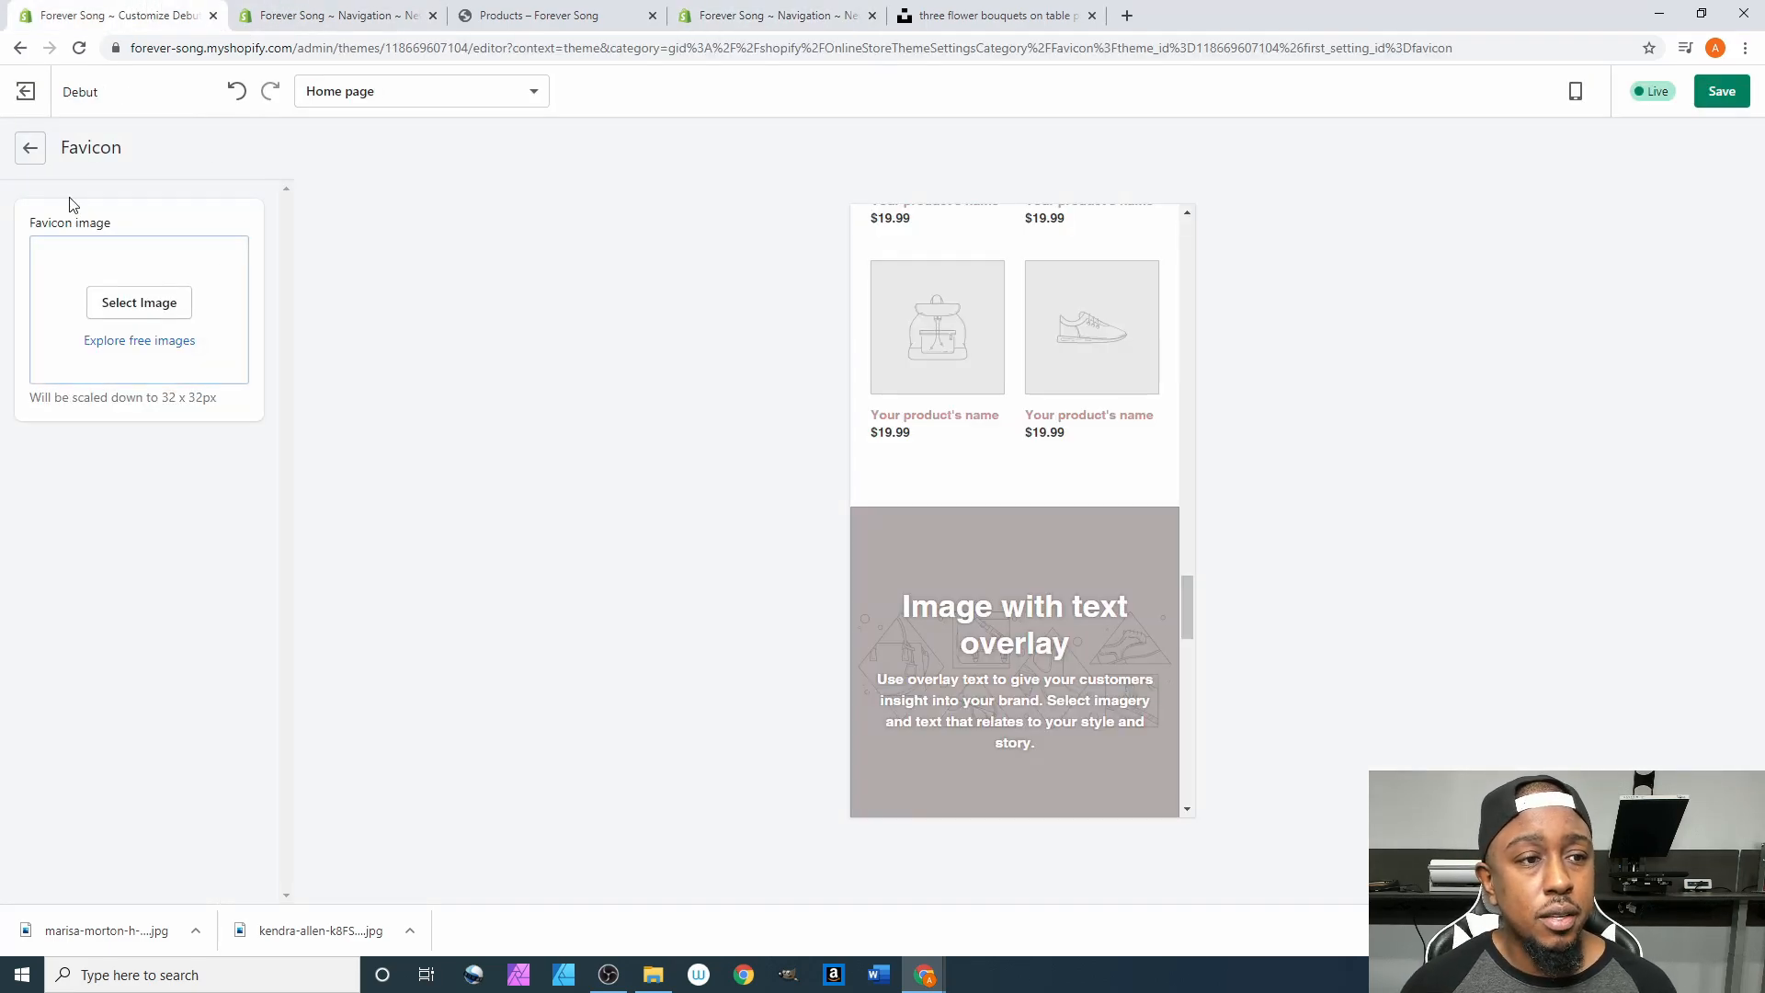
View the image library for the favicon, close it without selecting an image, and return to the theme settings.
left_click(161, 306)
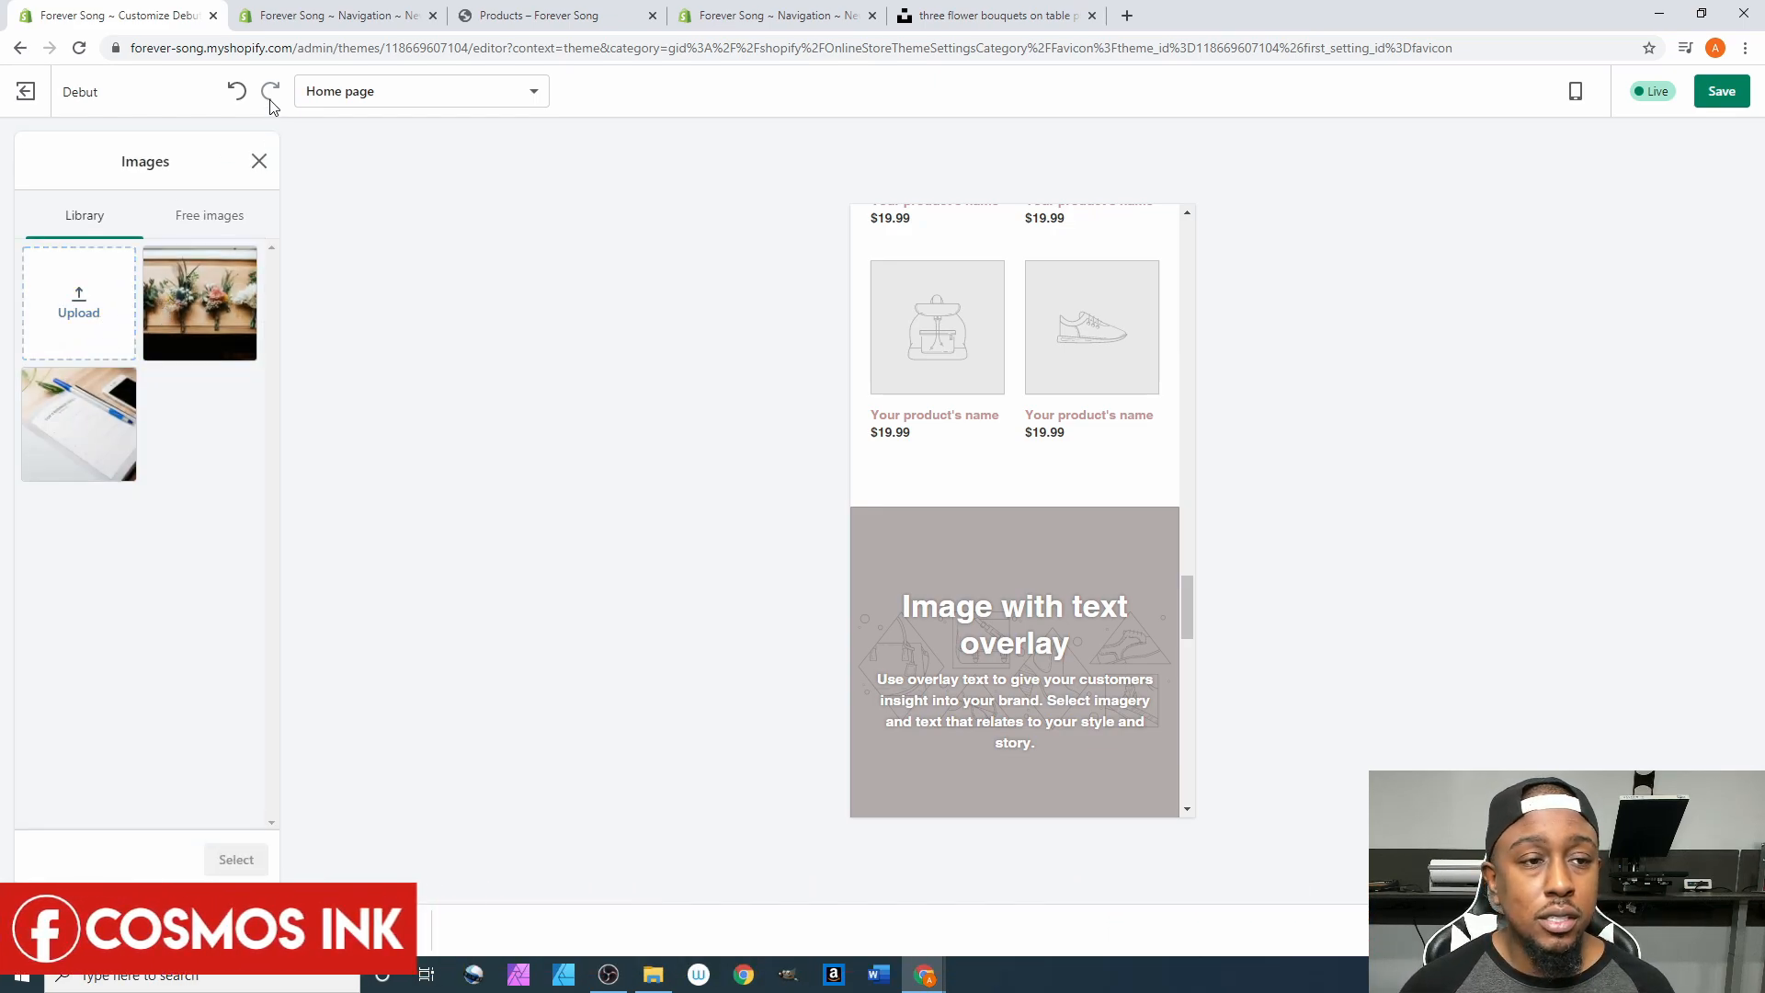
left_click(258, 161)
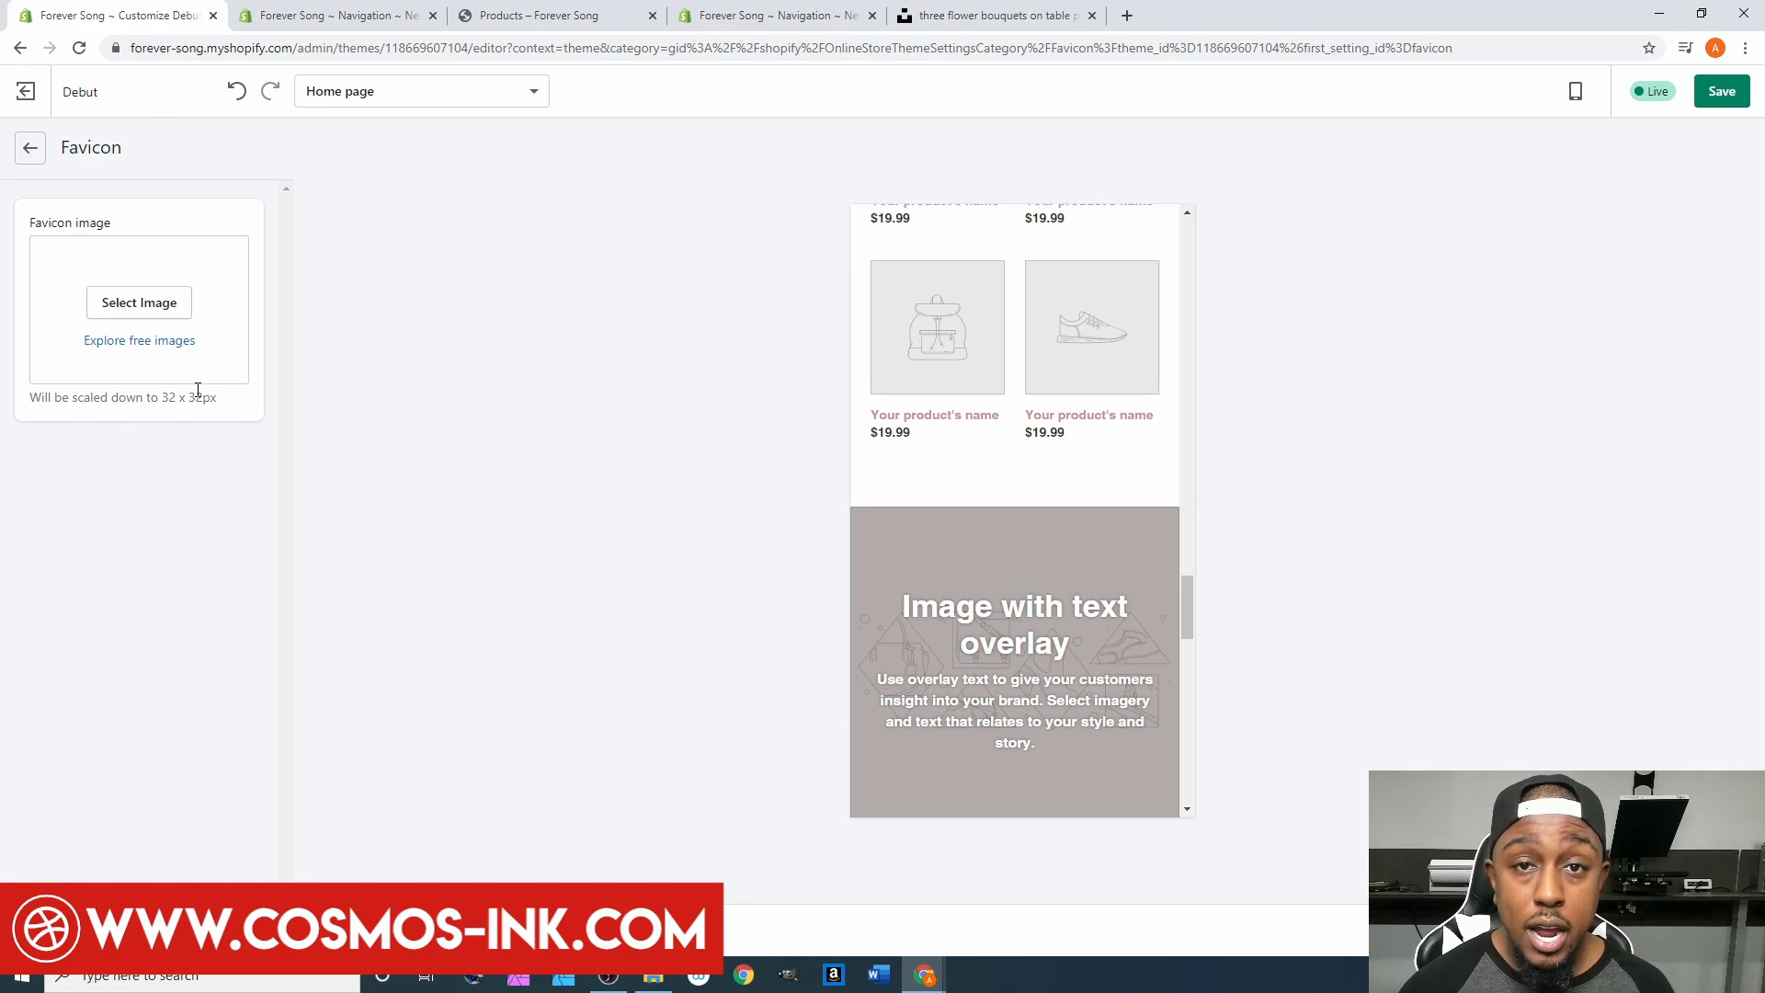
left_click(28, 150)
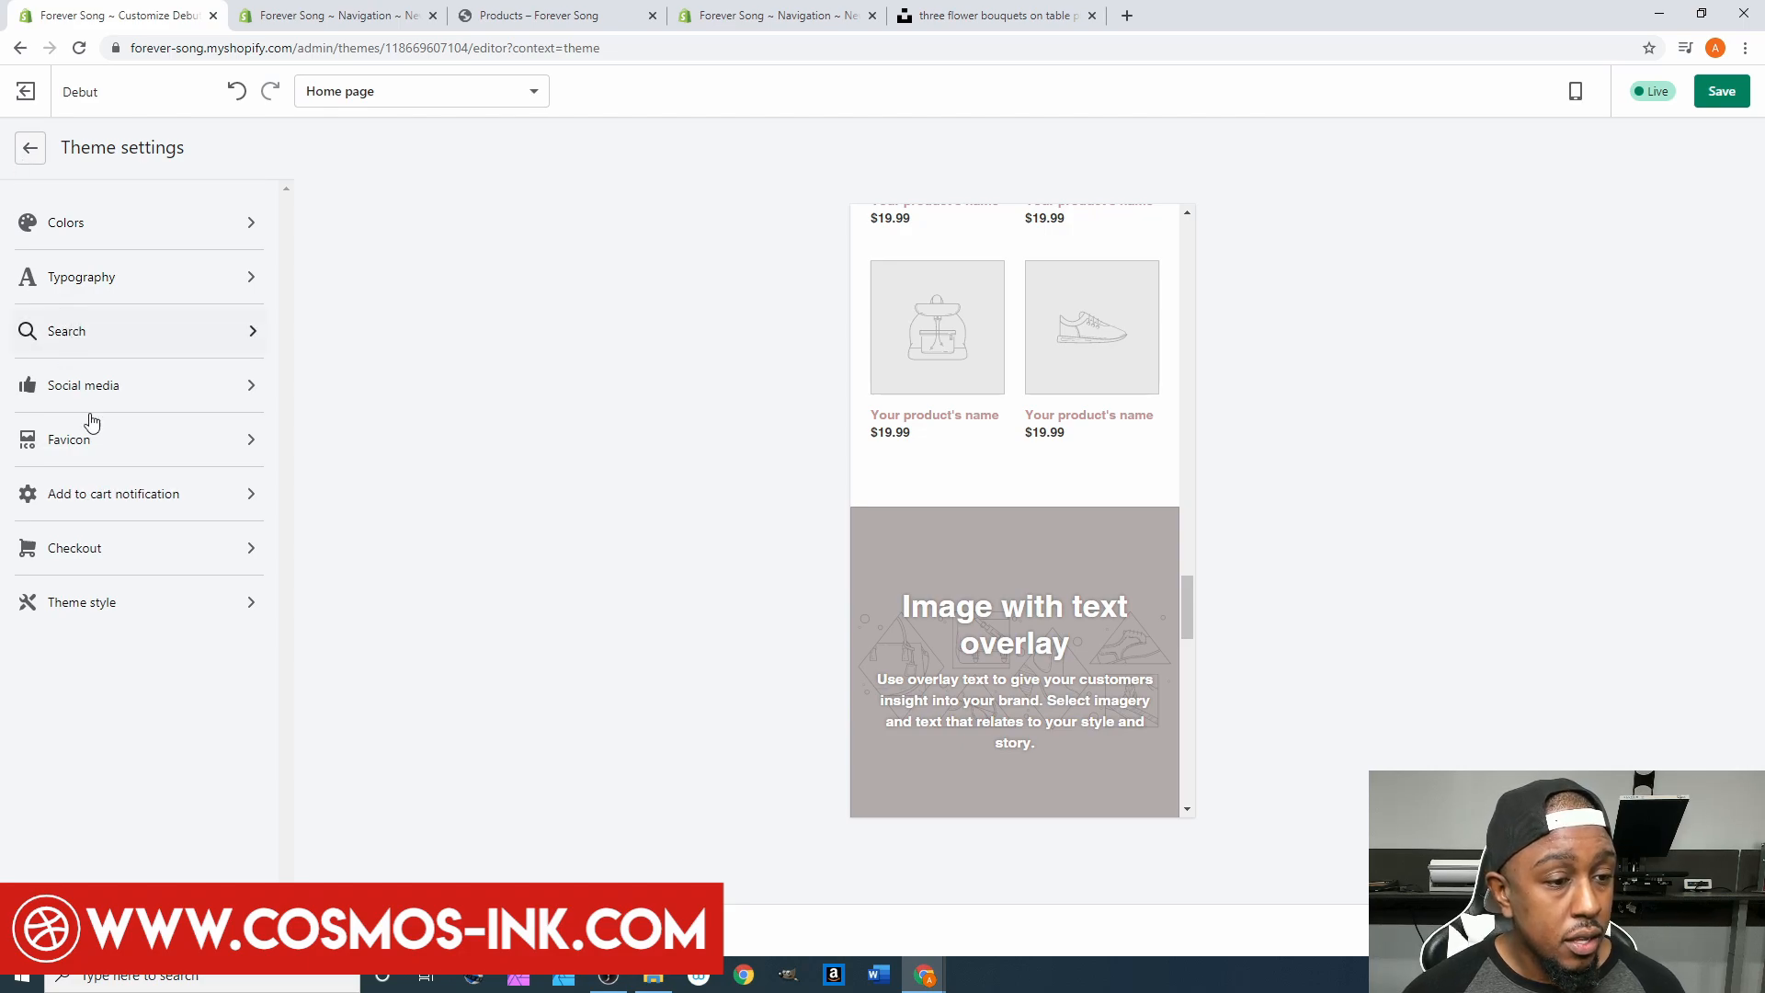
Review the Add to cart notification option and the Checkout banner, logo, background, typography and color settings, and return to the theme settings.
left_click(77, 498)
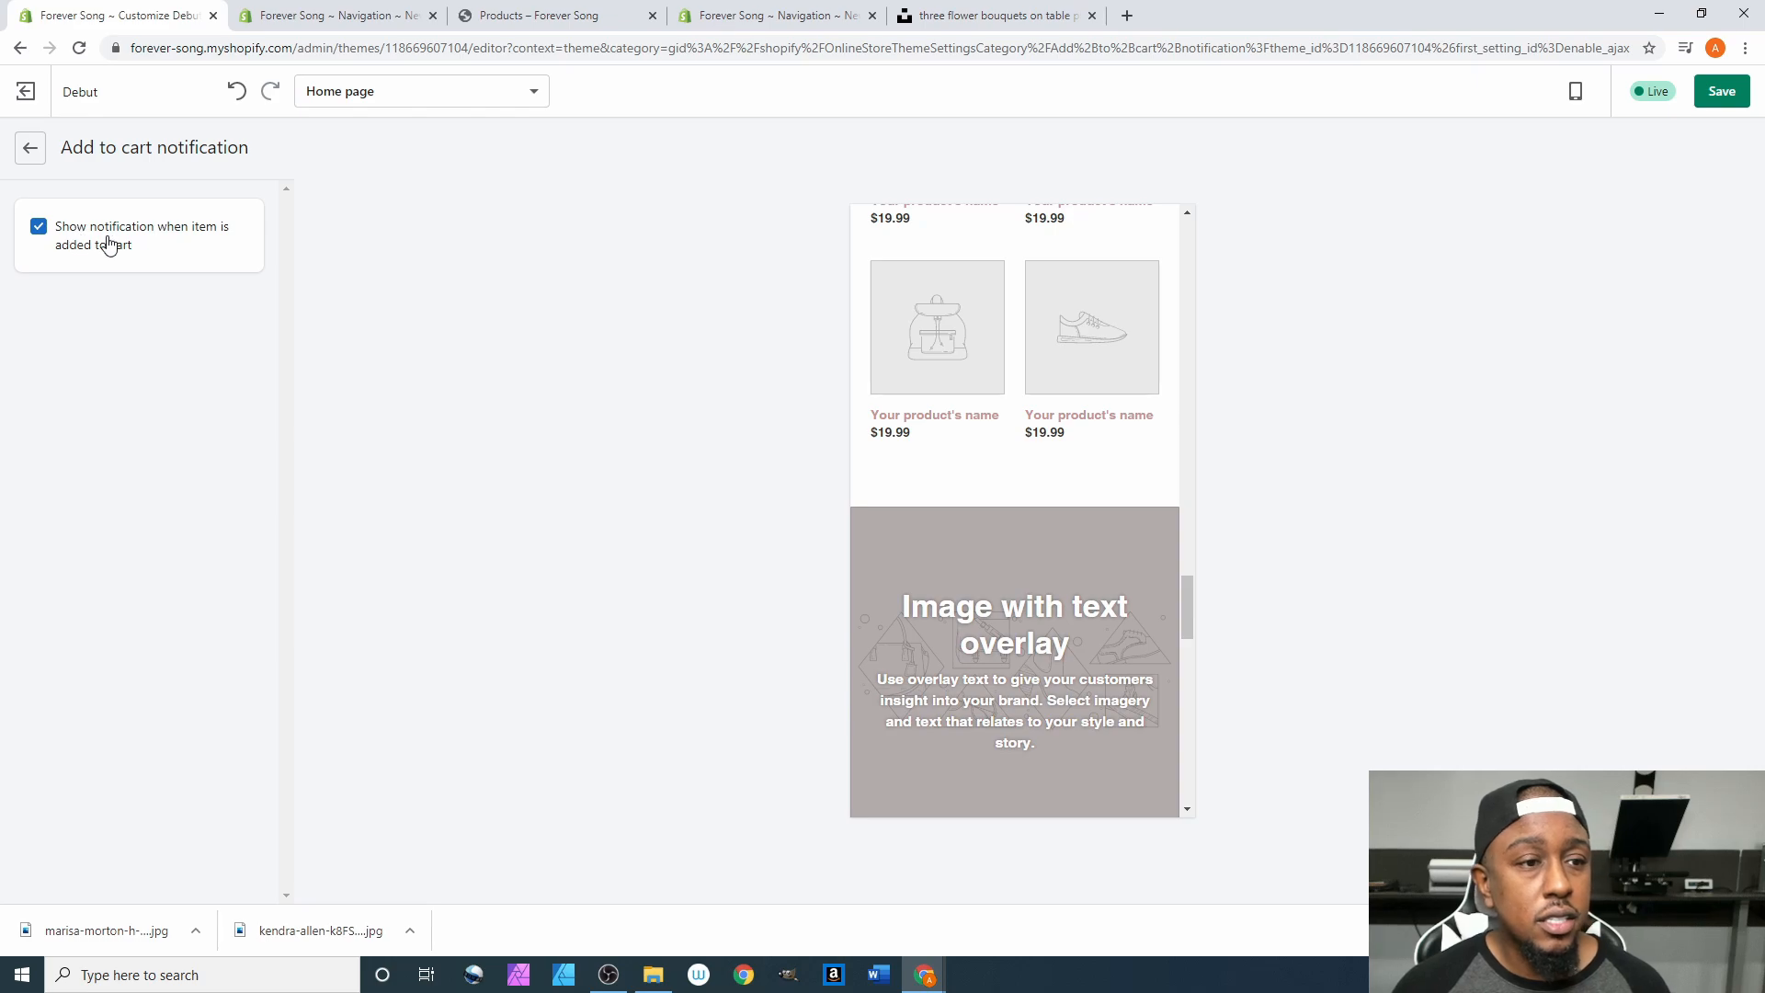
left_click(30, 151)
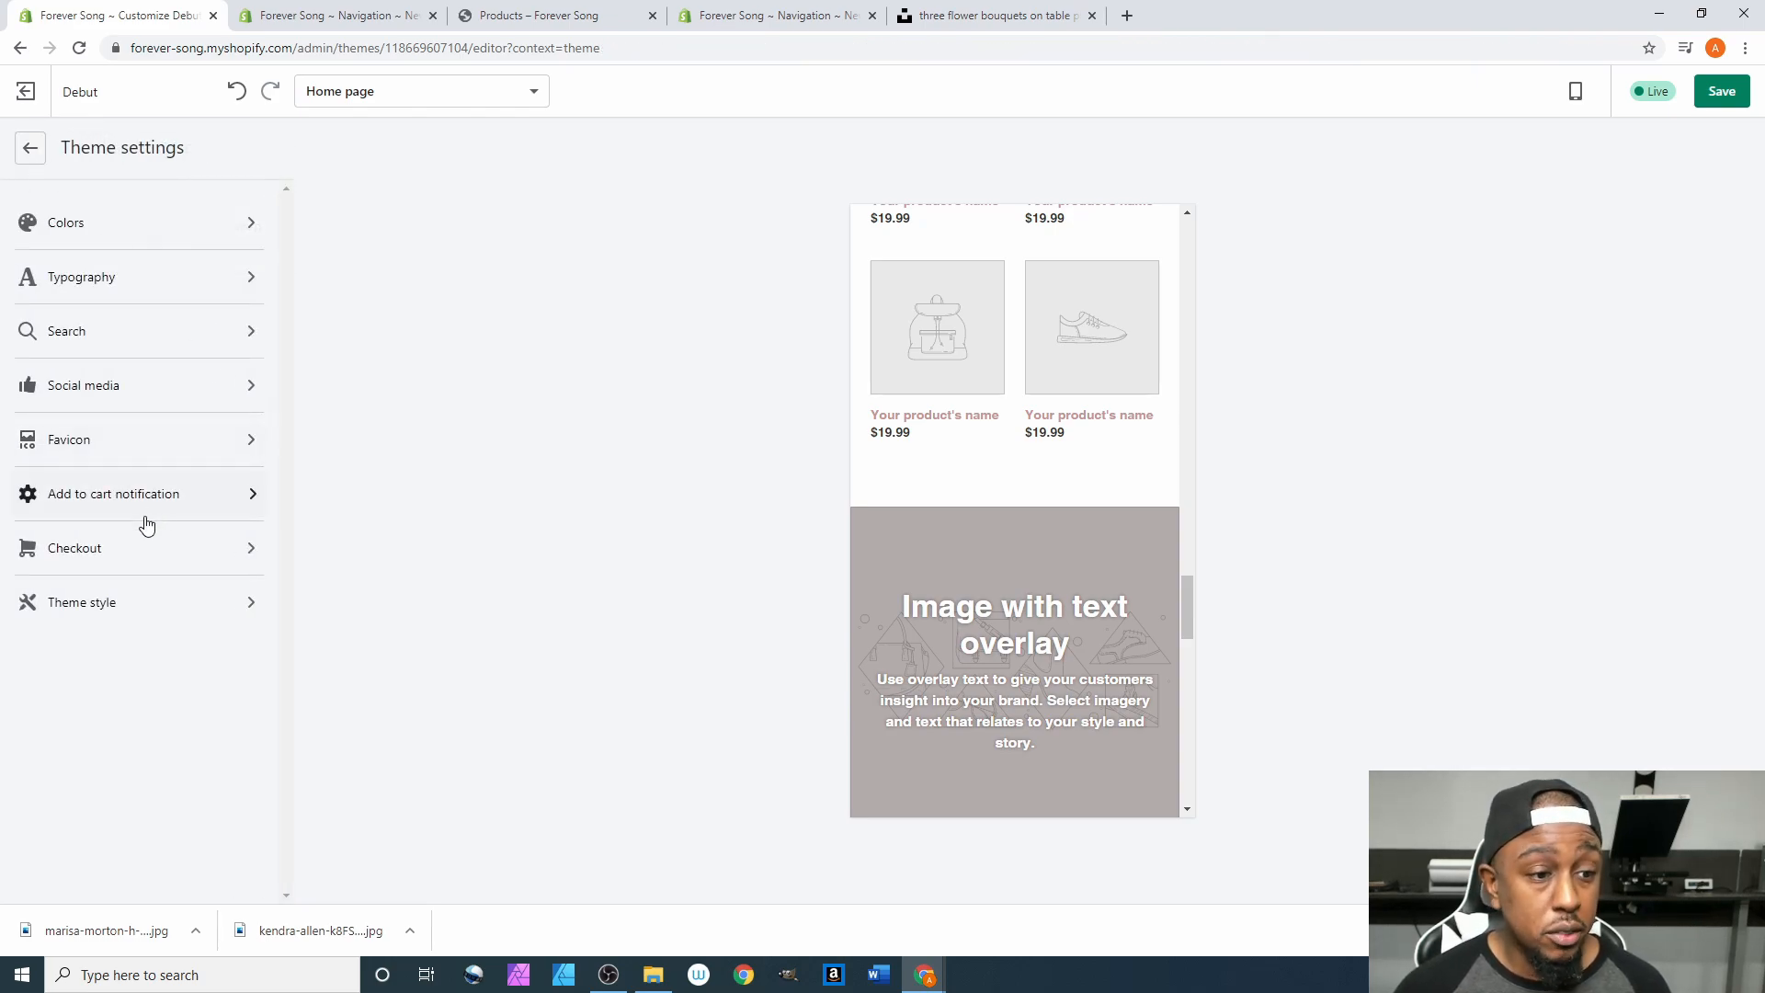
left_click(131, 552)
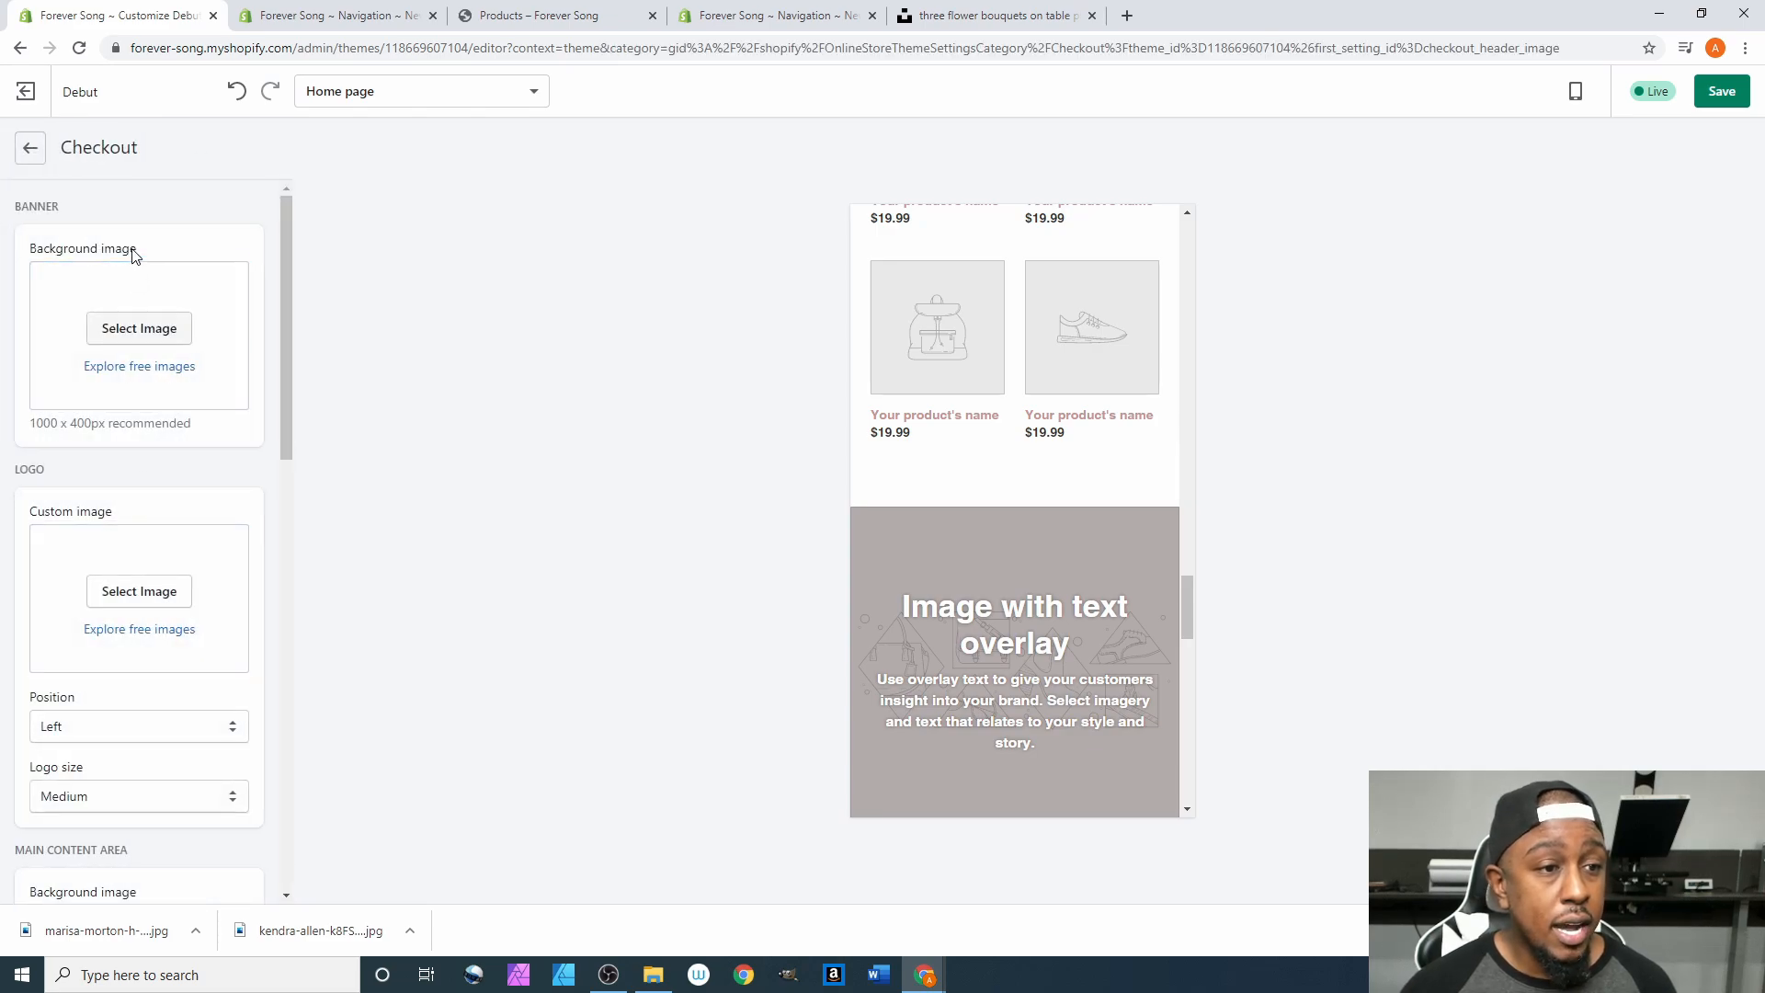
scroll(174, 488, "down", 4)
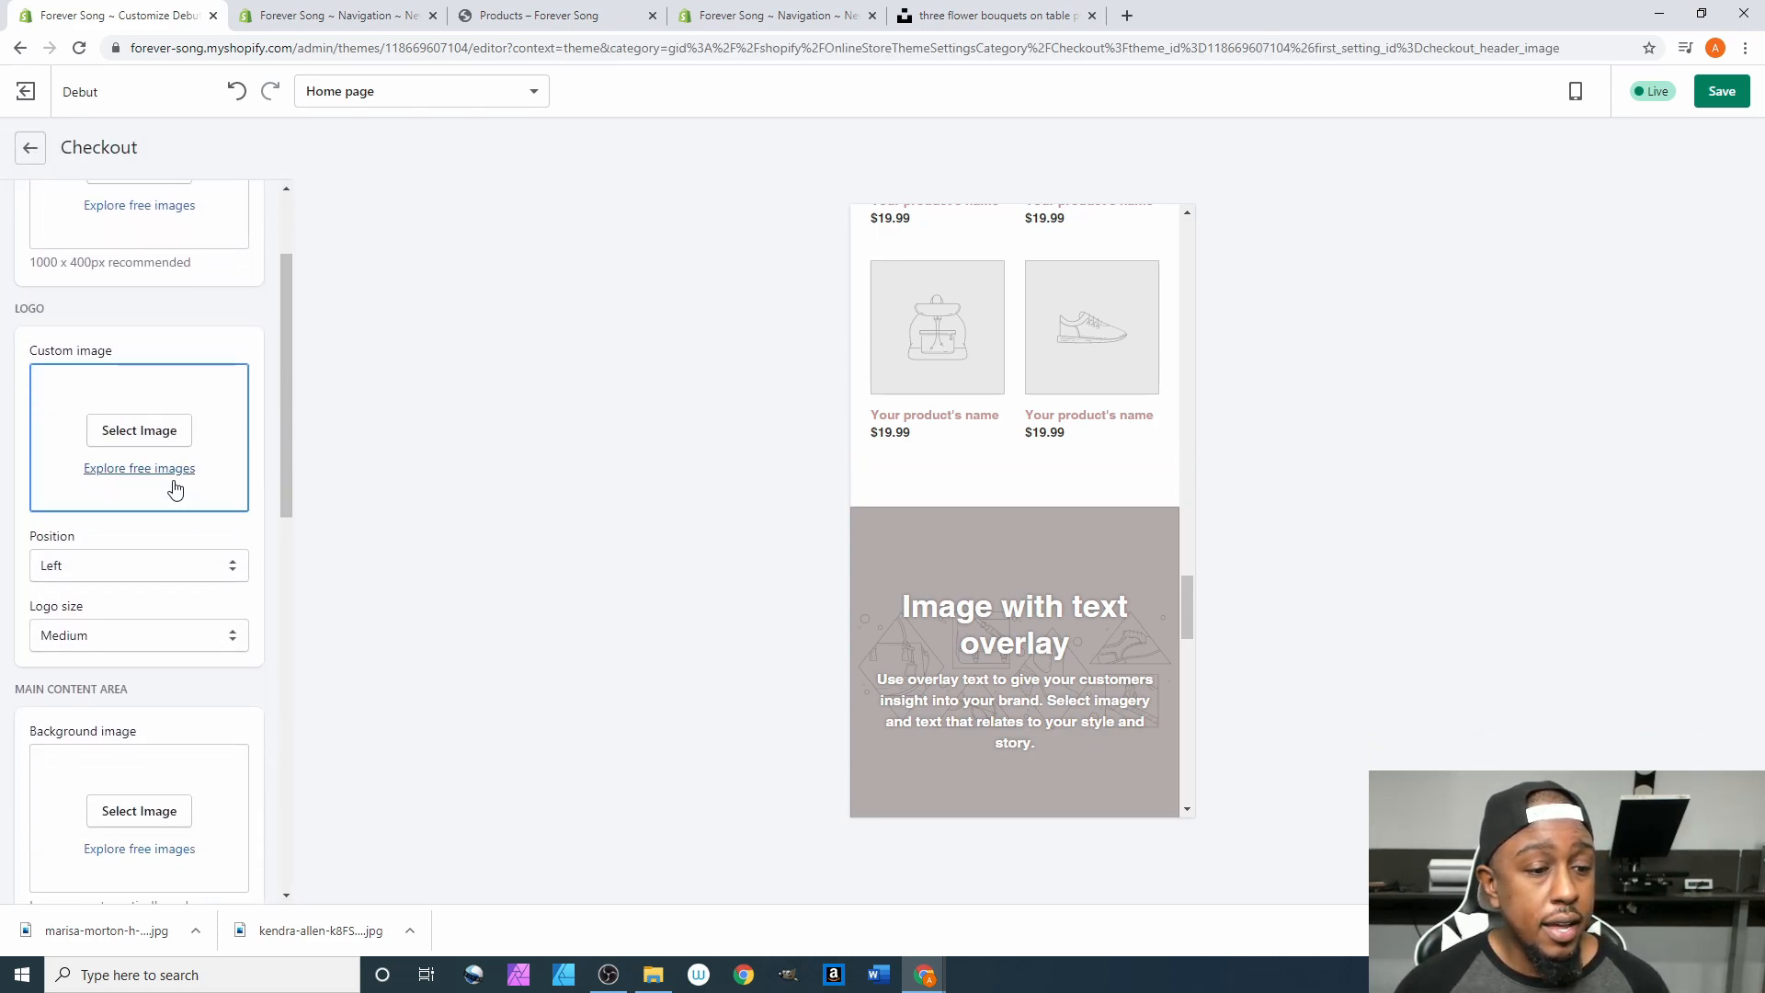
scroll(177, 515, "down", 3)
scroll(178, 544, "down", 5)
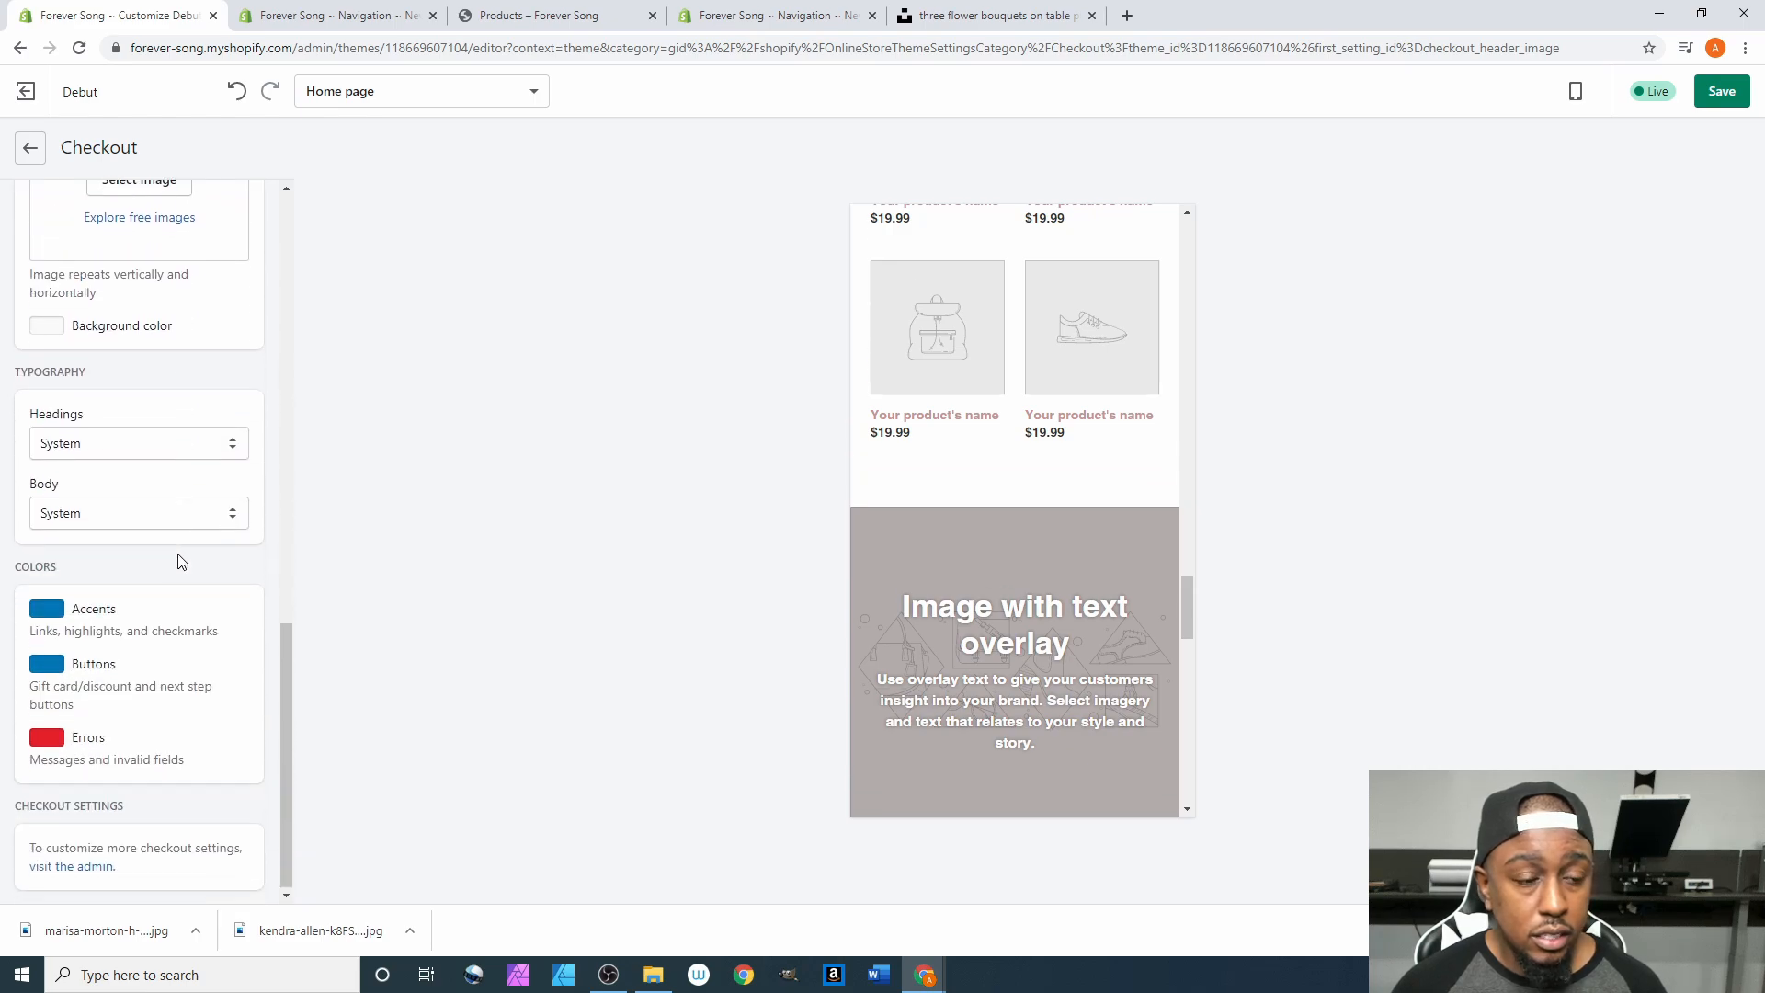
scroll(180, 561, "up", 12)
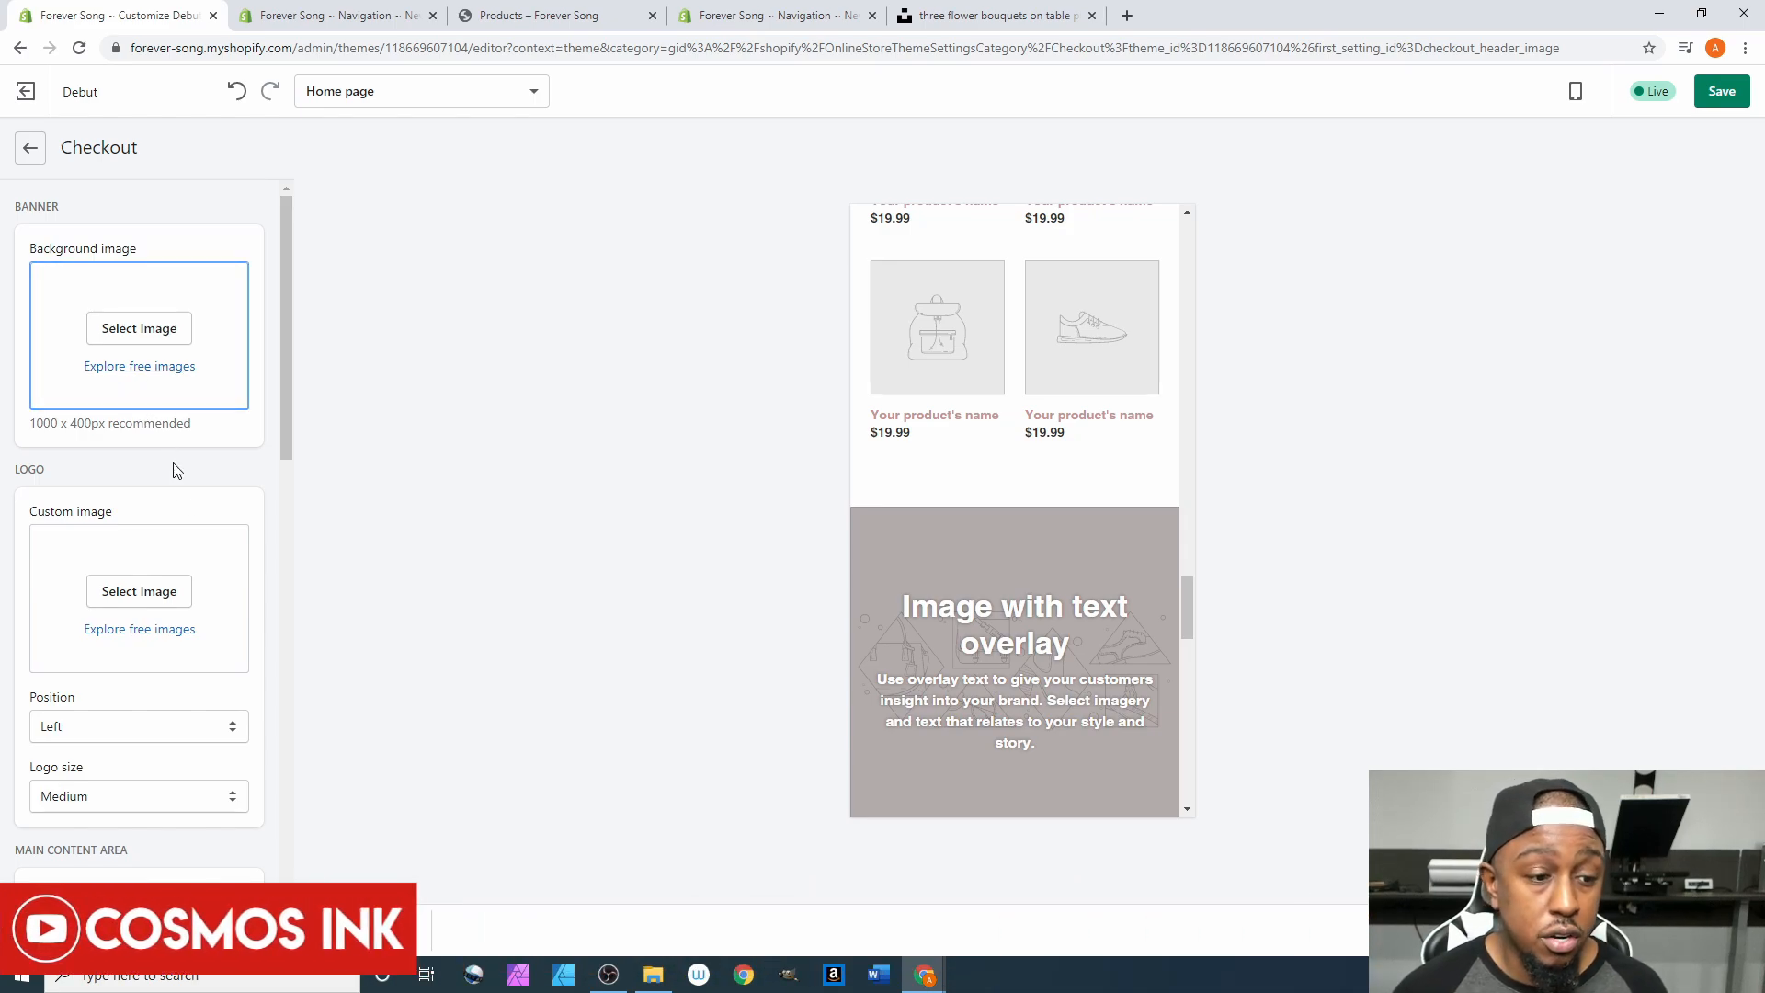
scroll(195, 540, "down", 5)
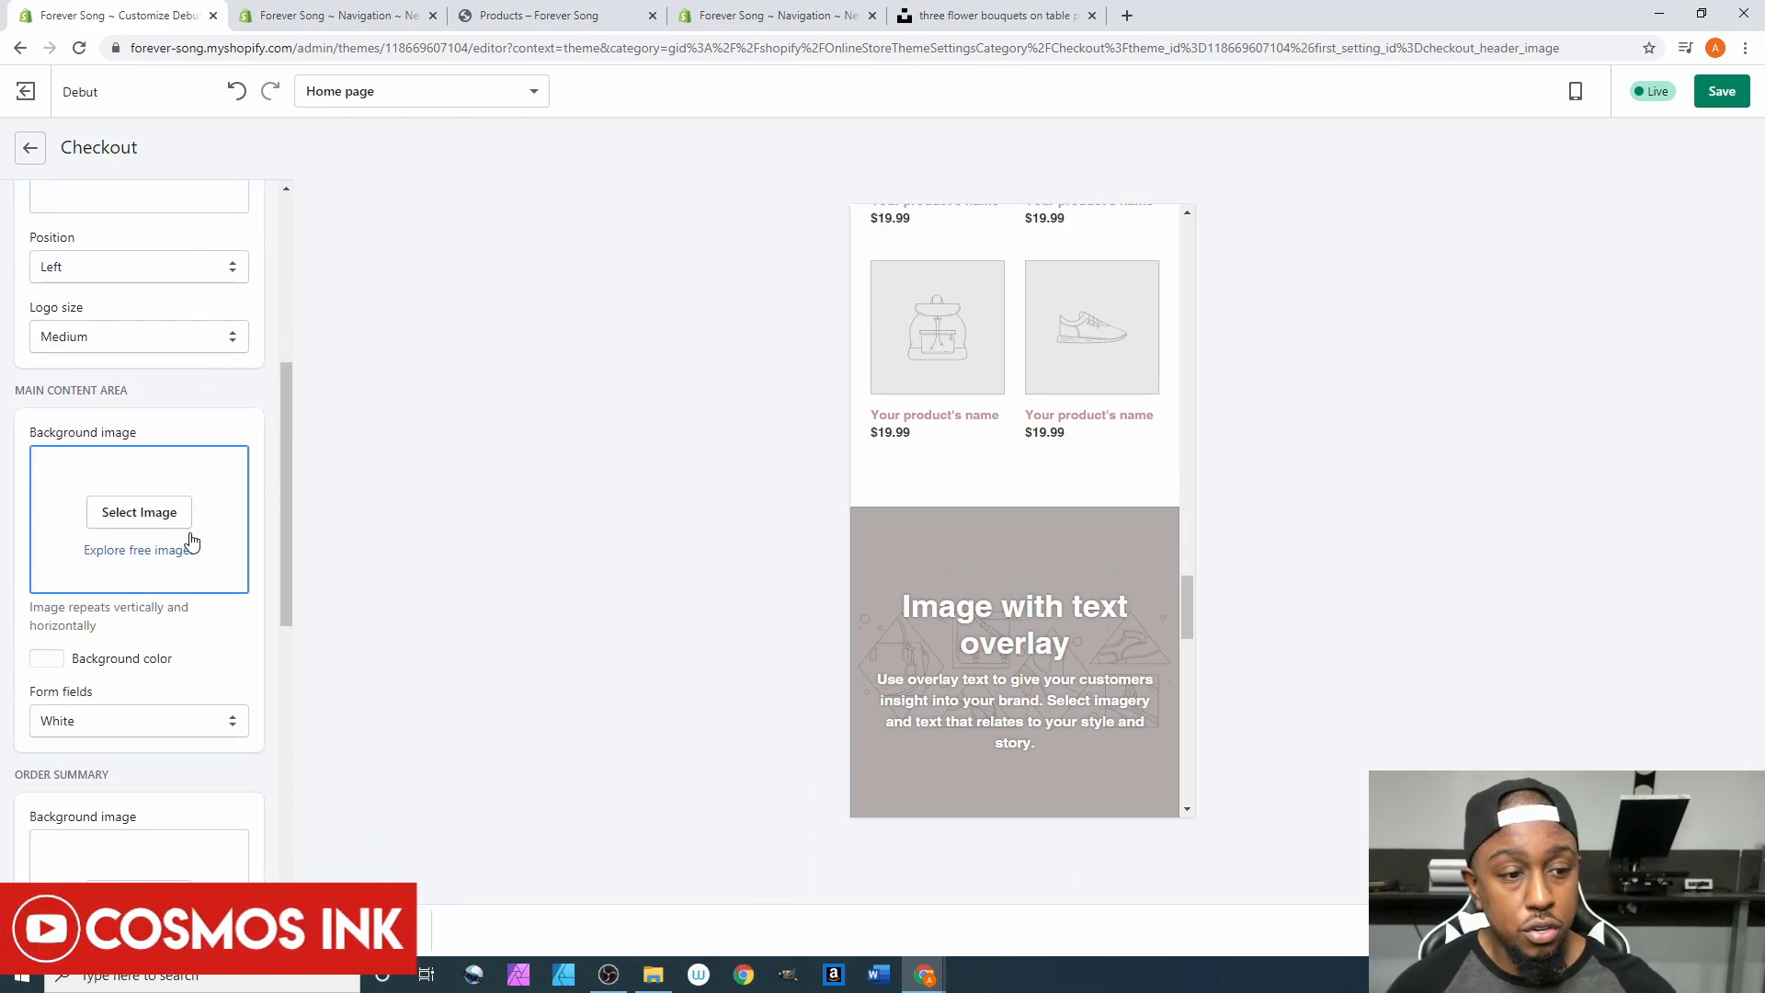
scroll(191, 541, "down", 6)
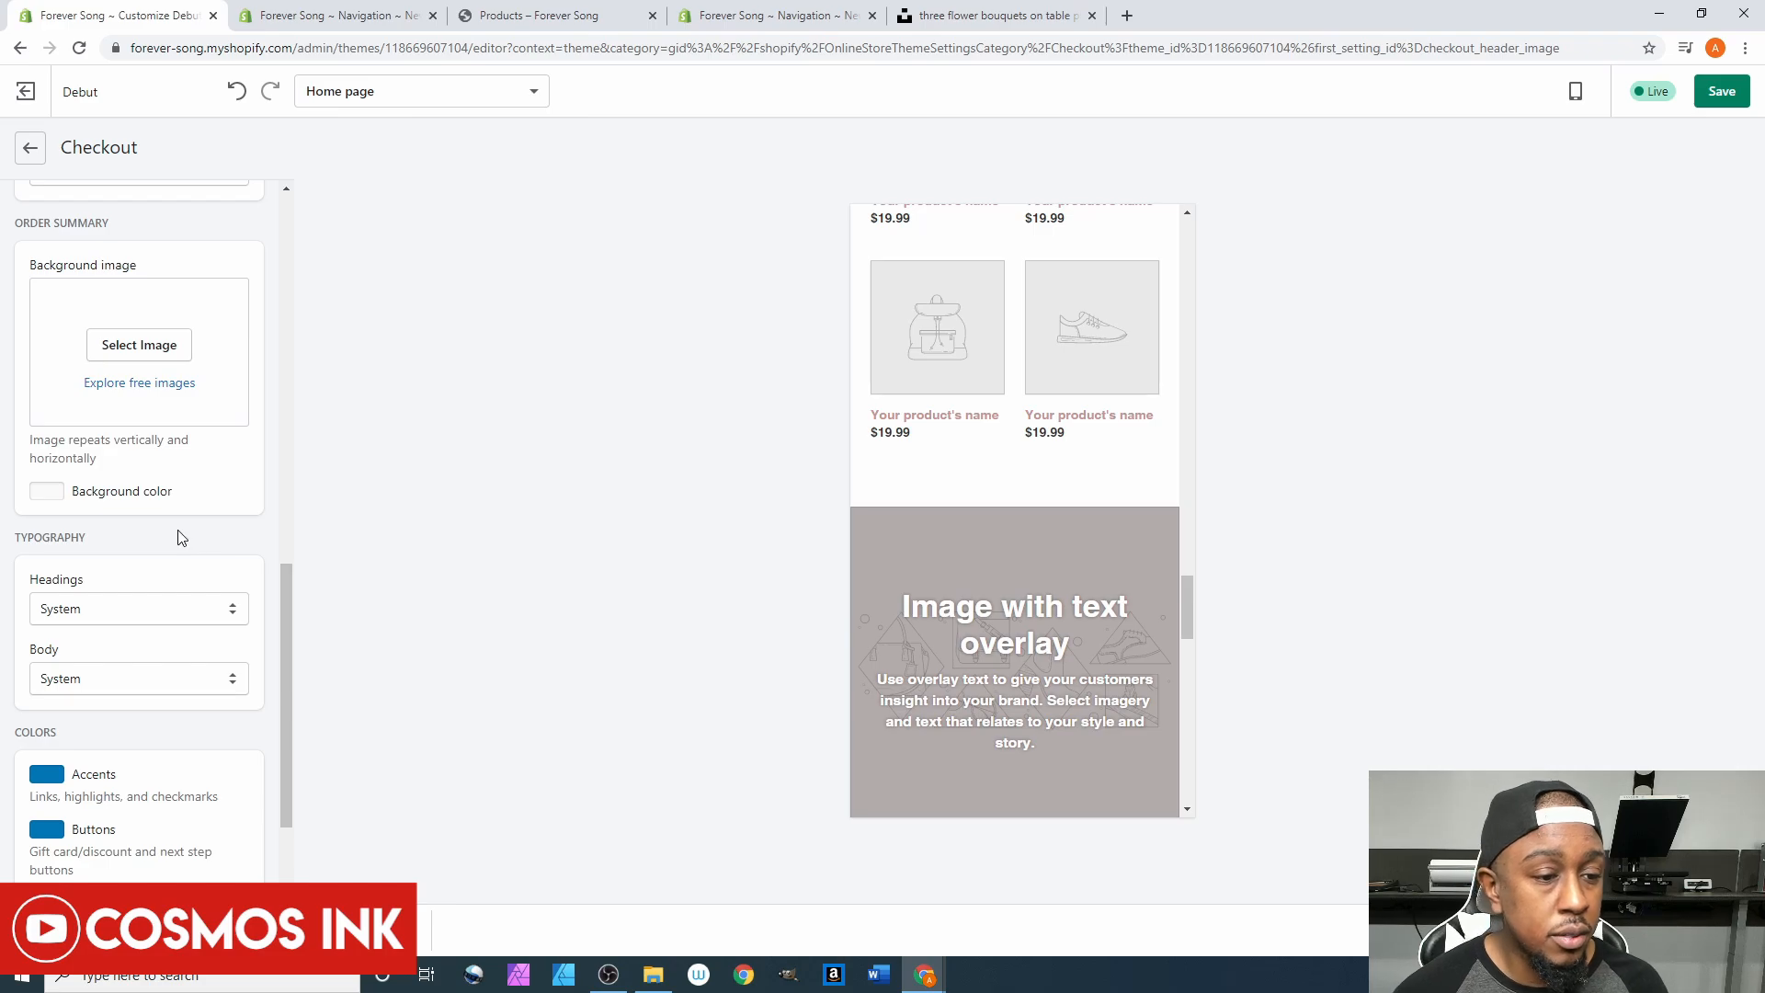
scroll(189, 543, "up", 11)
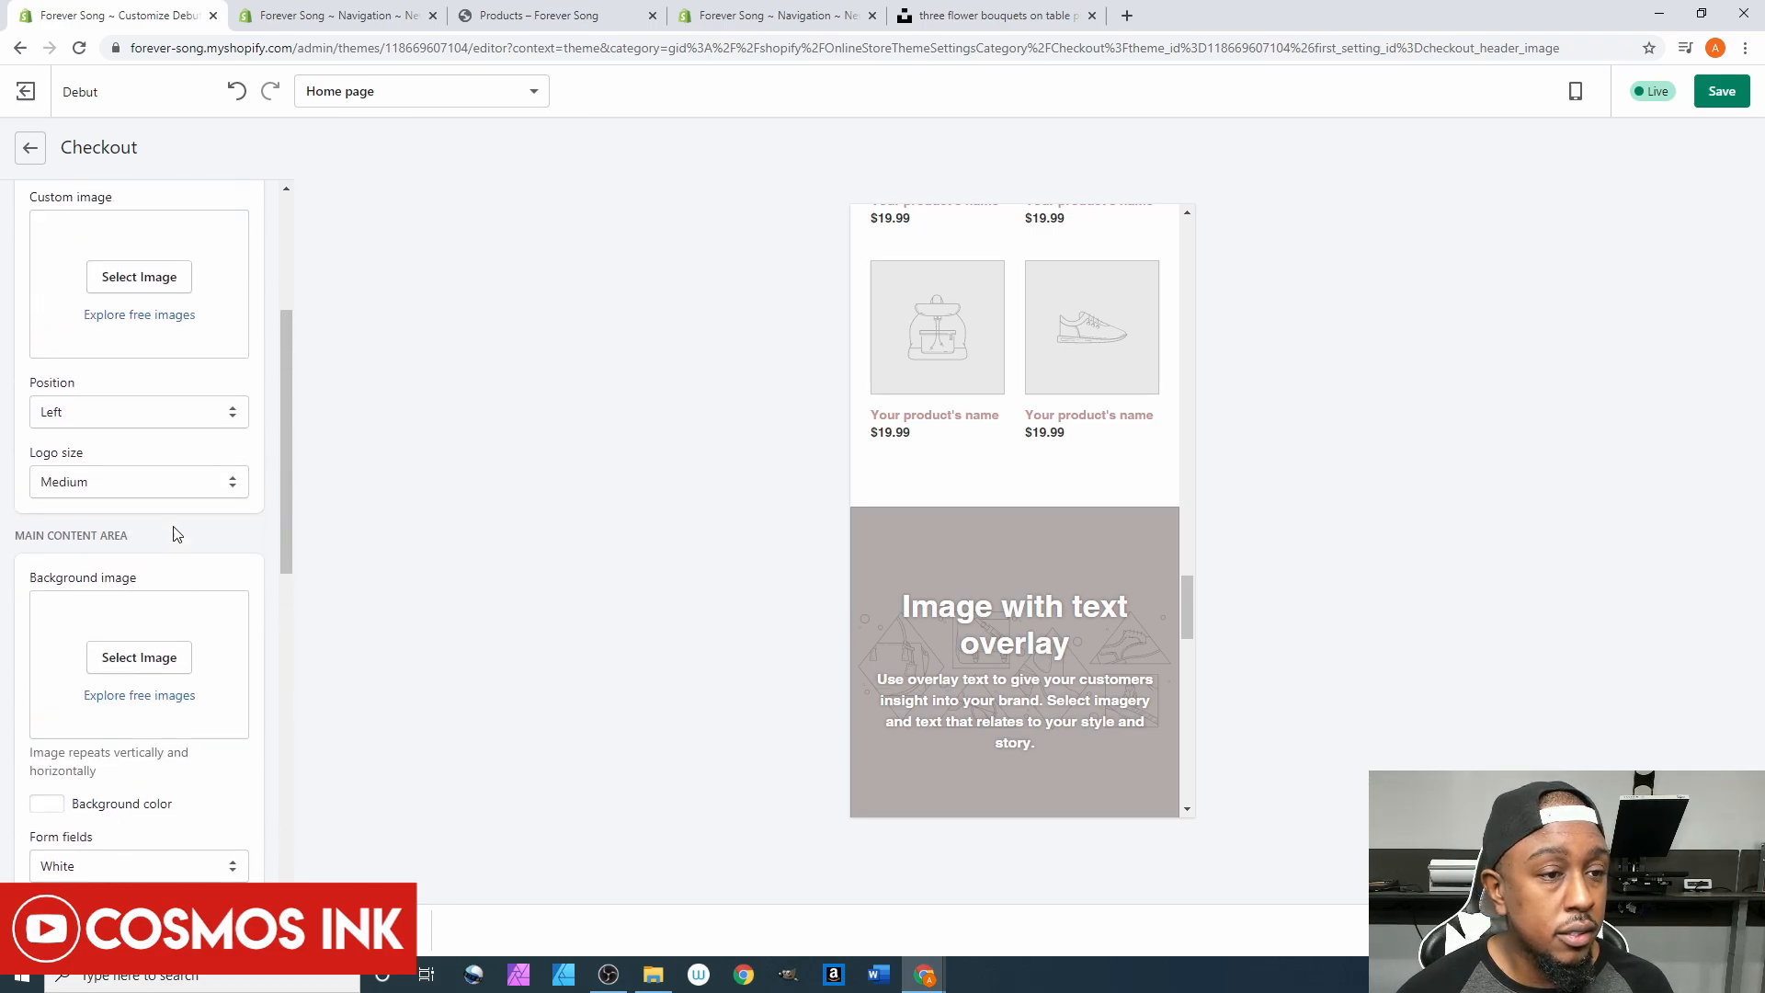
left_click(26, 153)
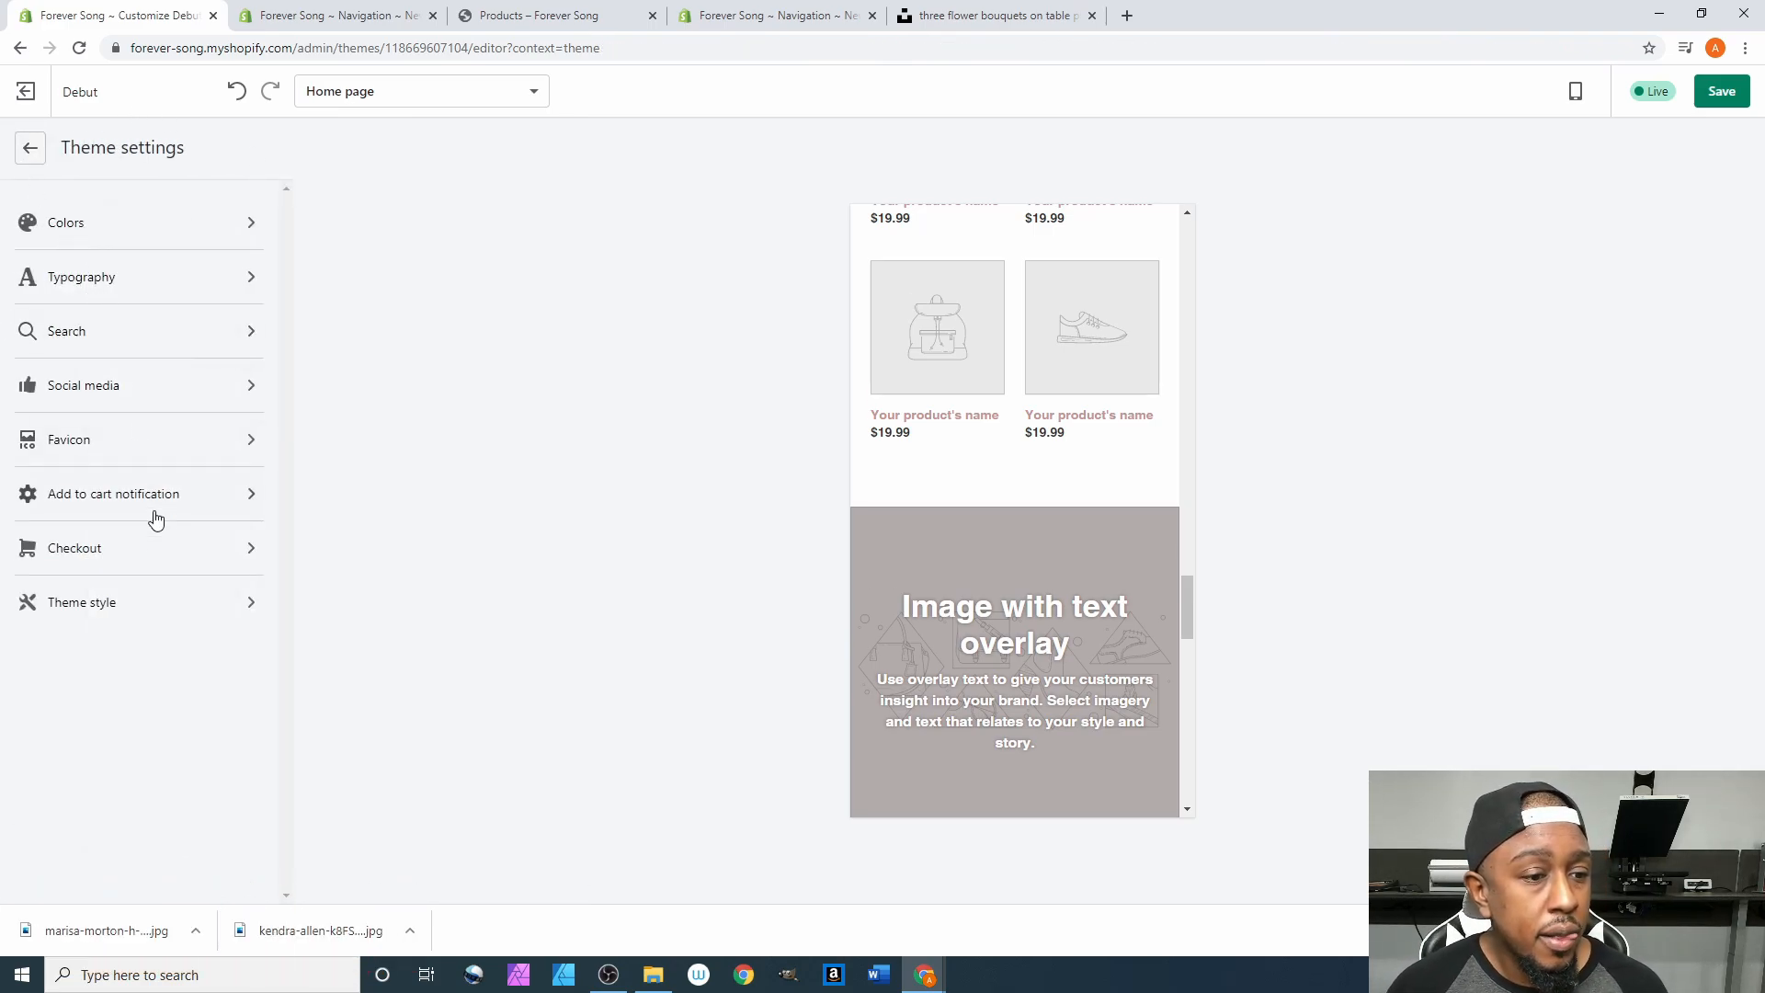
Save the theme changes from the Theme style settings, view the available styles, and close them without changing the style.
left_click(146, 605)
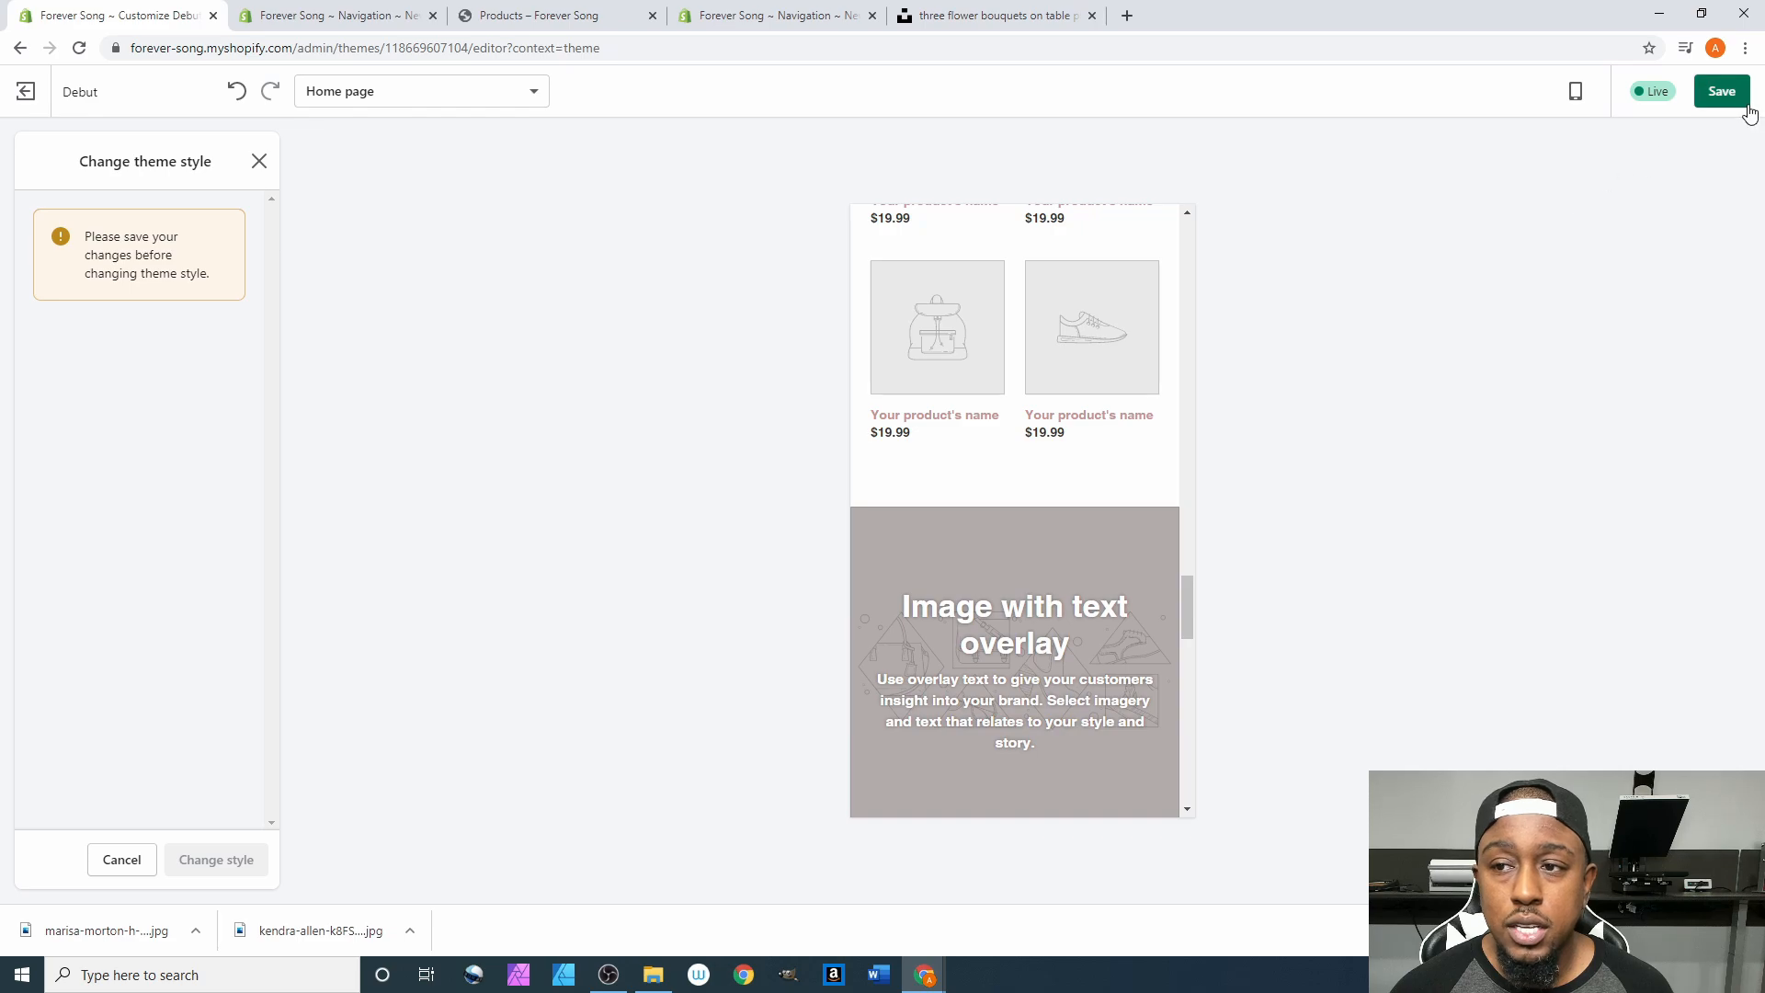
left_click(1712, 92)
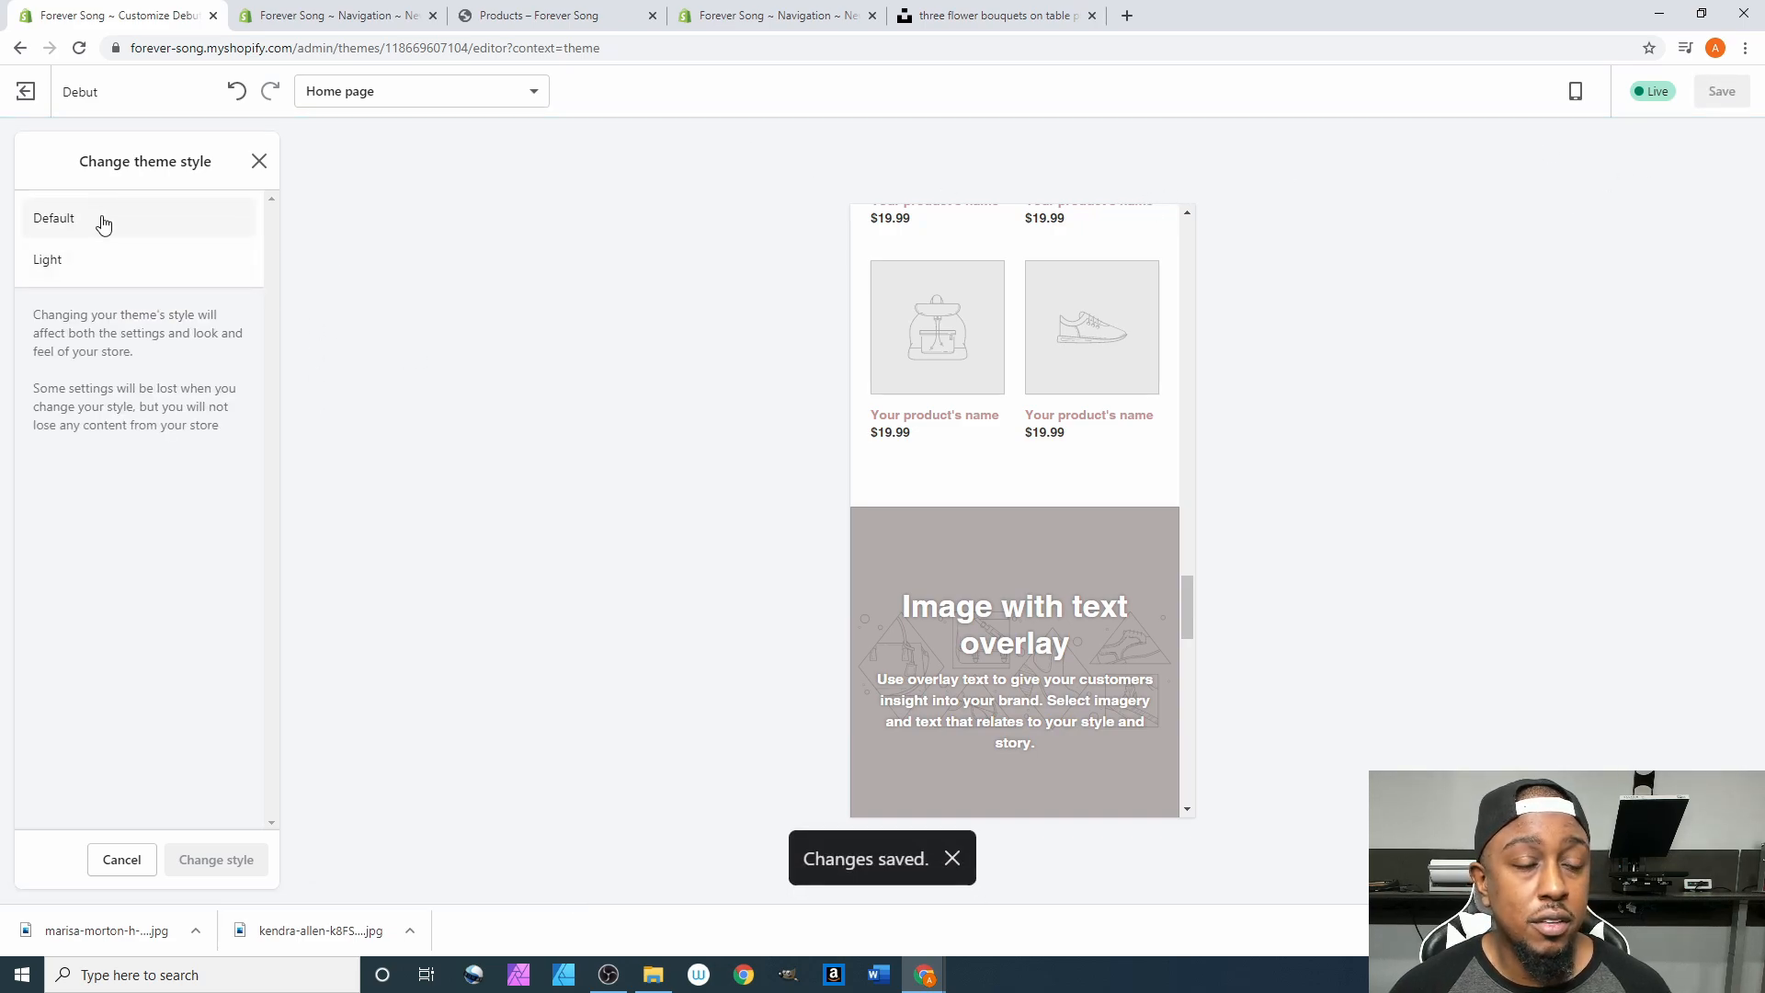
left_click(262, 165)
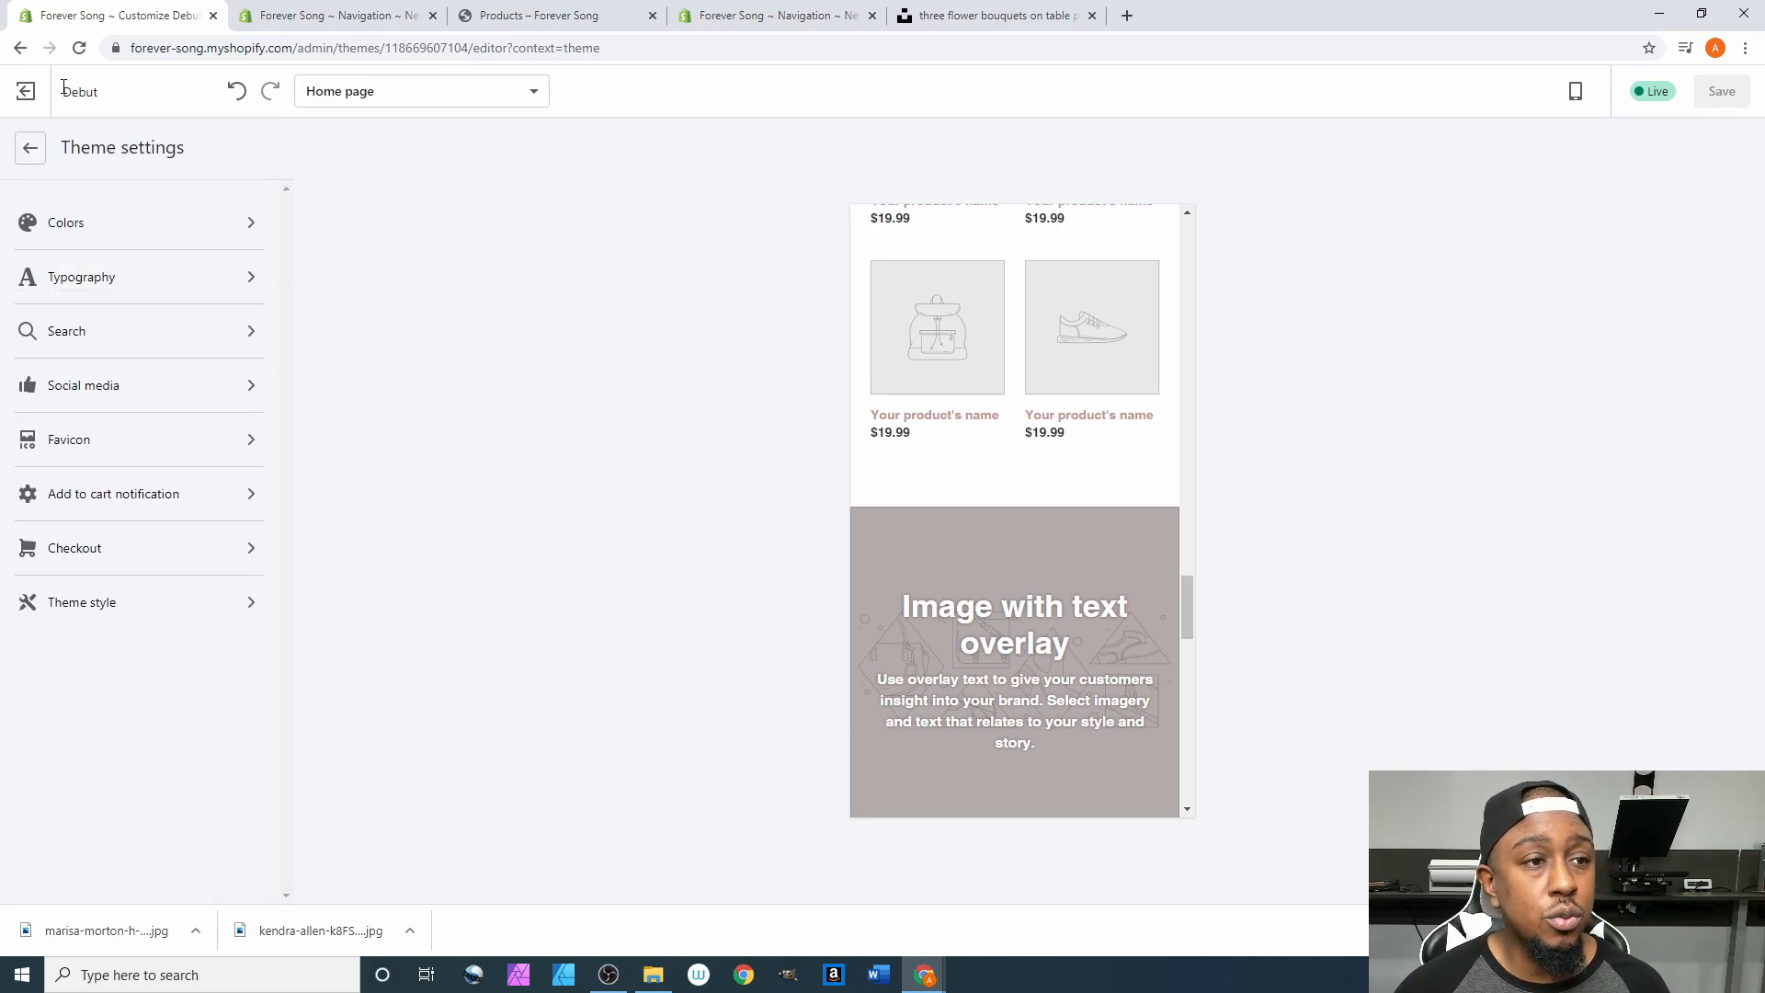
Exit the theme editor, explore the free themes, view the Simple theme's details, and close them without adding it to the library.
left_click(25, 91)
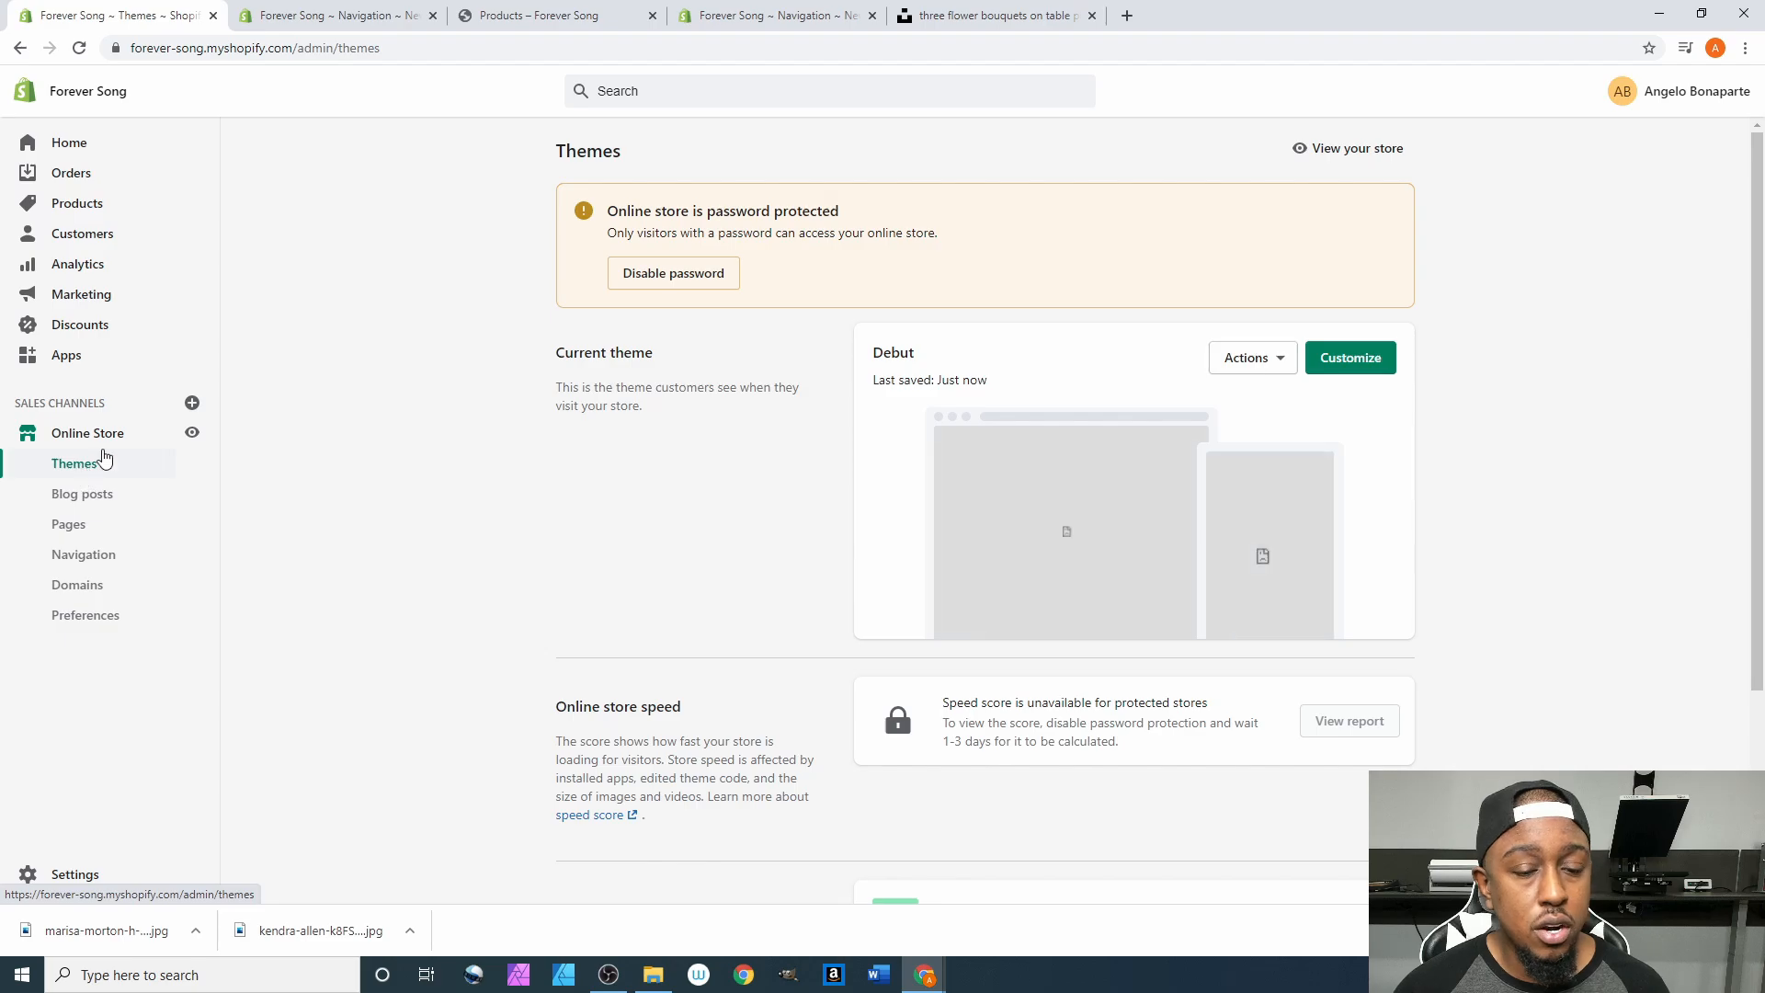
scroll(611, 525, "down", 3)
scroll(1343, 662, "up", 3)
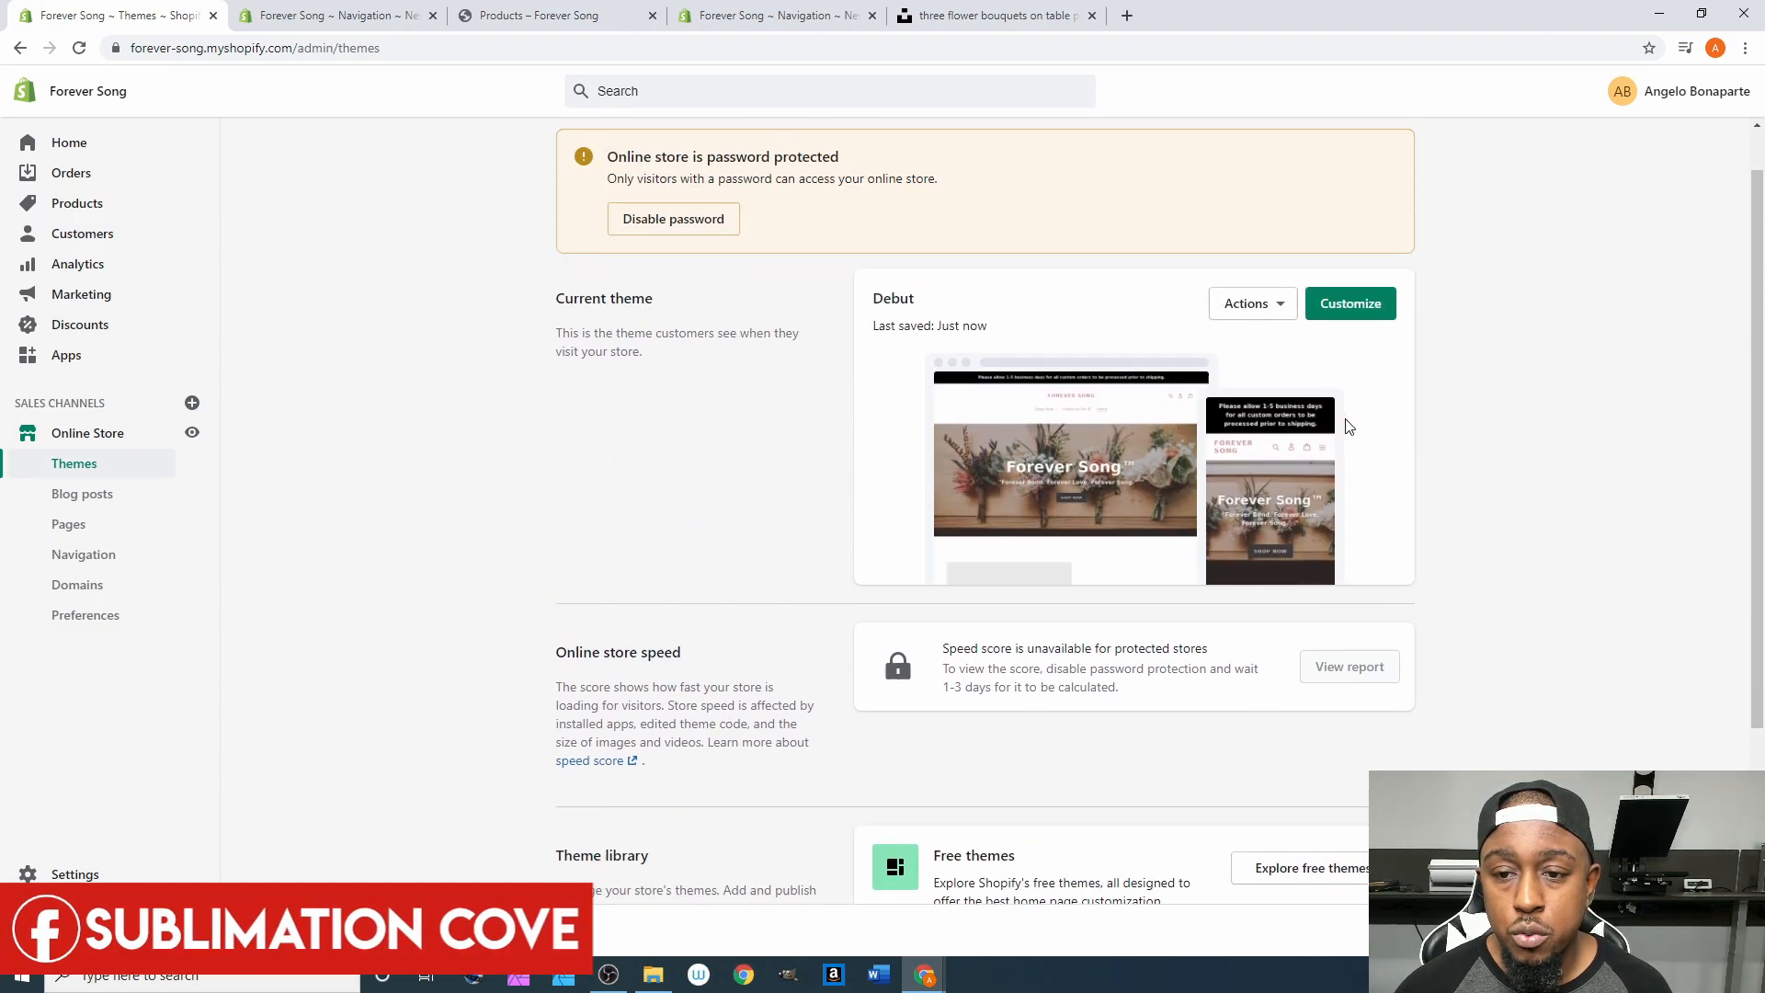
scroll(1370, 709, "down", 3)
left_click(1333, 643)
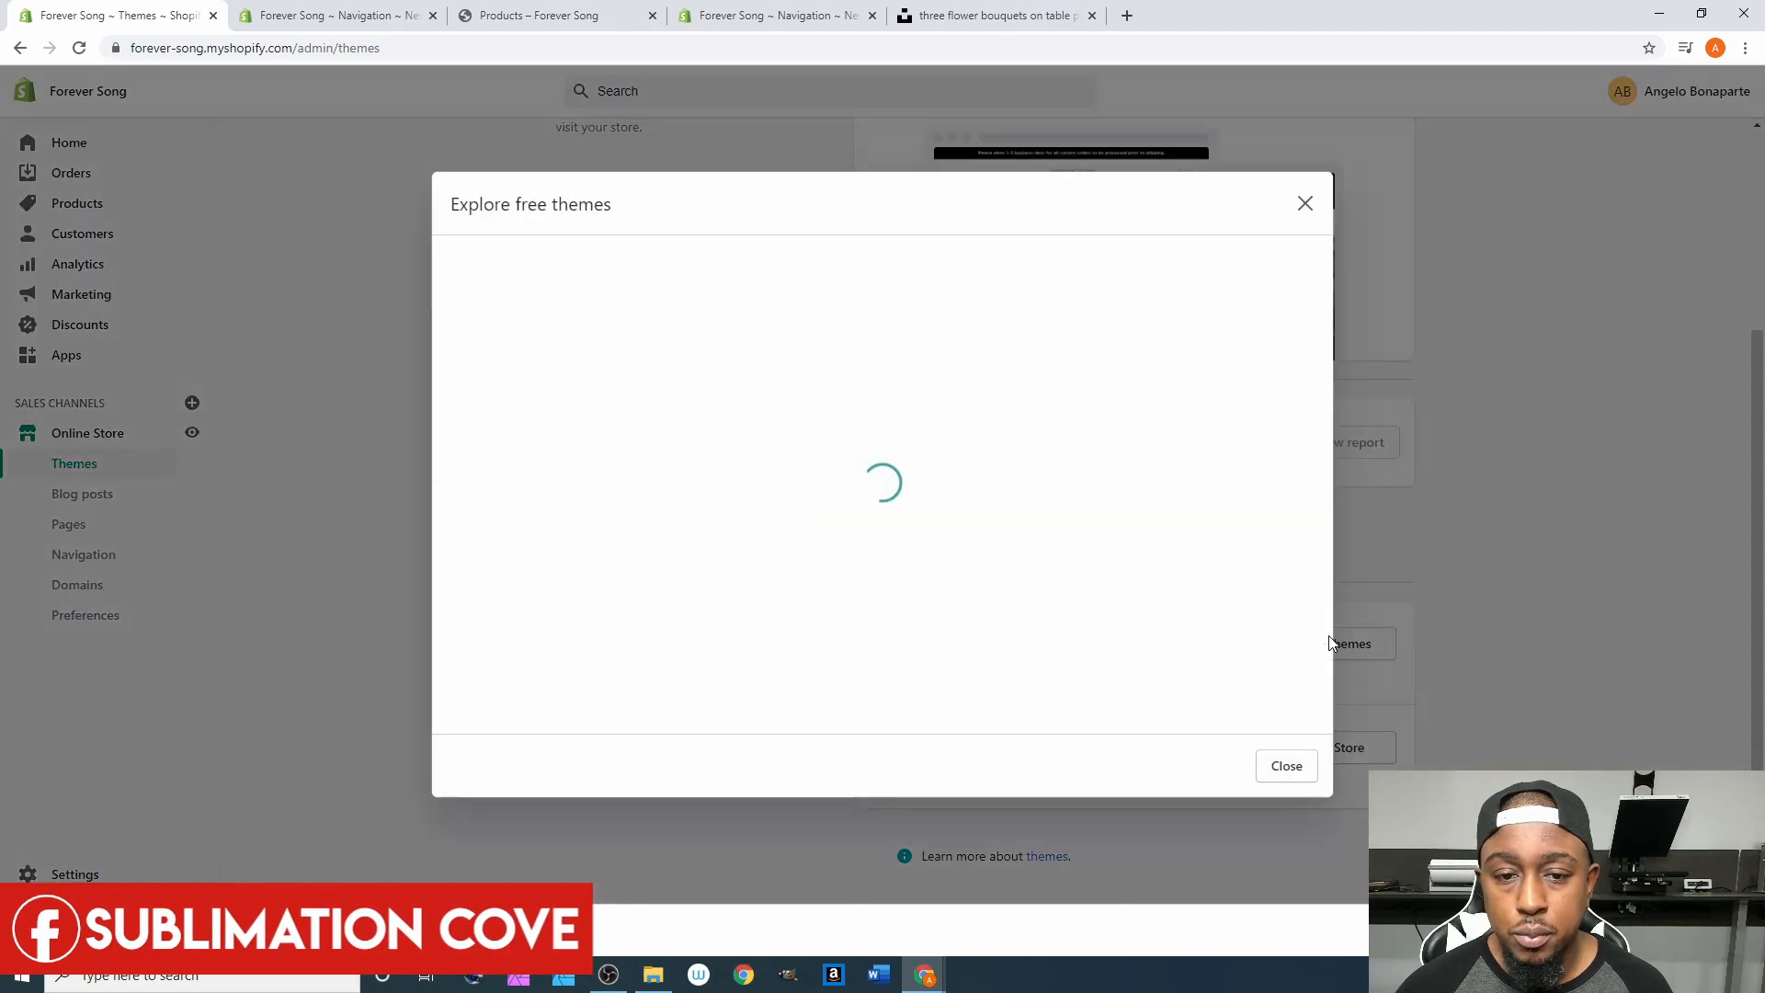
left_click(692, 369)
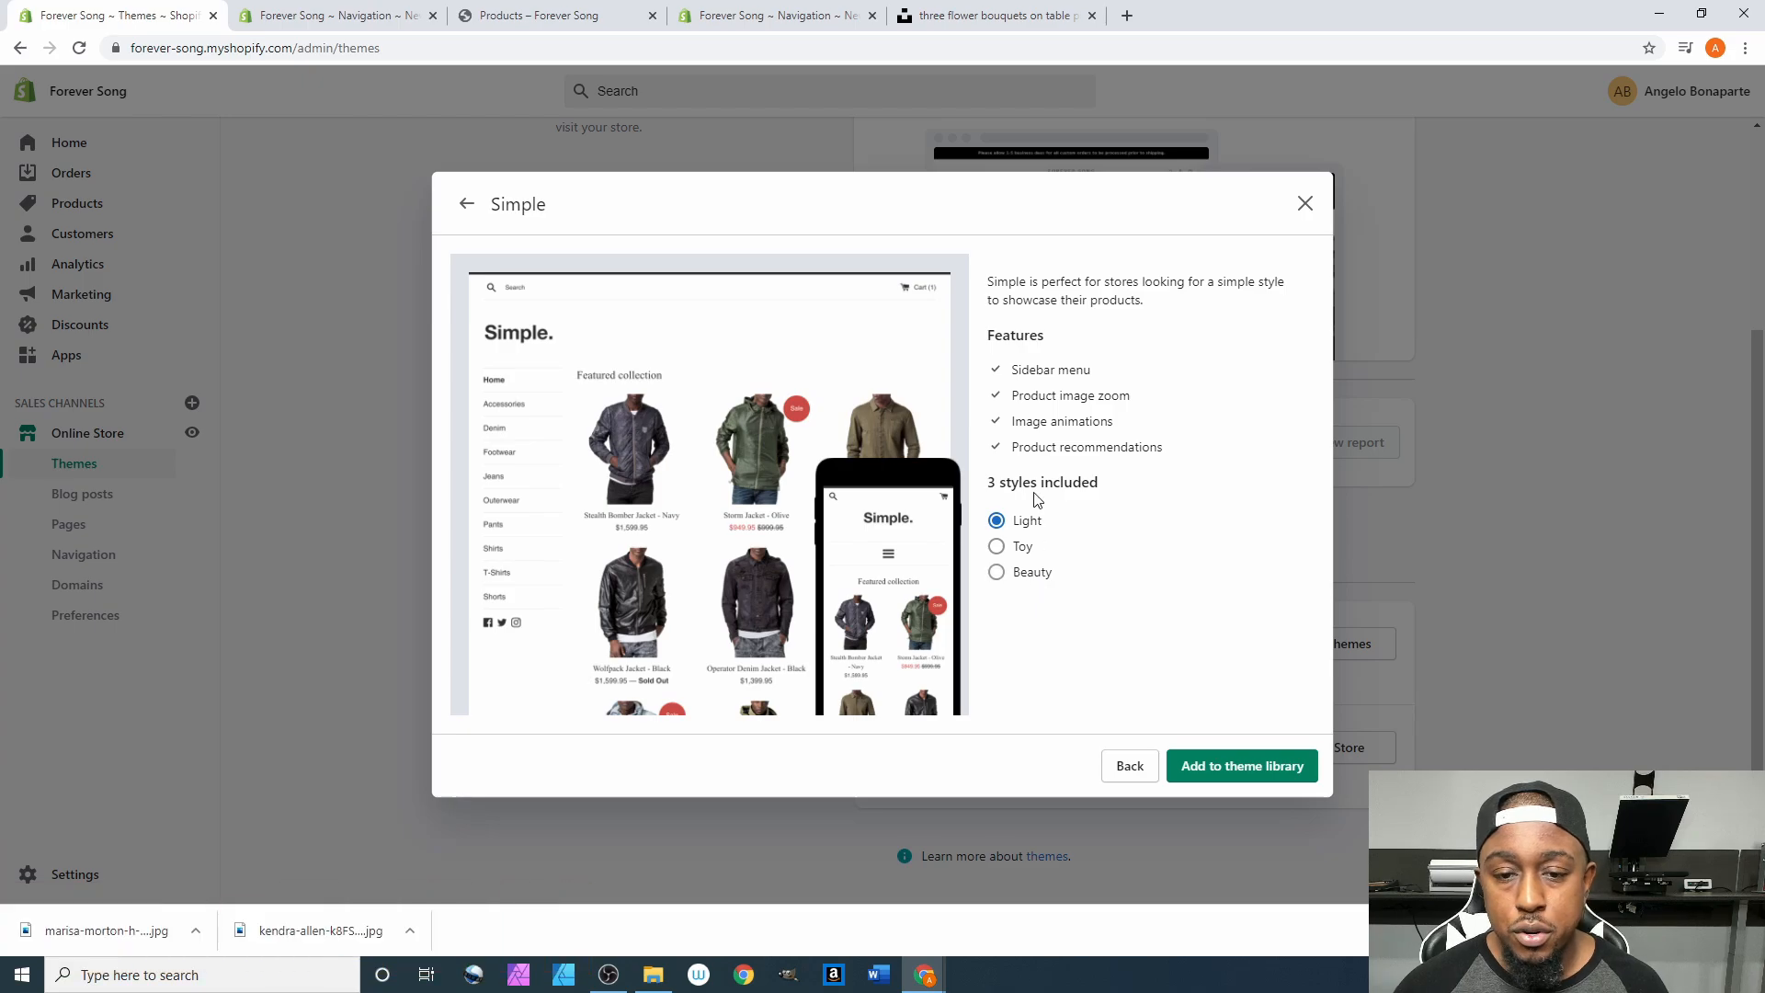
left_click(1305, 202)
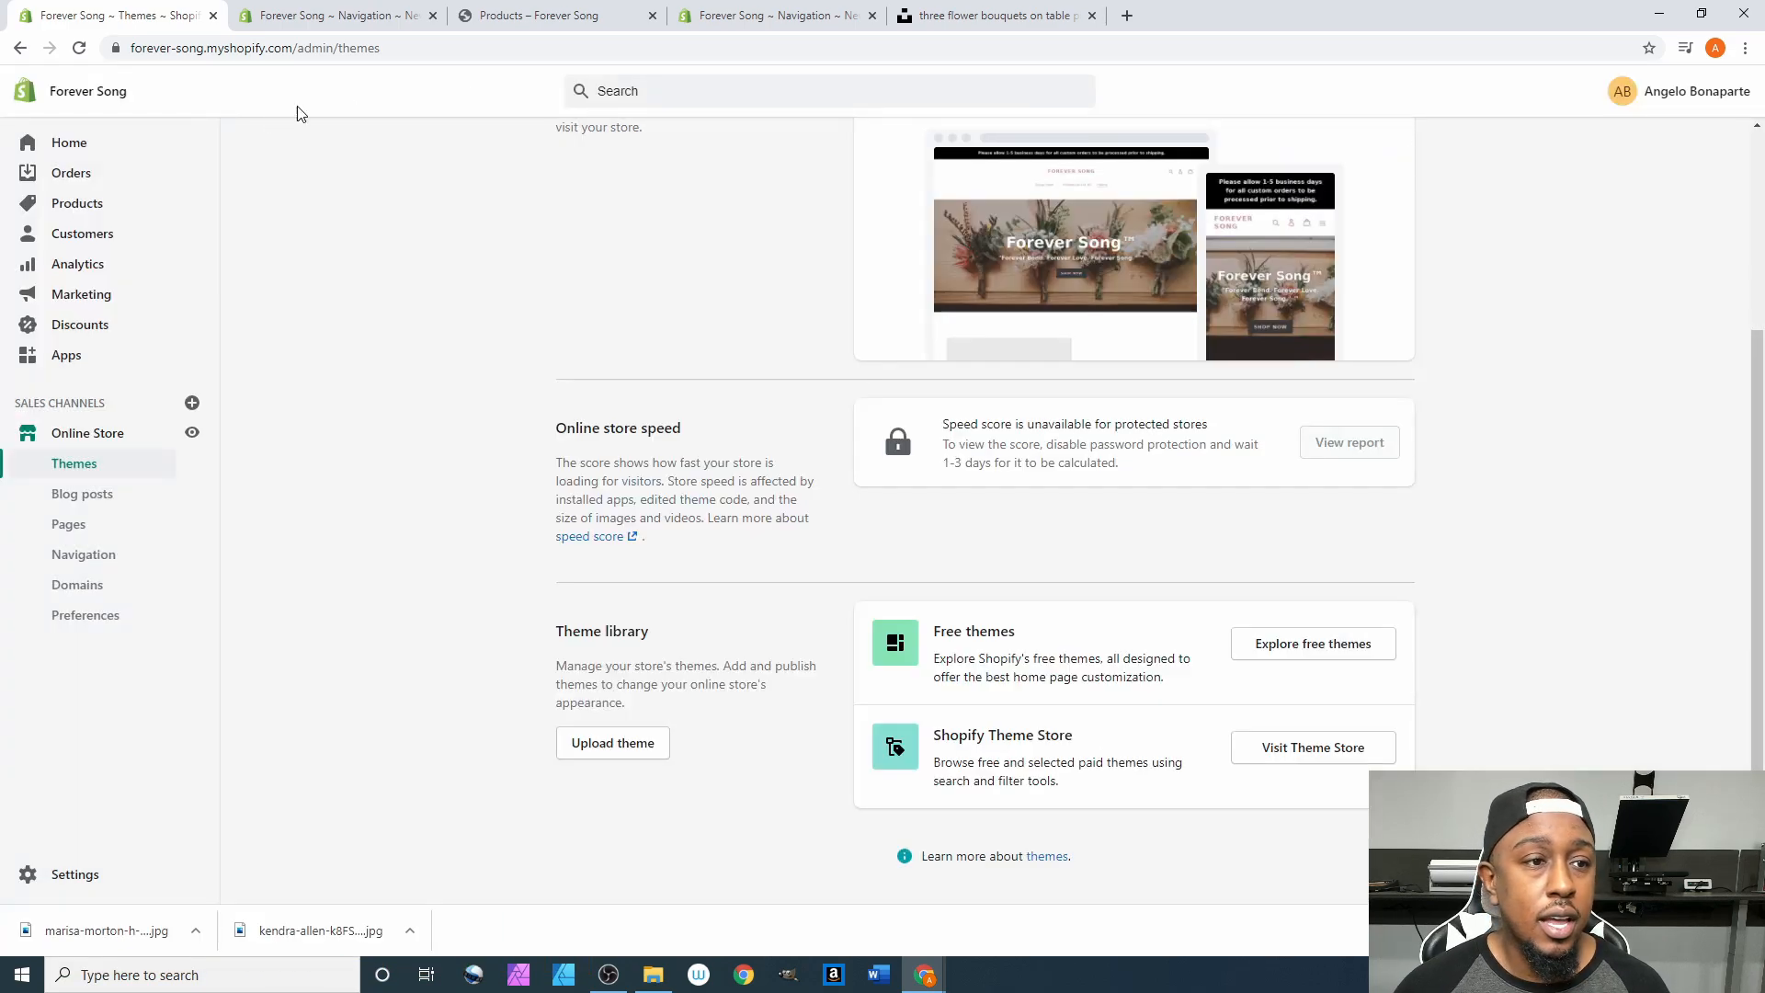
scroll(1012, 248, "up", 3)
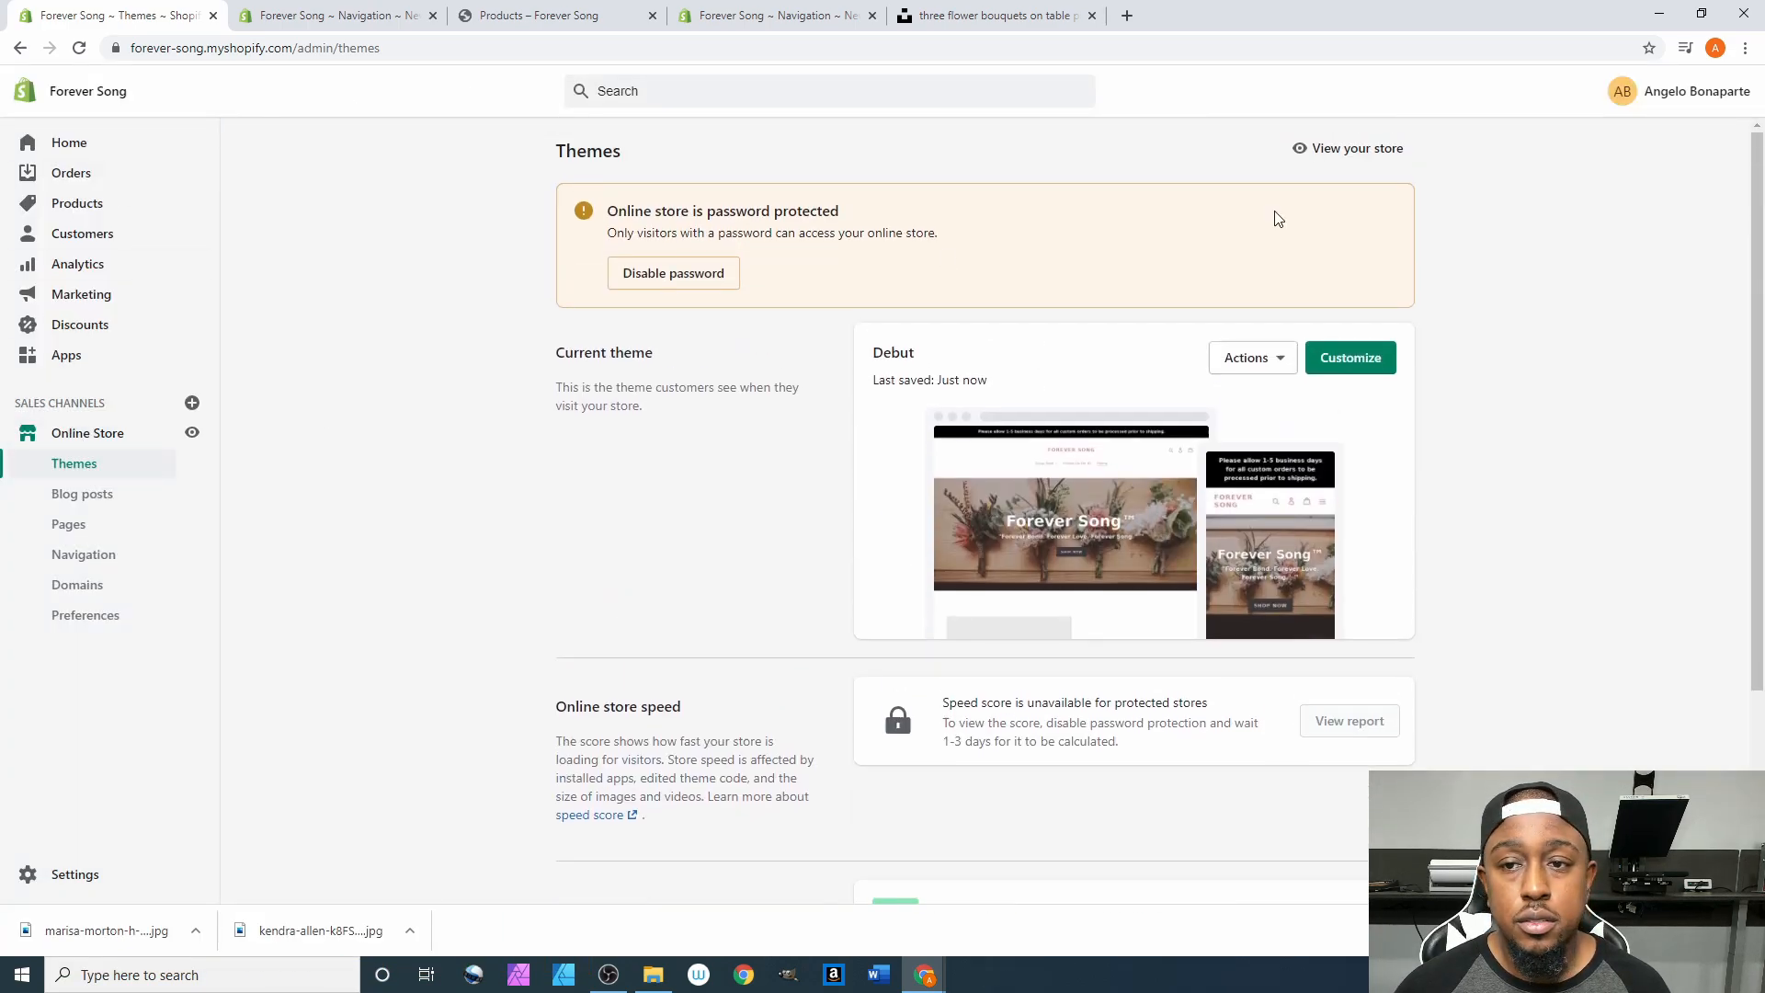
Reopen the Debut theme for customization, review its home page section list, and return to the Themes page.
left_click(1365, 361)
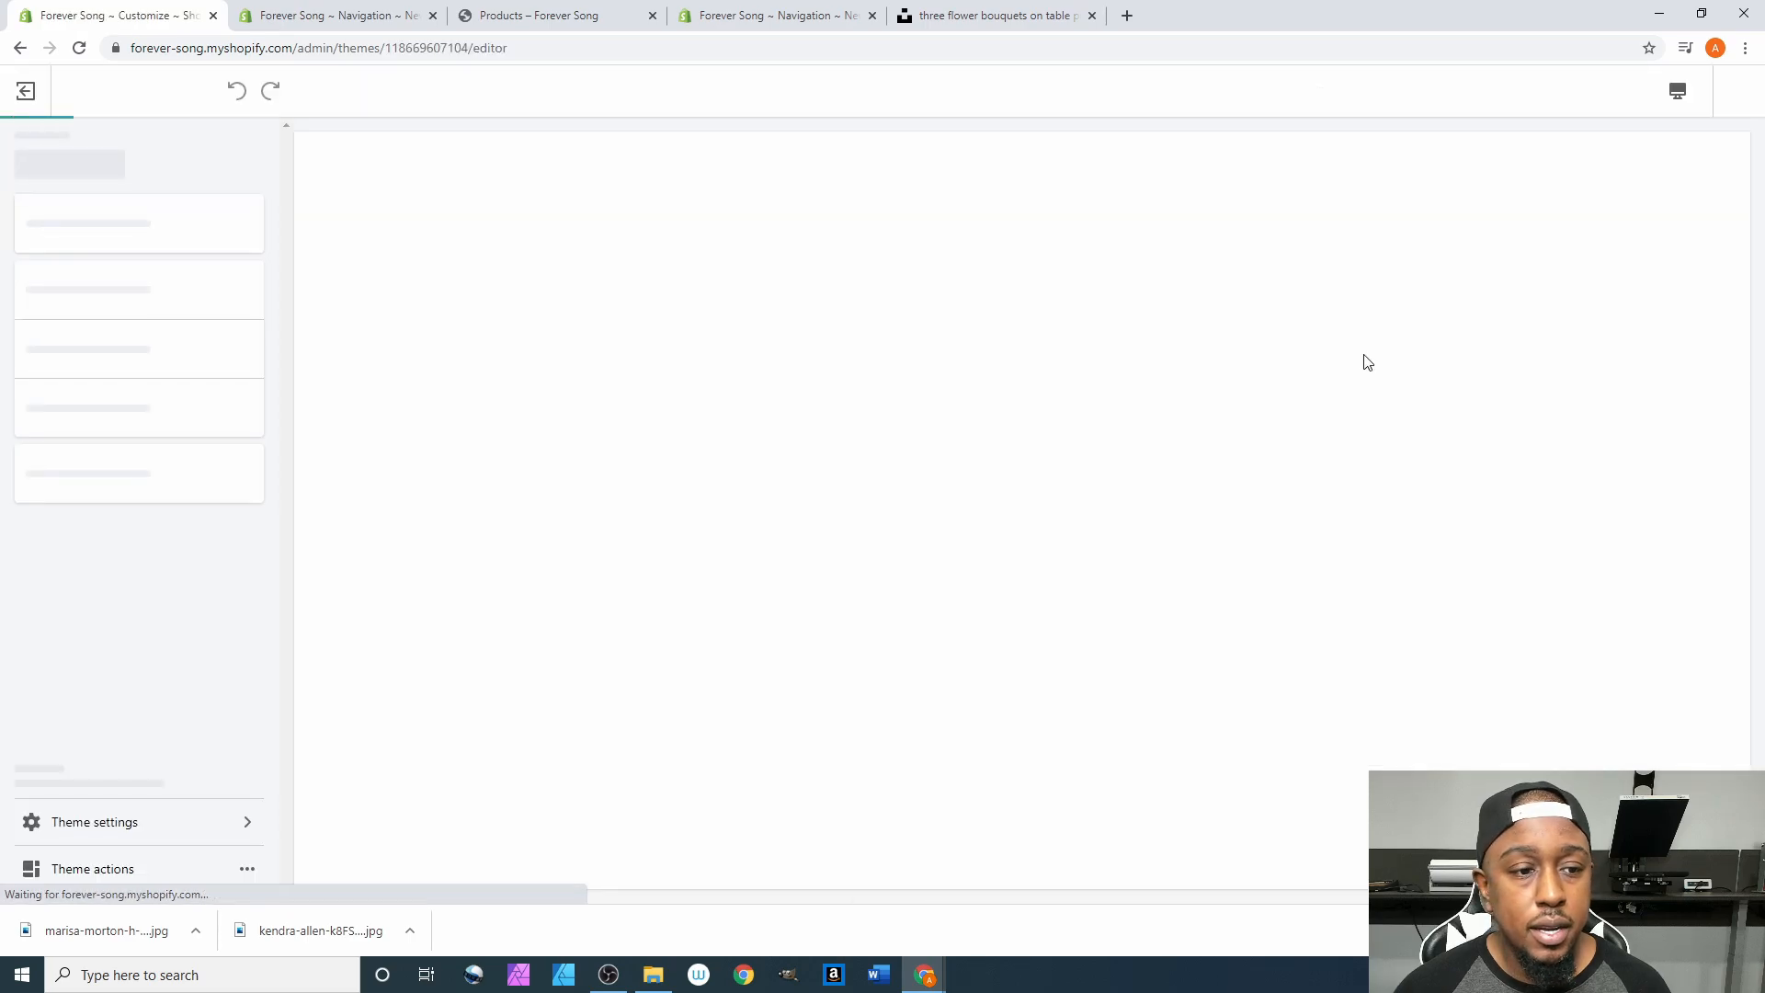
scroll(188, 487, "down", 1)
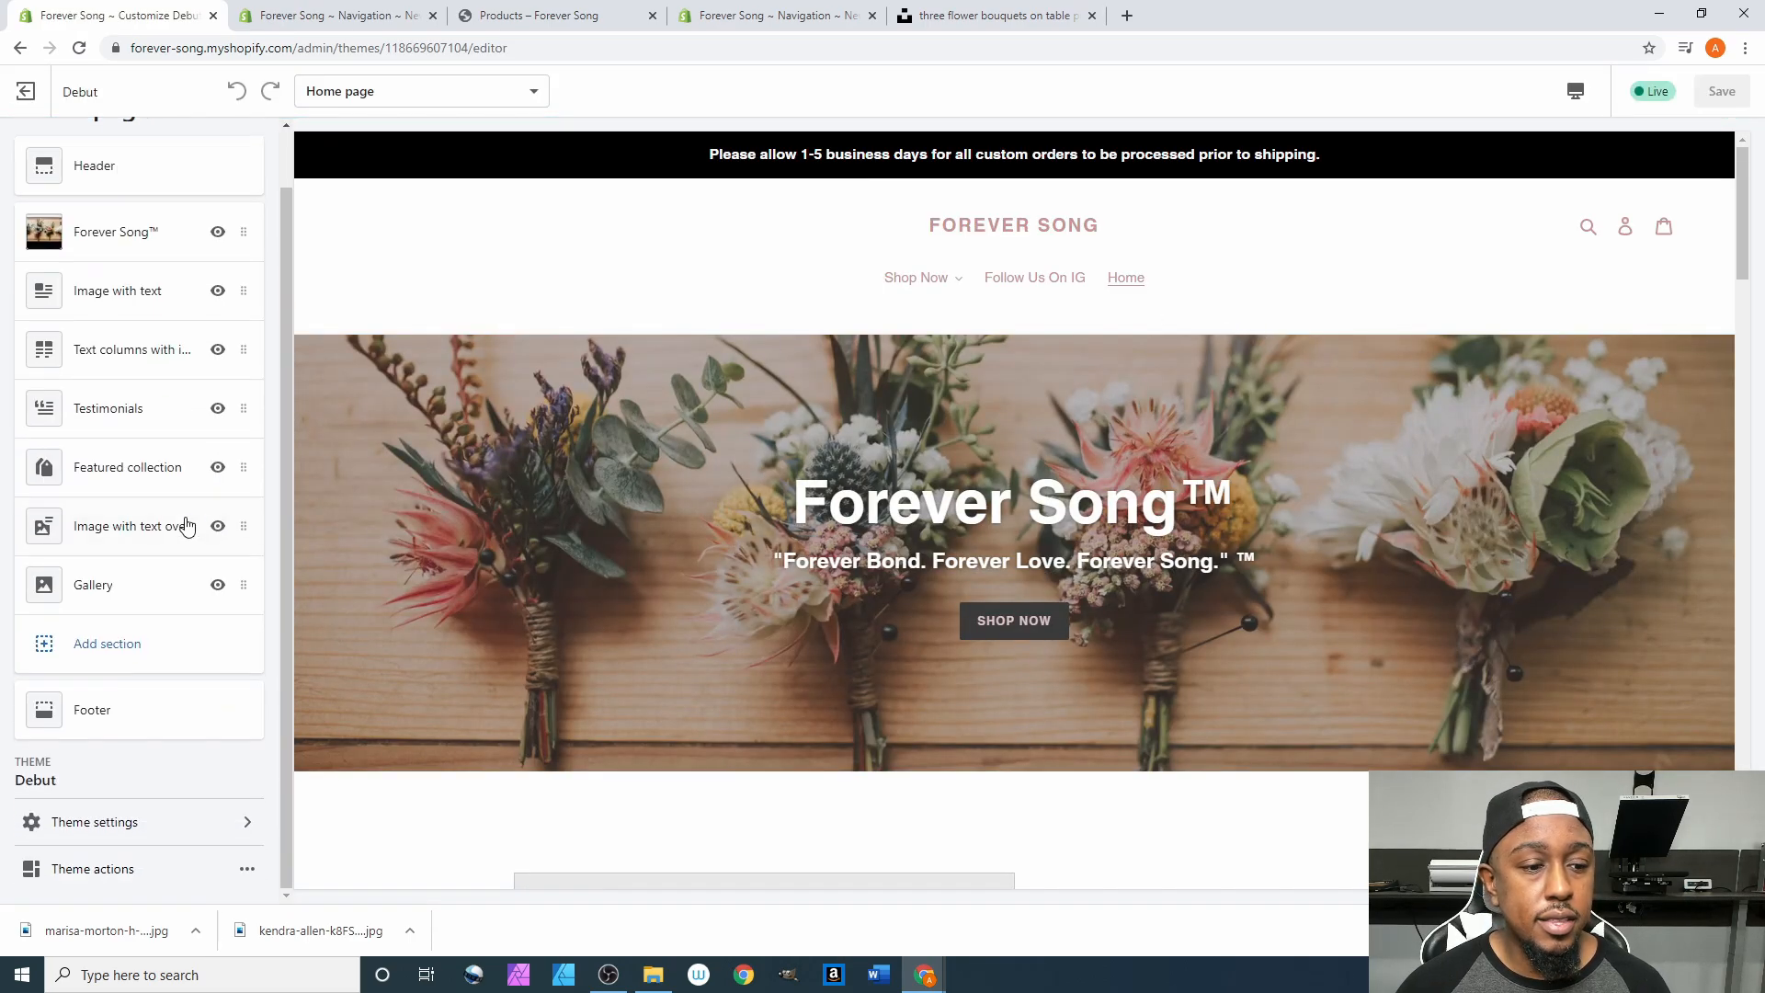
scroll(114, 430, "up", 1)
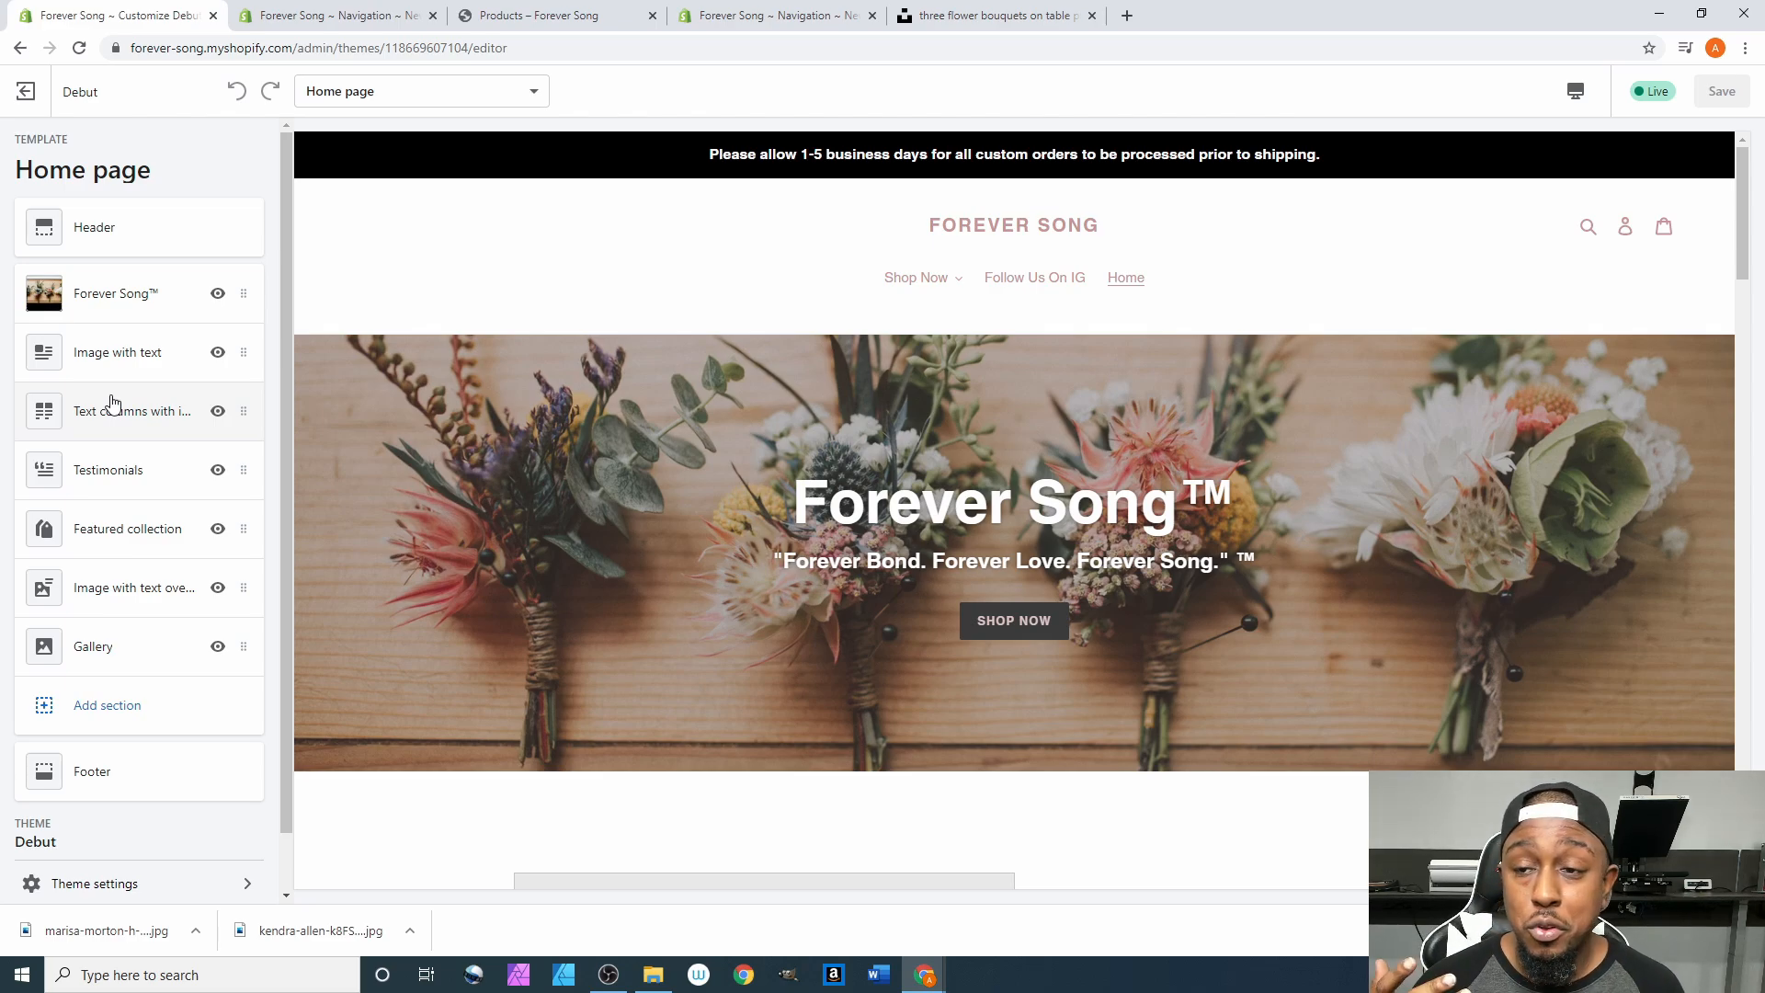
left_click(27, 92)
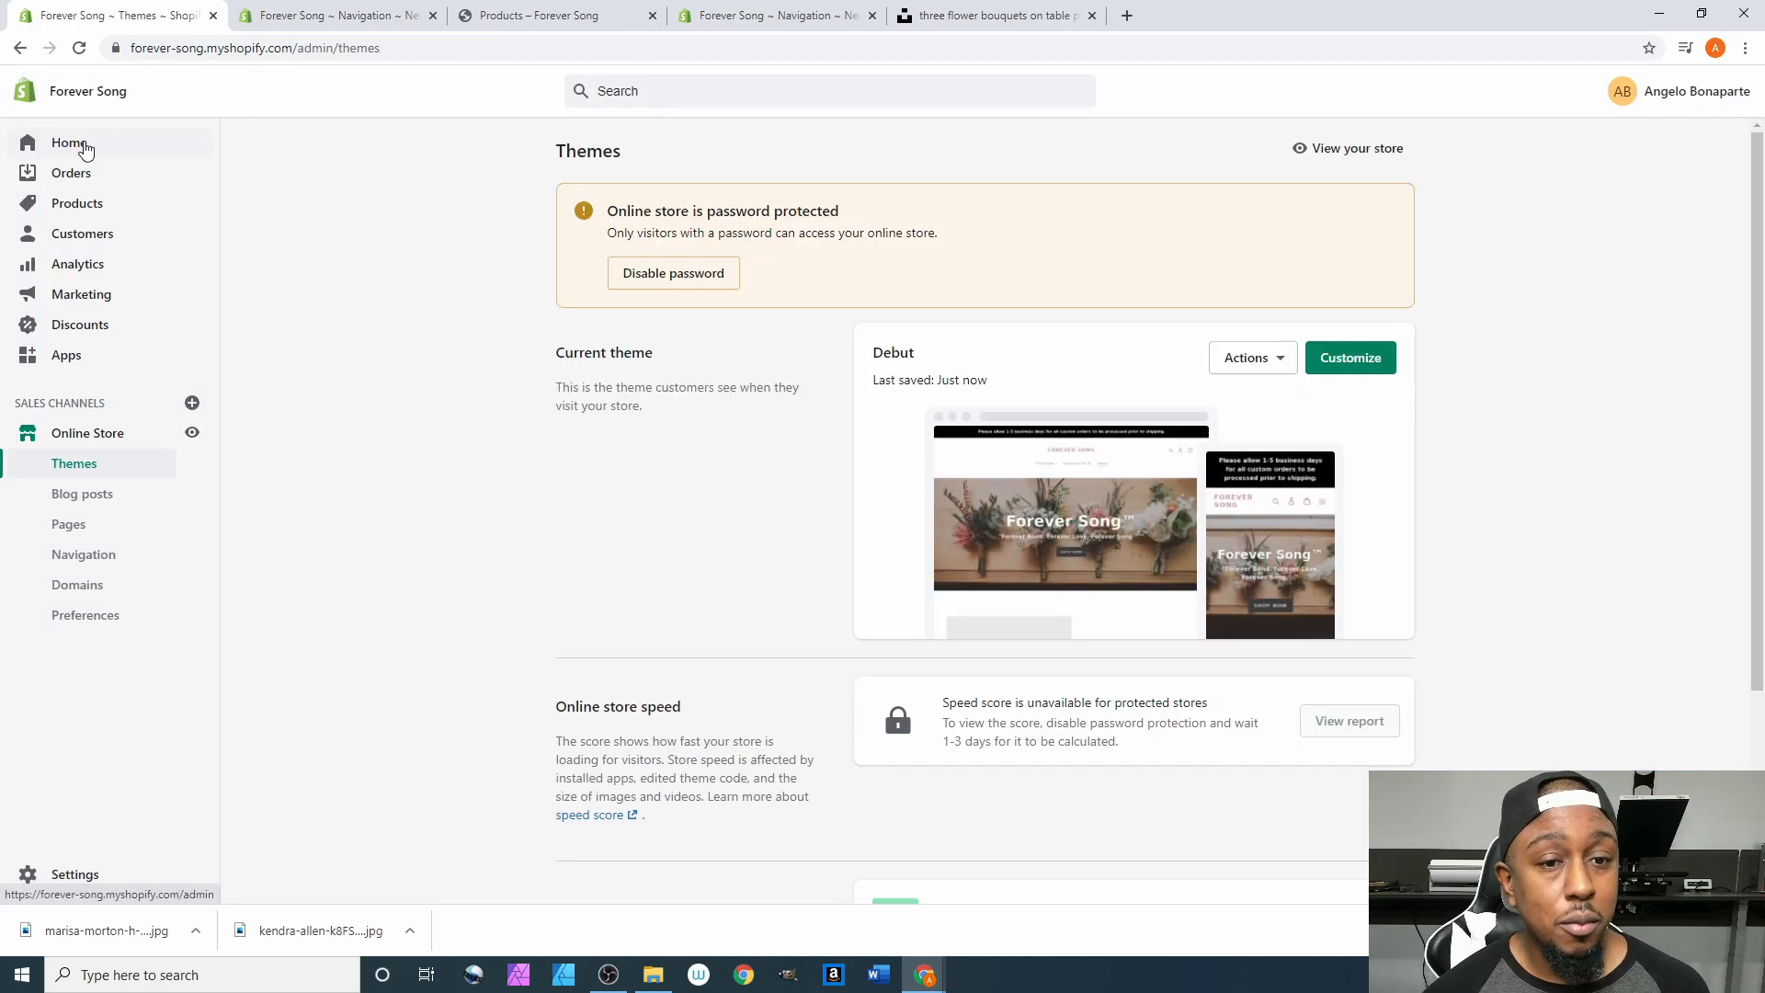